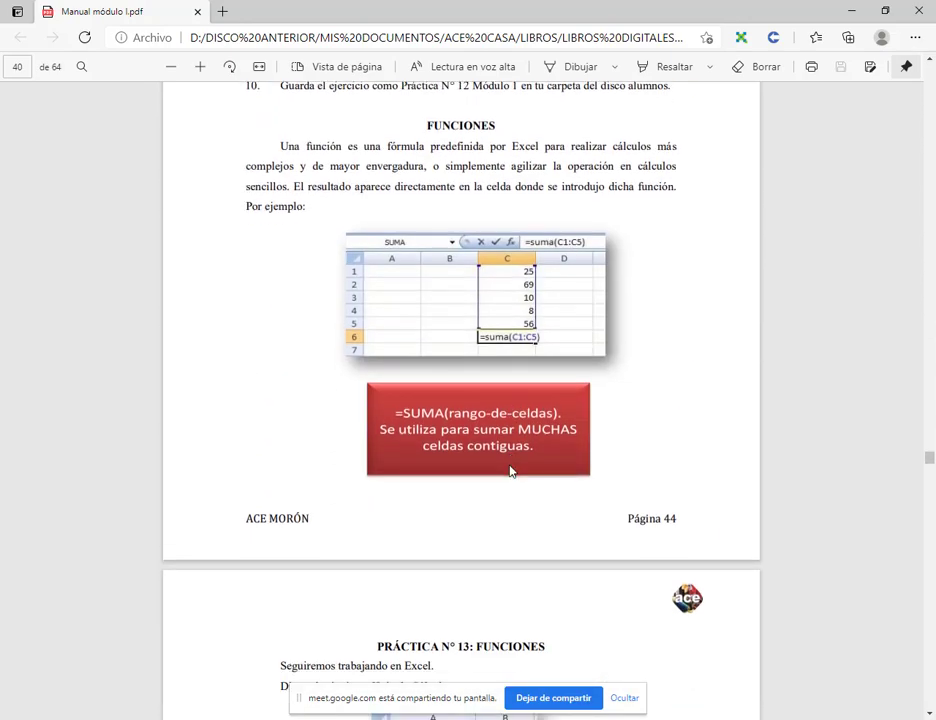
Step: Go back through the PDF manual to the Práctica N° 11: Fórmulas exercise
scroll(510, 471, up, 9)
scroll(510, 471, up, 2)
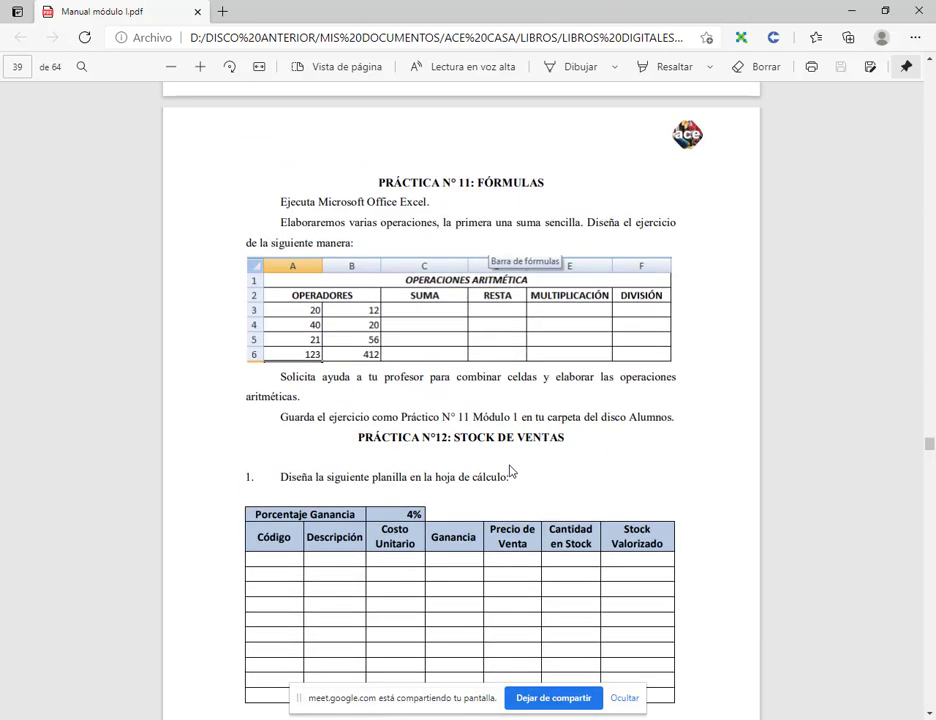
scroll(510, 471, down, 1)
scroll(468, 539, up, 2)
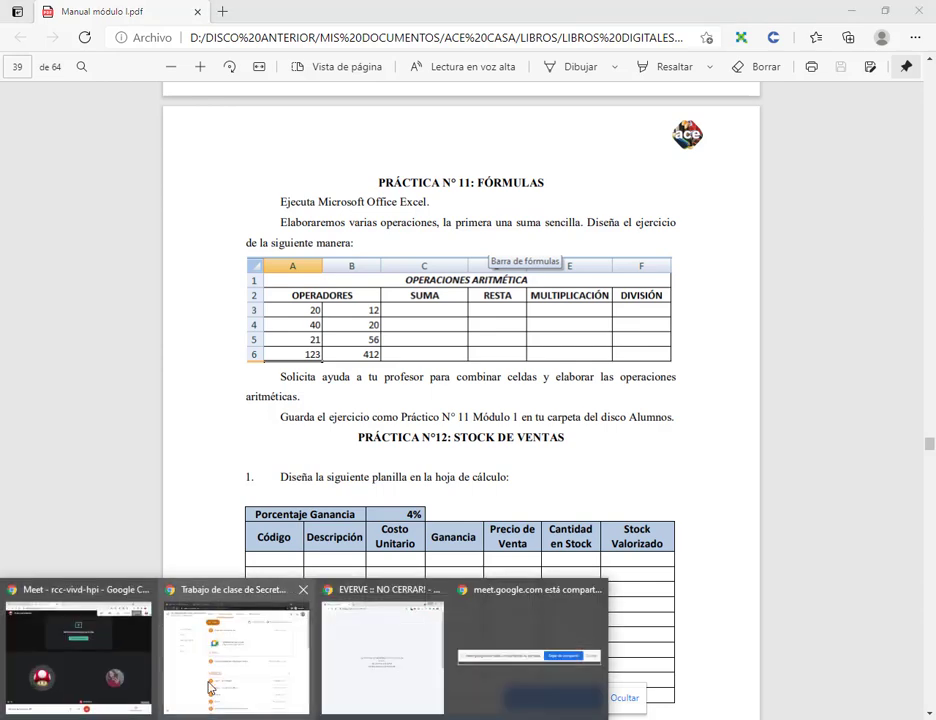
Step: Switch to Google Classroom and retitle the "Clase 7 - Trabajo con fórmulas" assignment as "Clase 8 - Trabajo con fórmulas", saving the change
click(230, 690)
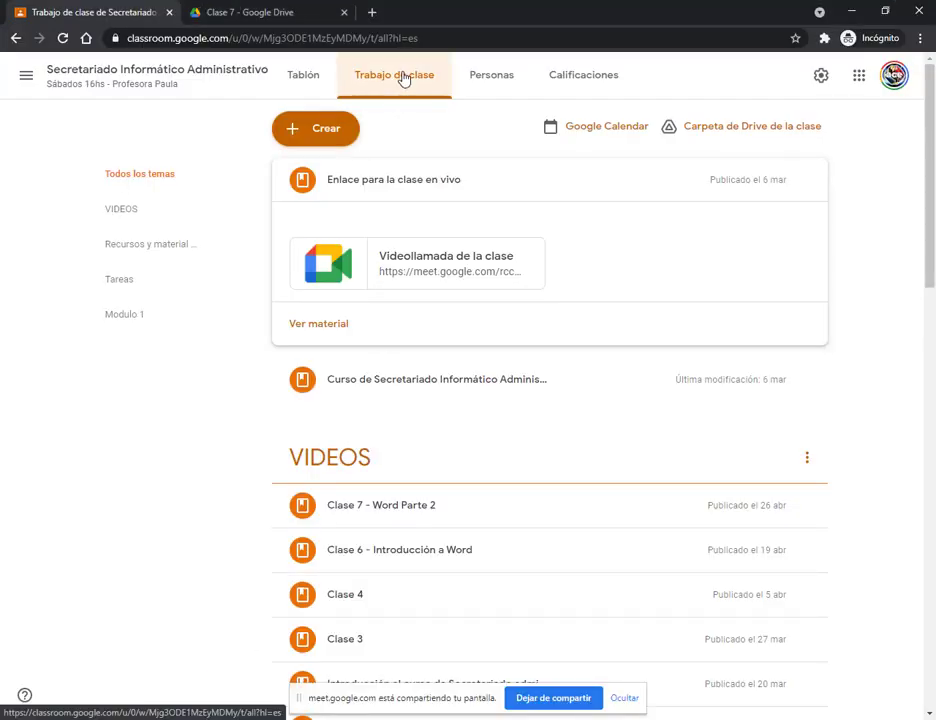
scroll(258, 310, down, 1)
scroll(258, 310, down, 10)
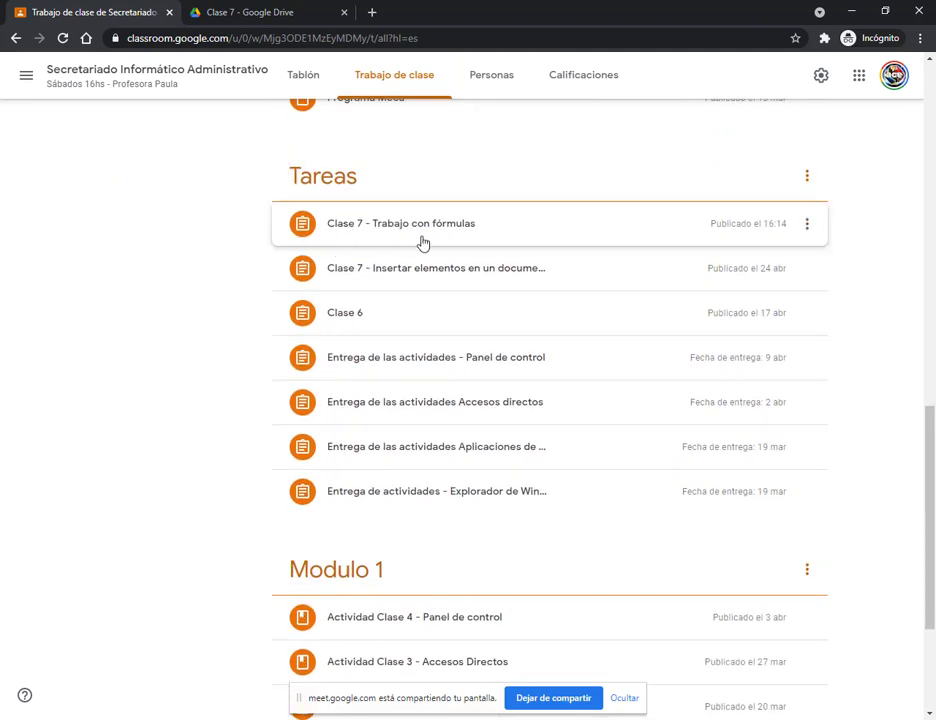
click(806, 225)
click(733, 258)
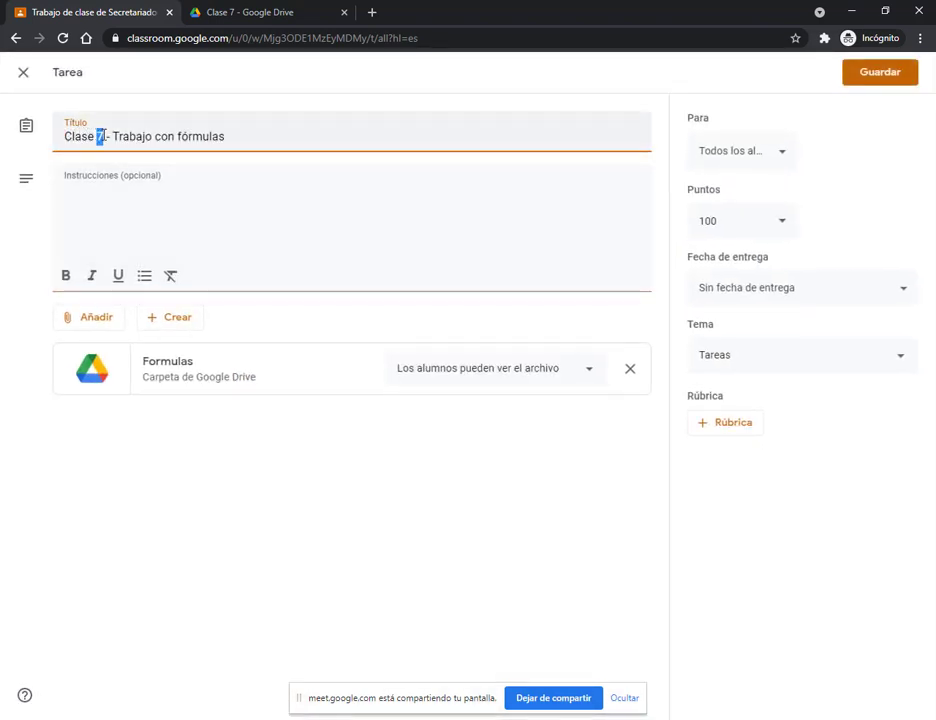
click(892, 80)
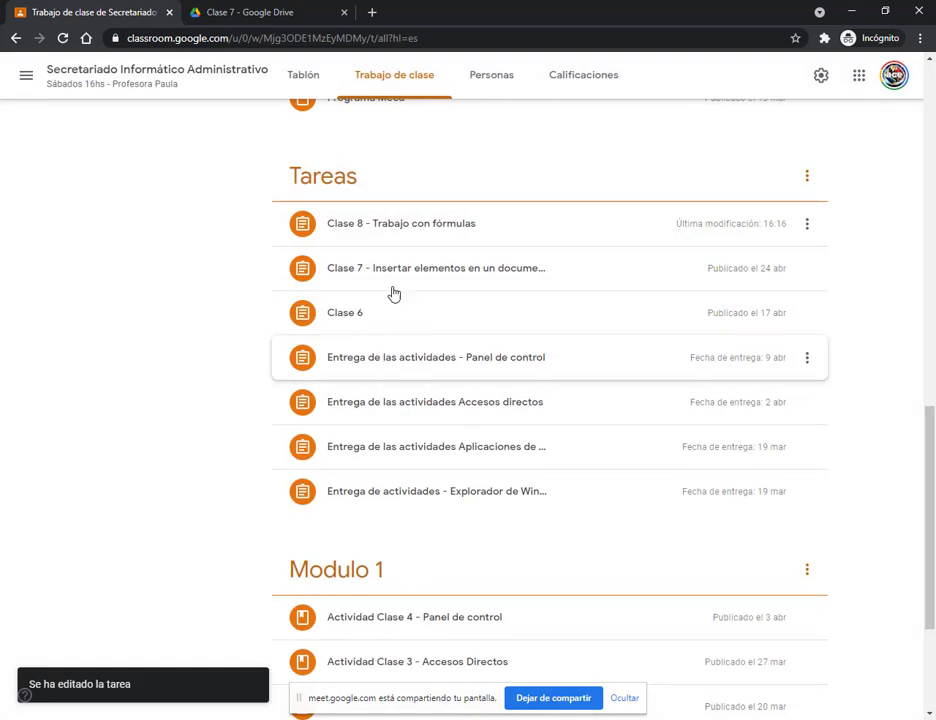
Step: Return to the manual and arrange the blank Excel workbook's window below the Práctica N° 11 table
click(858, 12)
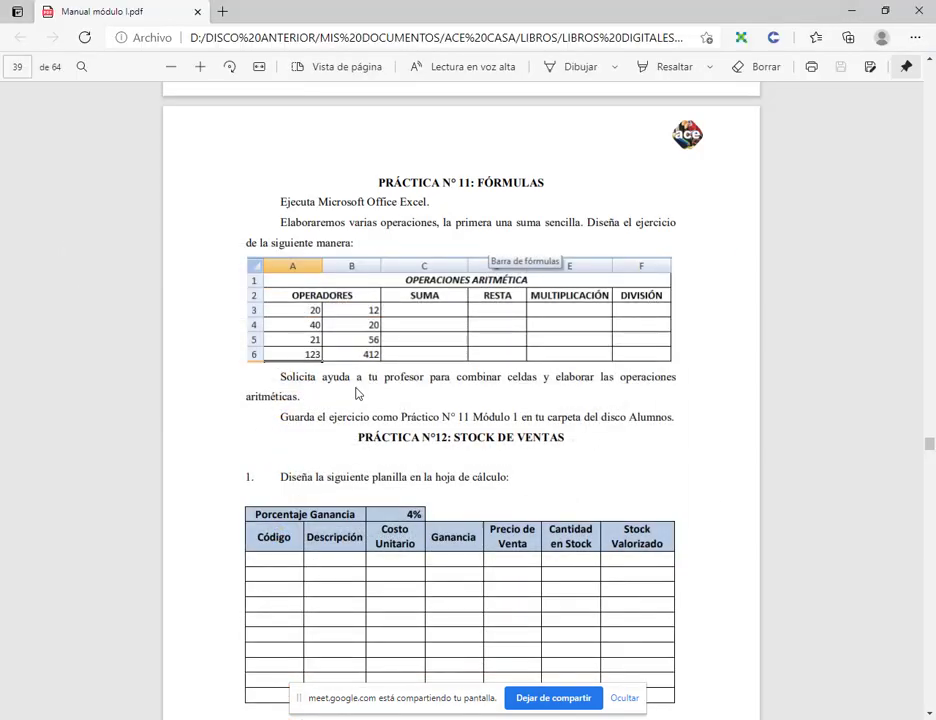
scroll(547, 493, down, 2)
scroll(440, 346, up, 2)
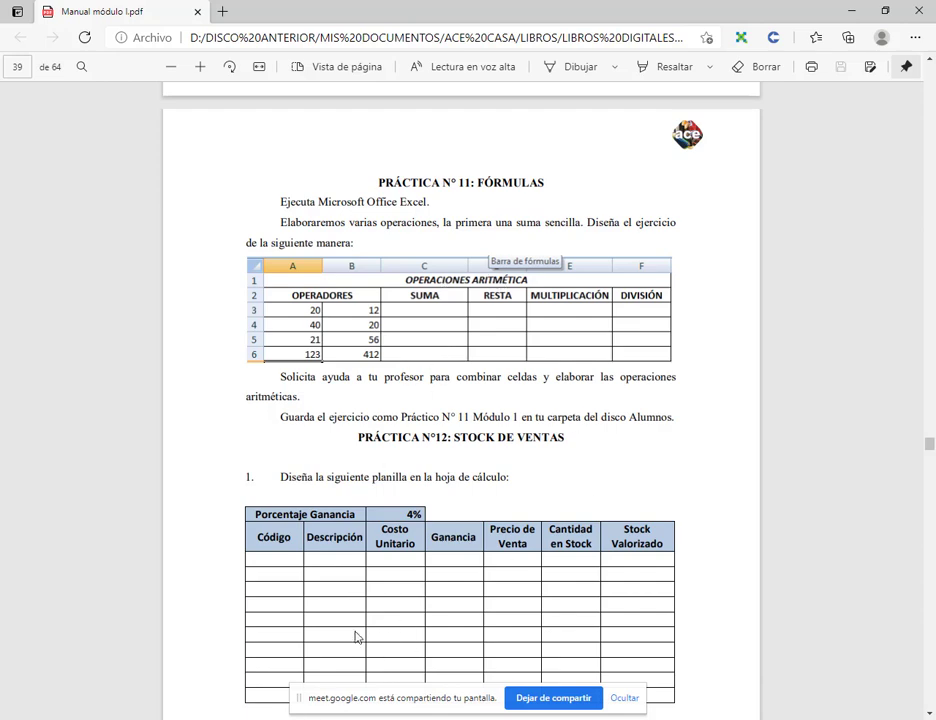
key(alt+Tab)
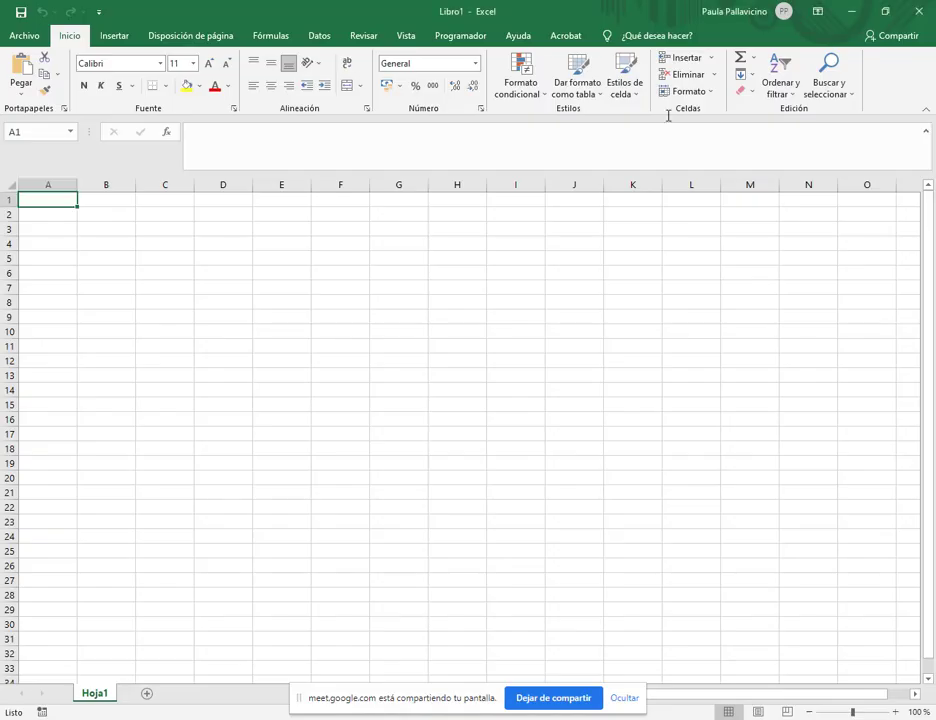
click(887, 11)
drag(512, 70, 208, 83)
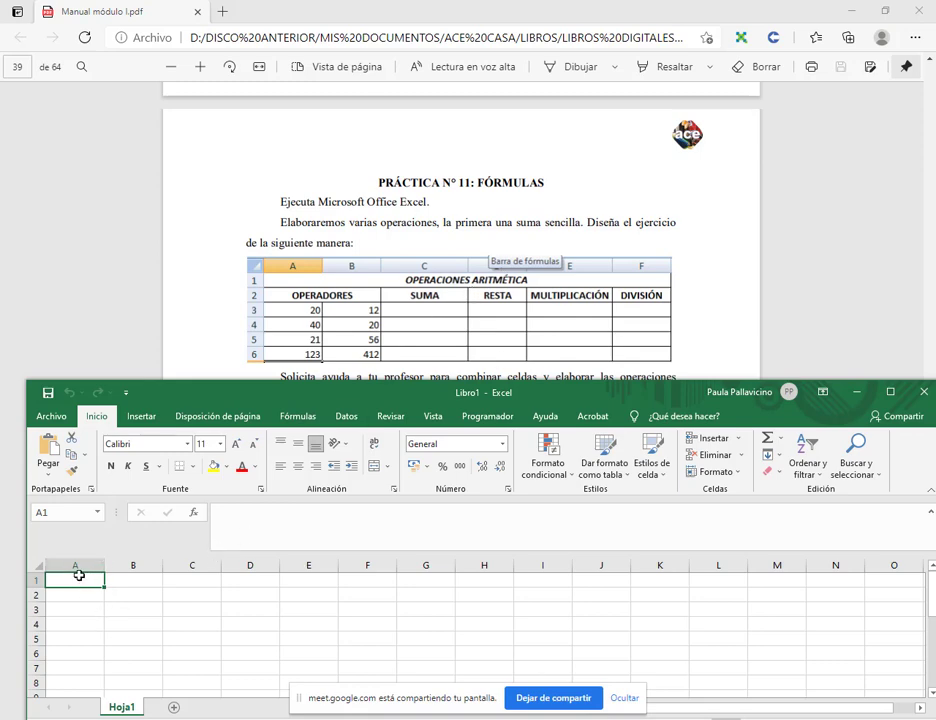
Step: Enter the title OPERACIONES ARITMÉTICAS in cell A1 and the heading OPERADORES in cell A2
text(OPER)
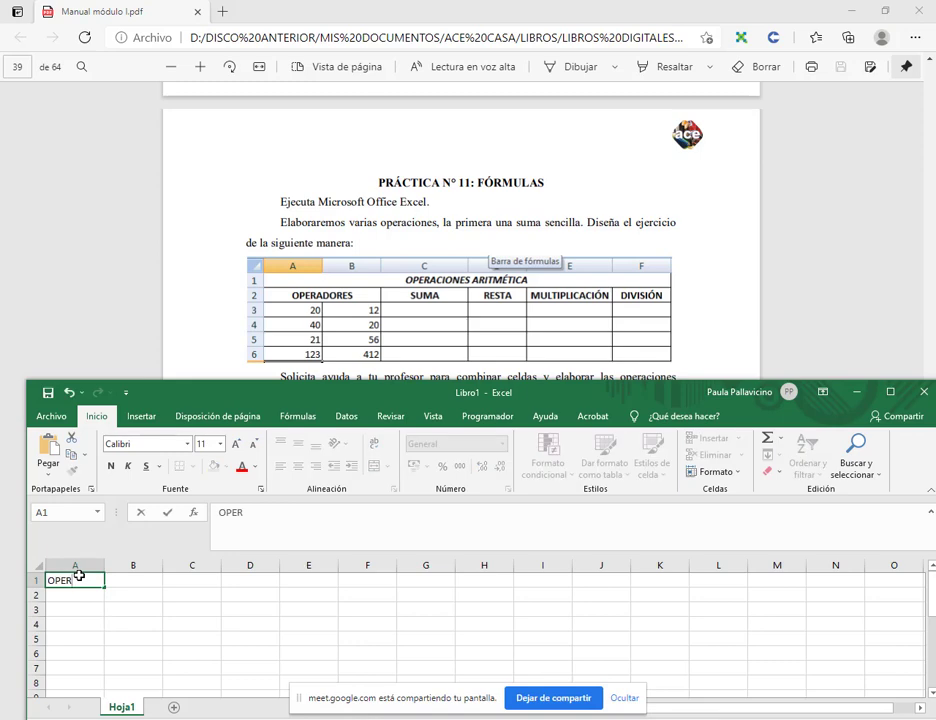
text(ACIONES AR)
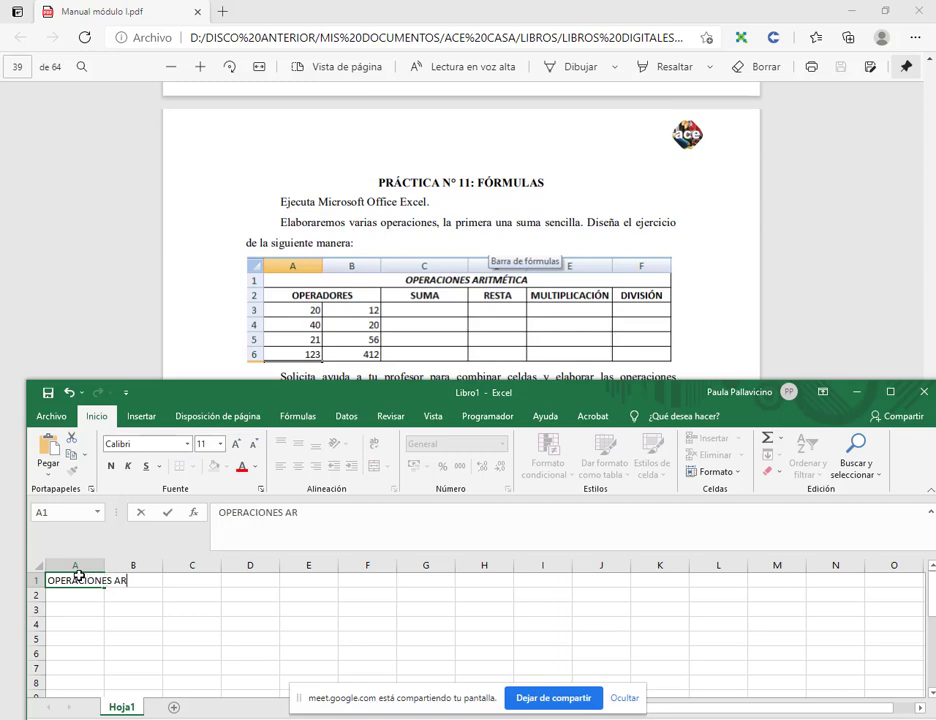
text(ITMÉTICAS)
key(Return)
text(OPERADORES)
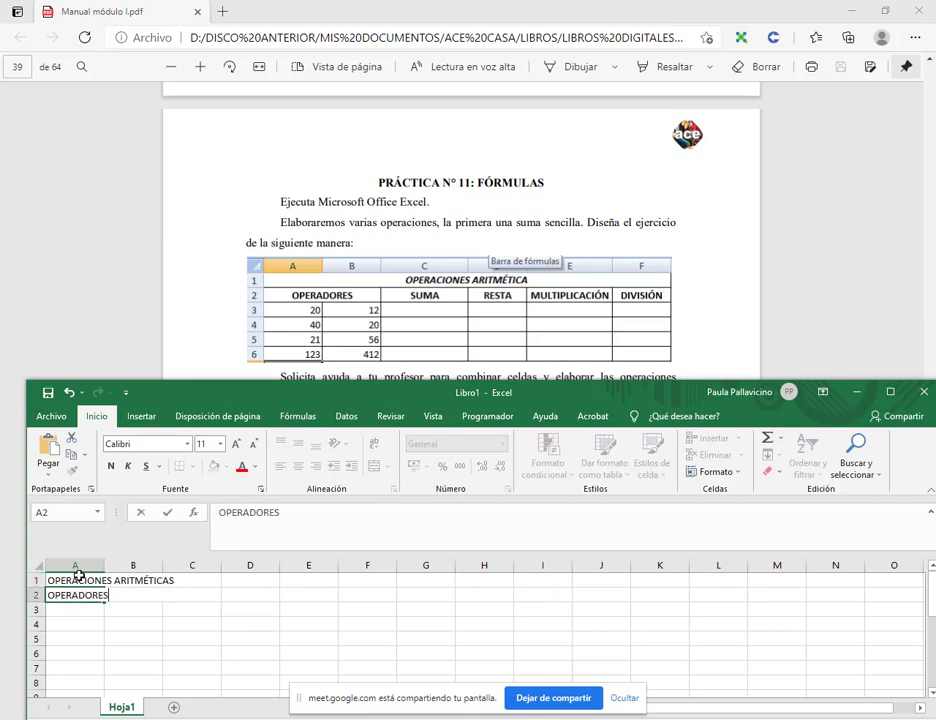
key(Tab)
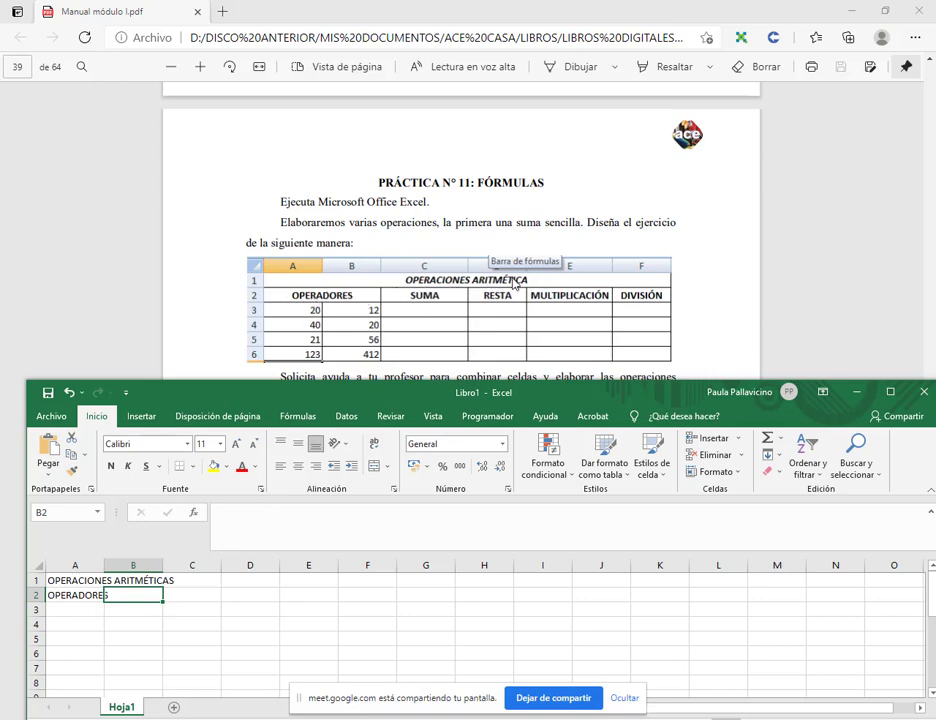
Step: Highlight A1:F1 as the title's span and A2:B2 as the span of the OPERADORES heading
click(82, 581)
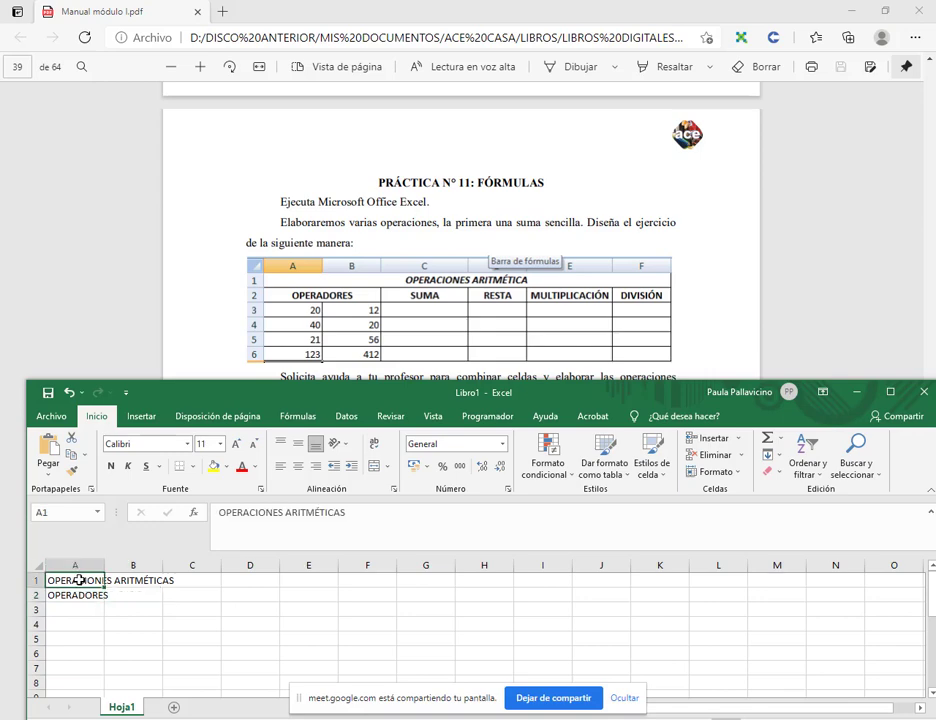
drag(78, 581, 376, 585)
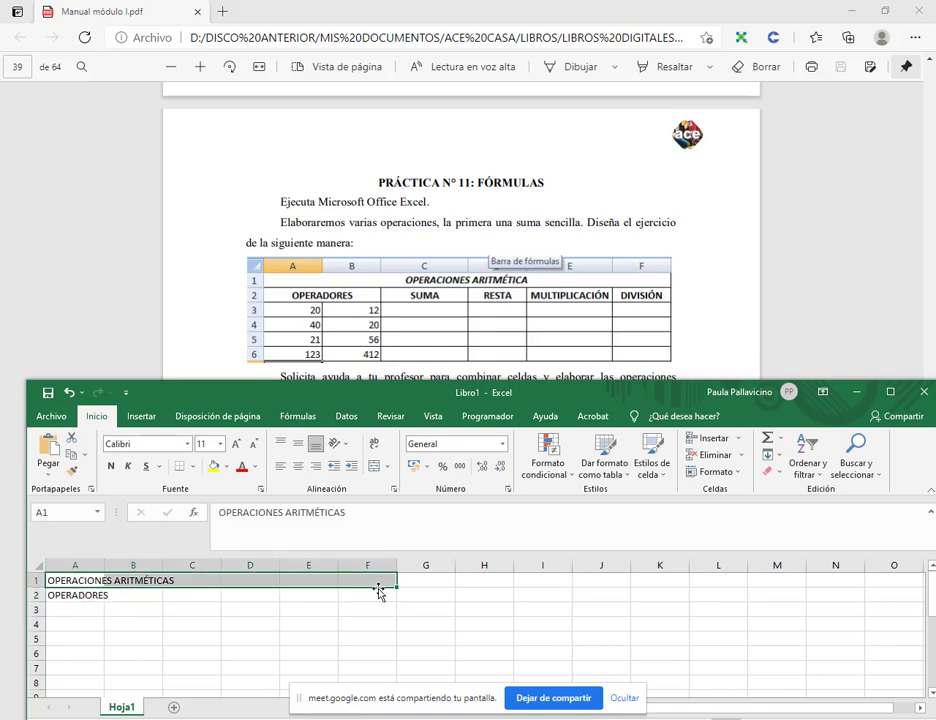
click(80, 624)
drag(71, 596, 162, 598)
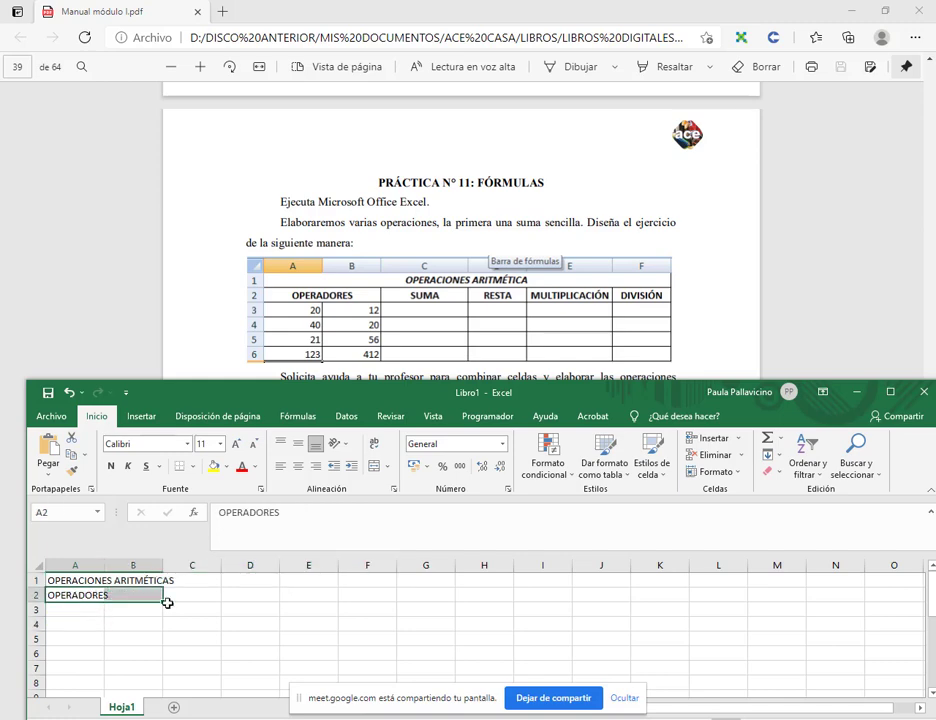
Step: Enter the column headings SUMA, RESTA, MULTIPLICACIÓN and DIVISION in cells C2 through F2
click(191, 596)
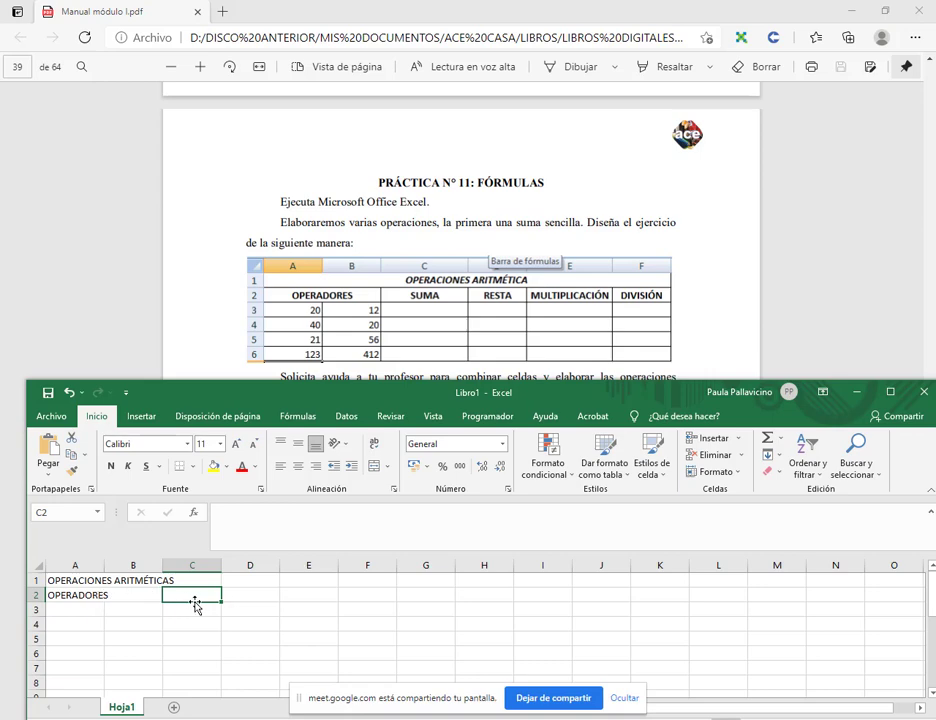
text(SUMA)
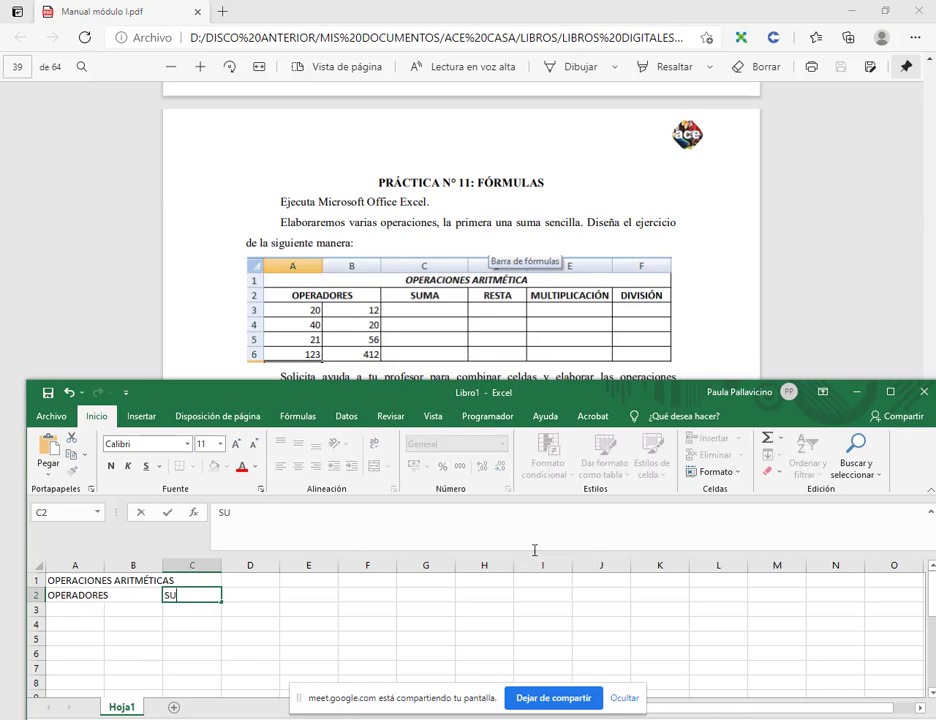
key(Tab)
text(RESTA)
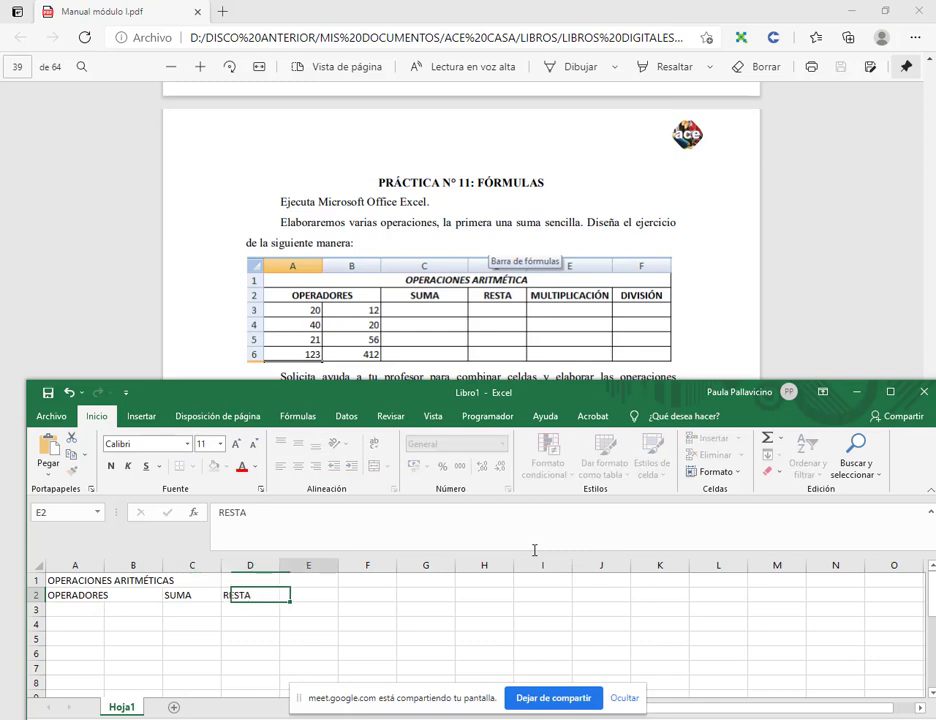
key(Tab)
text(MULTIPLICACIÓN)
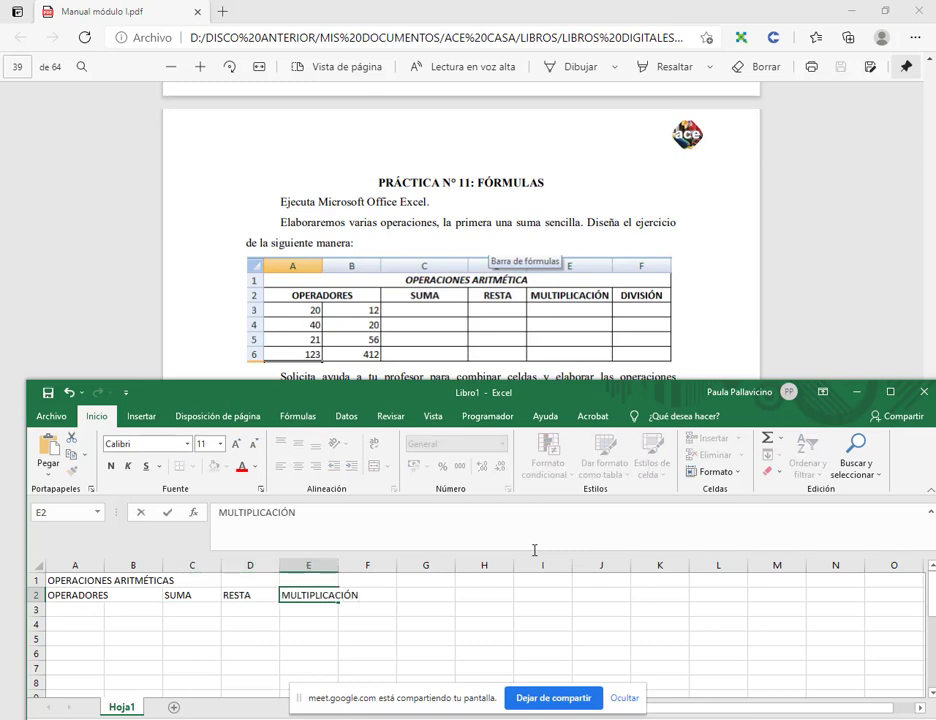
click(425, 600)
click(374, 595)
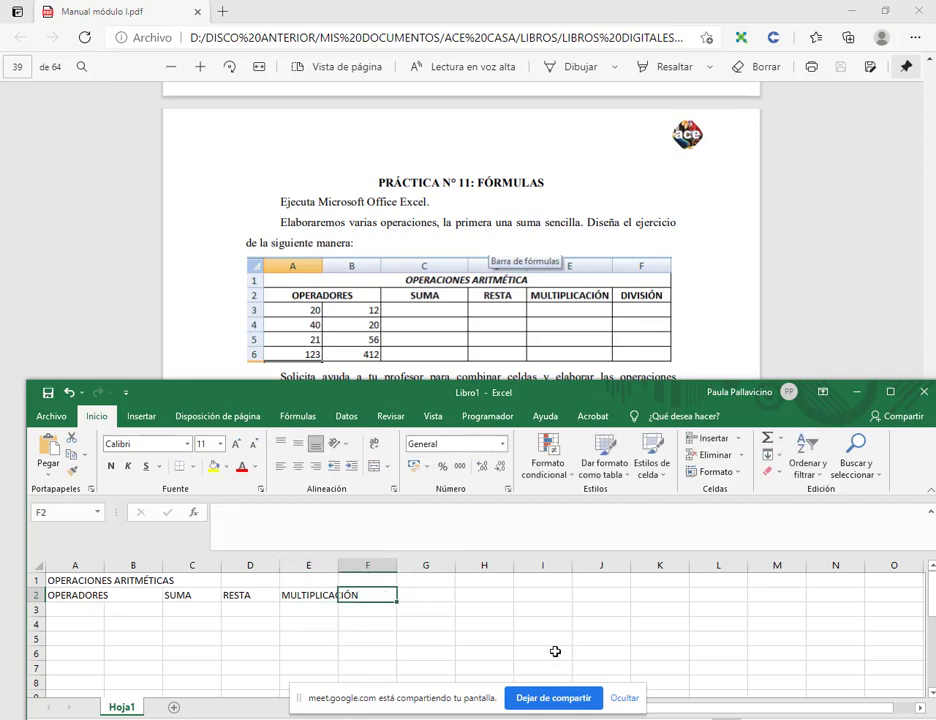
text(DIVISION)
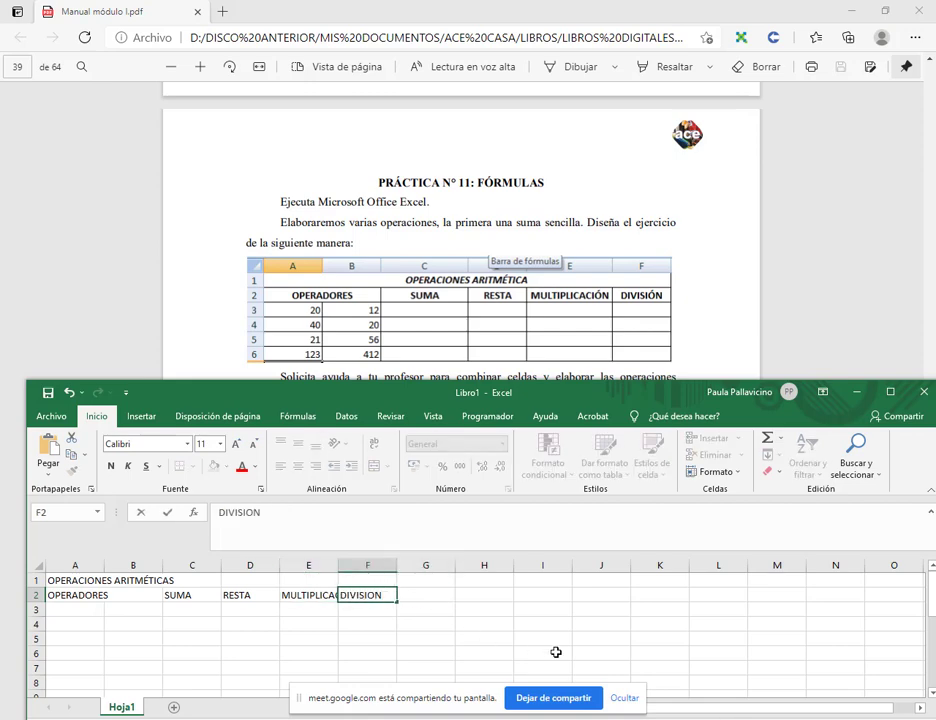
key(Tab)
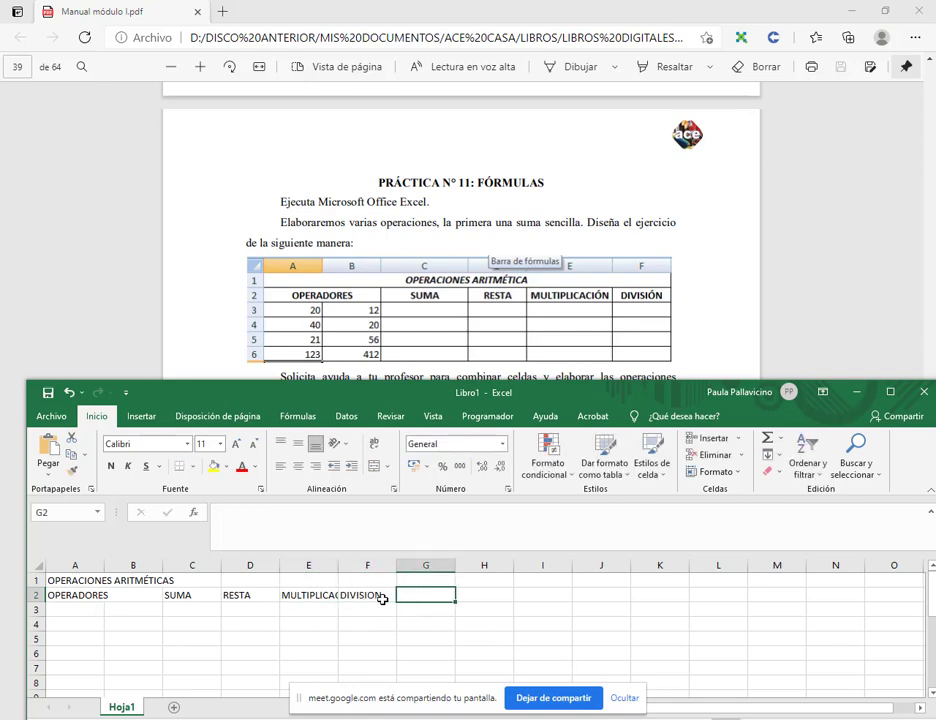
Step: Clear the operation headings from cells C2 through F2, keeping OPERADORES in A2
drag(370, 595, 90, 597)
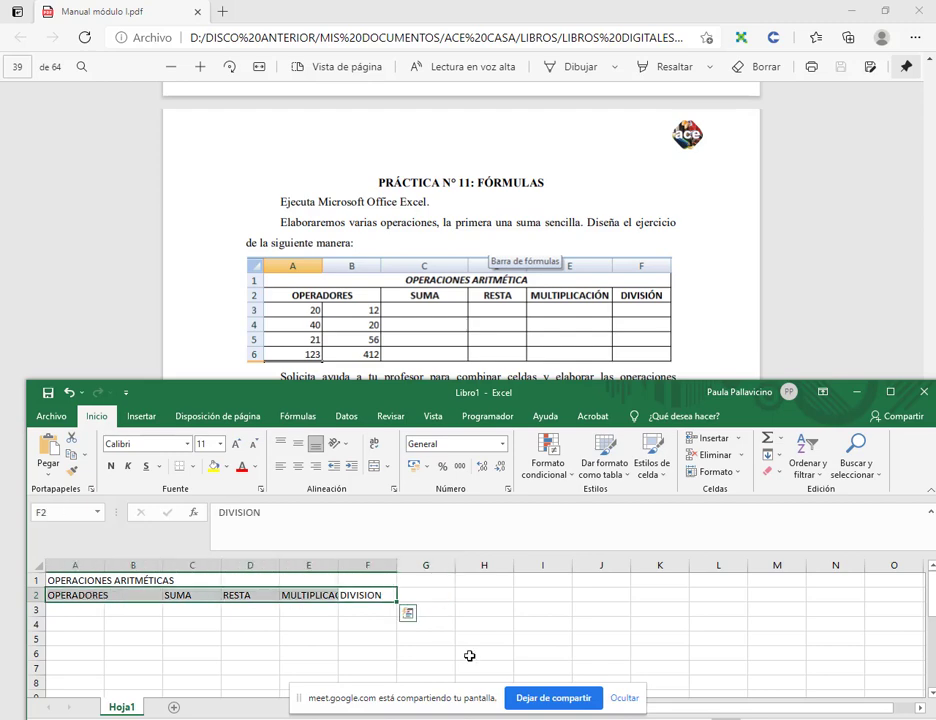
click(425, 595)
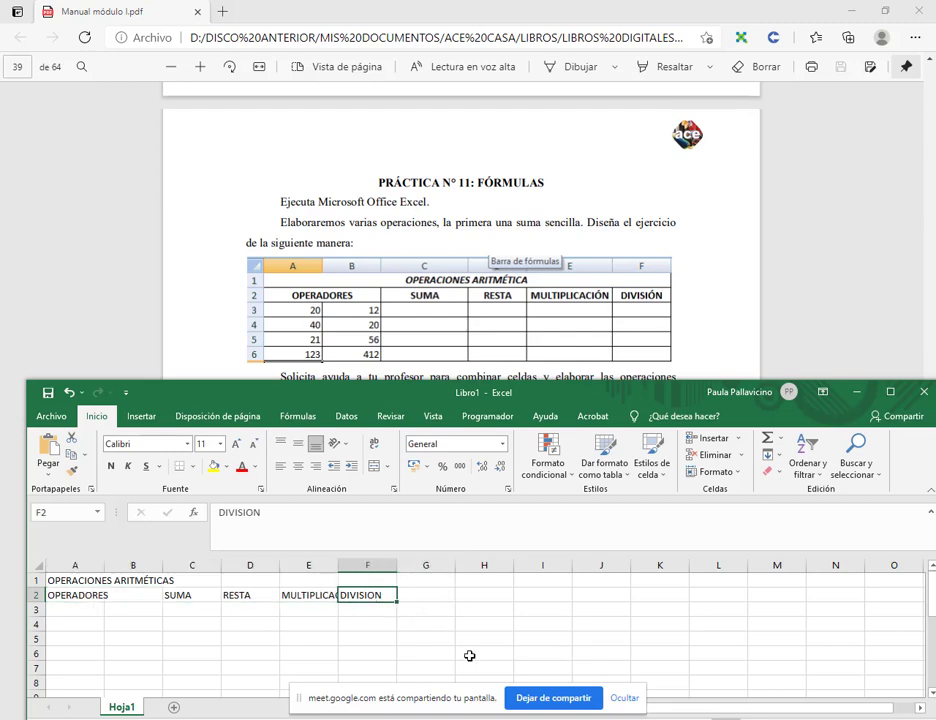
drag(368, 595, 75, 595)
key(shift+Right)
key(shift+Right)
key(Delete)
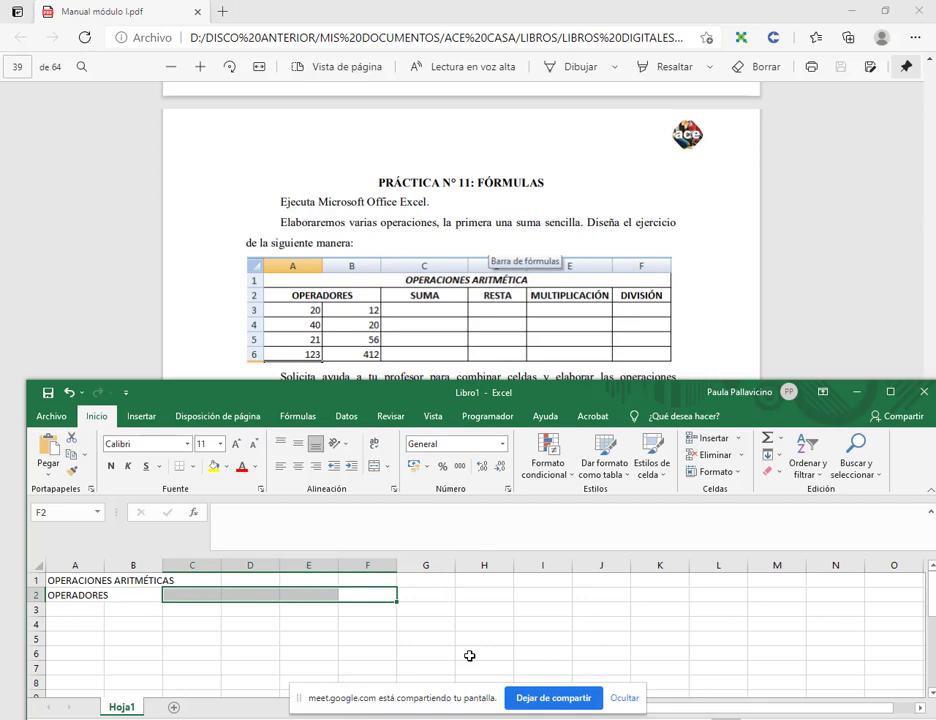
key(shift+Right)
key(shift+Right)
key(shift+Right)
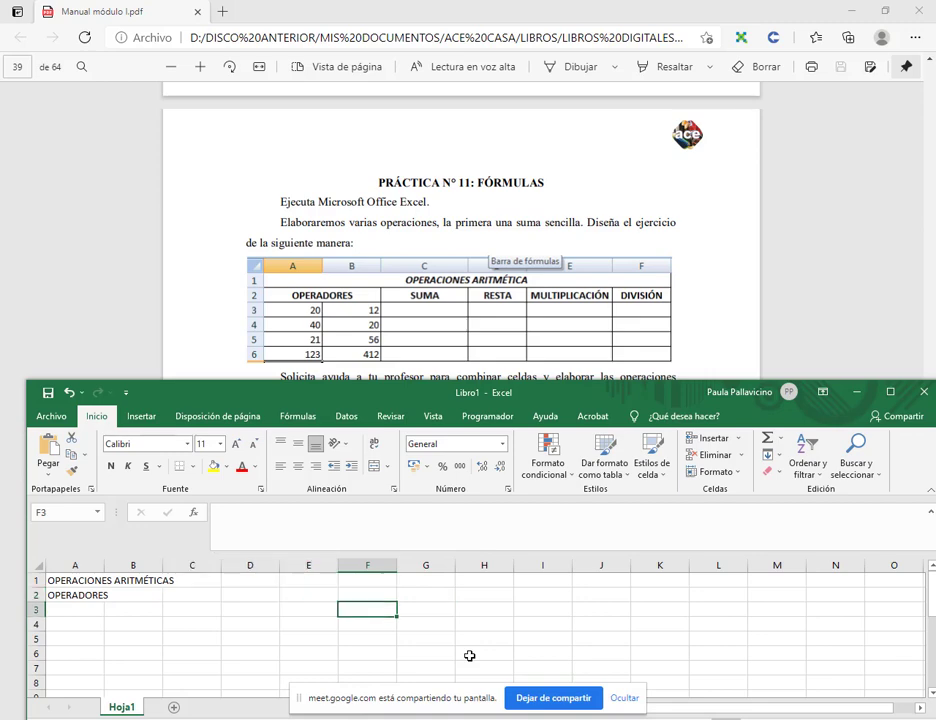
Step: Enter the headings SUMA, RESTA, MULTIPLICACIÓN and DIVISIÓN again across C2:F2 and select cell A3
key(Left)
key(Left)
key(Left)
text(SUM)
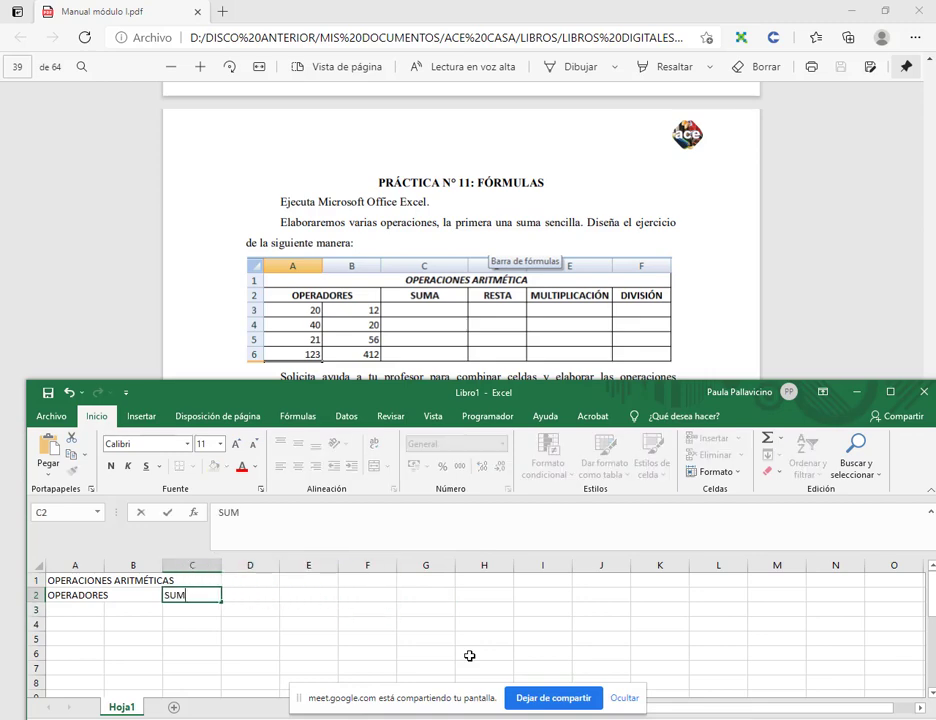
key(Tab)
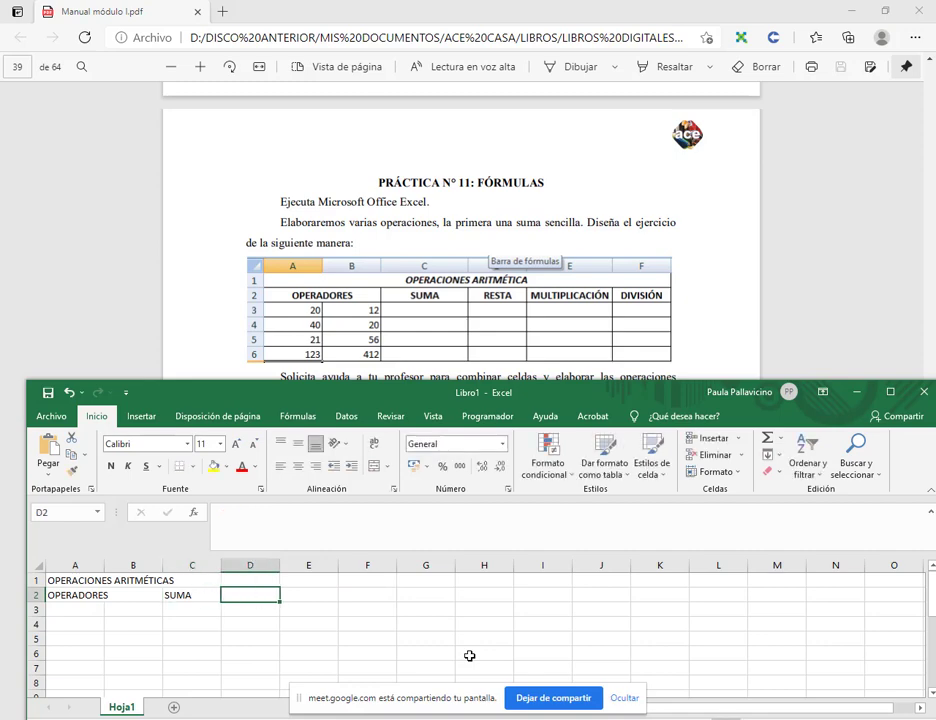
text(RESTA)
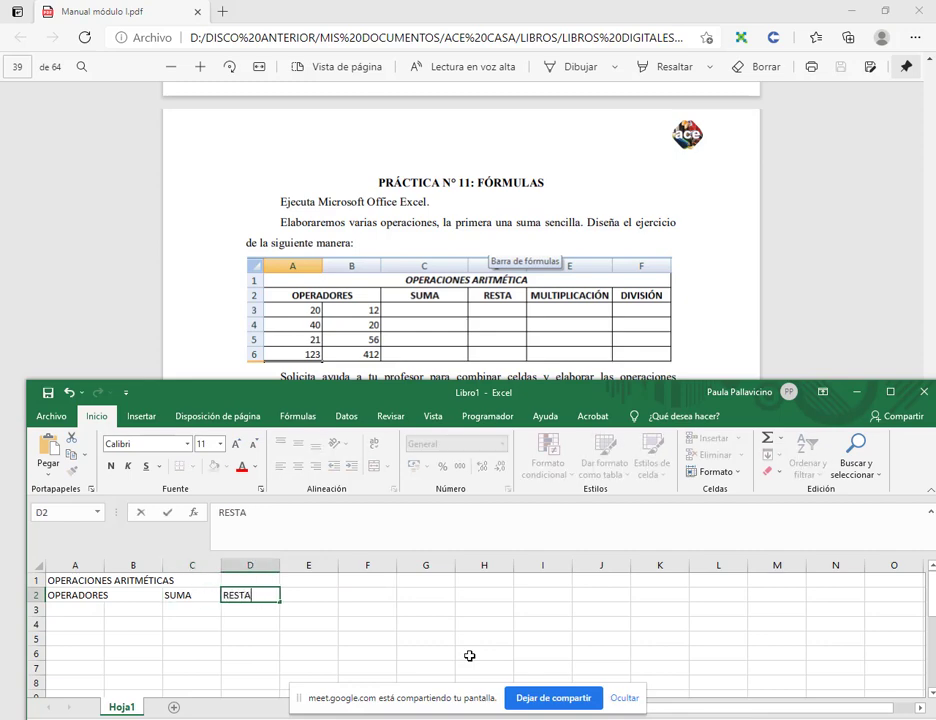
key(Tab)
text(MUL)
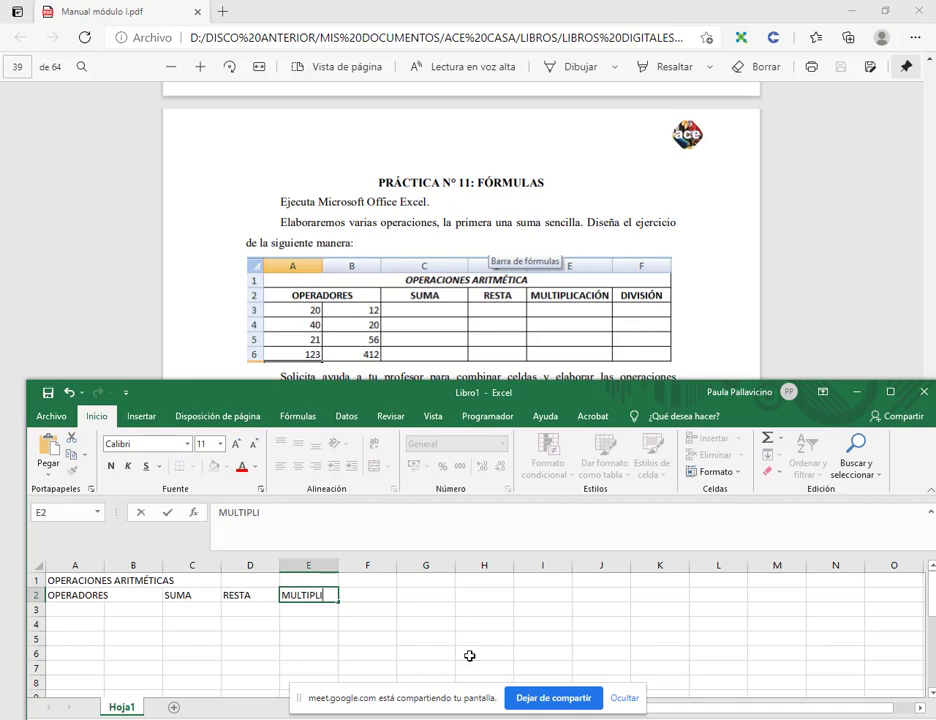
text(TIPLICACIÓN)
key(Tab)
text(DI)
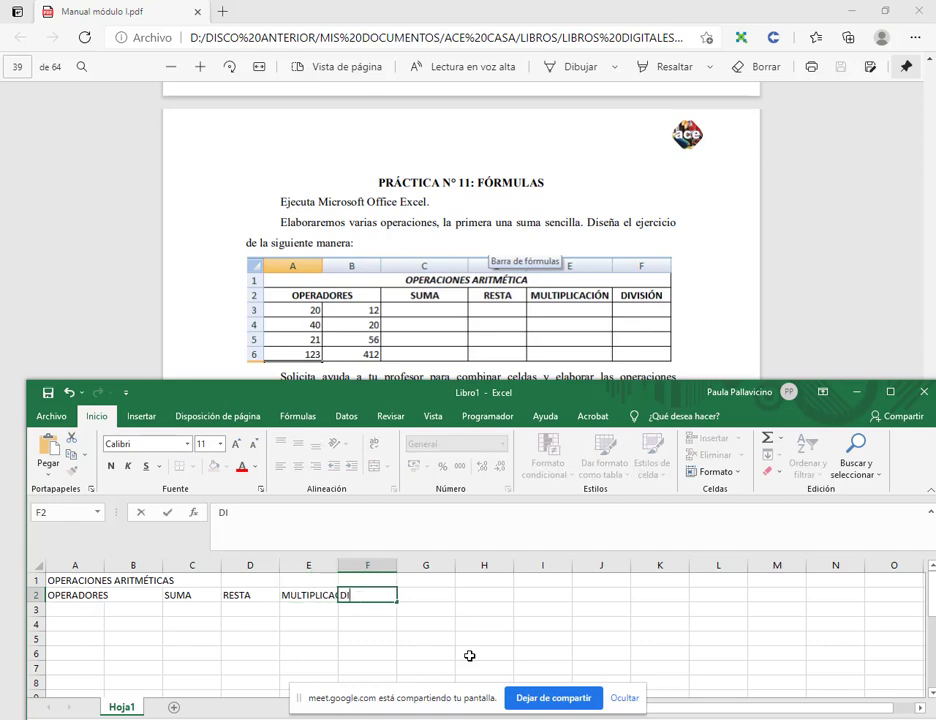
text(VISIÓN)
key(Return)
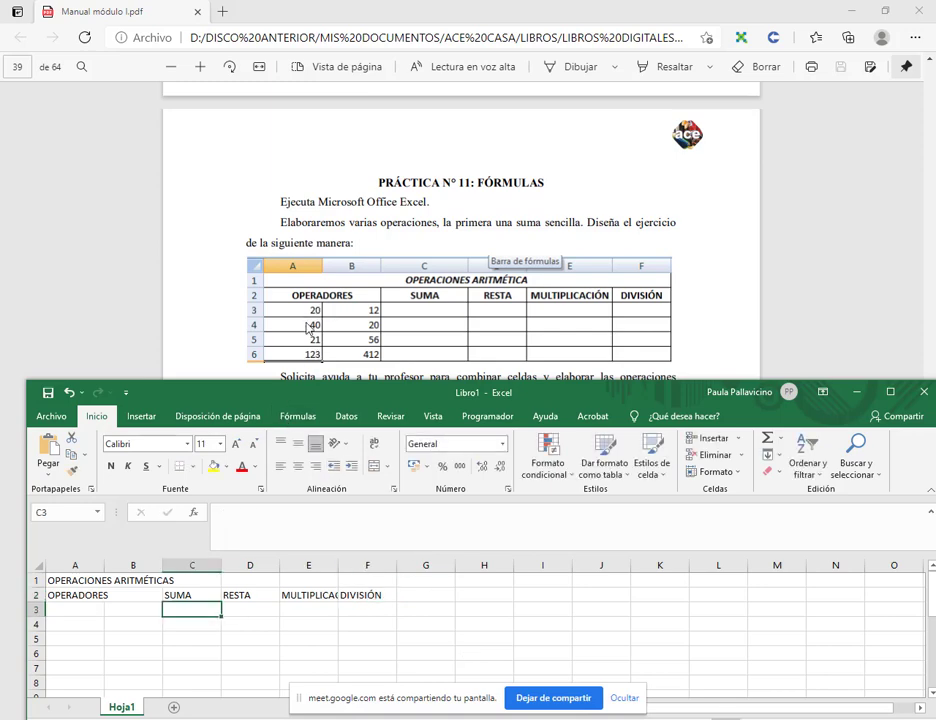
click(70, 609)
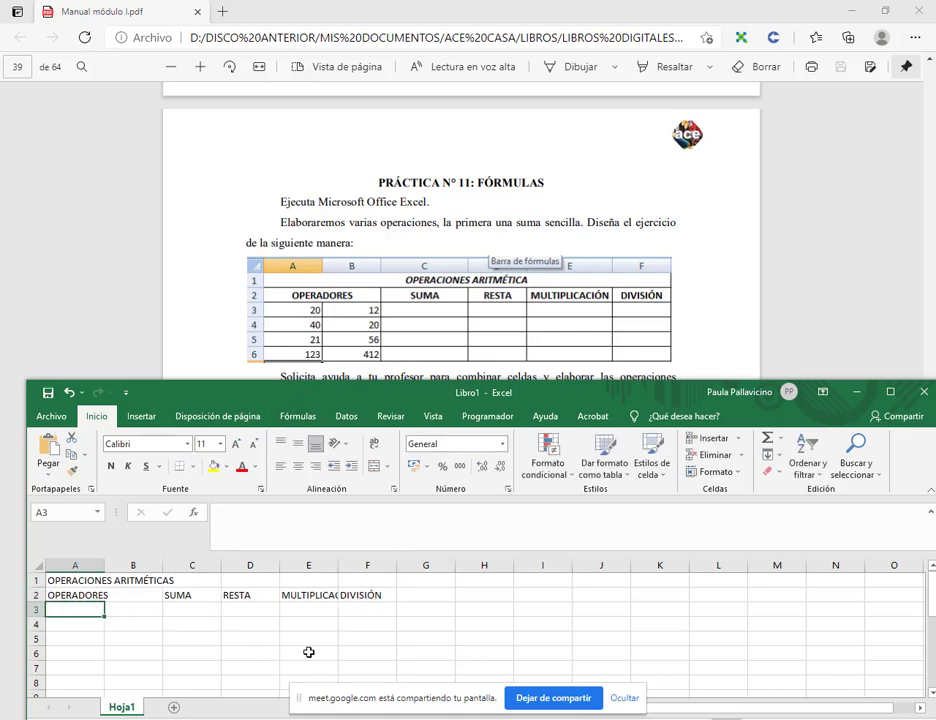
Step: Enter the operands 20, 40, 21 and 123 down cells A3 through A6
text(20)
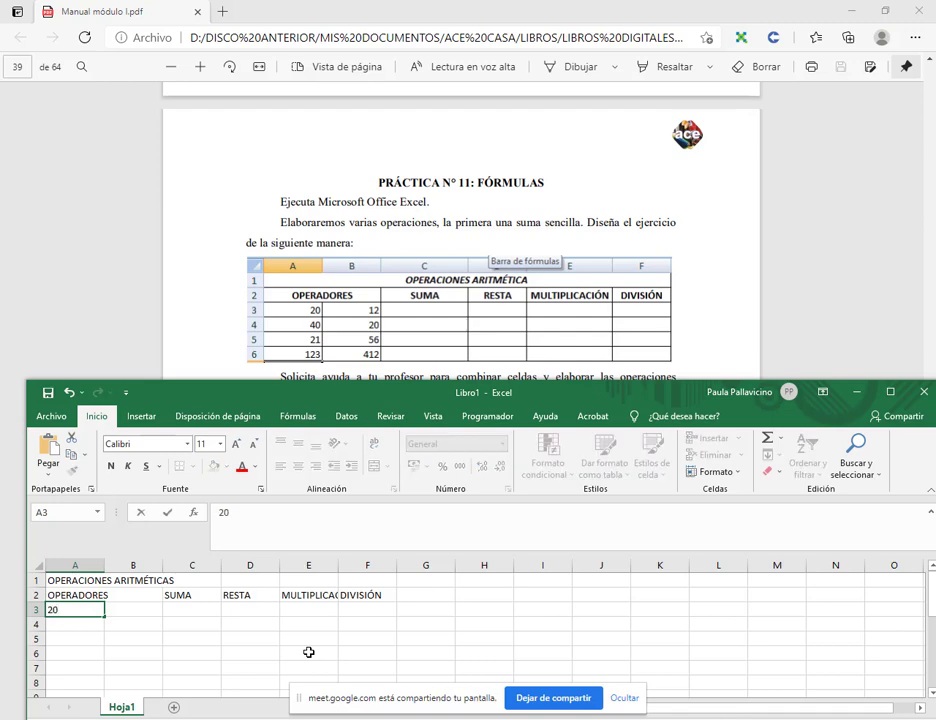
key(Return)
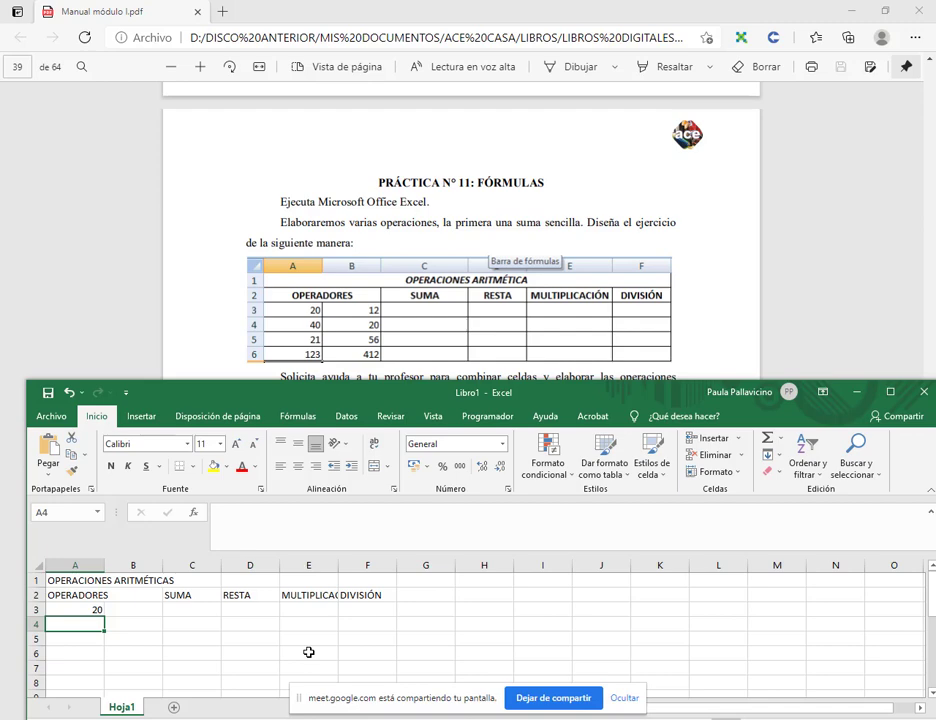
text(40)
key(Return)
text(21)
key(Return)
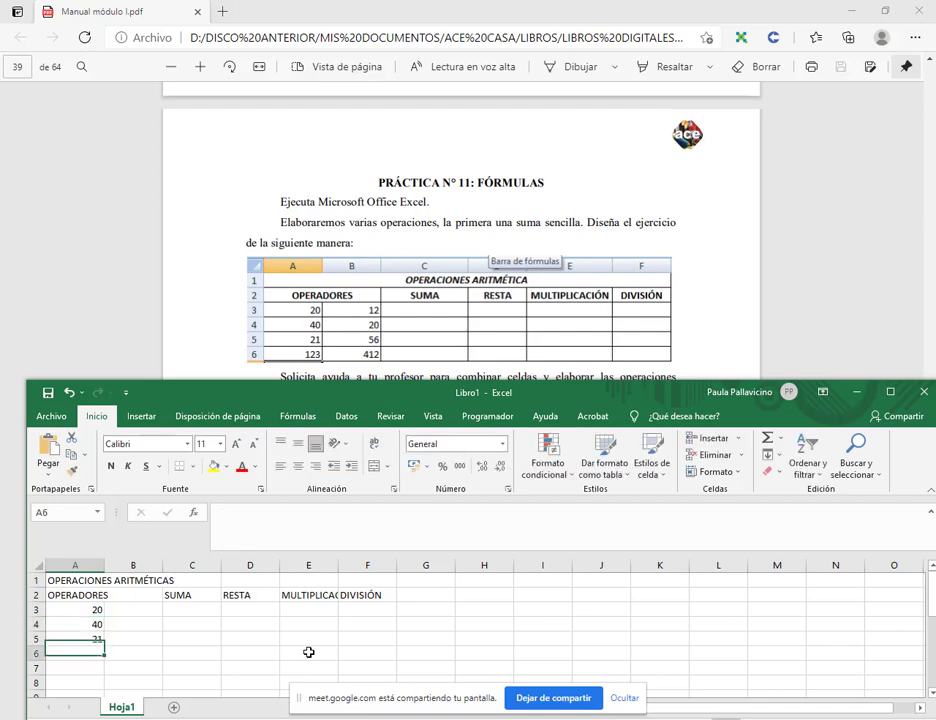
text(123)
key(Return)
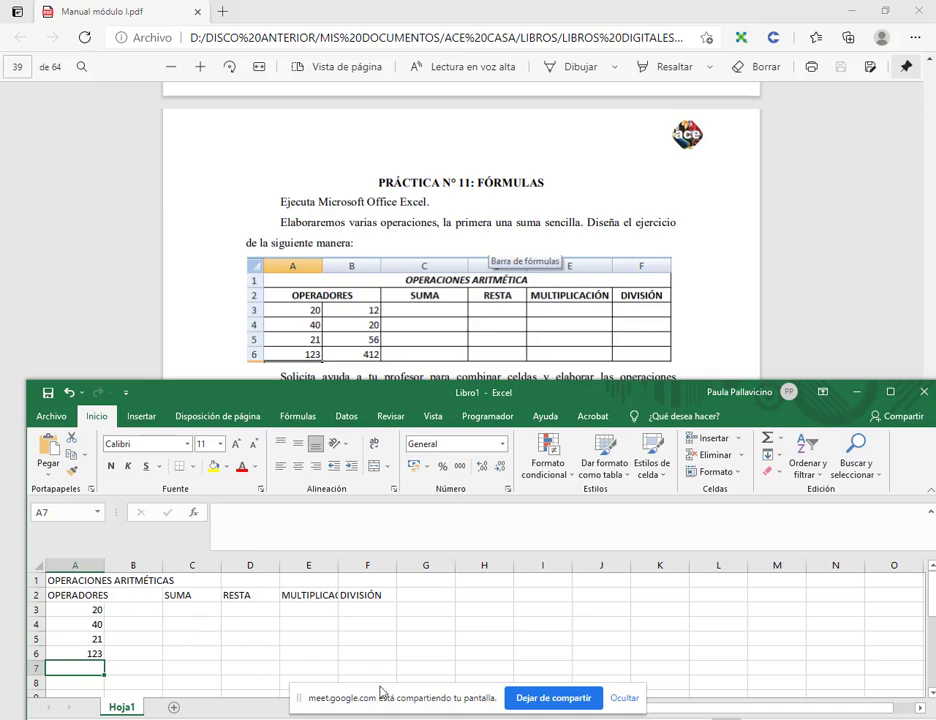
Step: Clear the operands from cells A3 through A6 and return to cell A3
key(Right)
key(Up)
key(Up)
key(Up)
key(Up)
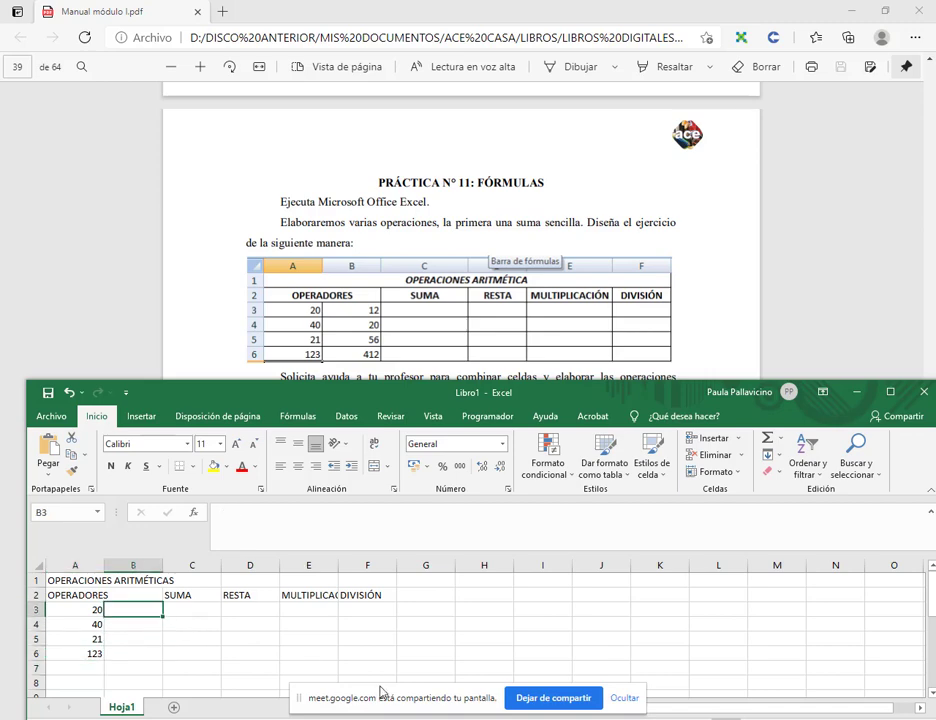
key(Left)
key(shift+Down)
key(shift+Down)
key(shift+Down)
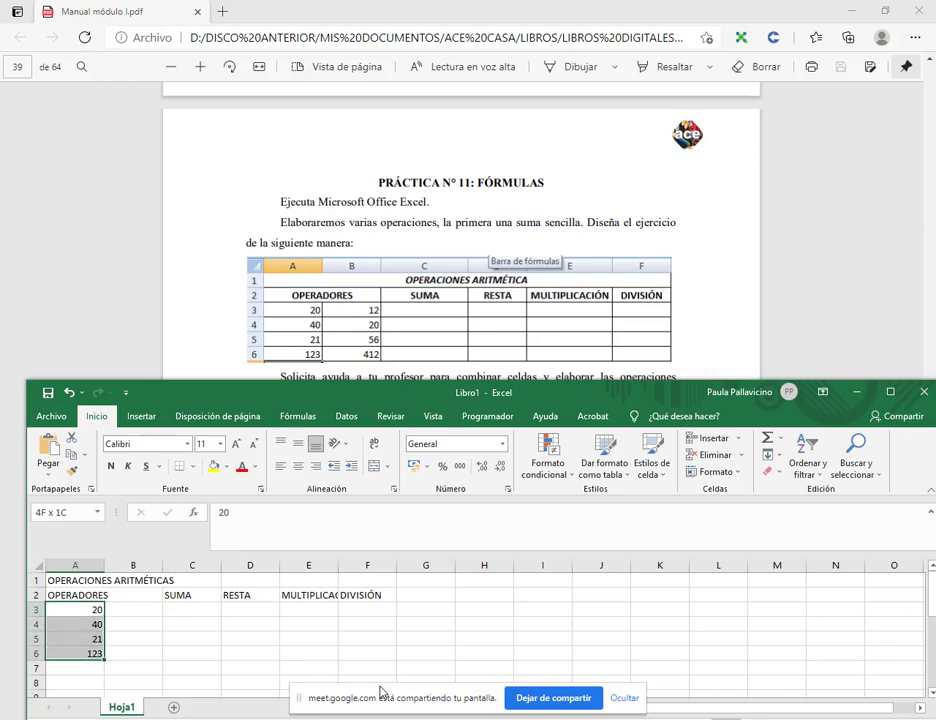
key(Delete)
key(Down)
key(Up)
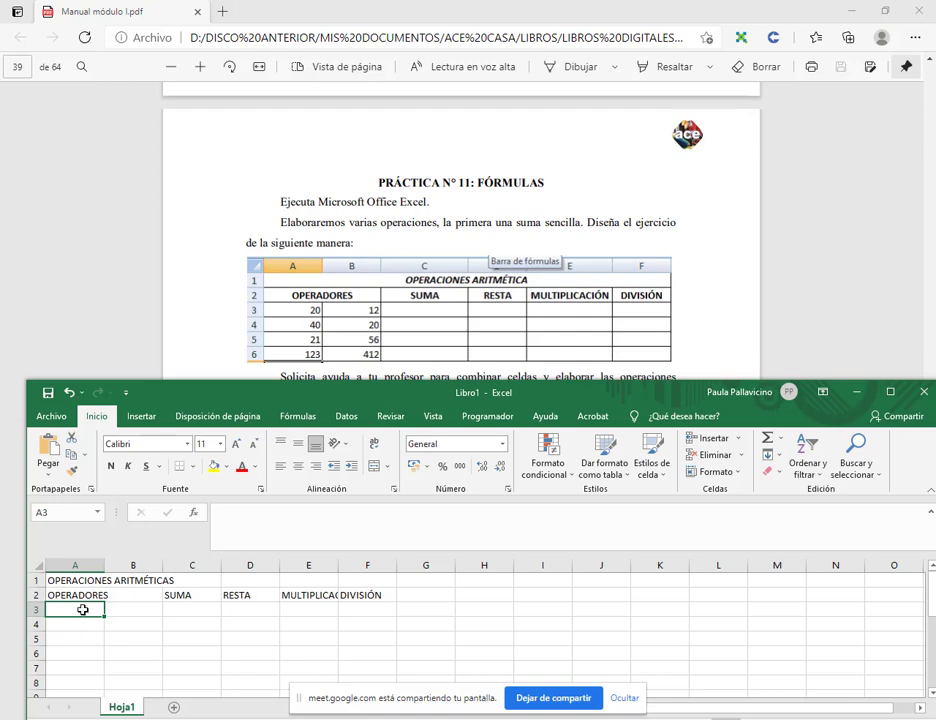
Step: With the range A3:B6 selected as the entry area, fill A3:A6 with 20, 40, 21 and 123
drag(83, 611, 117, 651)
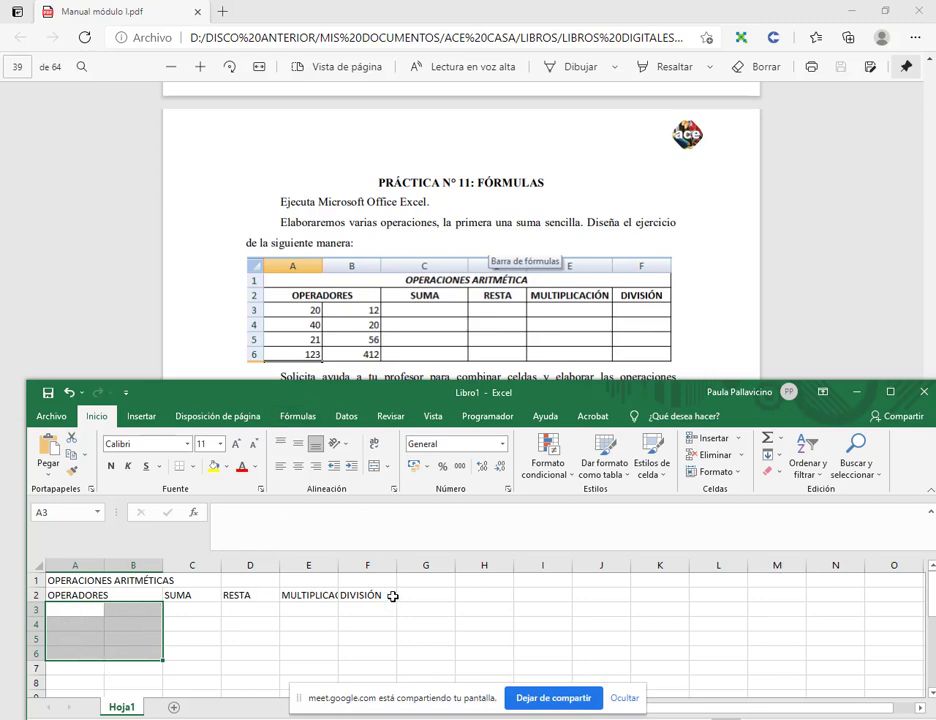
text(20)
key(Return)
text(40)
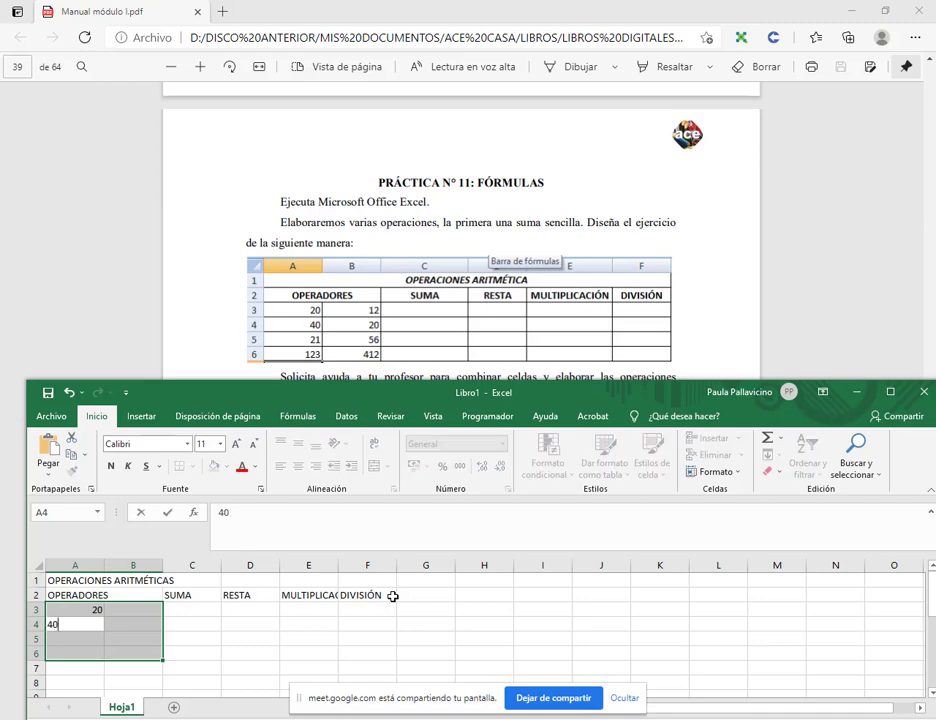
key(Return)
text(21)
key(Return)
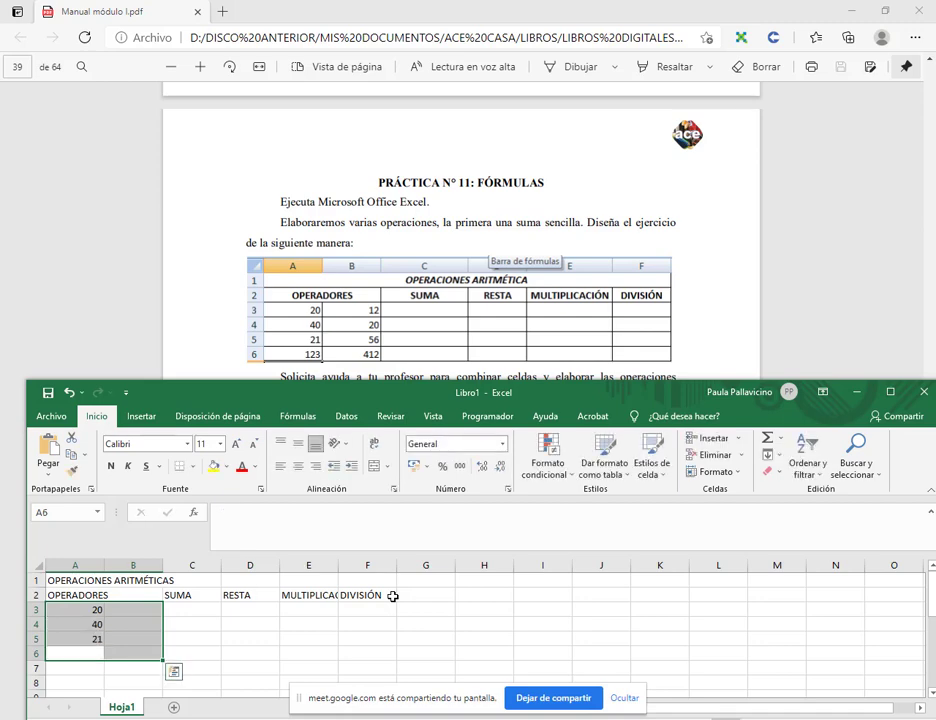
text(123)
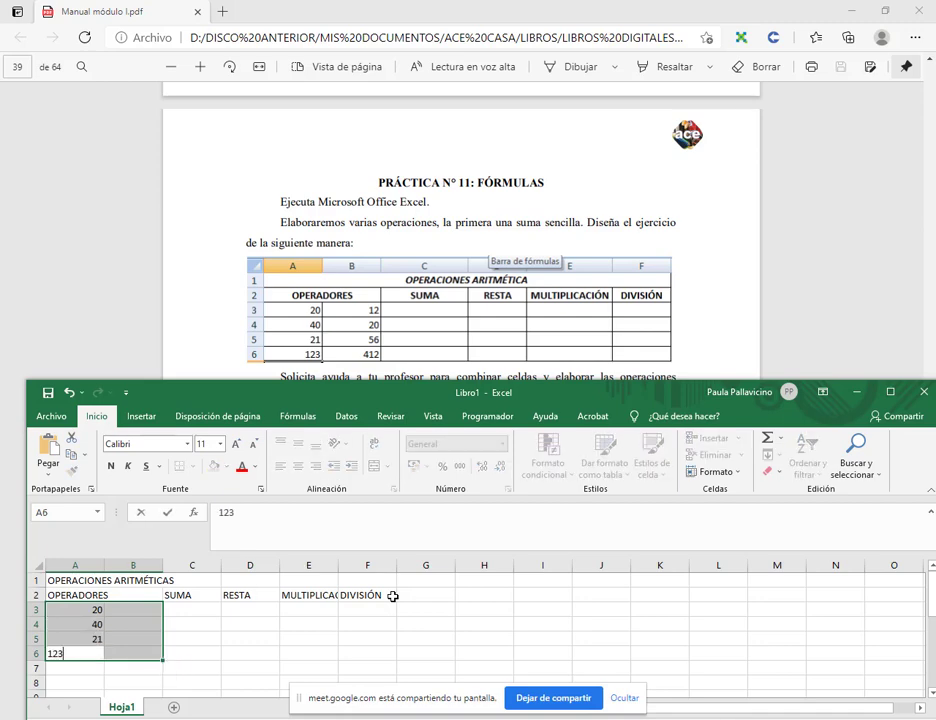
key(Return)
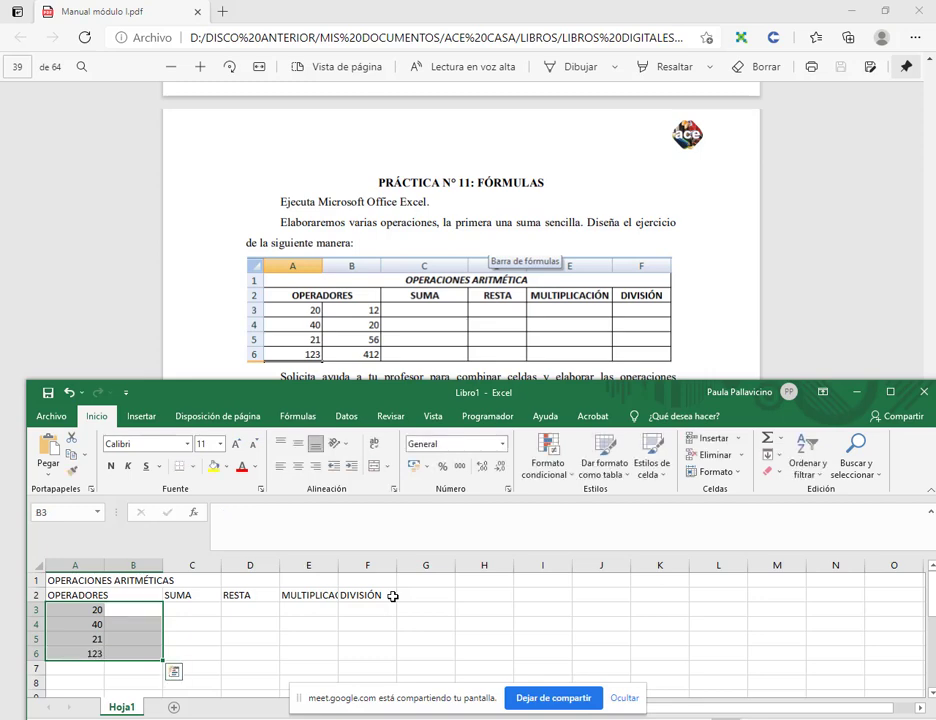
Step: Fill the second operand column, B3 through B6, with 12, 20, 56 and 412
text(12)
key(Return)
text(20)
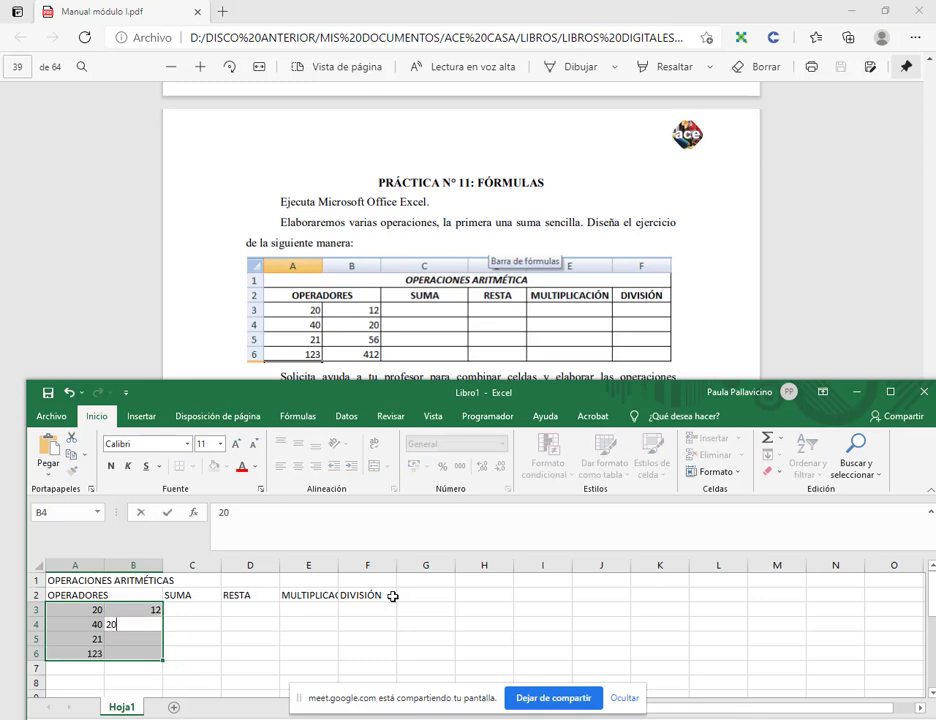
key(Return)
text(56)
key(Return)
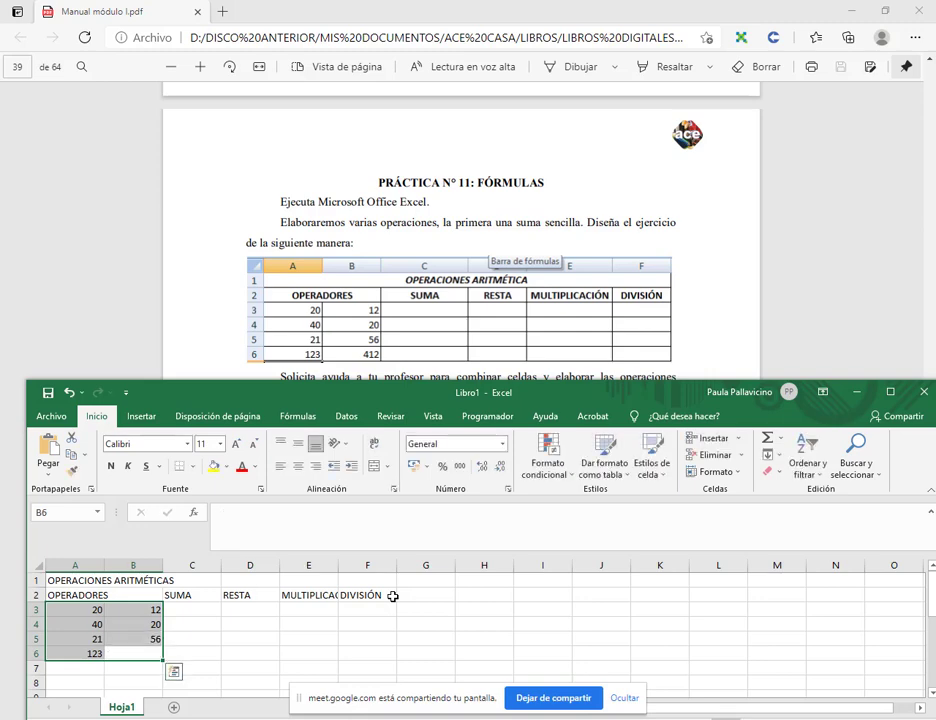
text(412)
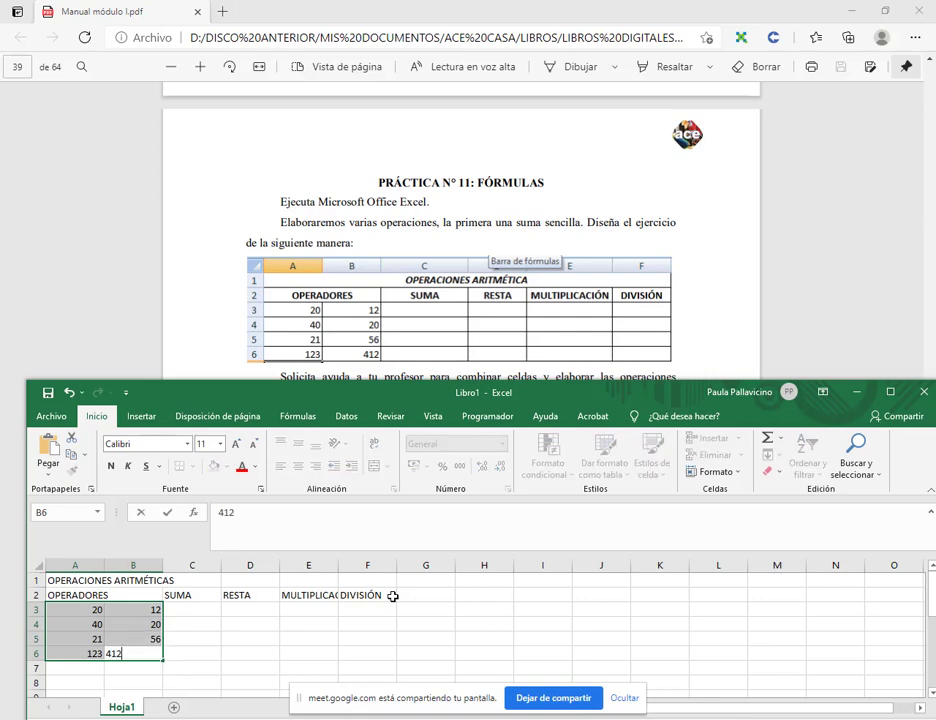
key(Return)
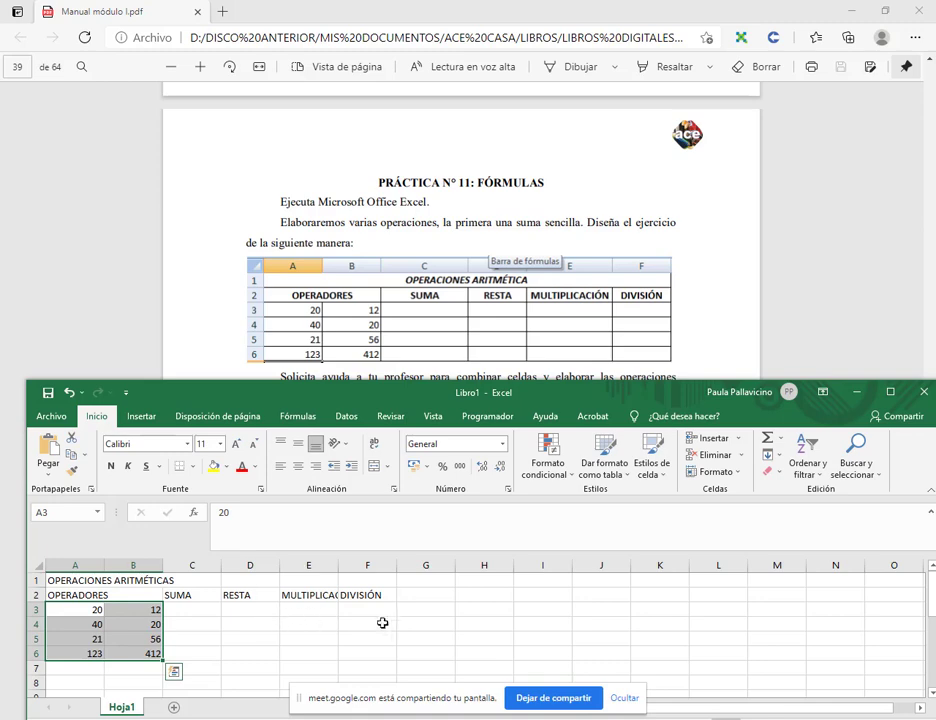
Step: Autofit column E to the width of its MULTIPLICACIÓN heading
click(197, 609)
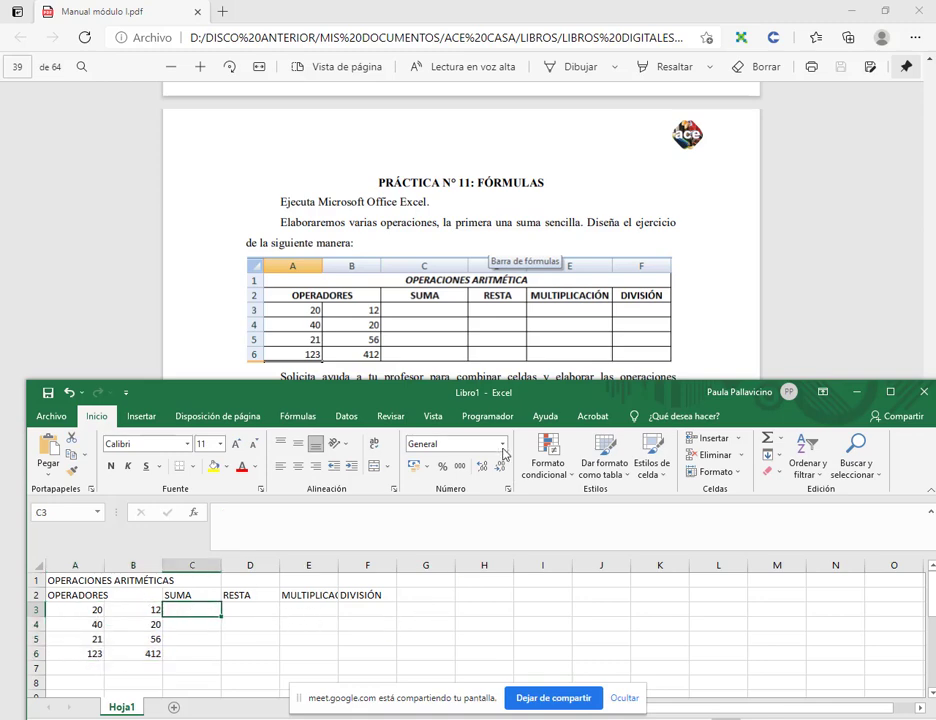
drag(442, 389, 446, 383)
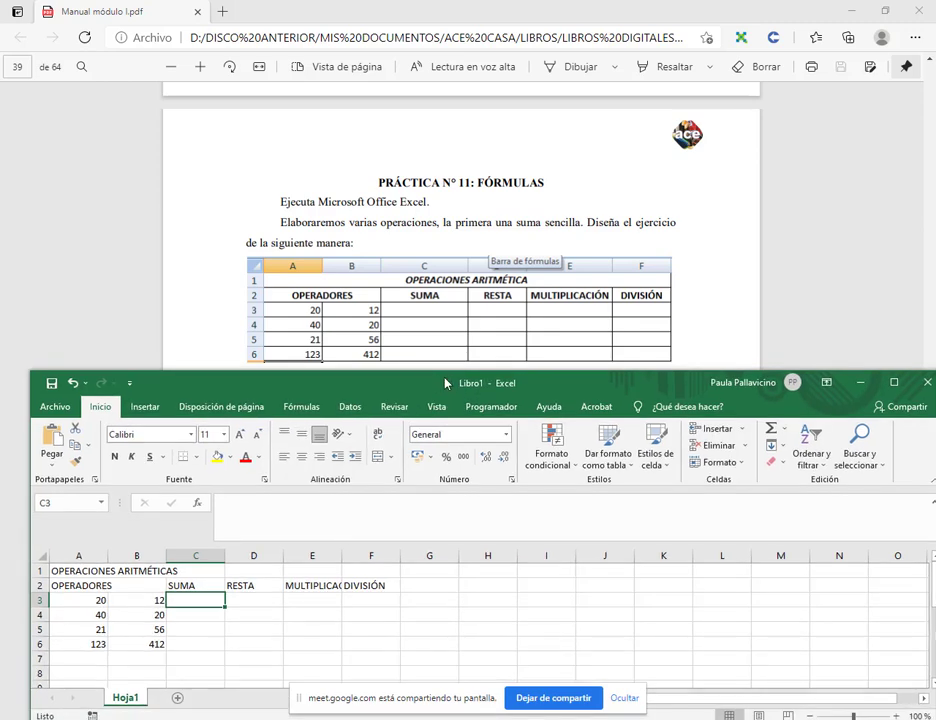
click(277, 617)
click(354, 641)
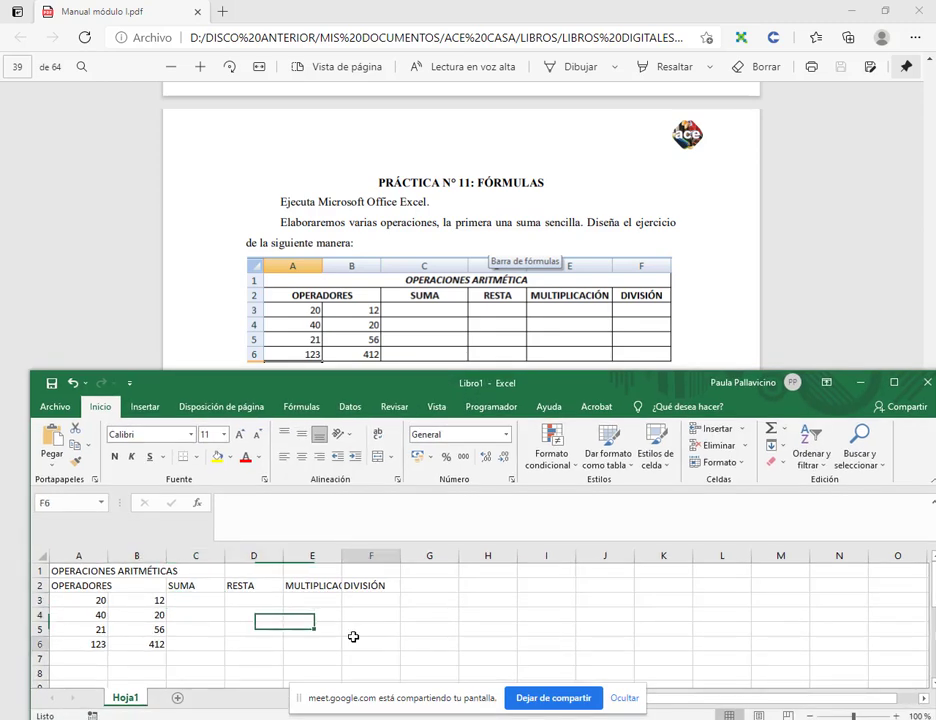
click(316, 587)
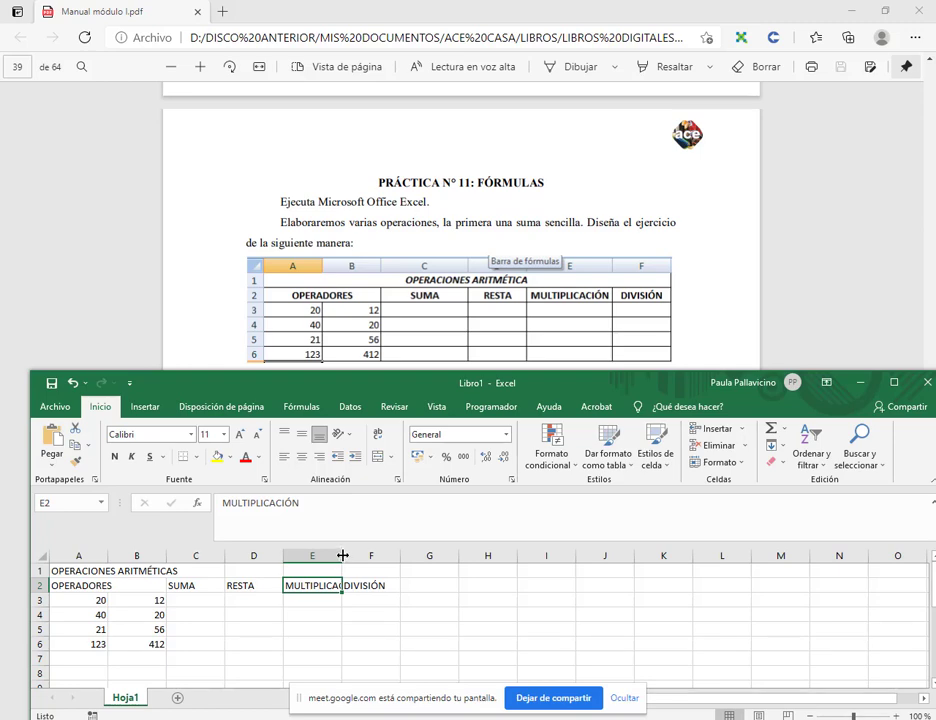
double_click(342, 555)
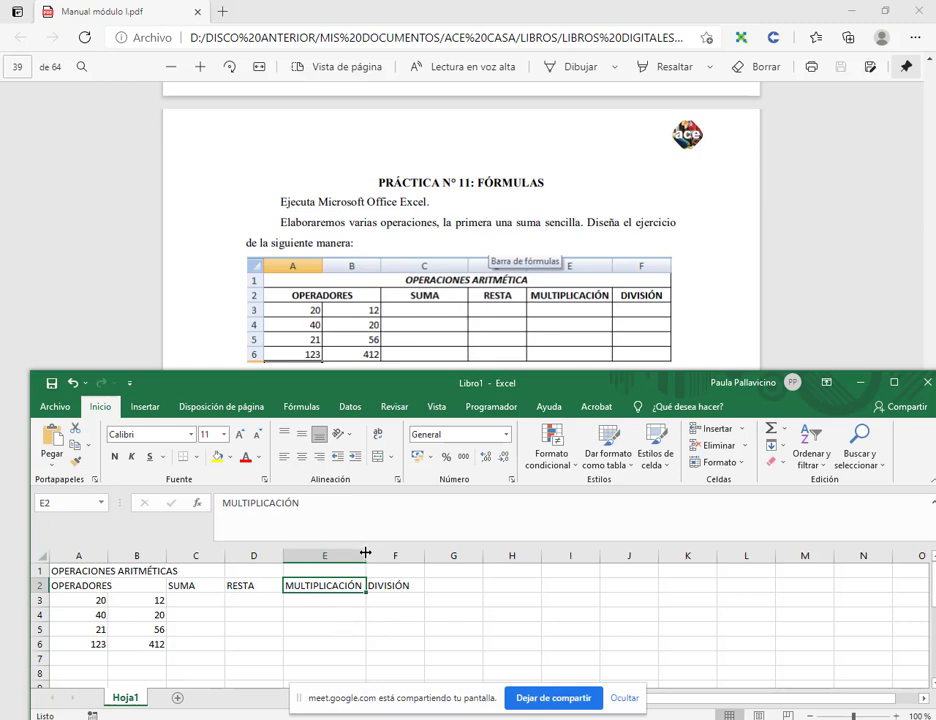
mouse_move(366, 552)
mouse_down()
mouse_move(376, 552)
mouse_move(366, 553)
mouse_up()
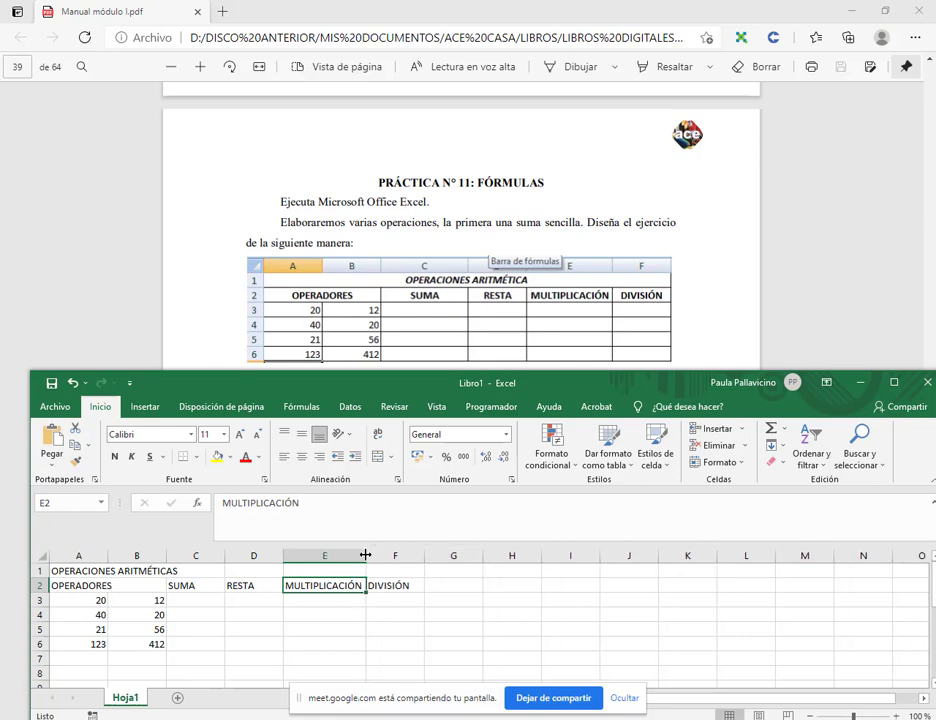
click(387, 619)
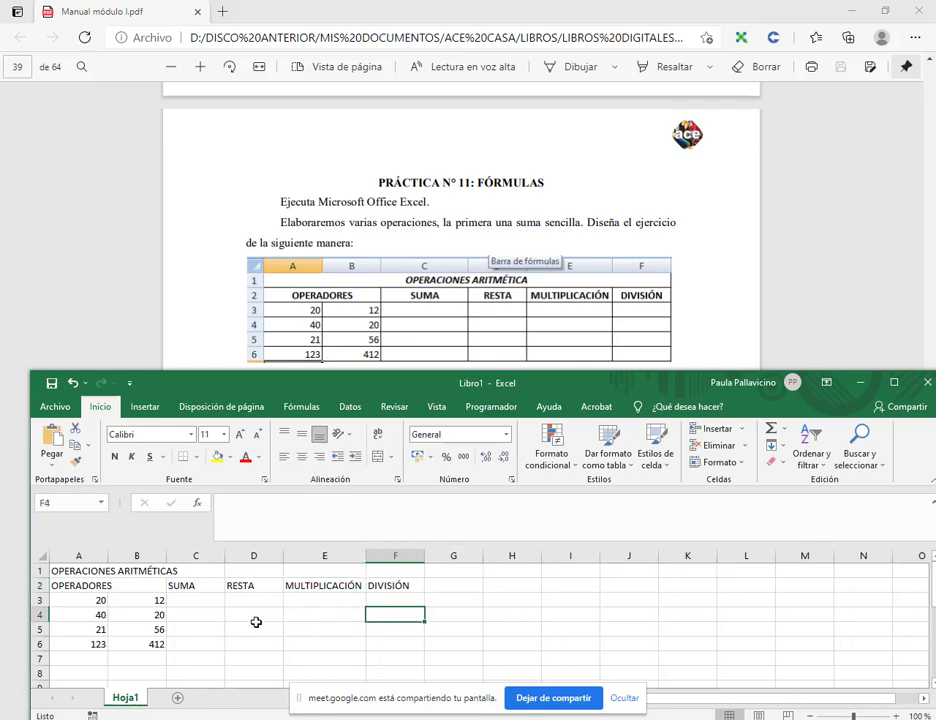
Step: Autofit column A to the title in A1, and narrow it by hand to roughly the width of its operand numbers
click(60, 571)
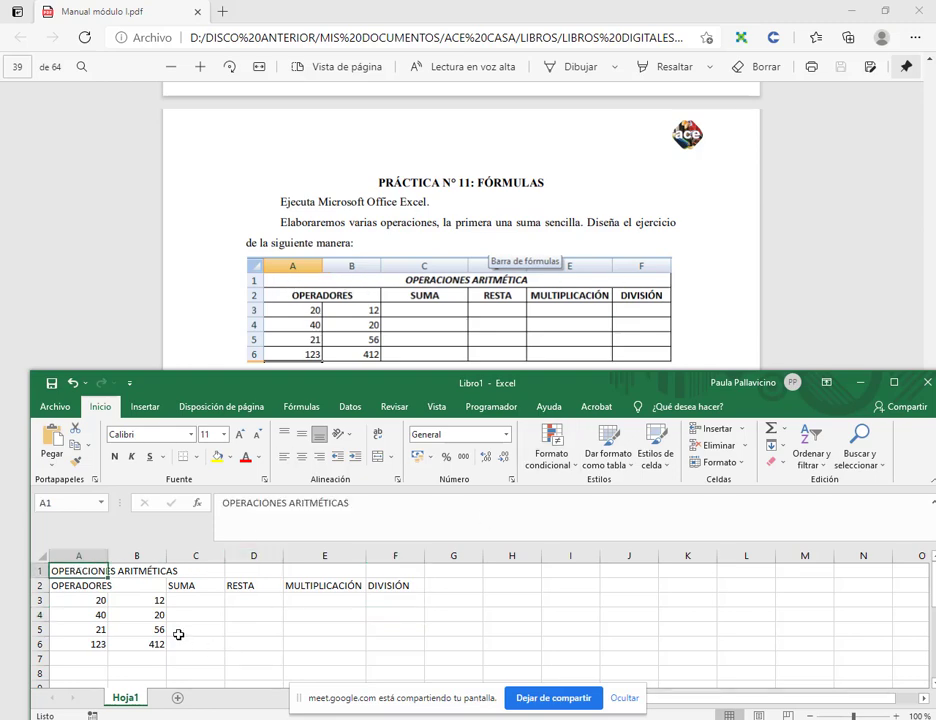
double_click(108, 555)
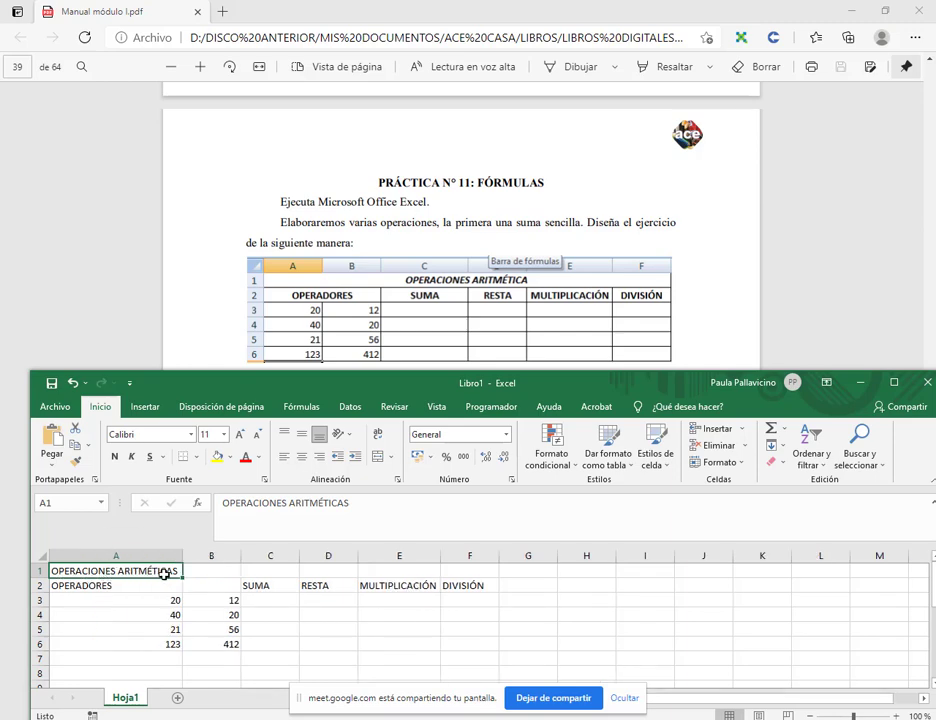
drag(184, 556, 98, 561)
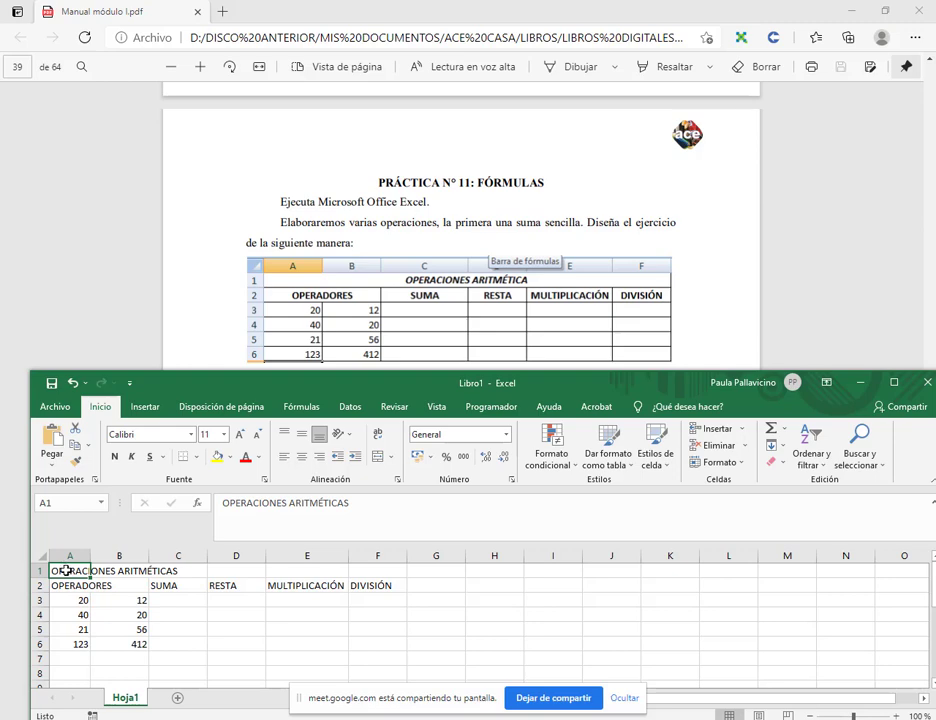
Step: Merge and center the title OPERACIONES ARITMÉTICAS across A1:F1
drag(66, 570, 372, 572)
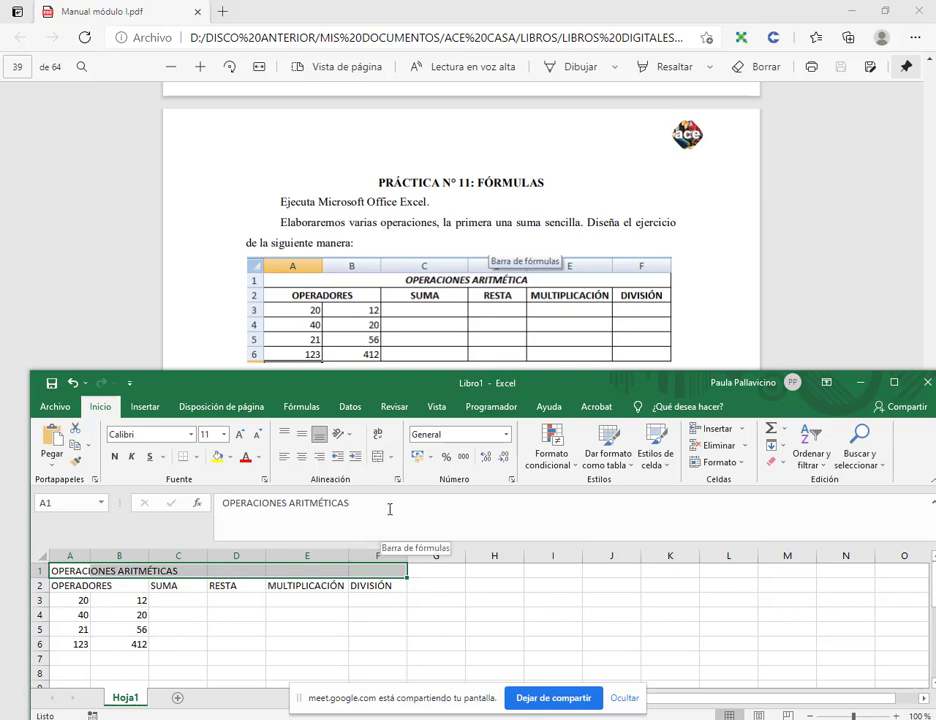
click(378, 457)
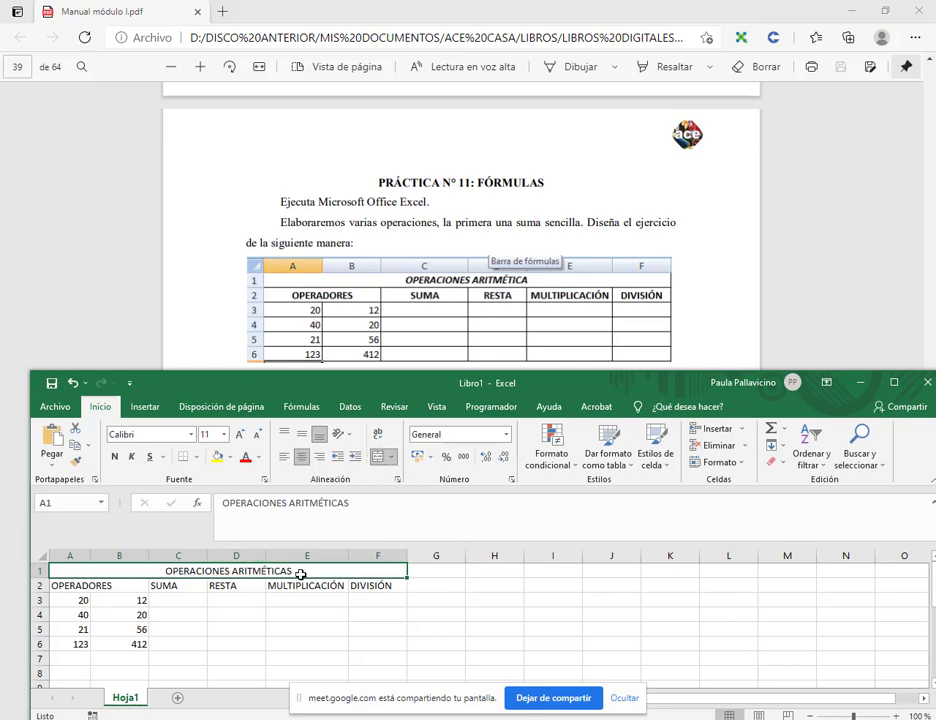
click(303, 615)
click(121, 571)
Step: Merge and center the OPERADORES heading across A2:B2
drag(73, 586, 140, 587)
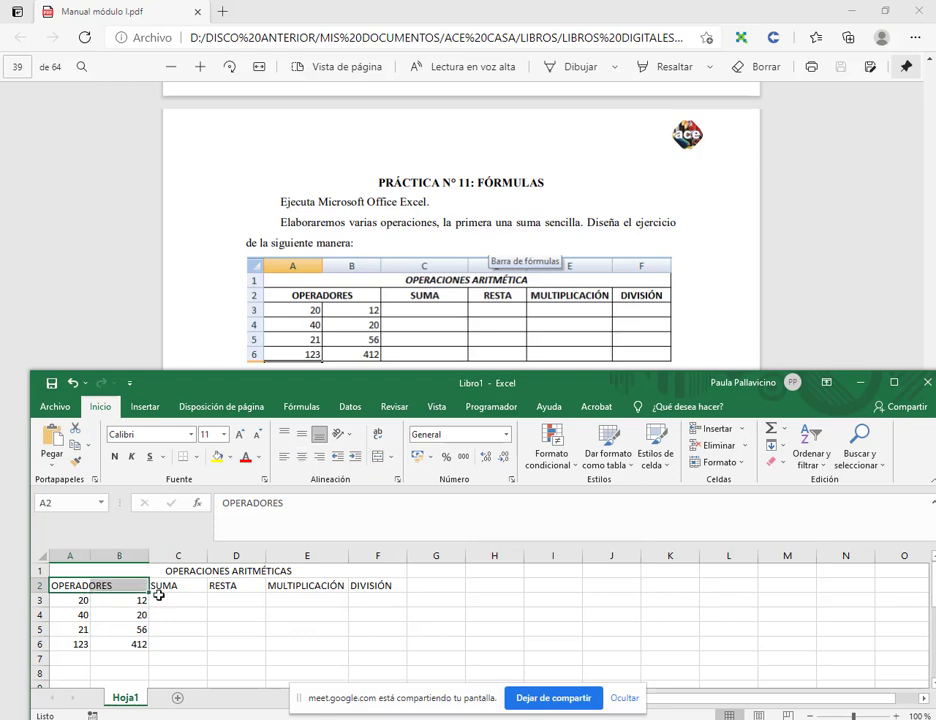
click(378, 456)
click(258, 628)
click(322, 578)
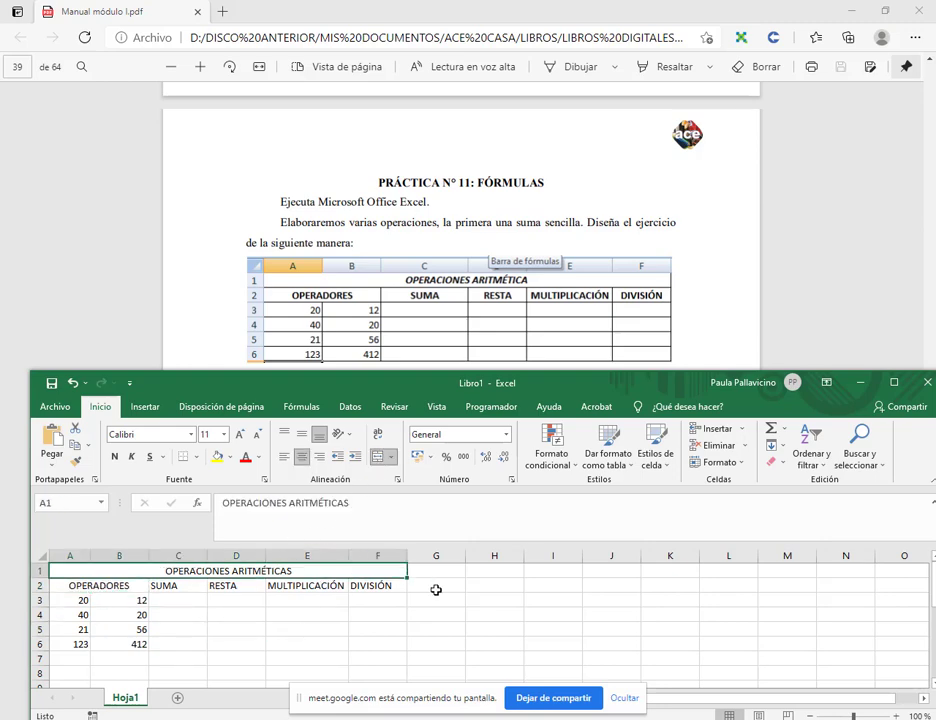
Step: Maximize the workbook window and begin the SUMA formula in C3 with a reference to A3
drag(481, 387, 466, 146)
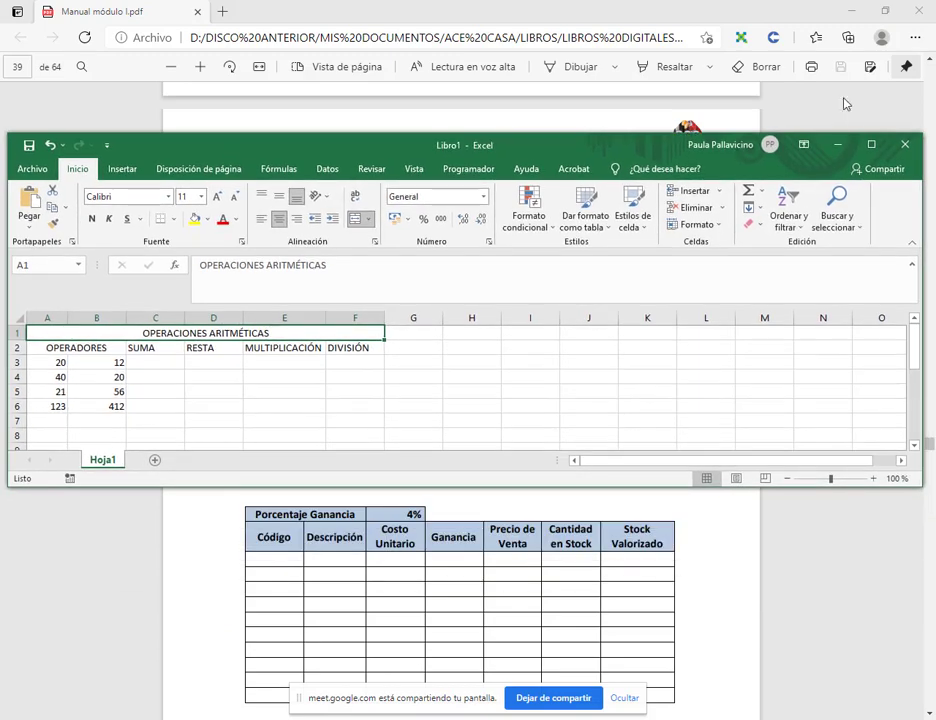
click(871, 144)
click(150, 229)
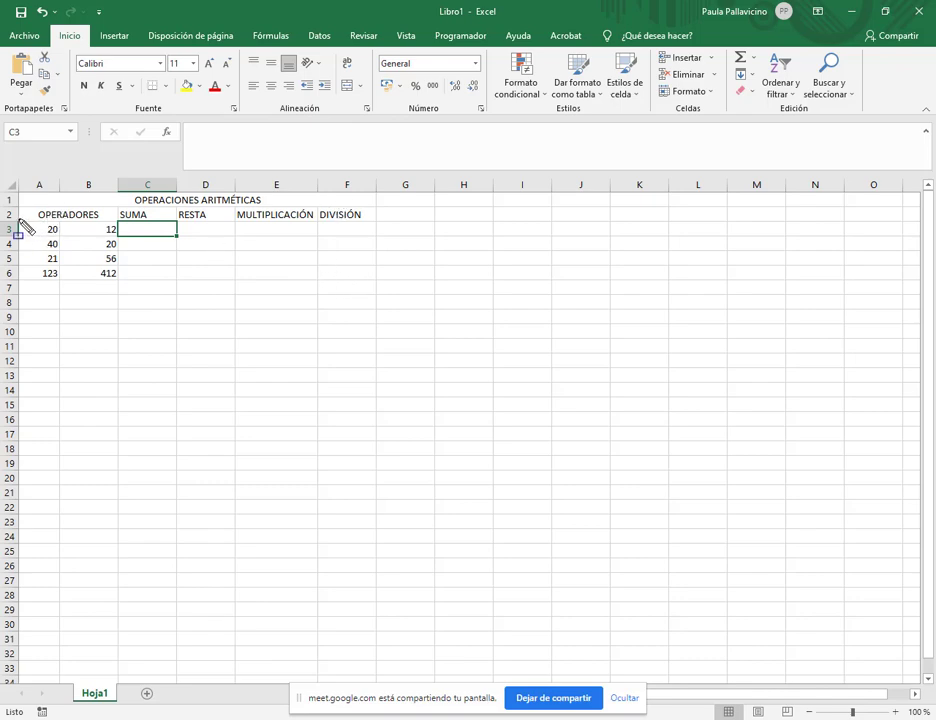
drag(18, 218, 119, 287)
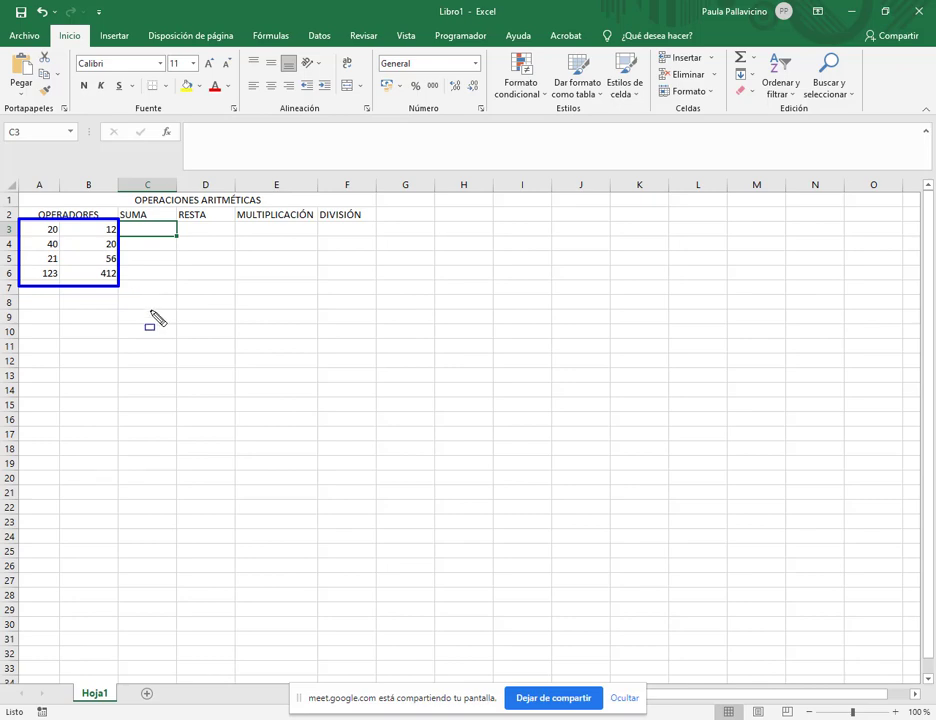
key(Escape)
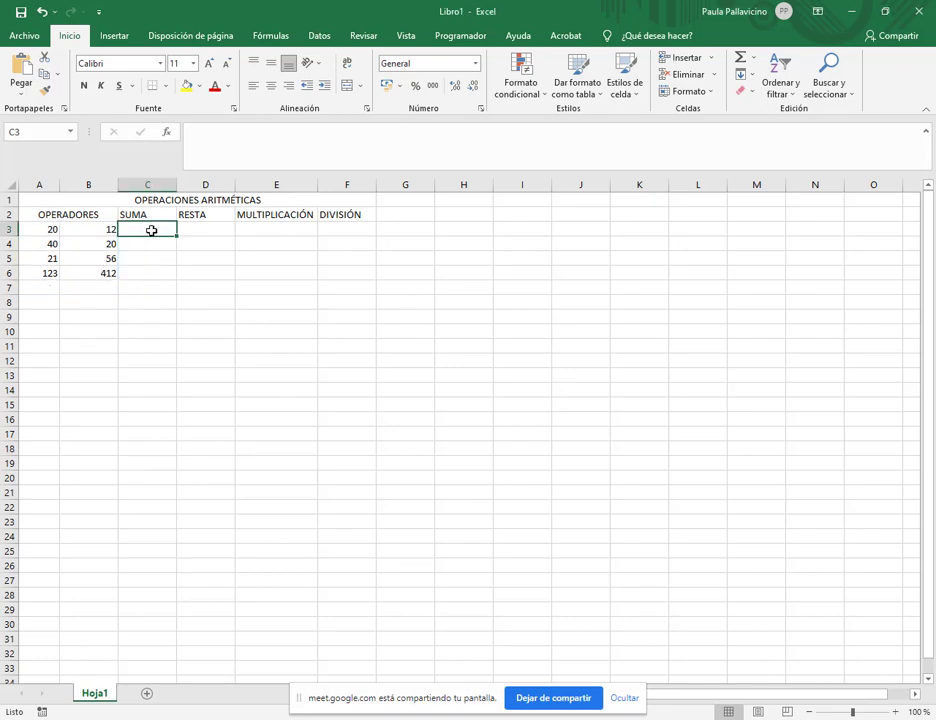
text(=)
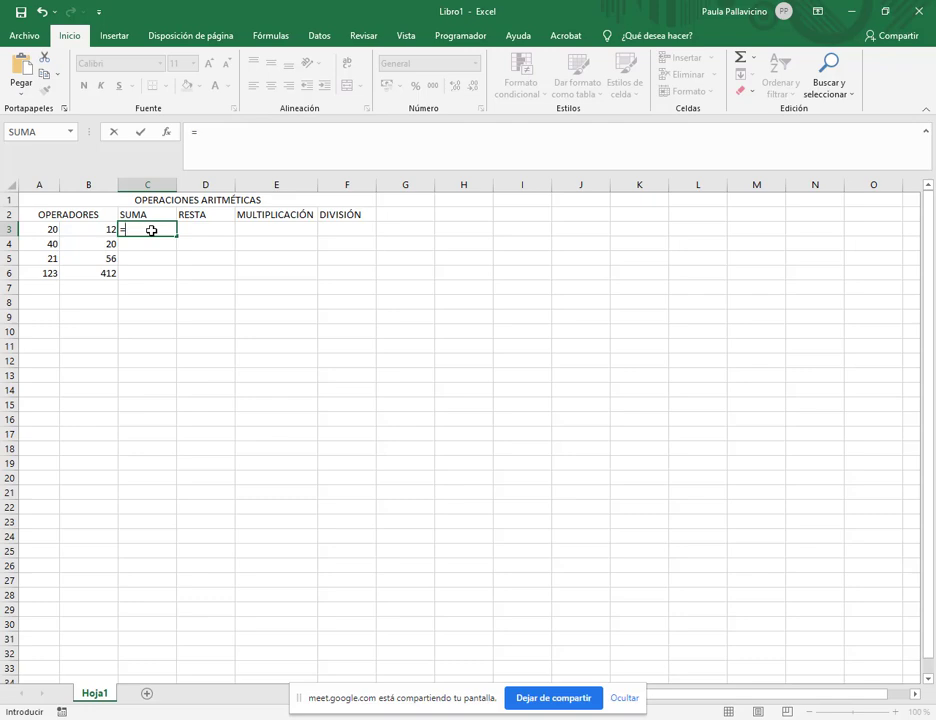
click(45, 231)
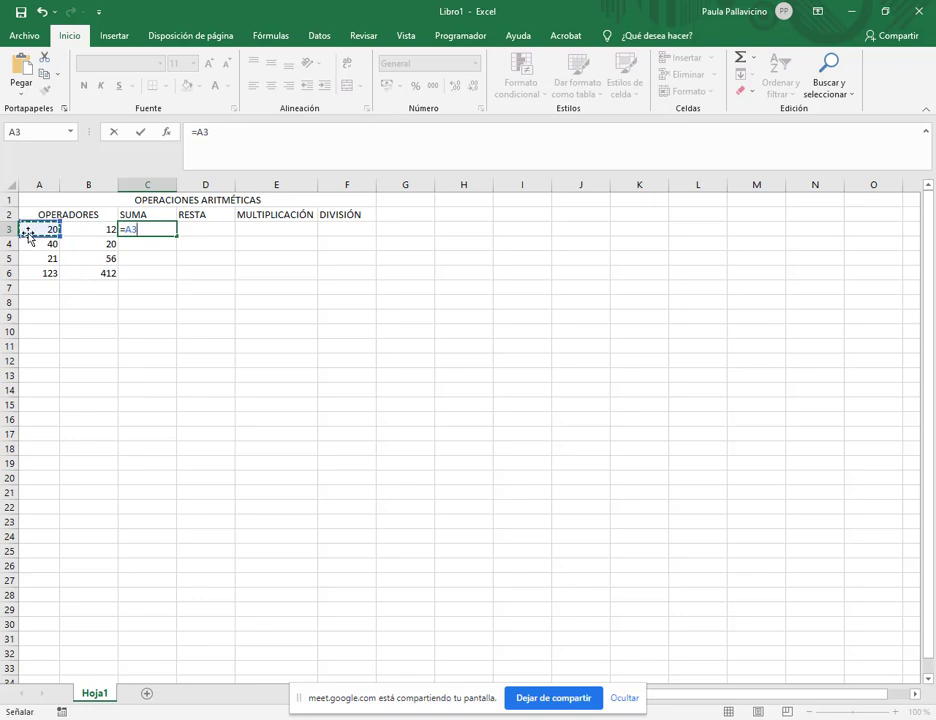
mouse_move(47, 226)
mouse_down()
mouse_move(192, 196)
mouse_move(196, 125)
mouse_move(222, 150)
mouse_move(136, 236)
mouse_move(148, 184)
mouse_move(186, 121)
mouse_move(703, 200)
mouse_move(932, 173)
mouse_up()
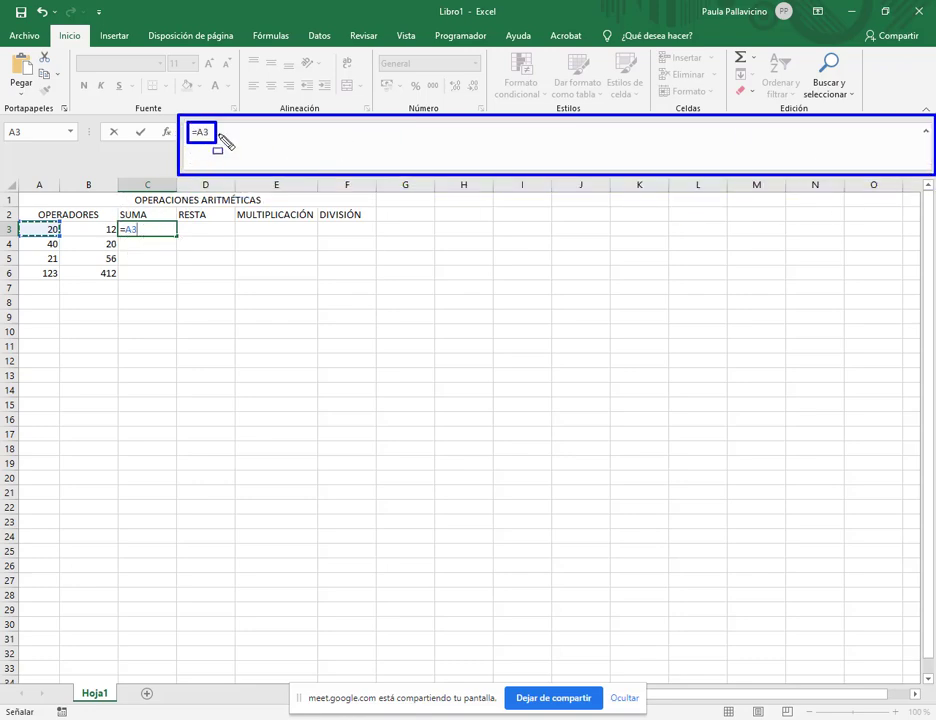
drag(113, 214, 160, 231)
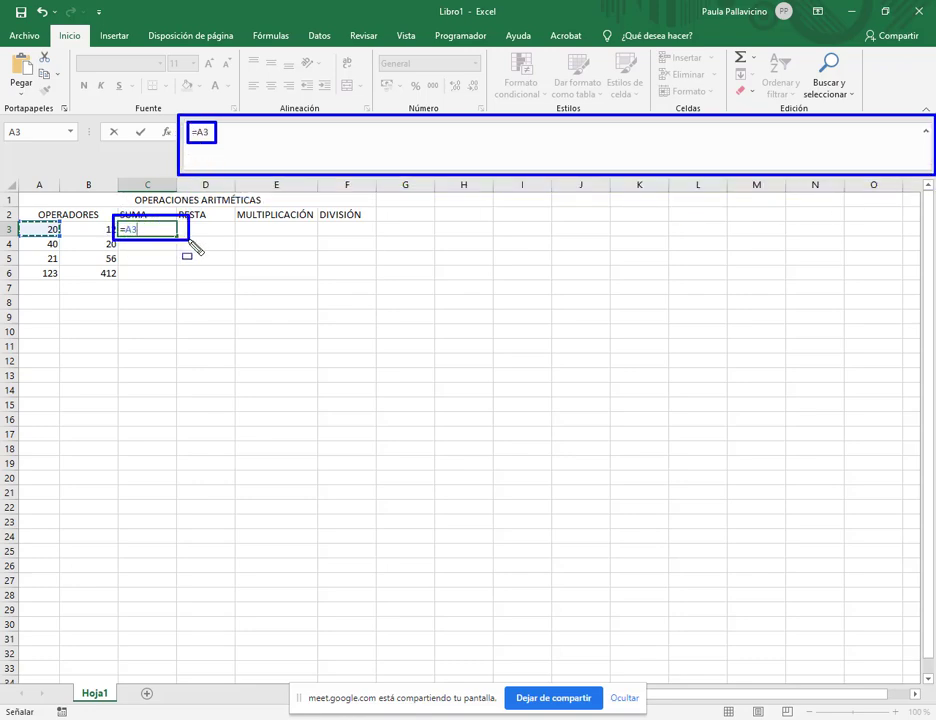
key(Escape)
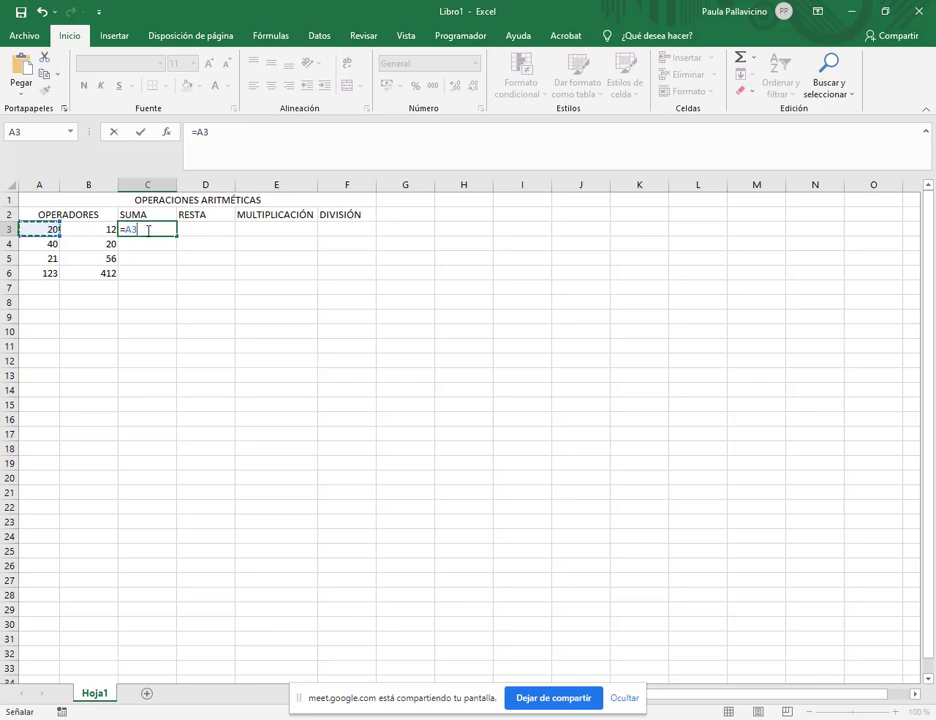
drag(16, 172, 61, 336)
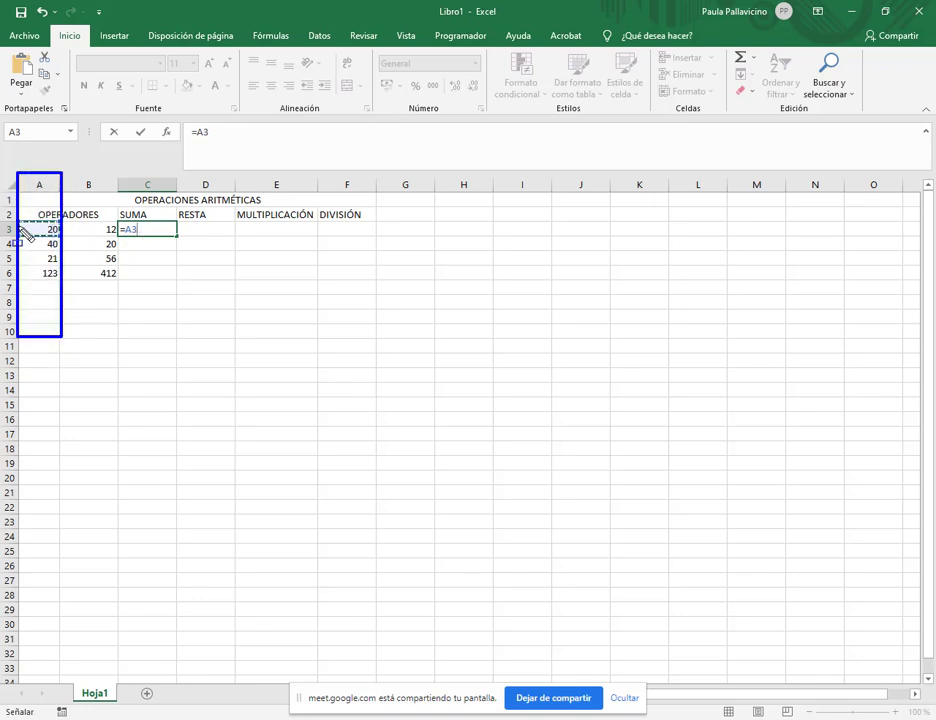
drag(2, 222, 61, 237)
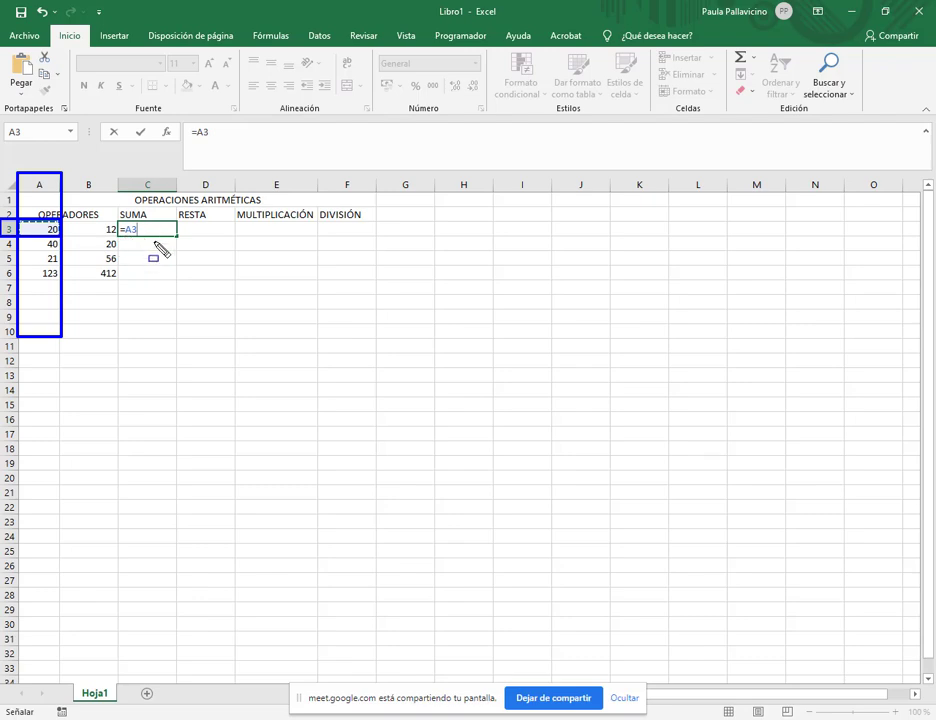
key(Escape)
Step: Try other operand cells such as B3 and A4 as the reference in C3's formula, and return it to A3
click(150, 230)
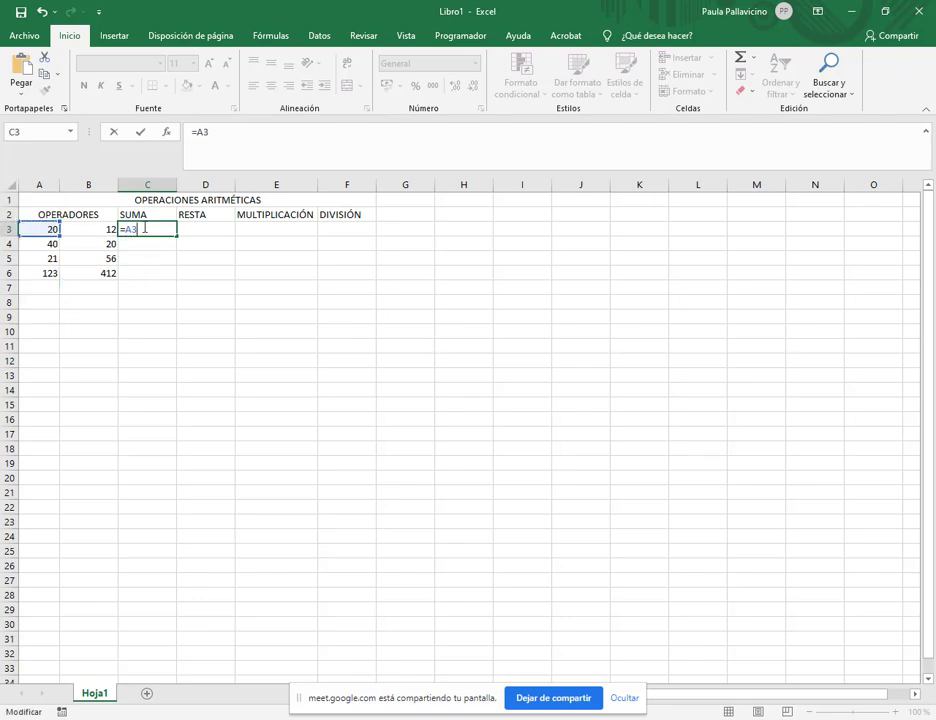
click(91, 233)
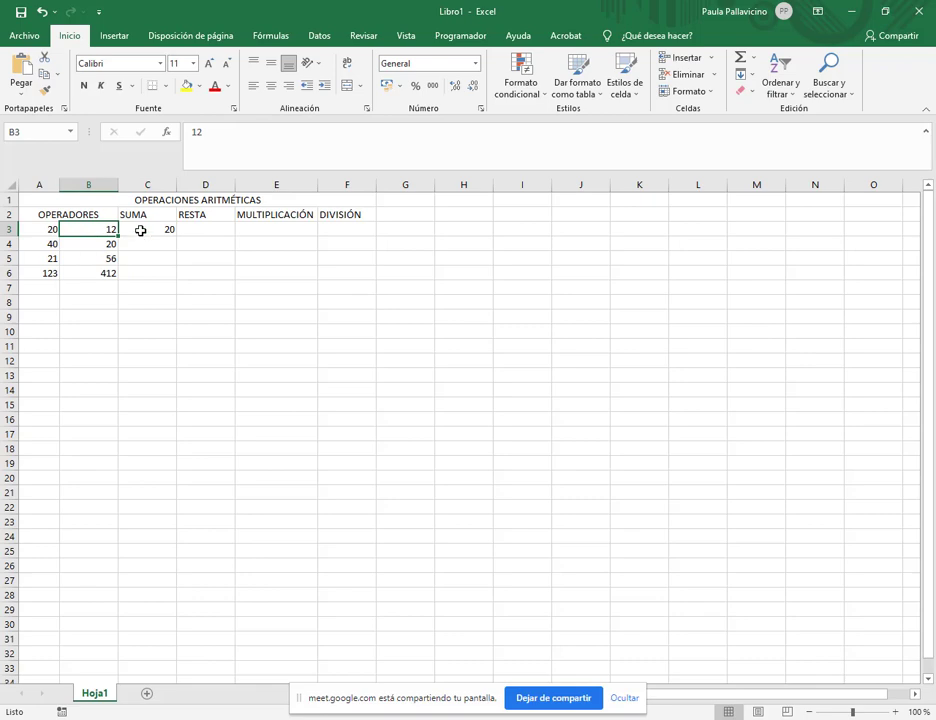
double_click(141, 230)
click(45, 245)
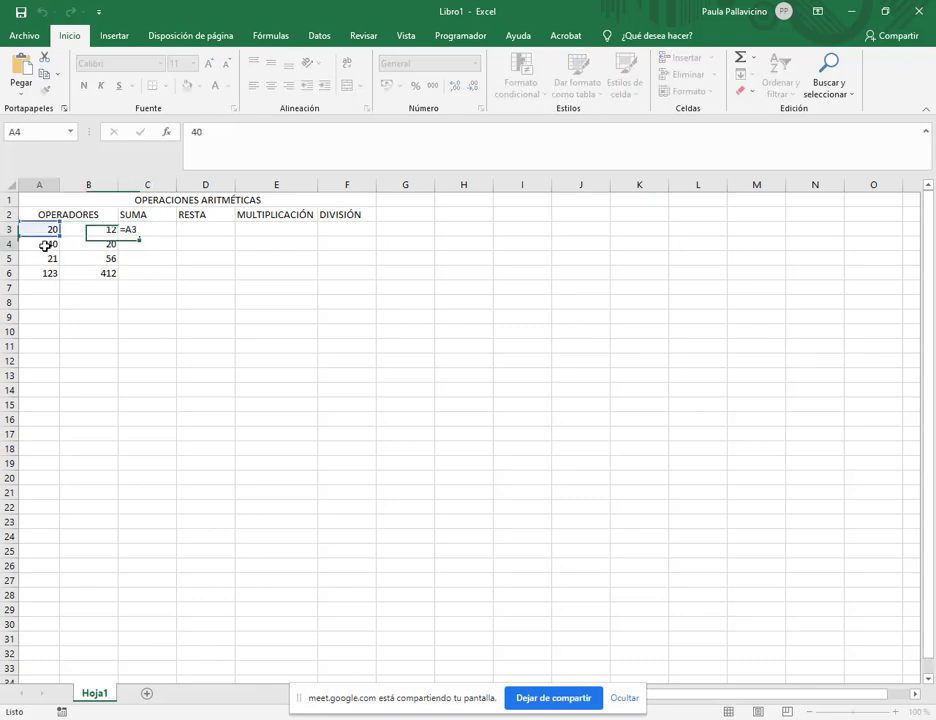
double_click(145, 230)
click(90, 232)
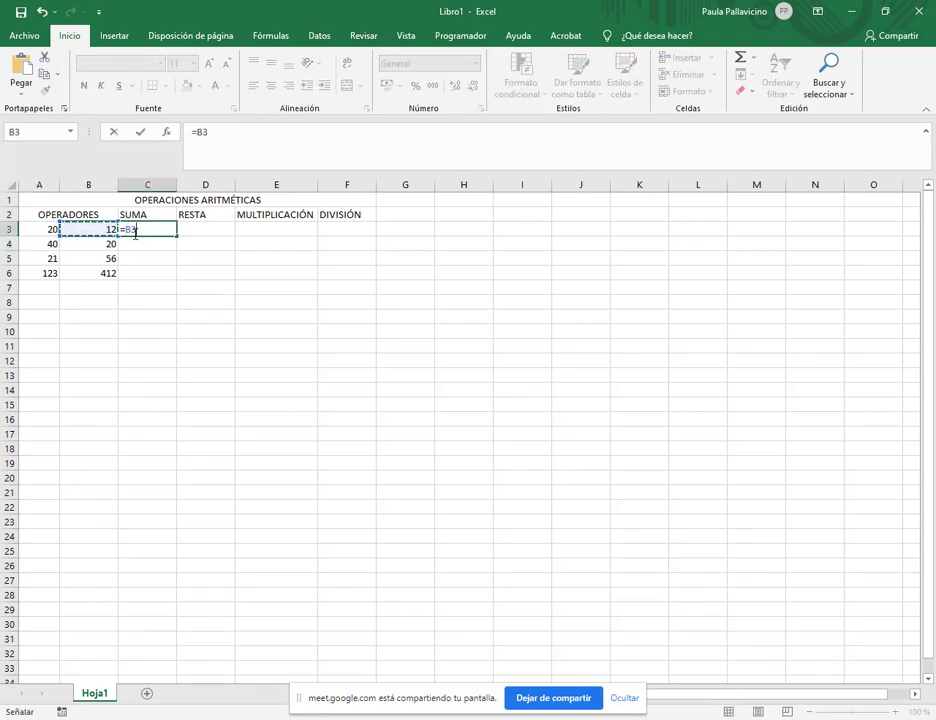
click(40, 244)
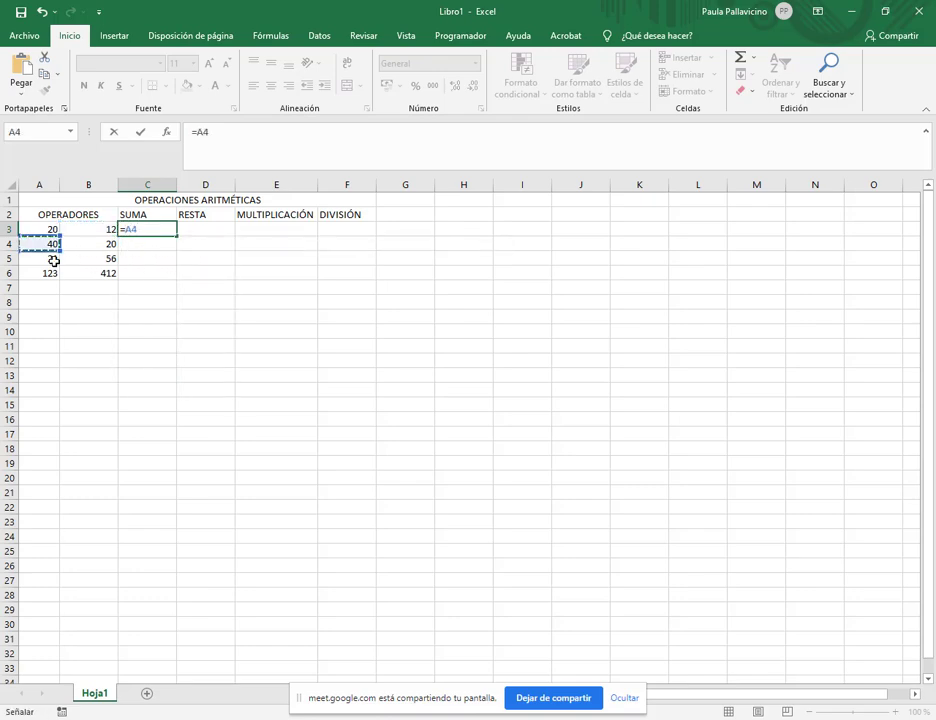
click(53, 260)
click(76, 259)
click(52, 234)
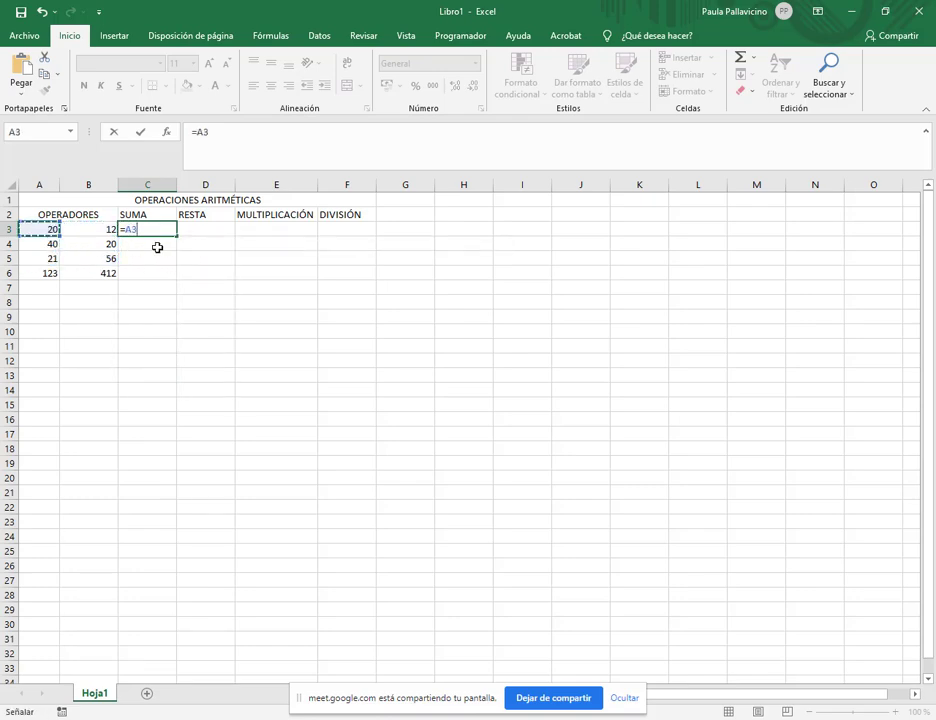
Step: Complete the sum formula in C3 as =A3+B3 and reselect the cell
click(154, 229)
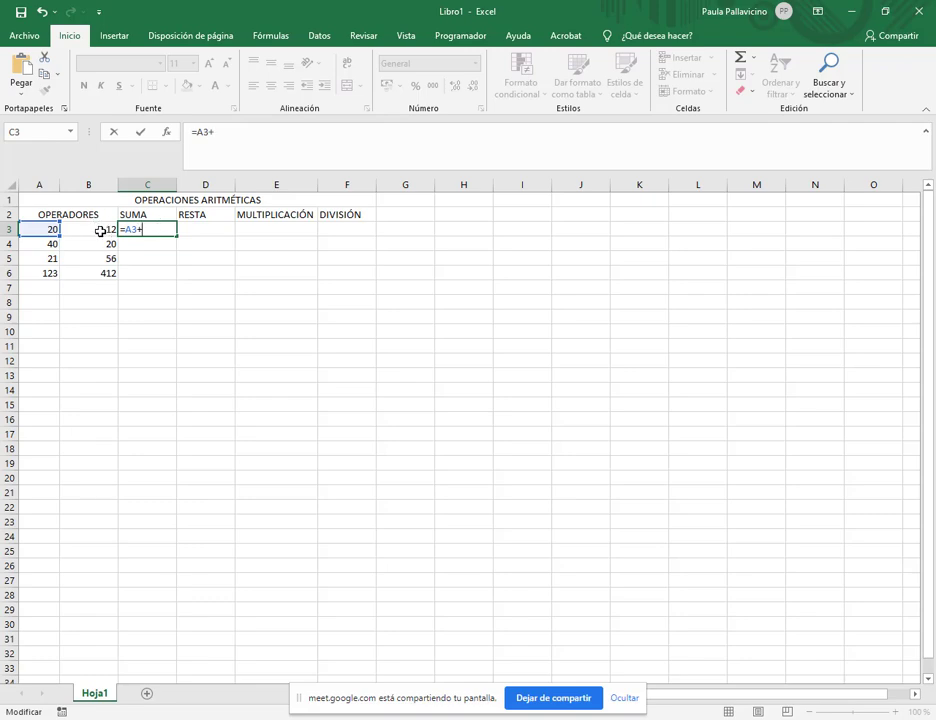
click(106, 230)
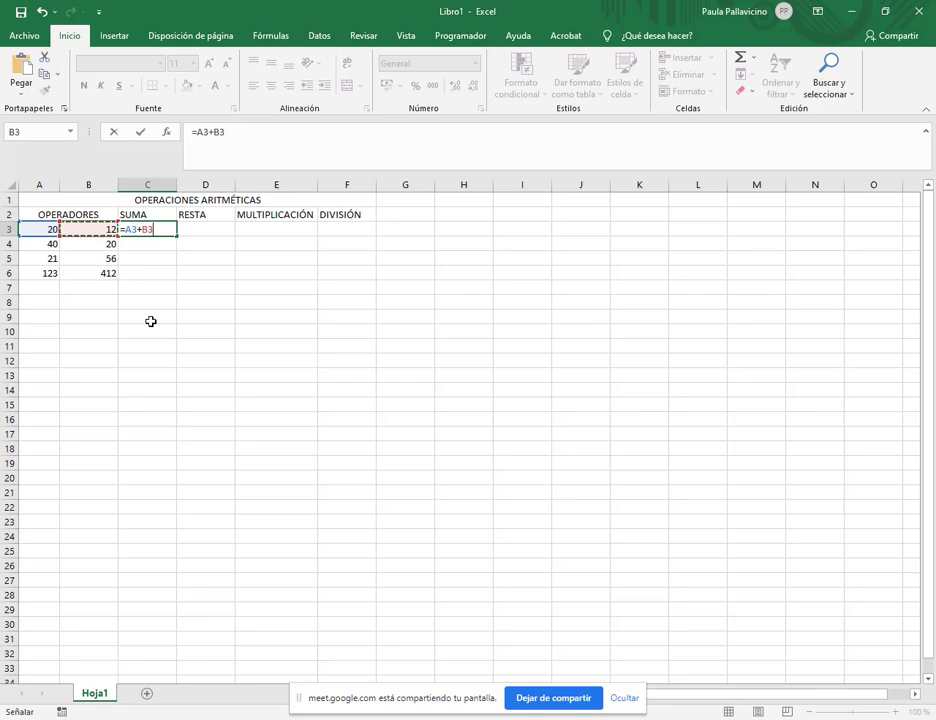
key(Return)
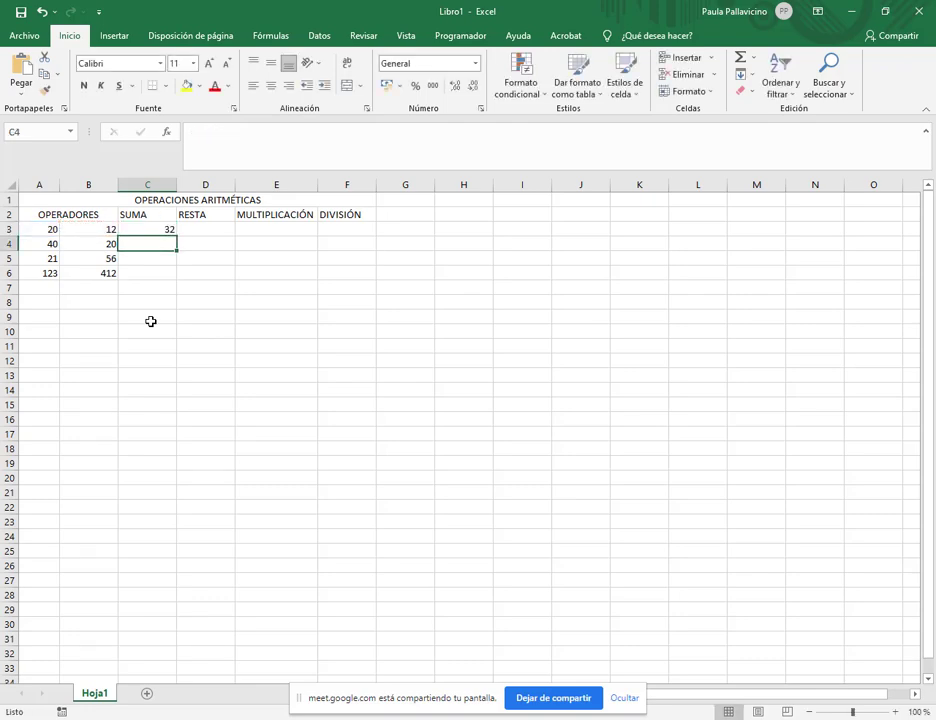
click(166, 228)
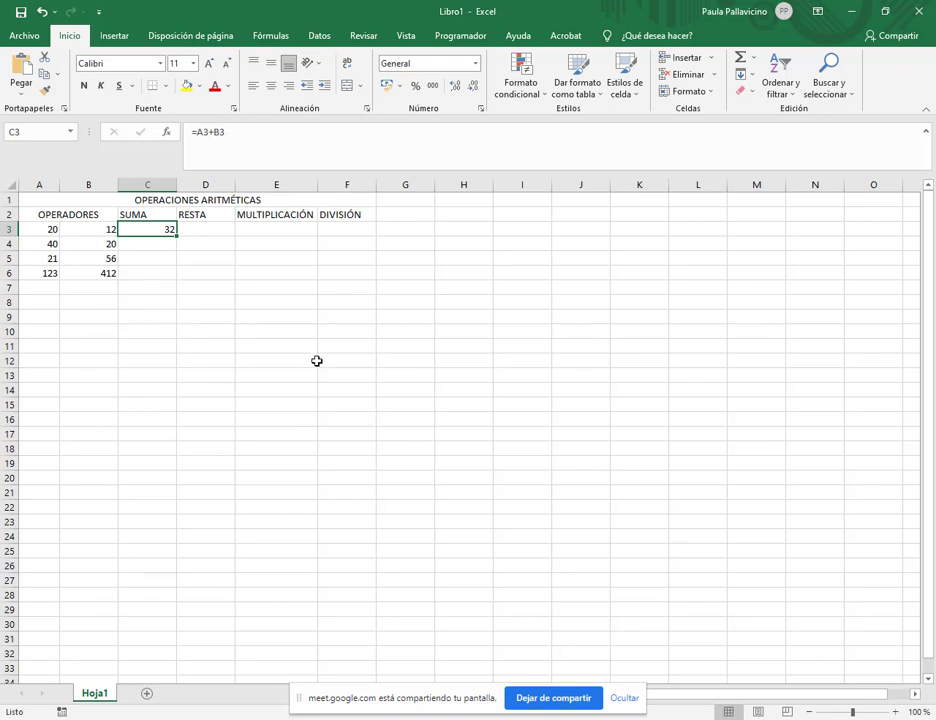
Step: Enter the sum with literal numbers, =20+12, in C8
click(150, 303)
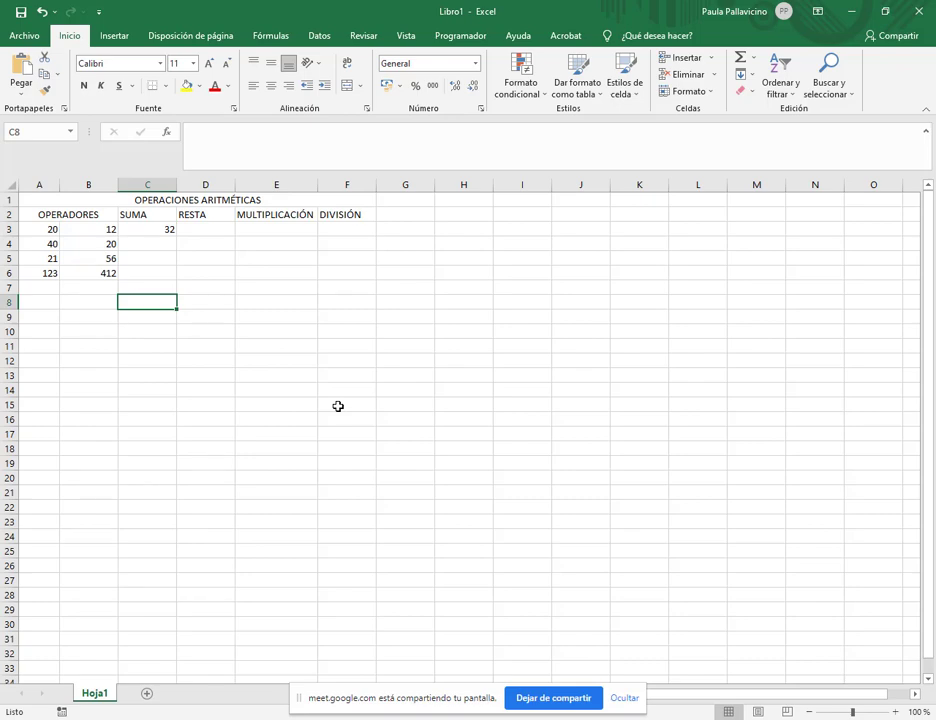
text(=)
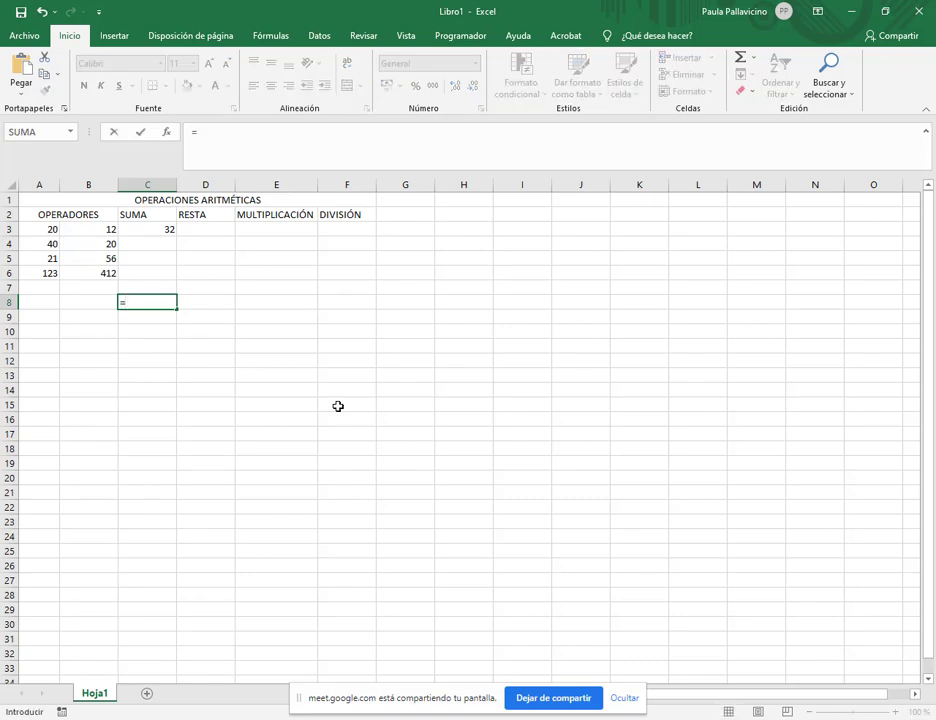
text(20+12)
key(Return)
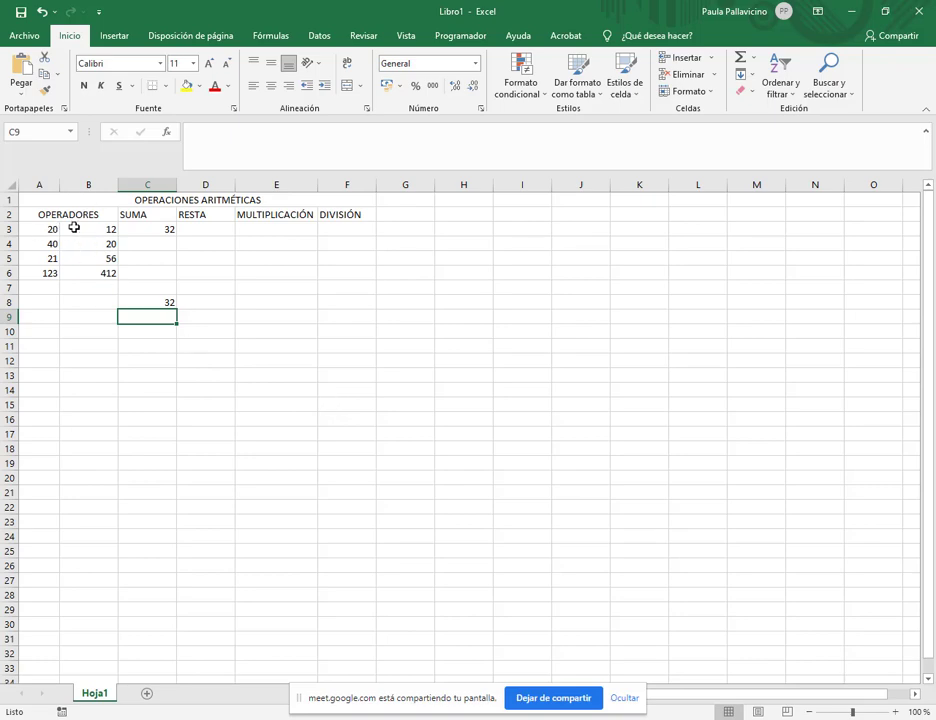
Step: Change the operand in B3 to 30 and inspect the cell references in C3's sum formula
click(82, 229)
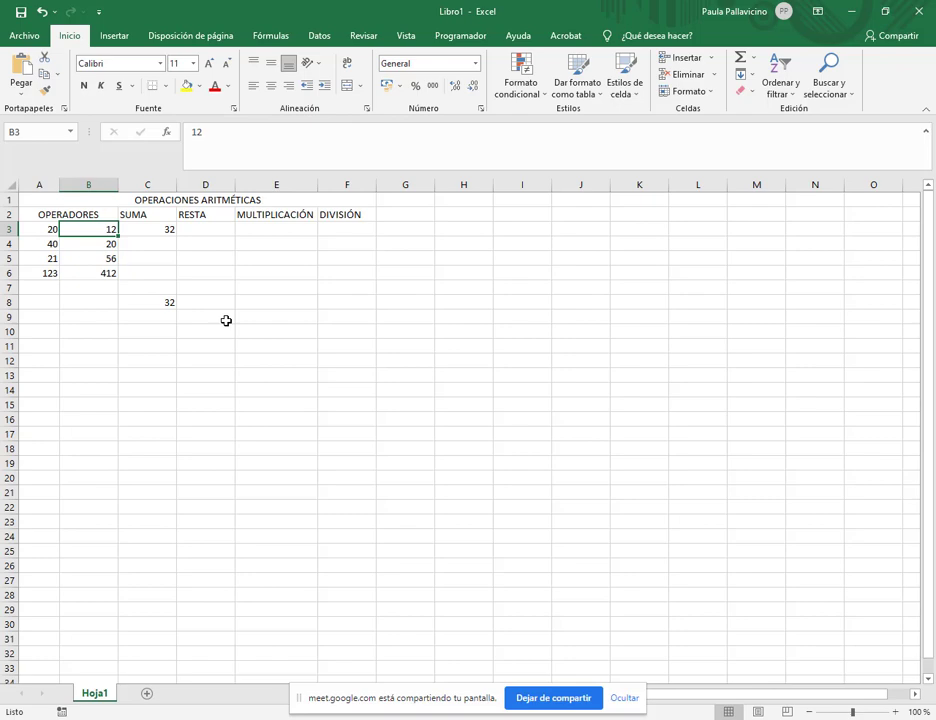
text(30)
key(Return)
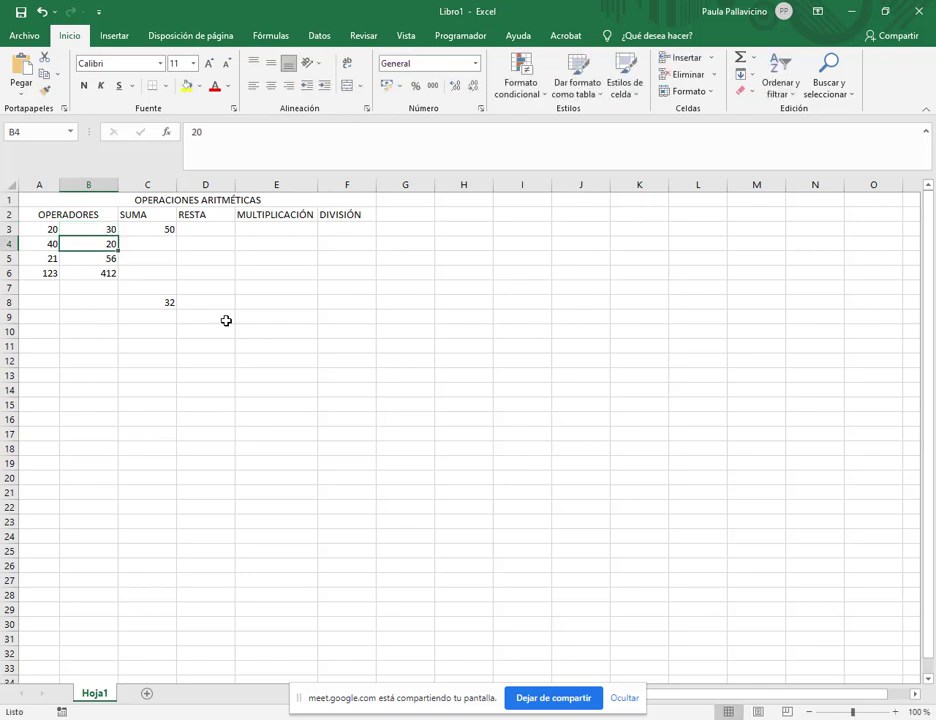
mouse_move(174, 234)
mouse_down()
mouse_move(136, 222)
mouse_move(121, 224)
mouse_move(180, 238)
mouse_move(54, 236)
mouse_move(184, 234)
mouse_move(215, 299)
mouse_move(226, 297)
mouse_move(157, 251)
mouse_move(164, 228)
mouse_up()
double_click(164, 229)
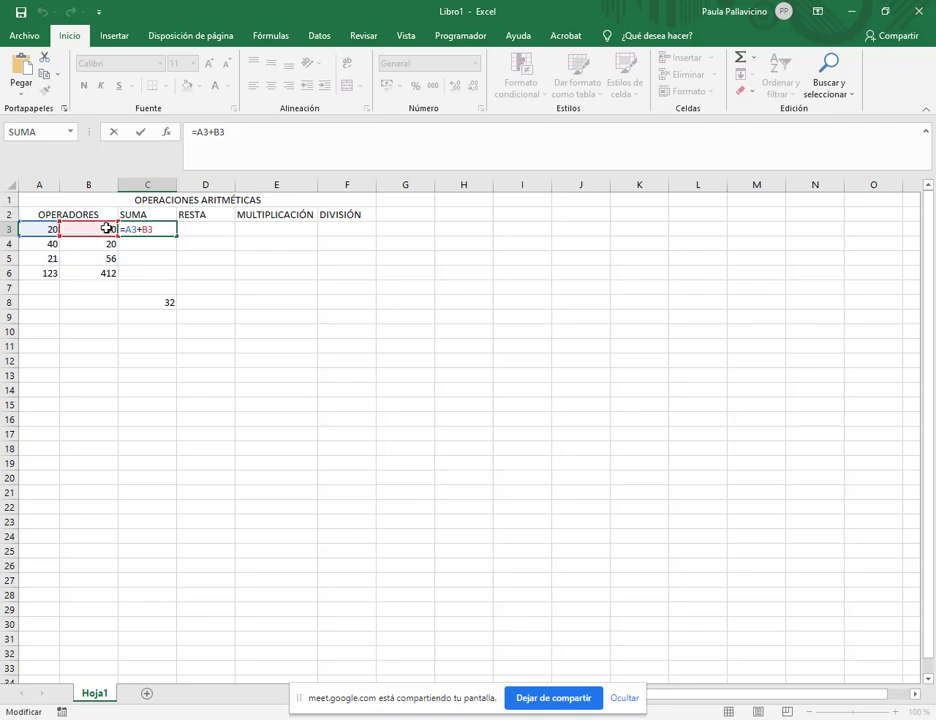
key(ctrl+Return)
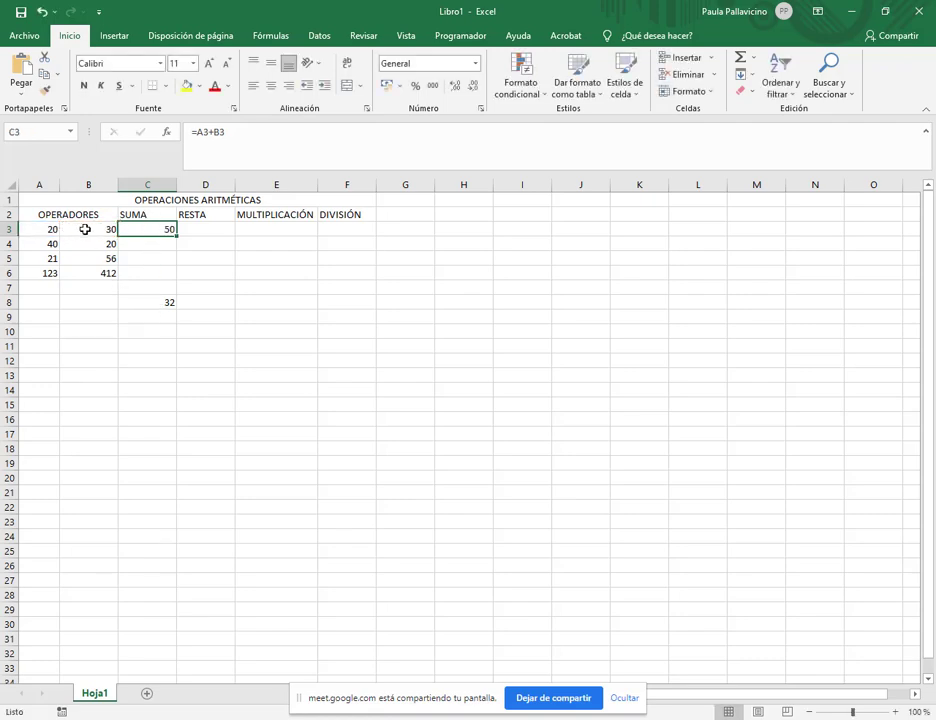
Step: Change the literal formula in C8 to =20+30, and clear the cell
double_click(158, 301)
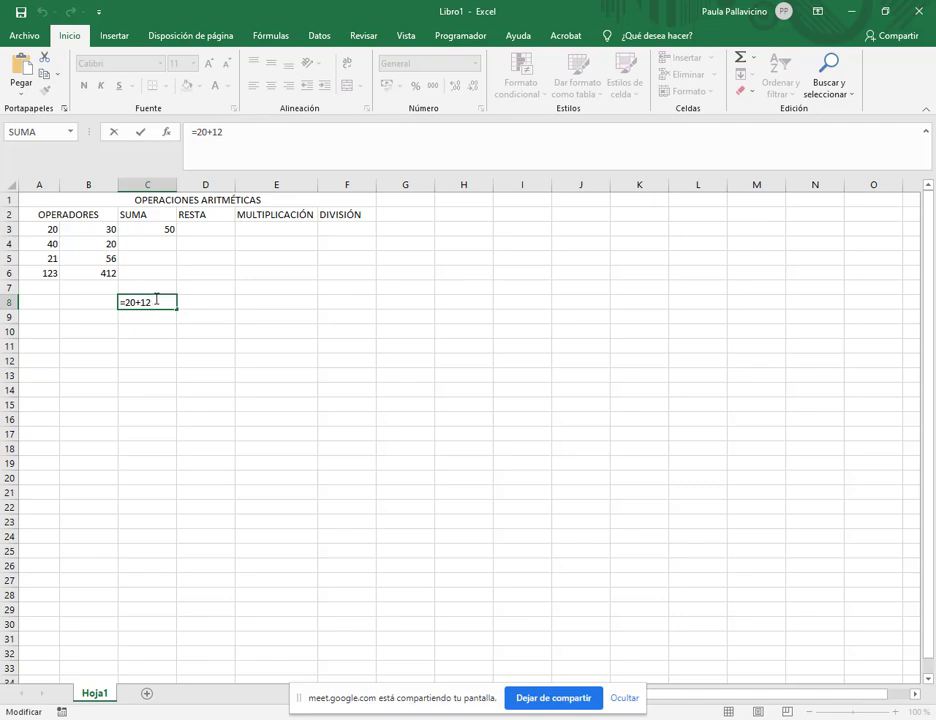
double_click(149, 301)
text(30)
key(Return)
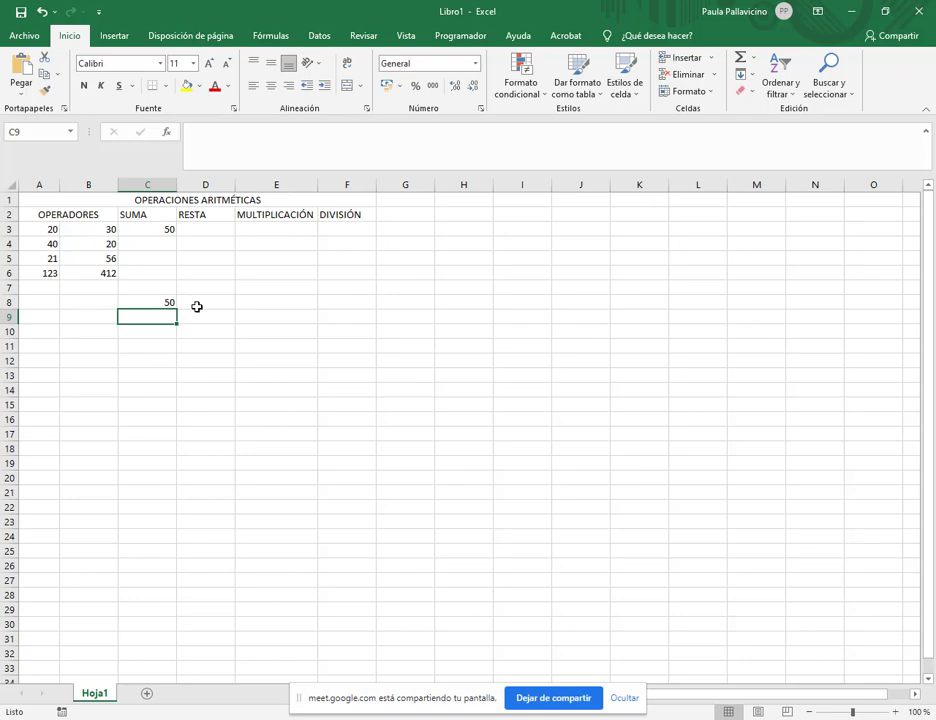
key(Up)
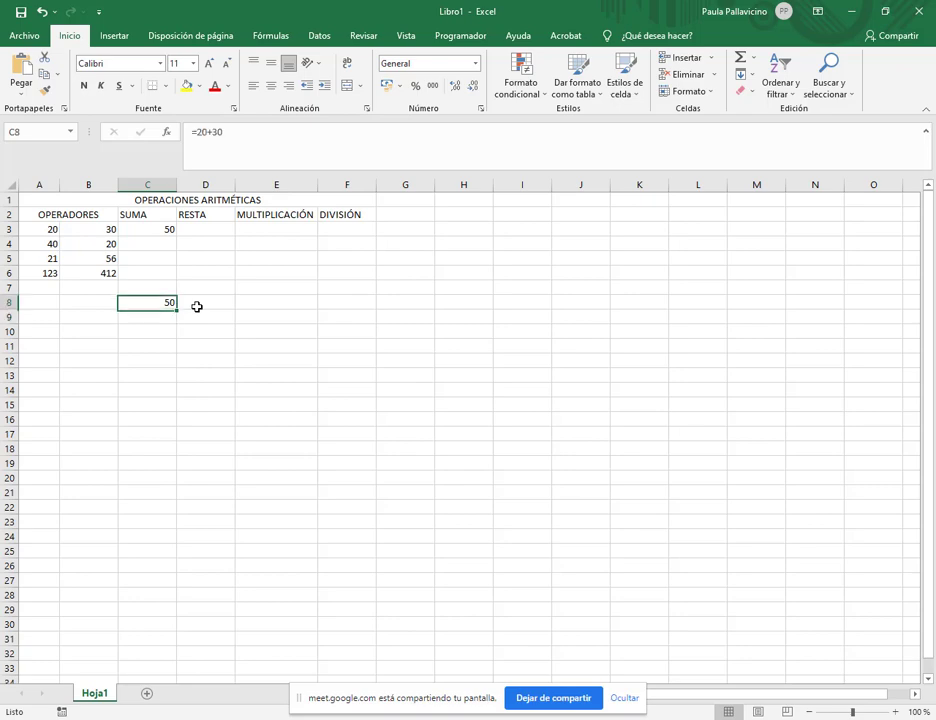
key(Delete)
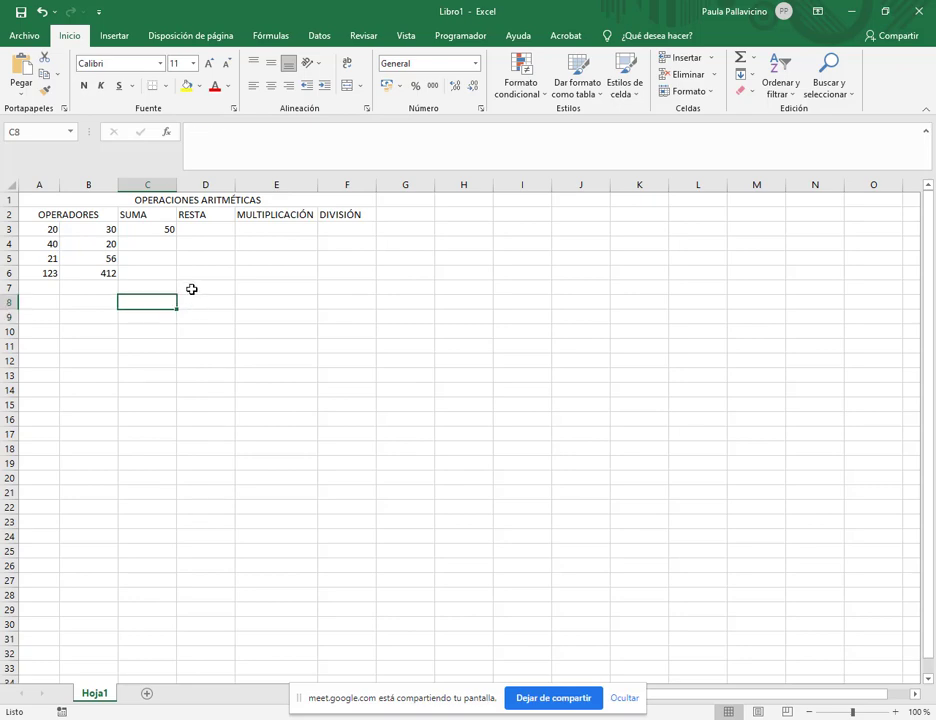
Step: Enter the subtraction formula =A3-B3 in D3
click(165, 229)
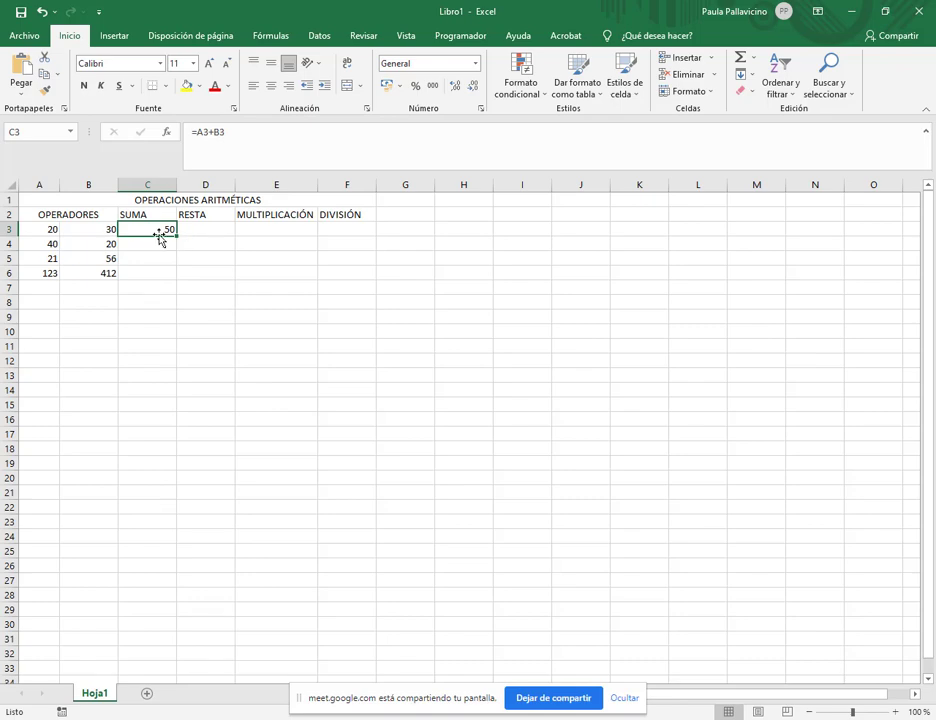
click(202, 231)
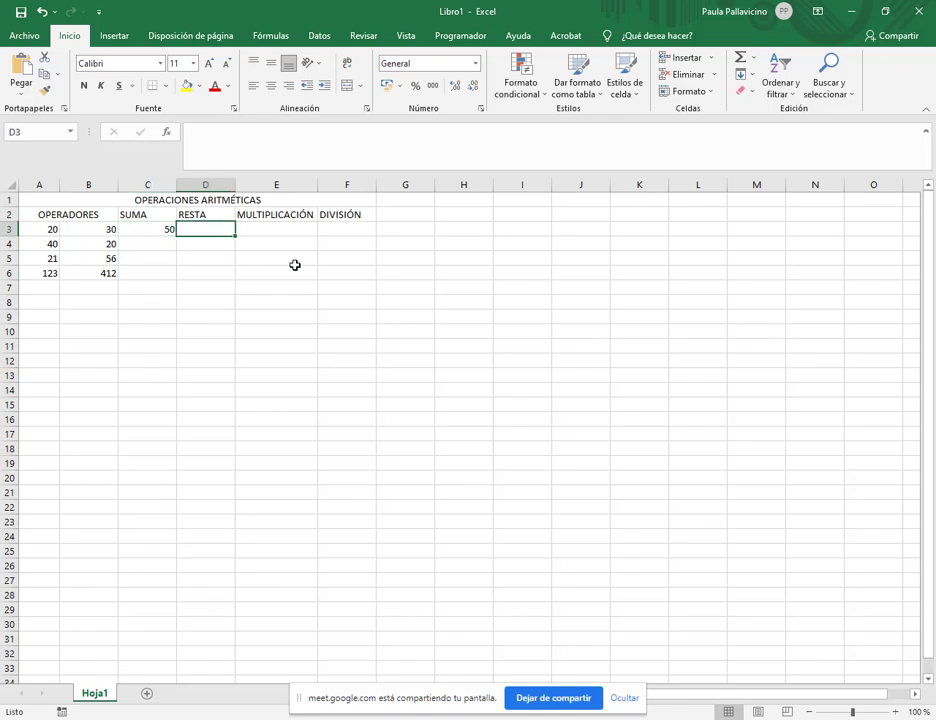
text(=)
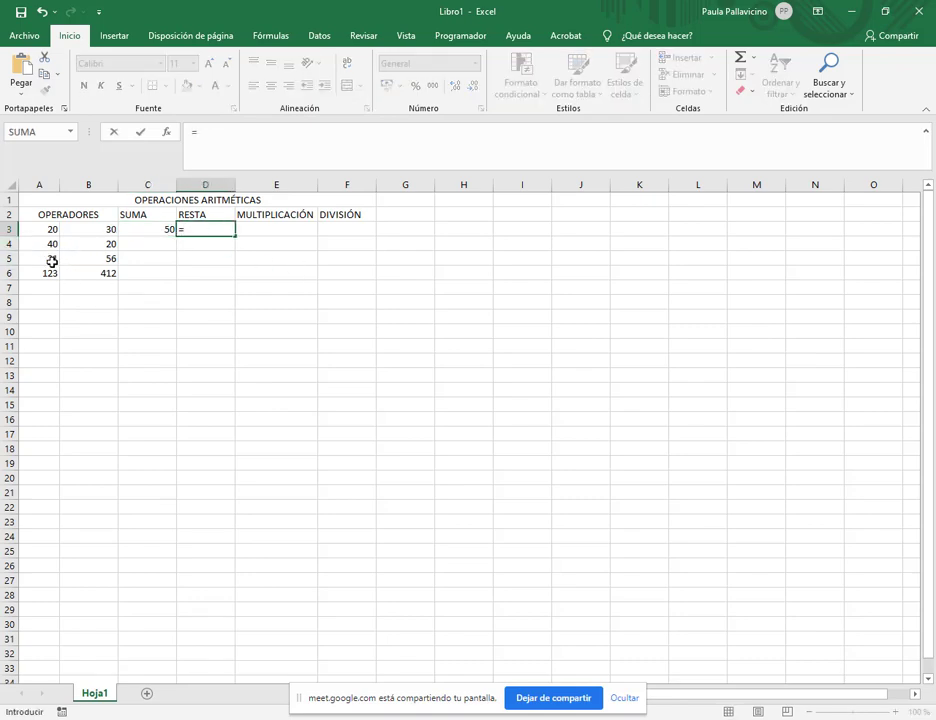
click(42, 231)
text(-)
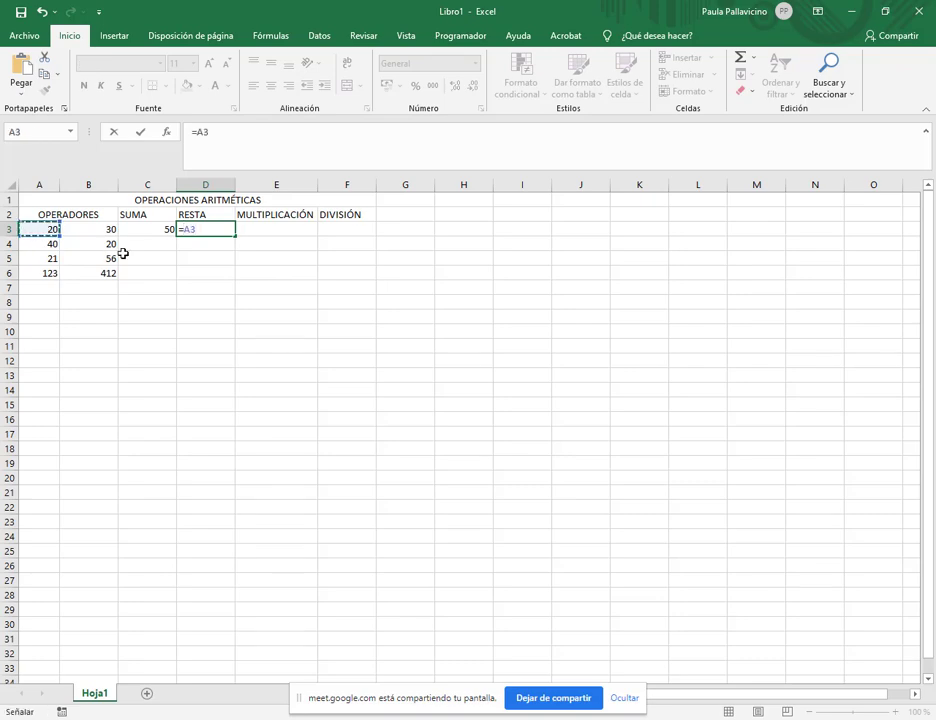
click(104, 230)
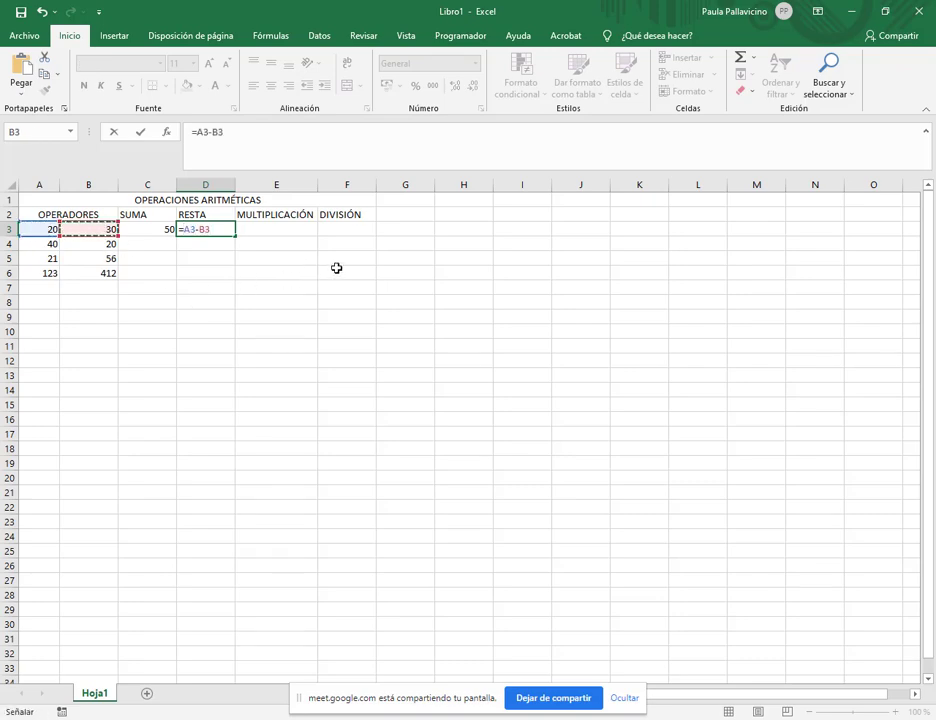
key(Return)
Step: Enter the multiplication formula =A3*B3 in E3
click(280, 229)
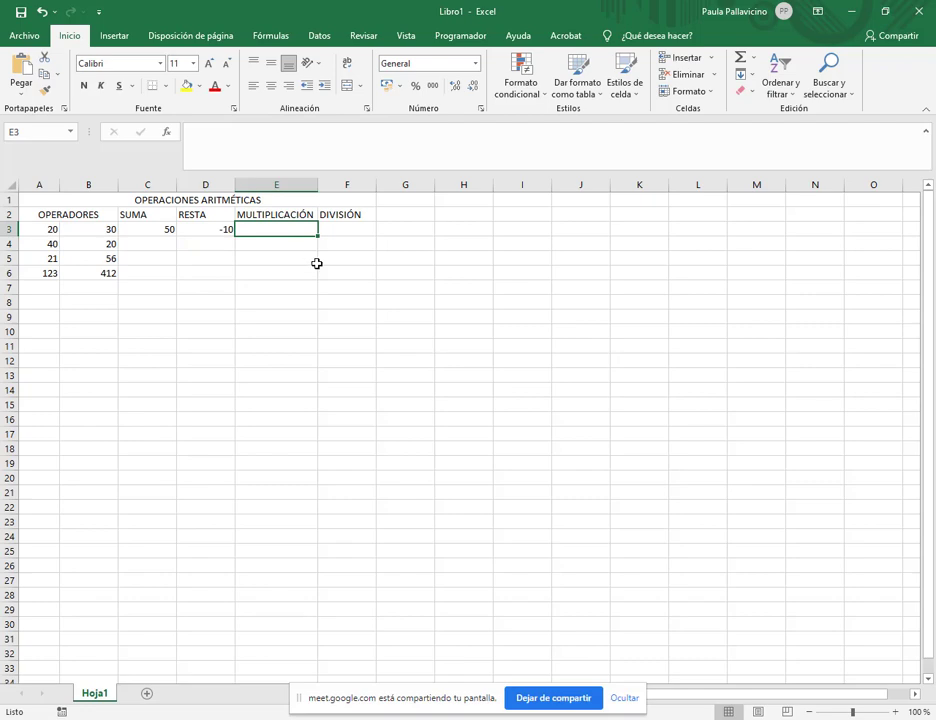
text(=)
click(40, 230)
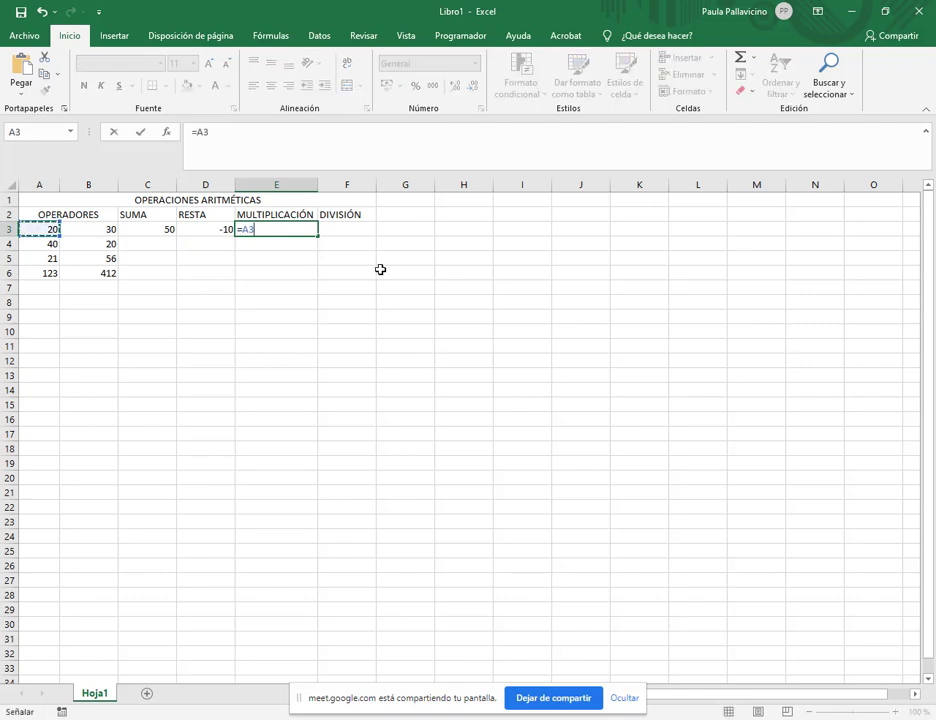
text(*)
click(75, 228)
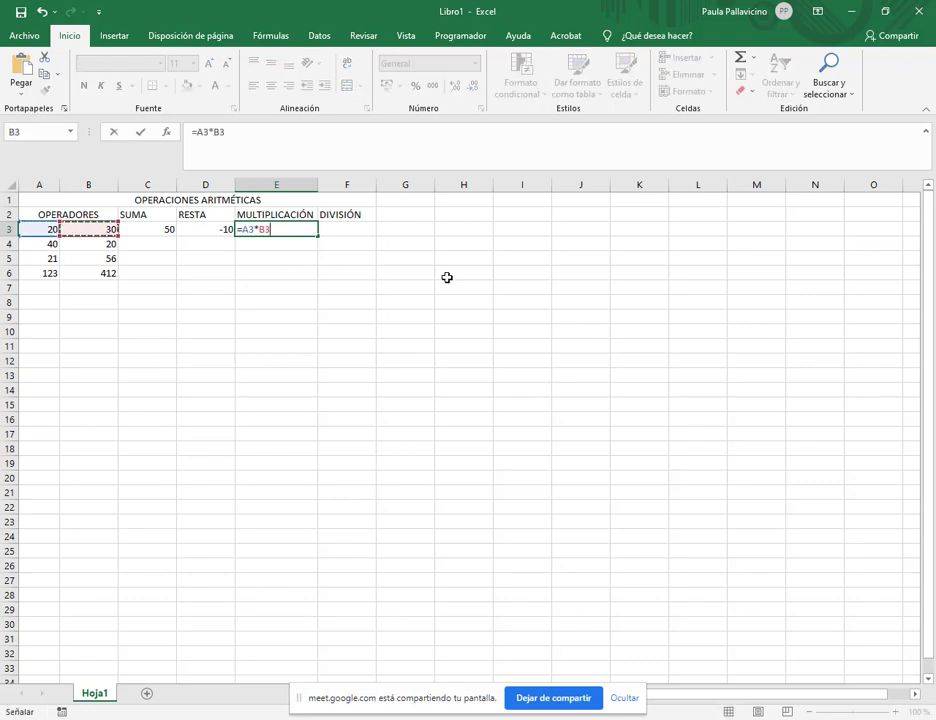
key(Return)
Step: Enter the division formula =A3/B3 in F3
click(349, 227)
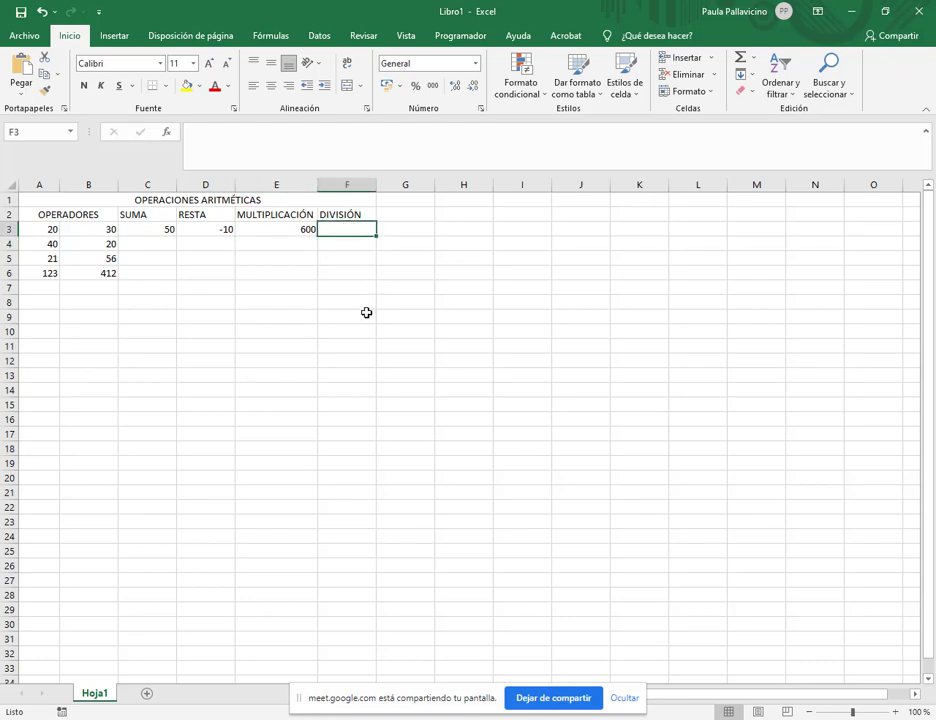
text(=)
click(56, 230)
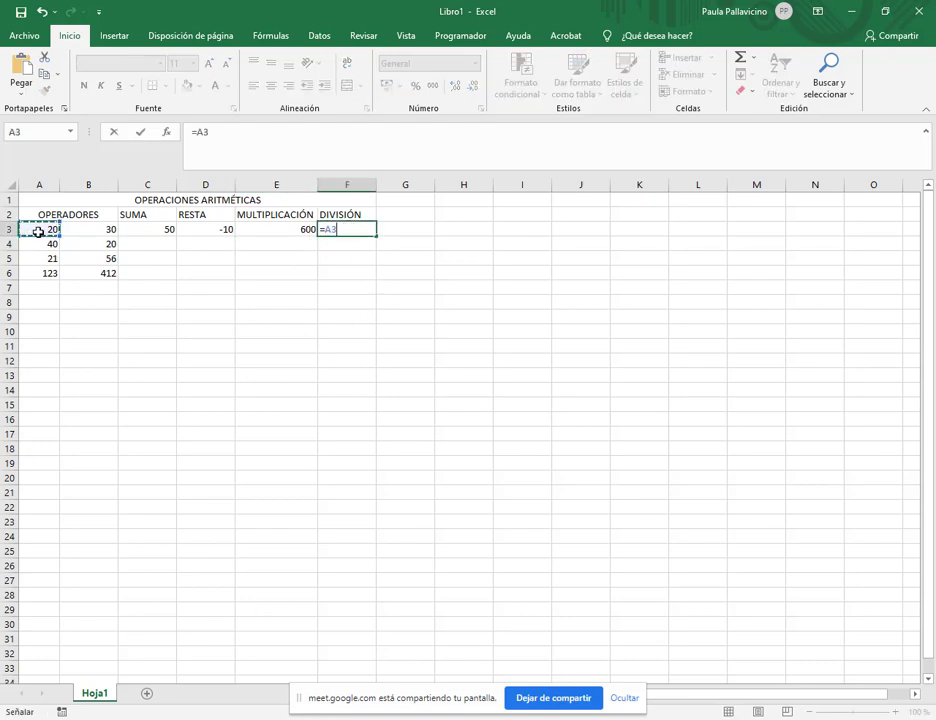
text(/)
click(106, 229)
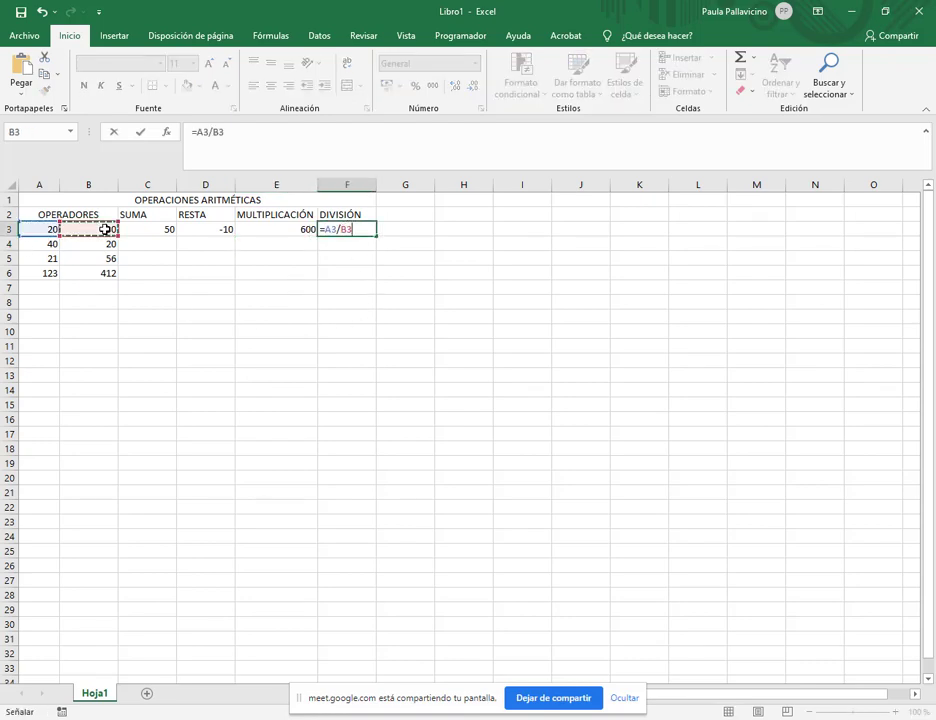
key(Return)
click(165, 243)
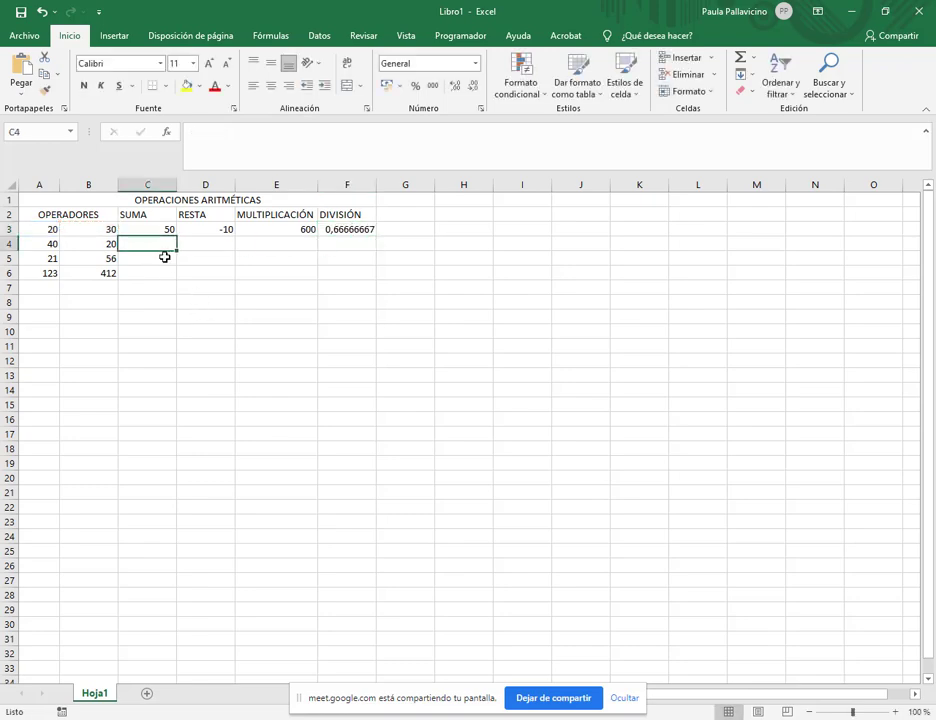
click(163, 259)
click(163, 273)
click(213, 248)
click(214, 257)
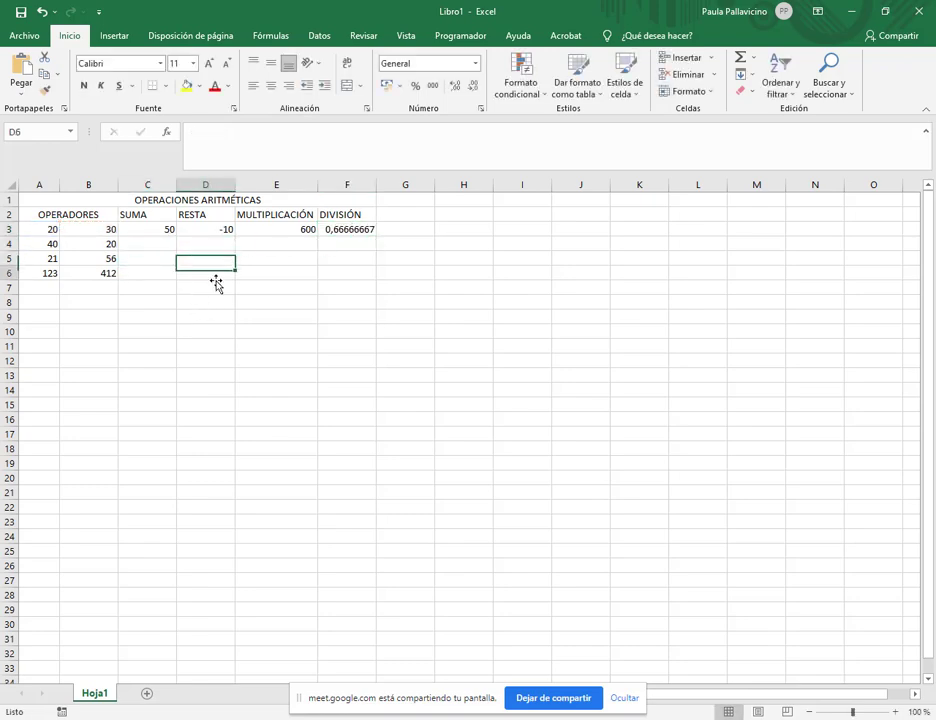
click(217, 274)
click(172, 243)
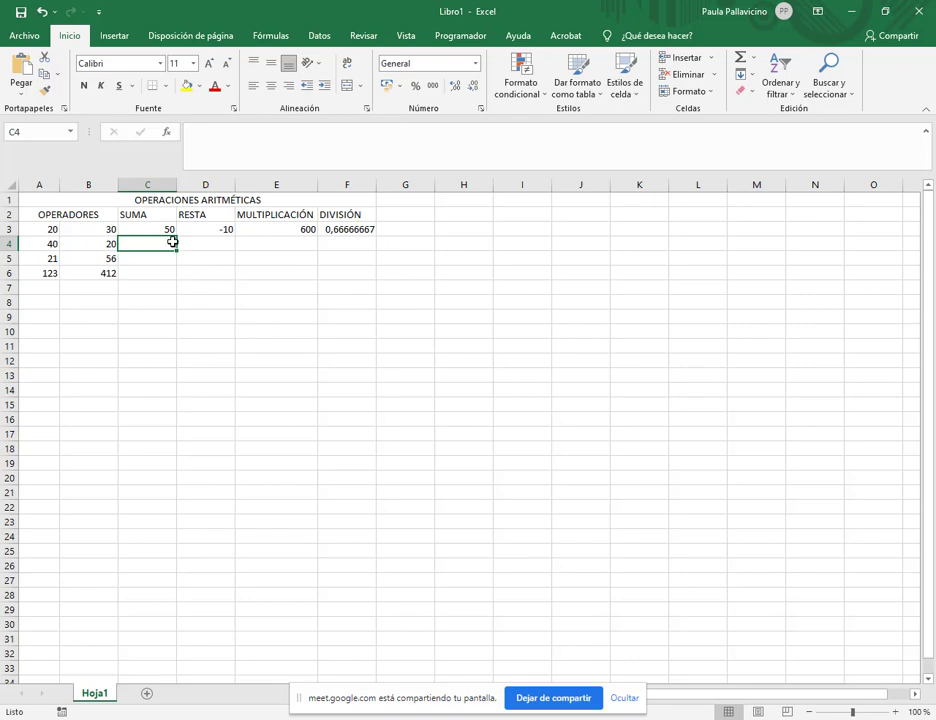
Step: Fill the sum formula from C3 down through C6
key(Up)
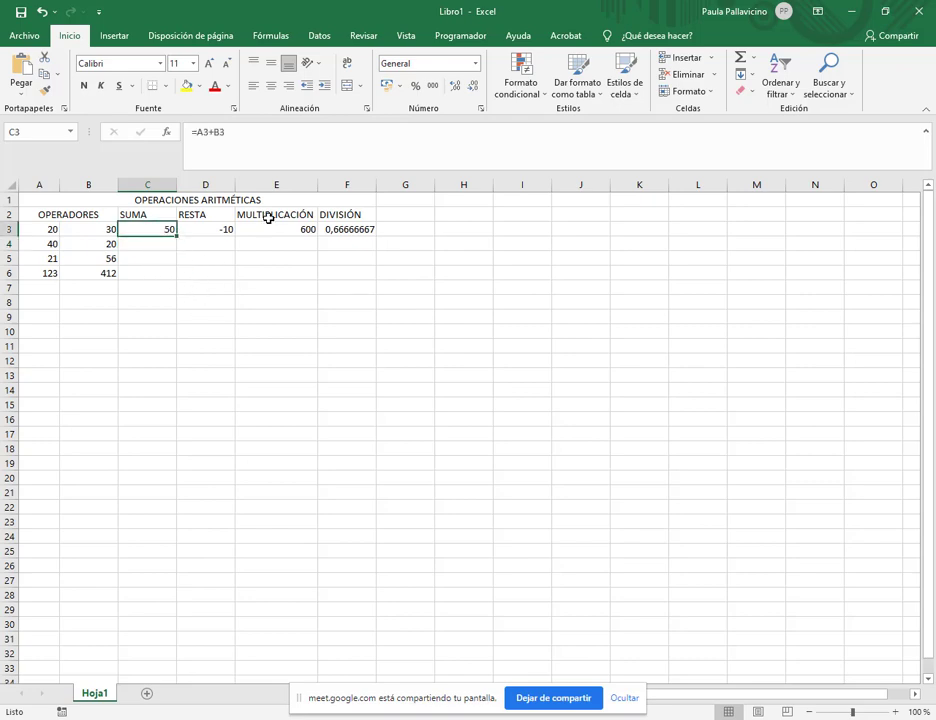
mouse_move(150, 230)
mouse_down()
mouse_move(324, 217)
mouse_move(360, 229)
mouse_up()
click(174, 233)
click(159, 253)
click(160, 229)
drag(176, 235, 174, 276)
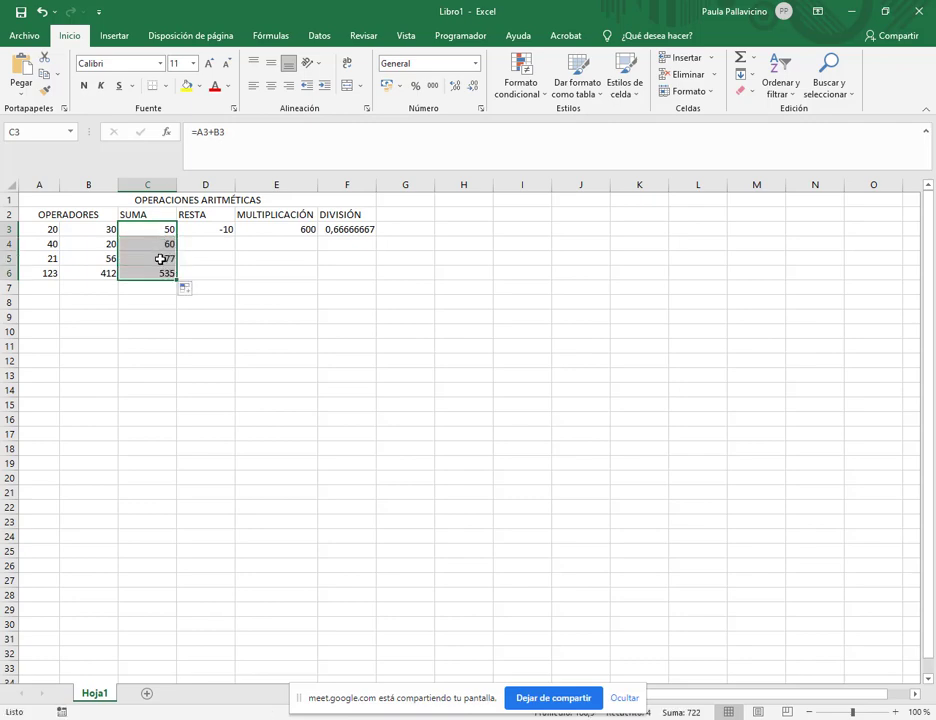
Step: Inspect the cell references in the copied sum formulas in C4, C5 and C6
click(160, 259)
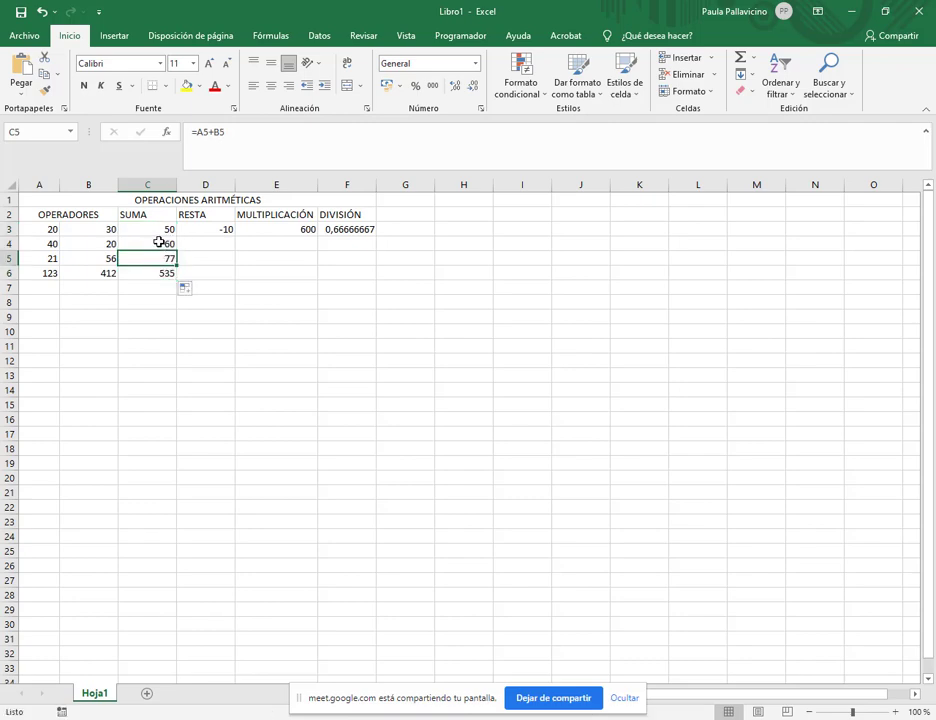
double_click(160, 243)
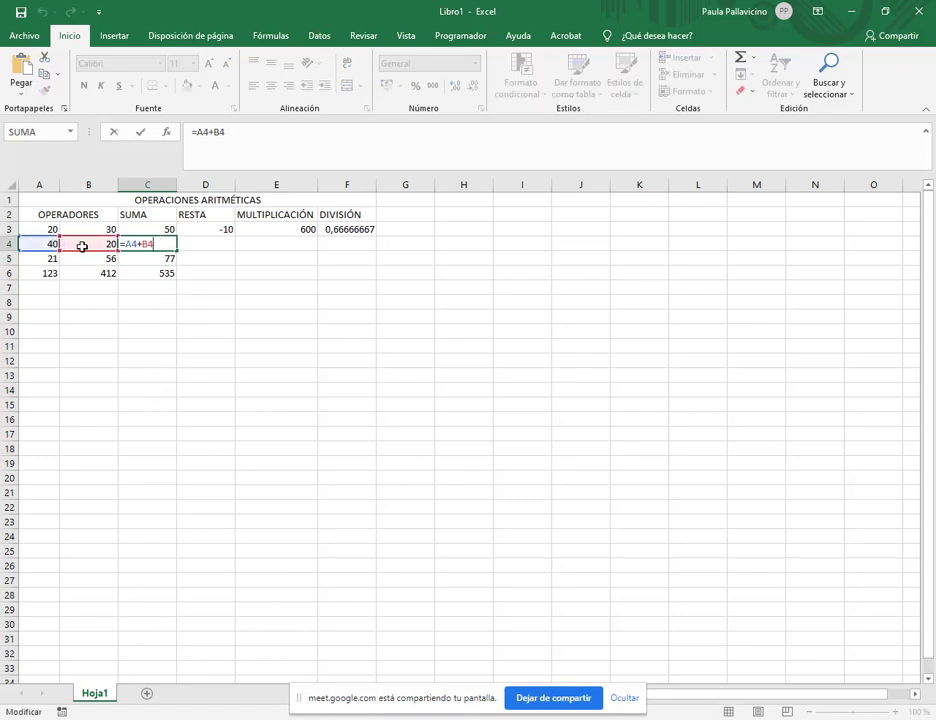
key(Return)
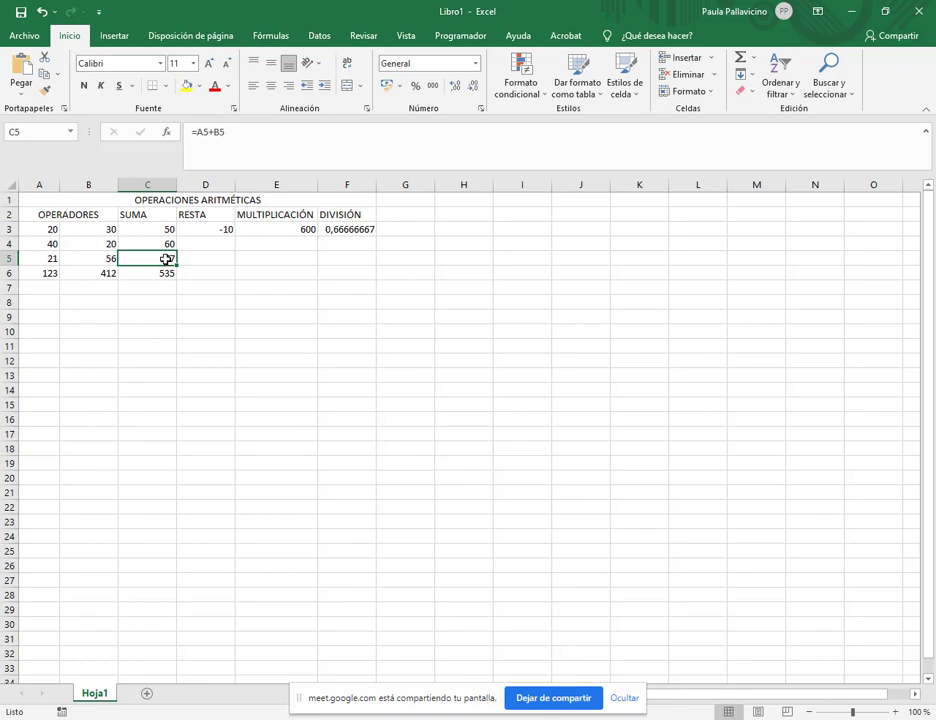
double_click(166, 259)
key(Return)
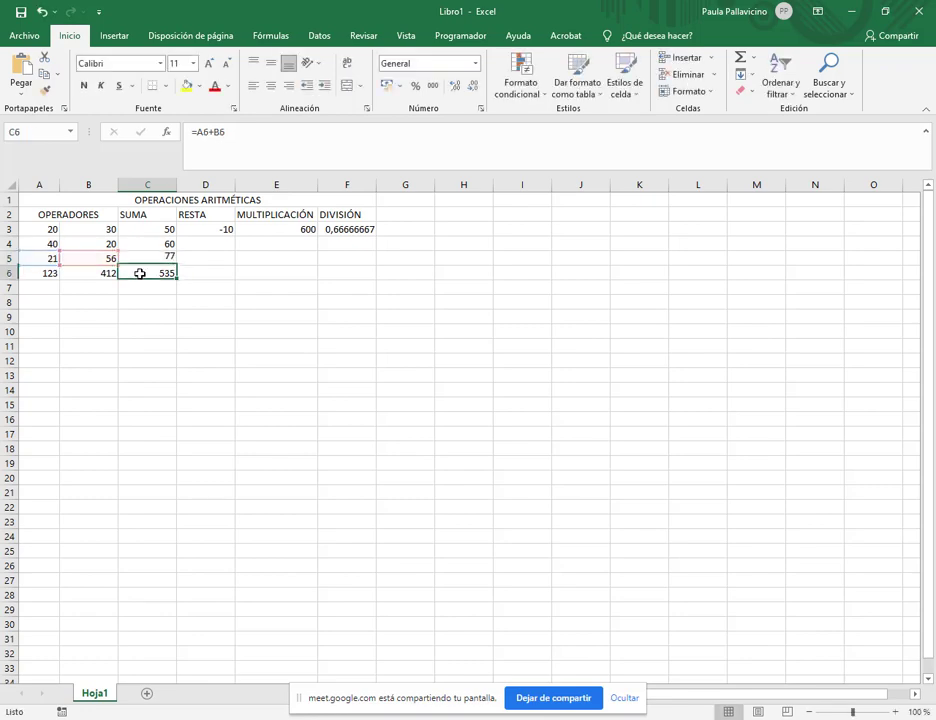
double_click(140, 273)
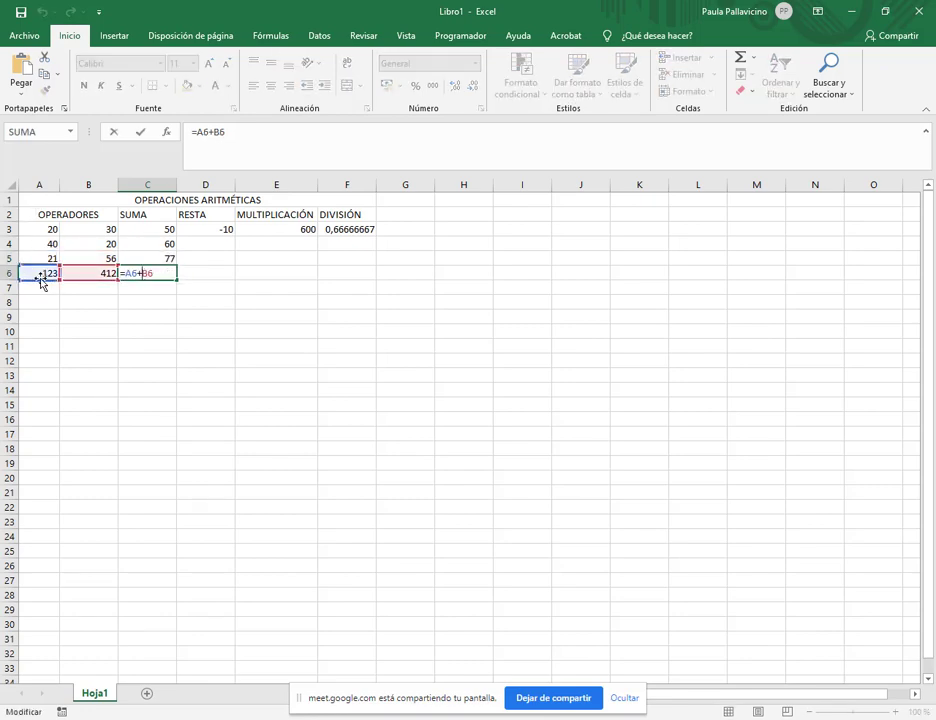
key(Return)
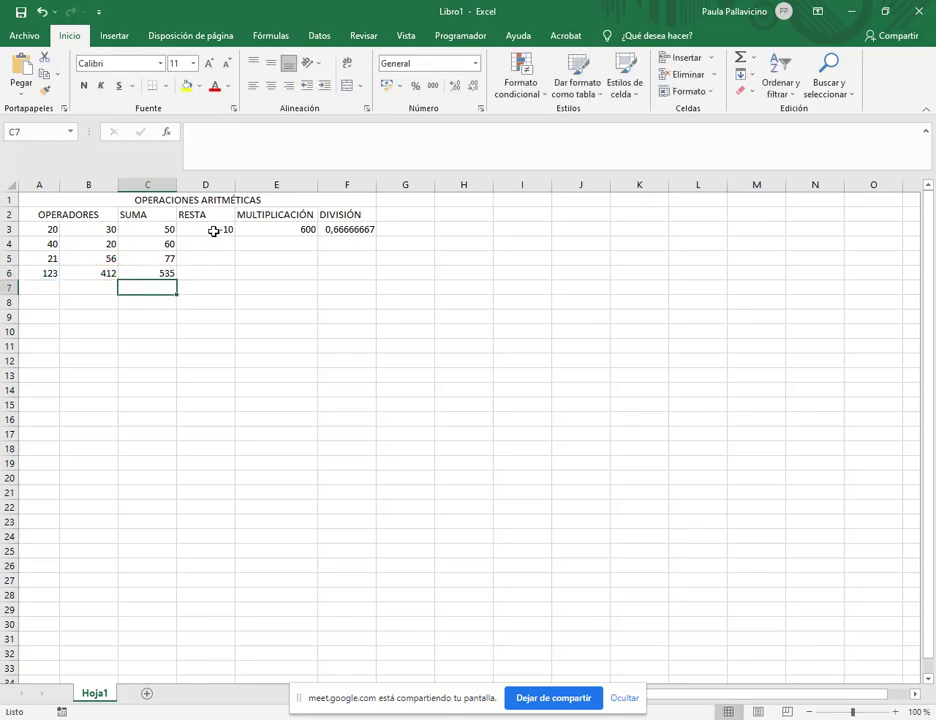
Step: Fill the subtraction formula from D3 and the multiplication formula from E3 down through row 6
click(214, 230)
drag(237, 237, 258, 280)
click(227, 229)
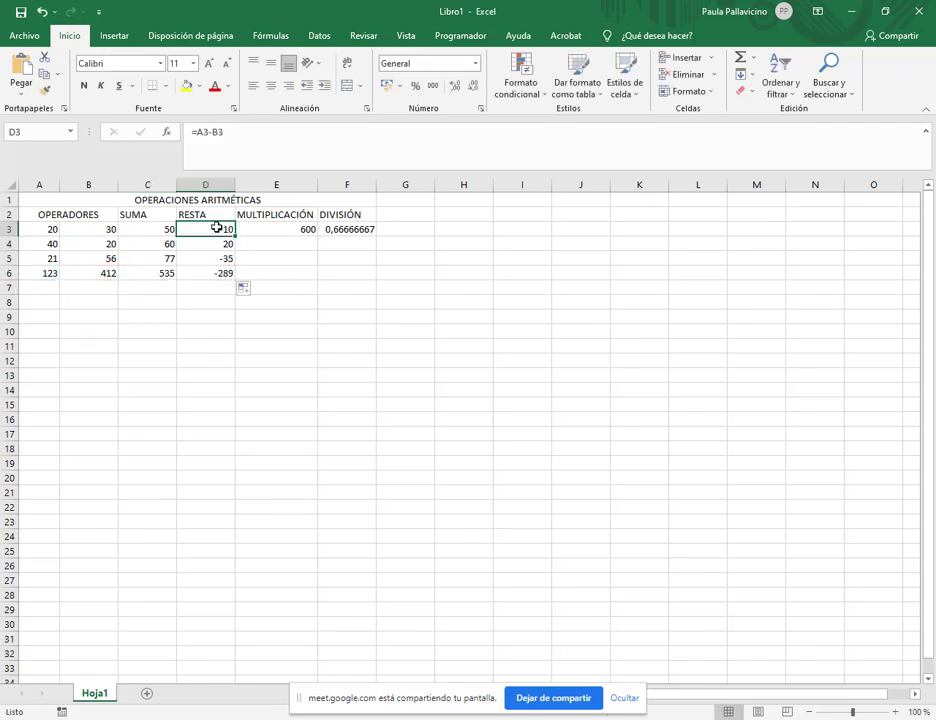
click(287, 233)
drag(317, 237, 315, 279)
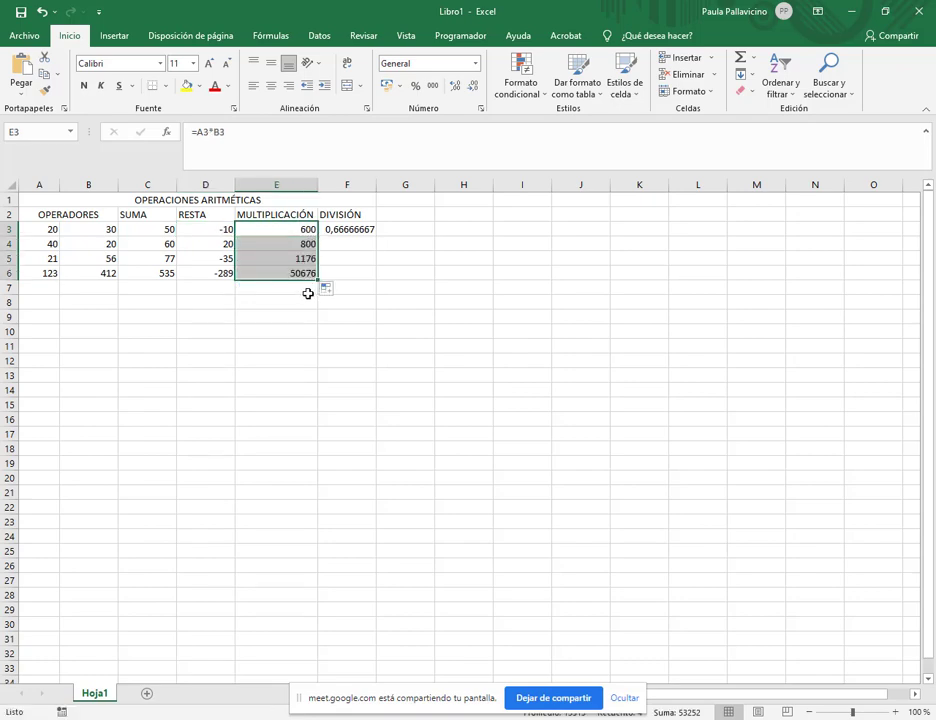
Step: Fill the division formula from F3 down through F6 and check the formula in F4
click(370, 233)
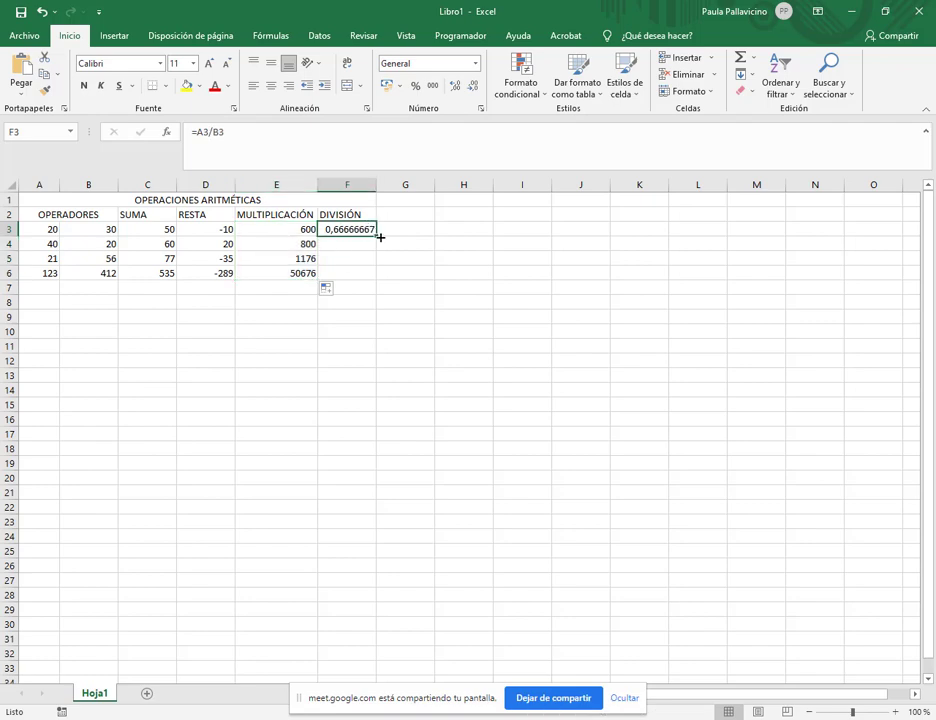
drag(379, 235, 372, 276)
click(363, 231)
click(364, 244)
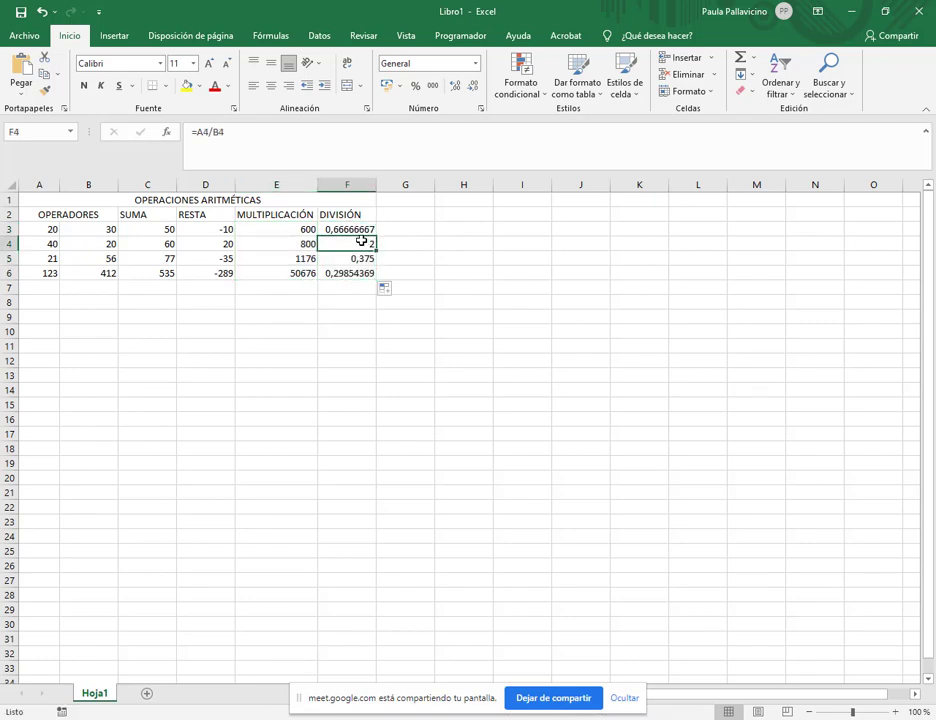
click(337, 228)
click(155, 228)
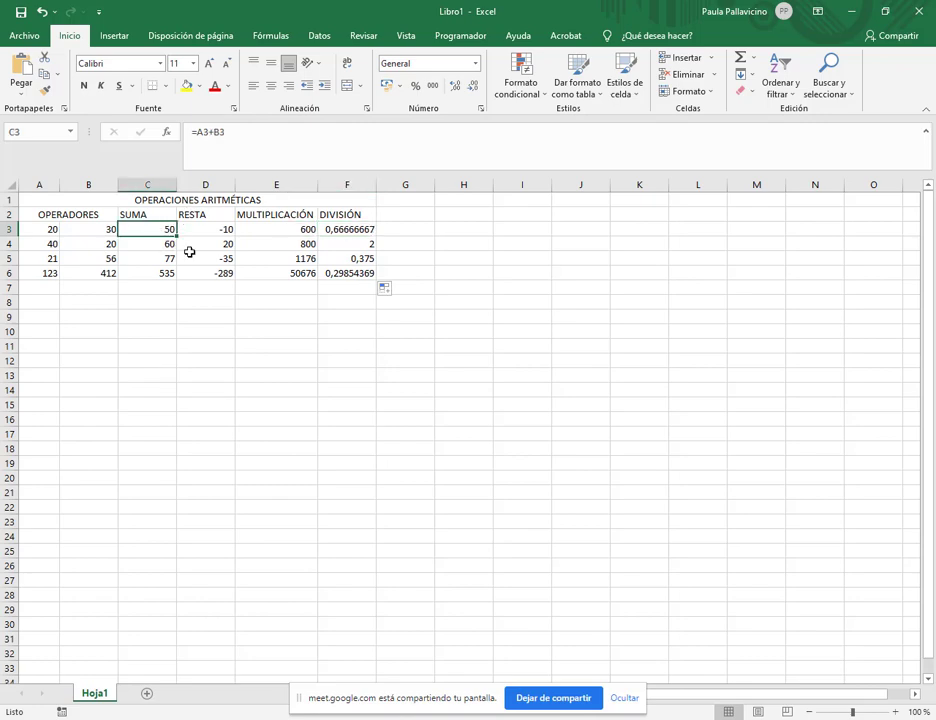
click(232, 451)
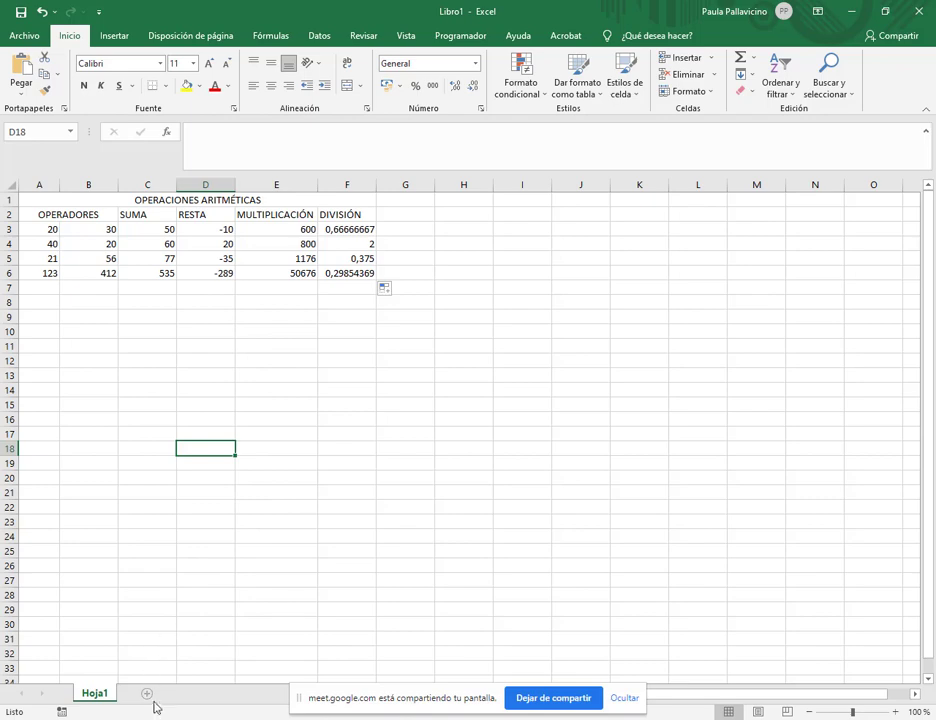
click(98, 673)
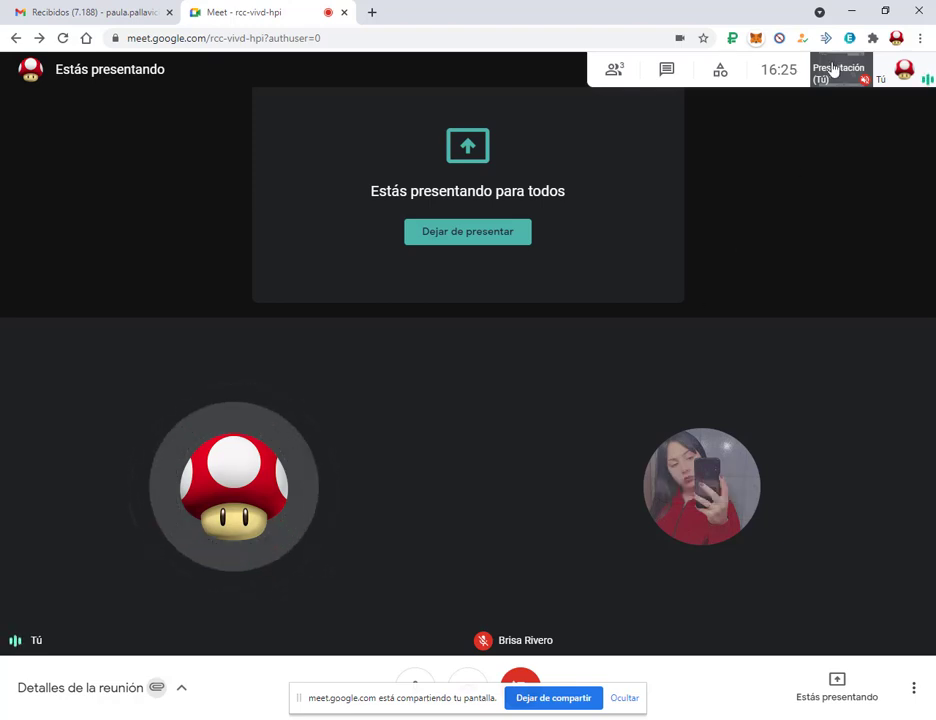
click(850, 10)
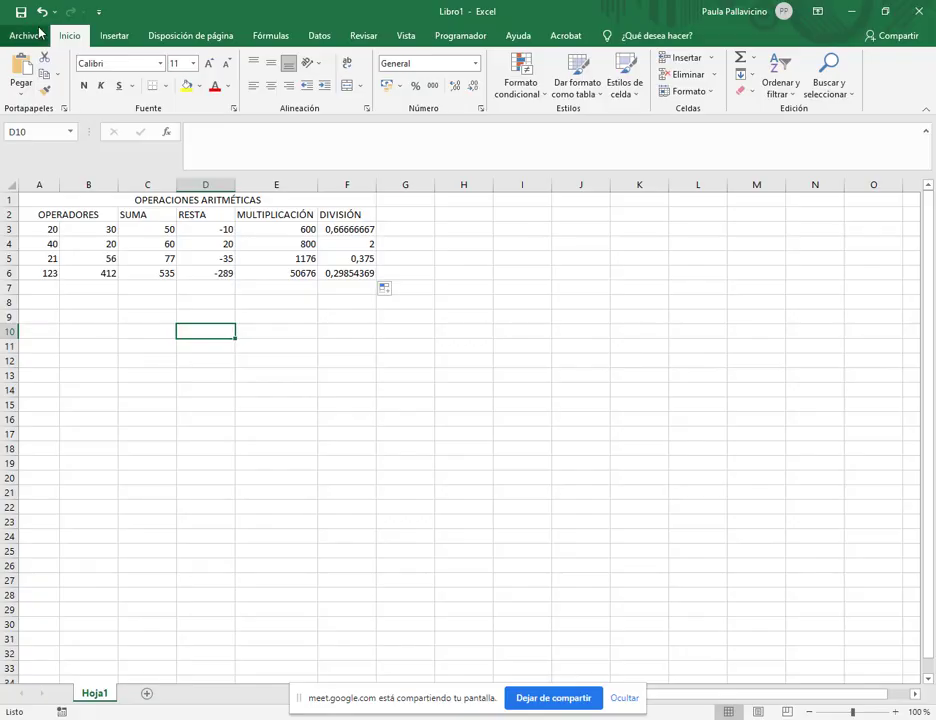
Step: Check how the operations table looks in the print preview and return to the worksheet
click(24, 36)
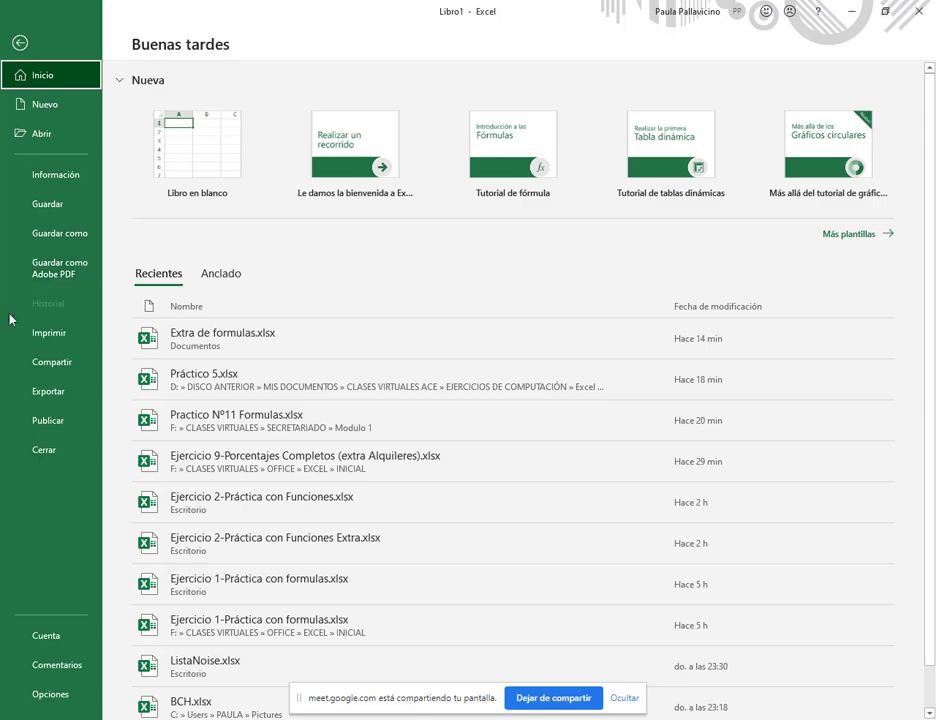
click(42, 333)
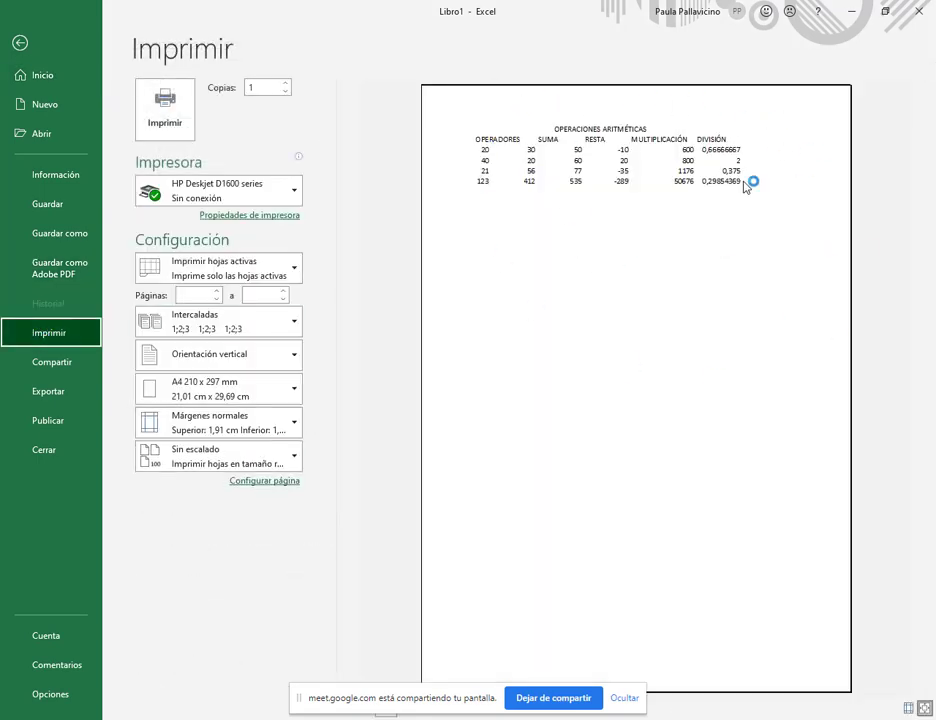
click(20, 43)
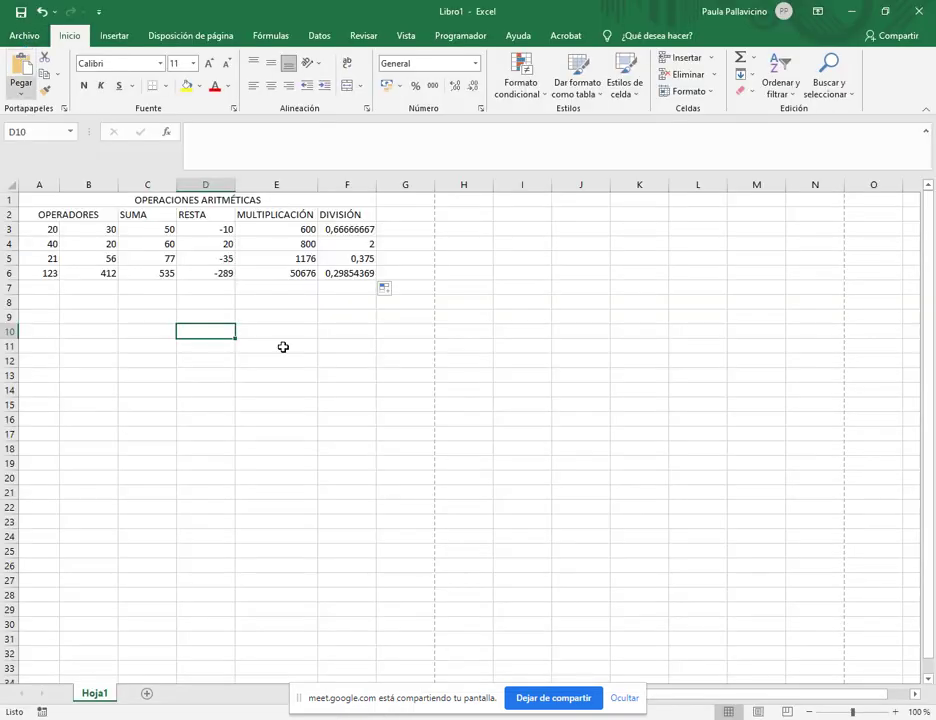
Step: Hide the worksheet's gridlines and show them again
click(522, 259)
click(352, 343)
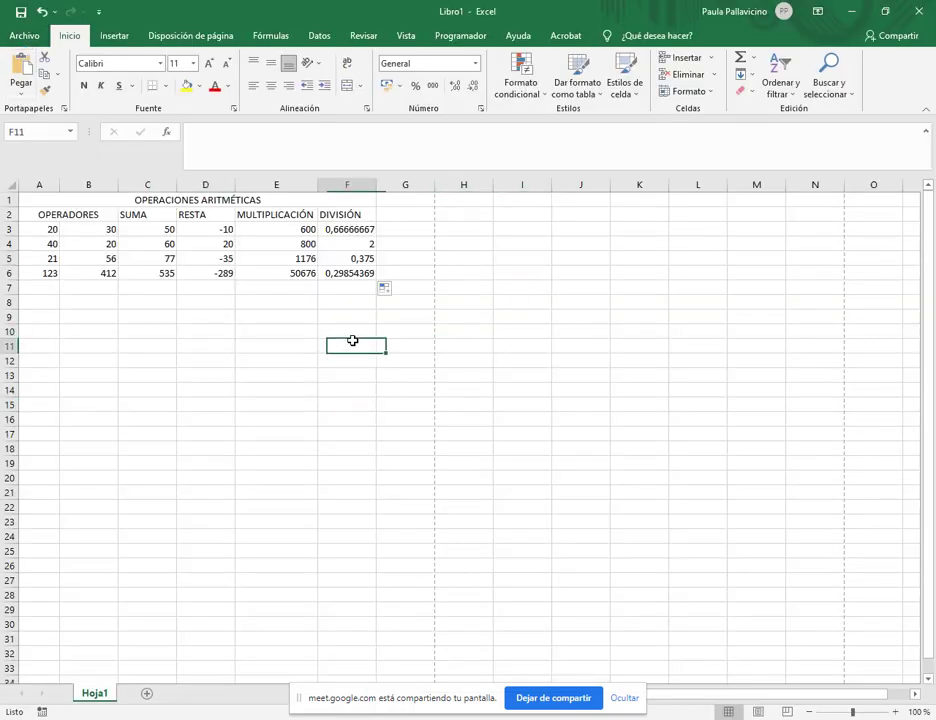
click(414, 36)
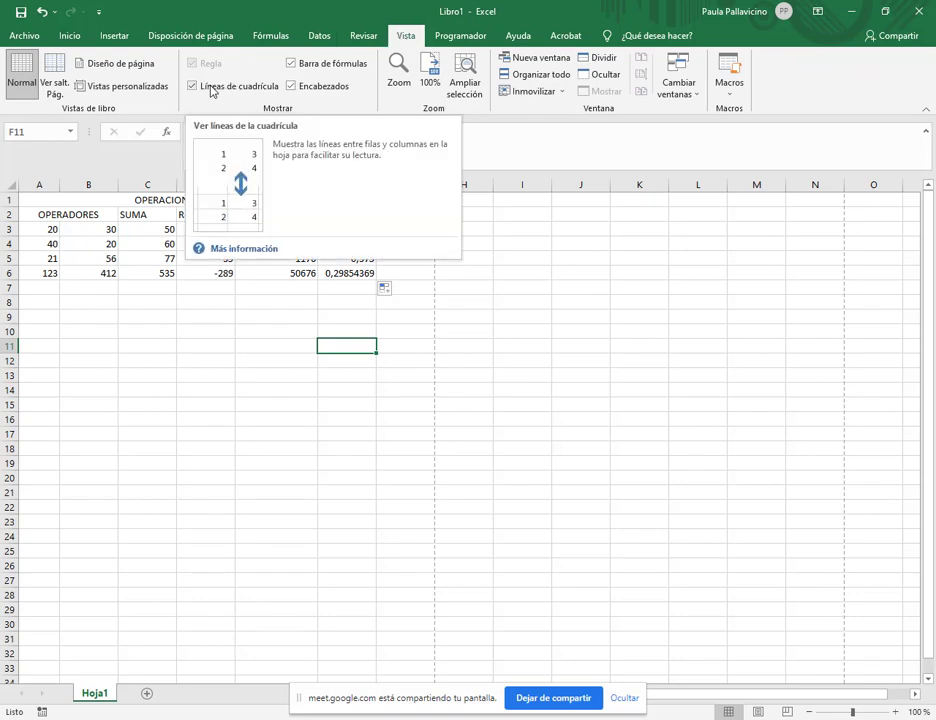
click(248, 88)
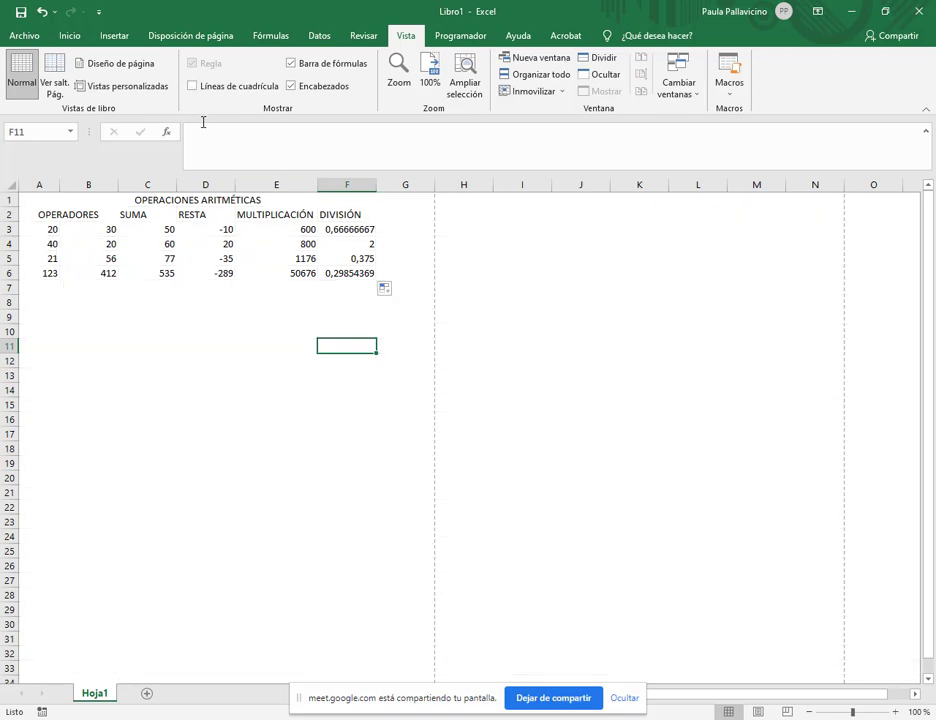
click(192, 86)
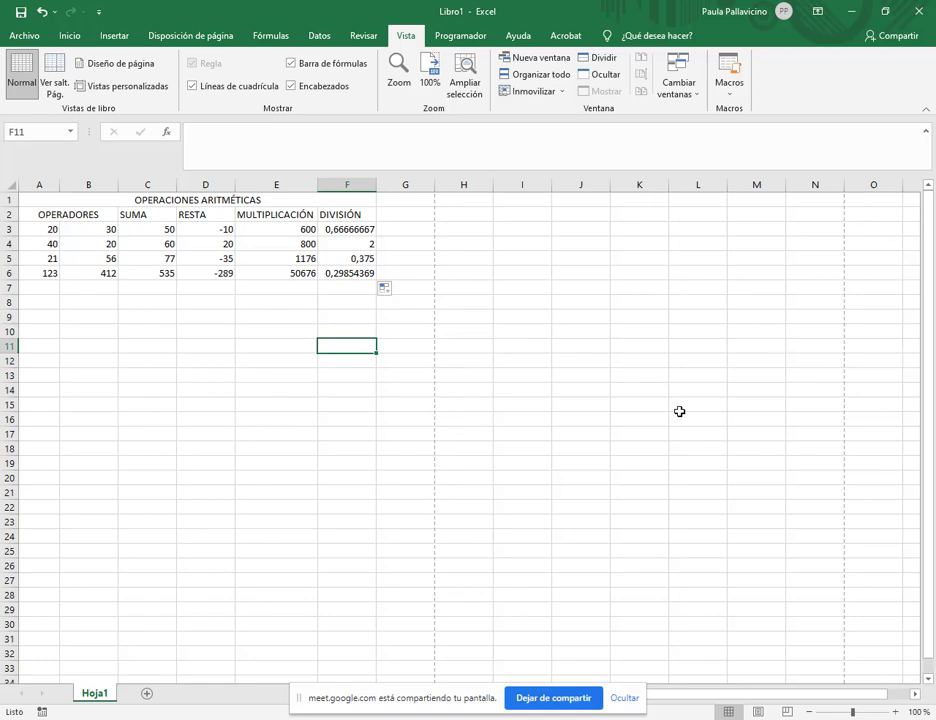
Step: Examine where the dashed page-break lines run across and down the worksheet
click(355, 395)
scroll(418, 260, down, 7)
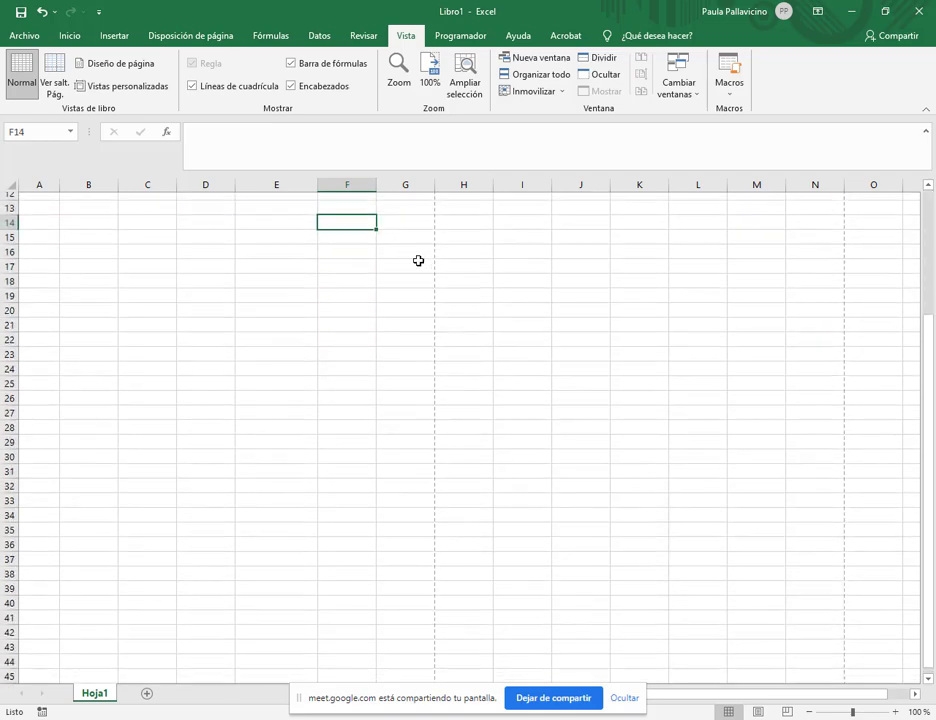
scroll(415, 259, down, 3)
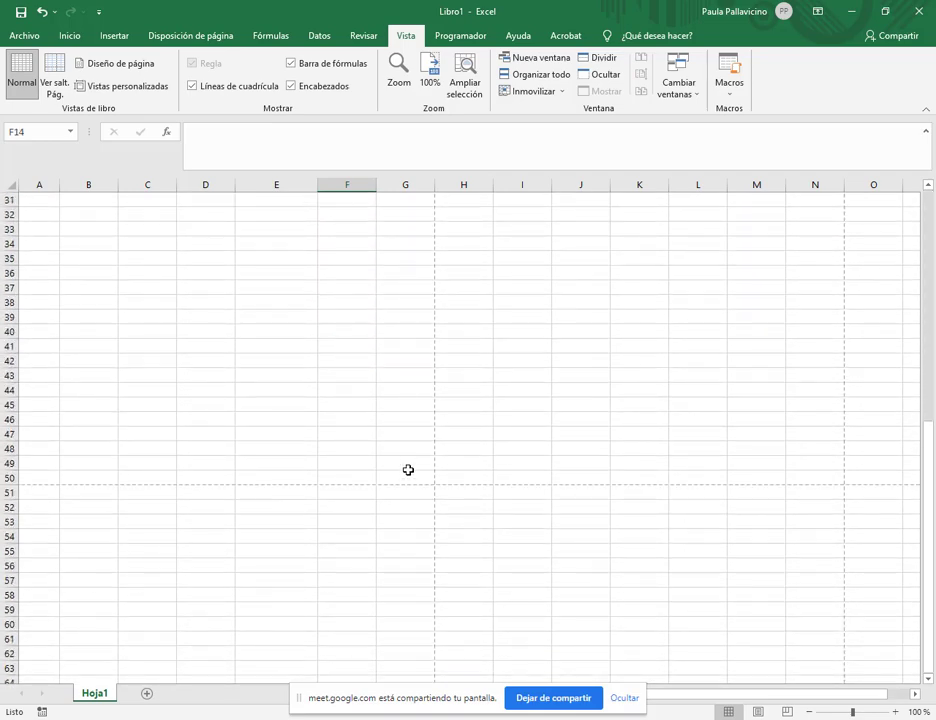
scroll(408, 470, up, 10)
click(410, 213)
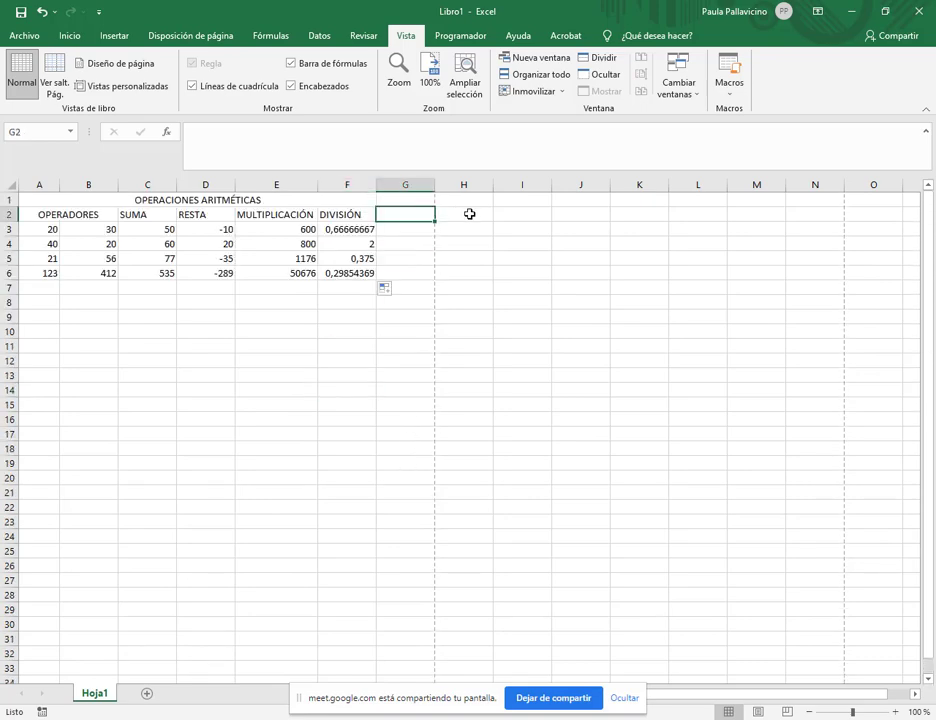
click(469, 213)
click(513, 213)
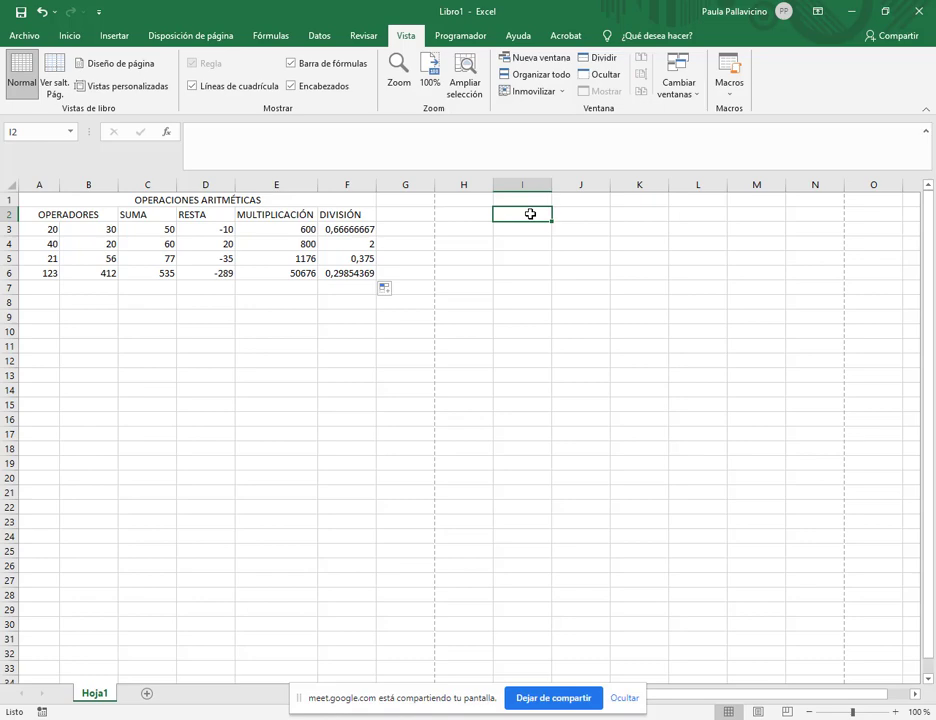
click(403, 217)
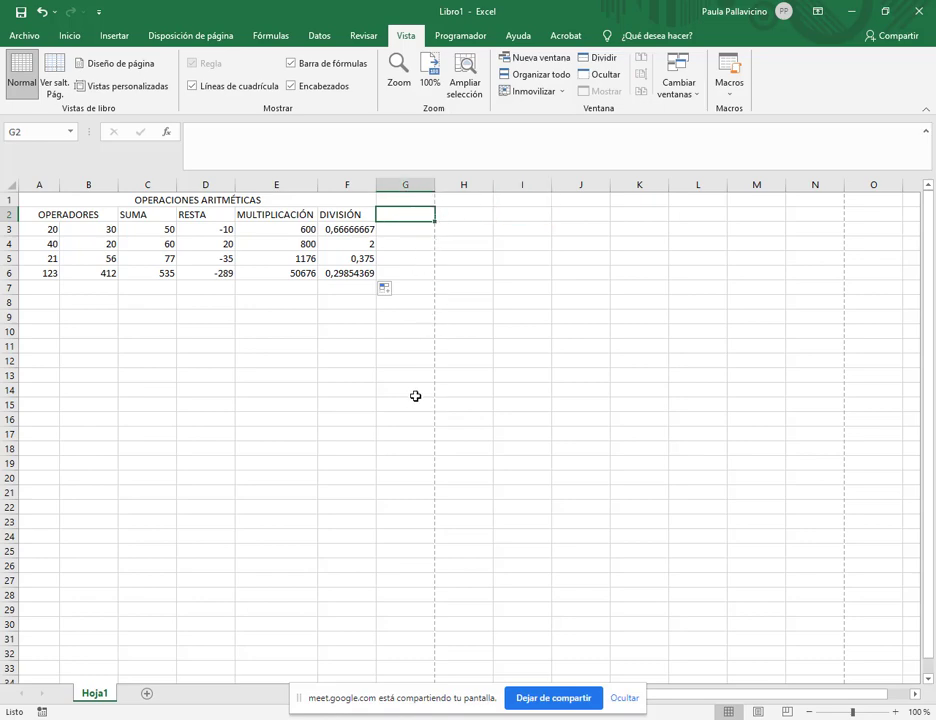
click(408, 388)
Step: Turn off the display of page breaks for Hoja1 in the advanced Excel options
click(33, 34)
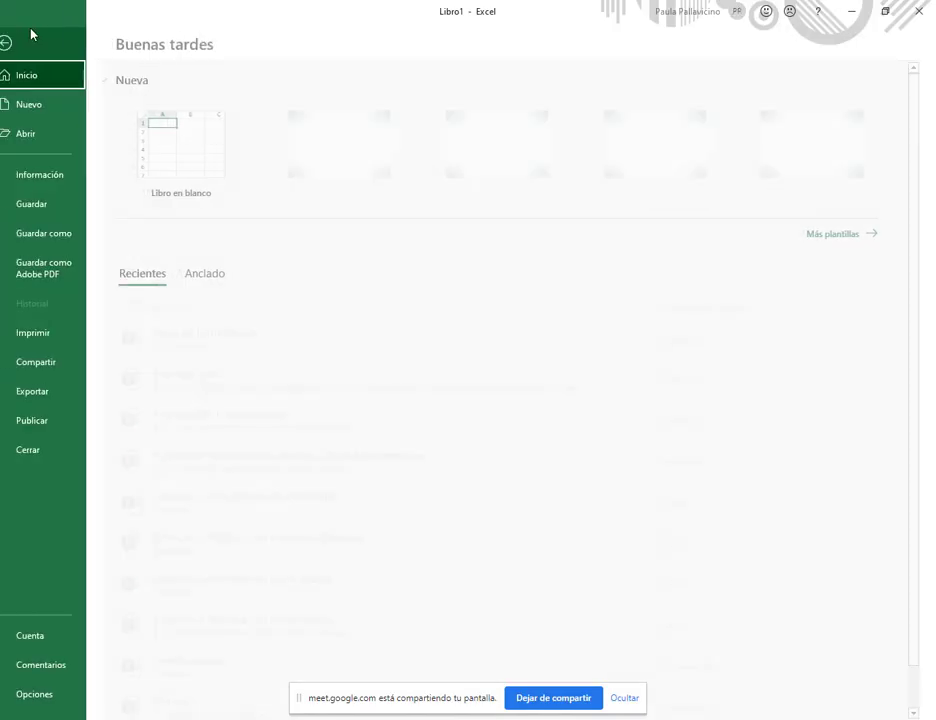
click(60, 701)
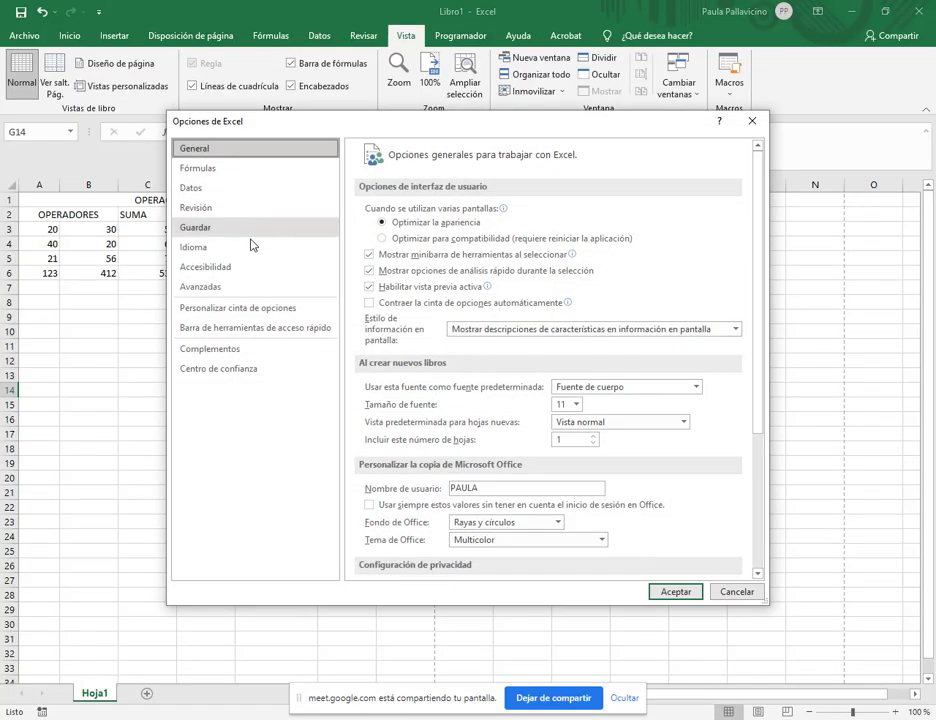
click(220, 288)
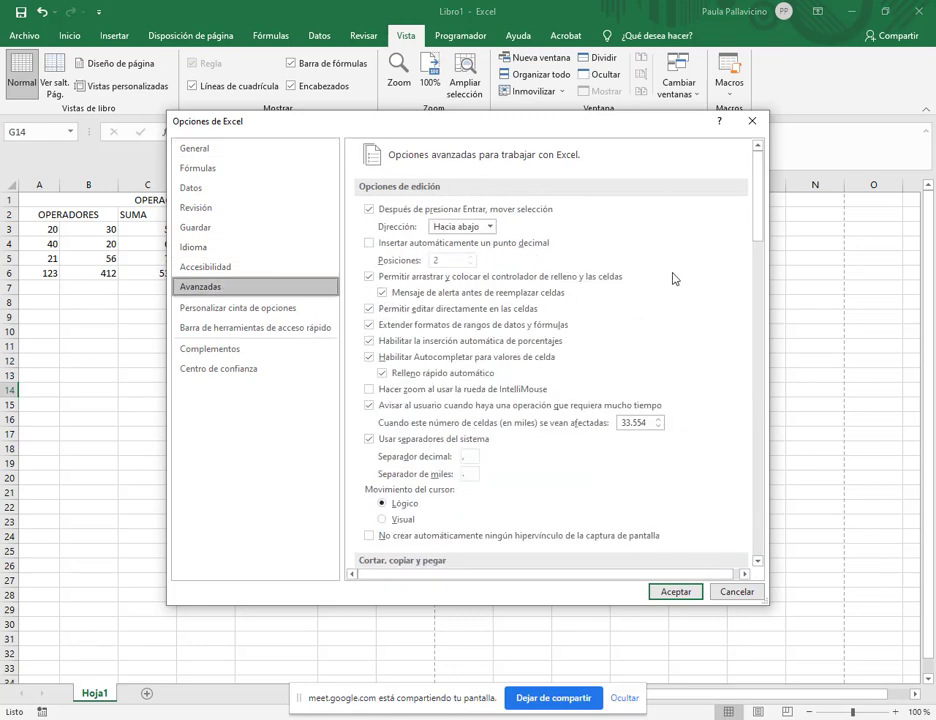
drag(759, 196, 767, 281)
drag(690, 125, 542, 110)
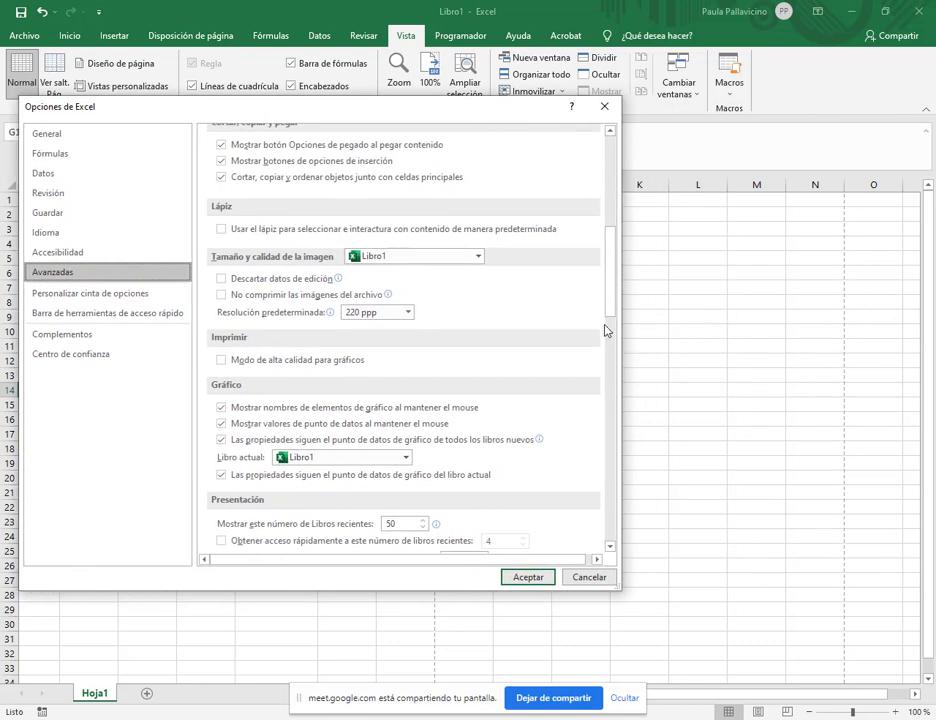
drag(610, 299, 613, 413)
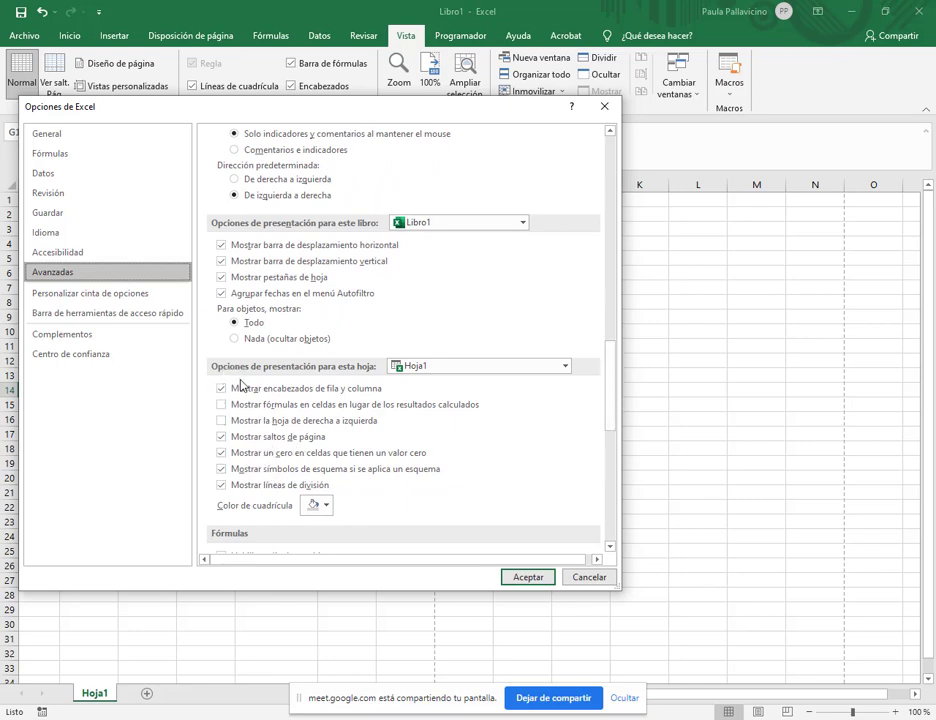
mouse_move(200, 355)
mouse_down()
mouse_move(447, 394)
mouse_move(581, 379)
mouse_up()
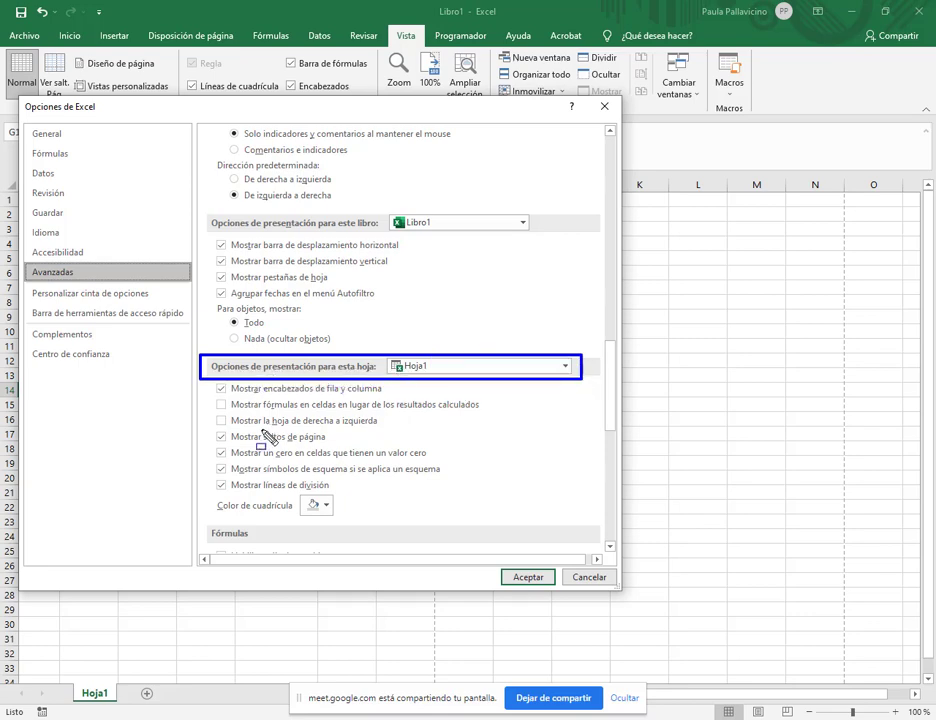
drag(209, 430, 342, 444)
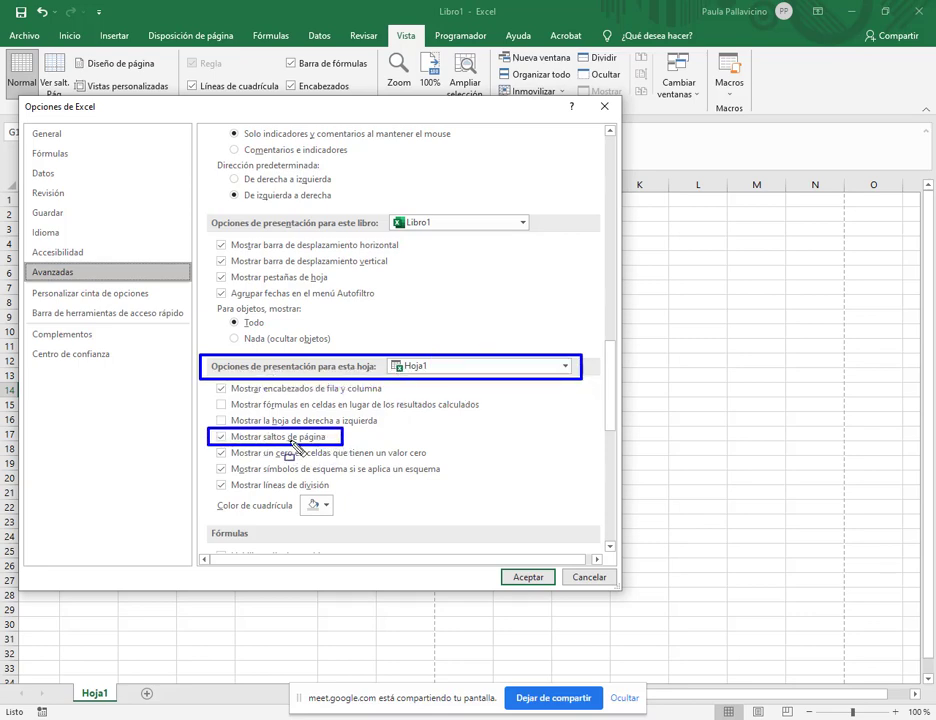
click(221, 436)
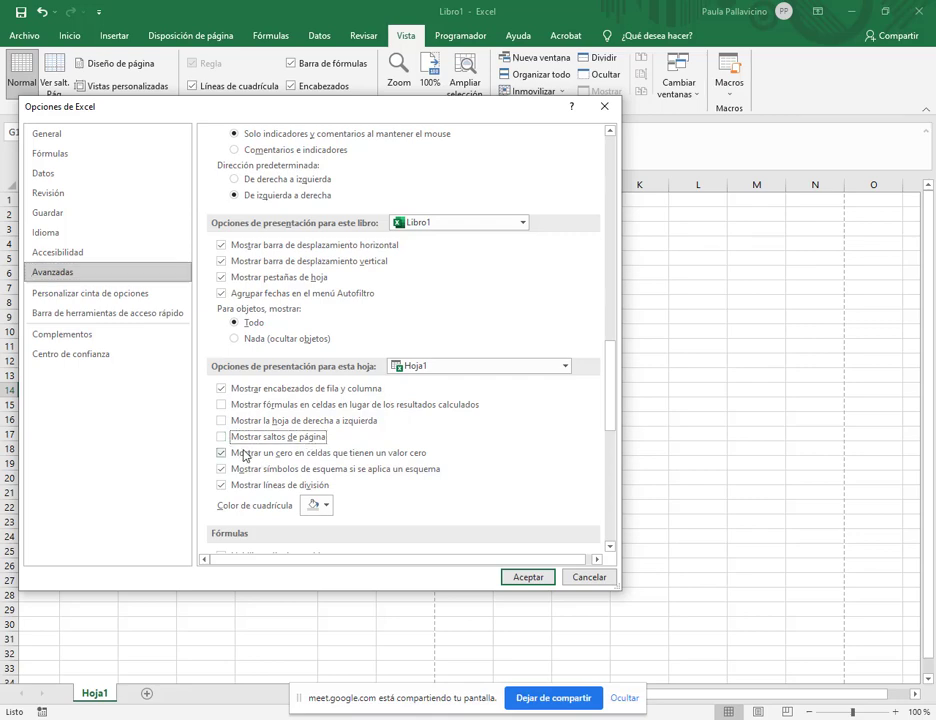
click(530, 580)
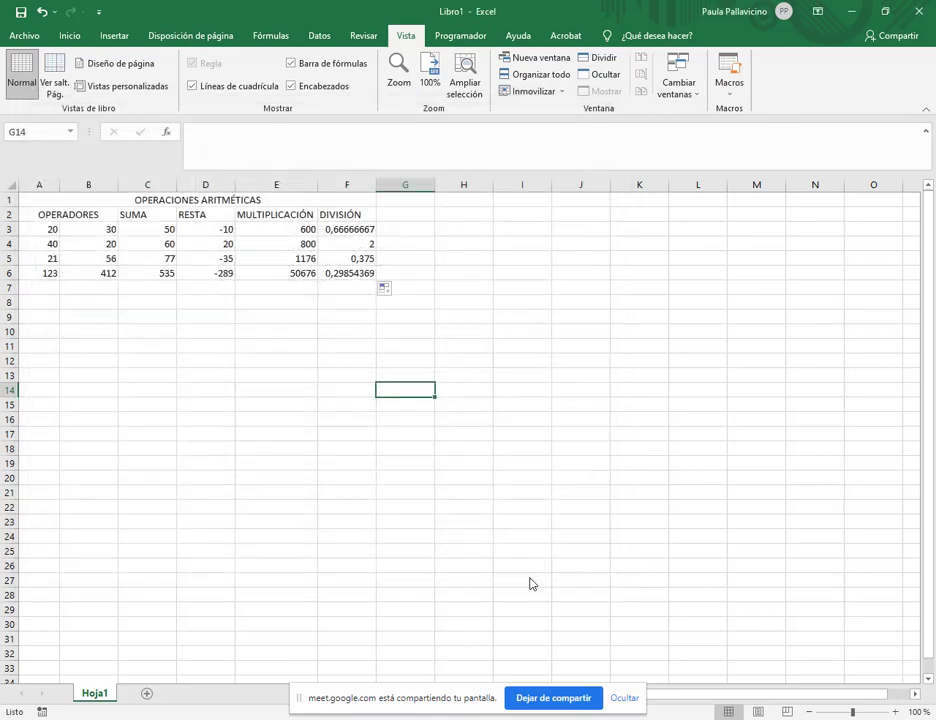
click(528, 582)
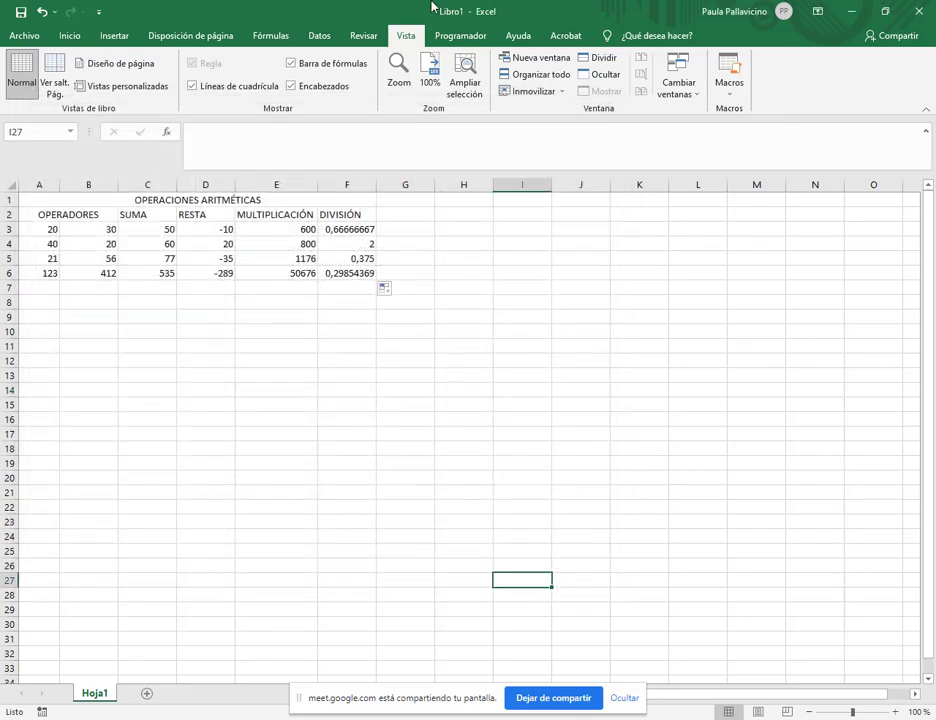
Step: Apply all borders to the operations table in A1:F6
click(70, 36)
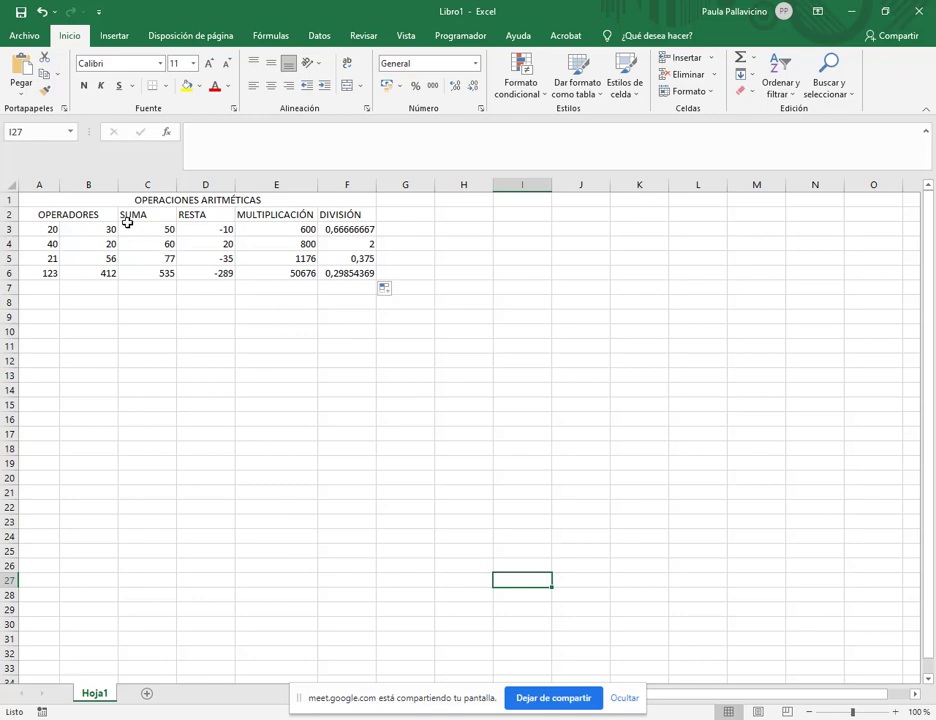
click(71, 215)
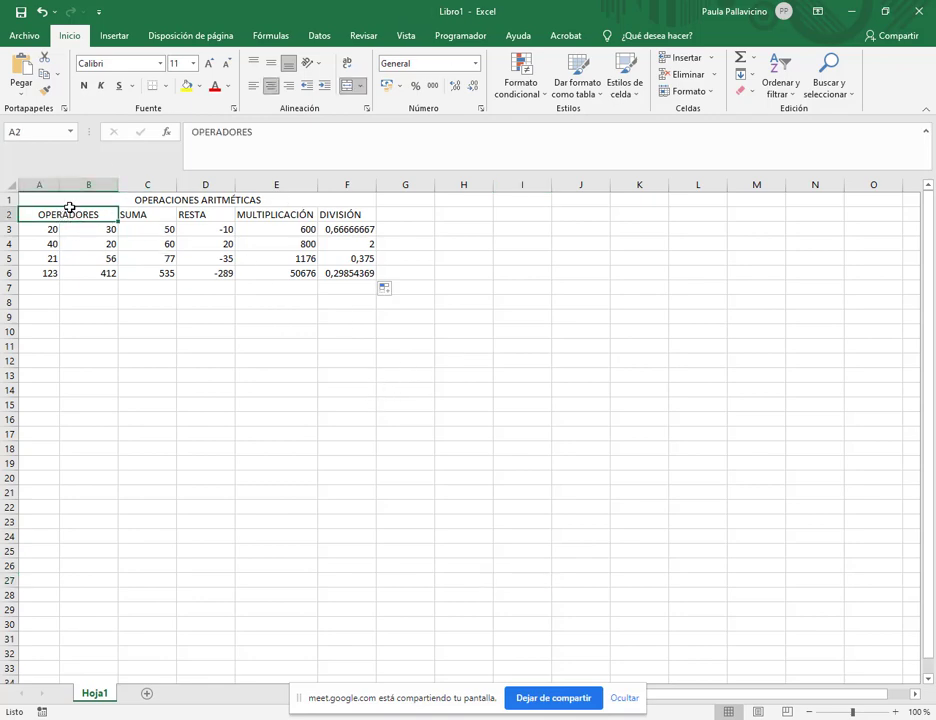
drag(57, 200, 350, 274)
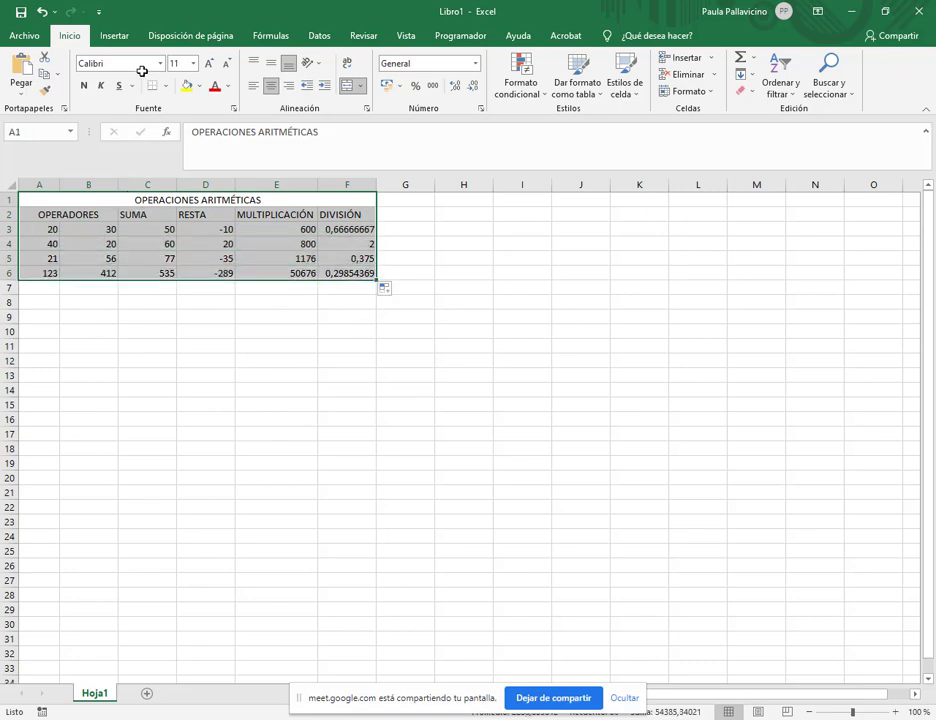
drag(141, 73, 173, 93)
click(166, 87)
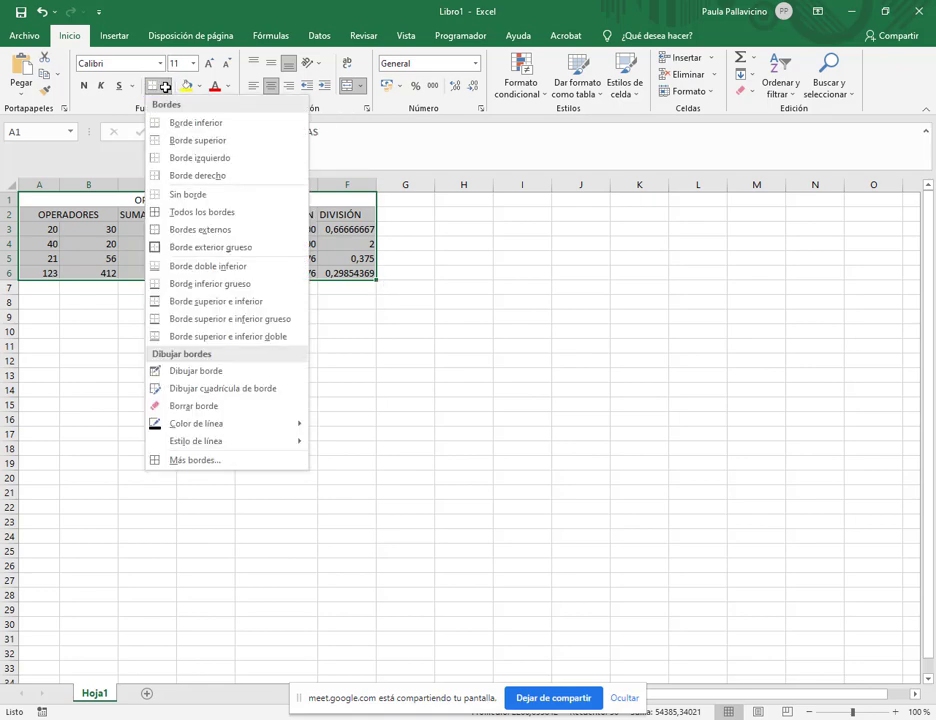
click(211, 212)
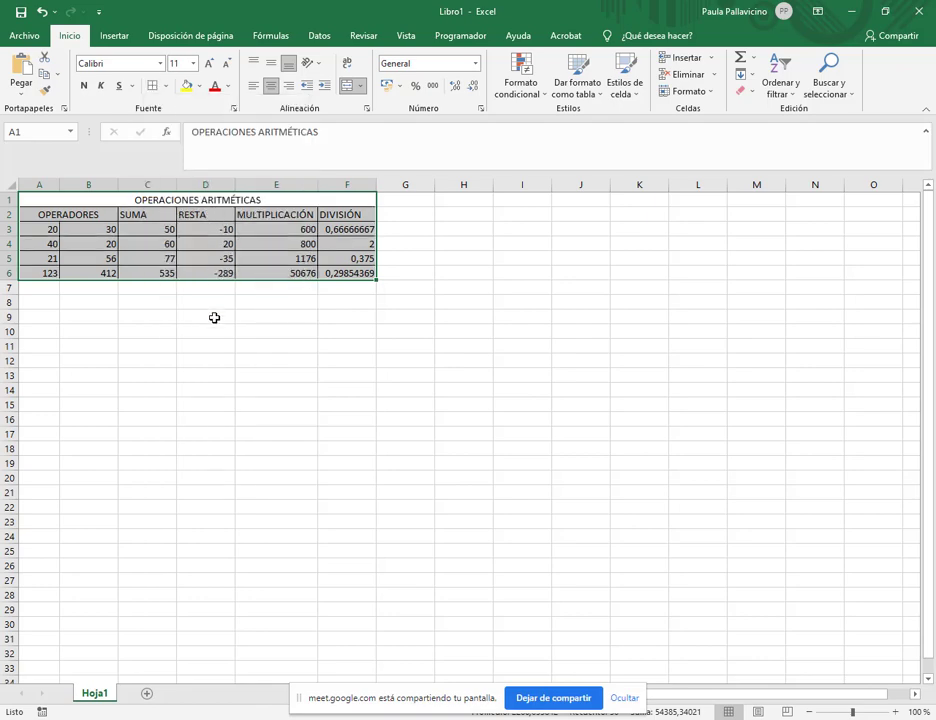
click(214, 317)
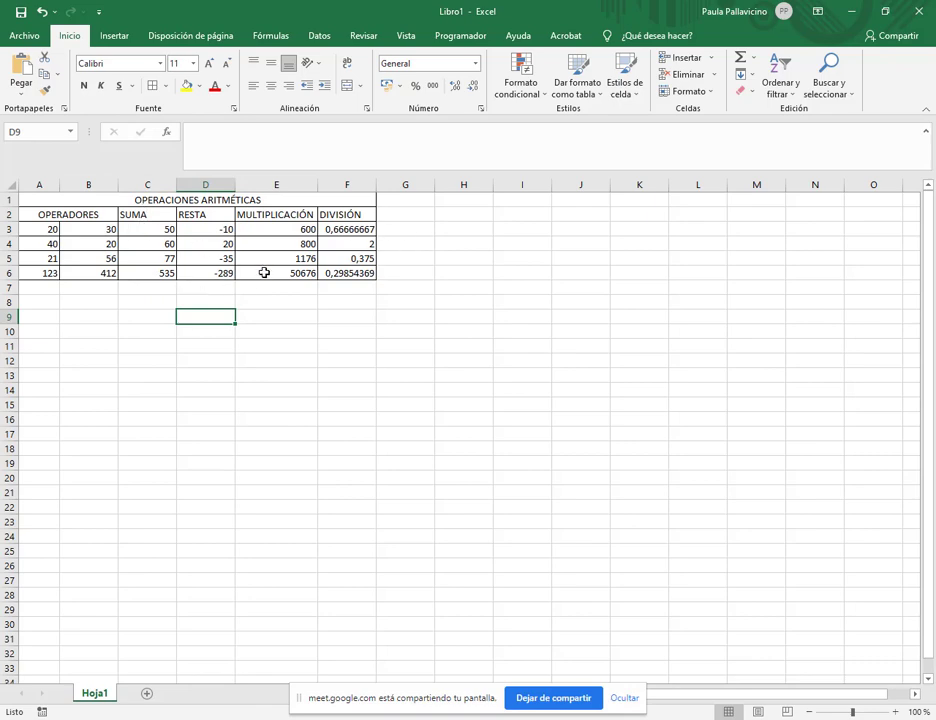
click(305, 367)
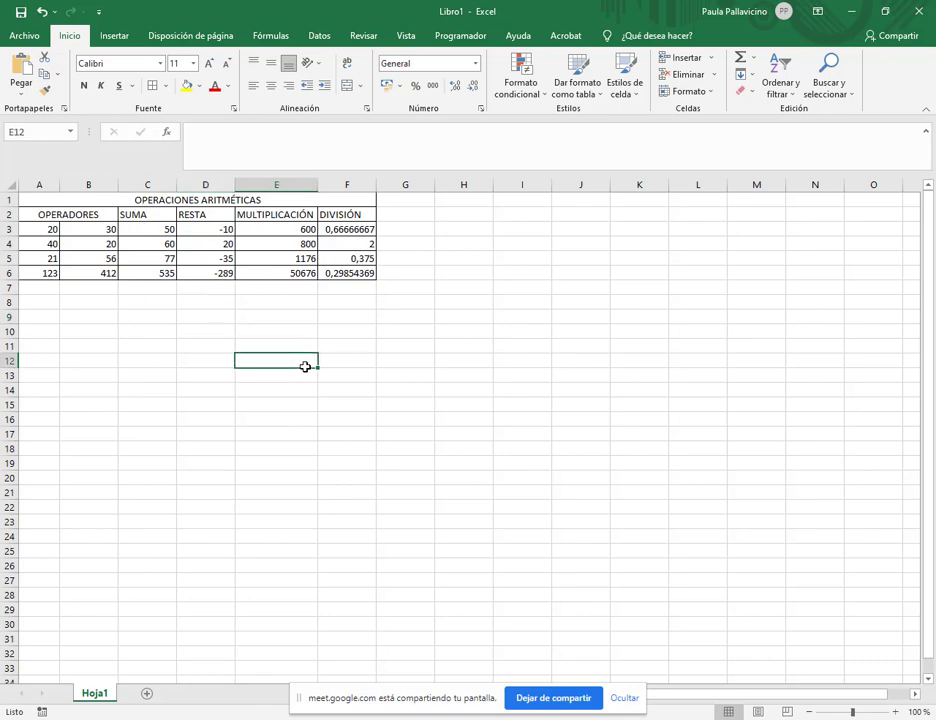
Step: Give the merged title cell OPERACIONES ARITMÉTICAS a thick solid outline border
click(148, 199)
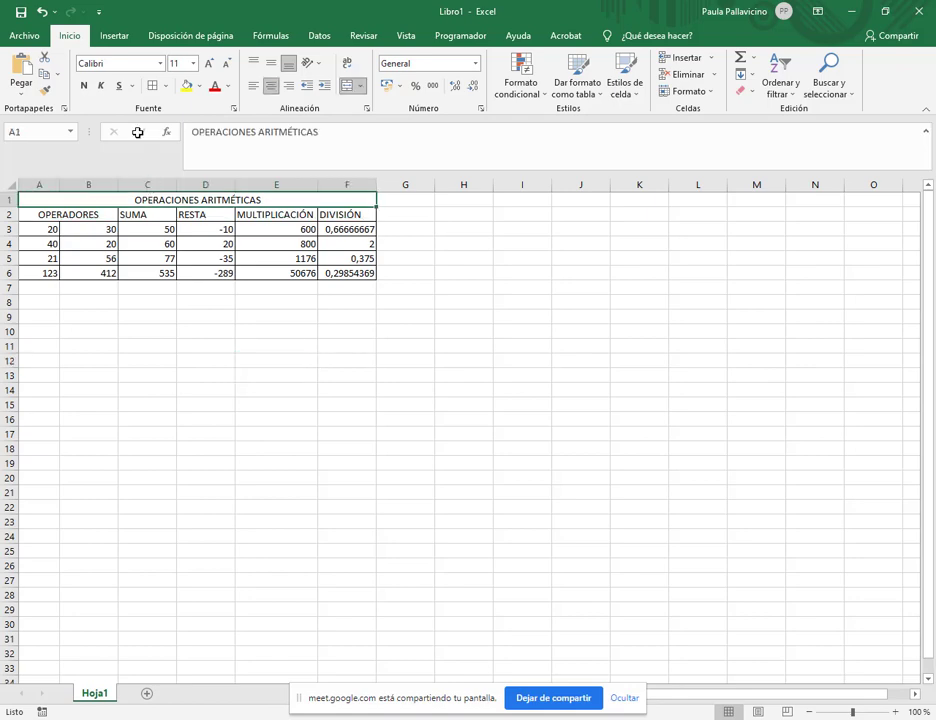
click(165, 85)
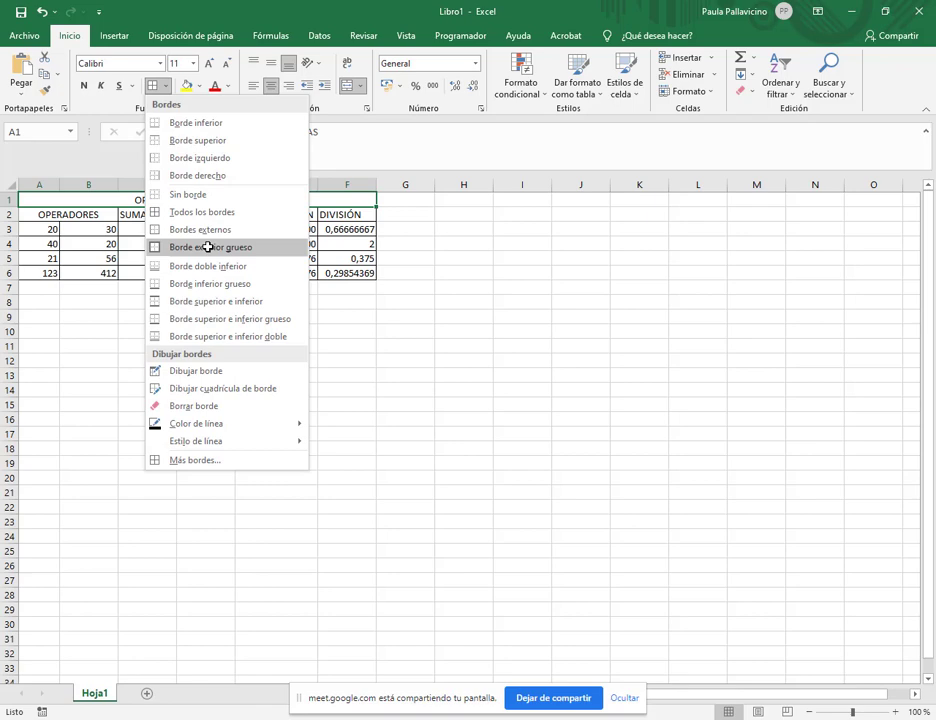
click(206, 460)
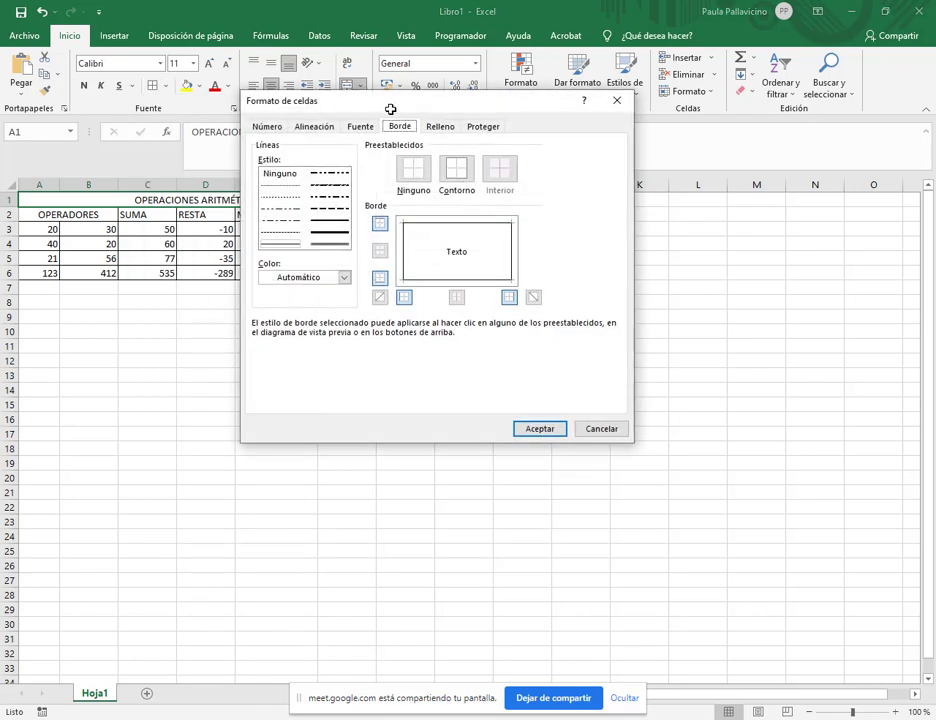
drag(390, 109, 535, 195)
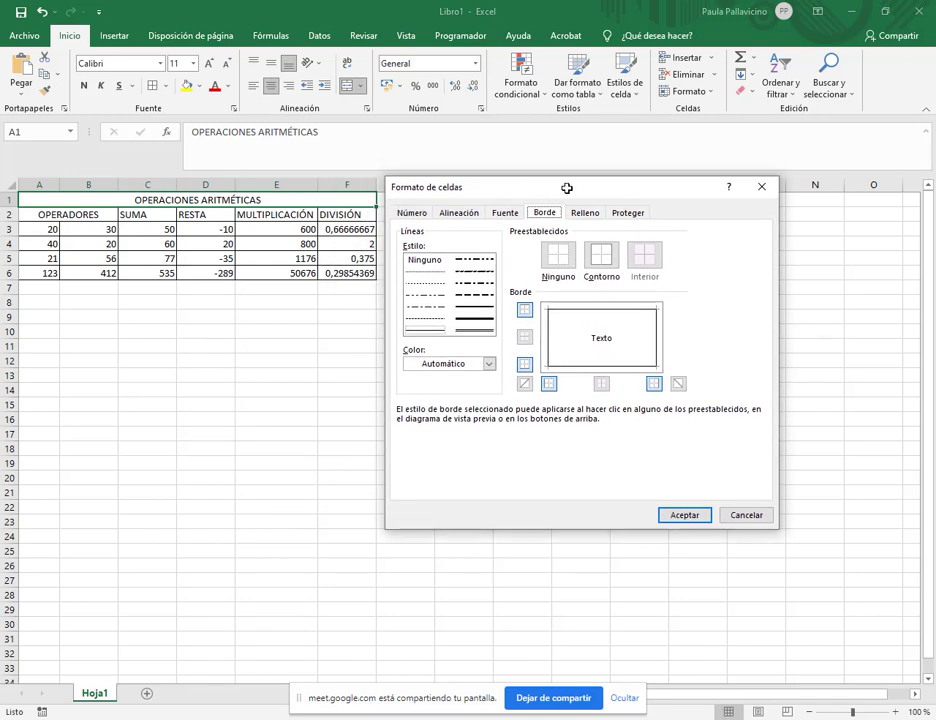
click(469, 319)
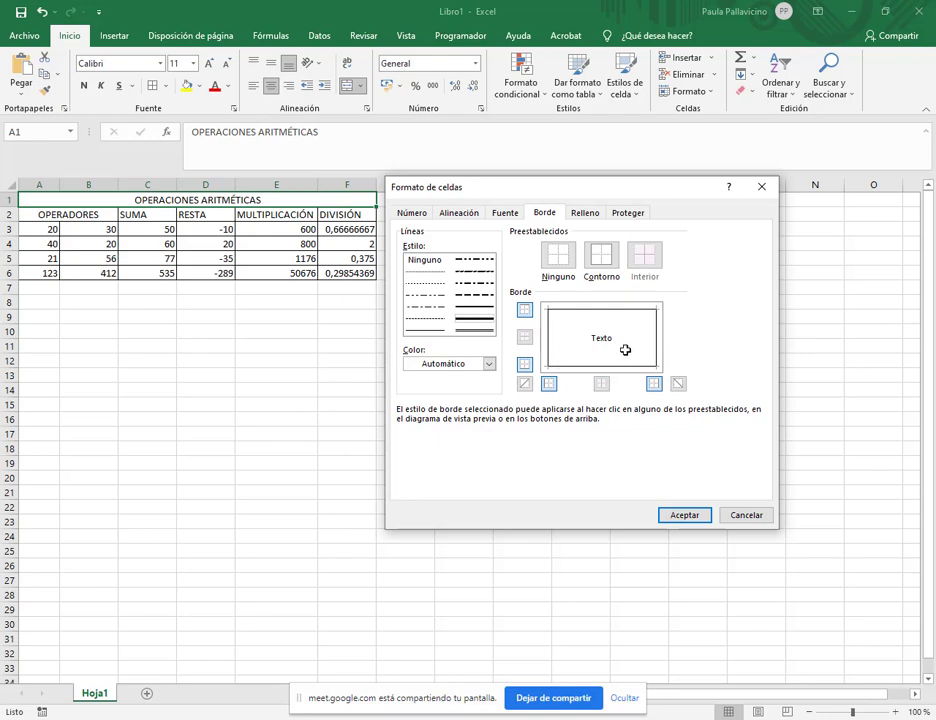
click(604, 256)
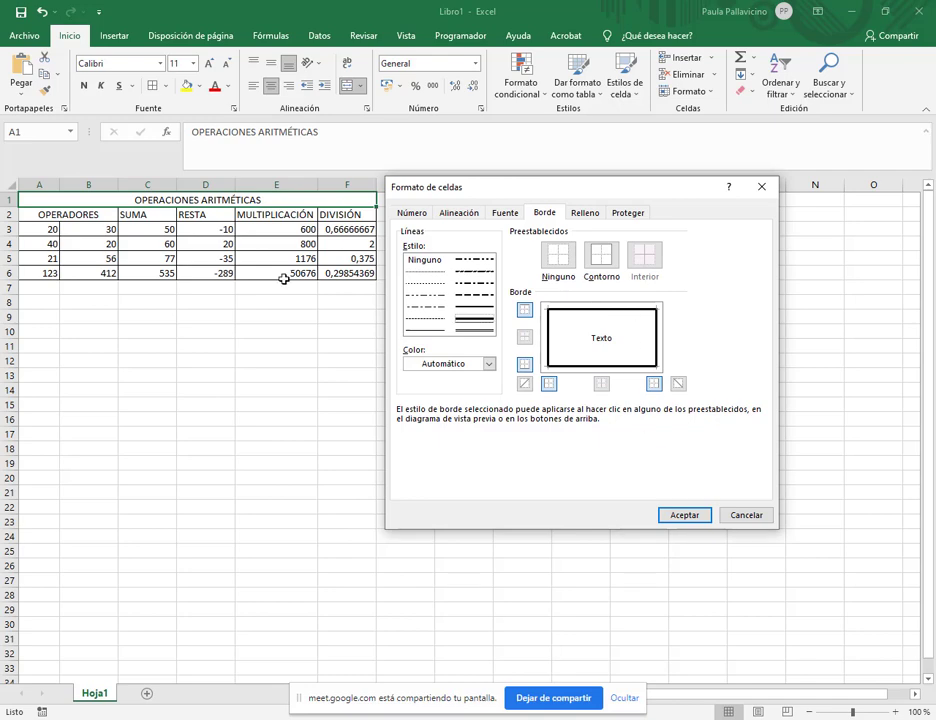
click(690, 515)
click(695, 510)
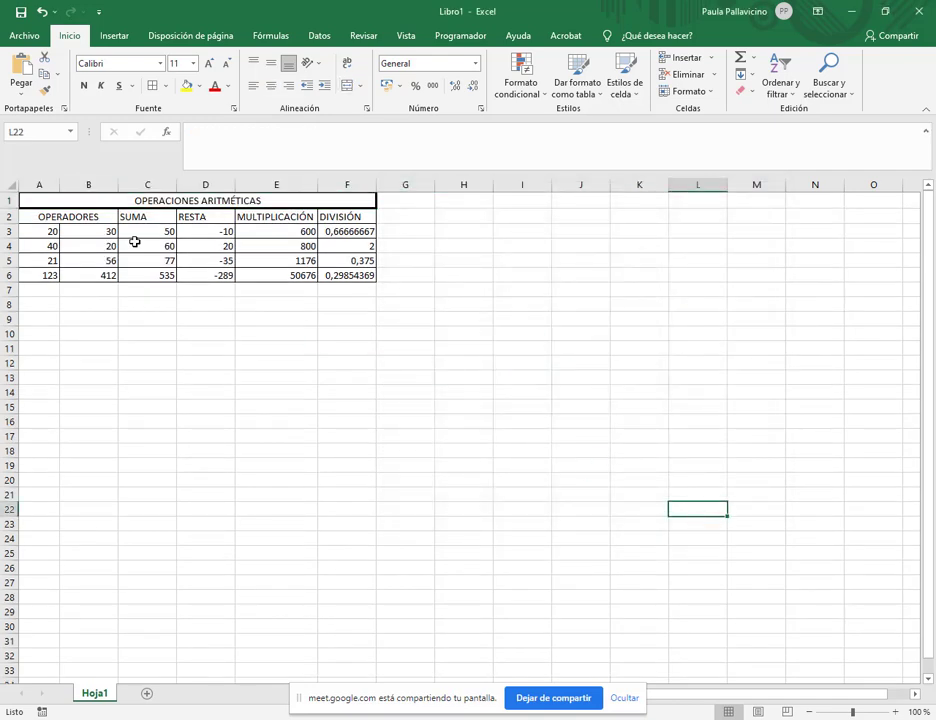
Step: Give the range A2:F6 of the operations table a thick solid outline border
drag(56, 217, 328, 276)
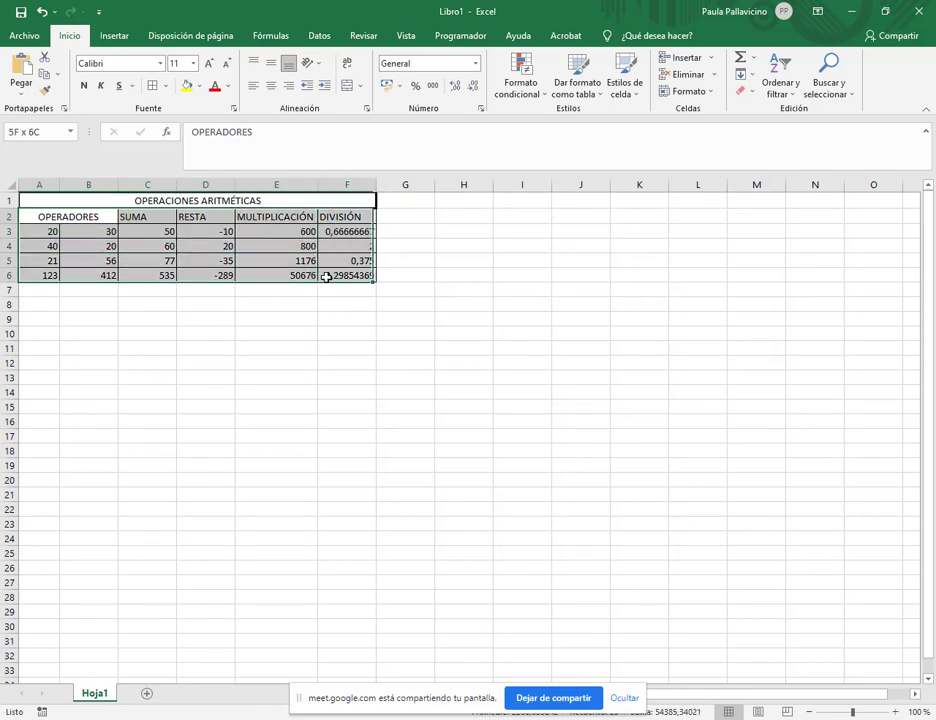
click(165, 86)
click(204, 459)
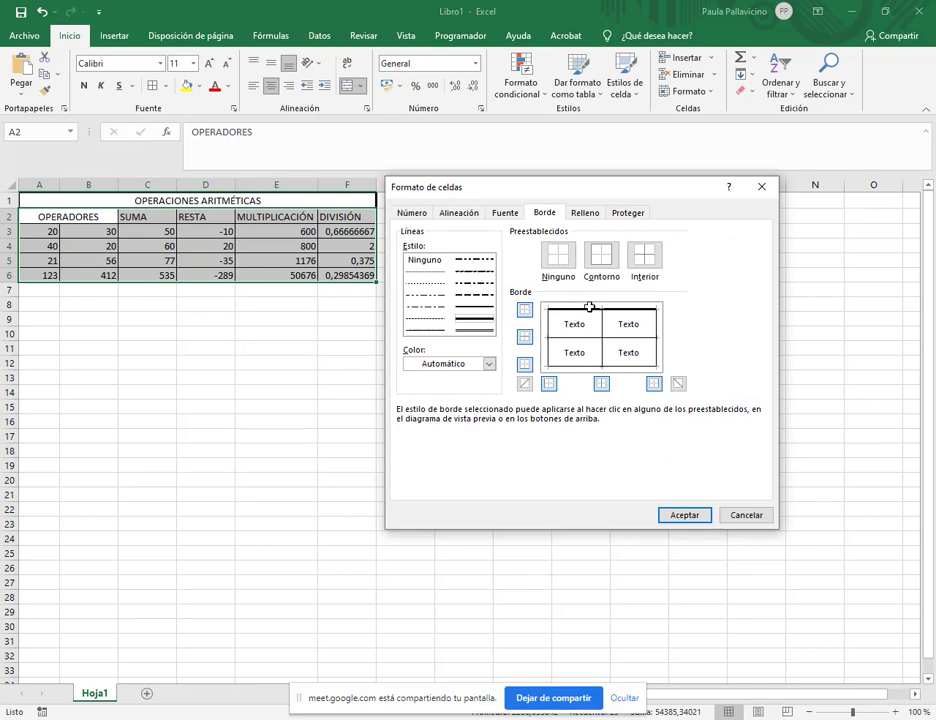
click(605, 251)
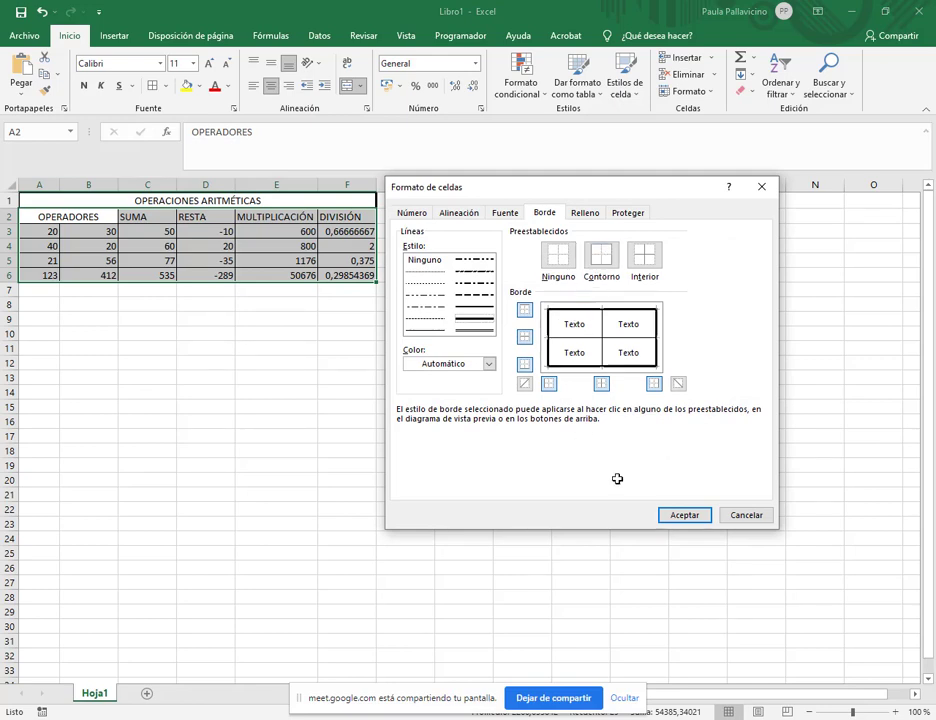
click(687, 514)
click(284, 374)
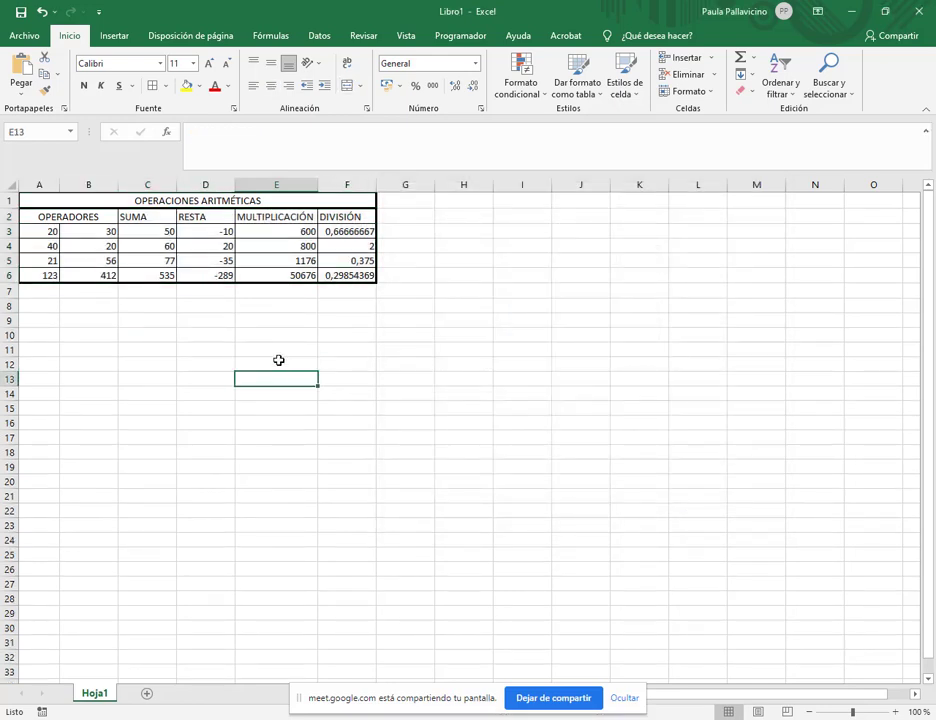
Step: Apply a thick solid outline border to the header row A2:F2
drag(75, 213, 345, 216)
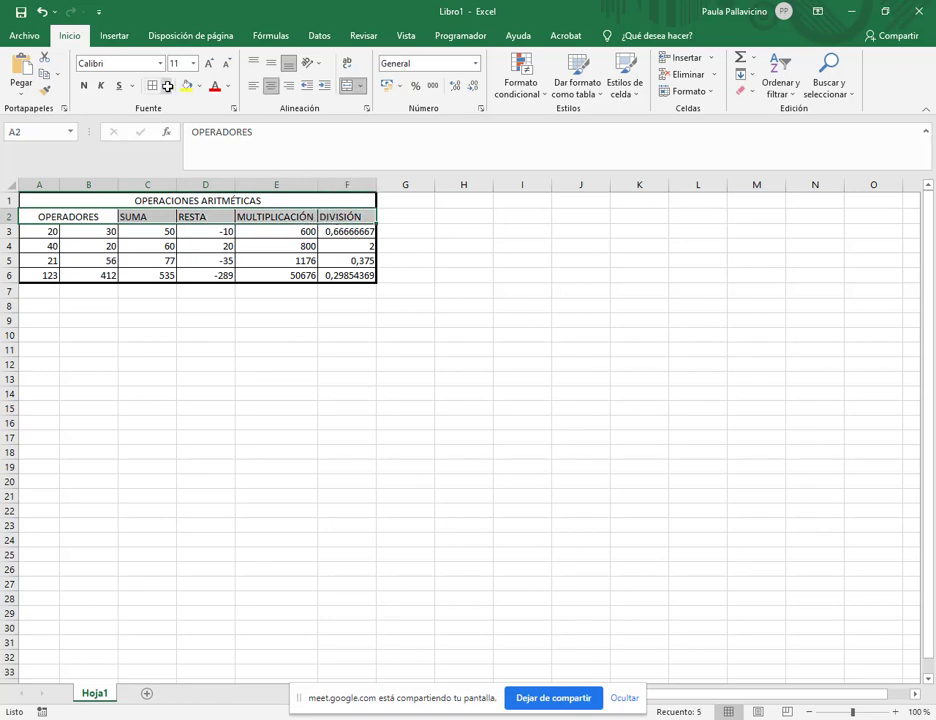
key(ctrl+1)
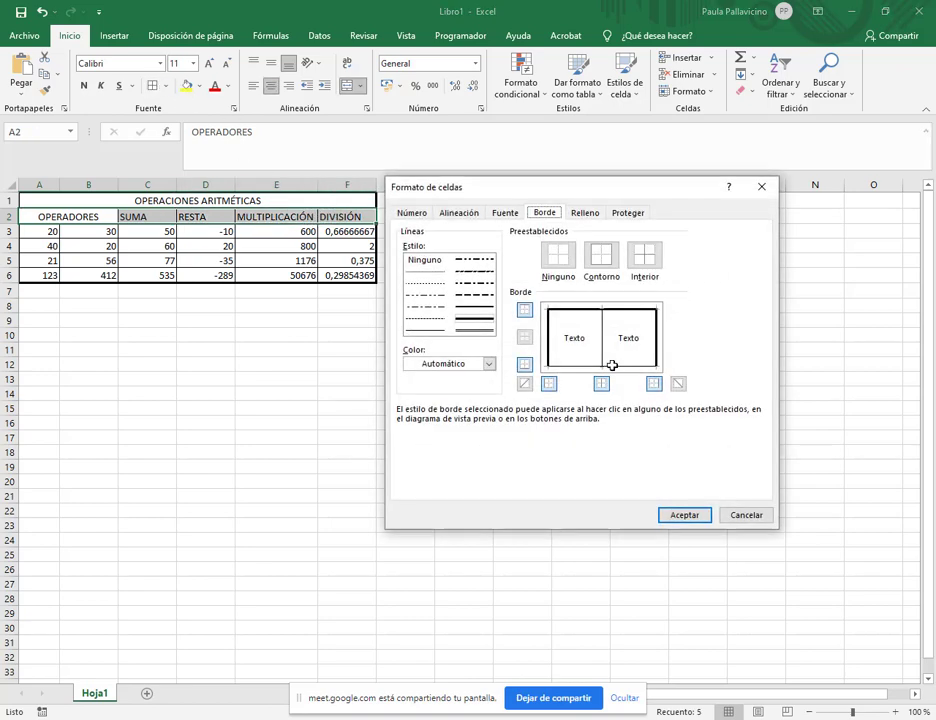
click(612, 365)
click(603, 256)
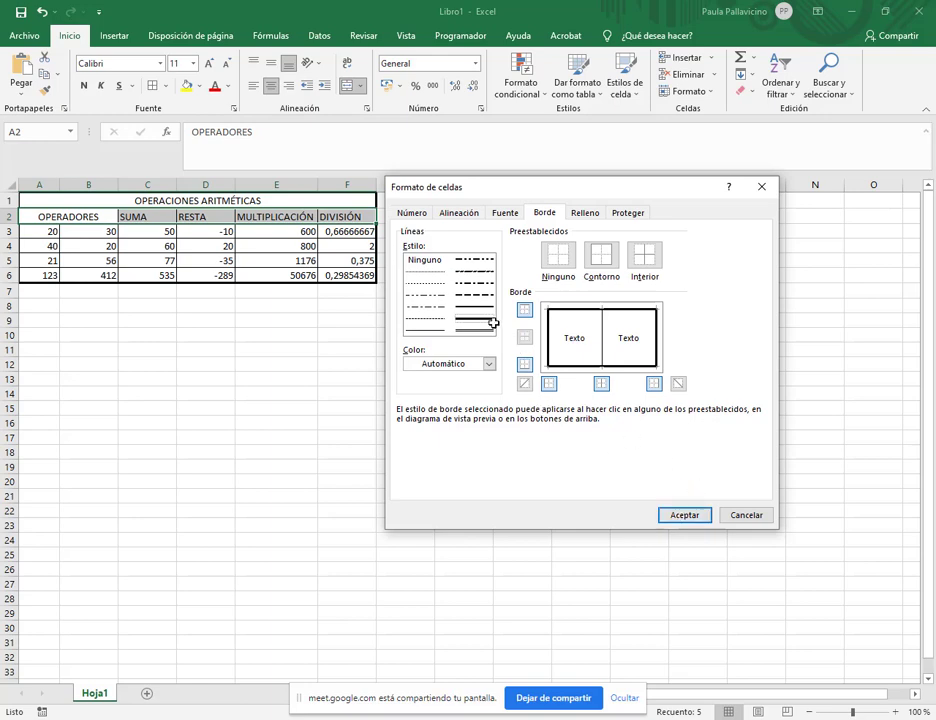
click(690, 514)
click(693, 515)
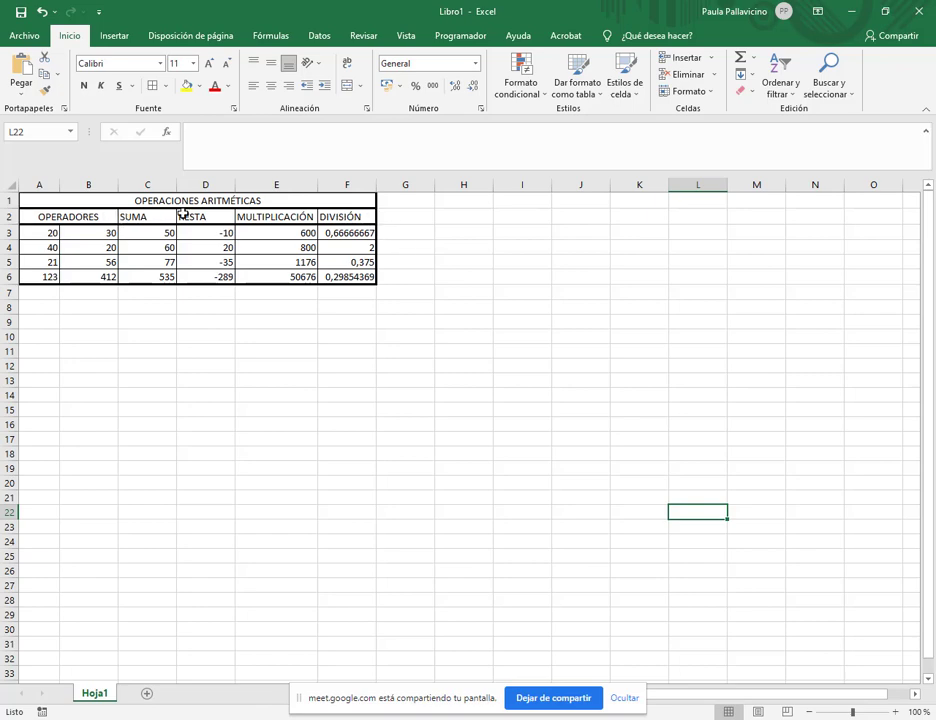
Step: Apply thick solid inside borders between the header cells in A2:F2
drag(92, 218, 370, 205)
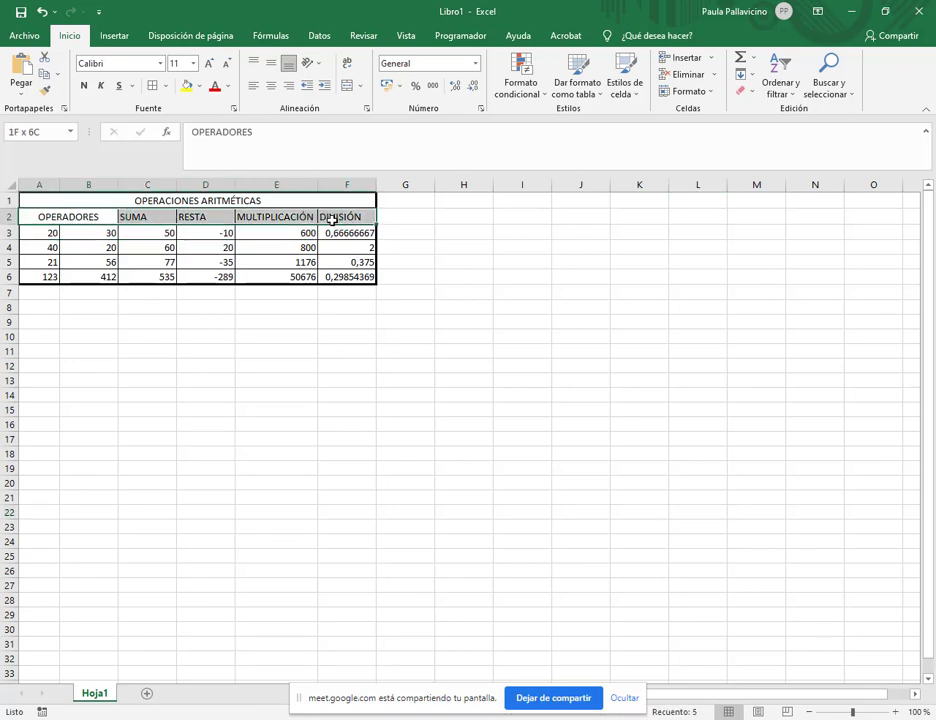
key(ctrl+1)
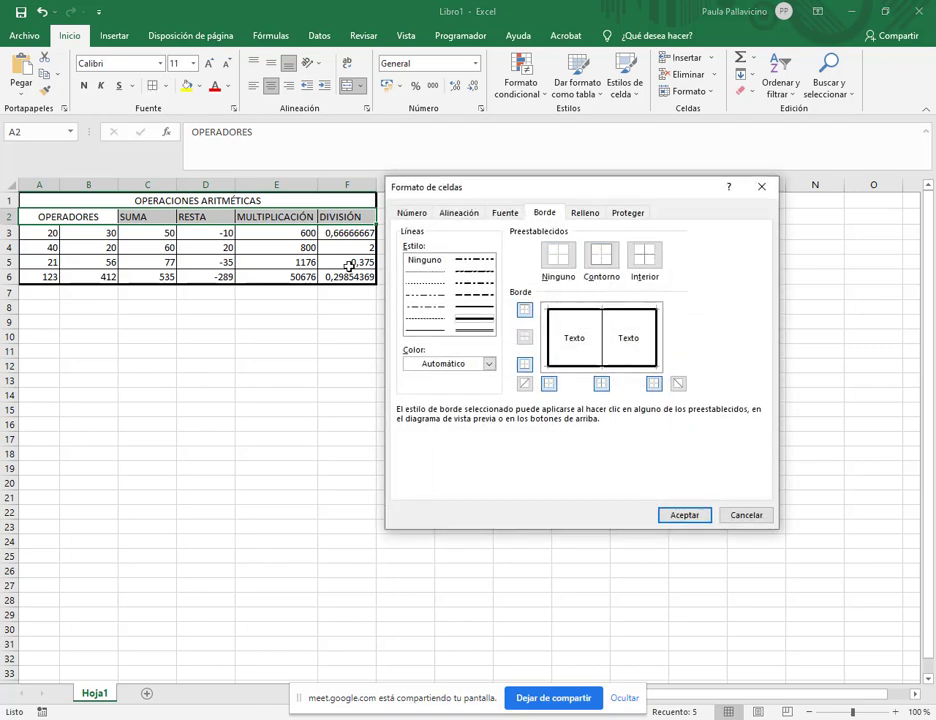
click(645, 255)
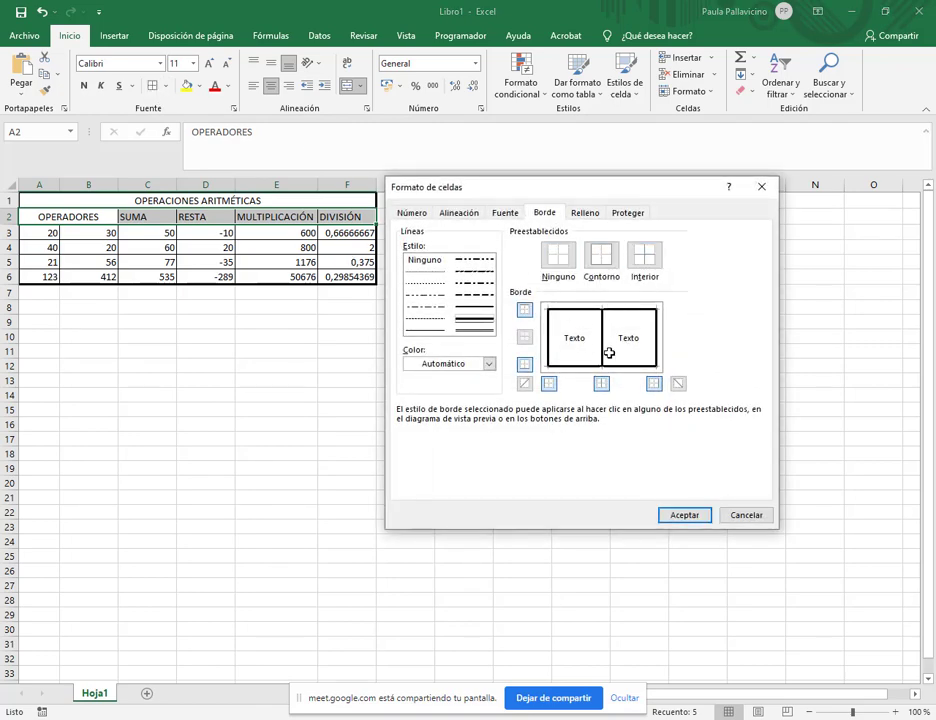
click(687, 514)
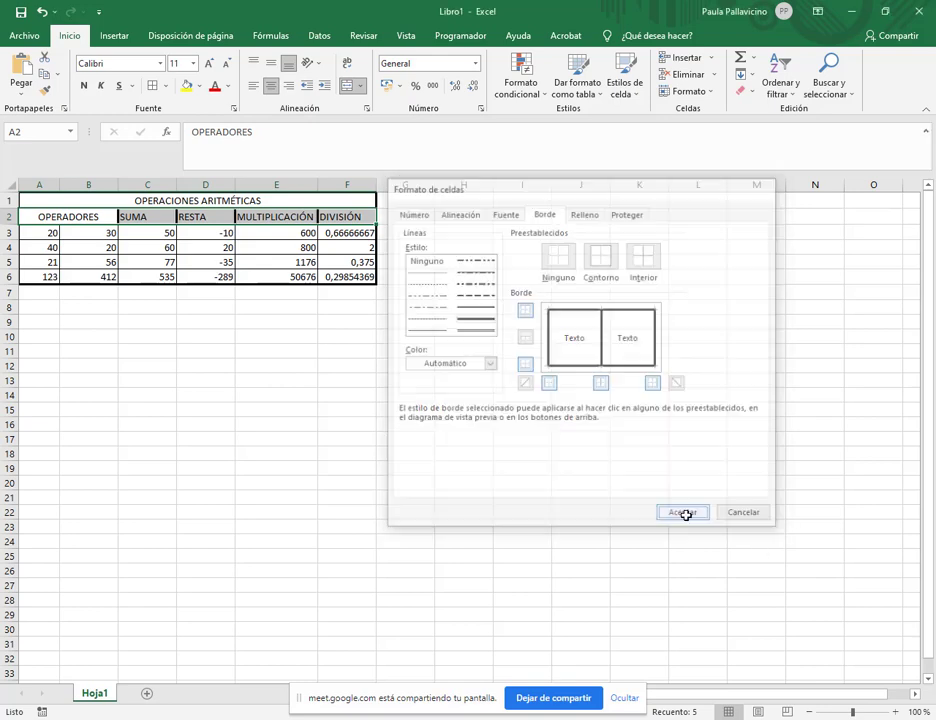
click(373, 429)
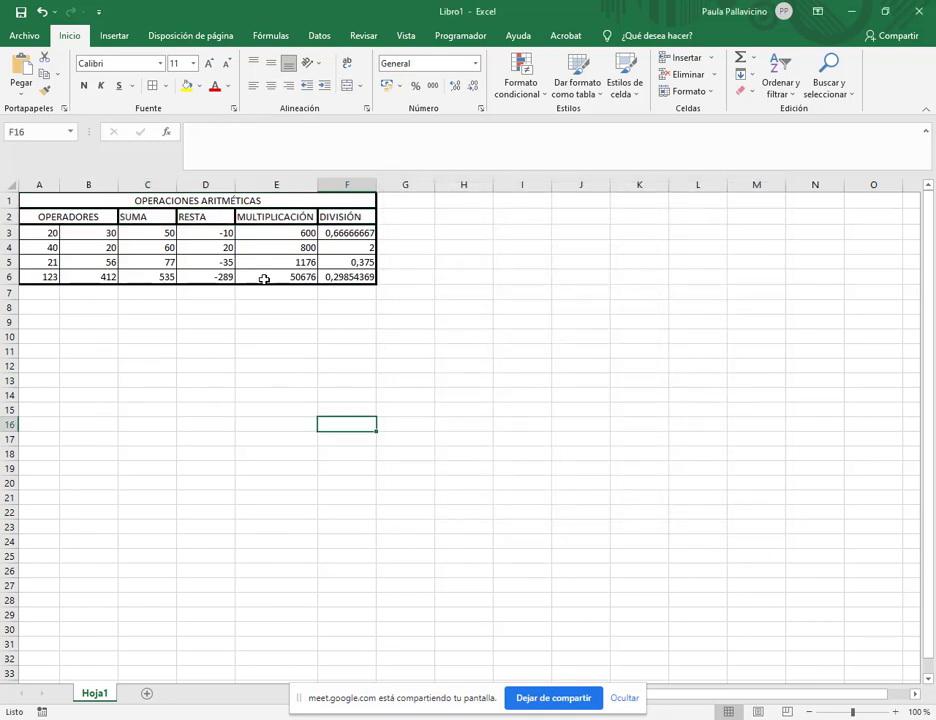
Step: Center the header labels in A2:F2 horizontally
drag(67, 216, 351, 209)
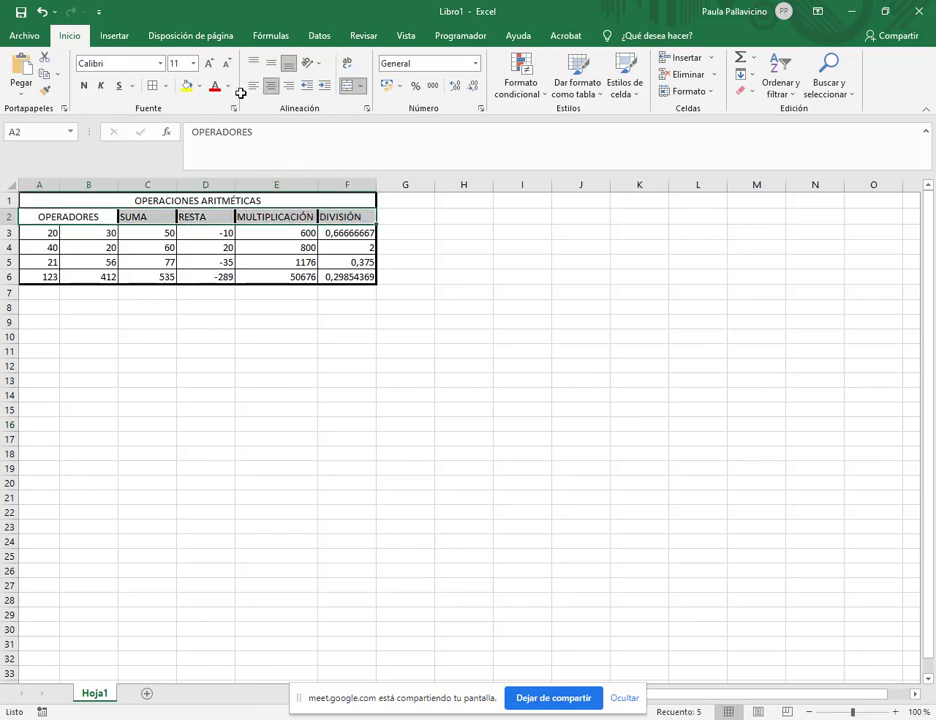
click(276, 87)
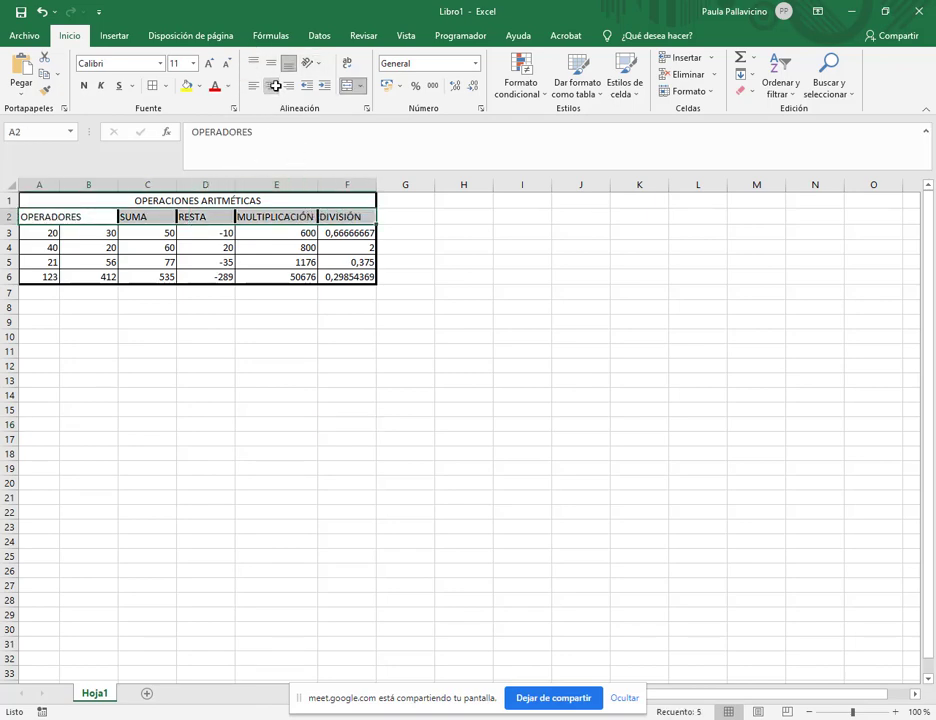
click(273, 85)
click(397, 232)
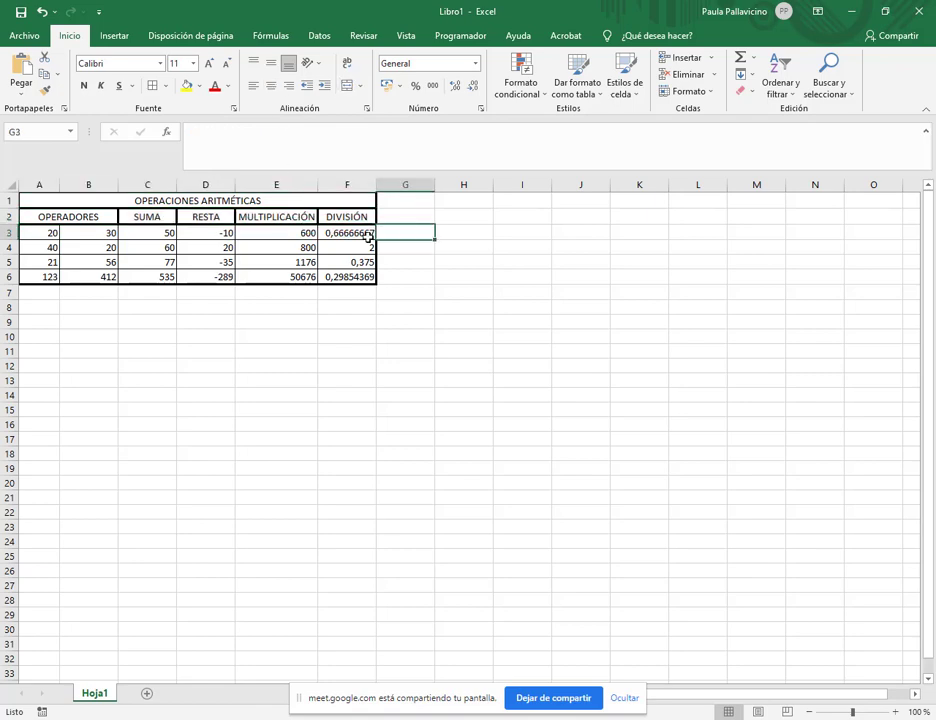
Step: Format the title OPERACIONES ARITMÉTICAS with the standard light blue fill and bold white text at size 12
click(198, 238)
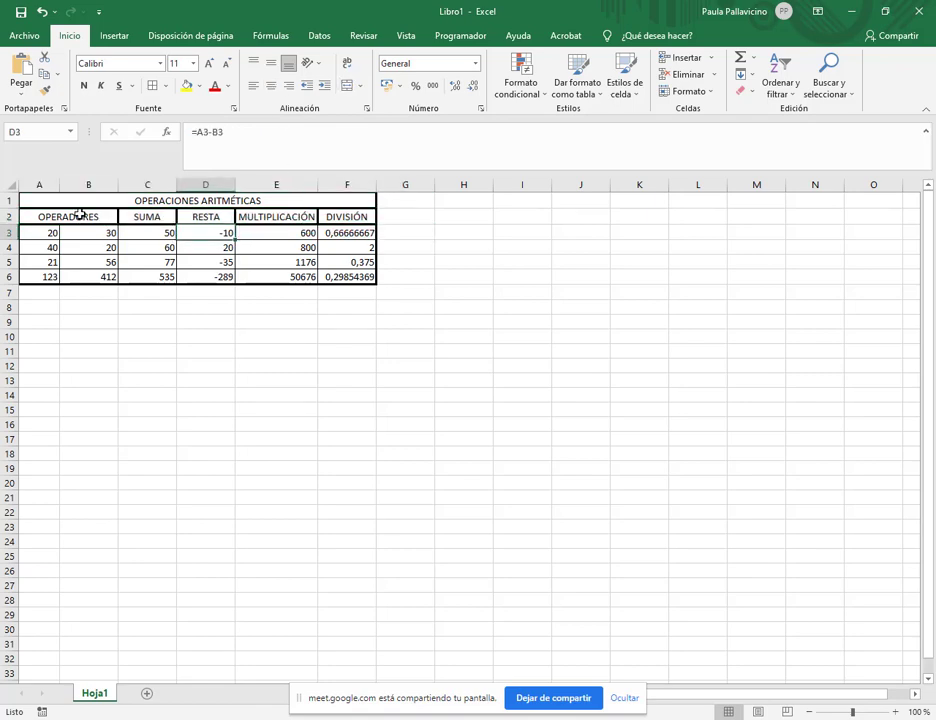
click(96, 200)
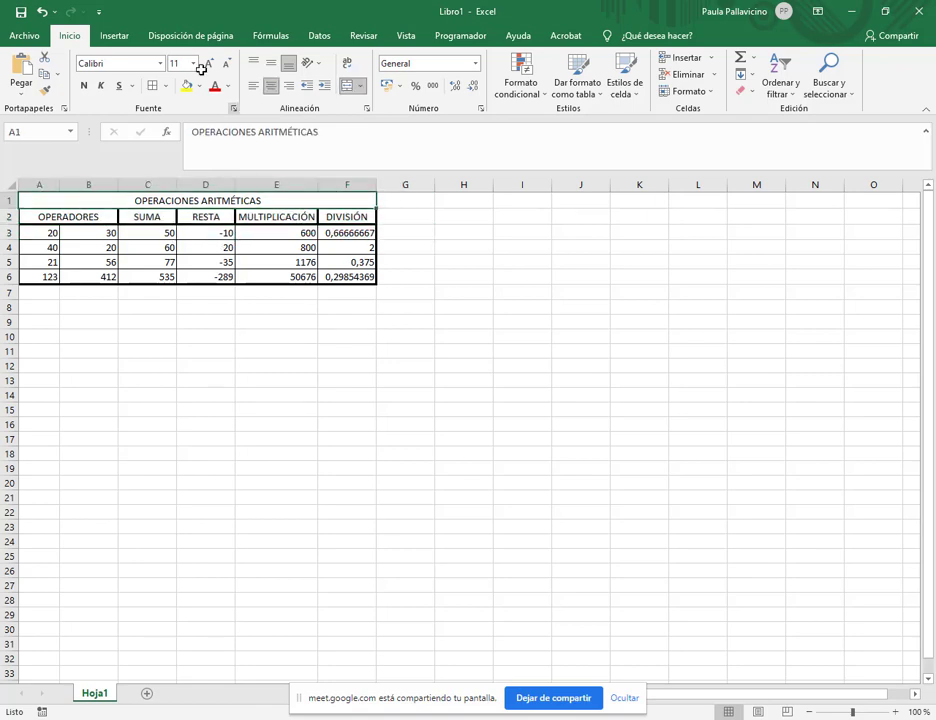
click(200, 86)
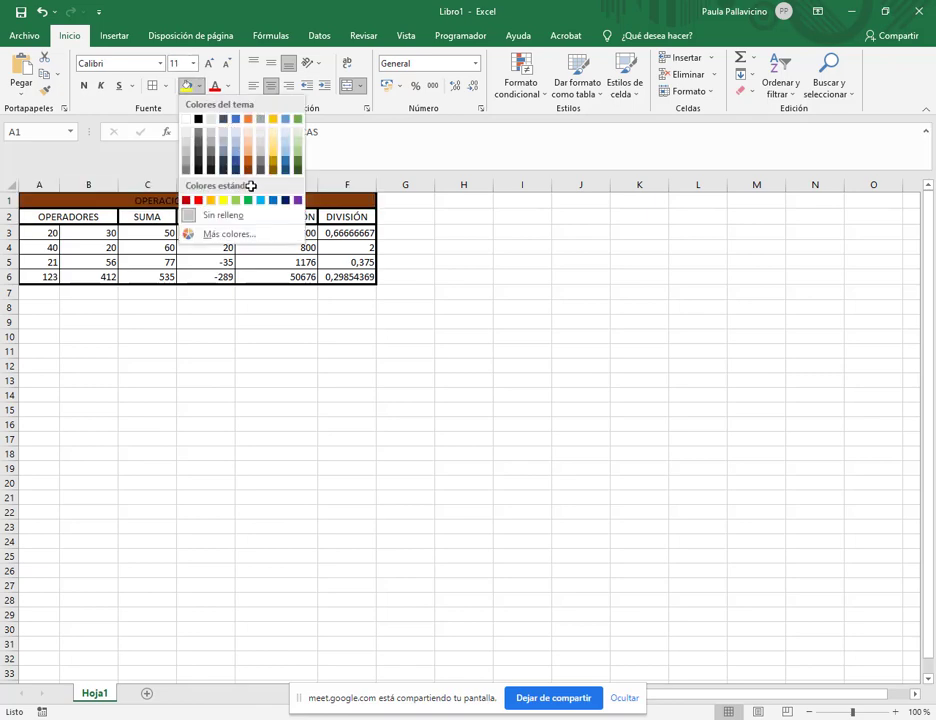
click(259, 201)
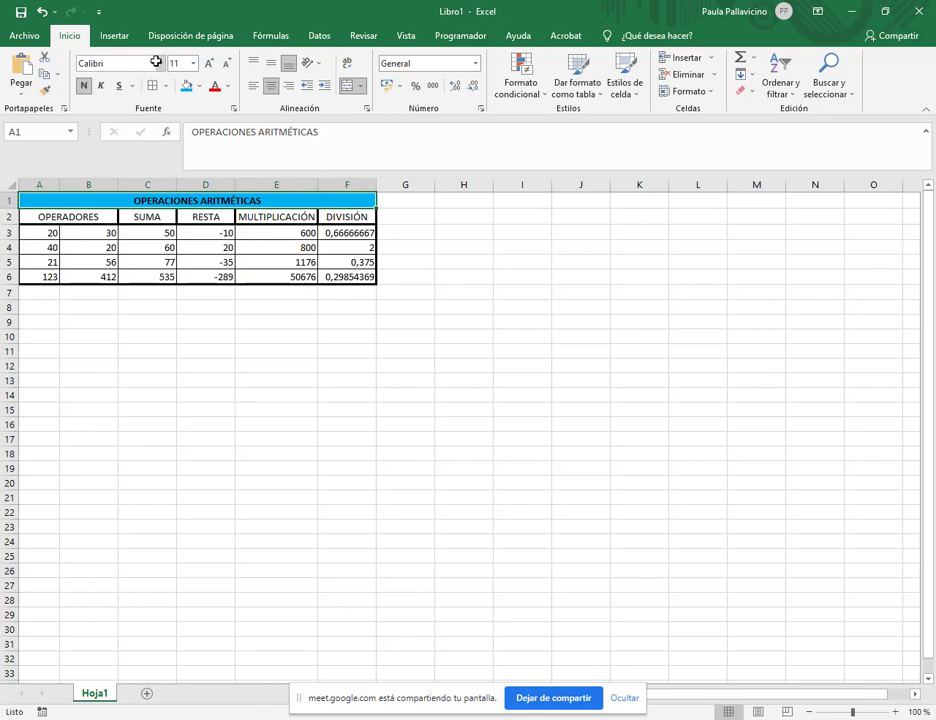
click(230, 88)
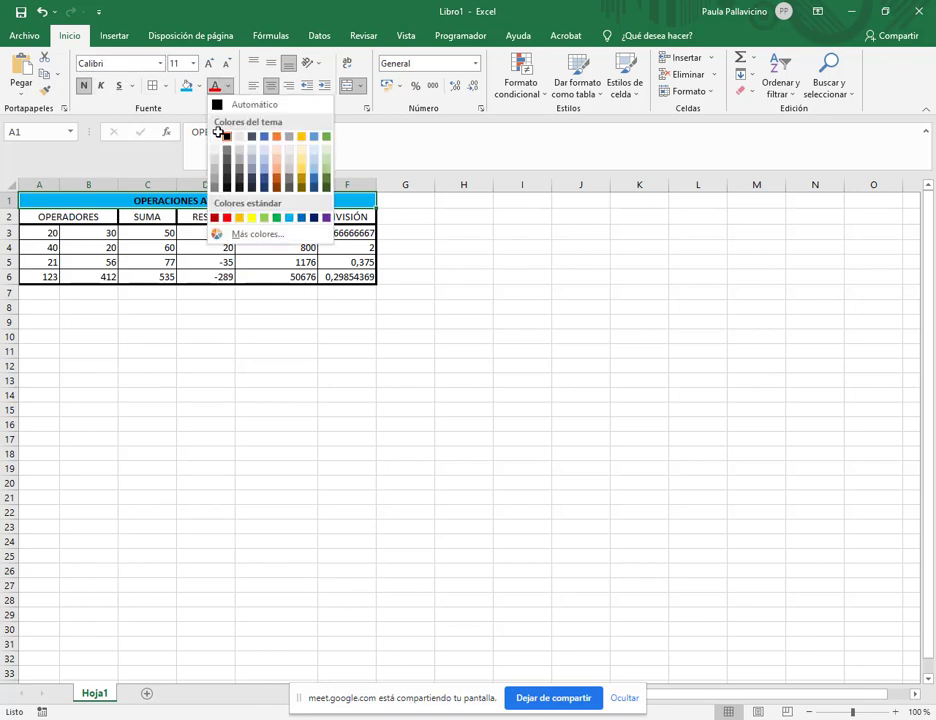
click(218, 132)
click(207, 64)
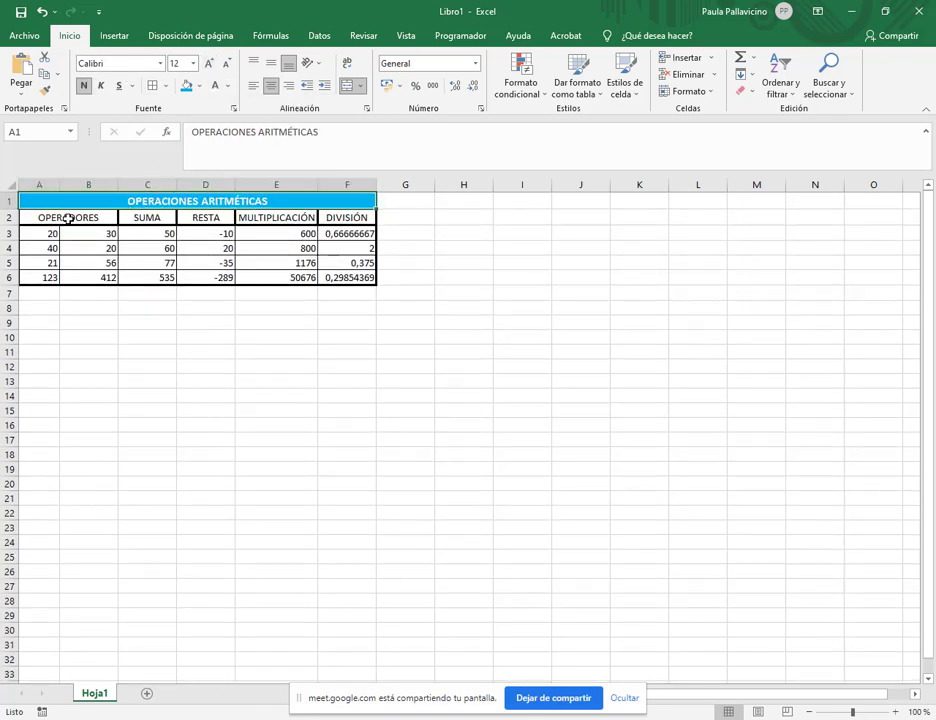
Step: Fill the header row A2:F2 with the lightest blue theme color
drag(69, 215, 345, 217)
click(199, 86)
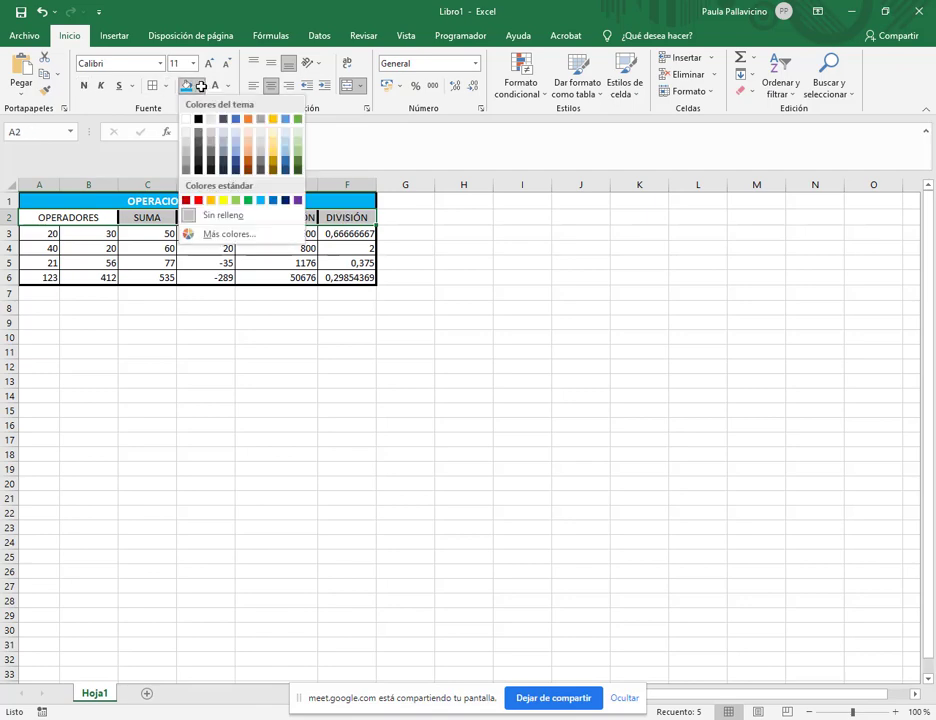
click(237, 134)
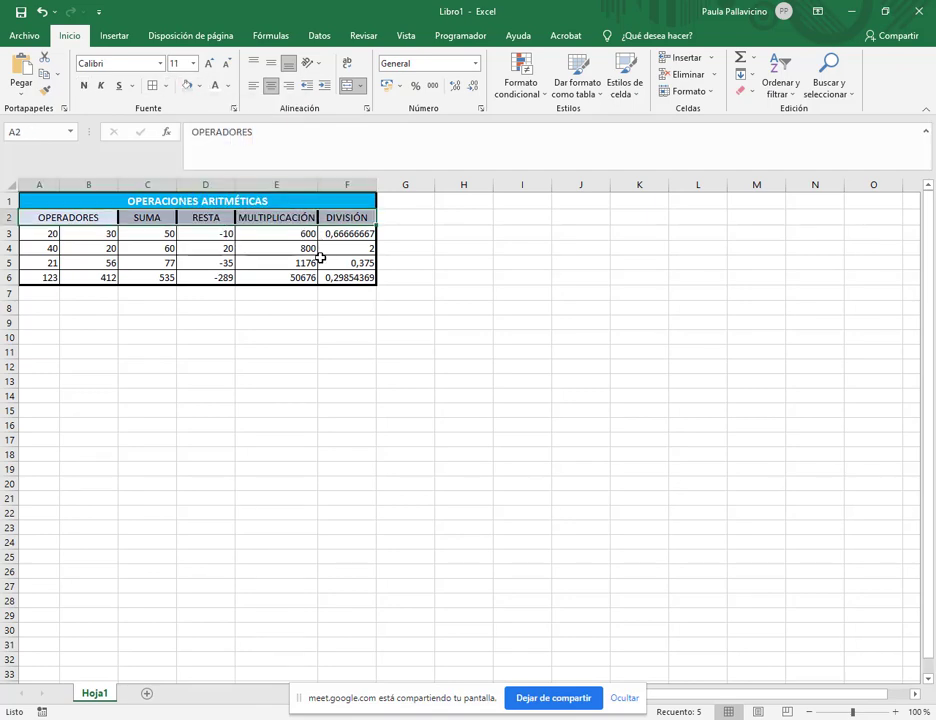
click(328, 261)
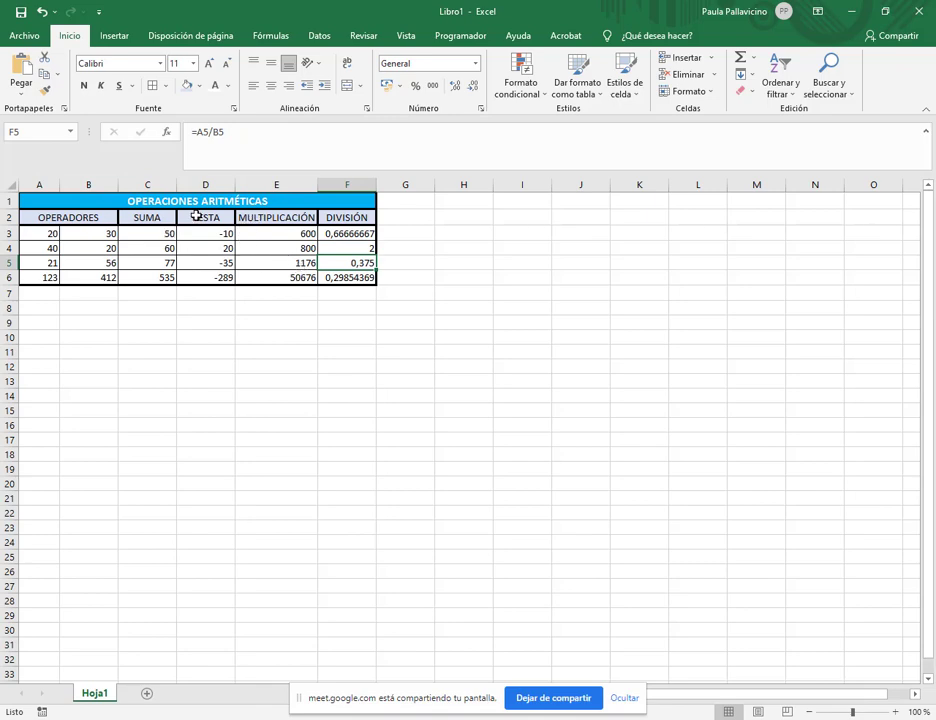
Step: Clear only the formats from the whole operations table A1:F6, keeping its contents
drag(194, 200, 318, 277)
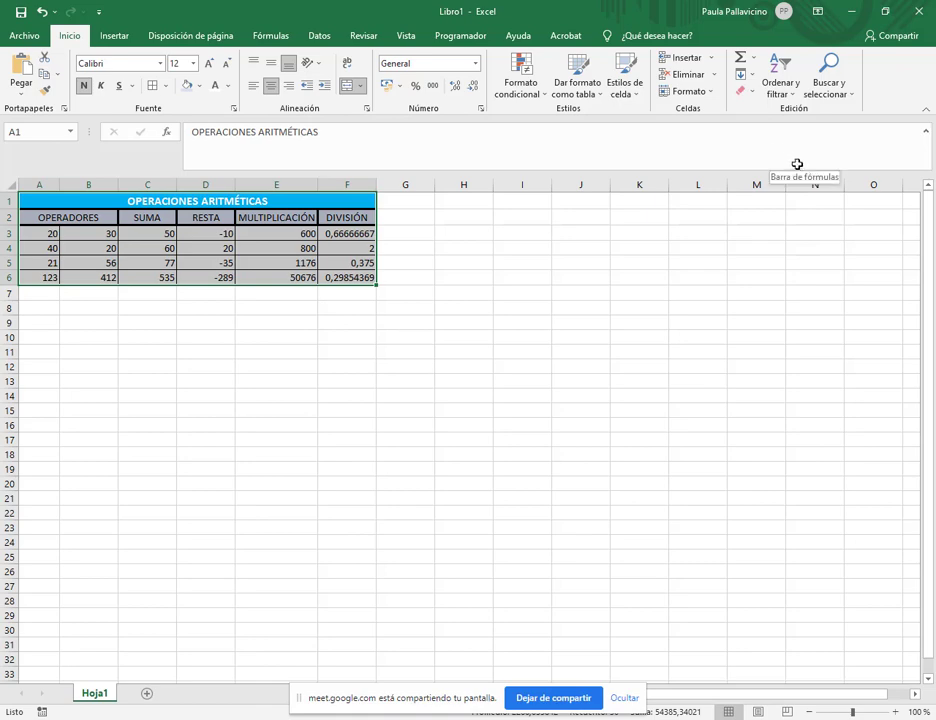
drag(731, 79, 760, 101)
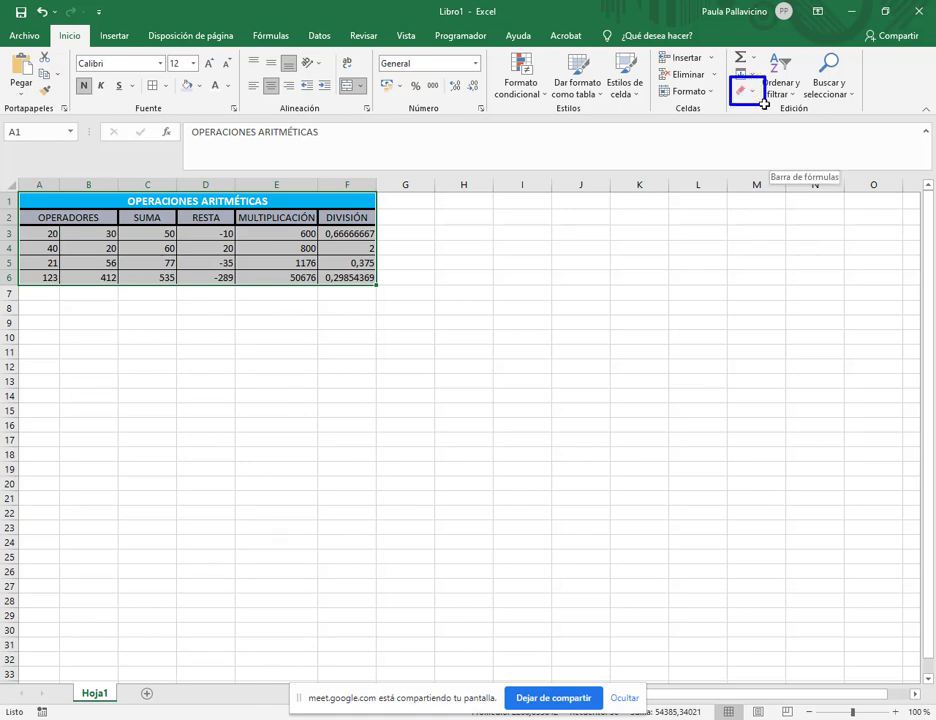
click(748, 90)
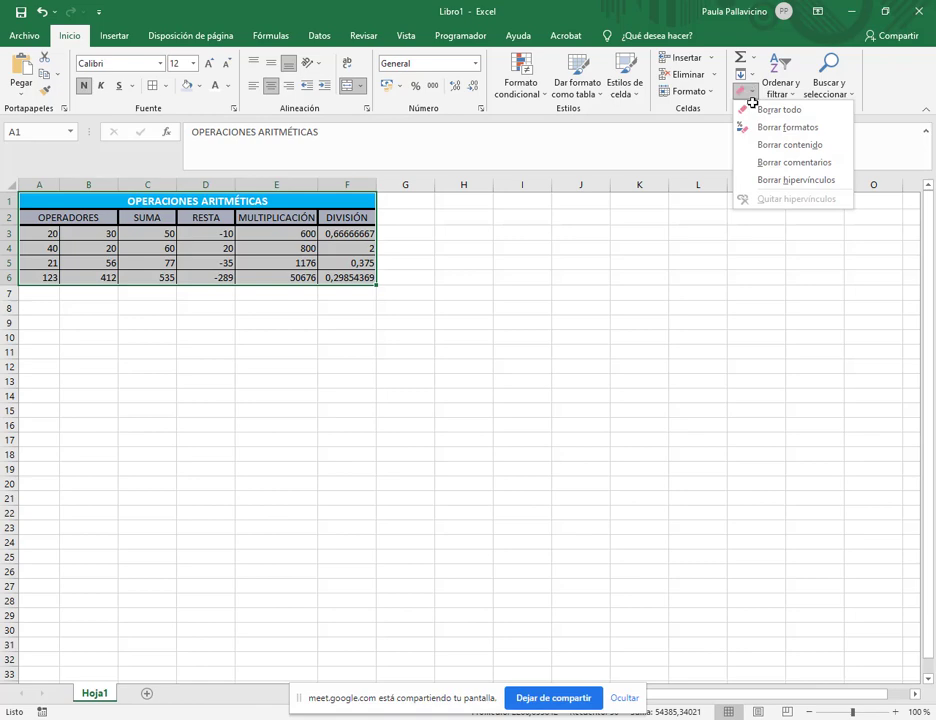
click(763, 126)
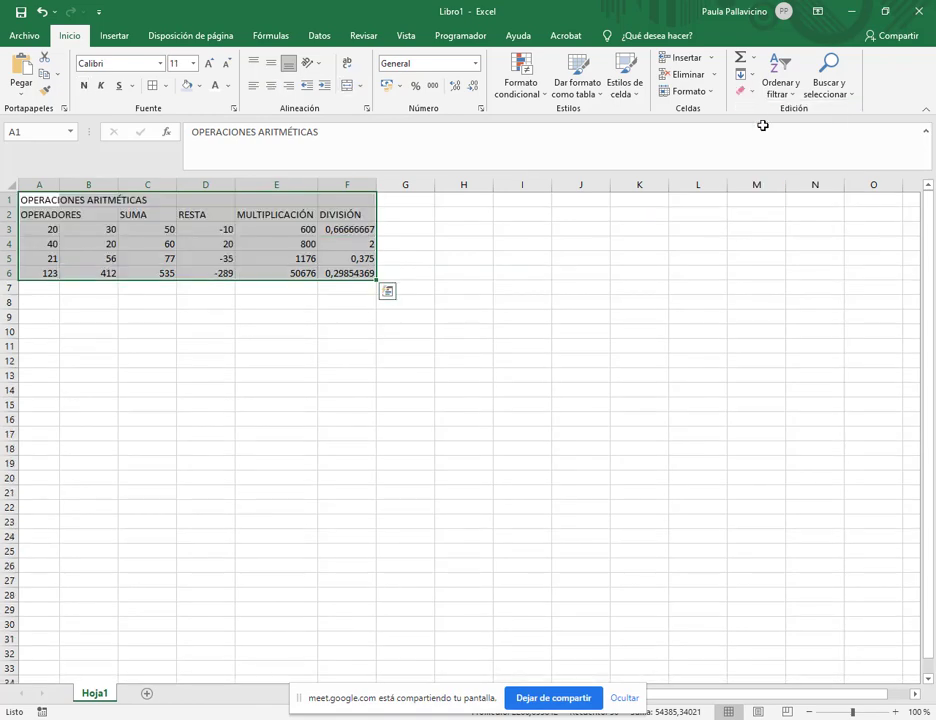
click(276, 360)
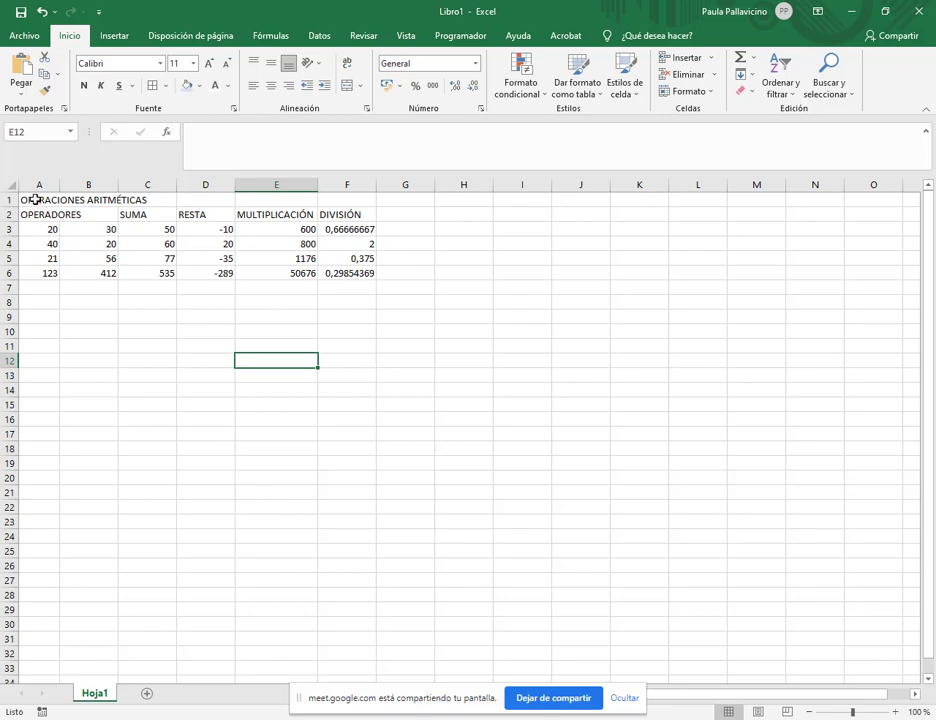
Step: Merge and center the title across A1:F1 and the OPERADORES heading across A2:B2
drag(35, 200, 347, 200)
key(alt+h)
key(m)
key(c)
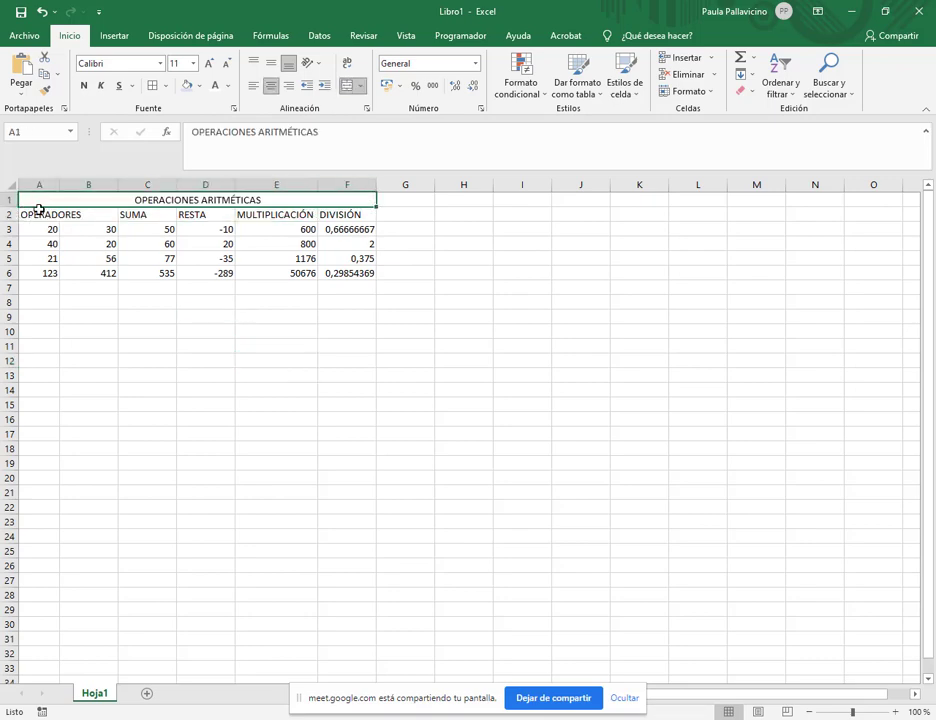
drag(44, 215, 102, 213)
click(347, 86)
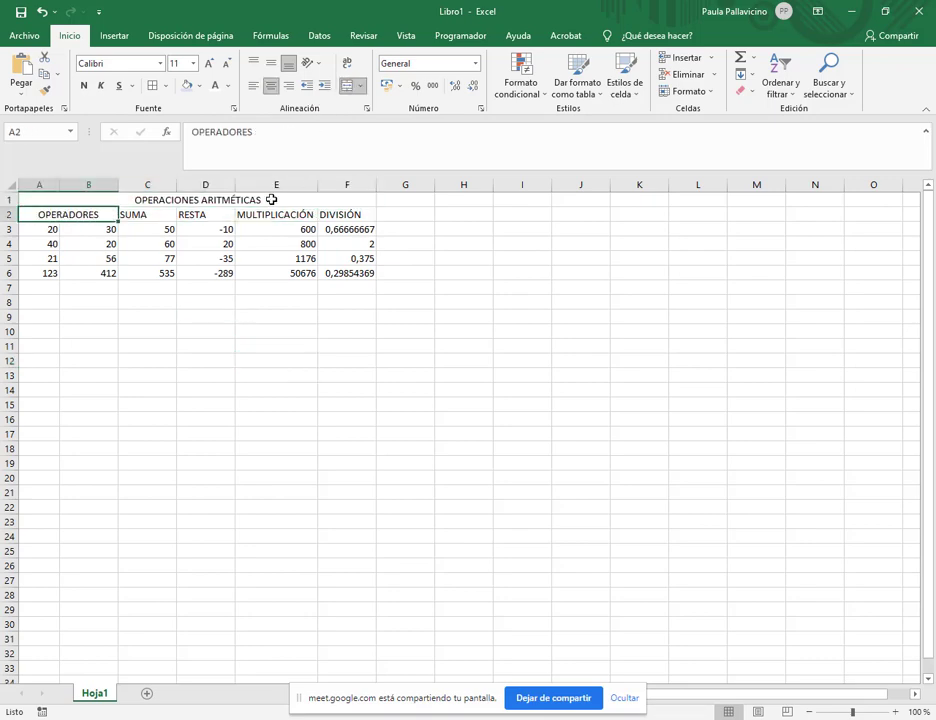
Step: Apply all borders to the unformatted operations table in A1:F6
drag(167, 200, 190, 272)
key(ctrl+1)
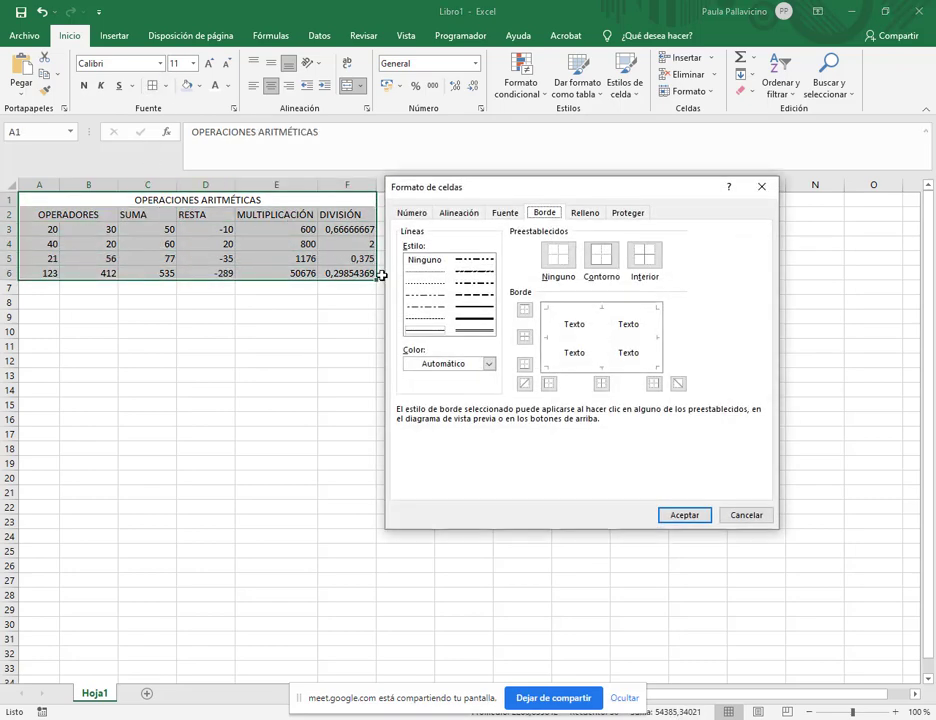
click(768, 514)
click(165, 85)
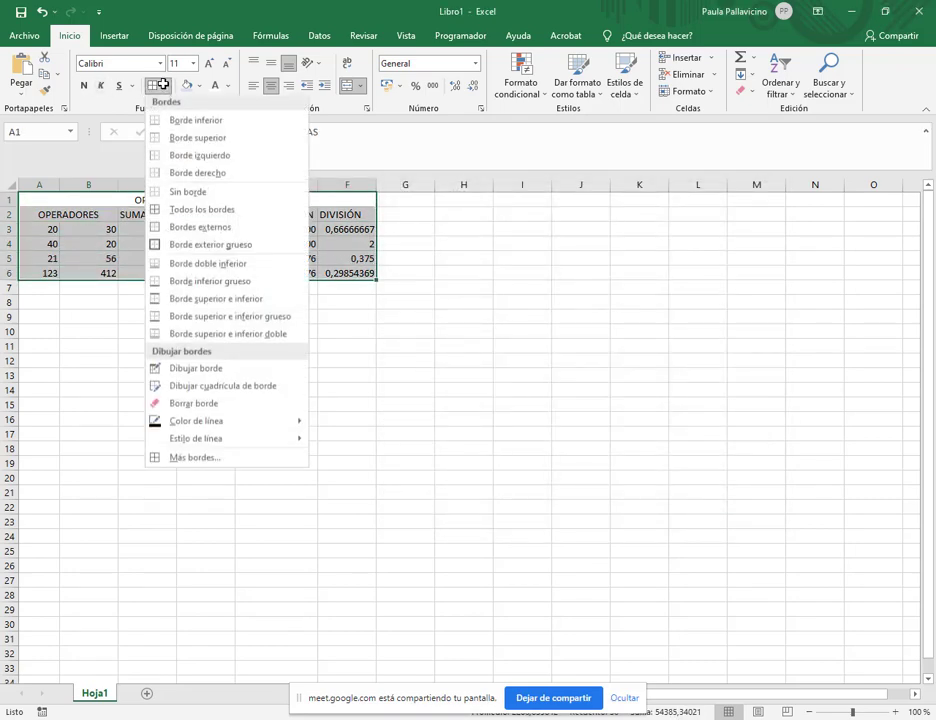
click(192, 207)
click(184, 215)
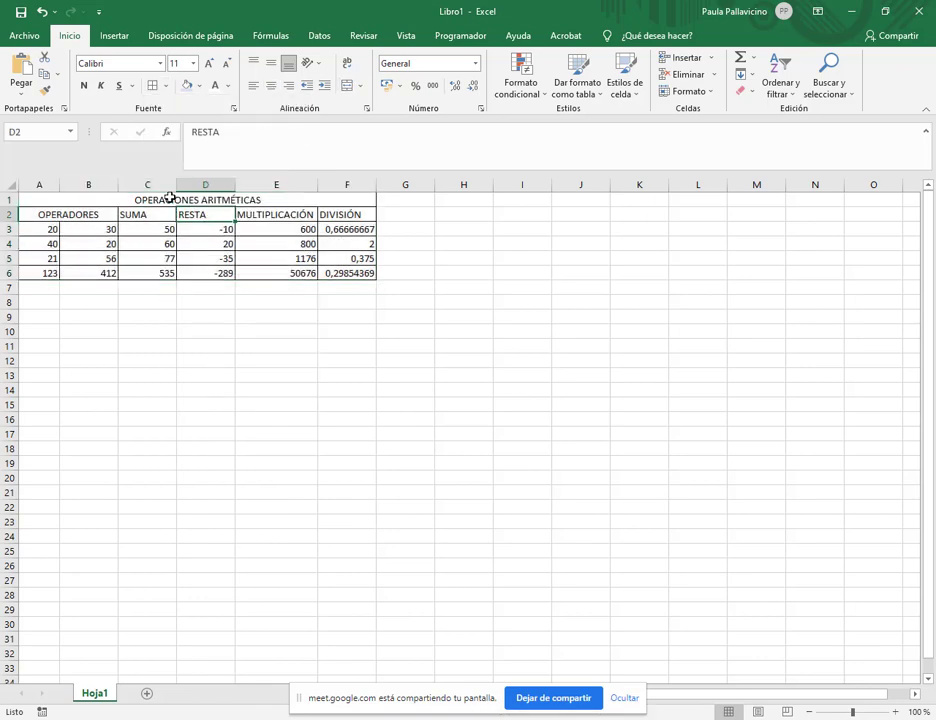
Step: Fill the title and header rows A1:F2 with light blue, make them bold, and enlarge the title's font by one size
click(167, 197)
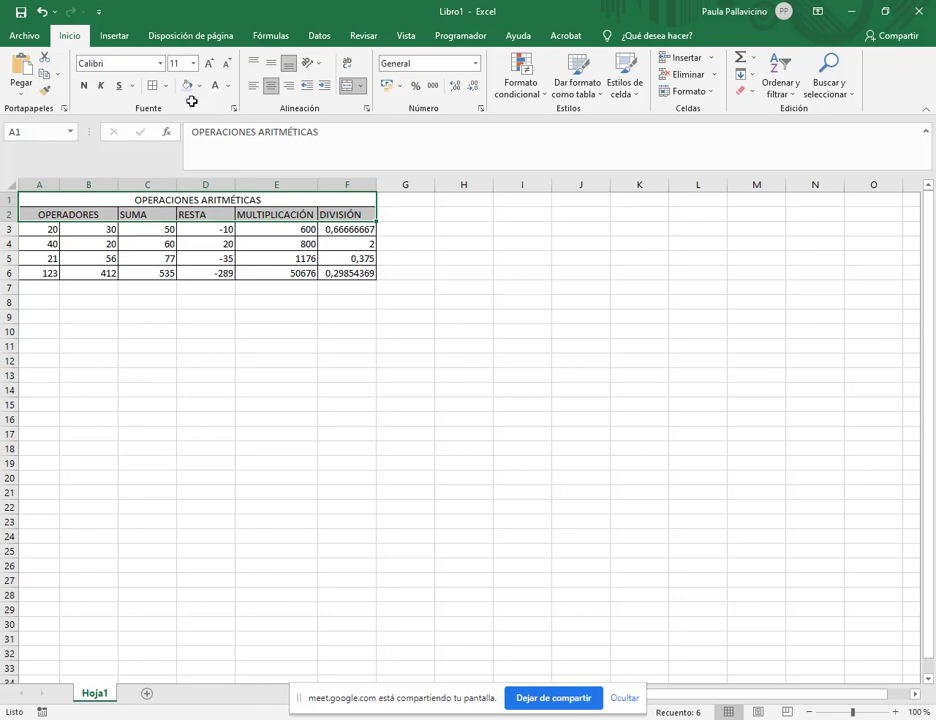
click(187, 85)
click(84, 85)
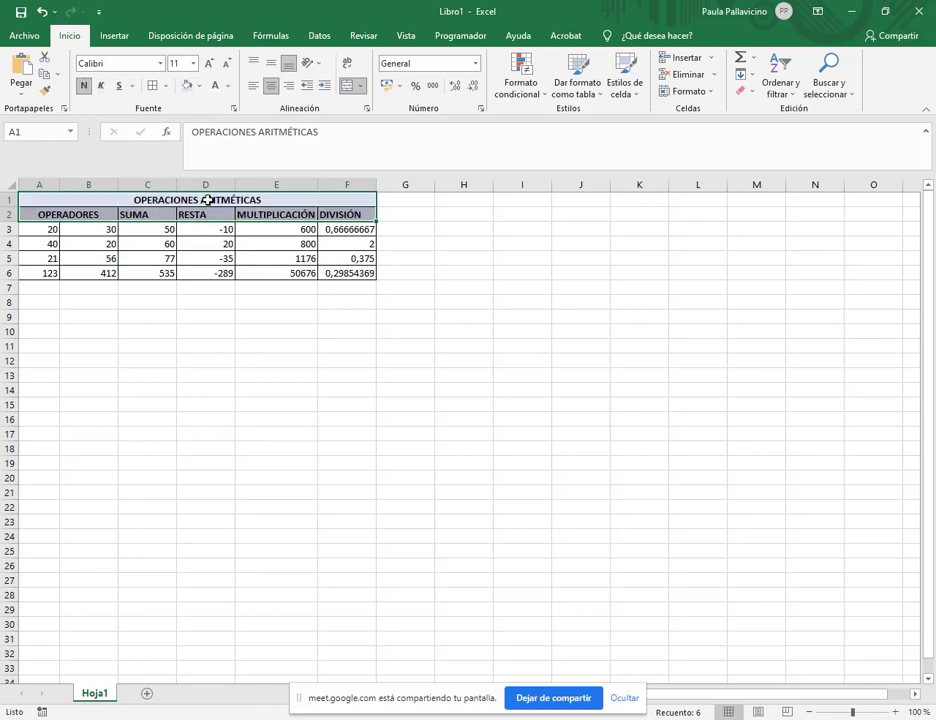
click(208, 63)
Step: Center the headings in the header row A2:F2 horizontally
drag(342, 217, 45, 215)
click(271, 86)
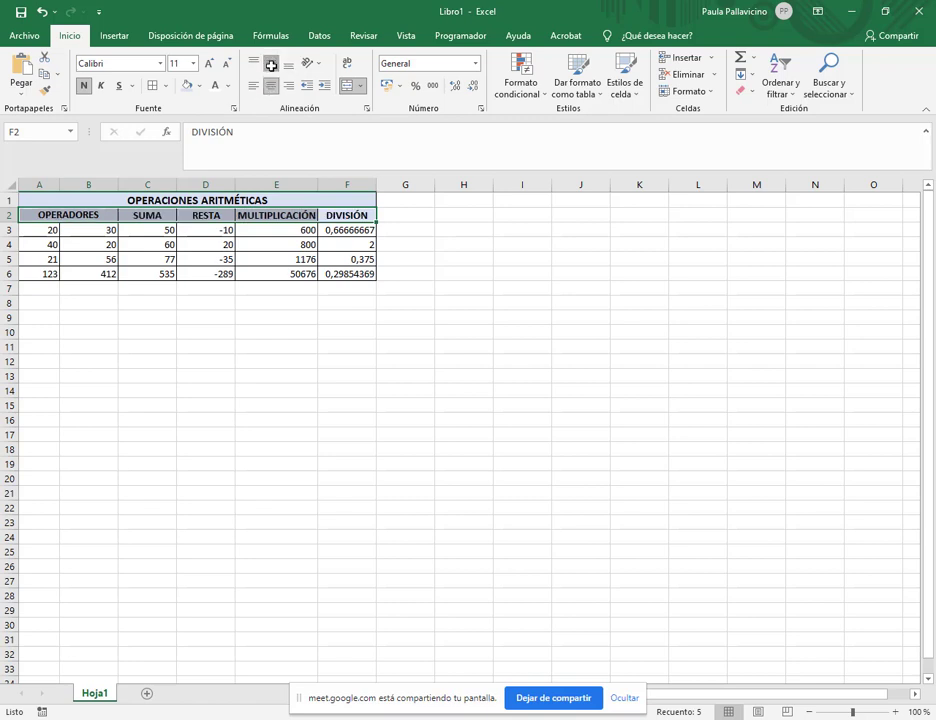
click(410, 246)
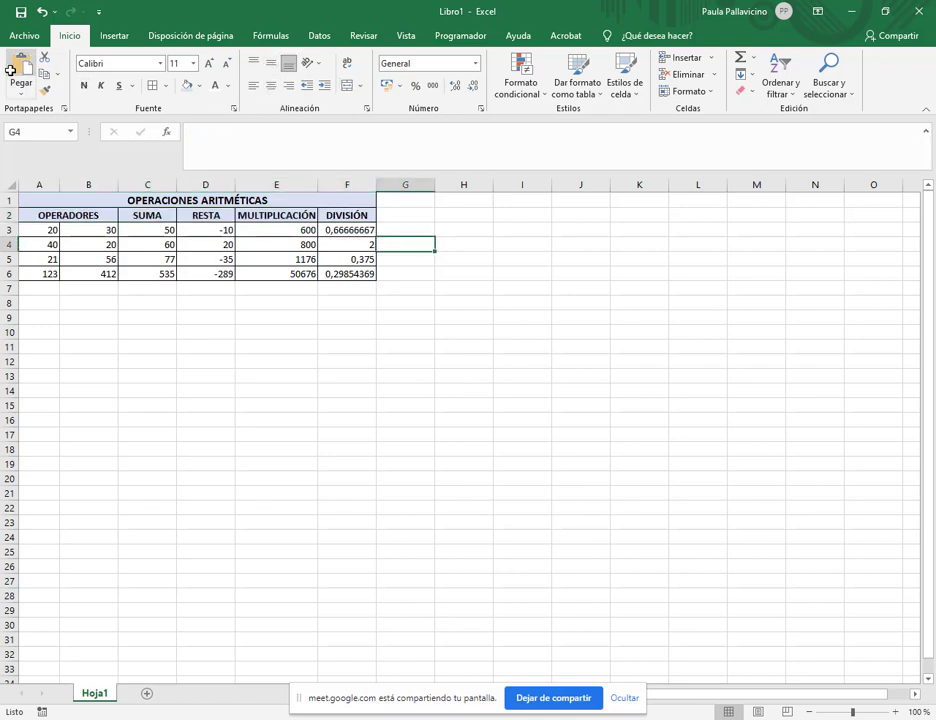
Step: Check the formatted operations table in the print preview and return to the sheet
click(23, 36)
click(29, 338)
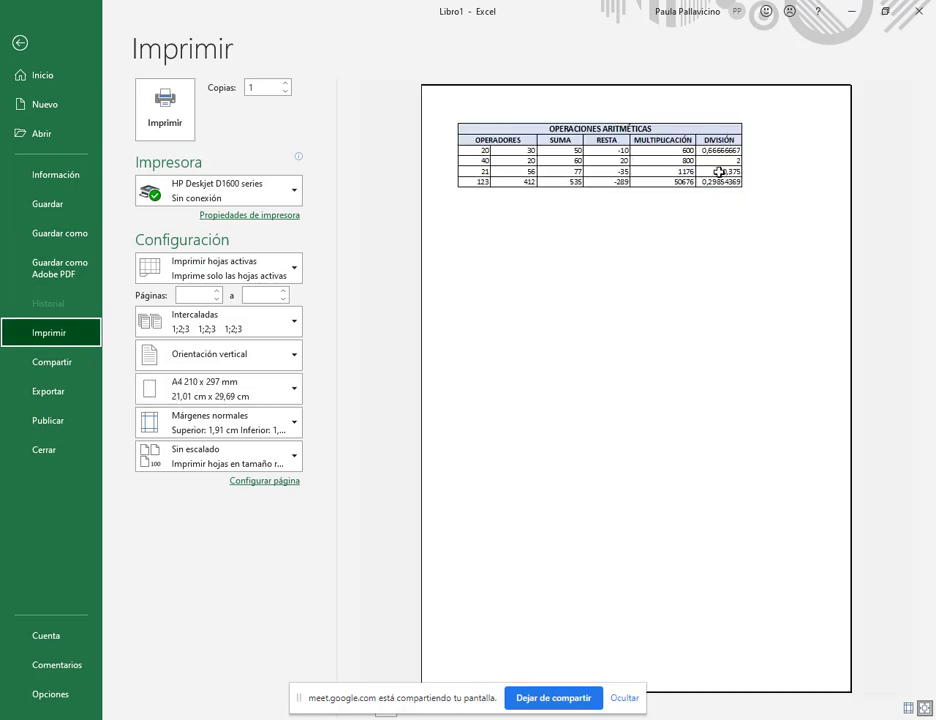
click(19, 43)
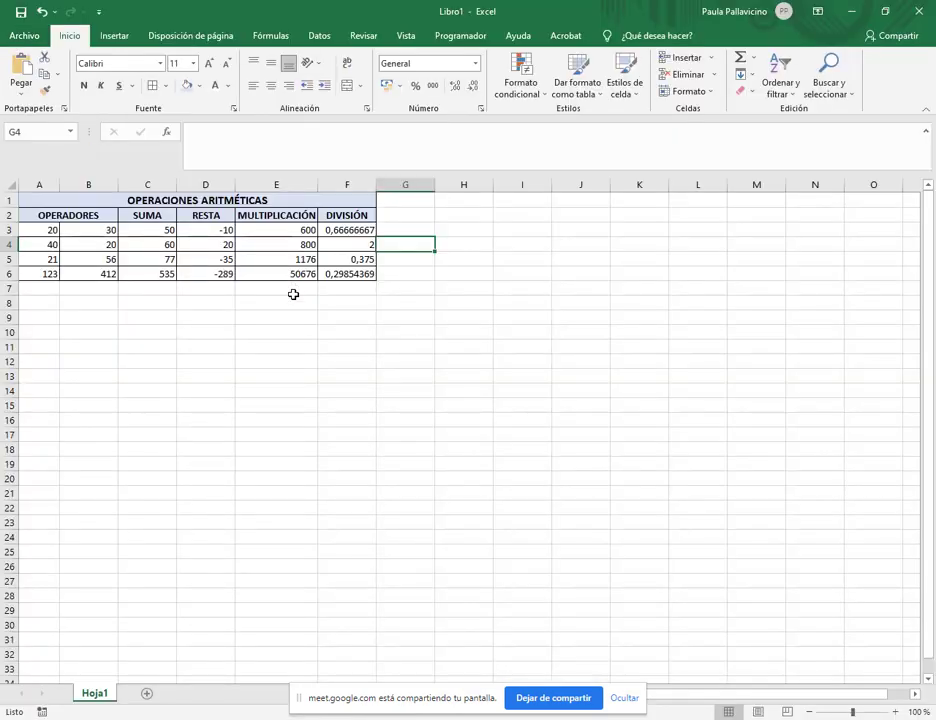
click(276, 361)
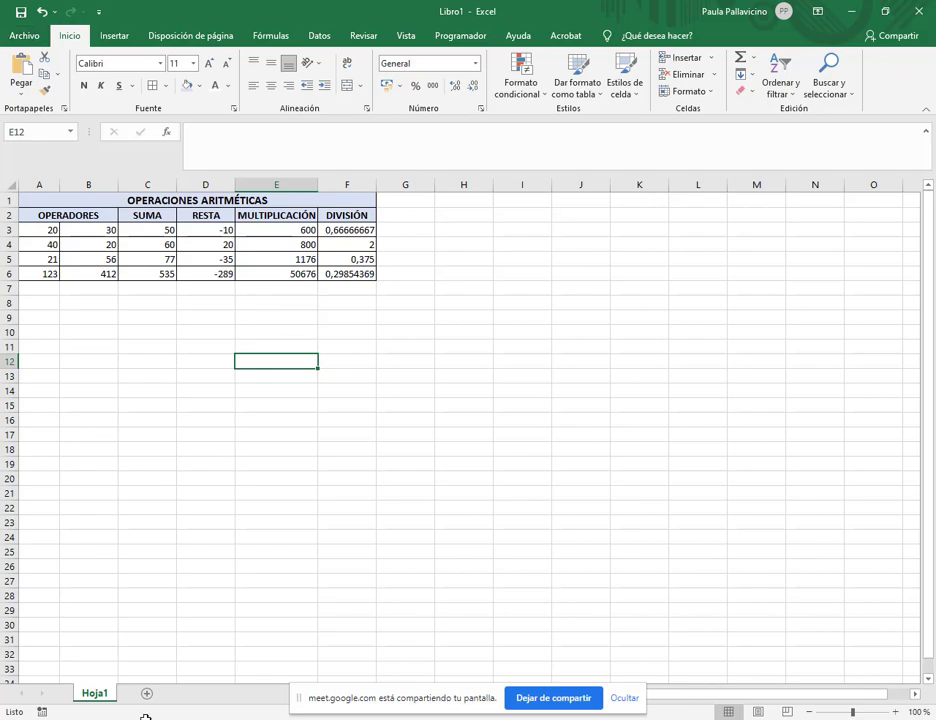
Step: Switch to the PDF manual to review the PRÁCTICA N° 11: FÓRMULAS exercise, and return to the Excel sheet
key(alt+Tab)
drag(437, 182, 541, 180)
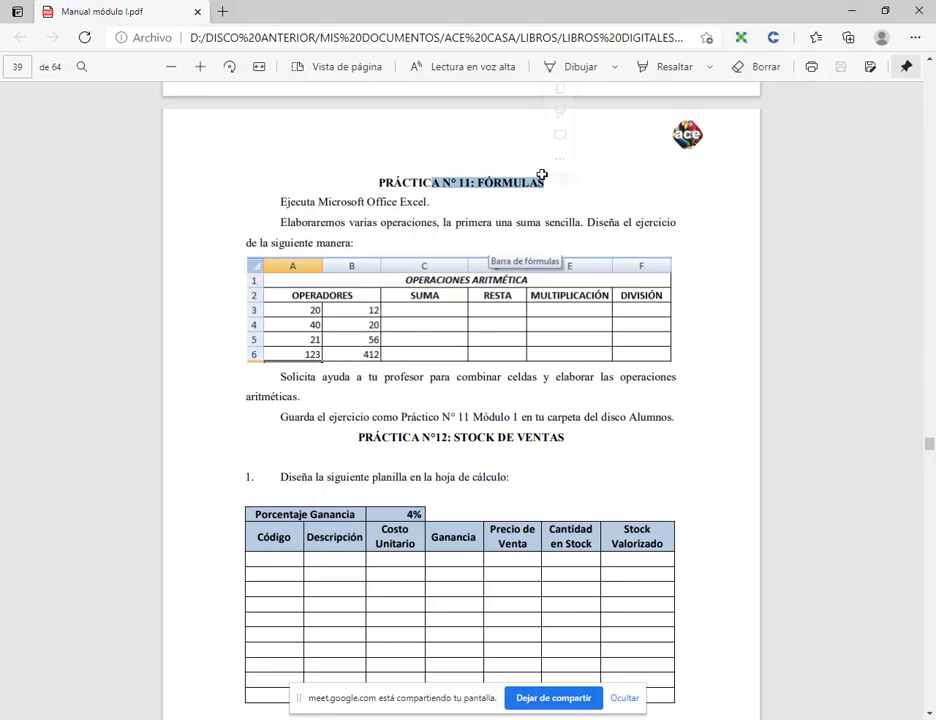
click(431, 236)
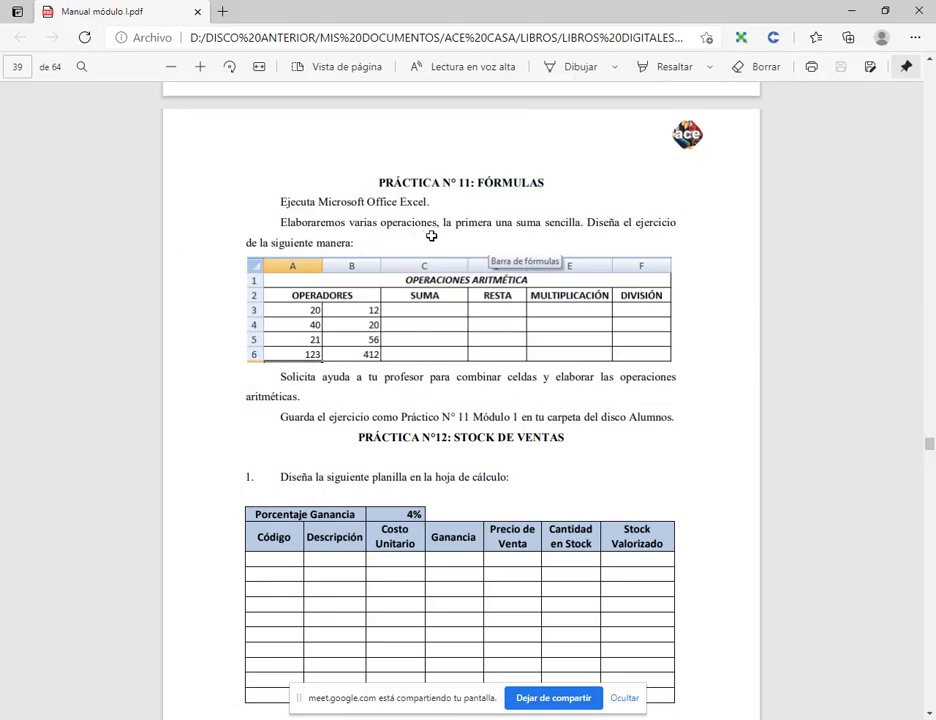
click(160, 715)
click(160, 715)
click(275, 653)
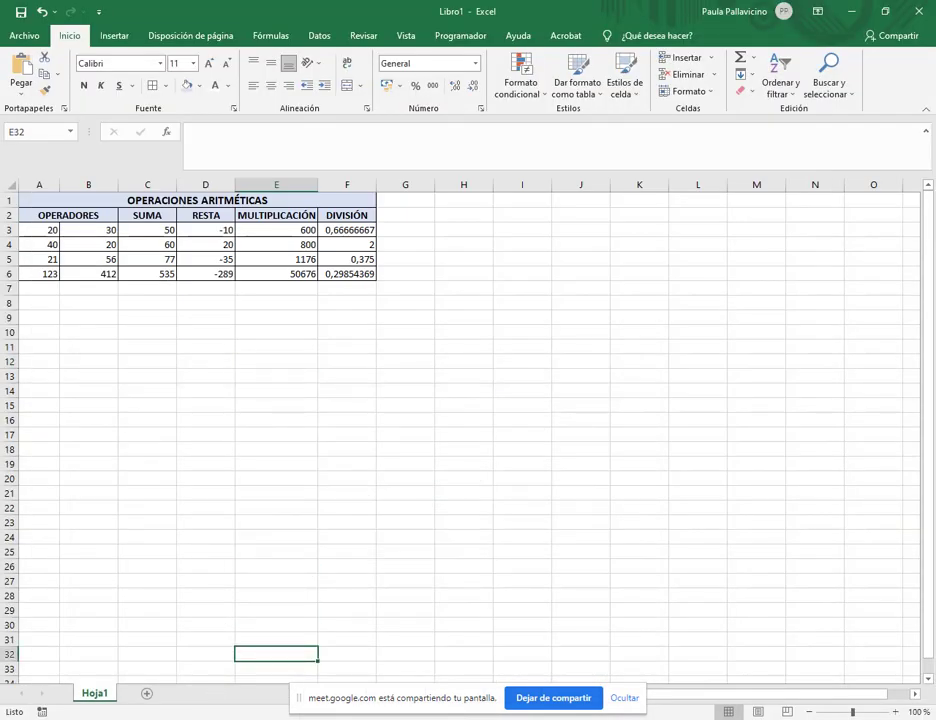
Step: Switch to the PDF manual and examine the PRÁCTICA N°12: STOCK DE VENTAS table and its instructions
click(108, 668)
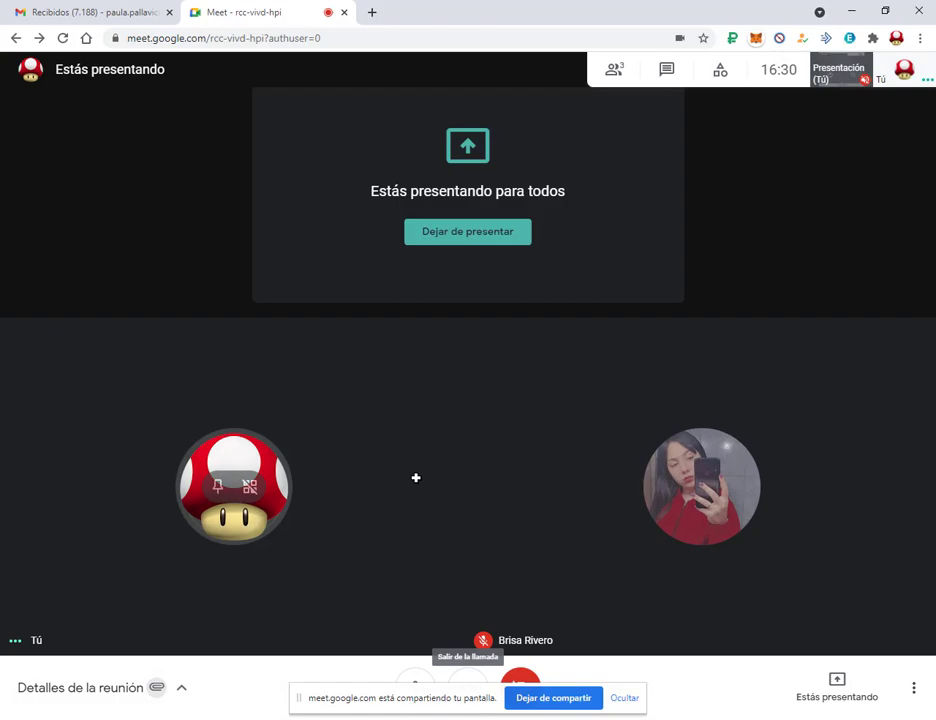
click(160, 715)
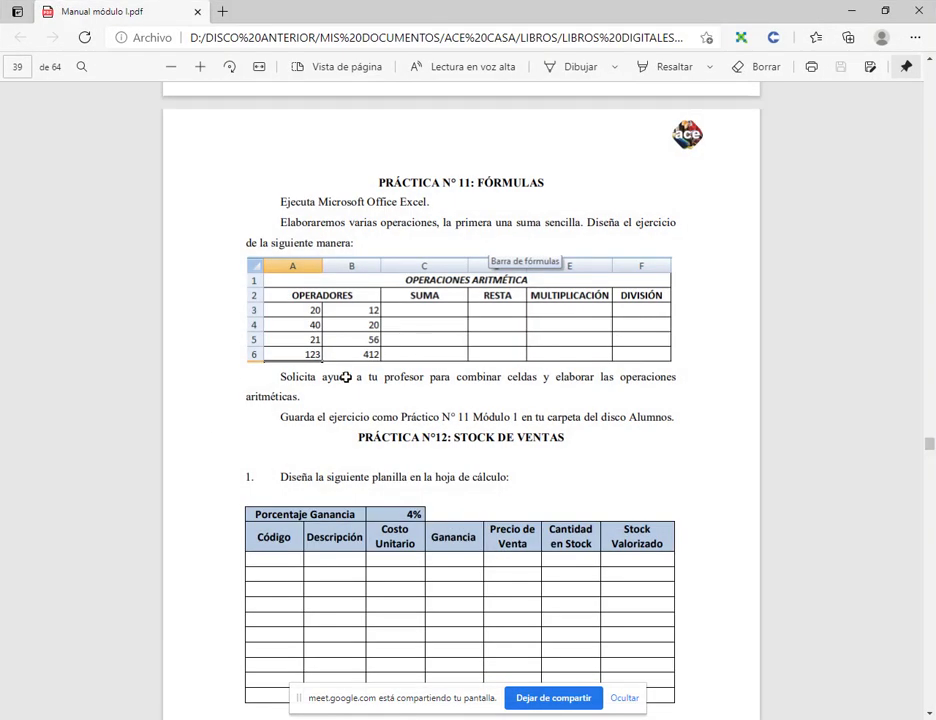
scroll(400, 390, down, 3)
scroll(539, 407, down, 2)
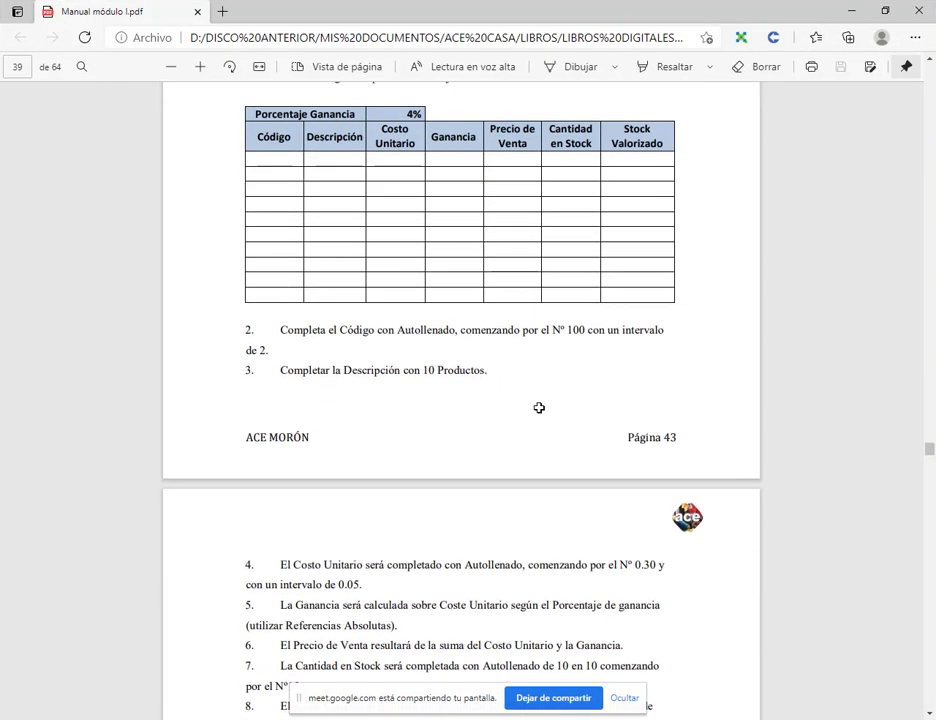
scroll(545, 390, up, 2)
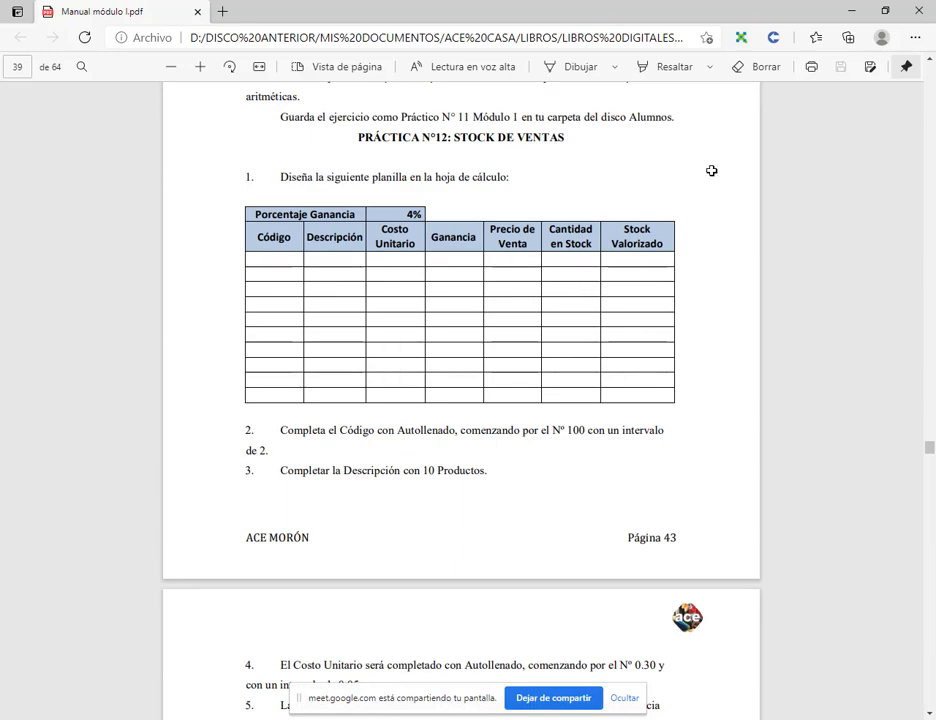
scroll(711, 171, down, 2)
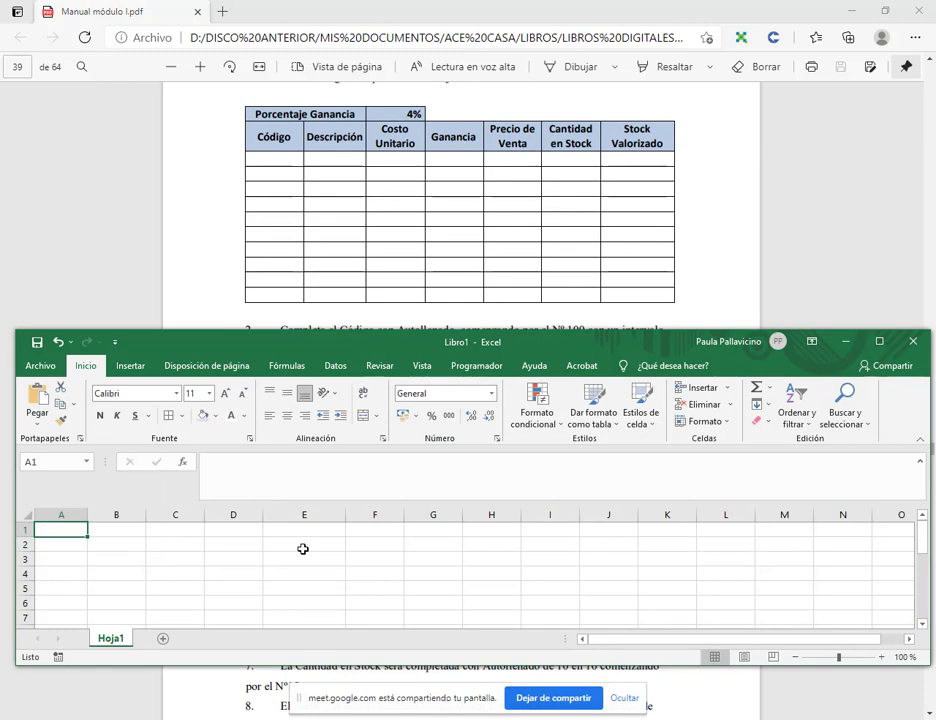
Step: Enter PORCENTAJE GANANCIA in A1 and 4% in C1 of the empty Excel sheet
text(pORCE)
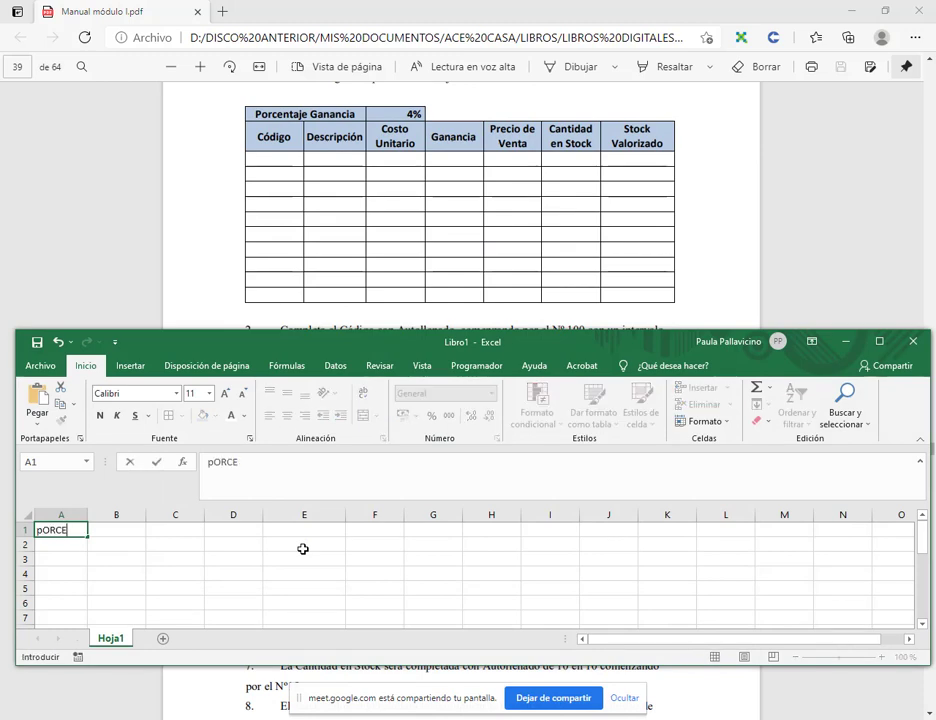
key(BackSpace)
key(BackSpace)
key(BackSpace)
key(BackSpace)
key(BackSpace)
text(PORCENTAJE GAN)
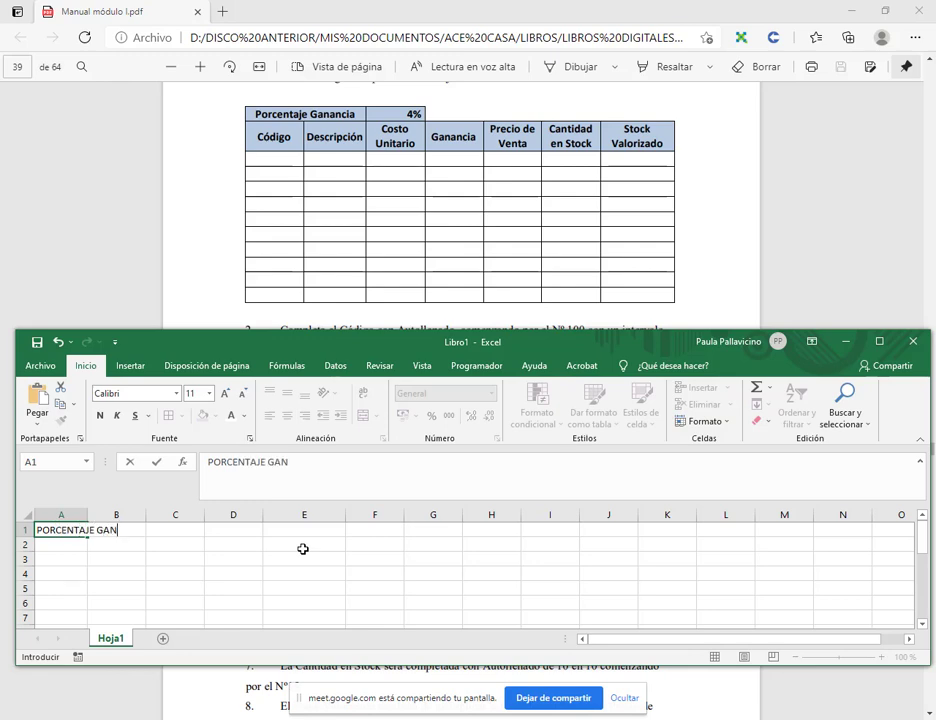
text(ANCIA)
key(Tab)
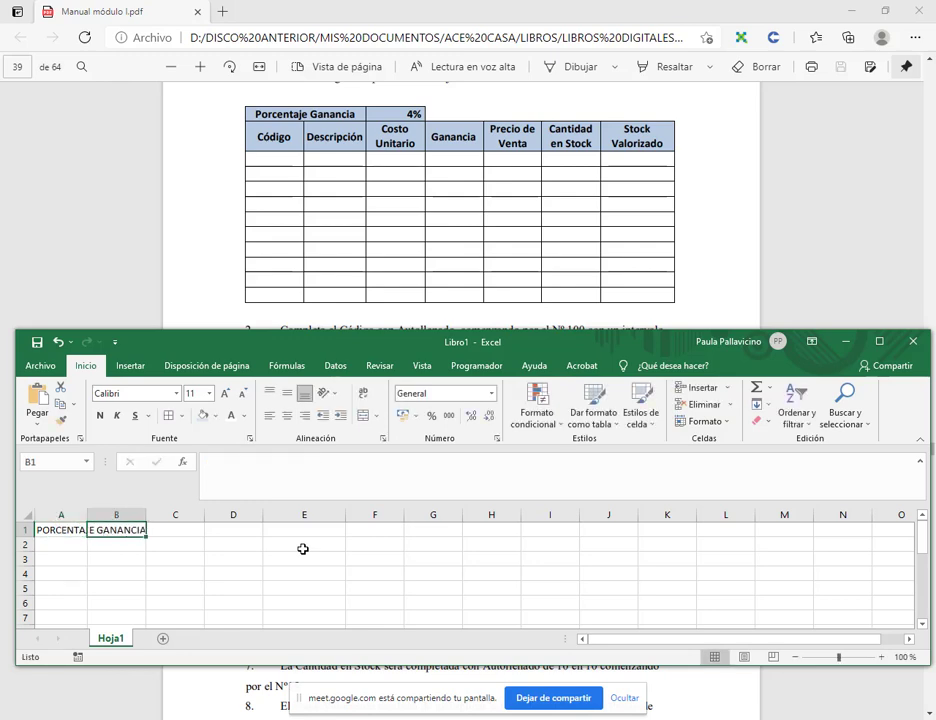
key(Tab)
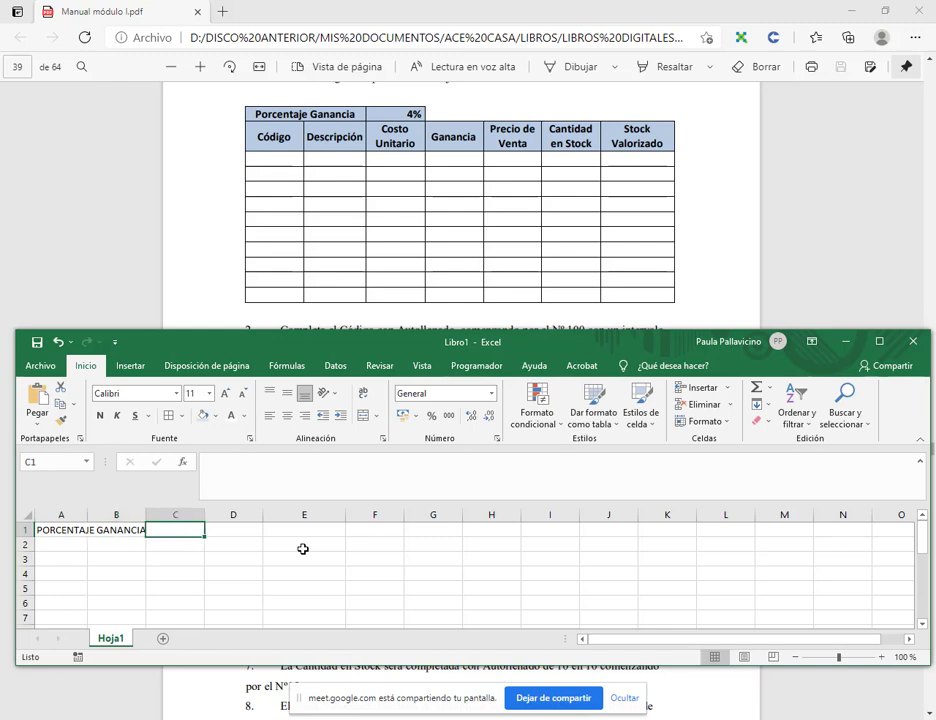
text(4)
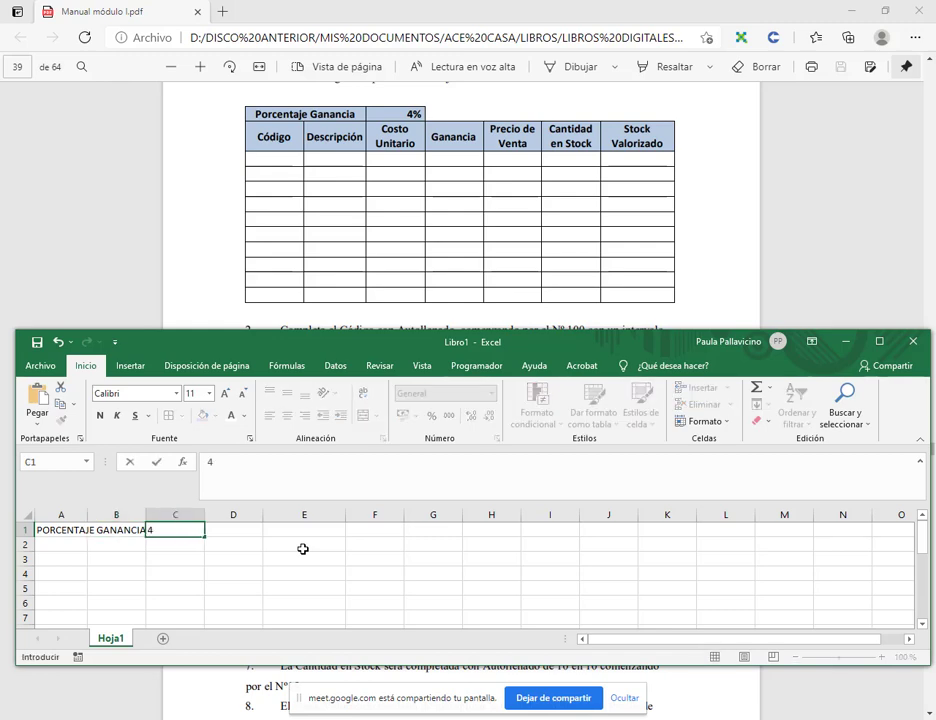
key(Return)
Step: Enter the headings CÓDIGO, DESCRIPCIÓN and COSTO UNITARIO in cells A2 to C2
key(Left)
key(Left)
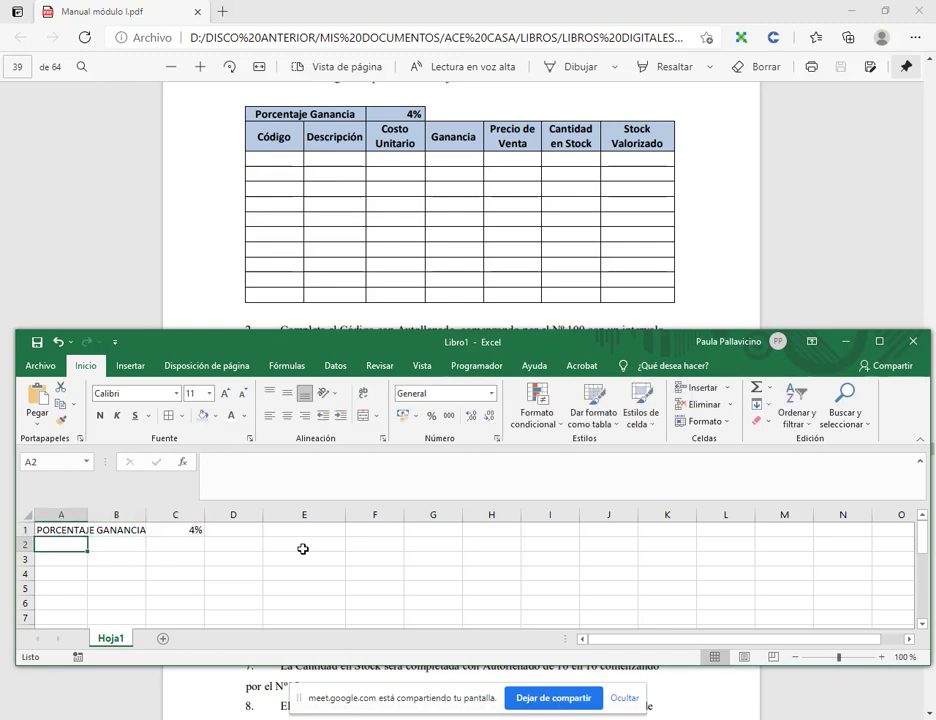
text(CÓDIGO)
key(Tab)
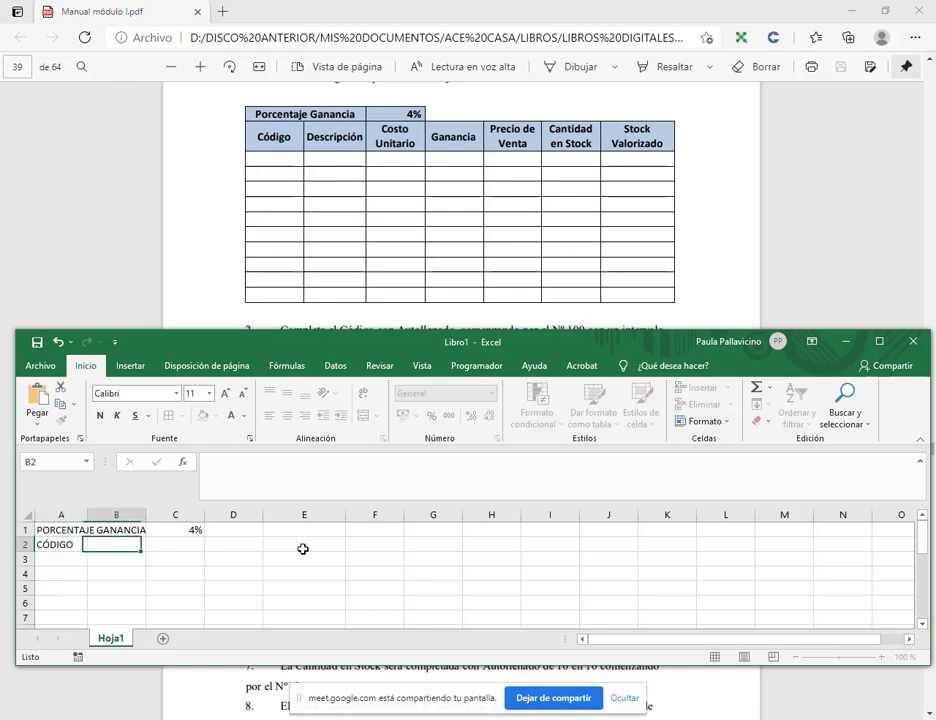
text(DESCRIPCIÓ)
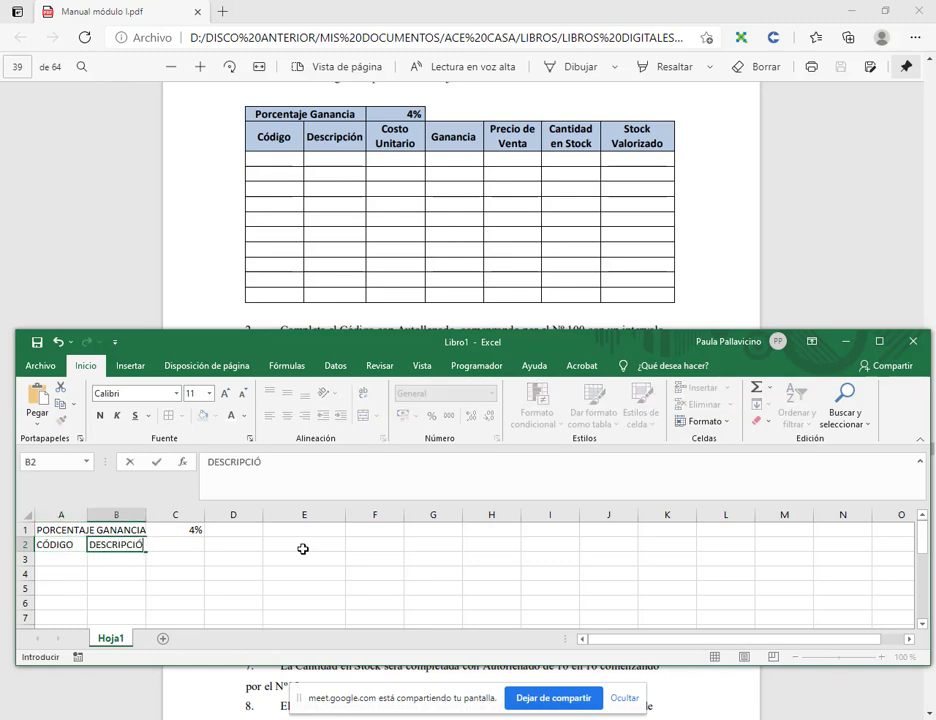
key(Tab)
text(COS)
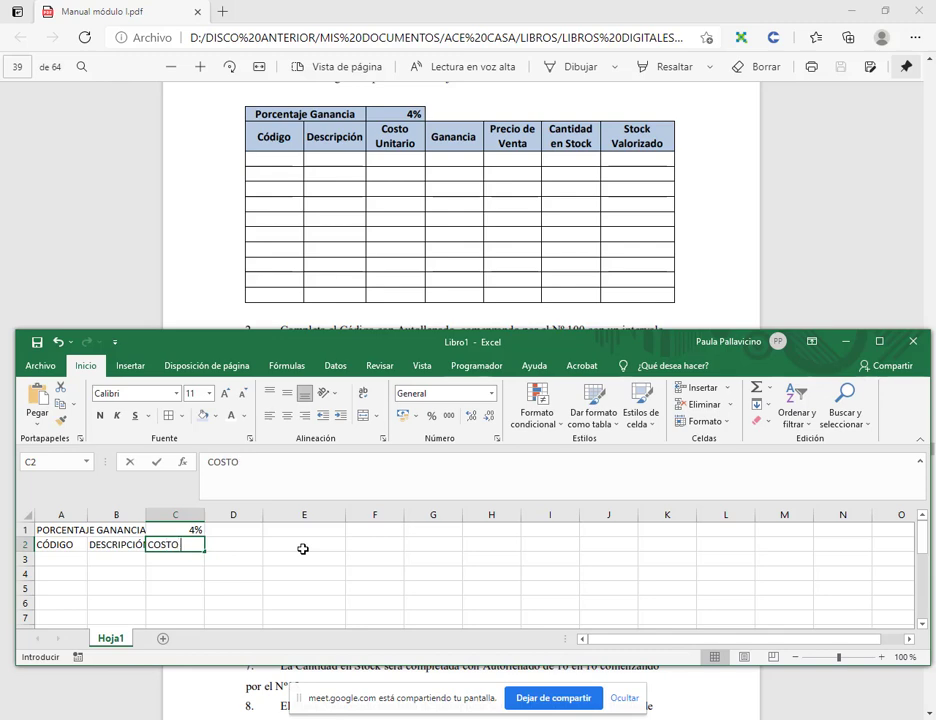
text(TO UNITARIO)
key(Tab)
Step: Enter the headings GANANCIA in D2 and PRECIO DE VENTA in E2
text(GANAN)
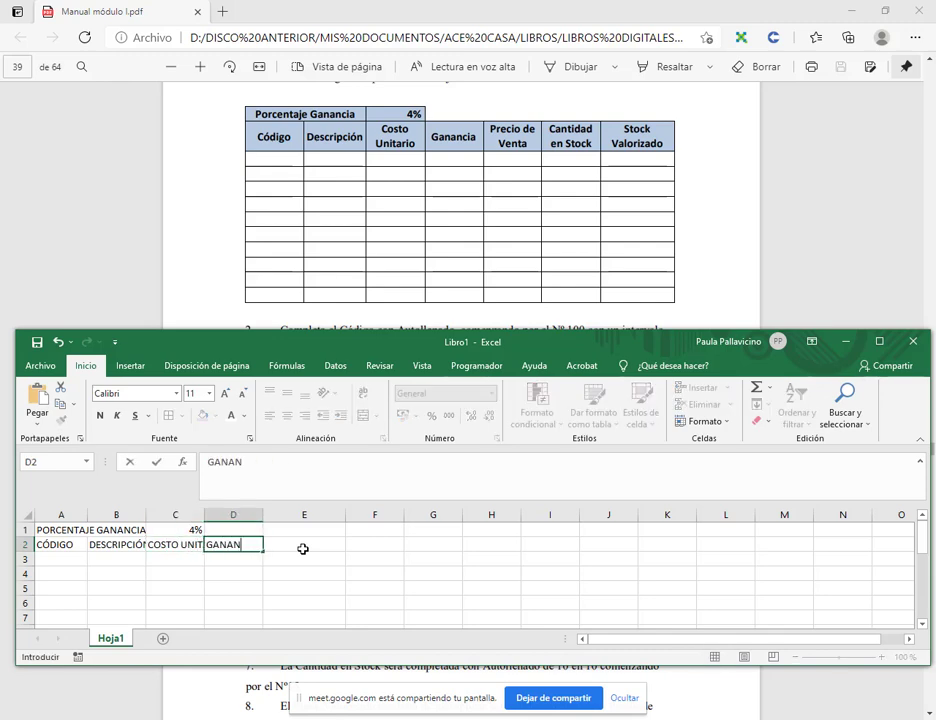
text(CIA)
key(Tab)
text(PRECIO D)
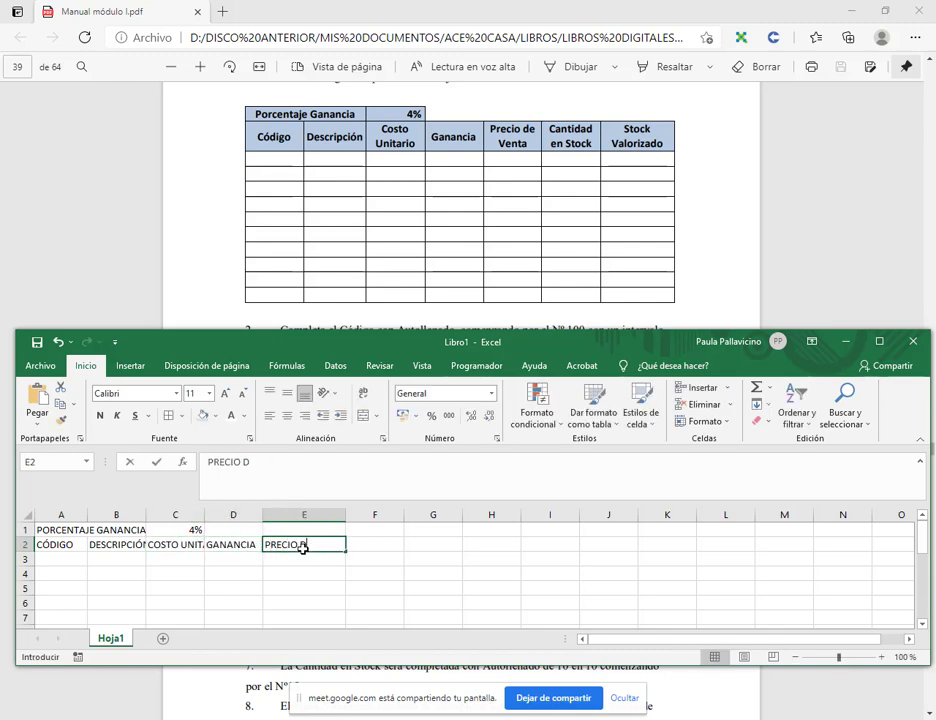
text(E VENTA)
key(Tab)
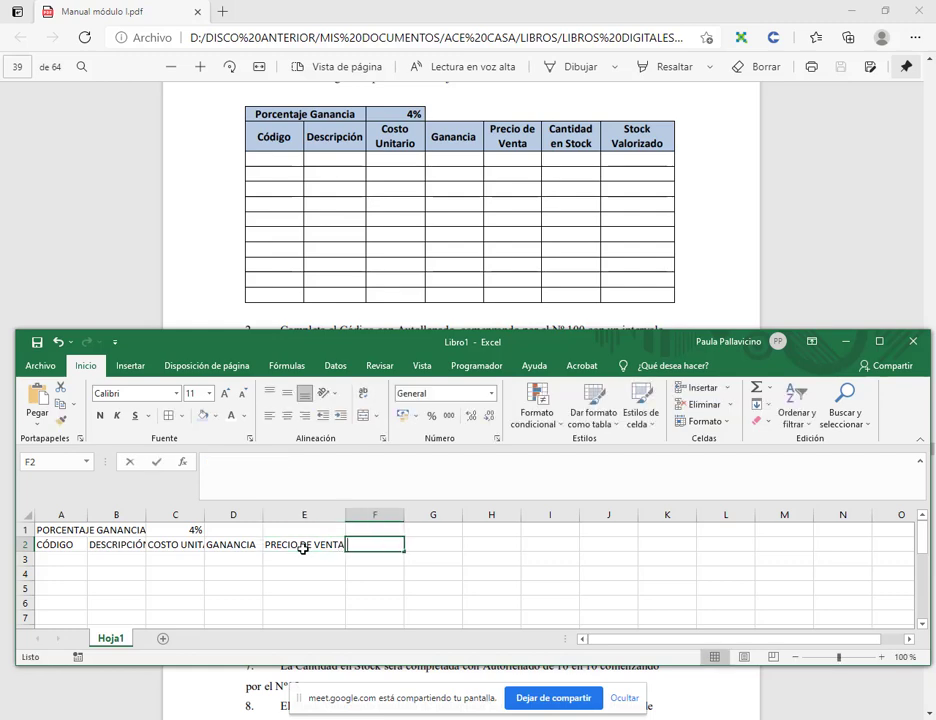
Step: Enter the headings CANTIDAD EN STOCK in F2 and STOCK VALORIZADO in G2
text(CANTIDAD EN STOCK)
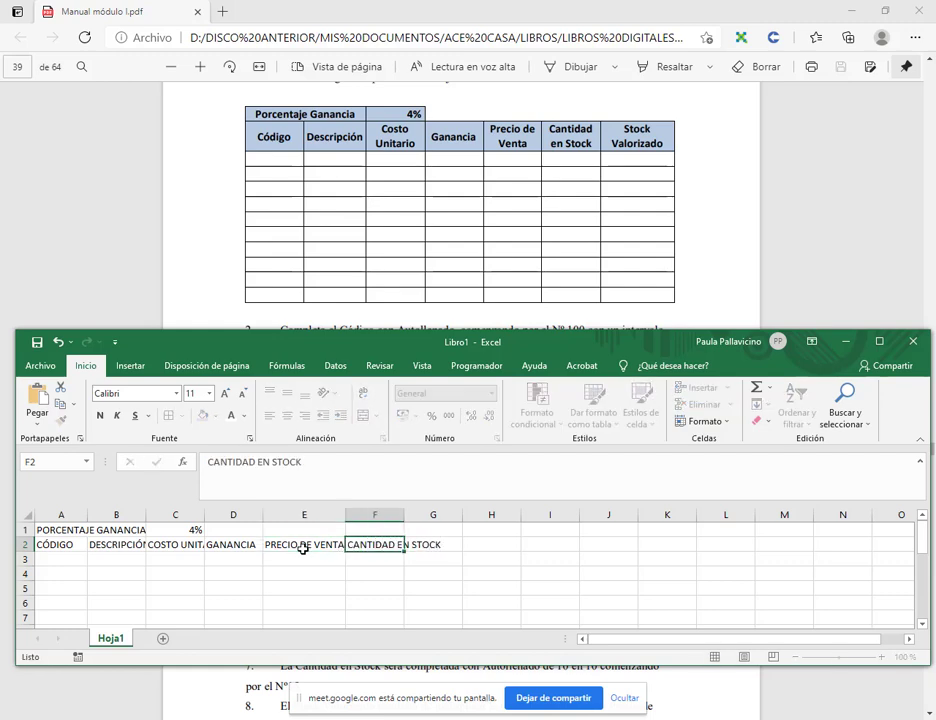
key(Tab)
text(STO)
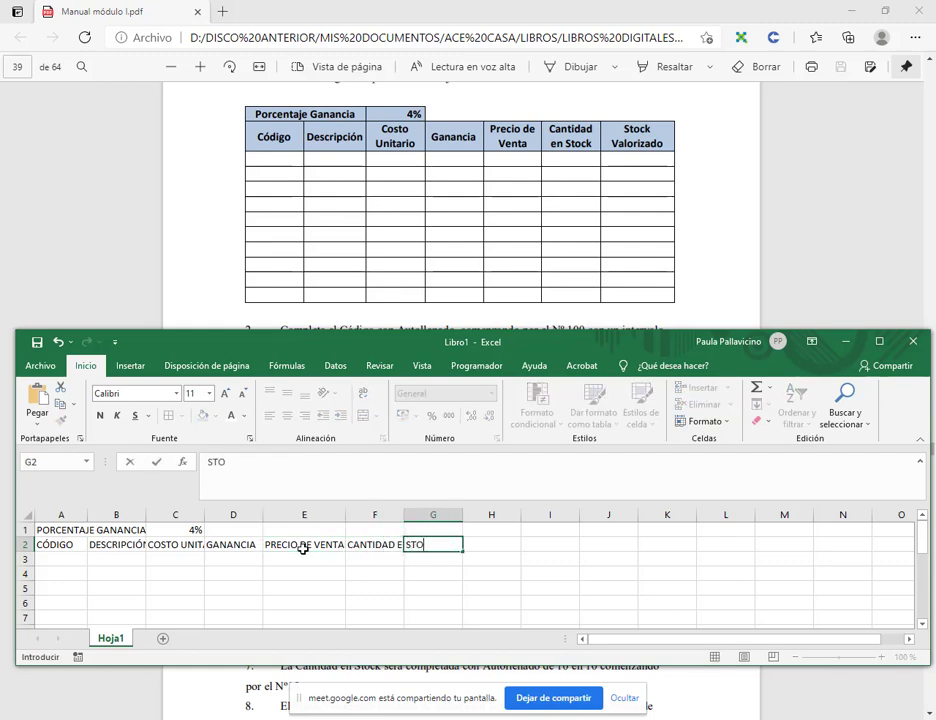
text(CK VALORIZADO)
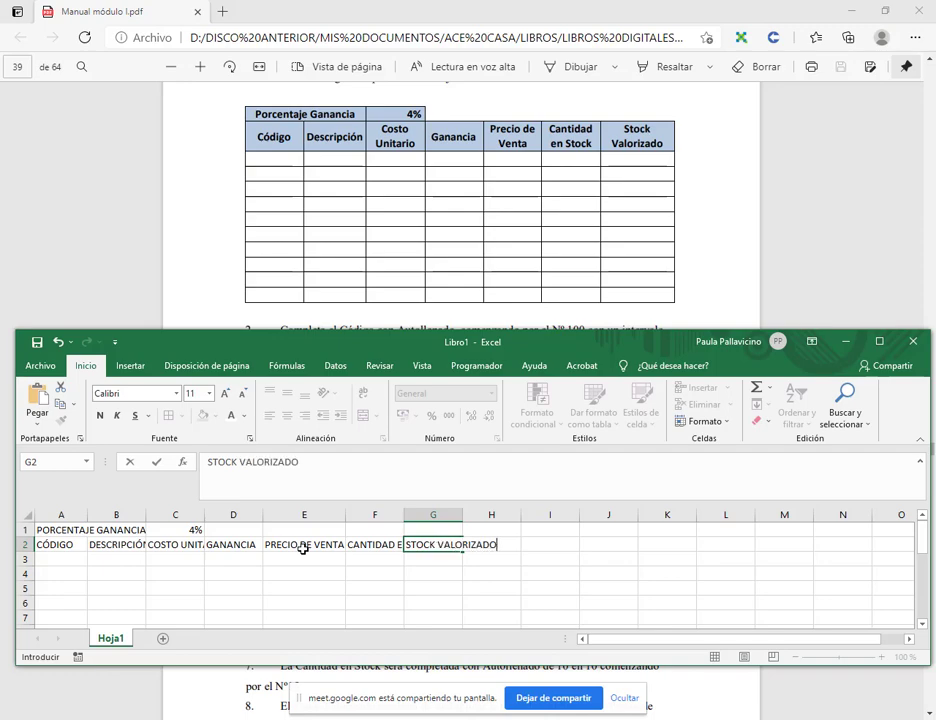
key(Return)
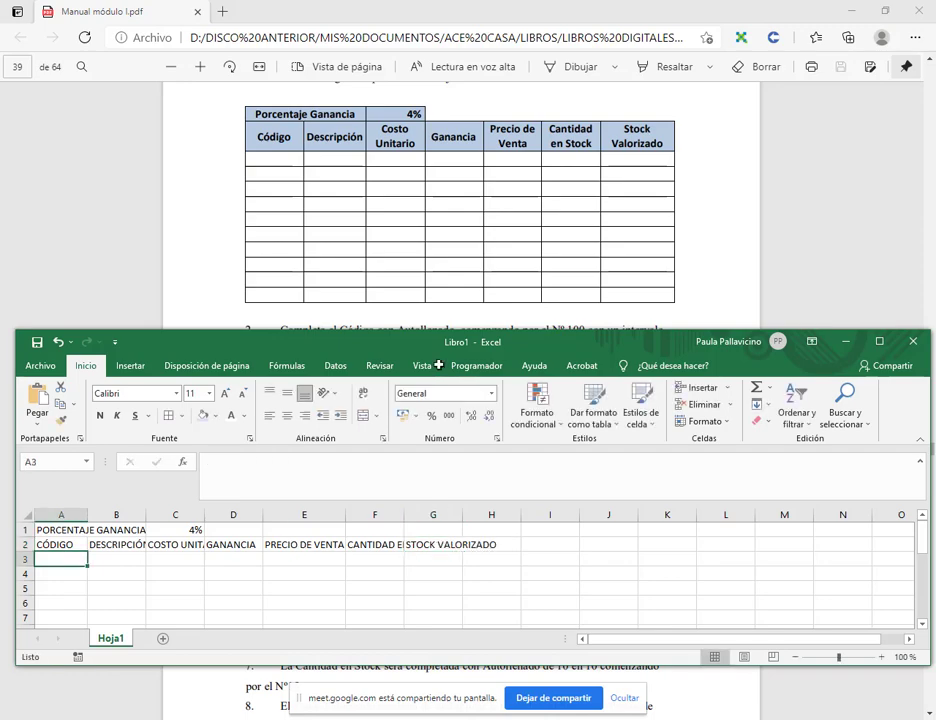
Step: Maximize the workbook window and wrap the text of the headings in A2:G2
drag(490, 330, 586, 232)
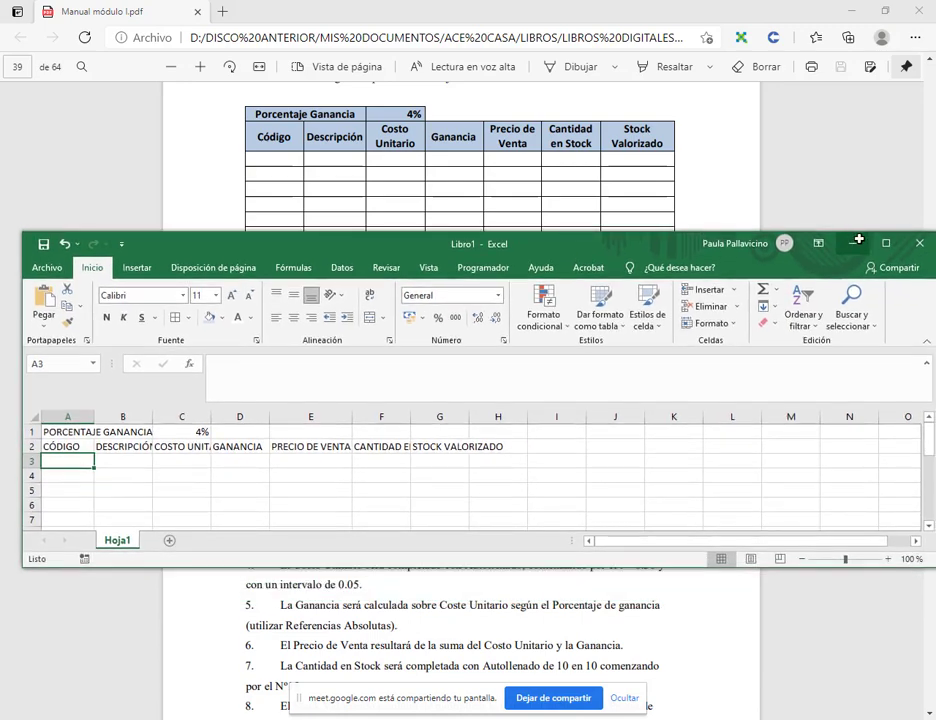
double_click(646, 240)
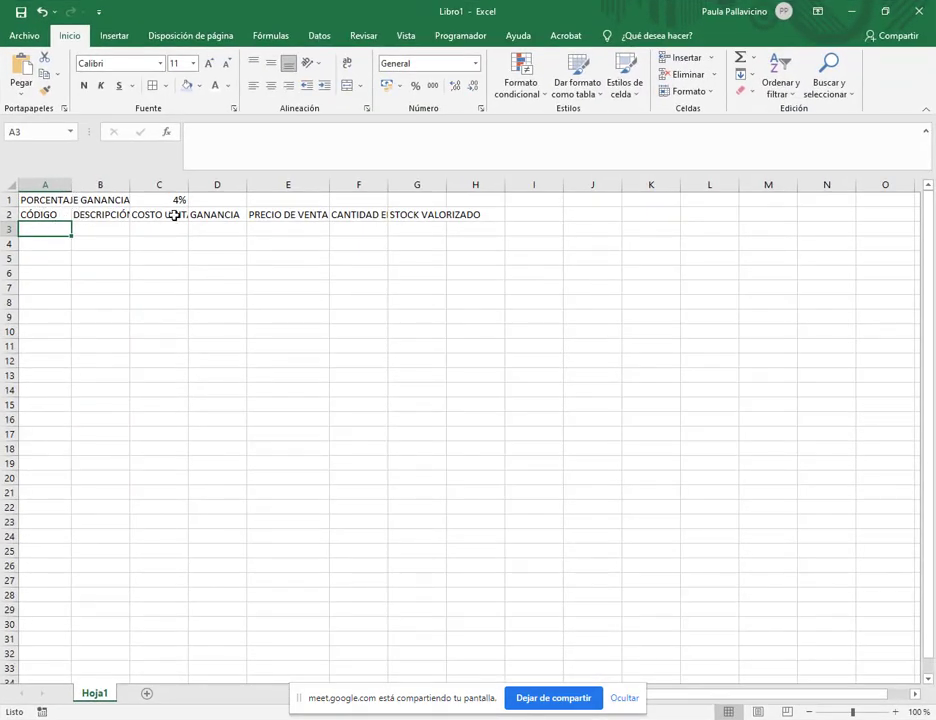
click(103, 214)
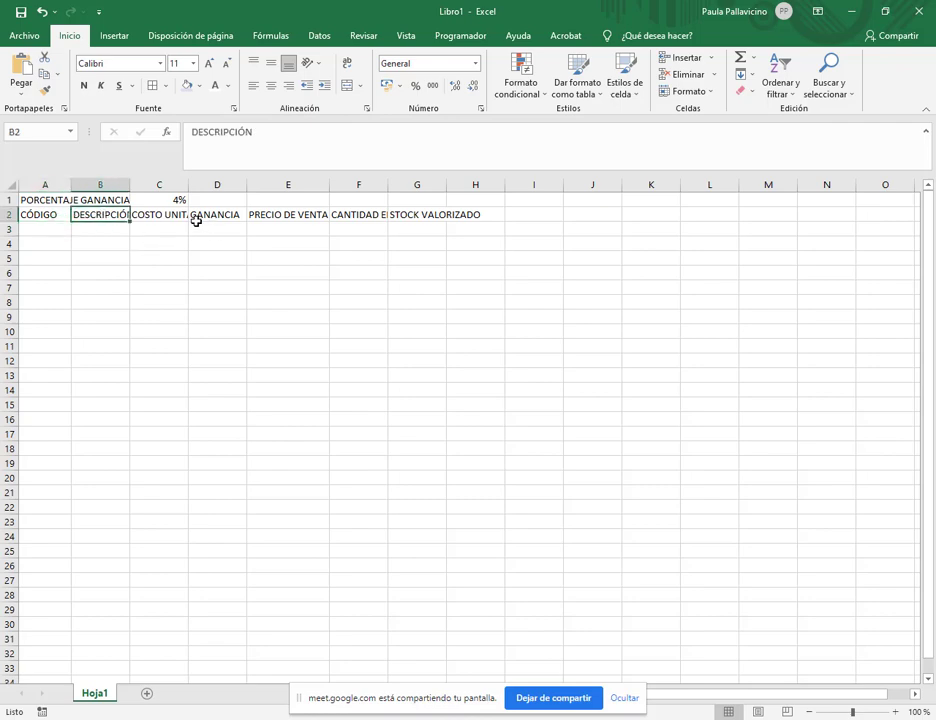
click(244, 213)
drag(50, 214, 436, 215)
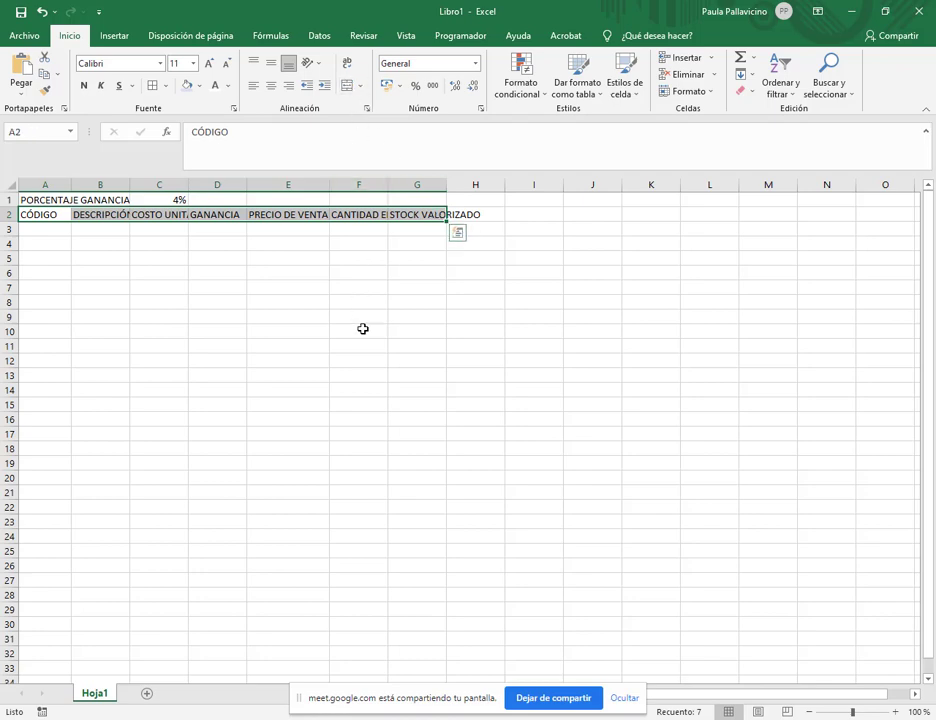
click(346, 62)
click(346, 63)
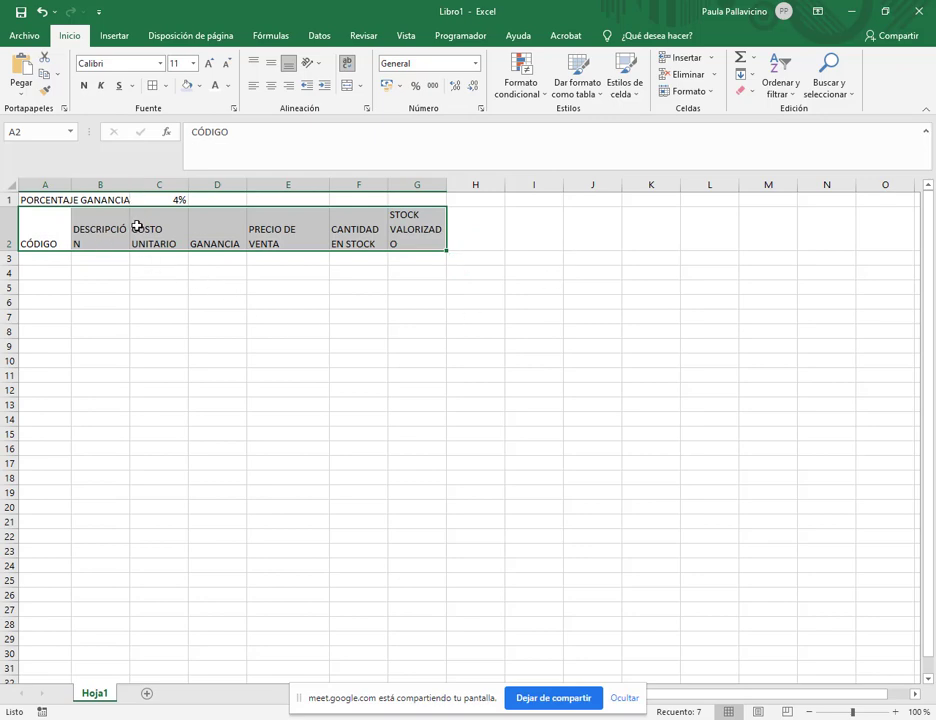
Step: Widen columns B and G so the headings DESCRIPCIÓN and VALORIZADO each fit on one line
click(171, 313)
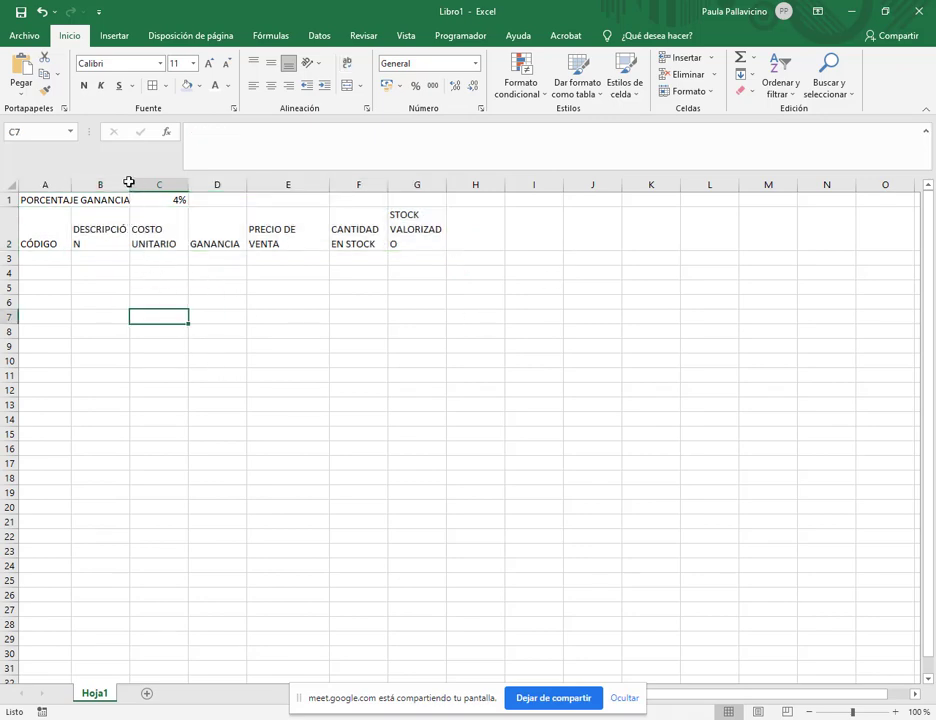
drag(129, 182, 140, 182)
drag(452, 186, 469, 186)
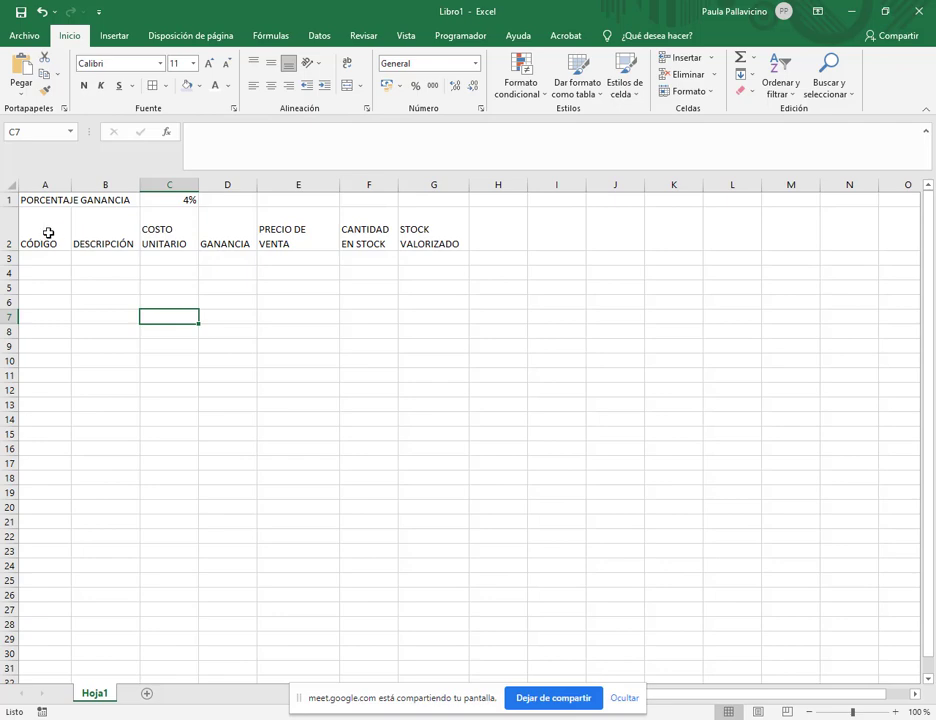
Step: Center the headings in A2:G2 horizontally, matching the table in the PDF manual
drag(46, 236, 422, 230)
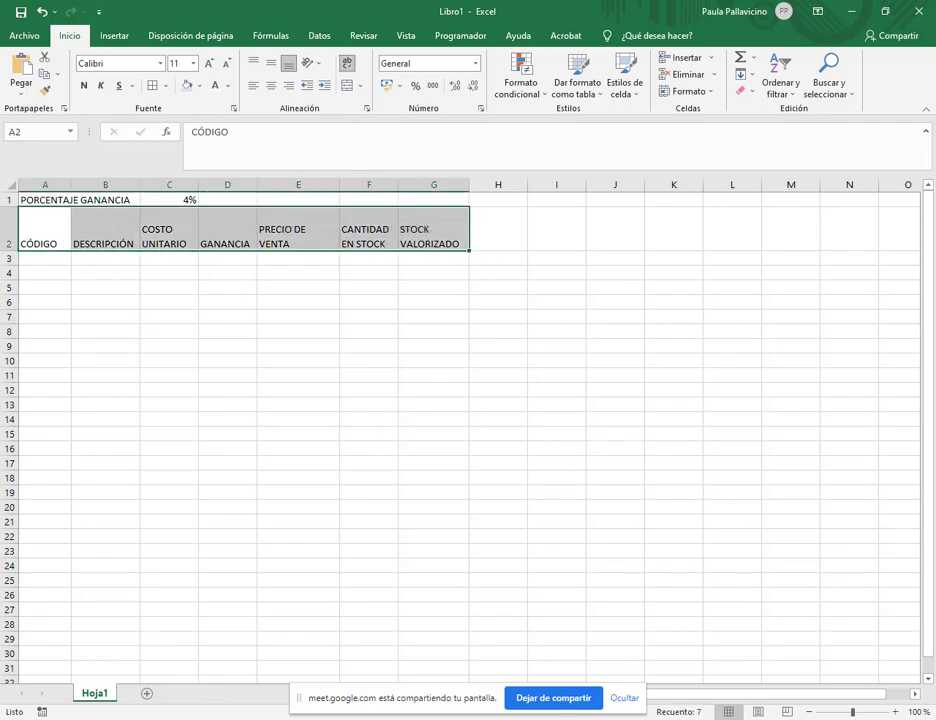
key(alt+Tab)
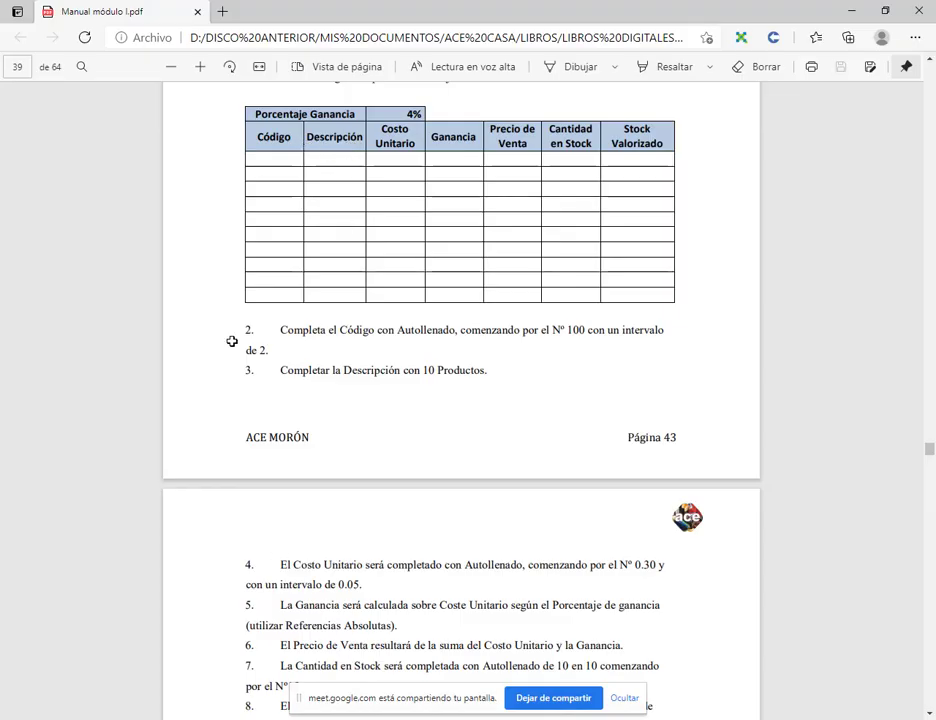
key(alt+Tab)
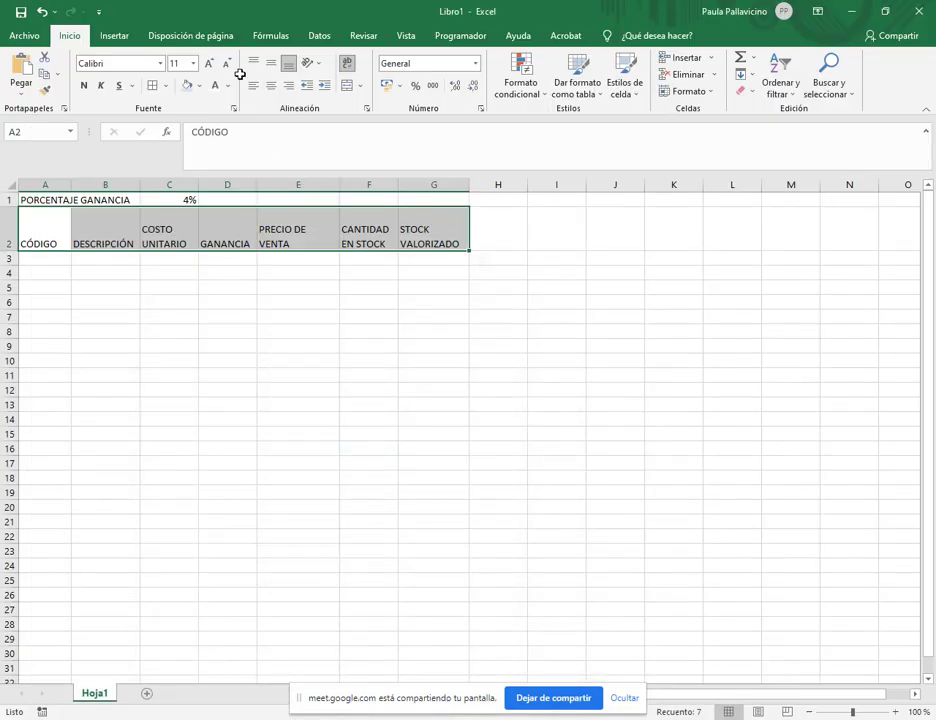
drag(241, 74, 296, 95)
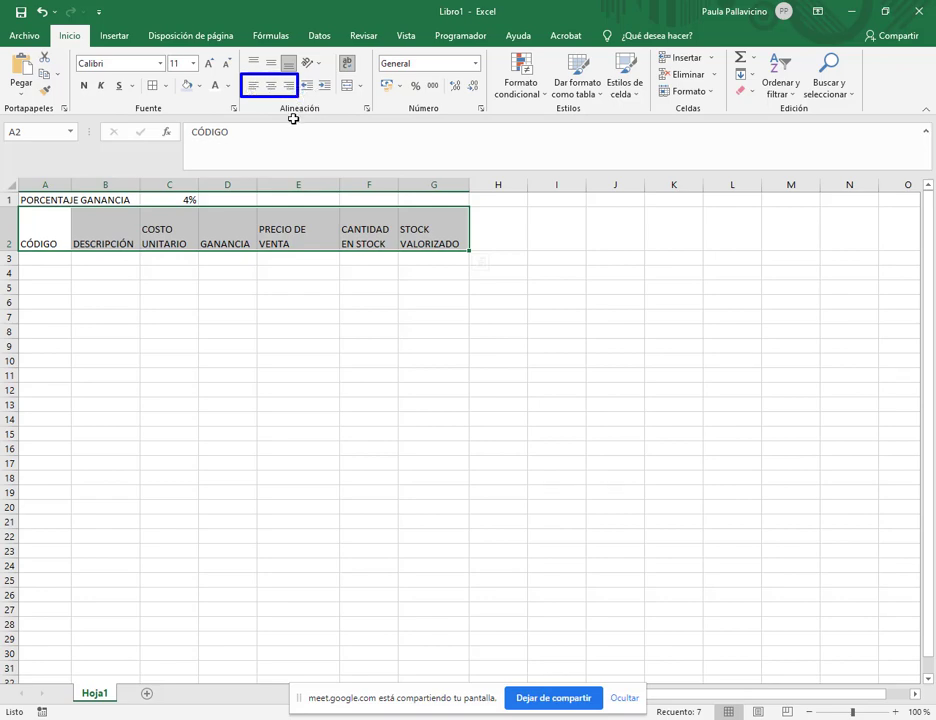
click(271, 86)
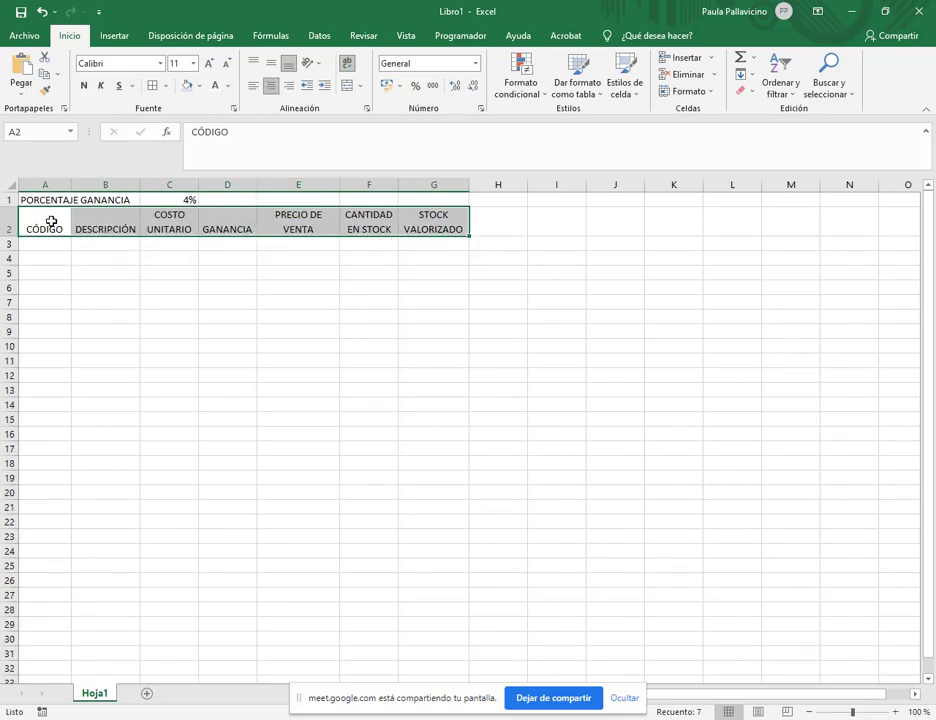
Step: Align the headings in A2:G2 to the vertical middle of their cells
drag(51, 222, 125, 224)
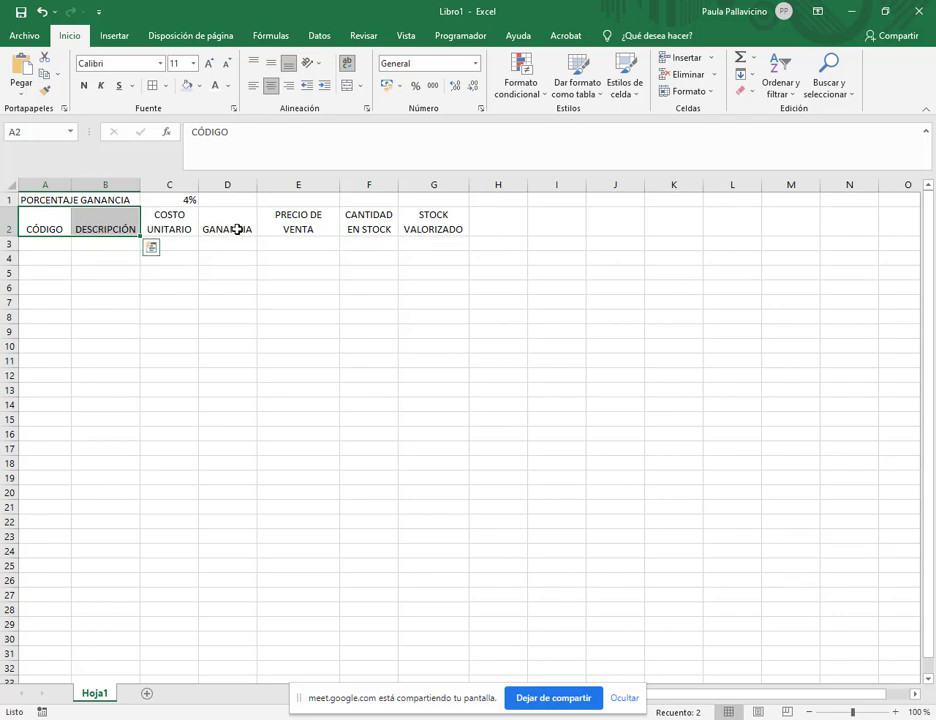
click(237, 229)
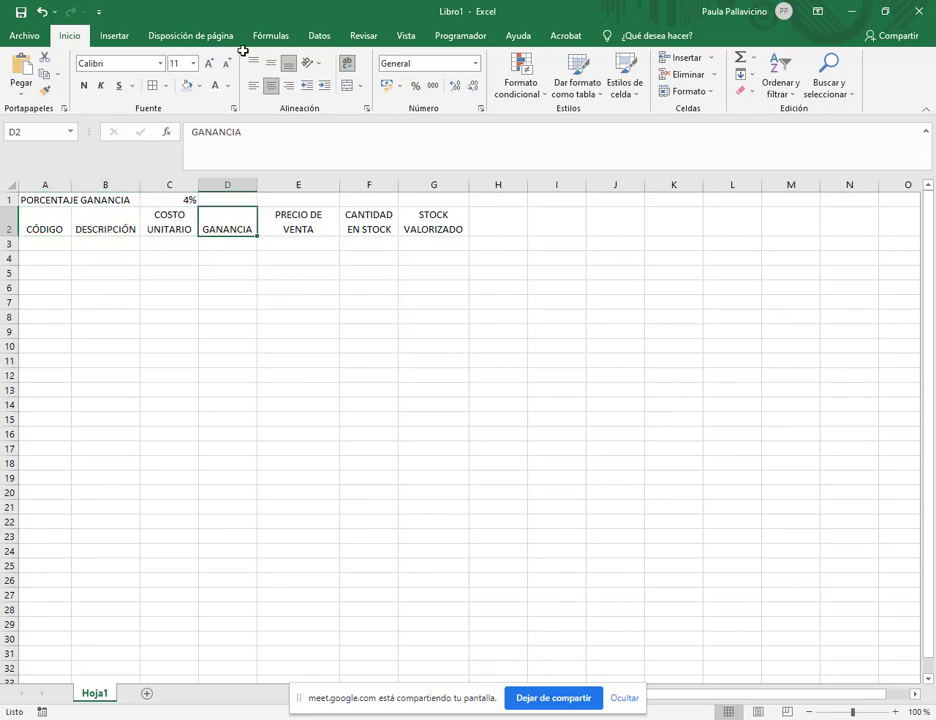
drag(243, 50, 300, 76)
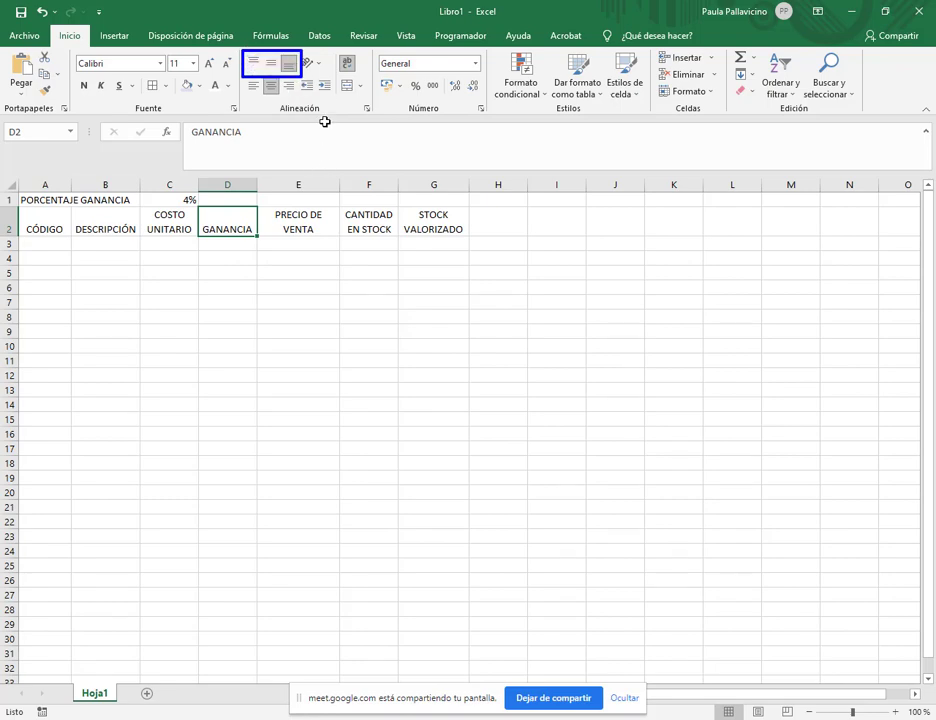
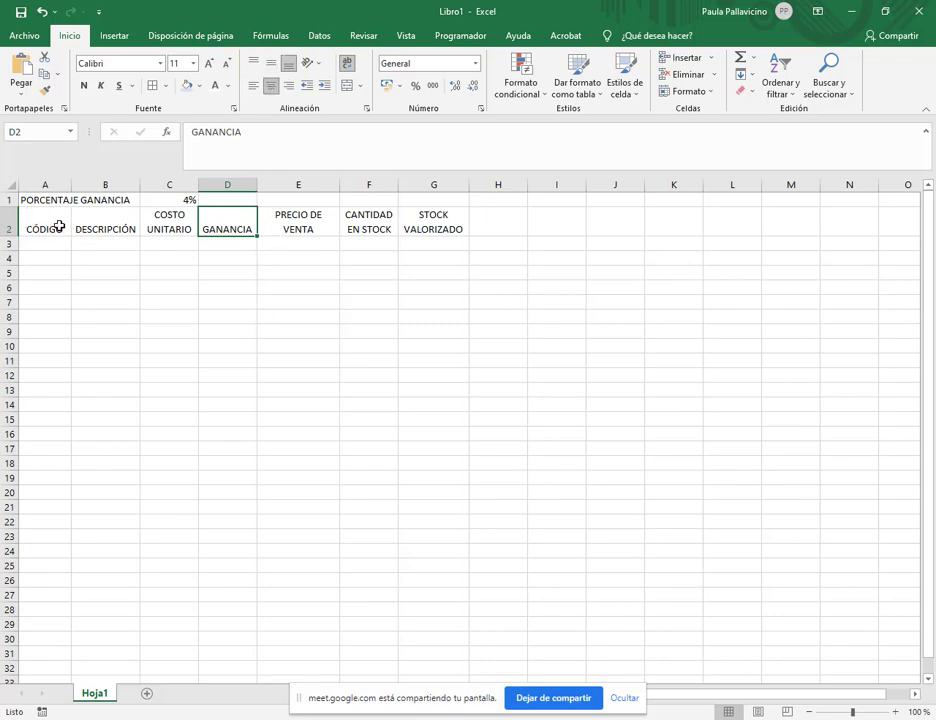
drag(60, 226, 466, 226)
click(273, 61)
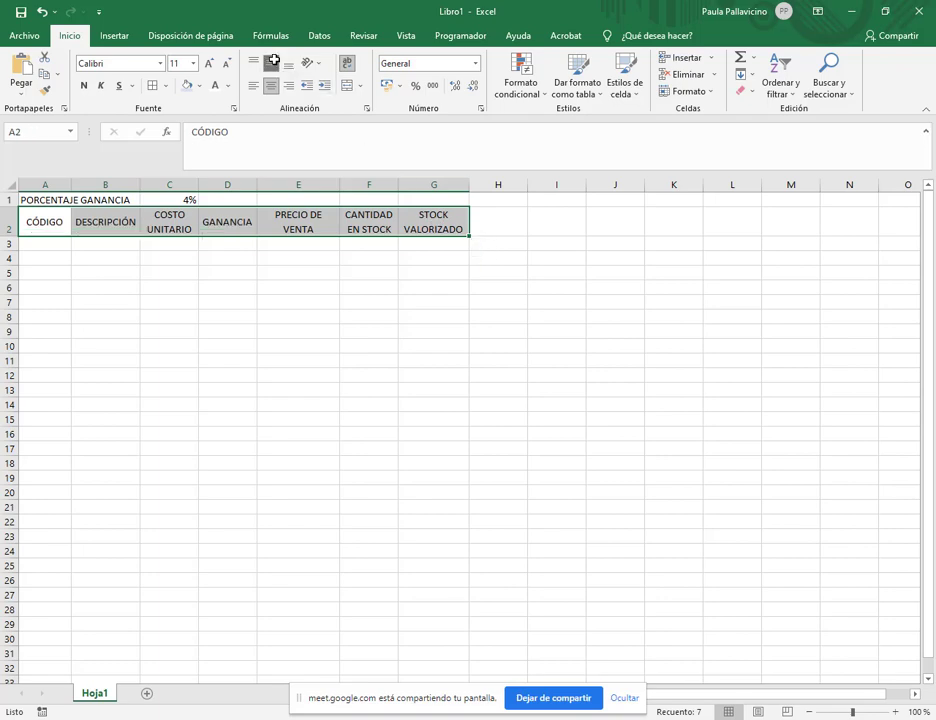
click(311, 317)
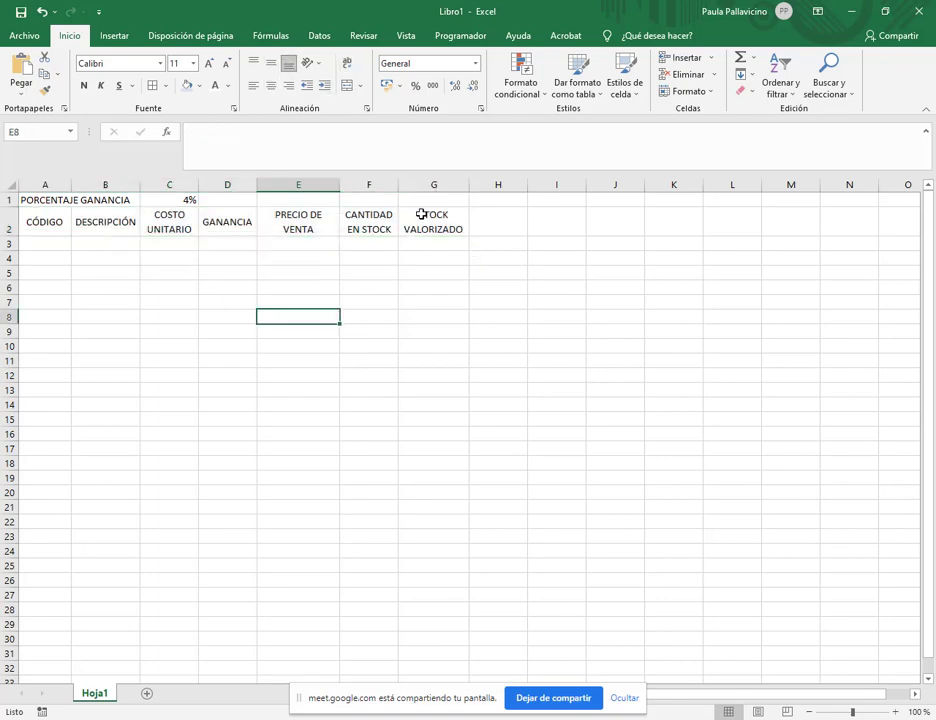
Step: Merge and center the PORCENTAJE GANANCIA label across A1:B1
drag(25, 200, 95, 200)
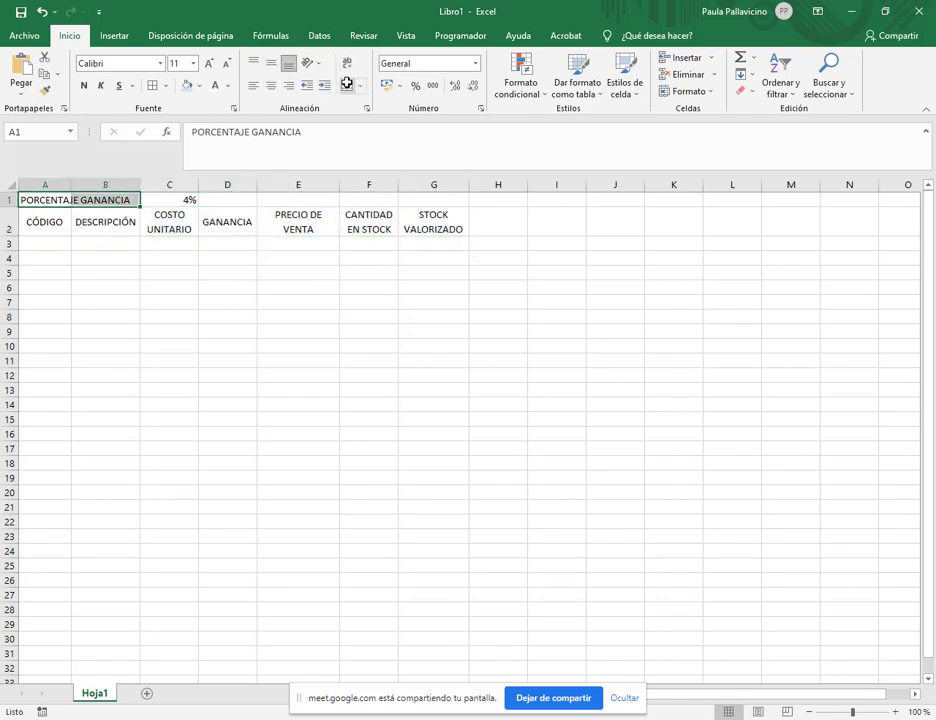
click(346, 85)
click(245, 346)
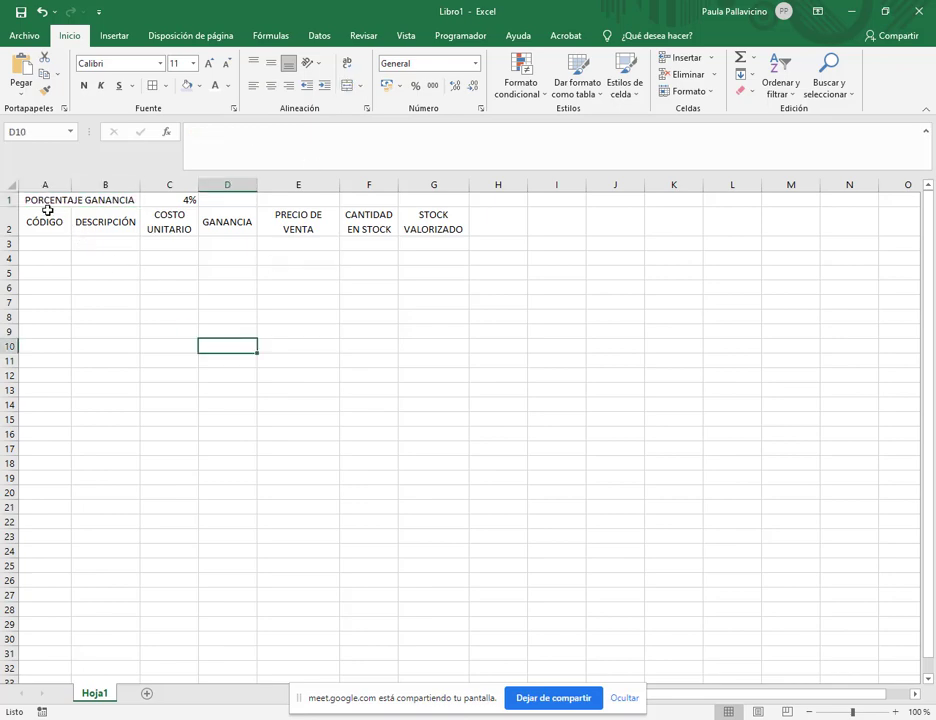
Step: Apply all borders to the ten empty table rows A3:G12 and to the heading row A2:G2
click(37, 242)
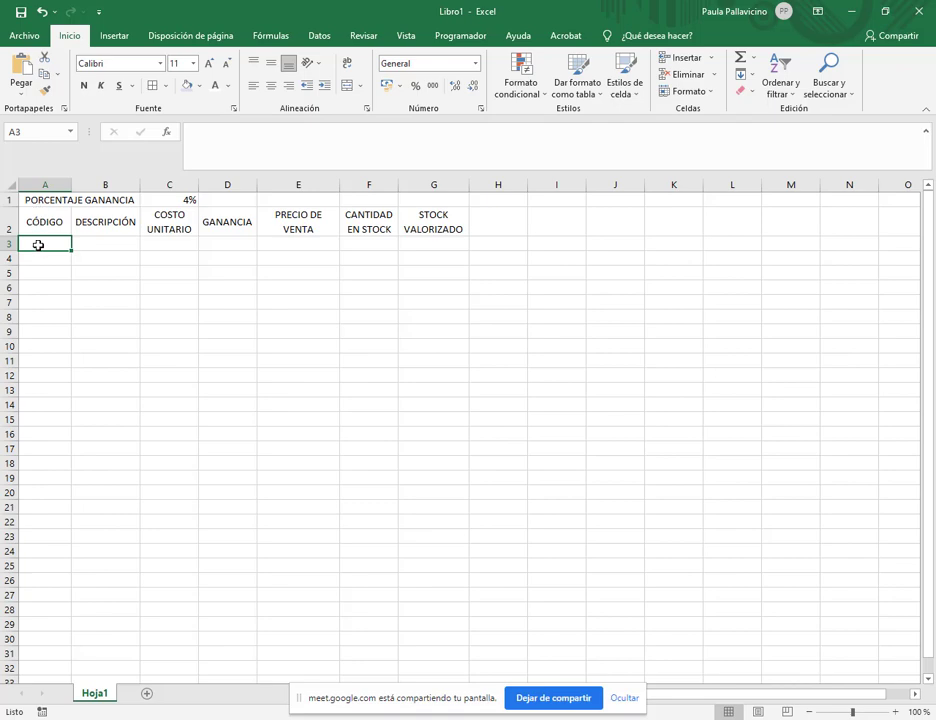
drag(38, 244, 437, 375)
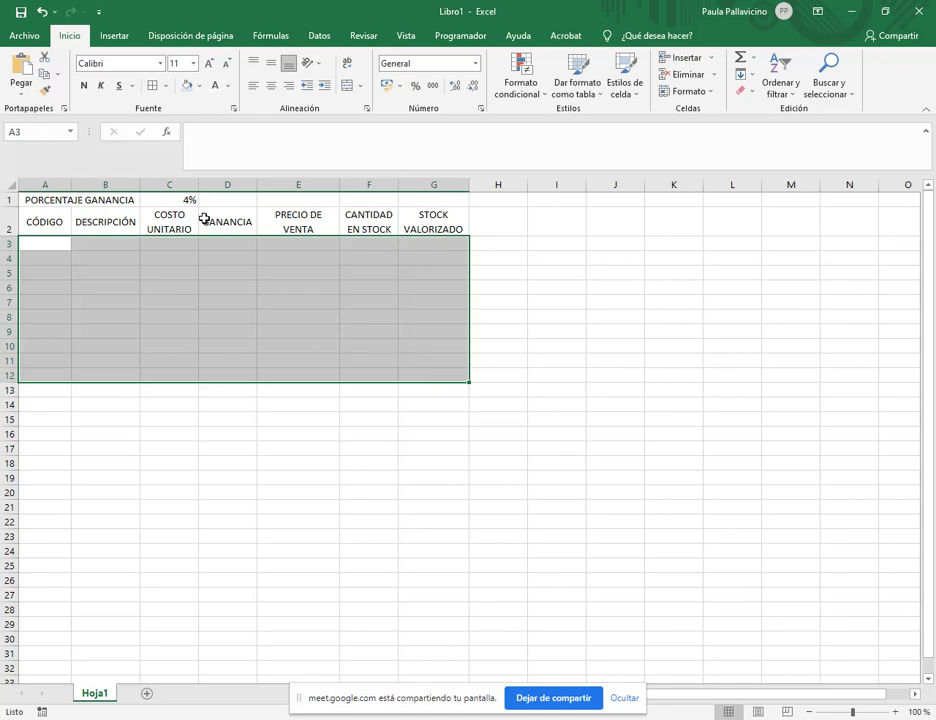
click(152, 85)
drag(50, 225, 422, 215)
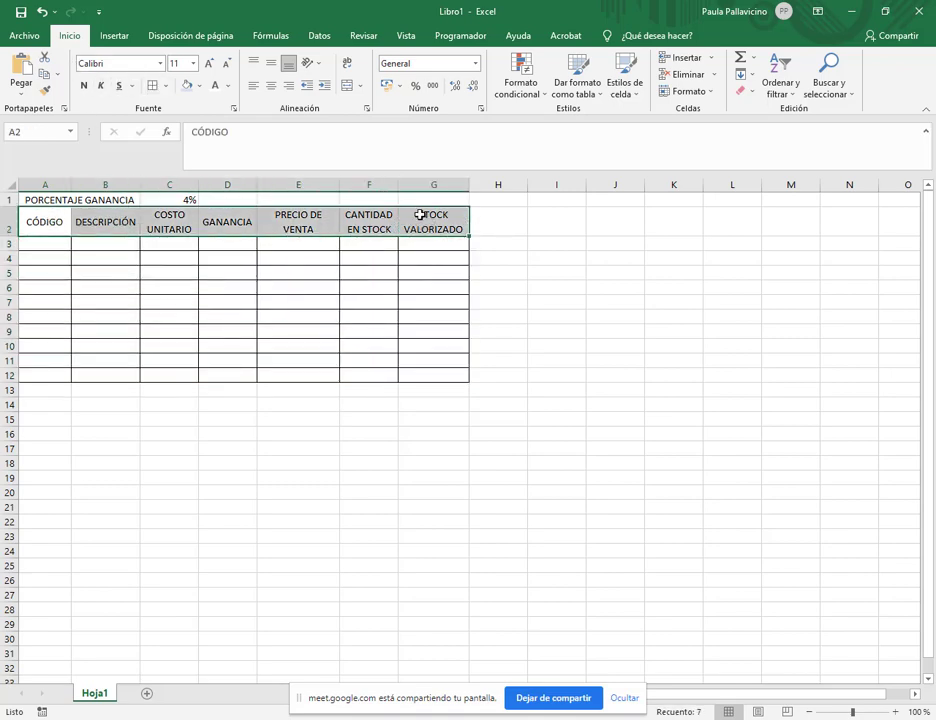
click(152, 85)
Step: Add borders to A1:C1 and give both A1:C1 and the headings A2:G2 bold text and a light blue fill
drag(161, 200, 45, 200)
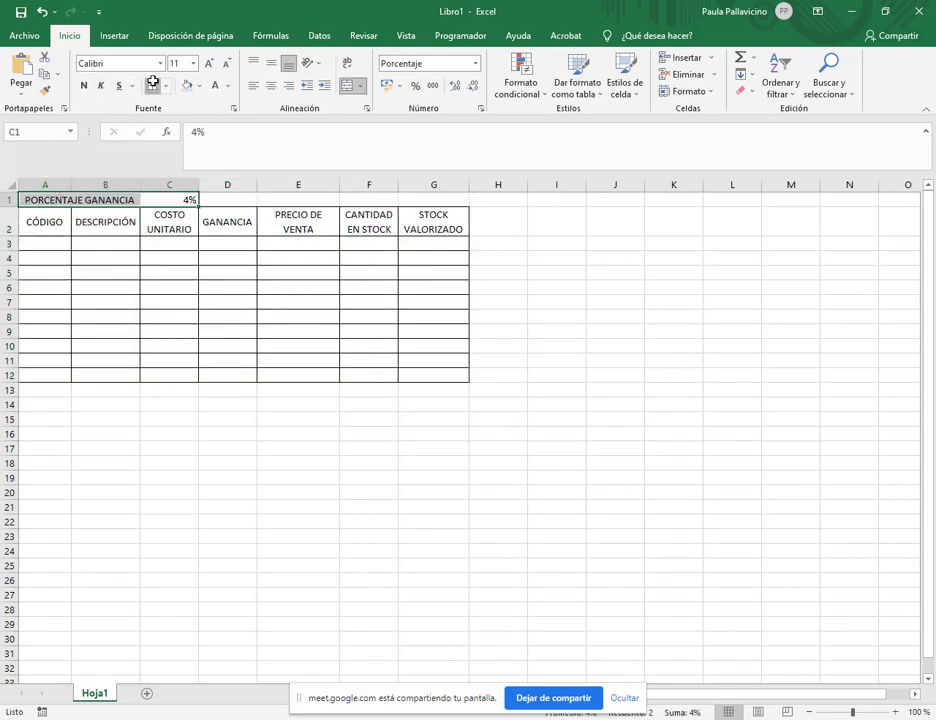
click(84, 85)
drag(45, 222, 430, 229)
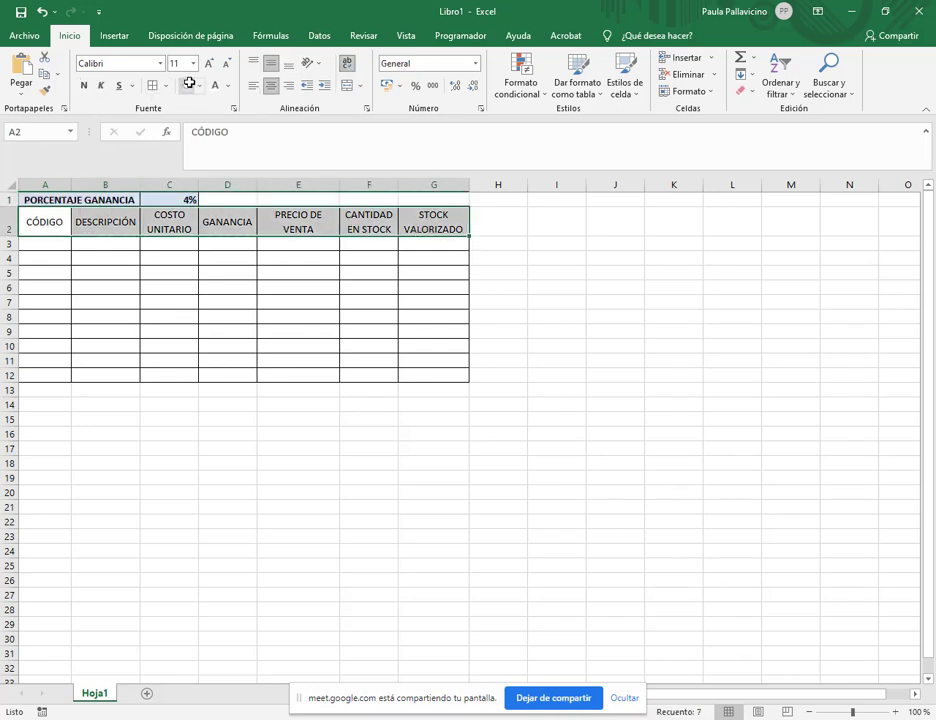
click(191, 85)
click(84, 85)
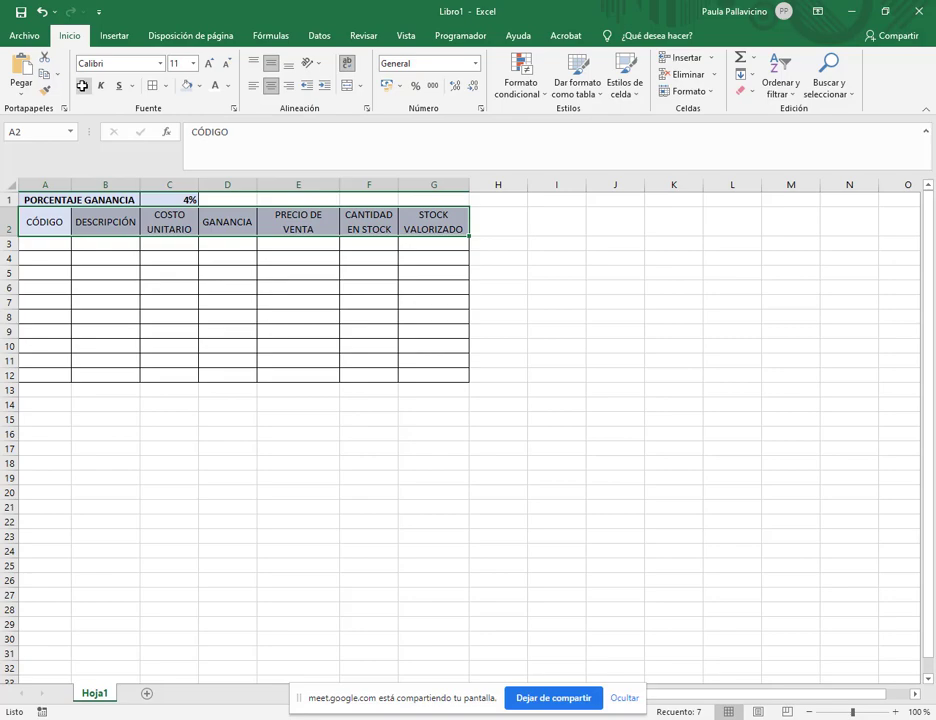
click(229, 287)
Step: Consult the manual's Código instruction and enter the codes 100, 102 and 104 in cells A3 to A5
key(alt+Tab)
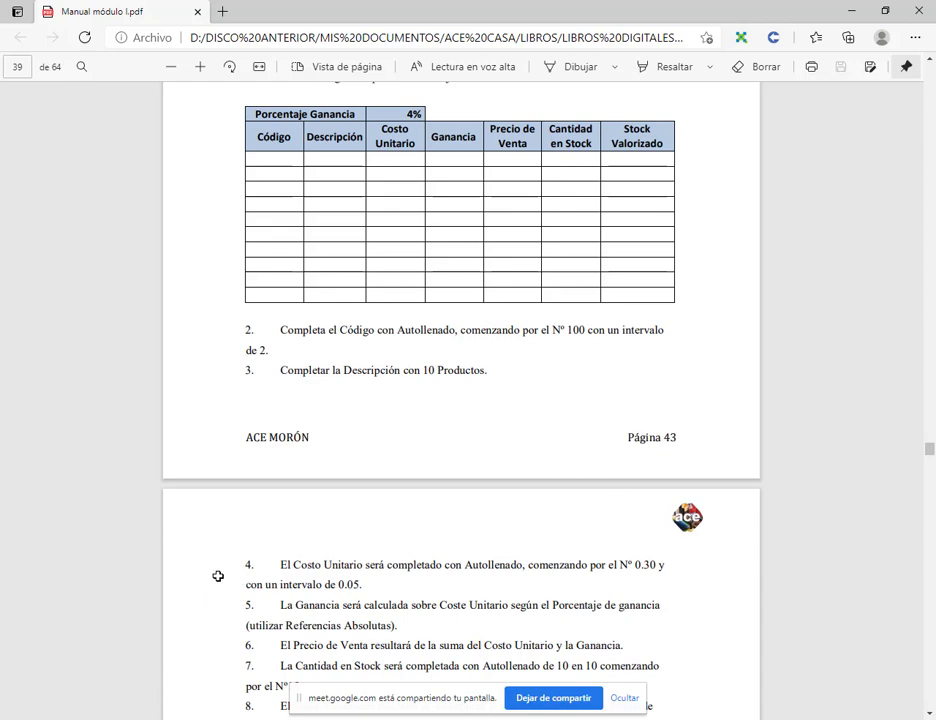
key(alt+Tab)
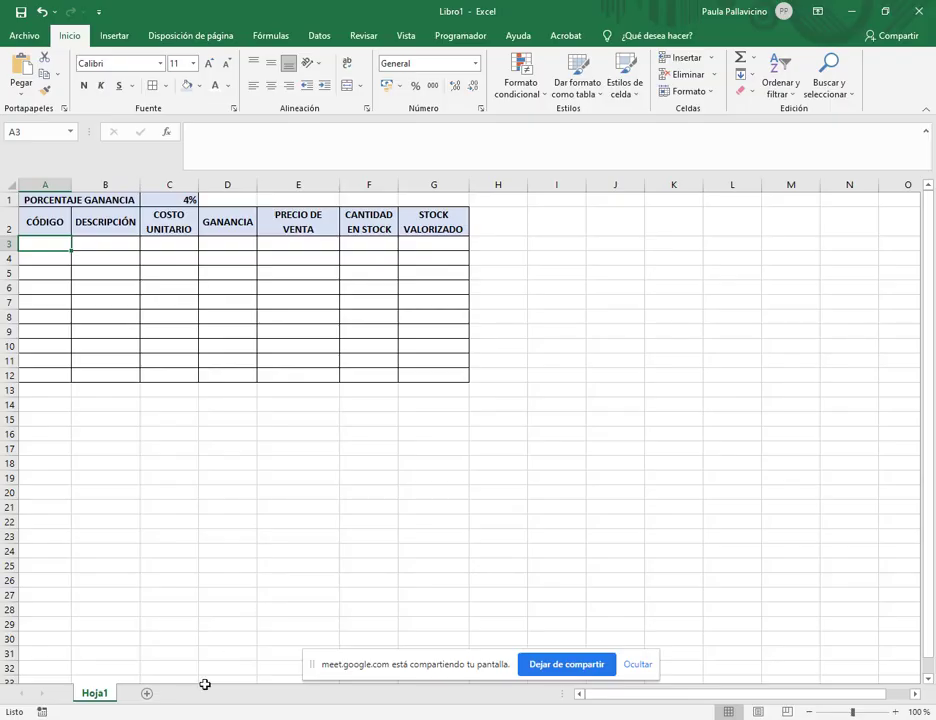
key(alt+Tab)
scroll(355, 284, up, 2)
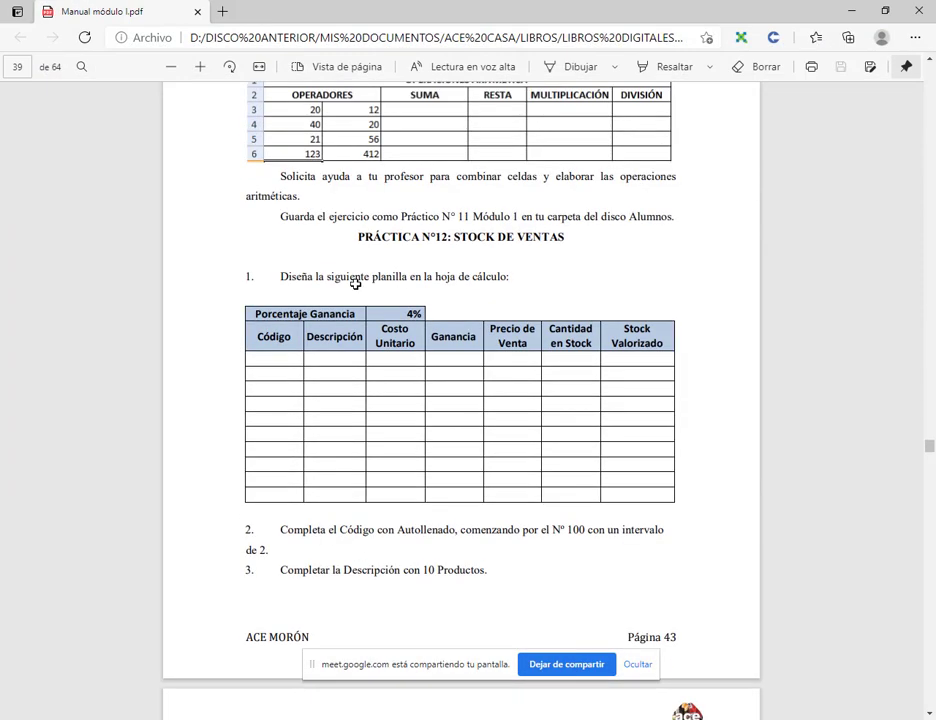
scroll(323, 507, down, 1)
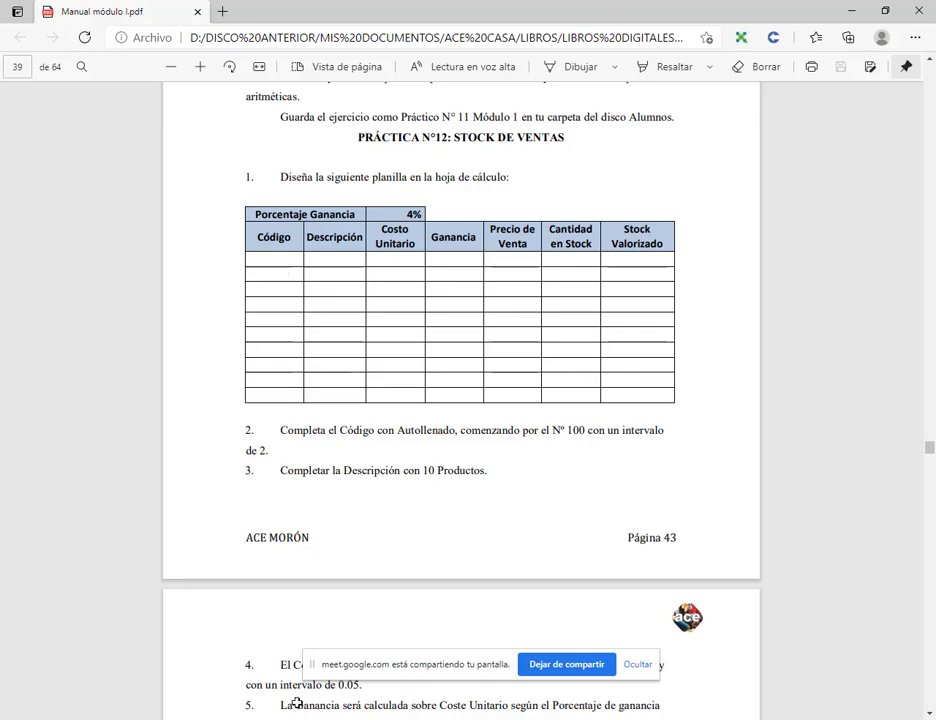
key(alt+Tab)
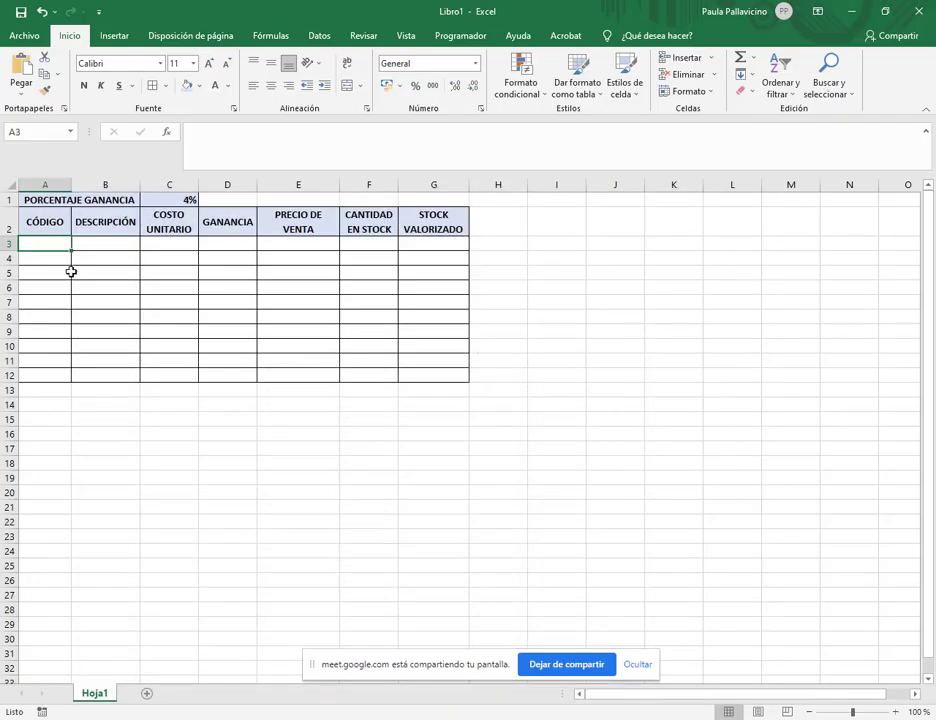
text(100)
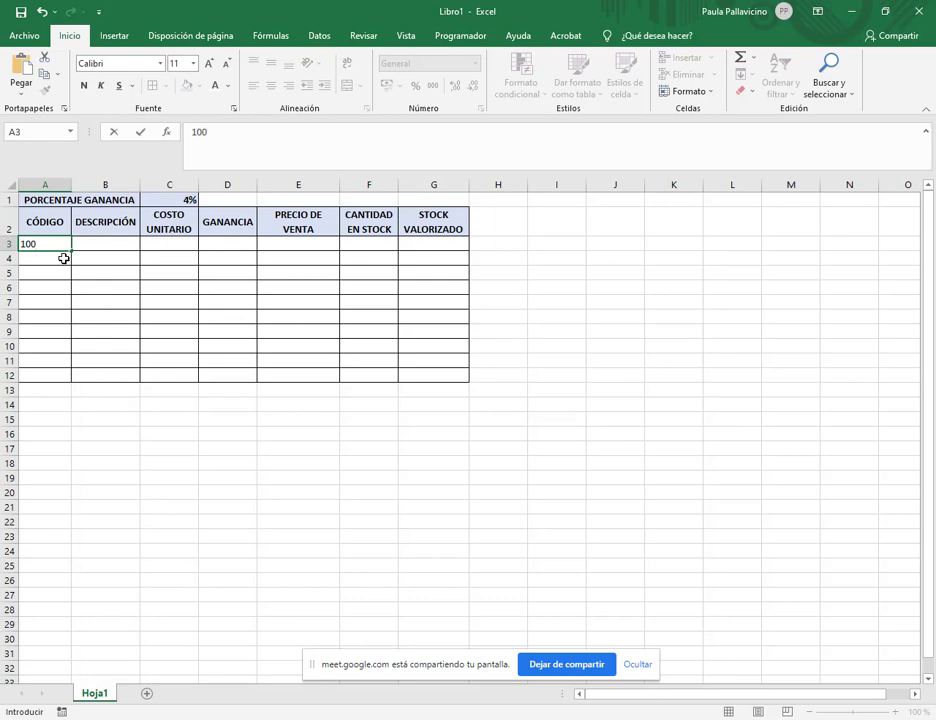
key(Return)
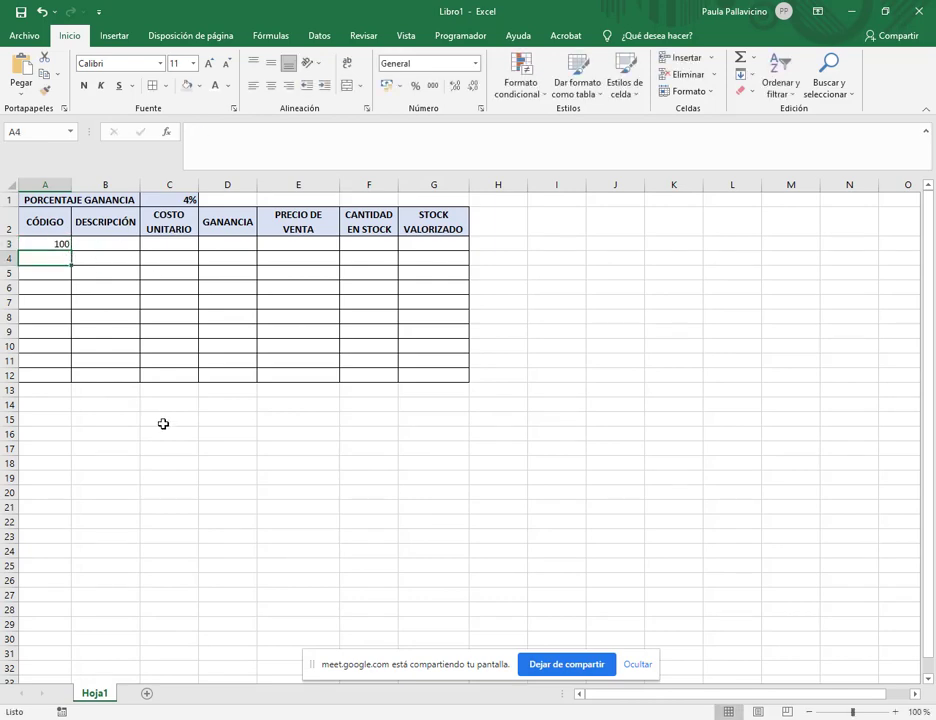
text(10)
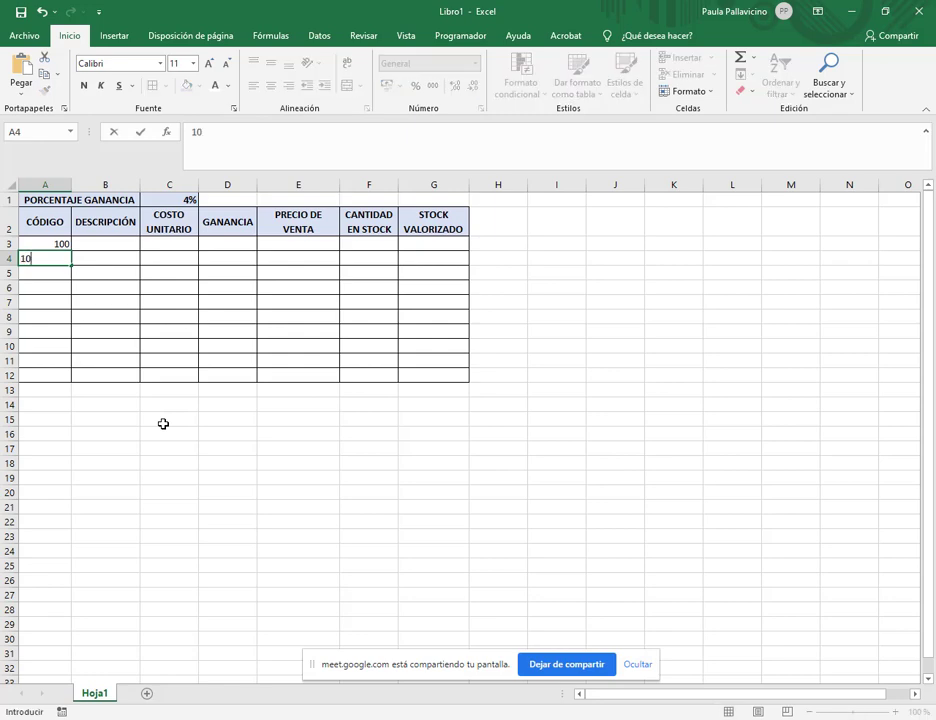
text(2)
key(Return)
text(104)
key(Return)
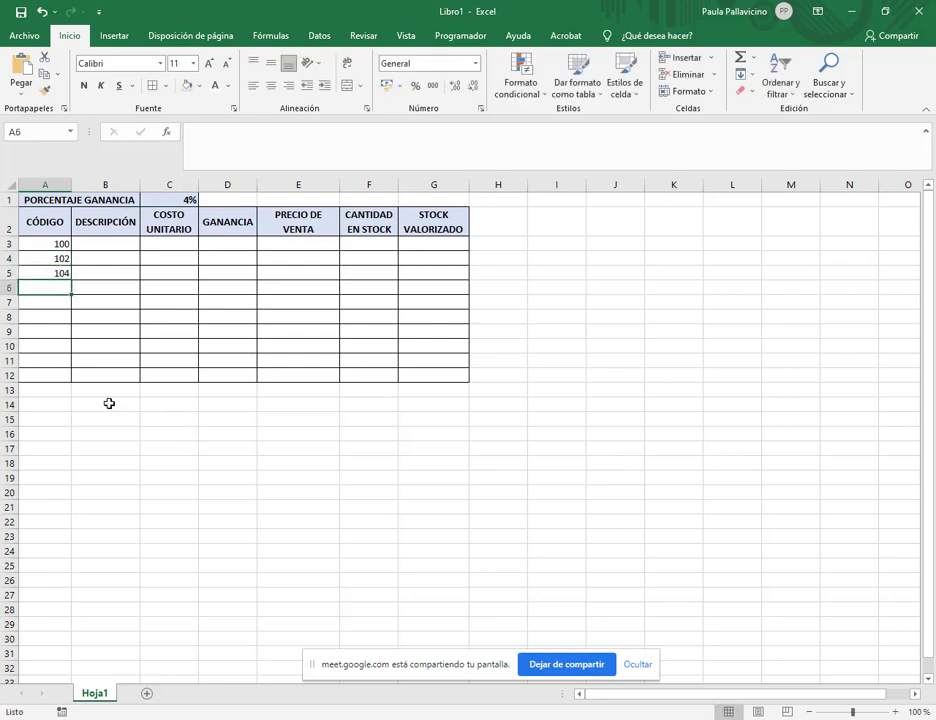
Step: Clear the code in A5 and autofill the Código column from 100 and 102 in A3:A4 down to A12
click(48, 273)
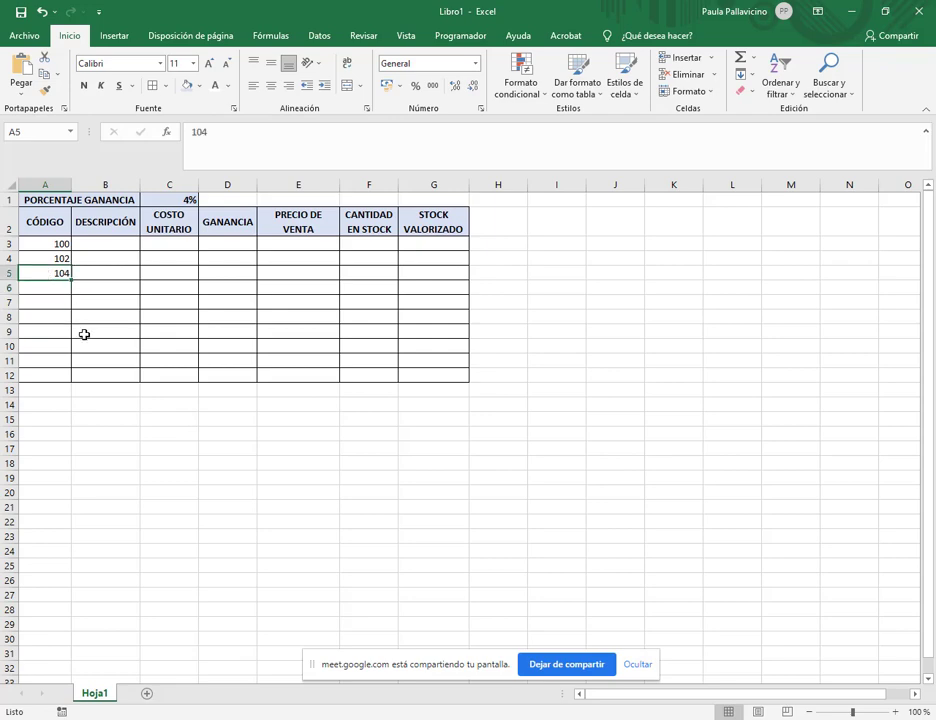
key(Delete)
click(51, 245)
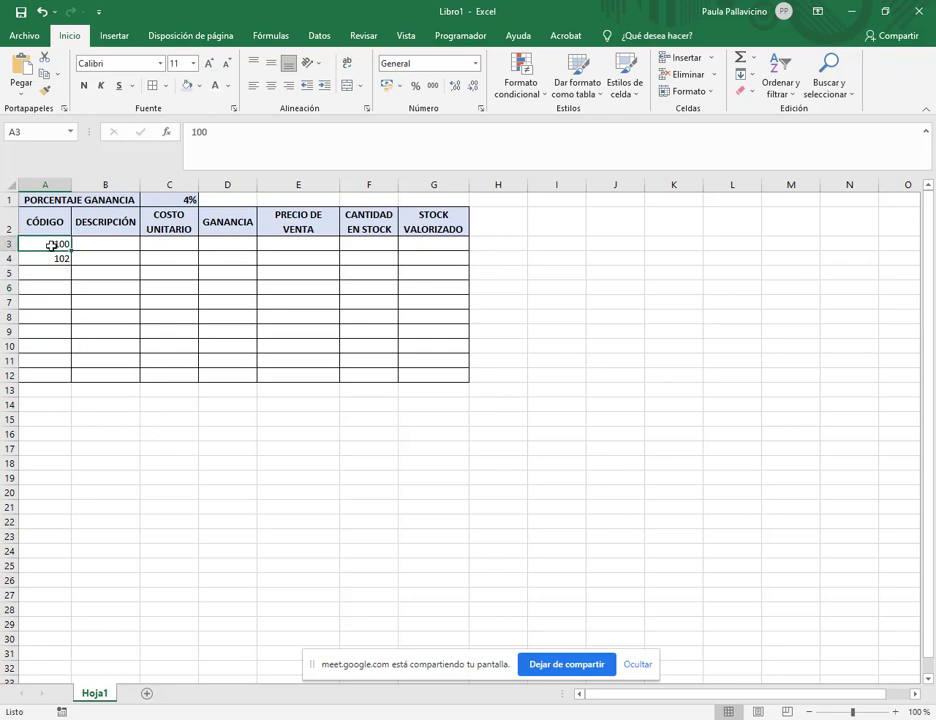
click(51, 258)
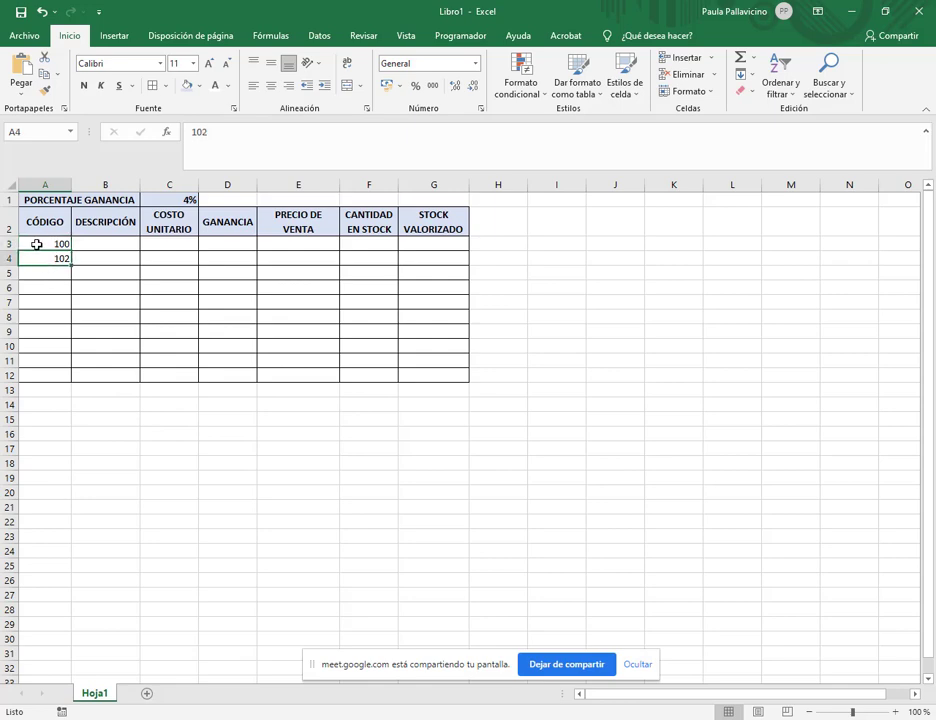
click(52, 245)
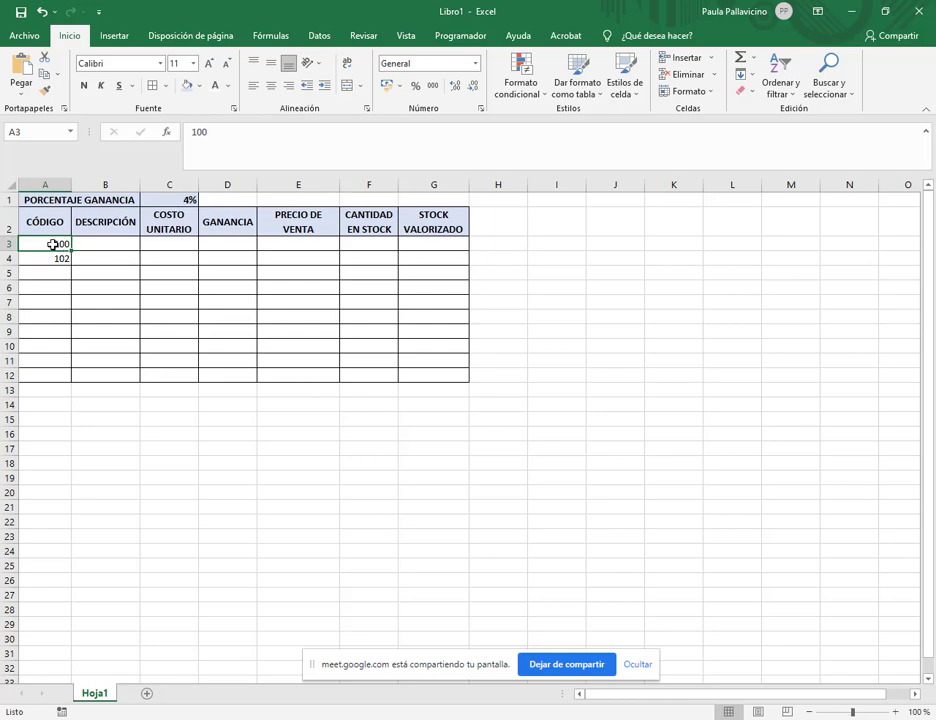
drag(39, 245, 40, 257)
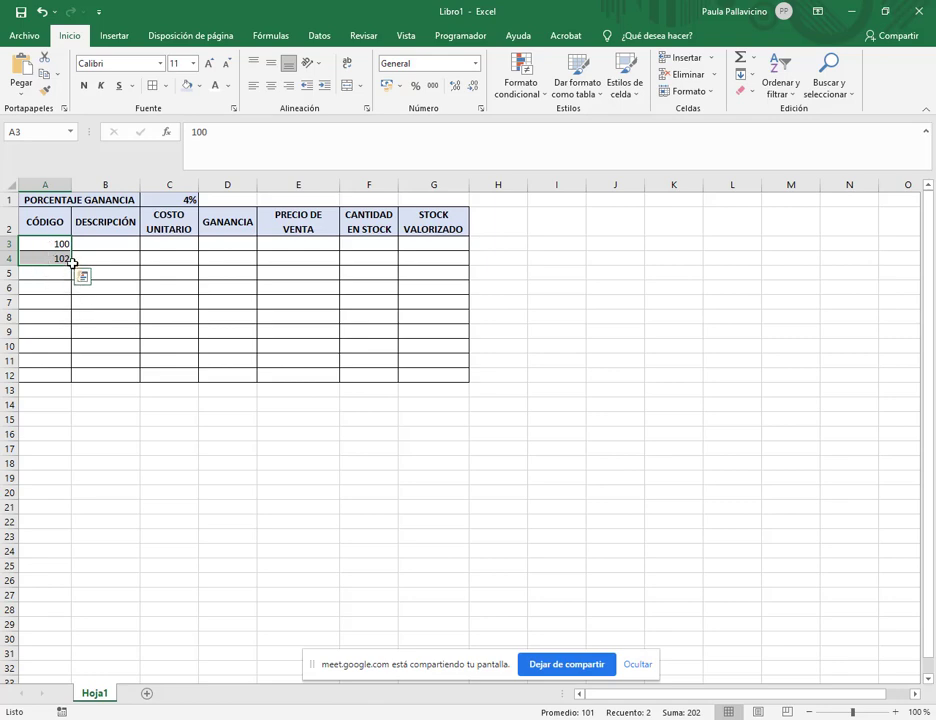
drag(75, 263, 69, 378)
click(47, 246)
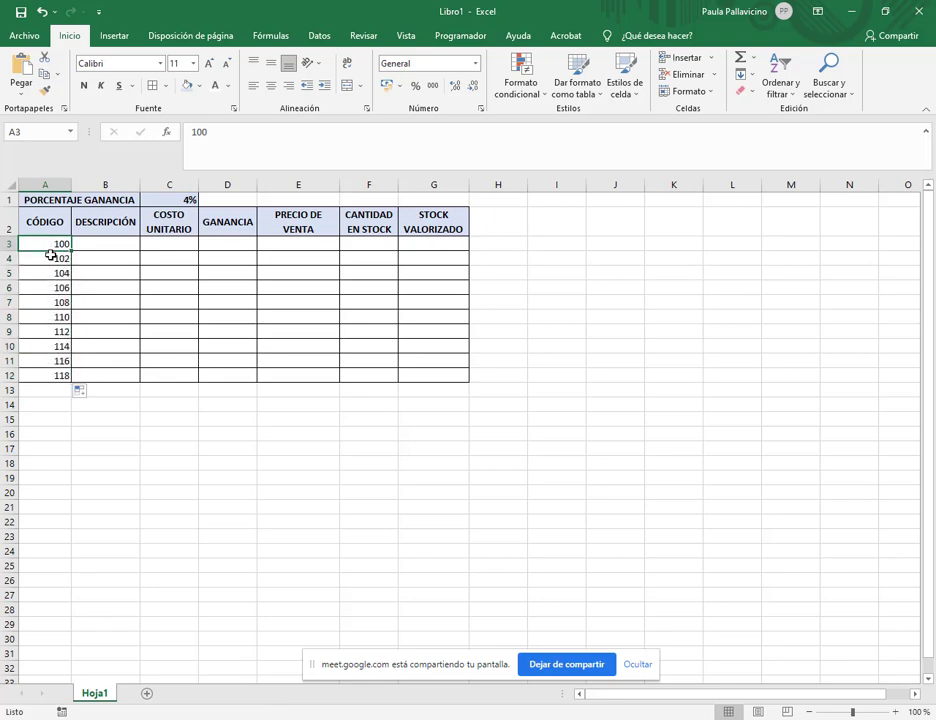
click(50, 262)
click(50, 246)
click(51, 255)
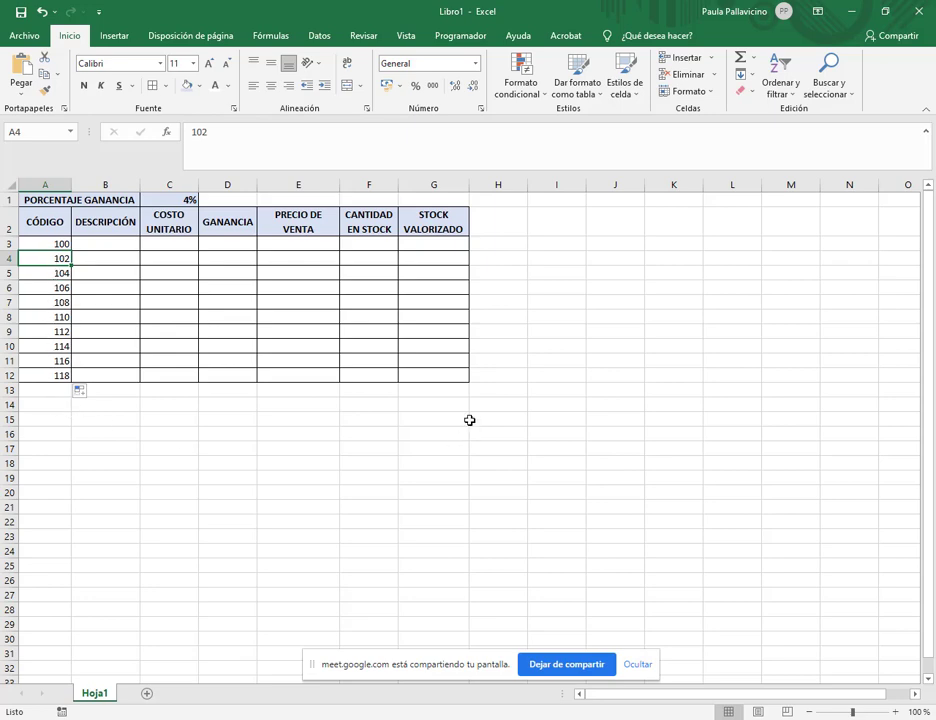
Step: Test autofill with the number 10 from B3 down to B12 and clear the filled cells
click(92, 244)
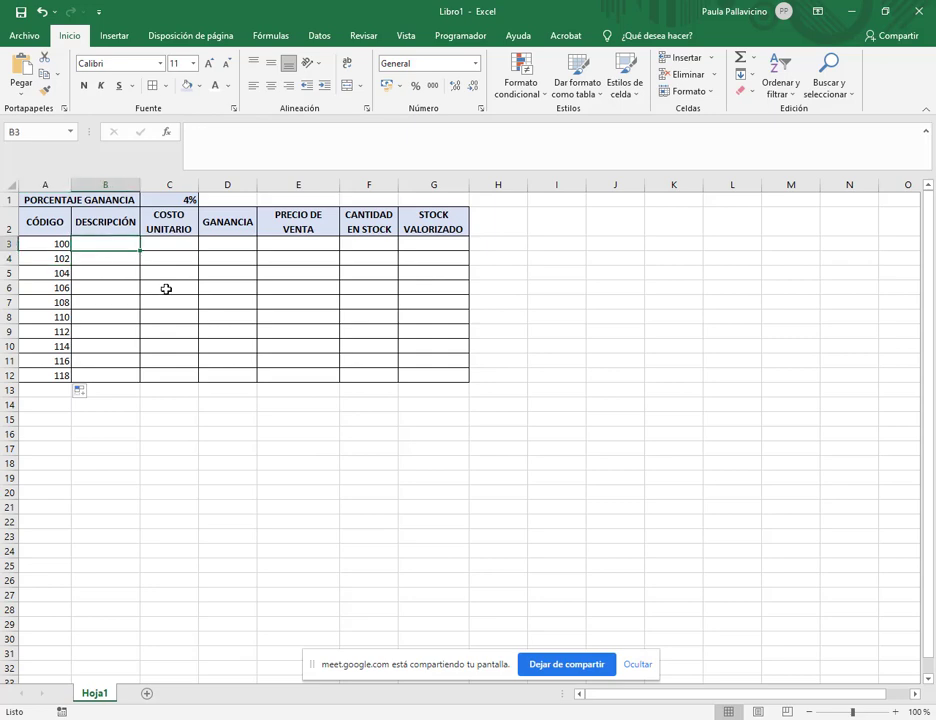
text(1)
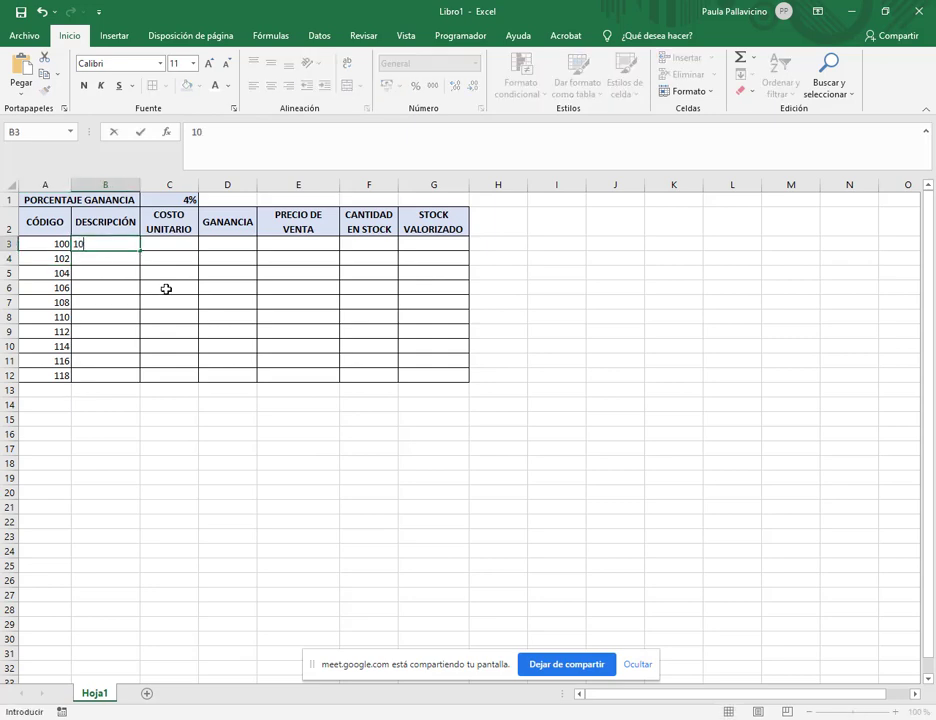
text(0)
key(Return)
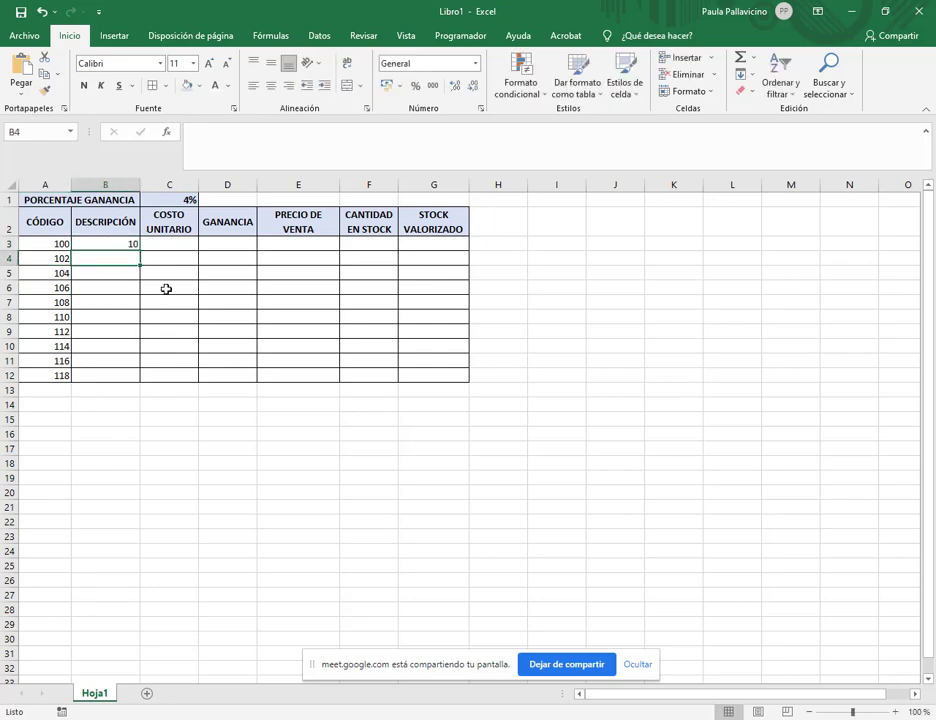
click(136, 246)
drag(138, 247, 140, 380)
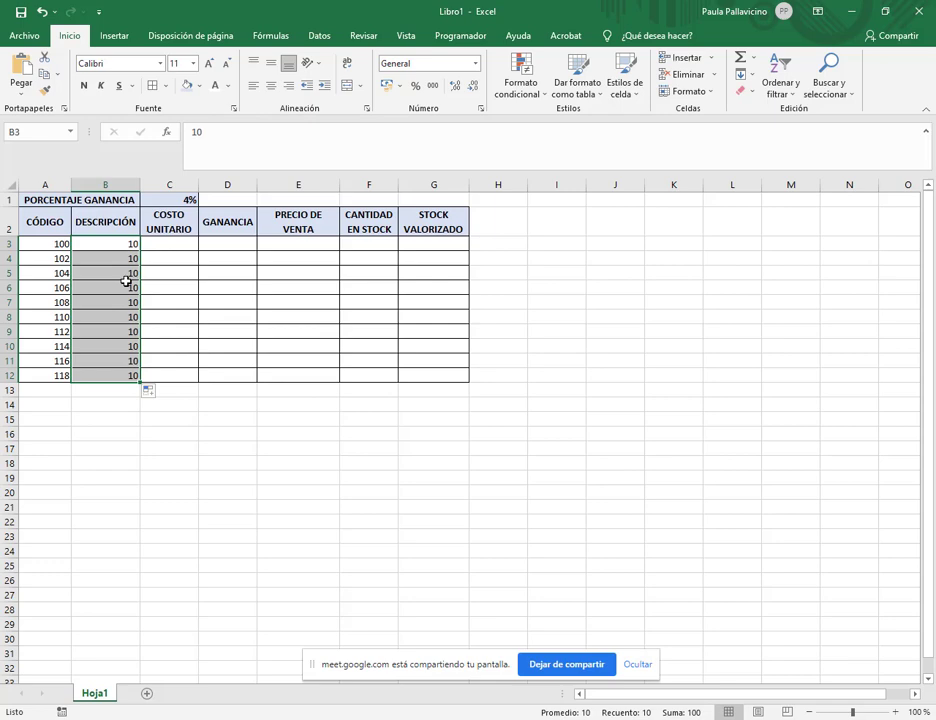
key(Delete)
key(Up)
key(Down)
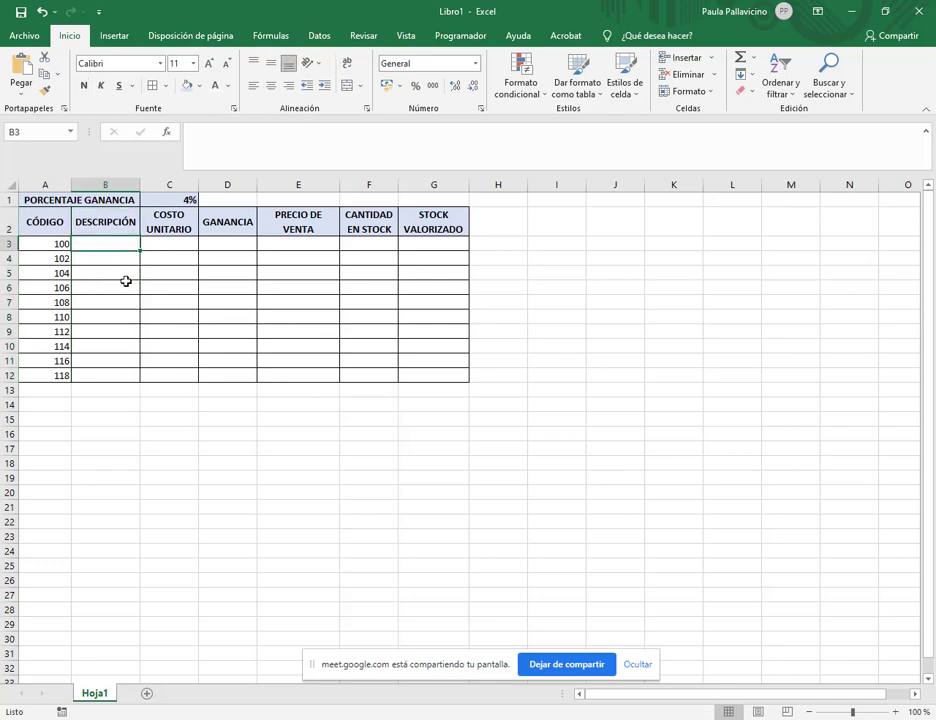
Step: Test autofill with the word texto from B3 down to B12 and clear the filled cells
text(texto)
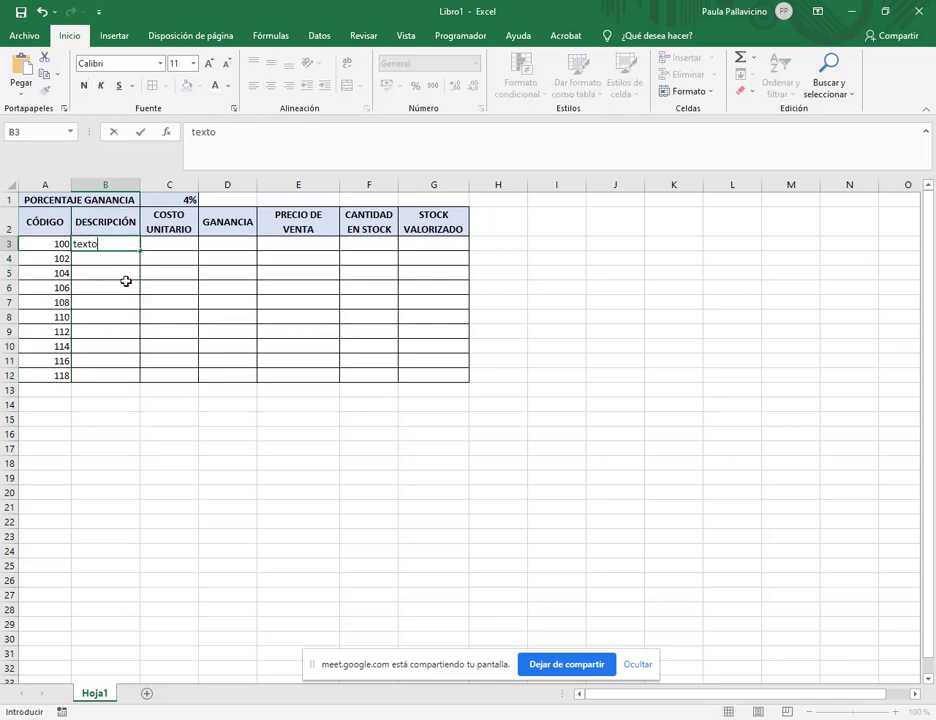
key(Return)
click(134, 250)
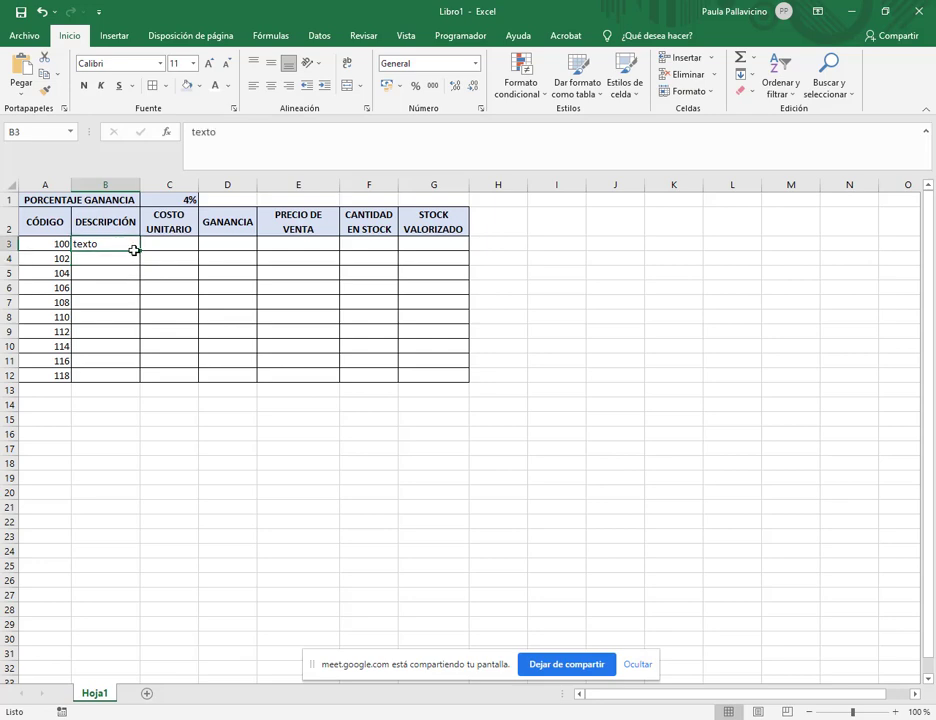
drag(139, 250, 131, 379)
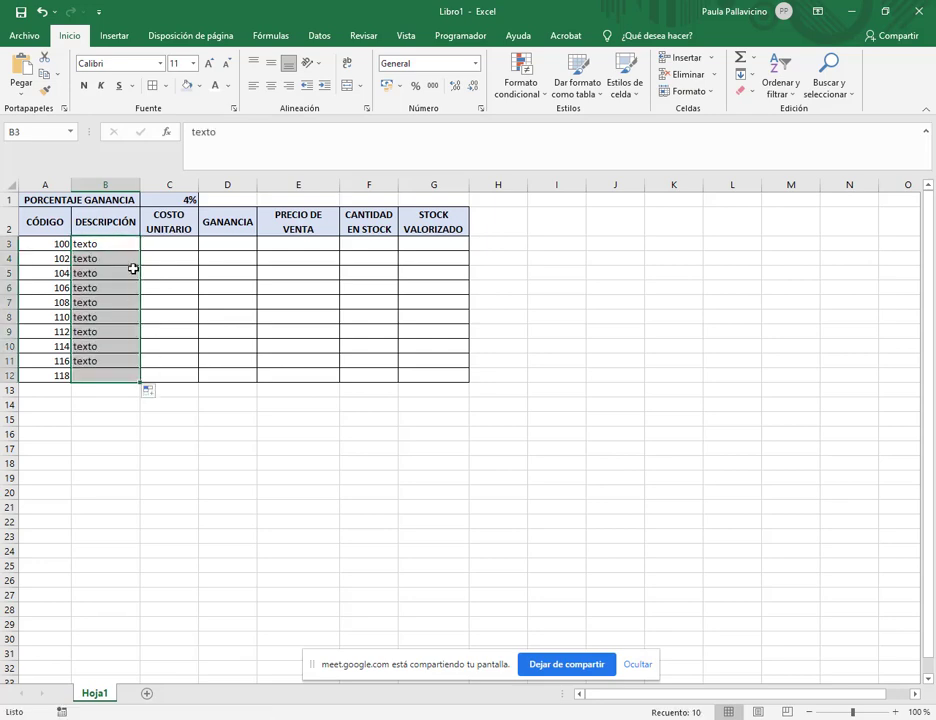
key(Delete)
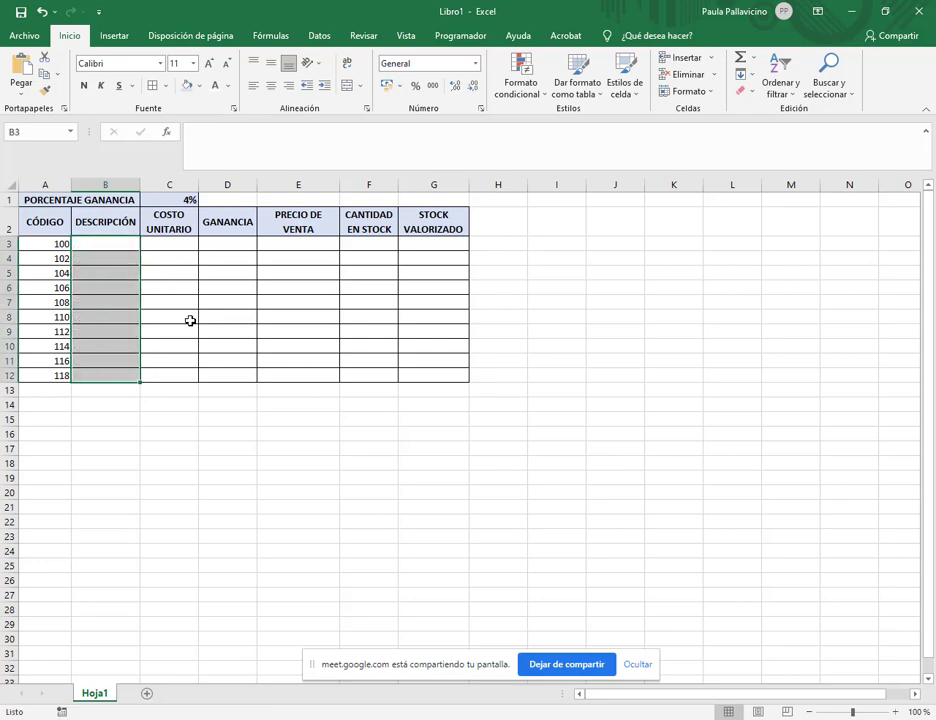
key(Down)
key(Up)
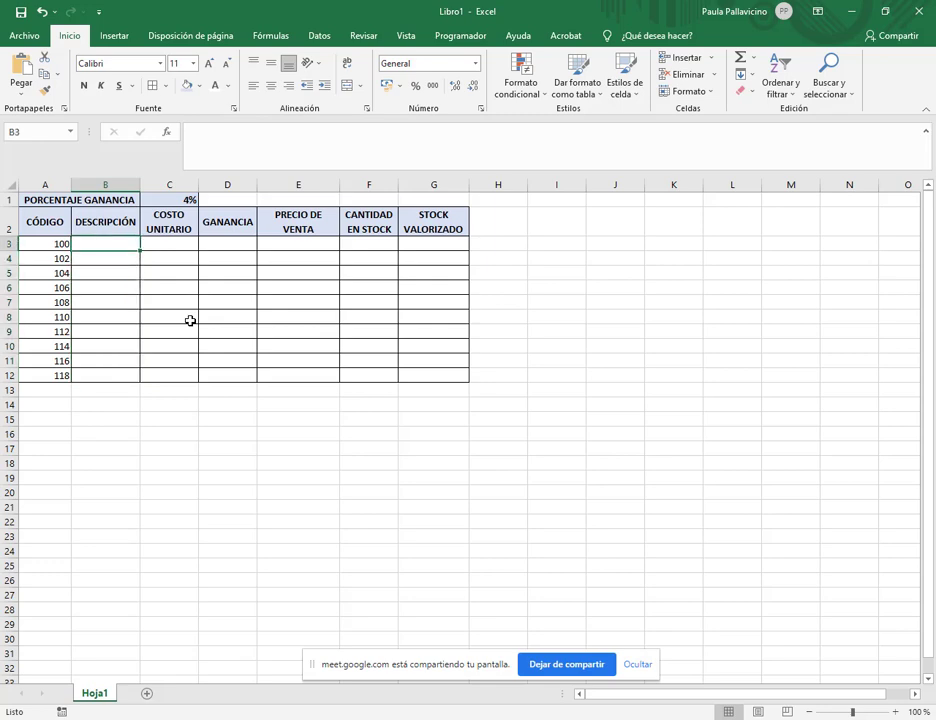
Step: Enter the date 08/05/2021 in B3 and autofill consecutive dates down to B12
text(8/5/)
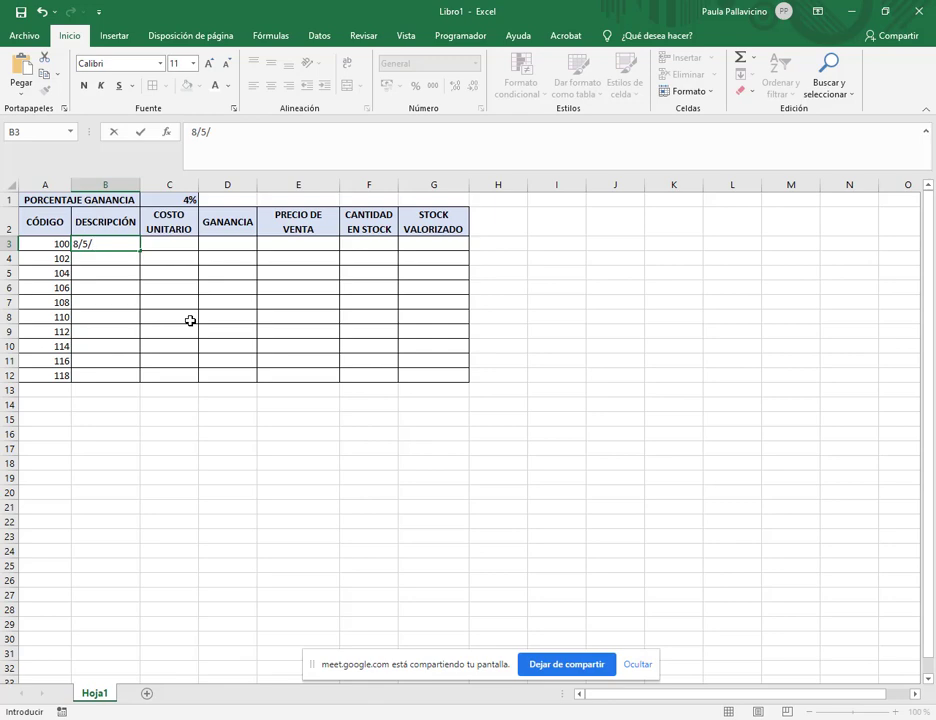
text(05/2021)
key(Return)
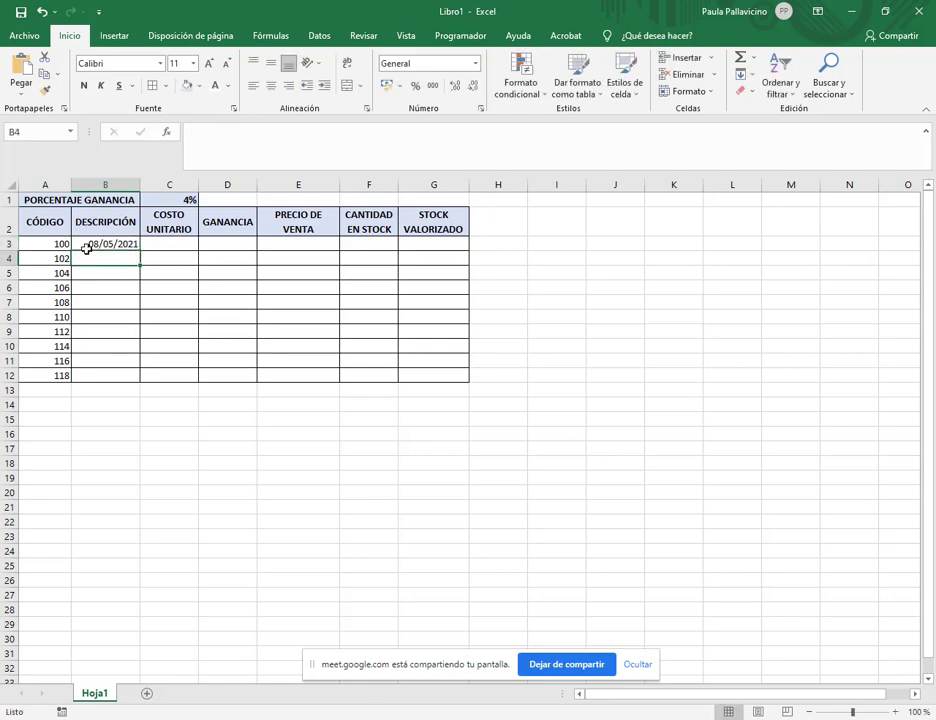
click(86, 248)
drag(141, 251, 140, 378)
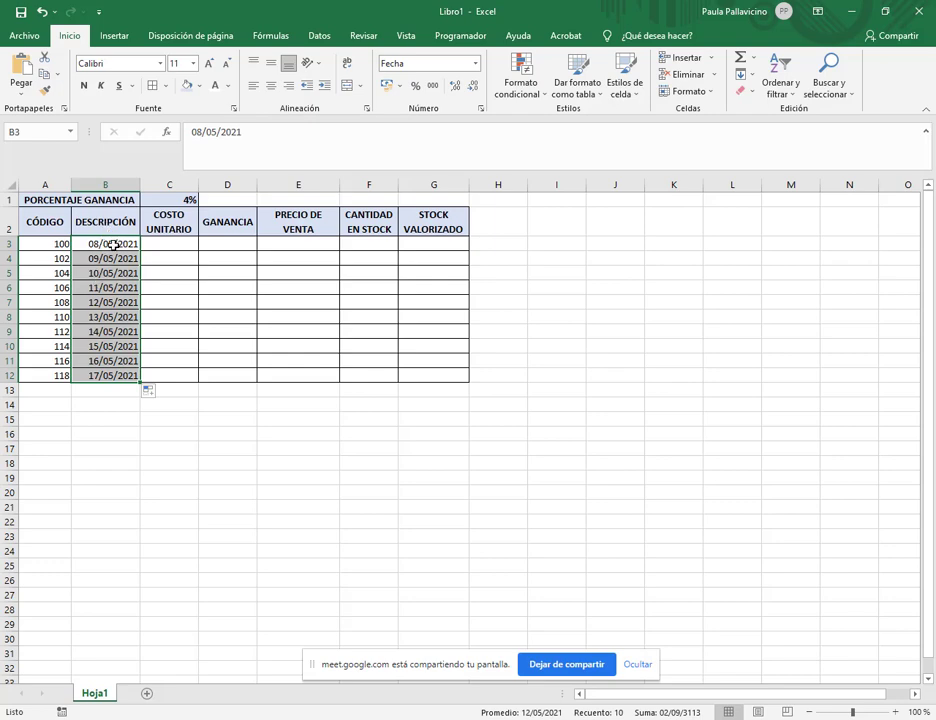
Step: Try extending the date series down to B29, undo the extension and clear the dates in B3:B12
drag(140, 381, 141, 627)
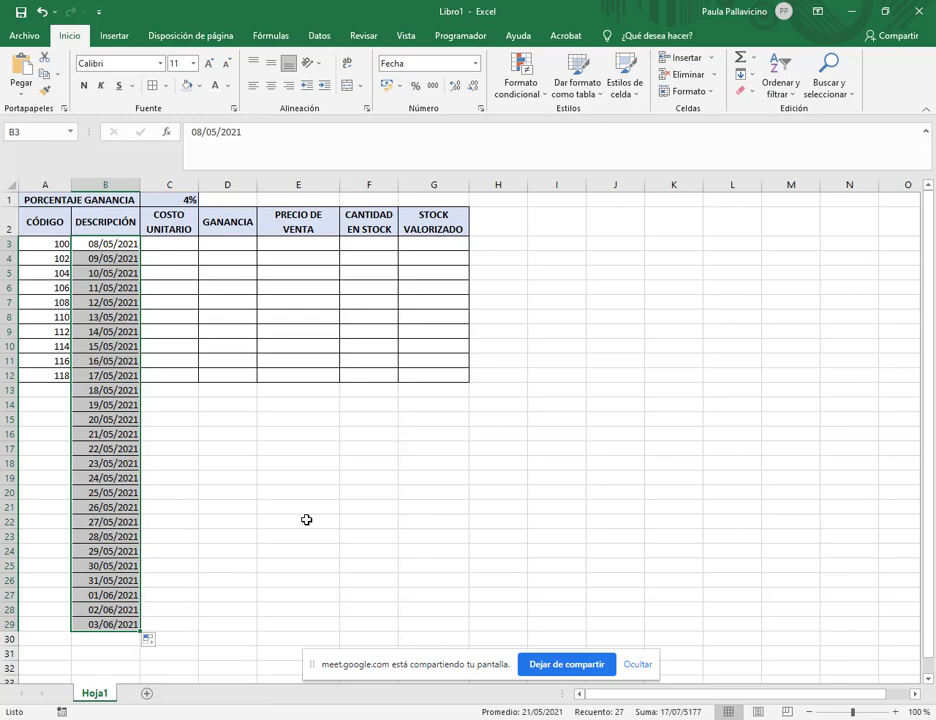
key(Delete)
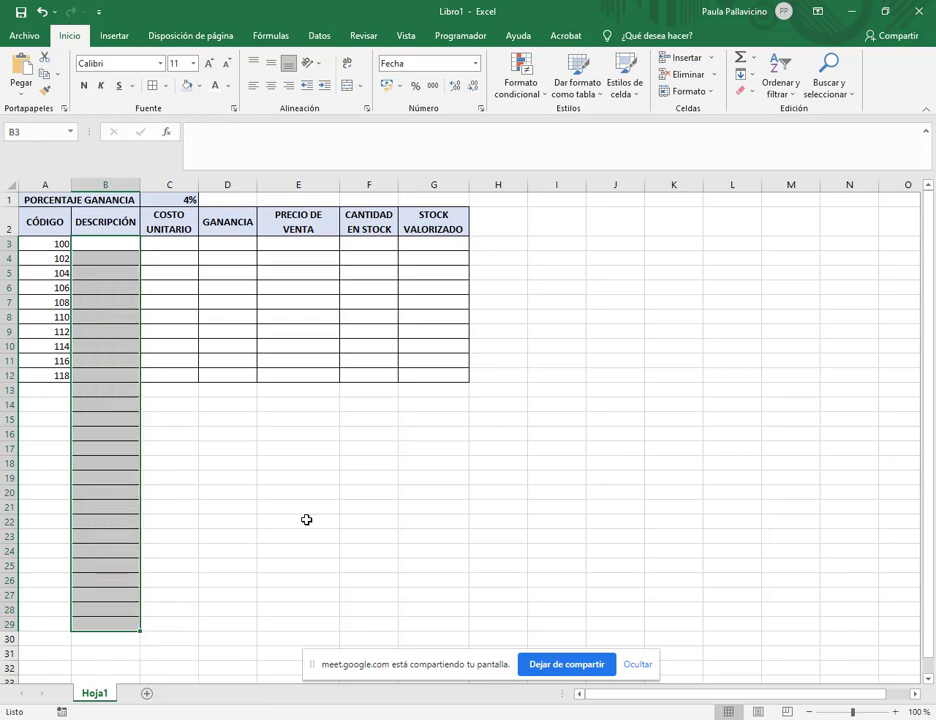
key(ctrl+z)
key(ctrl+z)
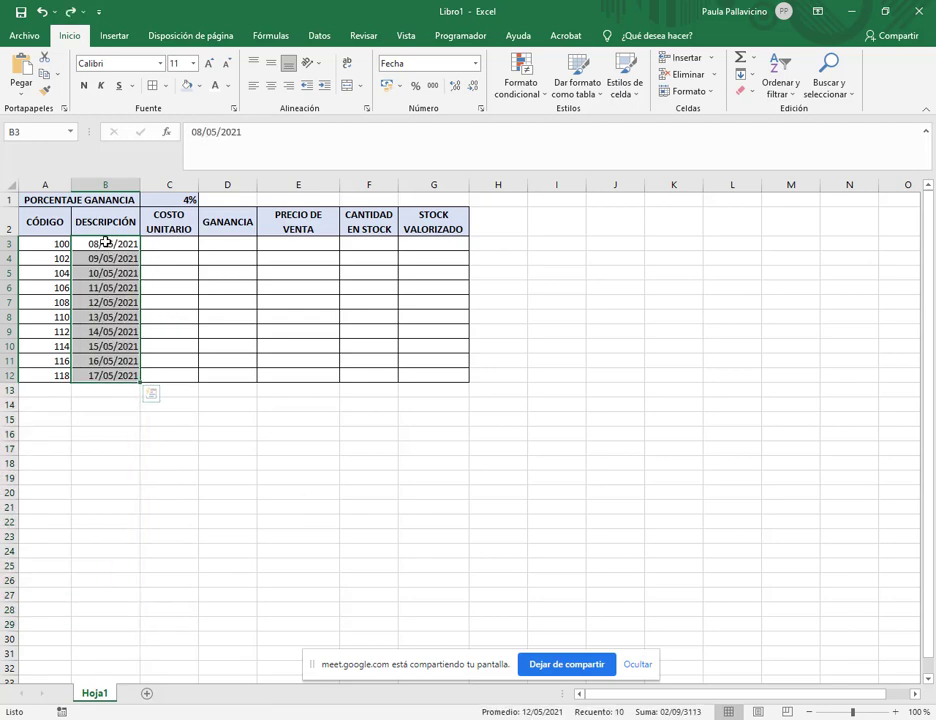
key(Delete)
Step: Test autofill with the weekday LUNES from B3 down to B9 and clear the filled cells
text(l)
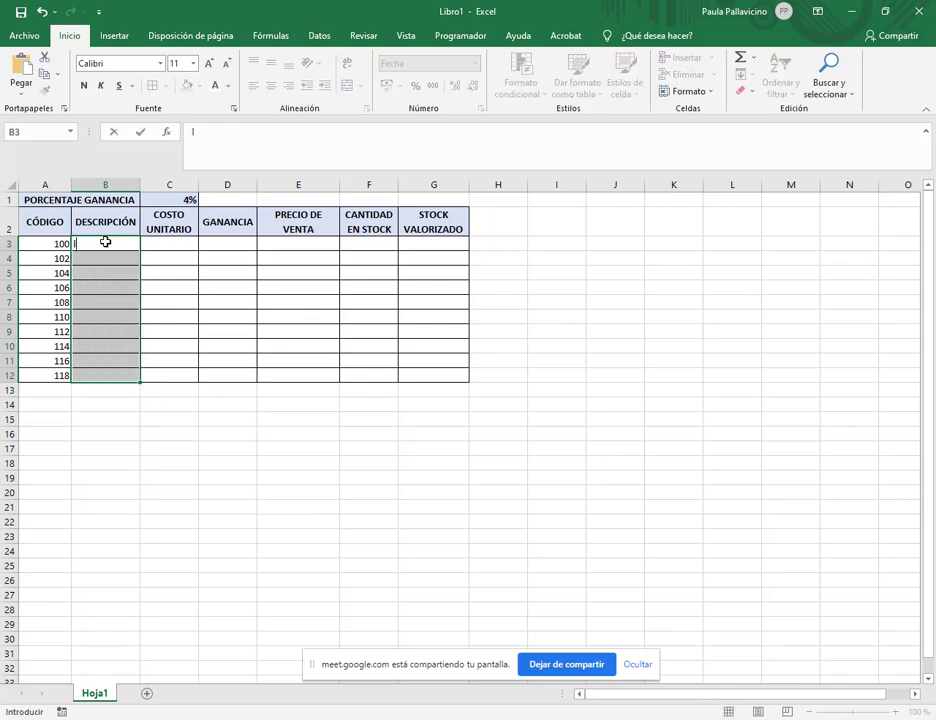
text(UNES)
key(Return)
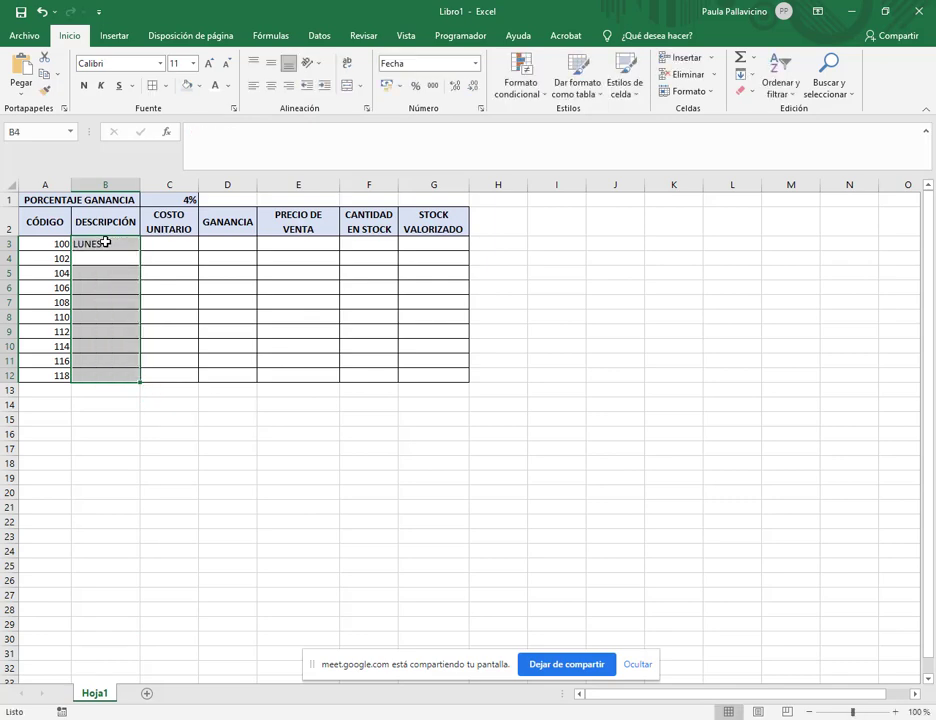
click(105, 243)
drag(142, 247, 130, 337)
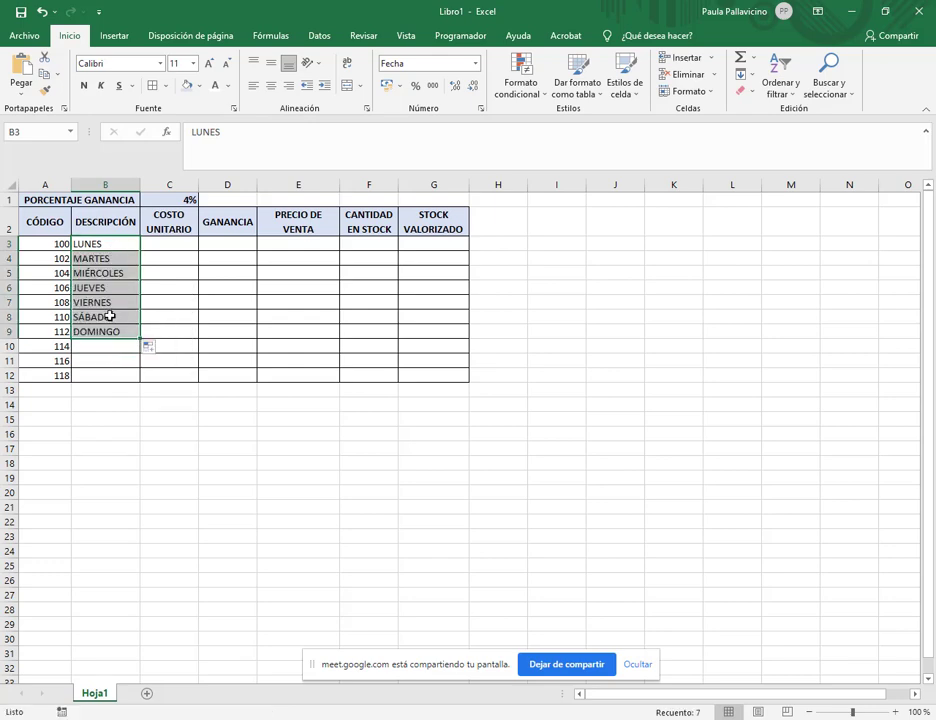
key(Delete)
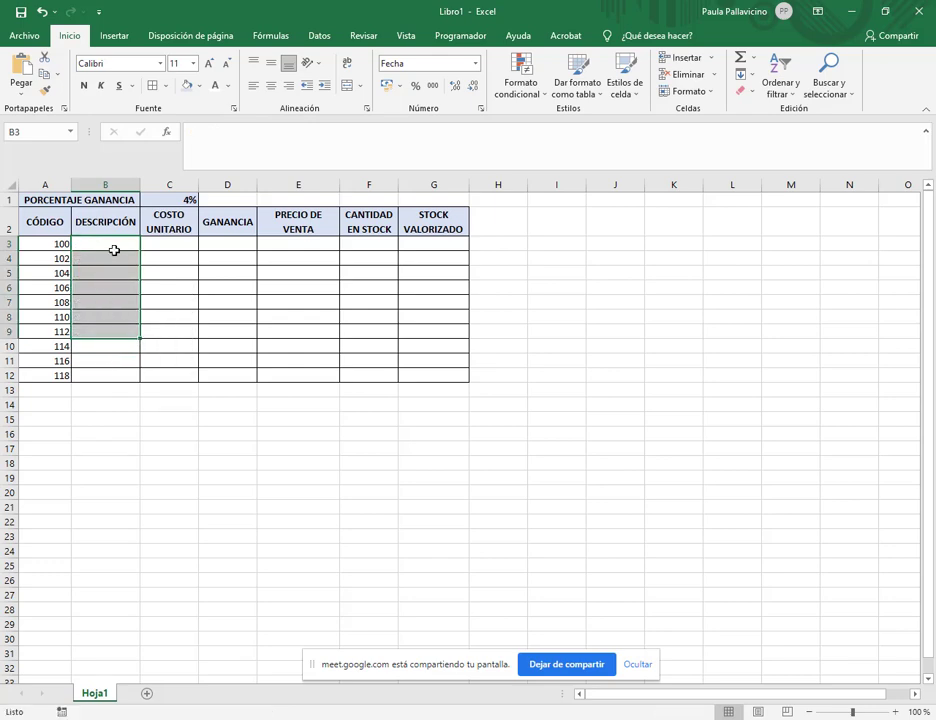
Step: Test autofill with the month ENERO from B3 down to B12 and clear the filled cells
click(116, 246)
text(ENERO)
key(Return)
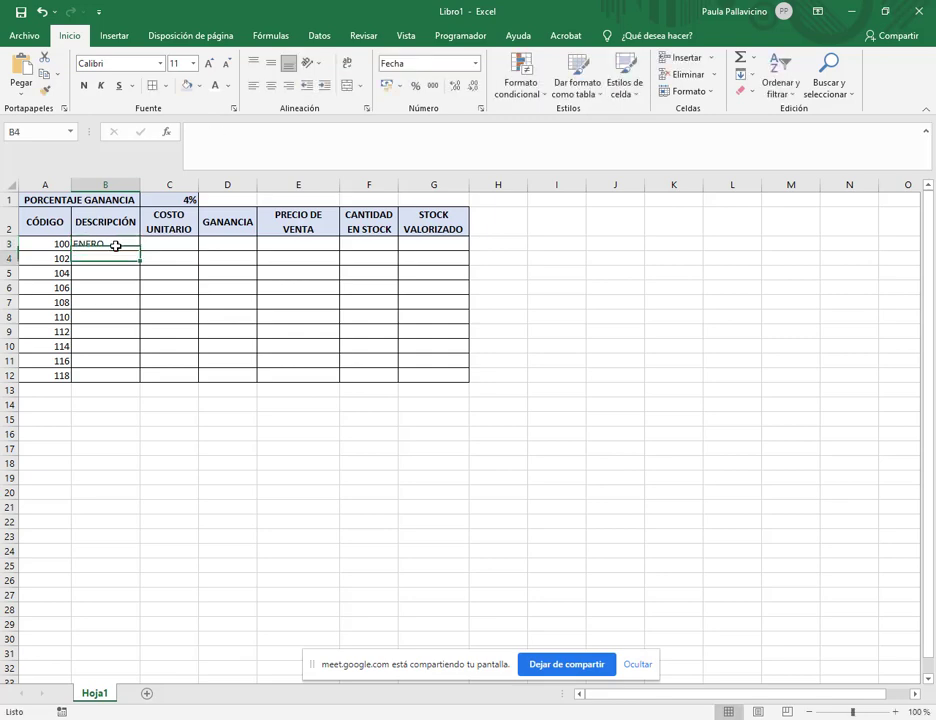
click(118, 245)
drag(140, 248, 120, 380)
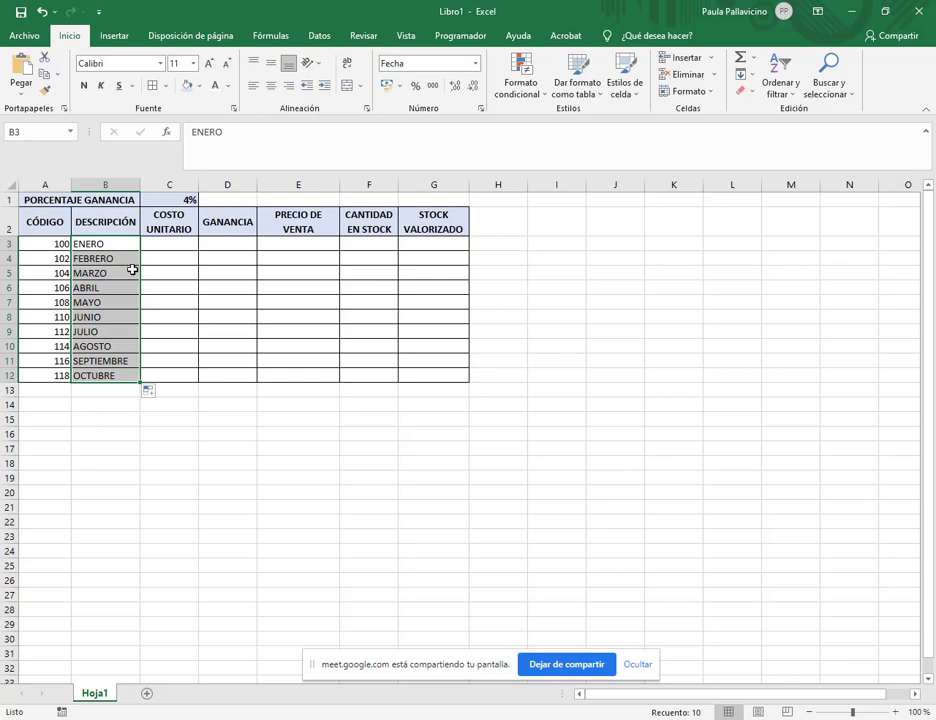
key(Delete)
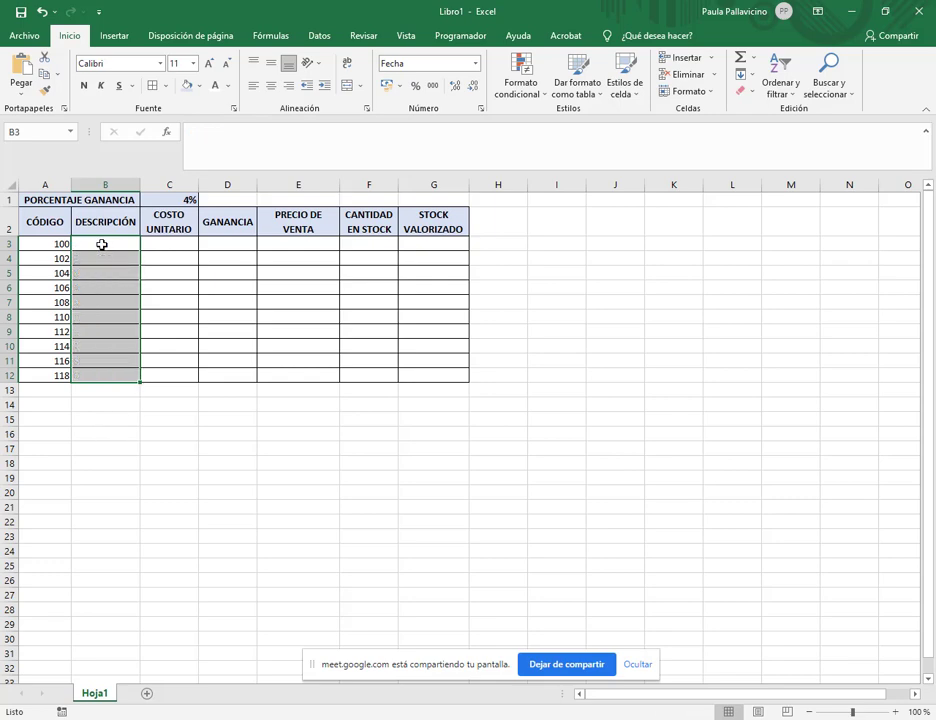
click(102, 244)
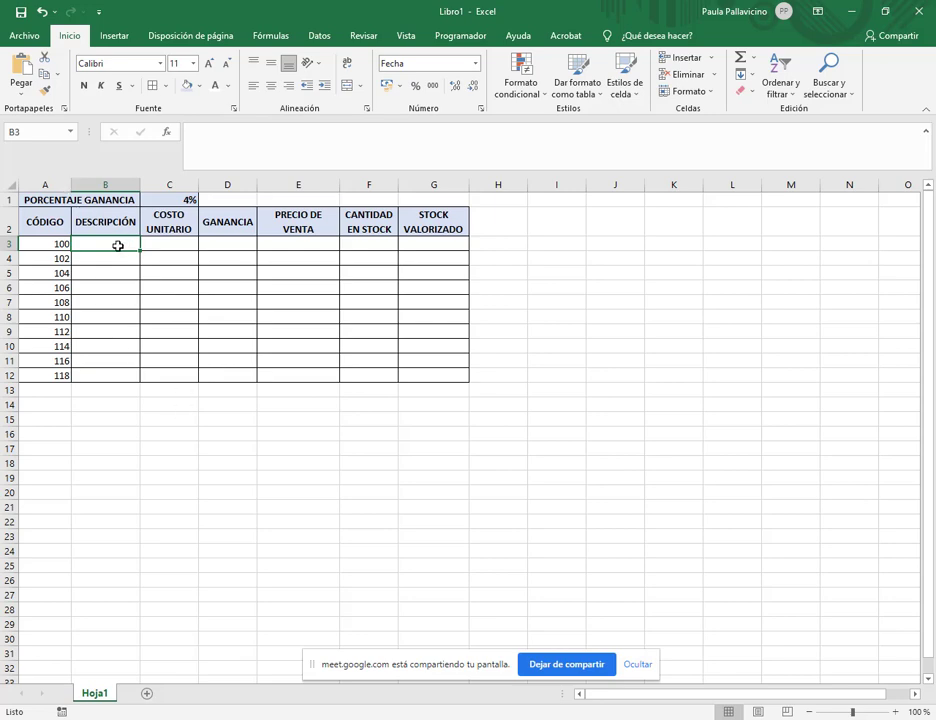
Step: Clear the codes in A4:A12, keeping only the starting code 100 in A3
click(46, 243)
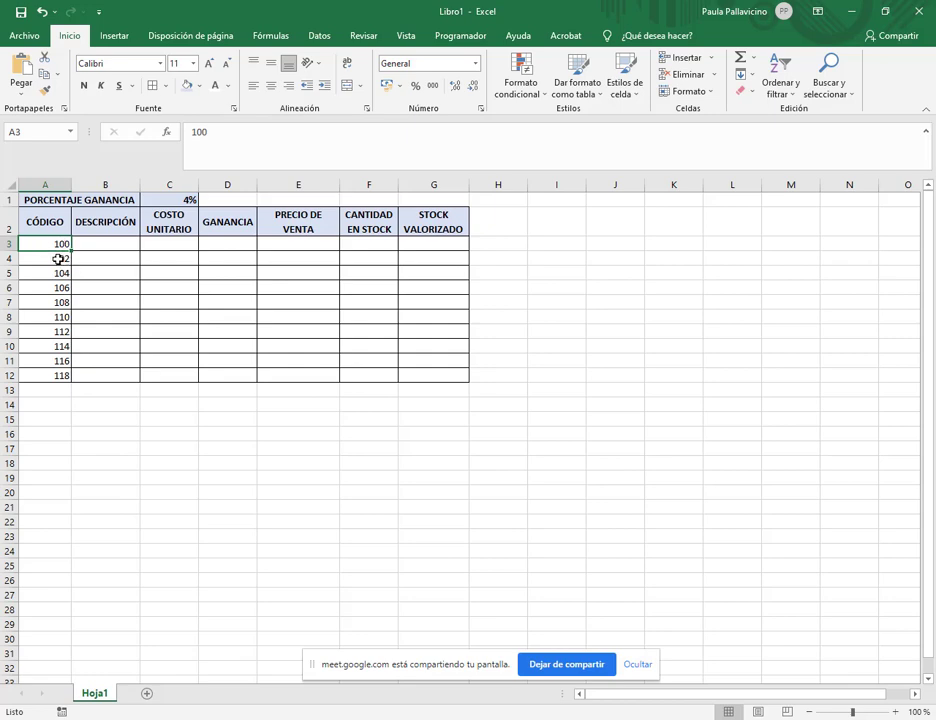
click(59, 258)
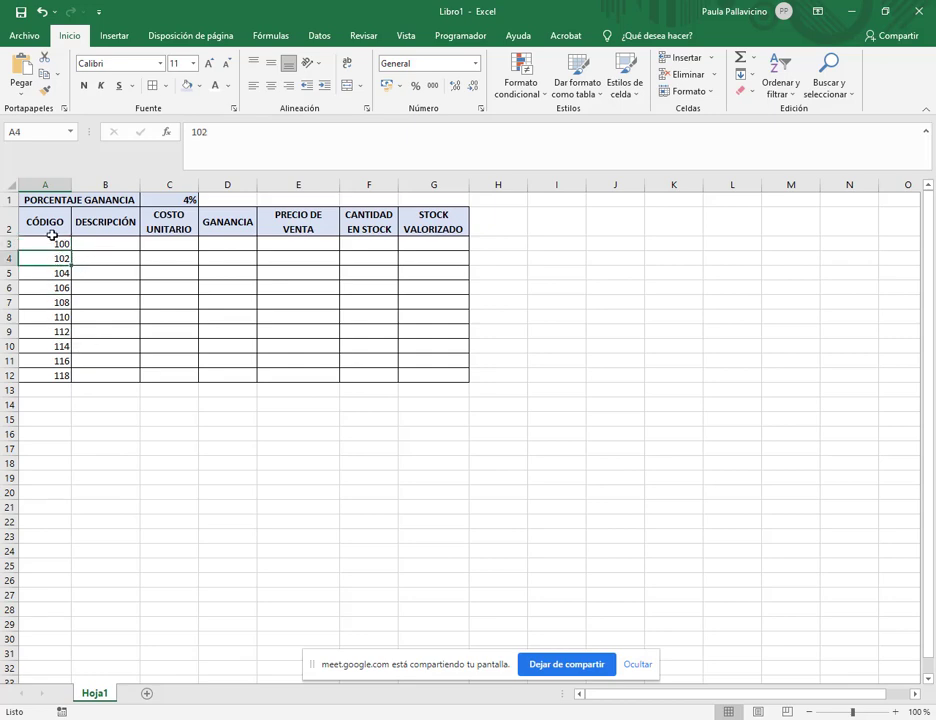
drag(52, 244, 58, 370)
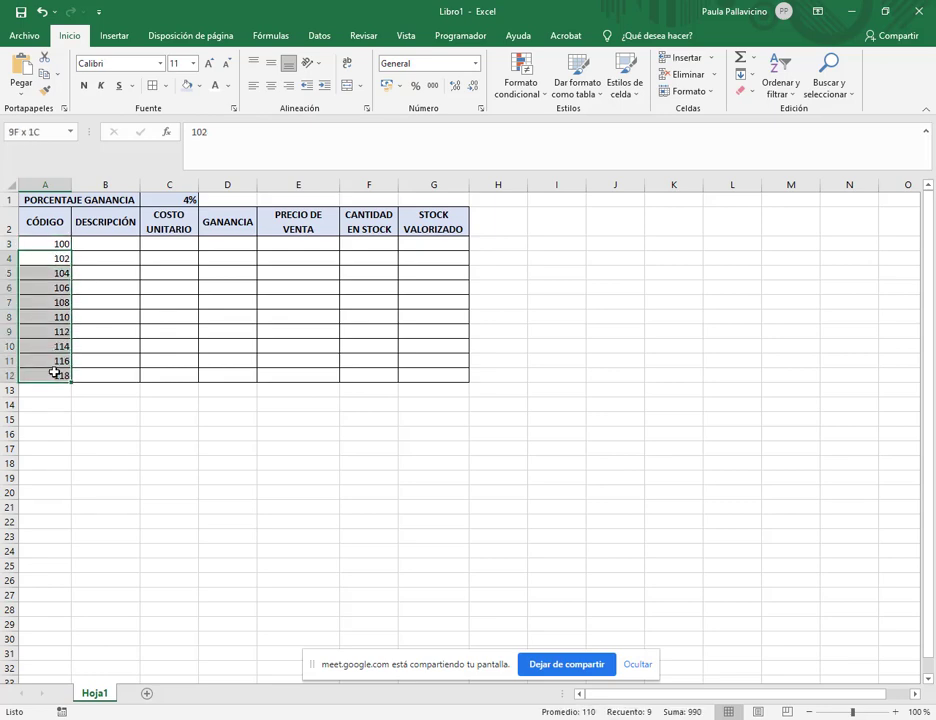
key(Delete)
click(48, 243)
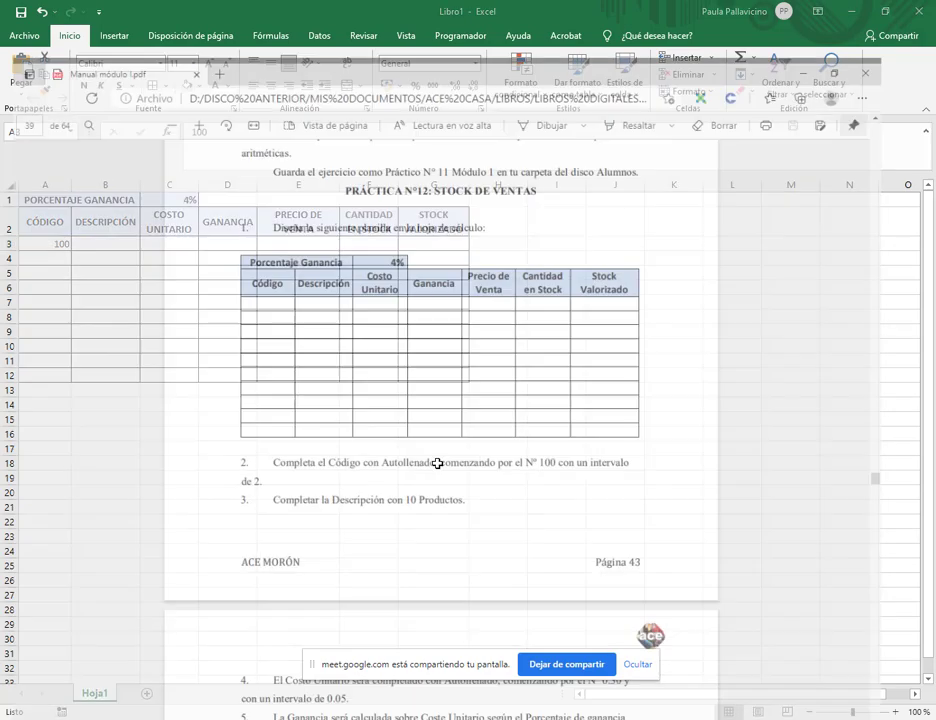
Step: Check the Código instruction in the PDF manual and fill A3:A12 of the spreadsheet with a linear column series in increments of 2
key(alt+Tab)
double_click(566, 436)
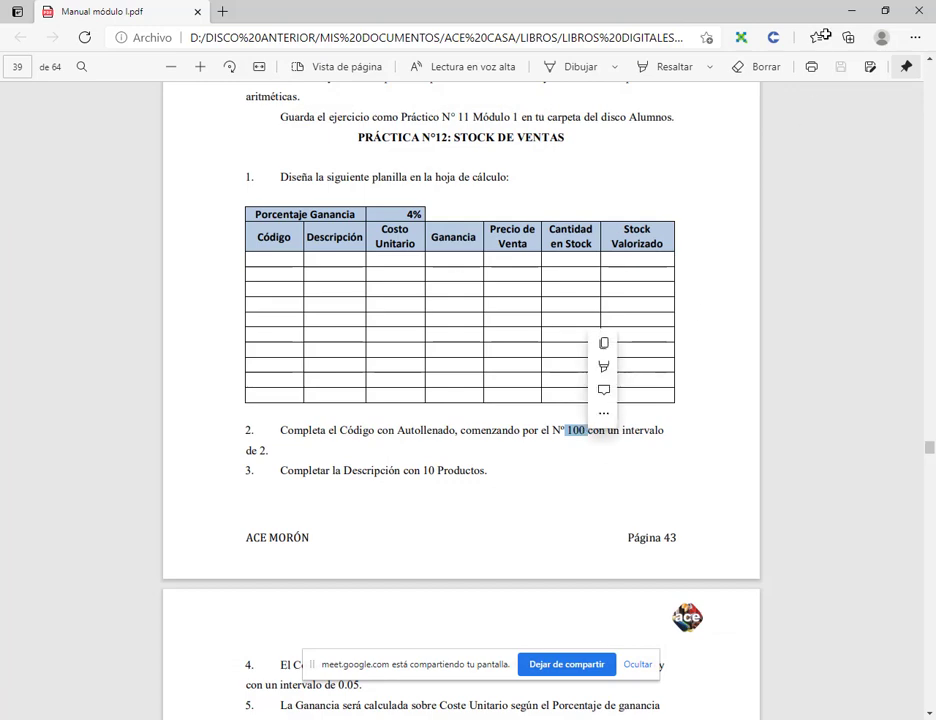
click(851, 10)
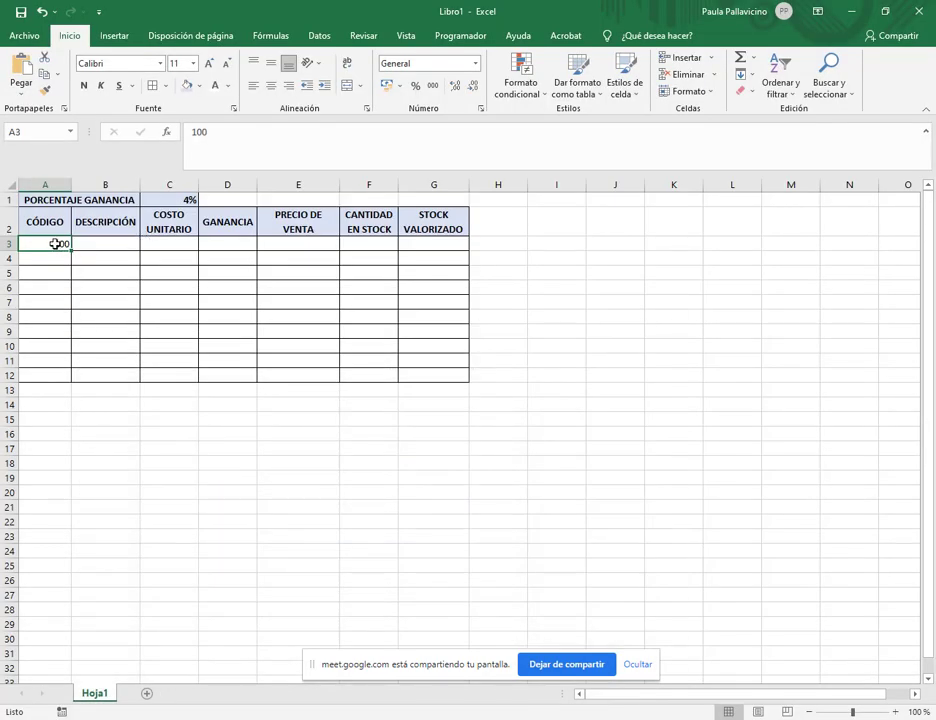
drag(56, 243, 51, 374)
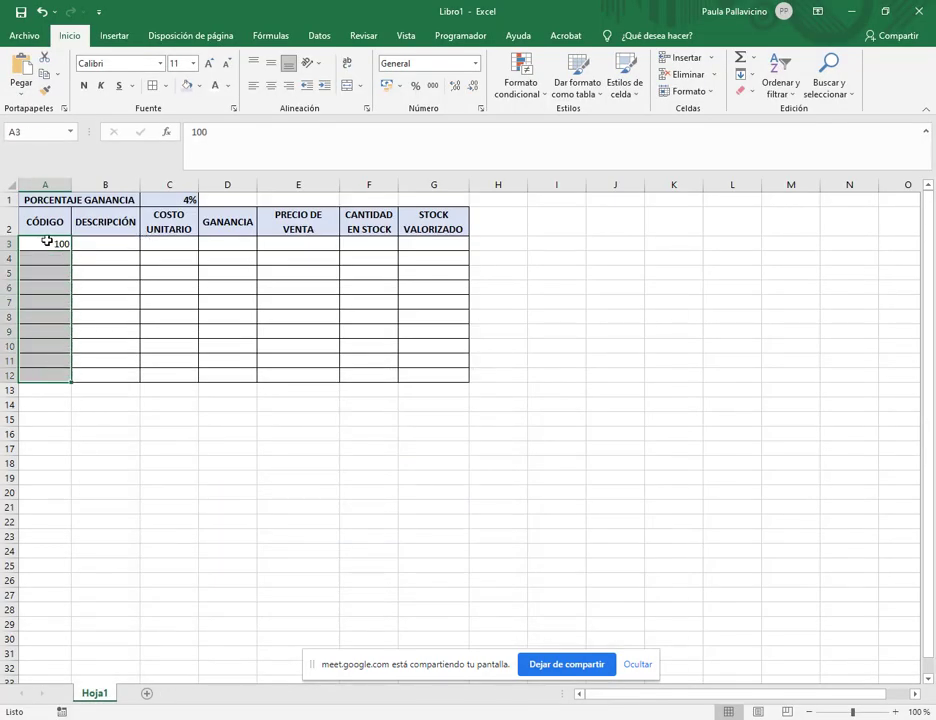
drag(47, 243, 46, 376)
drag(727, 62, 757, 88)
click(745, 76)
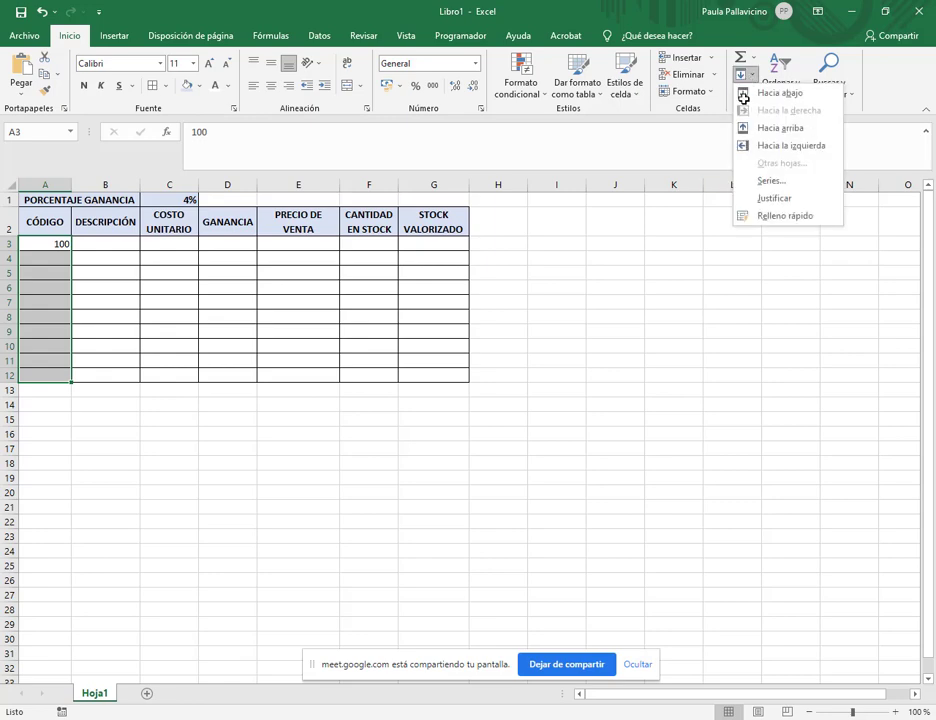
click(787, 183)
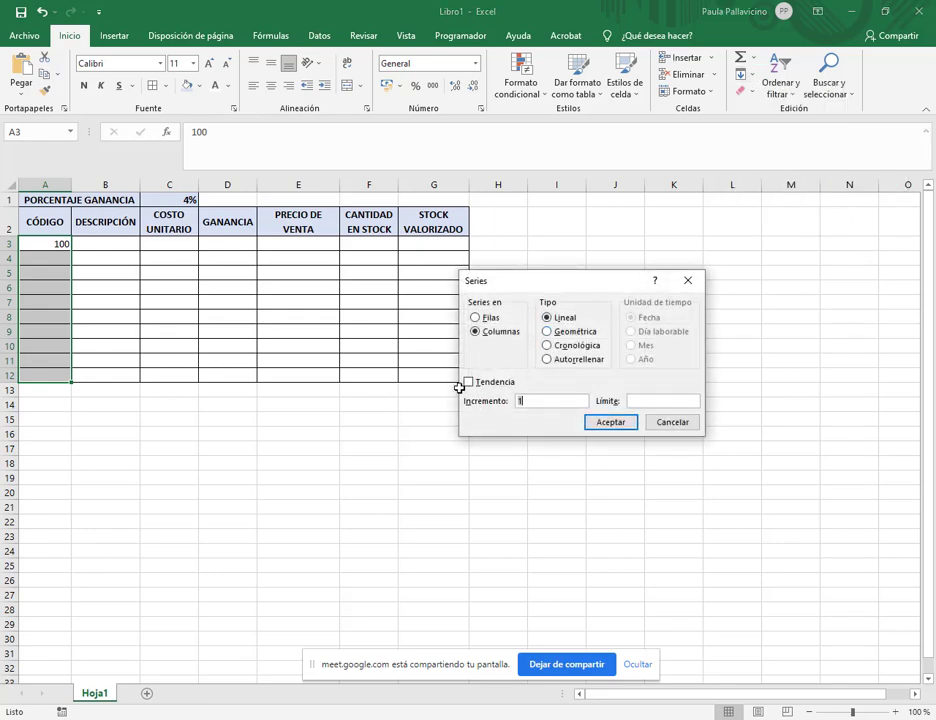
drag(461, 387, 597, 410)
text(2)
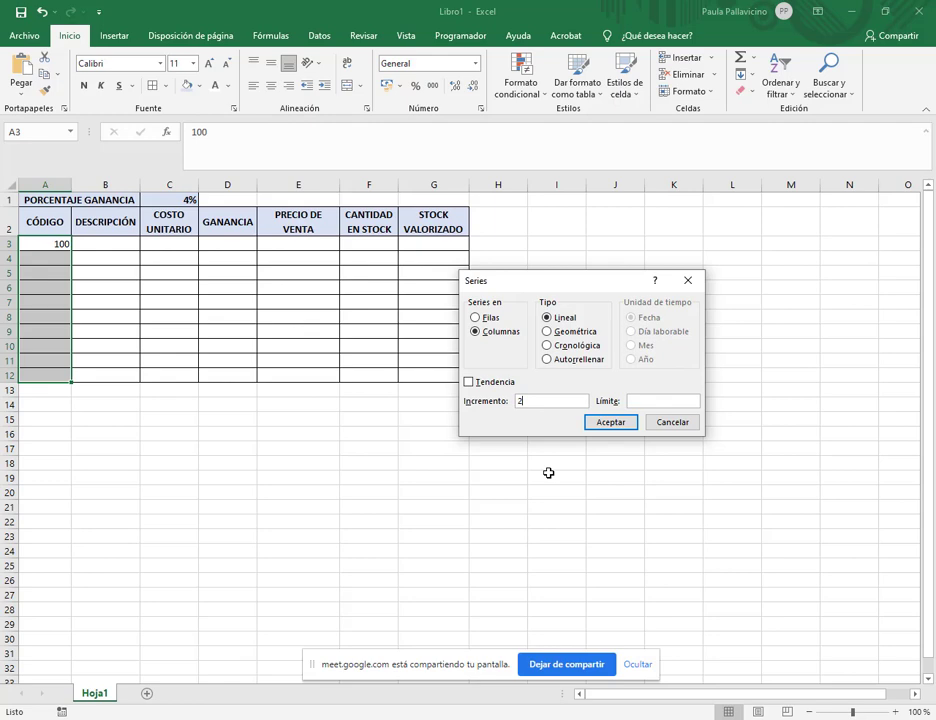
click(610, 421)
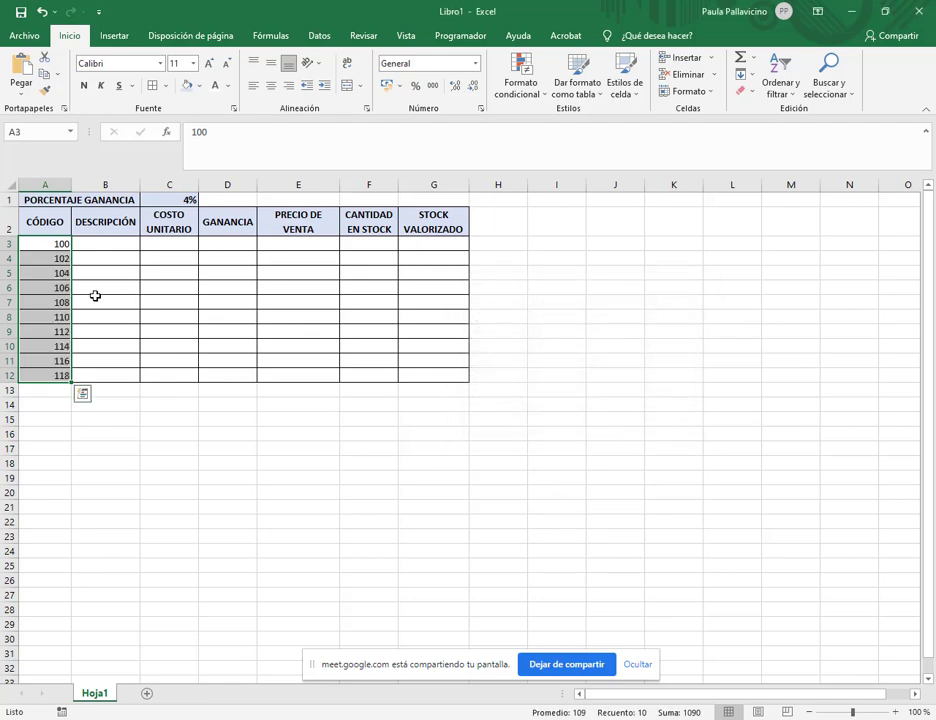
click(132, 436)
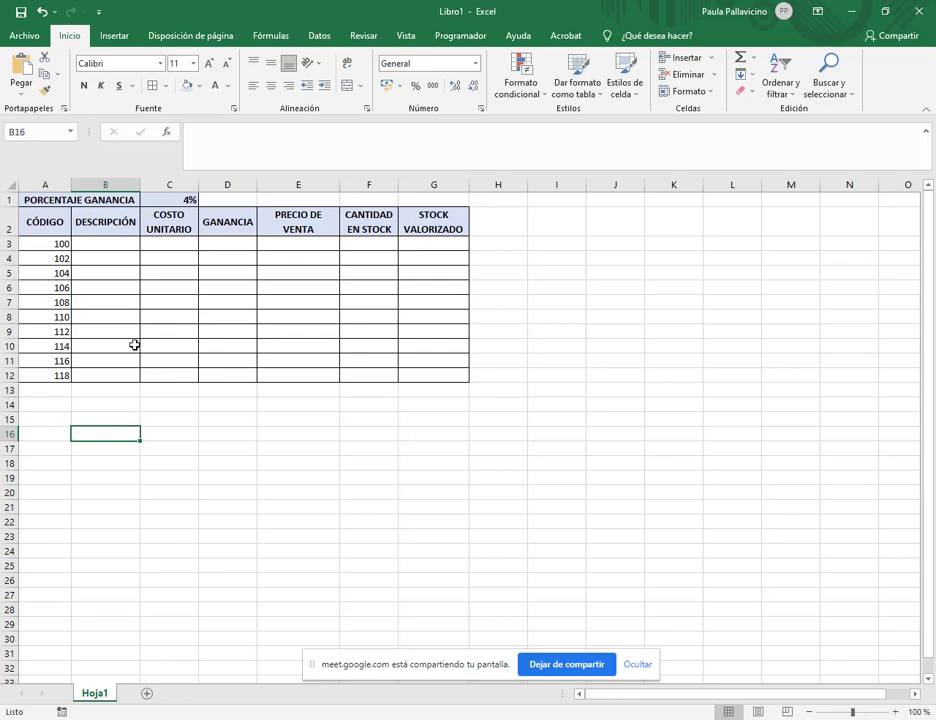
drag(54, 247, 57, 374)
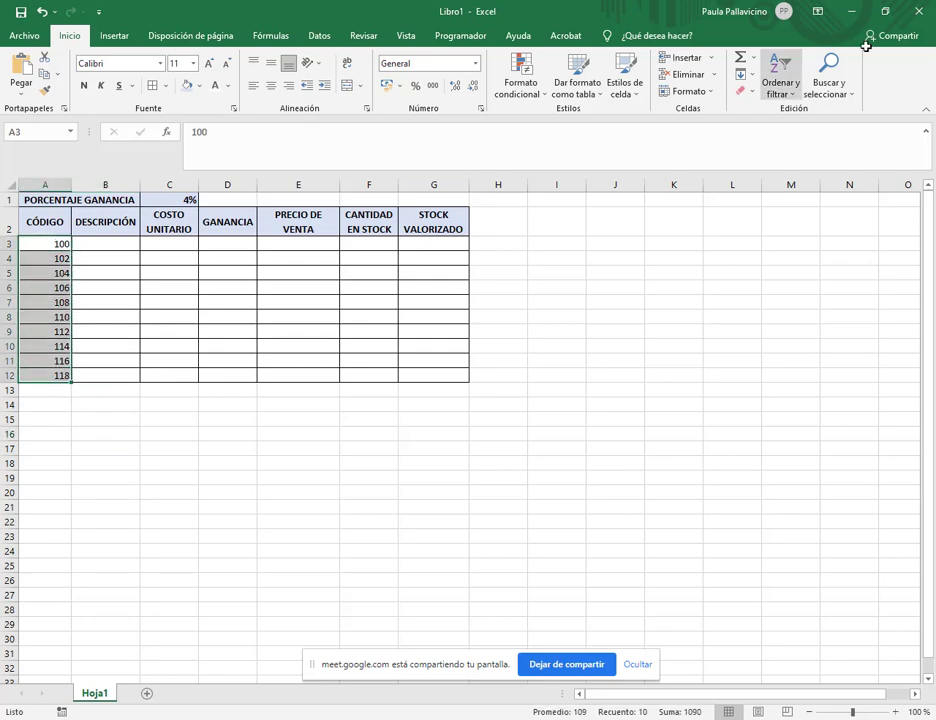
click(746, 74)
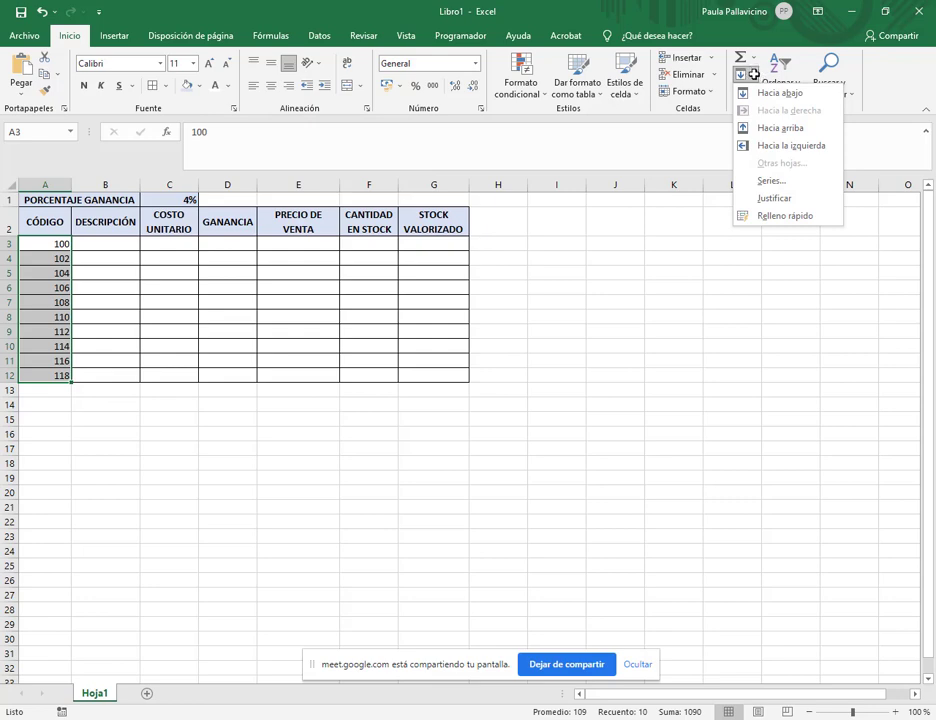
click(732, 300)
click(732, 300)
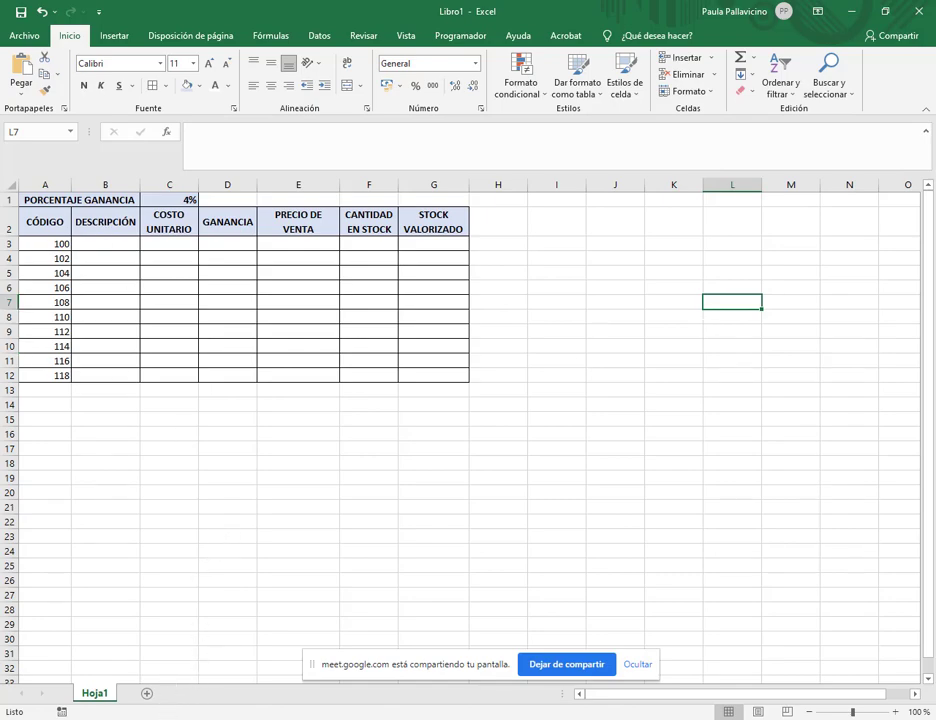
Step: Switch to the PDF manual, read the instruction for completing the Descripción column, and return to the spreadsheet
key(alt+Tab)
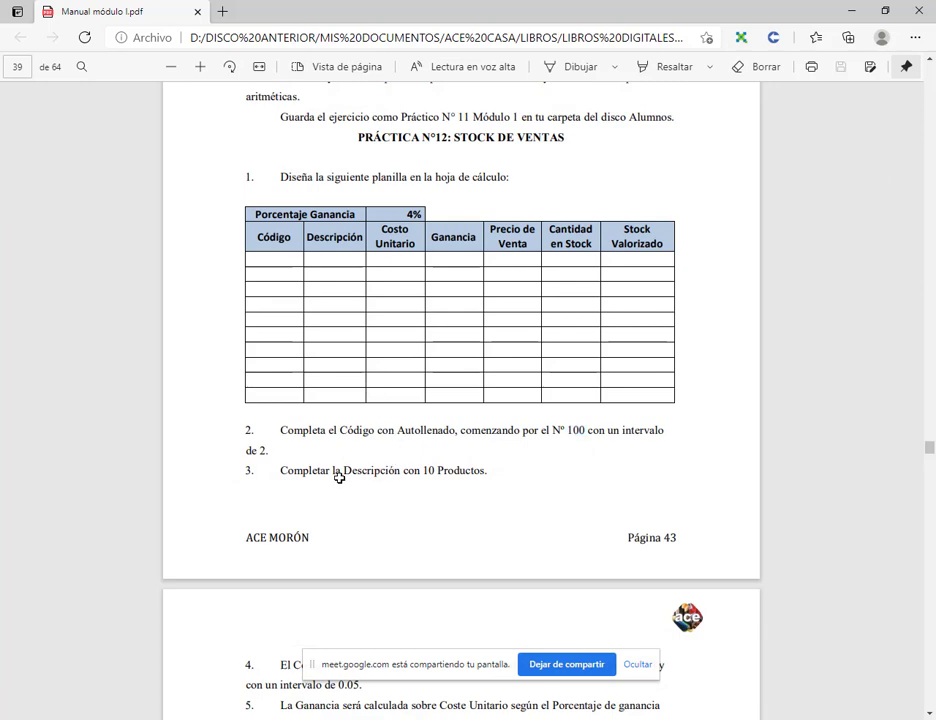
drag(280, 470, 490, 474)
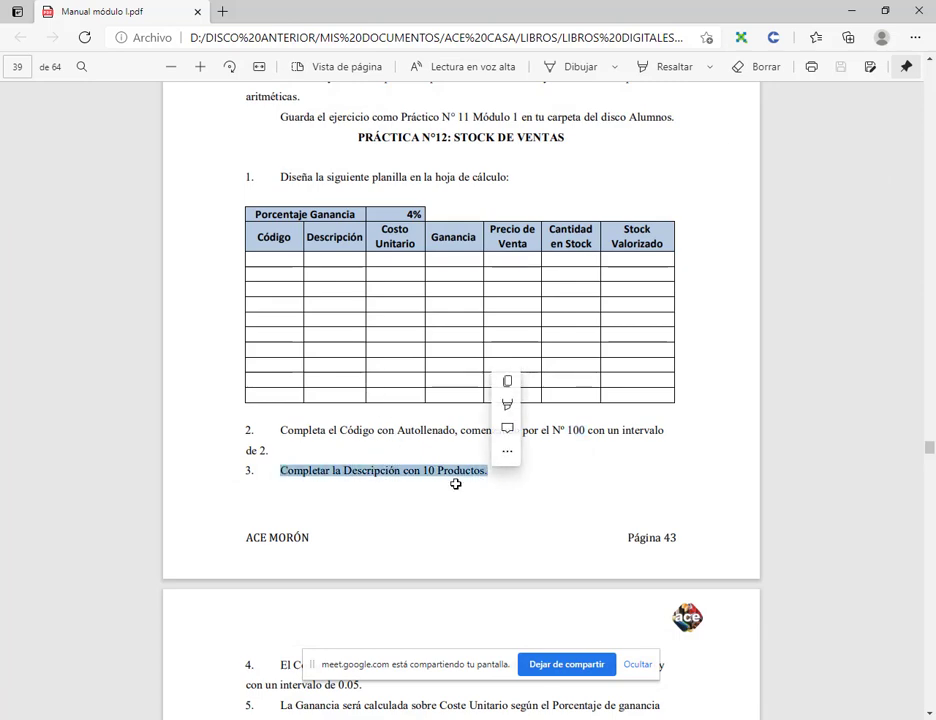
click(455, 484)
scroll(454, 480, down, 2)
scroll(679, 125, up, 1)
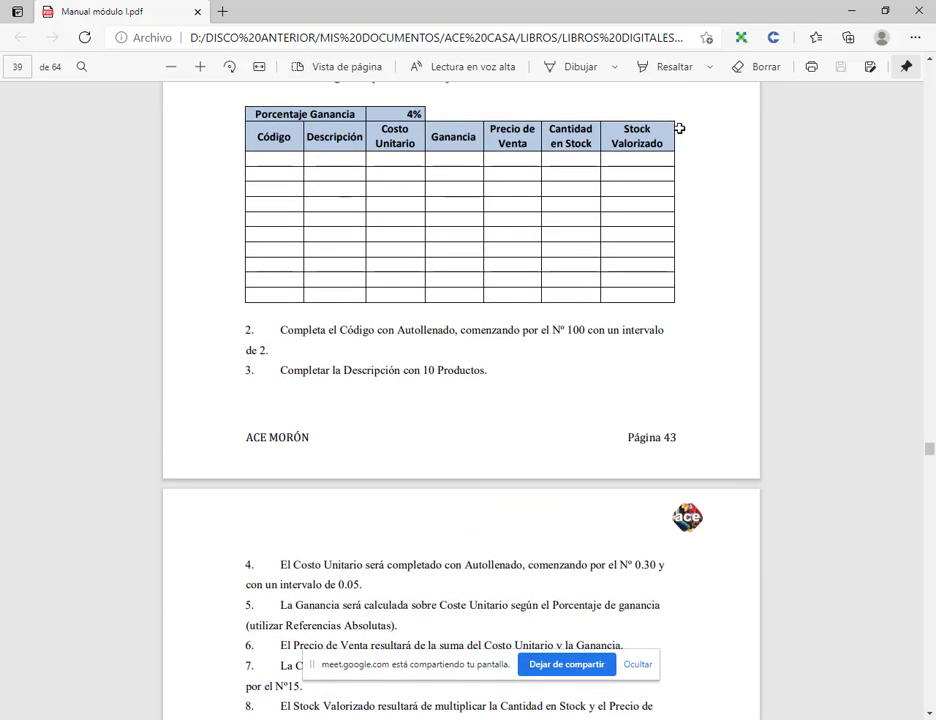
click(855, 8)
Step: Enter the products ALFAJORES, PAPITAS, CARAMELOS and CHOCOLATES in cells B3 to B6 of the Descripción column
click(102, 243)
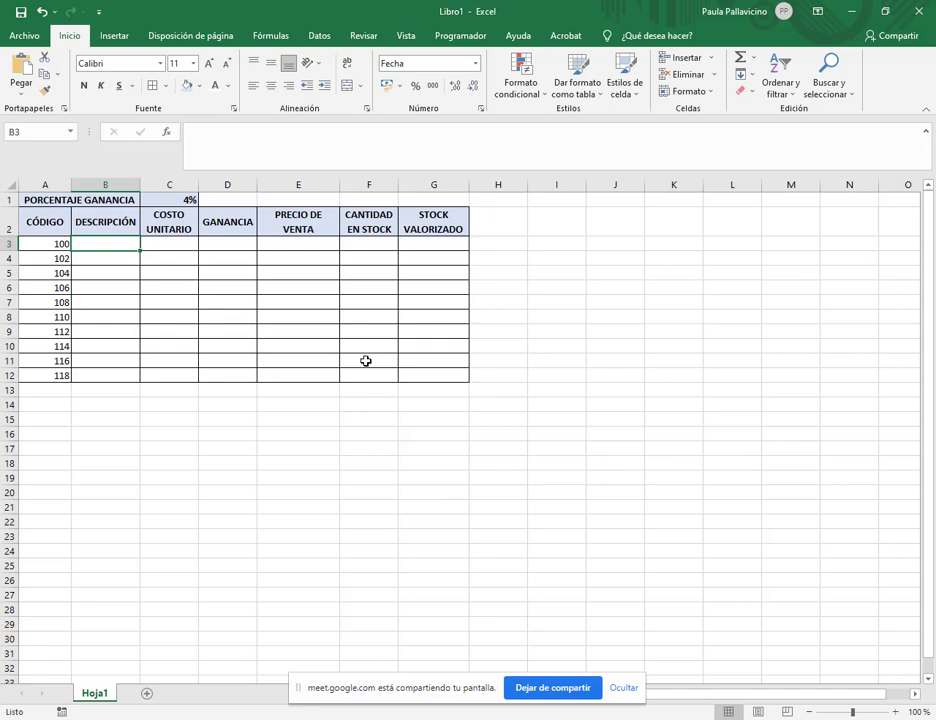
text(ALFAJORE)
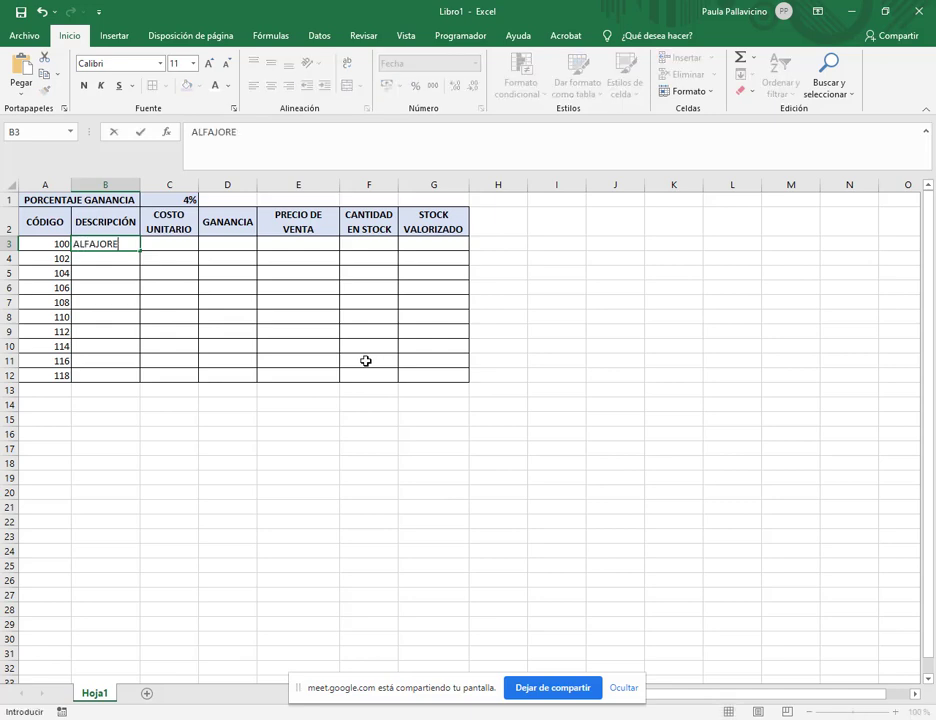
text(S)
key(Return)
text(PAP)
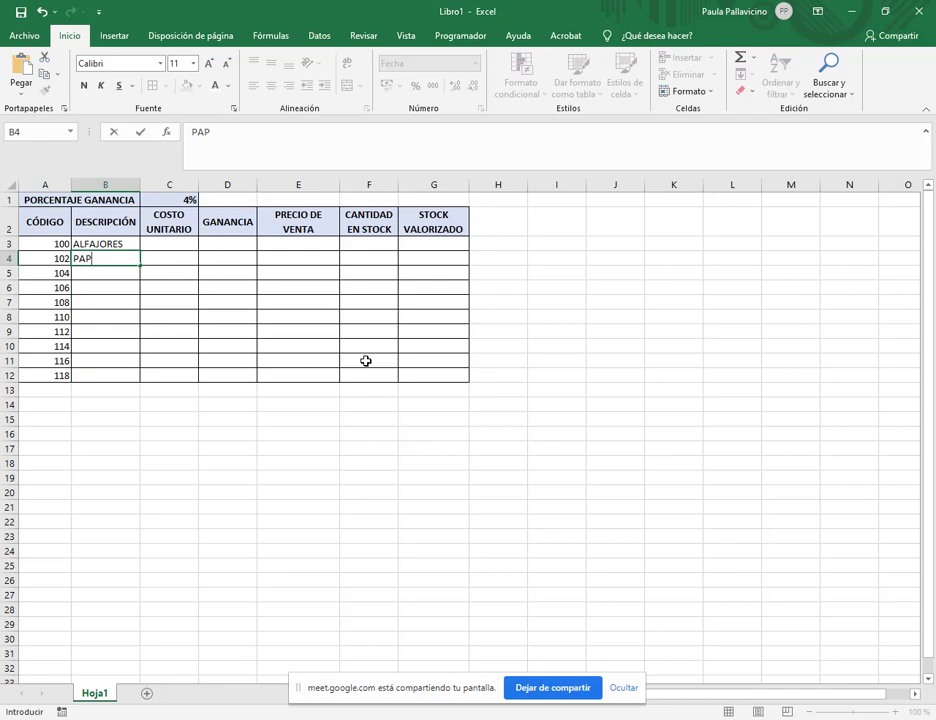
text(ITAS)
key(Return)
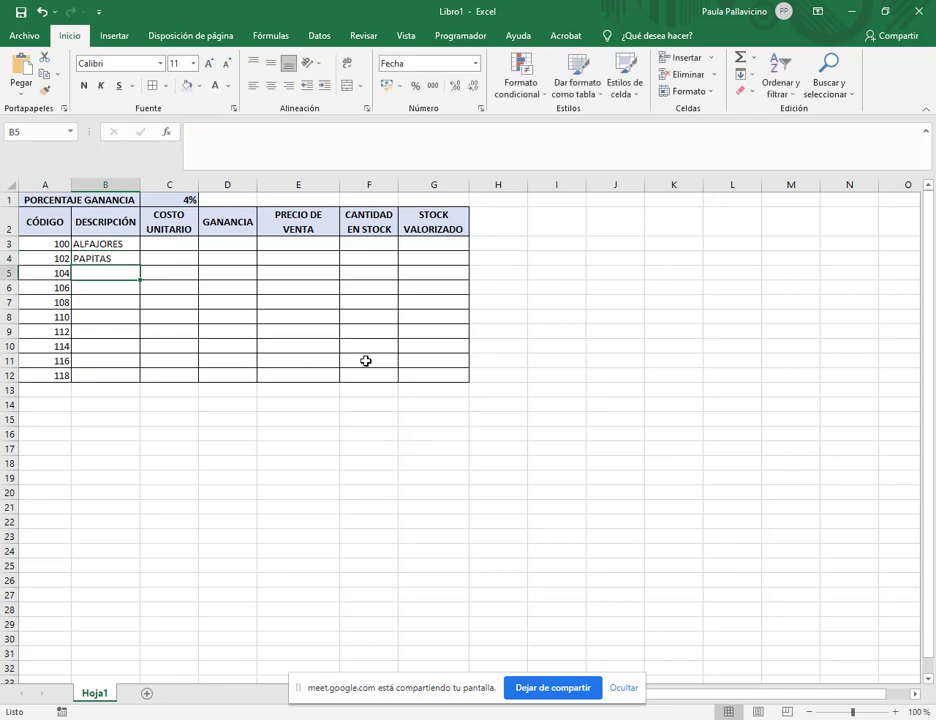
text(CARAMELOS)
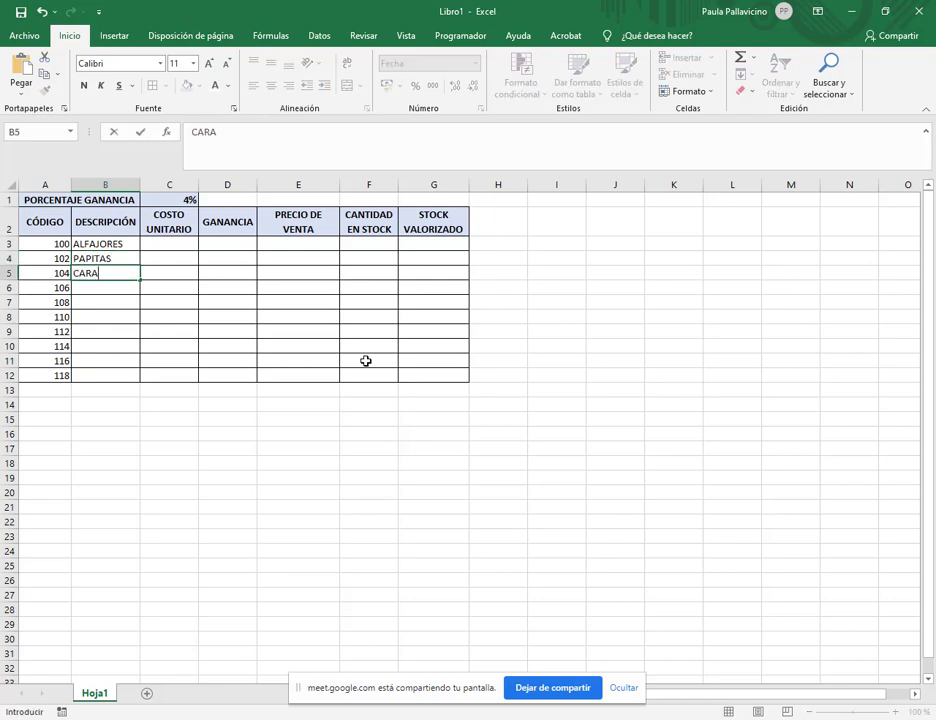
key(Return)
text(CHOCOLATES)
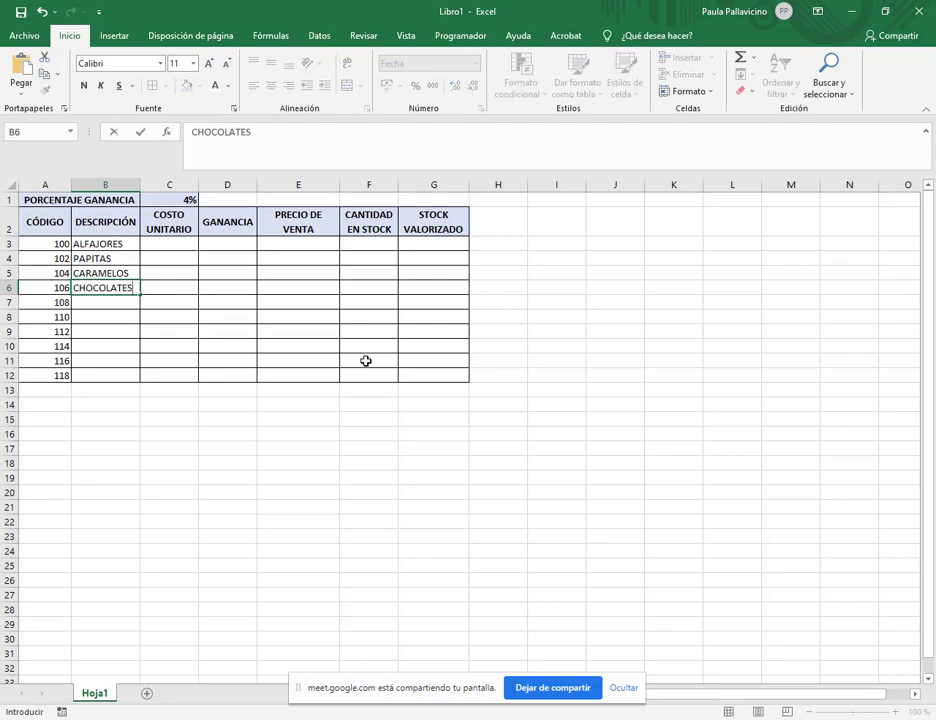
key(Return)
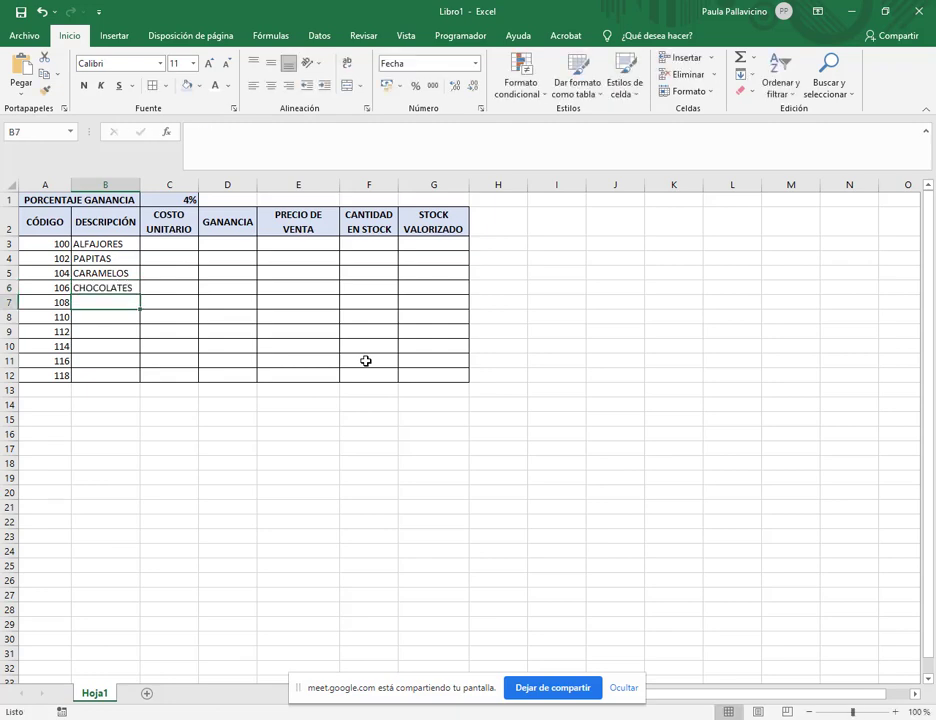
Step: Enter the products JUGO, GALLETITAS, CHUPETINES and GOMITAS in cells B7 to B10
text(JUGO)
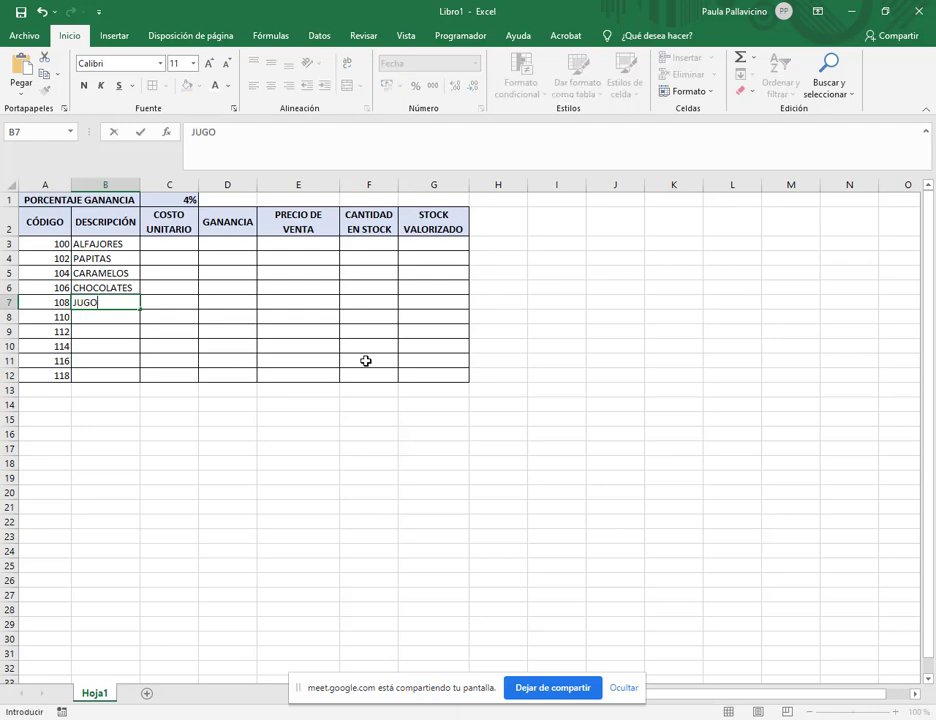
key(Return)
text(GALLETITAS)
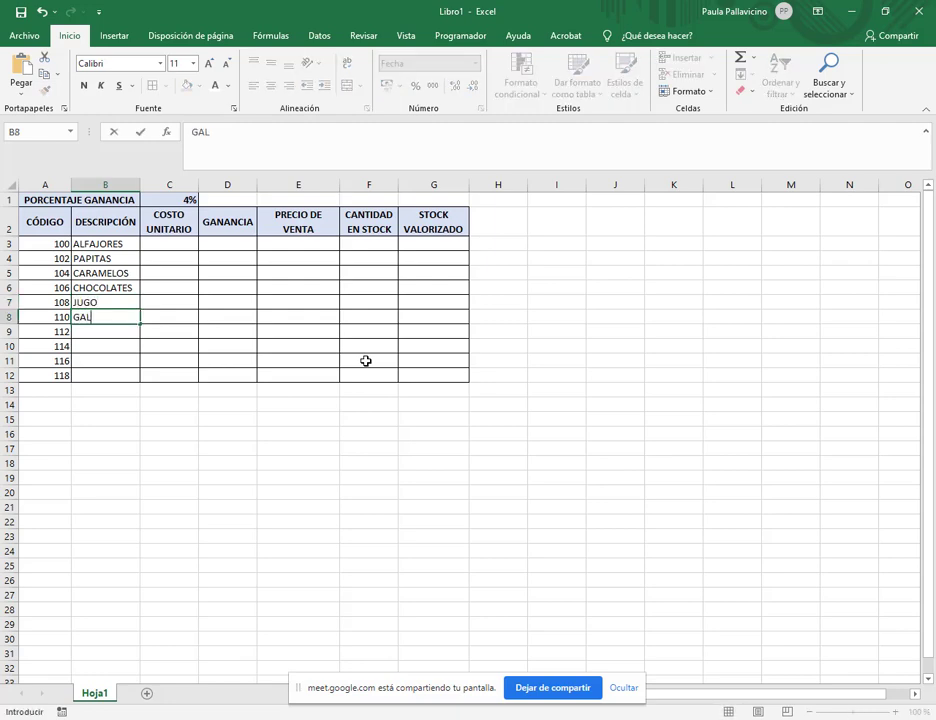
key(Return)
text(CH)
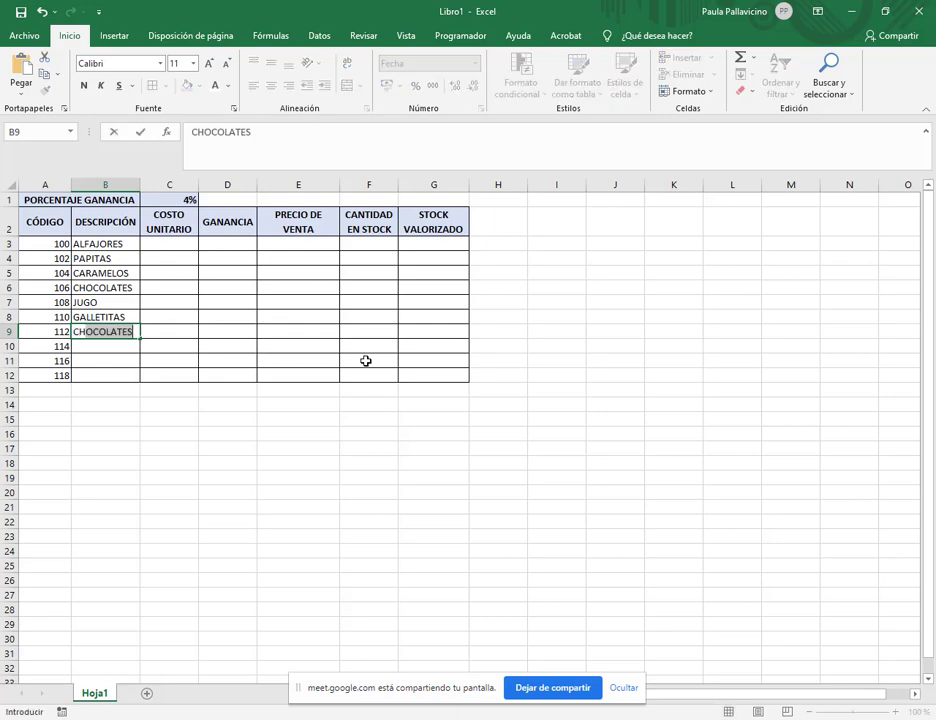
text(UPETINES)
key(Return)
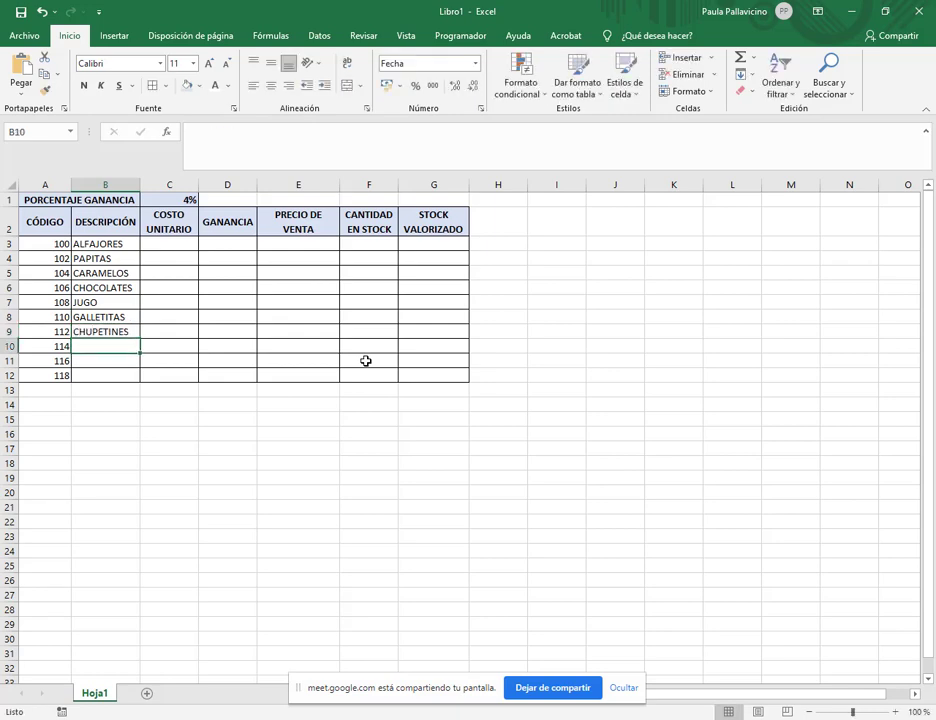
text(GOMITA)
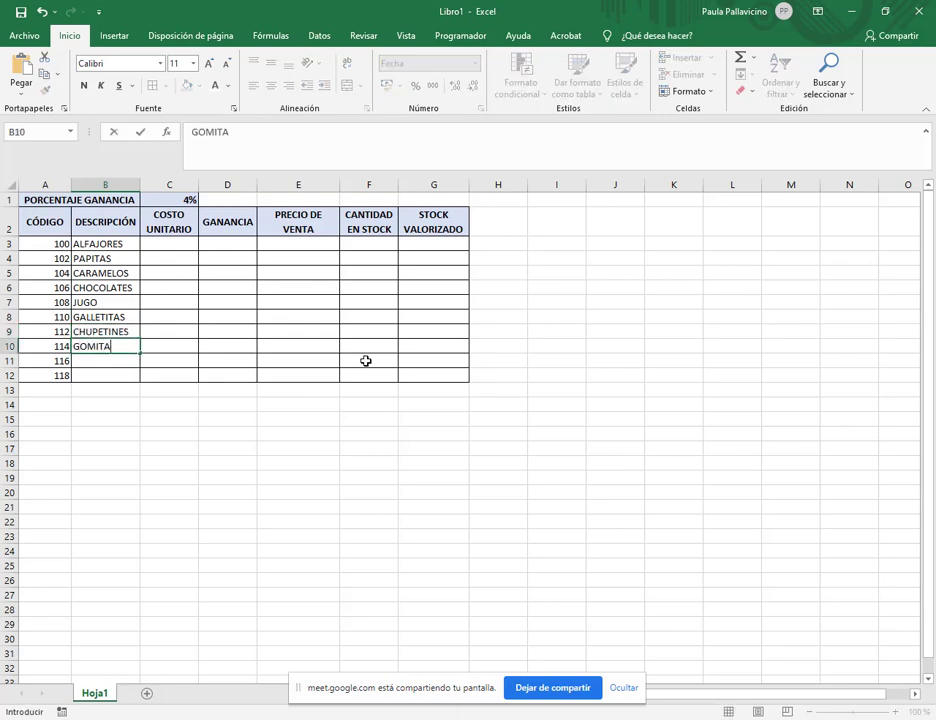
text(S)
key(Return)
text(CHOCOLATES)
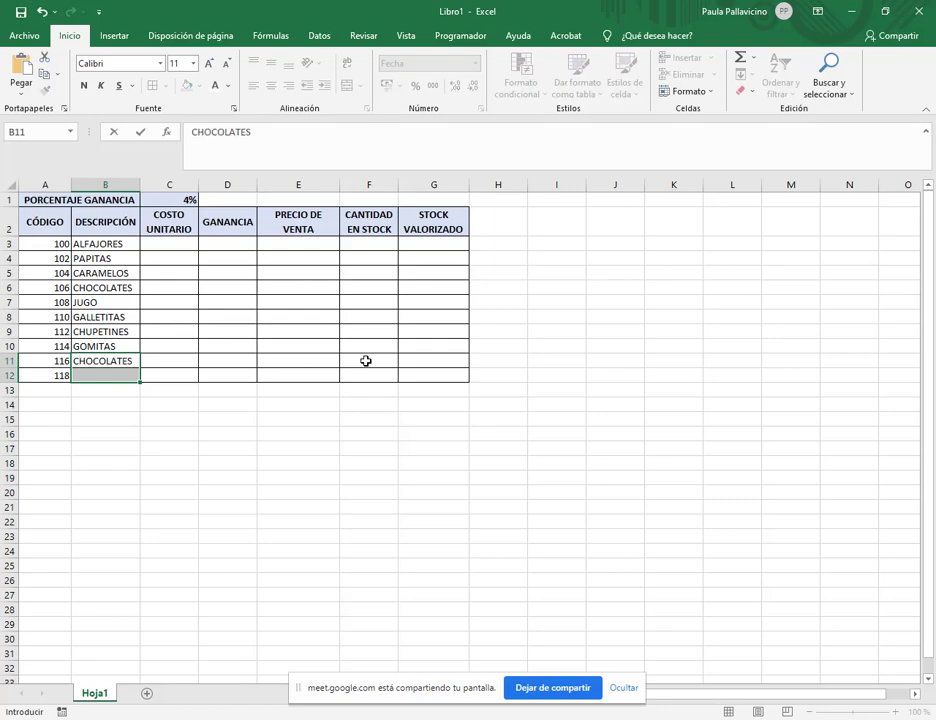
key(Escape)
key(Down)
key(Up)
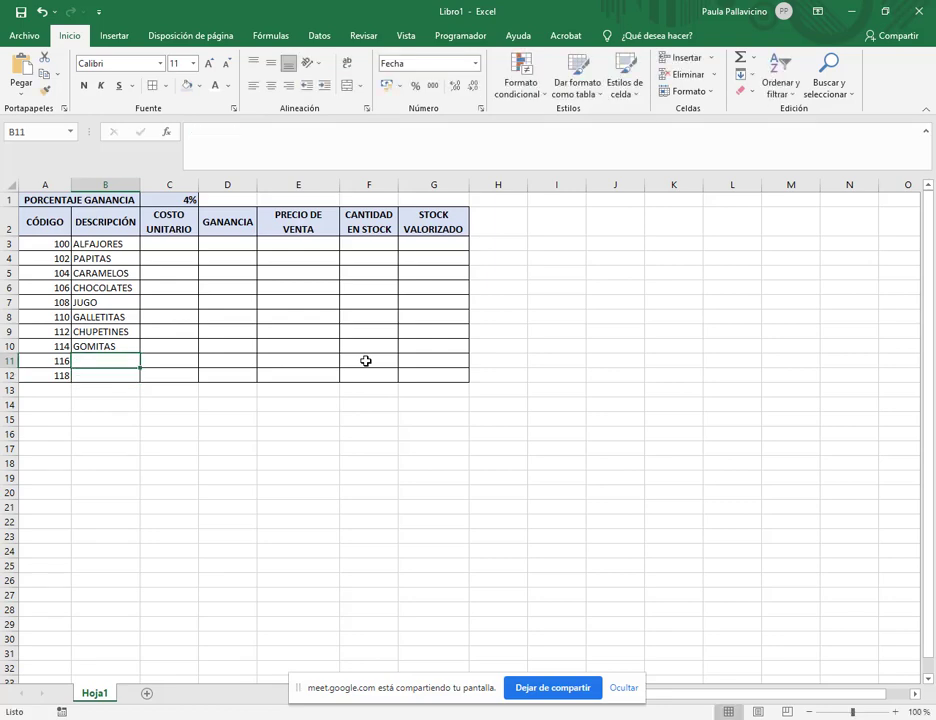
Step: Enter CHOCOLATE CON MANI in B11 and CHOCOLATE CON AVELLANAS in B12, and autofit the width of column B
text(CHOCOLATE CON)
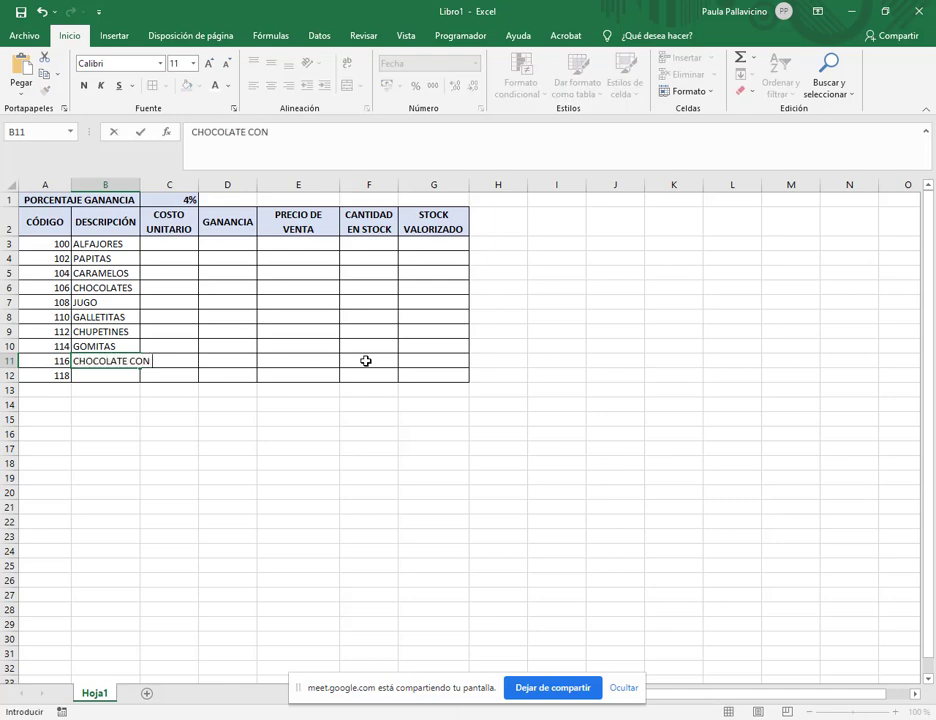
text( MANI)
key(Return)
text(CHOCOLA)
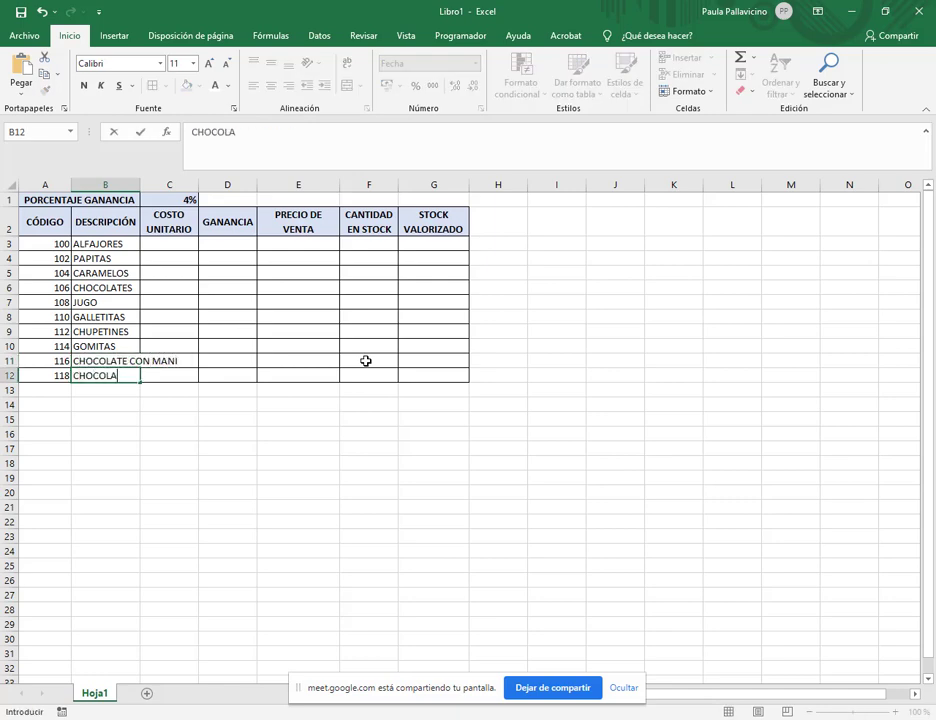
text(TE CON AVELLA)
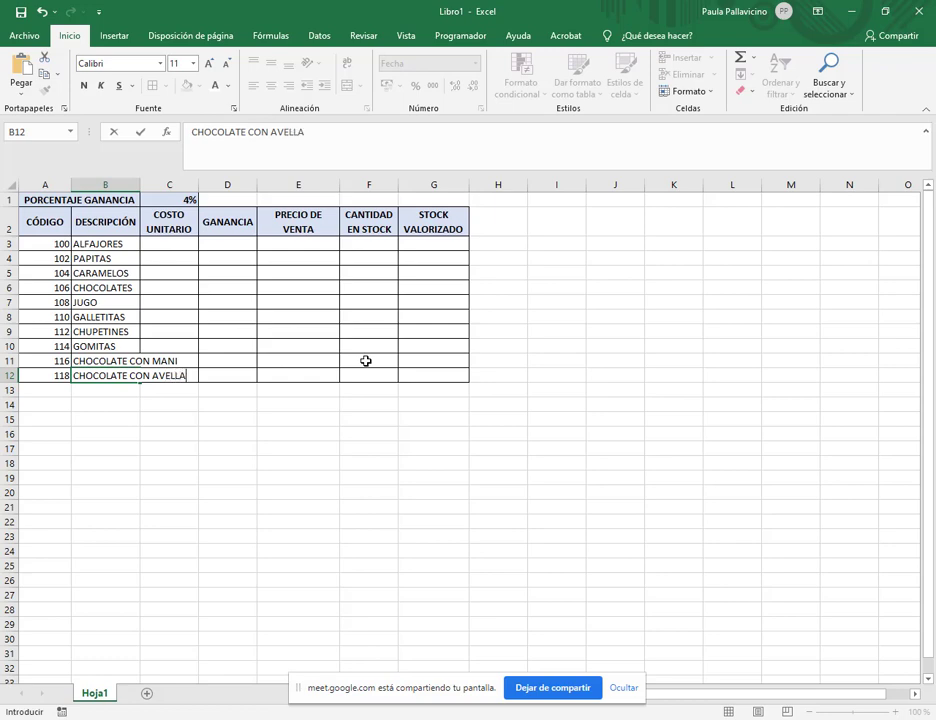
text(NAS)
key(Return)
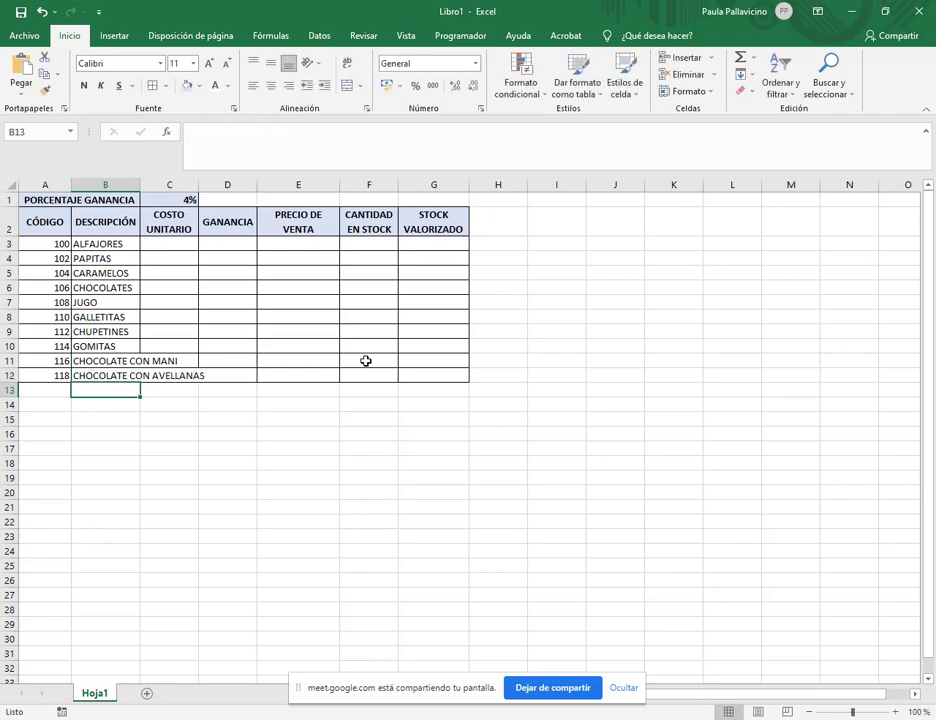
double_click(143, 178)
click(330, 508)
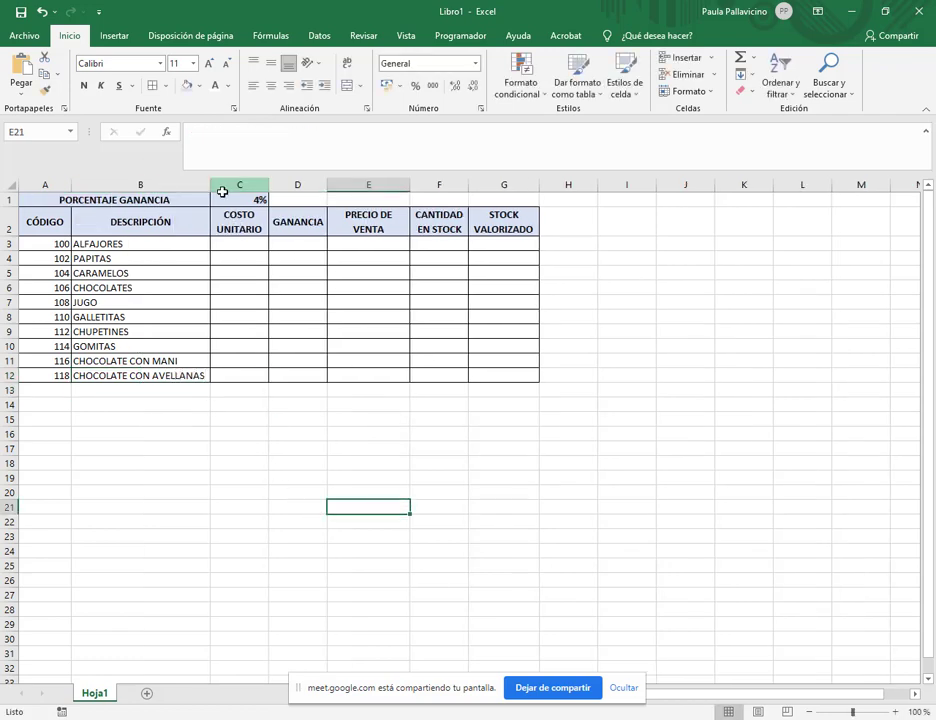
Step: Consult the PDF manual for the Costo Unitario instruction, copy its starting value, and return to cell C3 of the spreadsheet
click(255, 244)
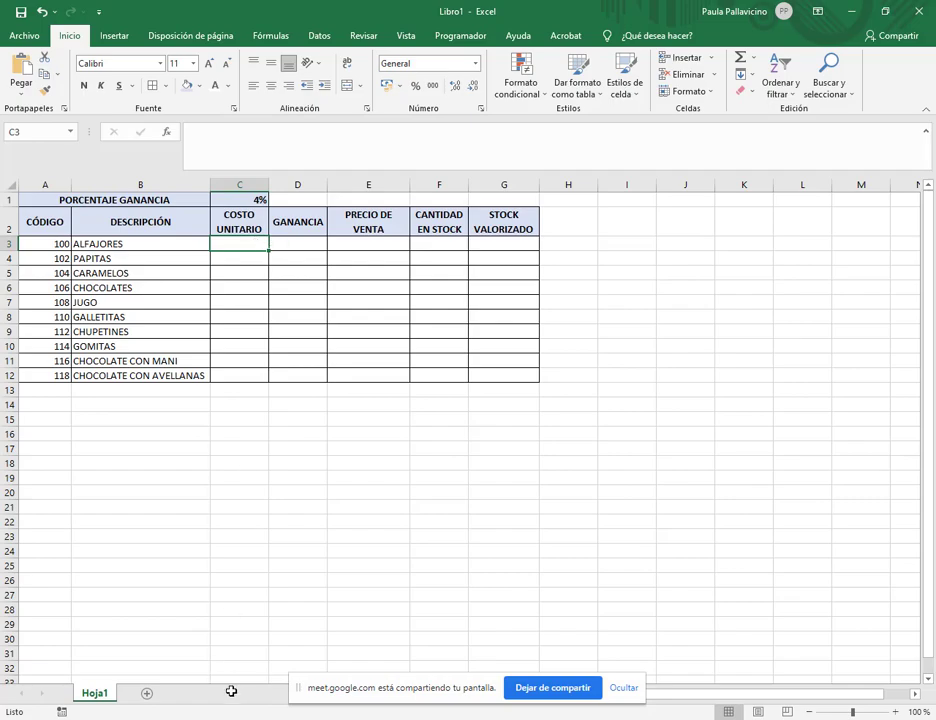
key(alt+Tab)
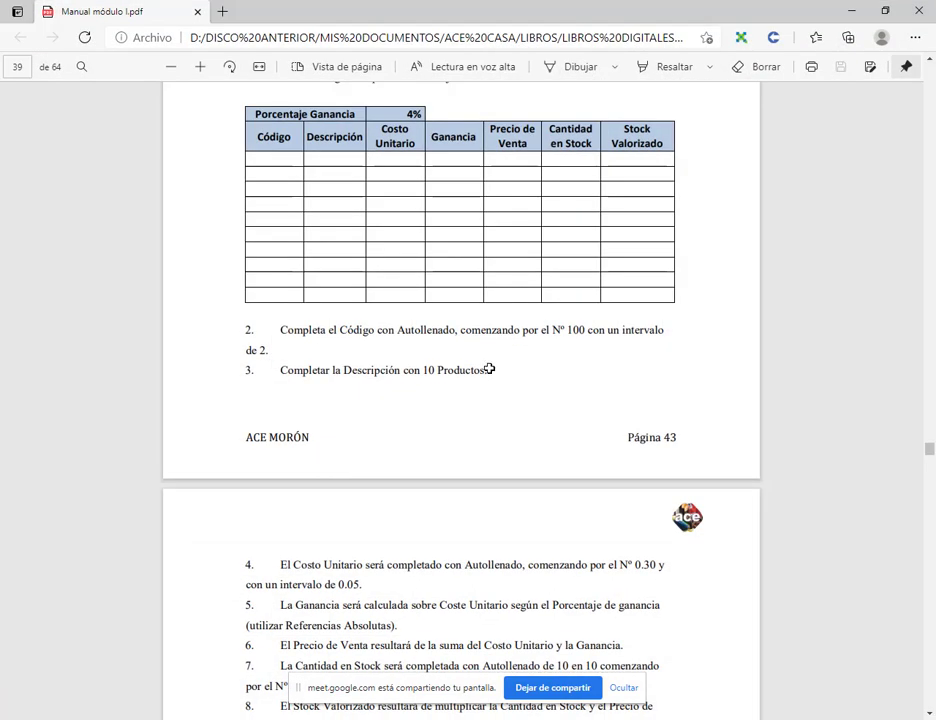
scroll(485, 380, down, 3)
scroll(320, 360, up, 2)
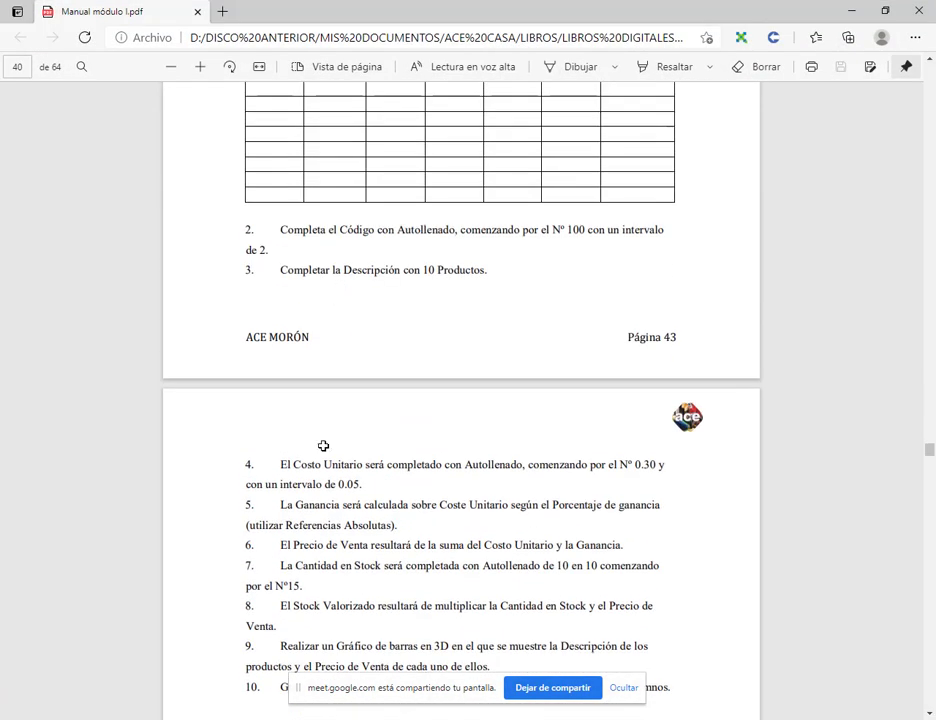
key(alt+Tab)
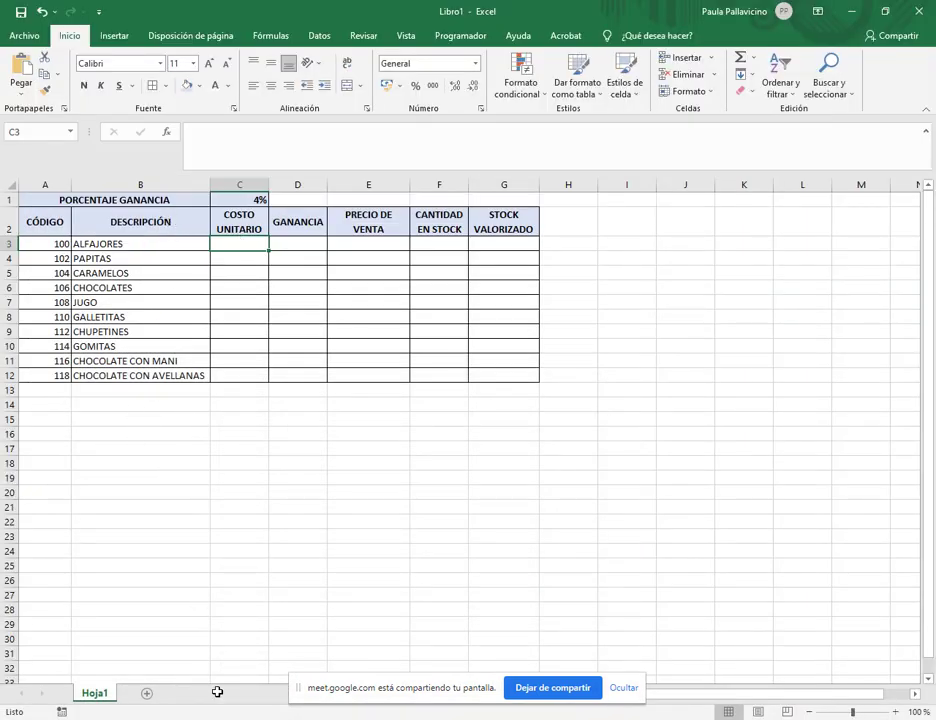
key(alt+Tab)
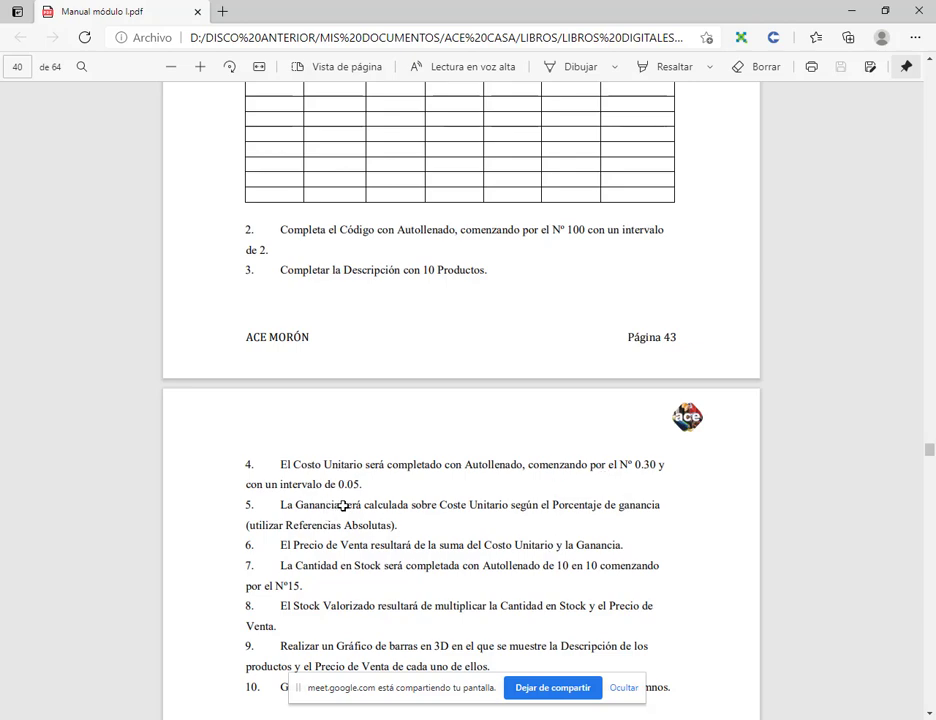
drag(629, 464, 652, 464)
key(ctrl+c)
key(alt+Tab)
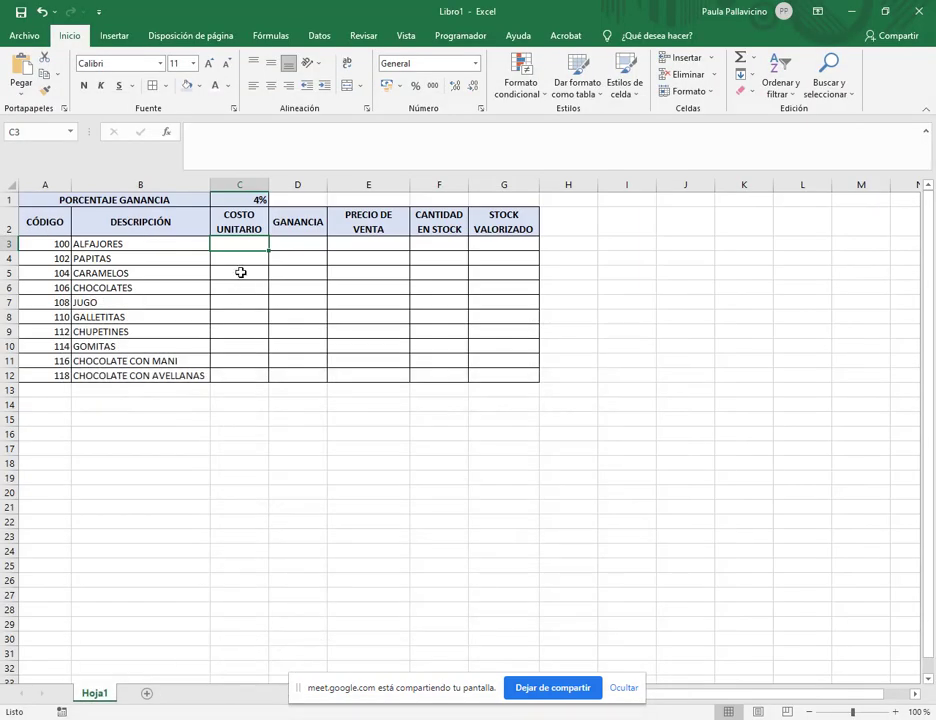
Step: Enter 0,30 as the first Costo Unitario value in C3, using a comma as the decimal separator
text(0.30)
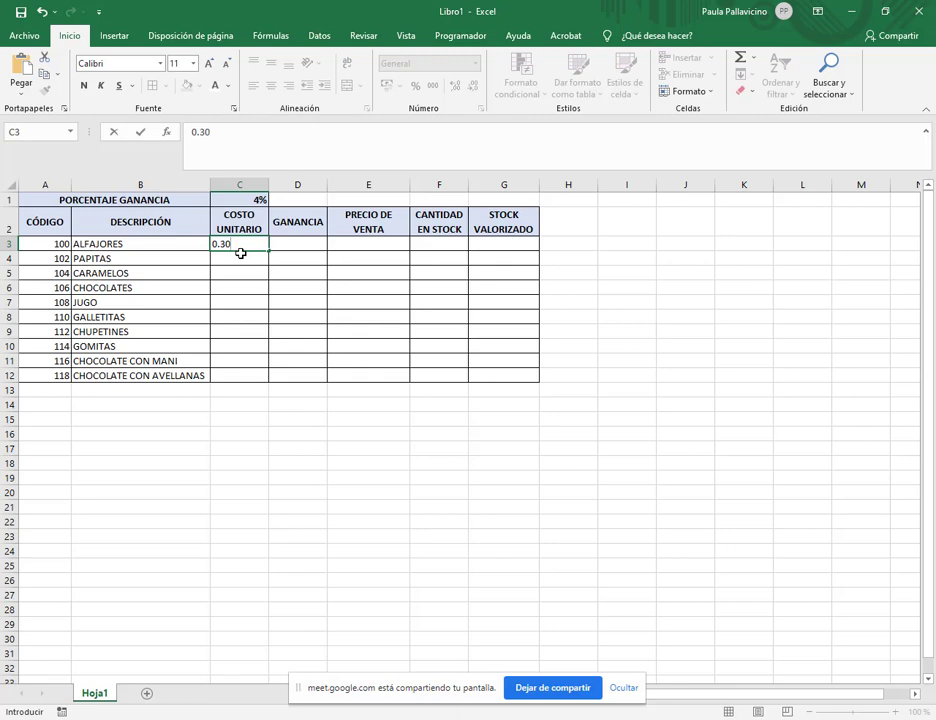
key(Return)
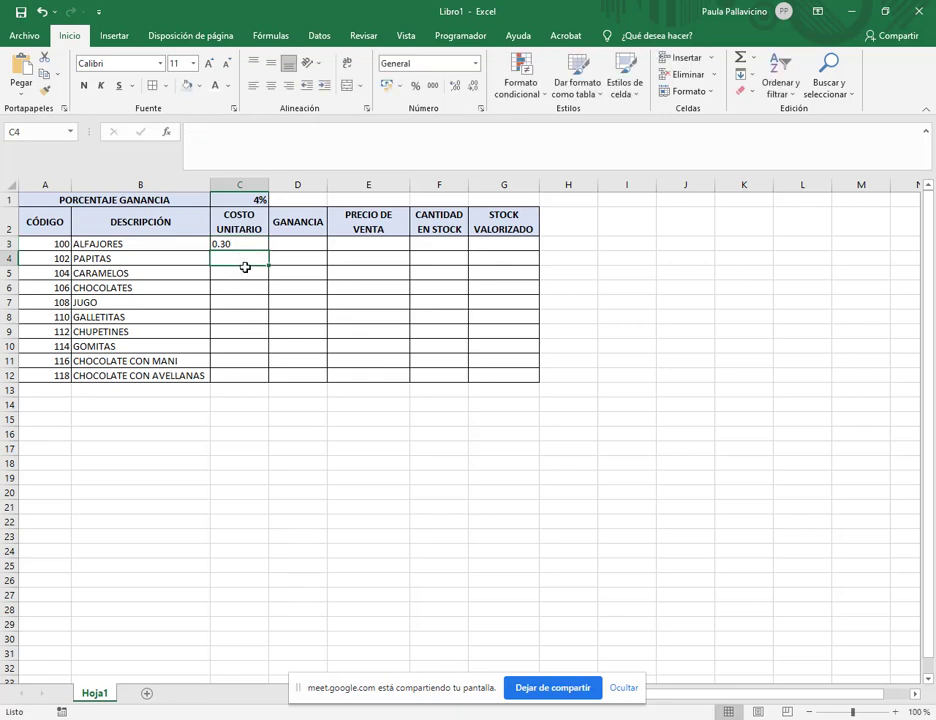
click(220, 244)
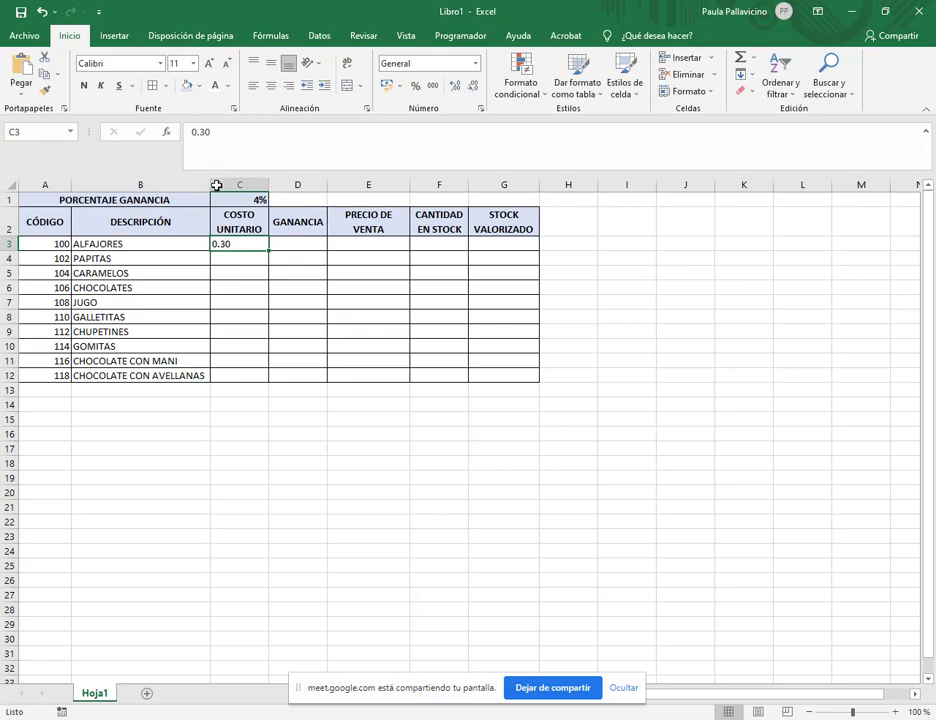
double_click(240, 243)
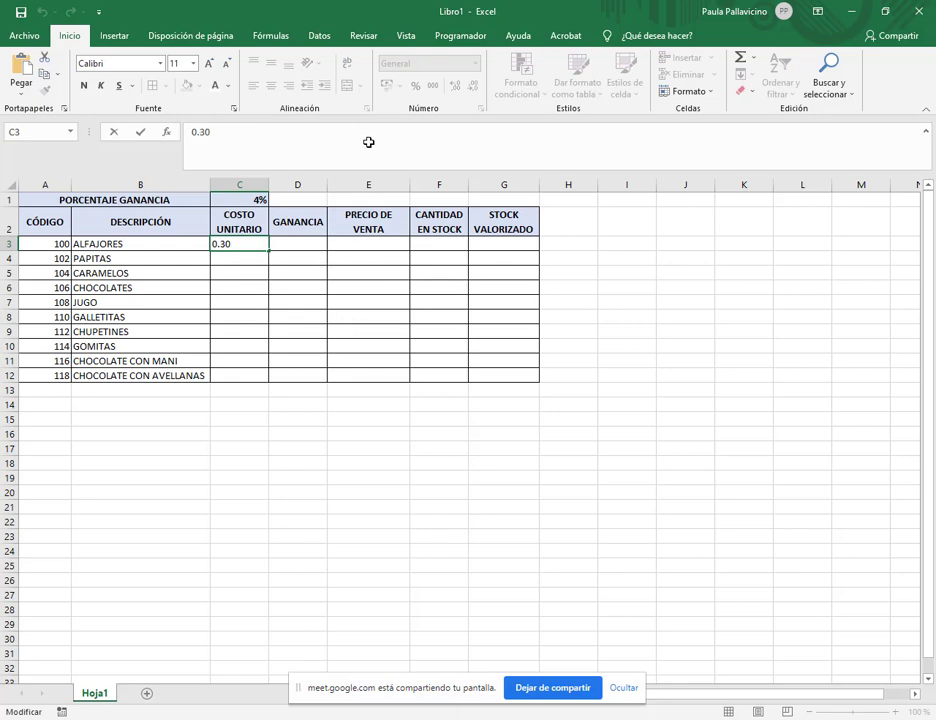
key(Left)
key(Left)
key(BackSpace)
text(,)
key(Return)
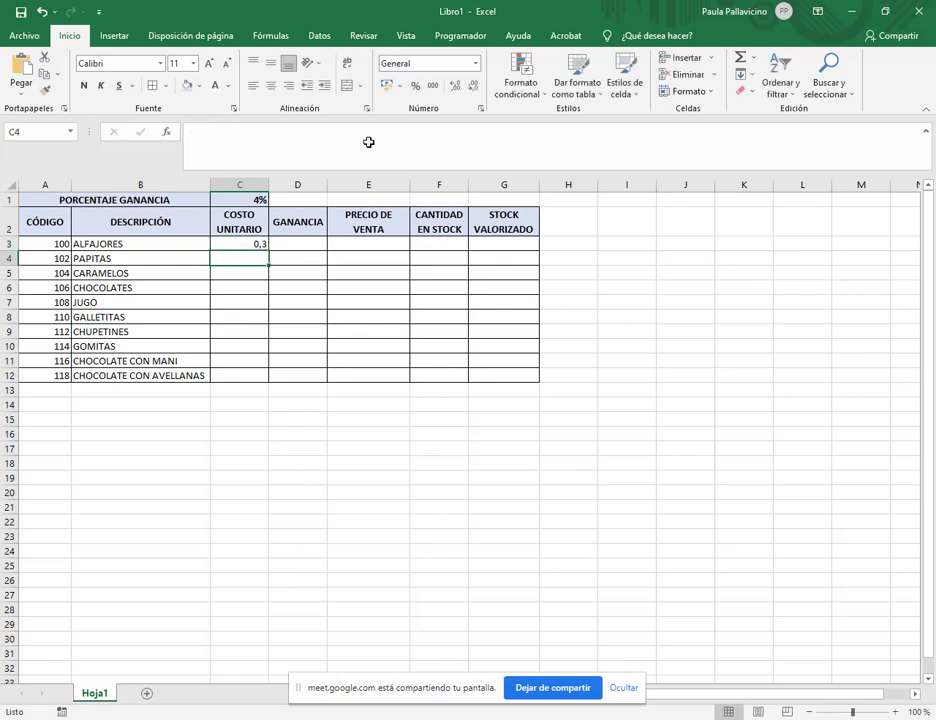
Step: Fill C3 to C12 of the Costo Unitario column with a linear series using an increment of 0,05
click(250, 247)
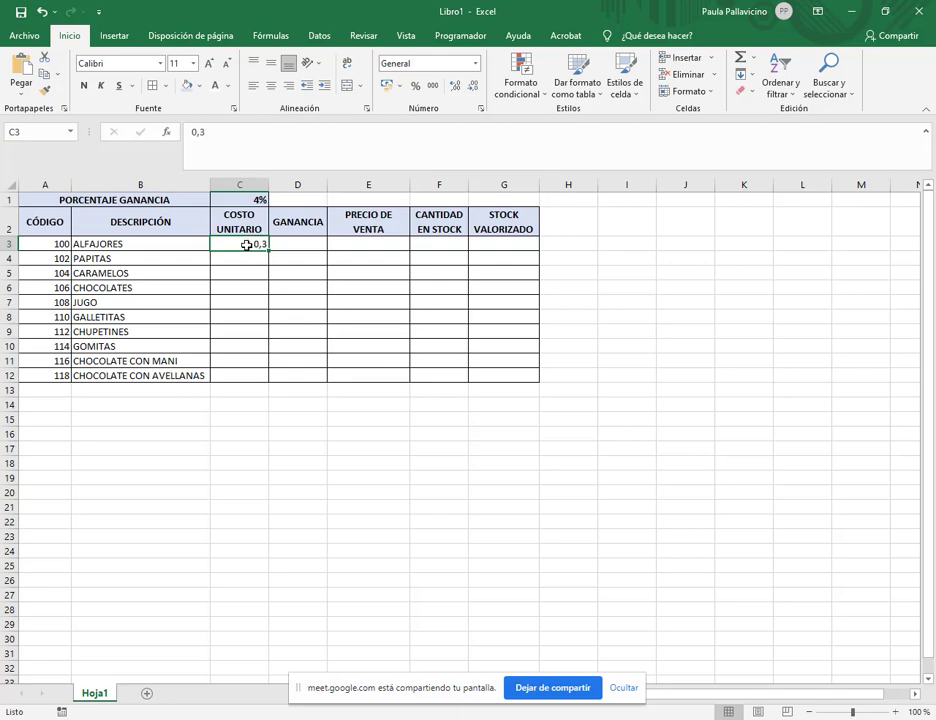
drag(246, 245, 249, 374)
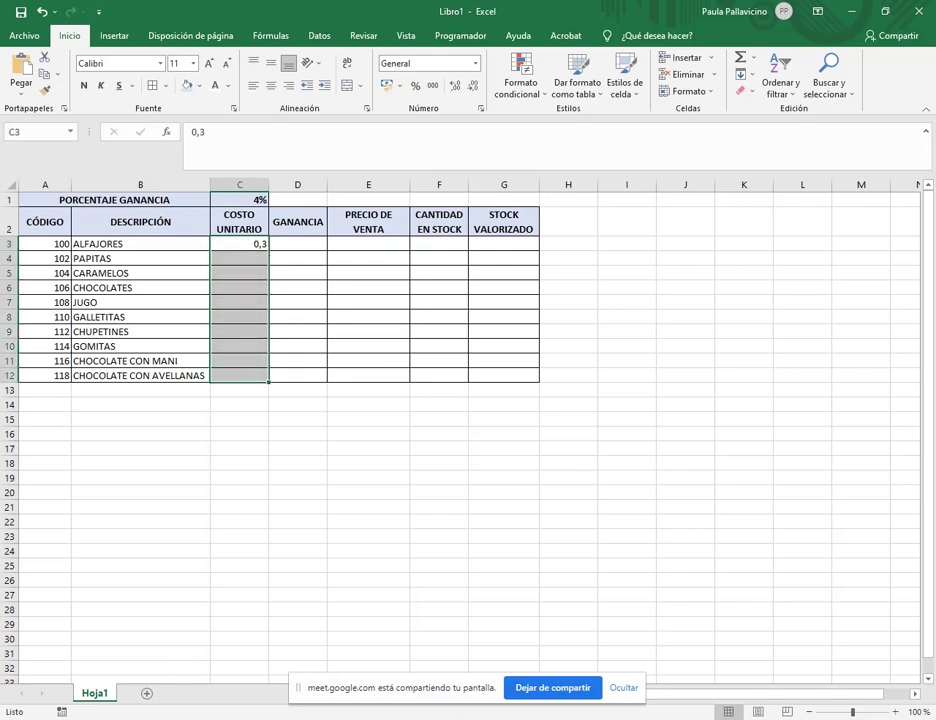
key(alt+Tab)
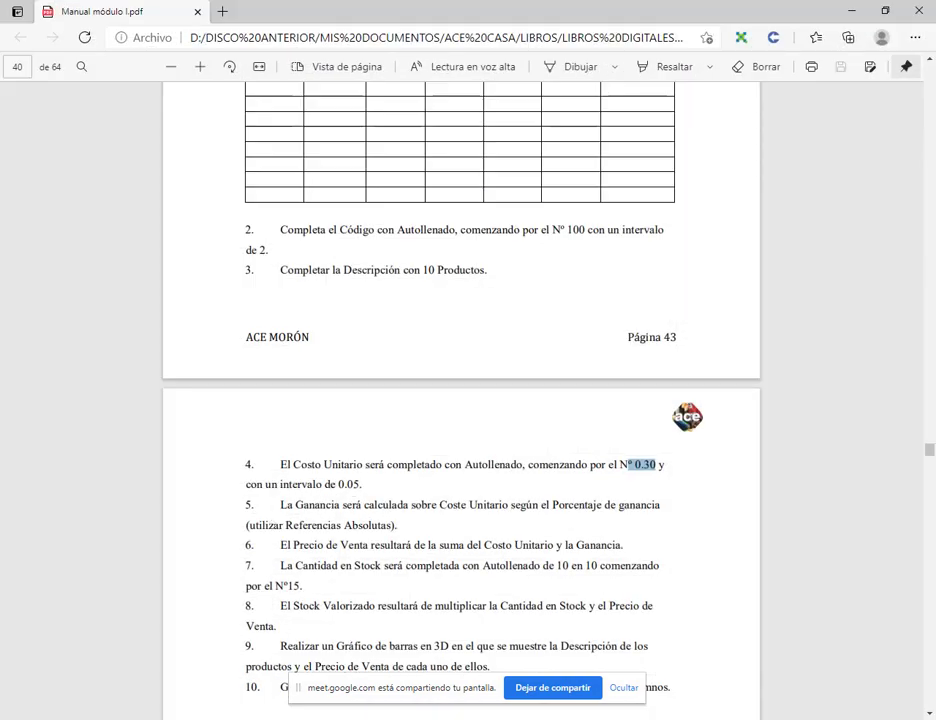
key(alt+Tab)
click(743, 73)
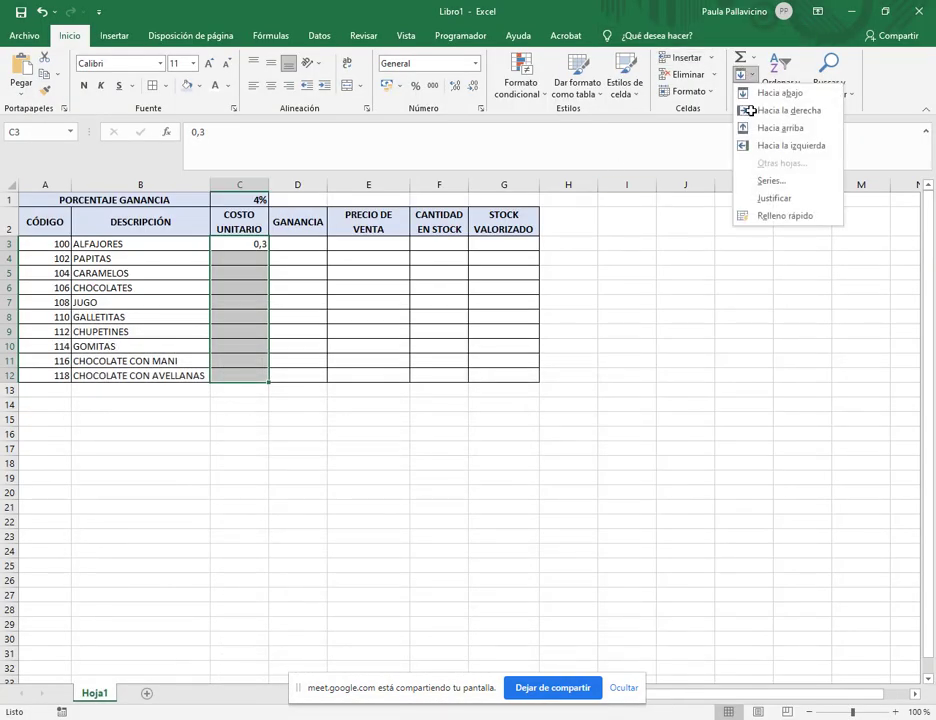
click(771, 180)
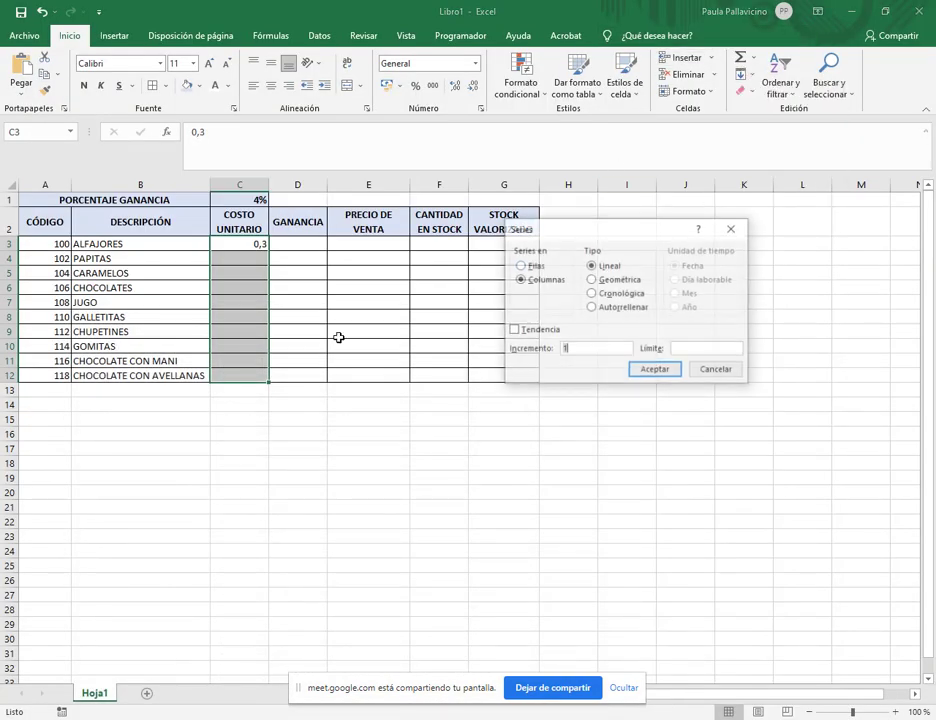
click(653, 371)
Step: Select D3, read the manual's instruction on calculating the Ganancia column with absolute references, and return to the spreadsheet
click(306, 243)
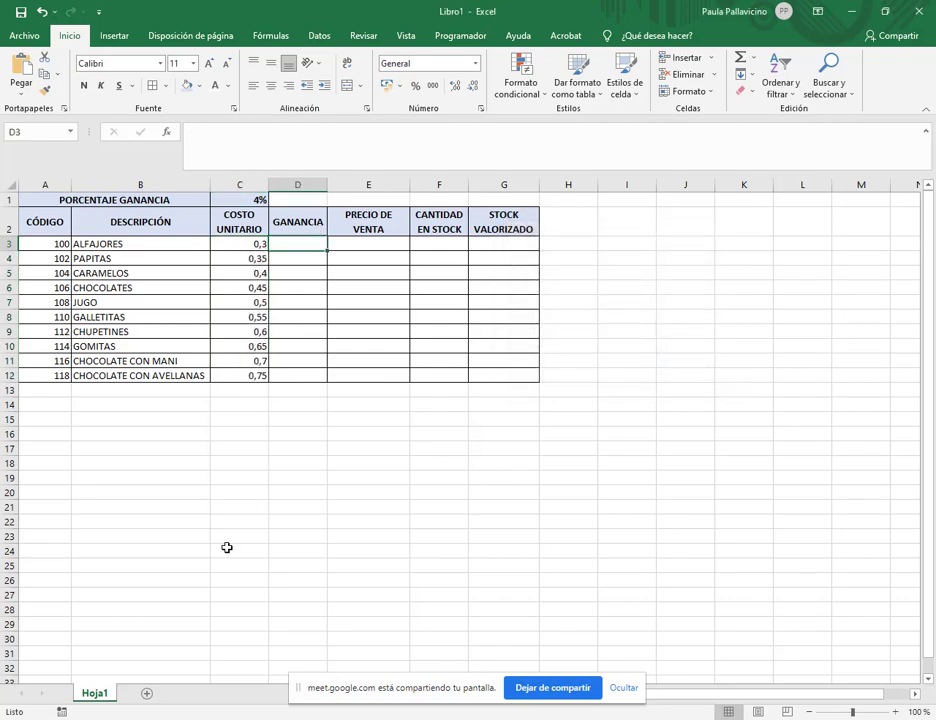
key(alt+Tab)
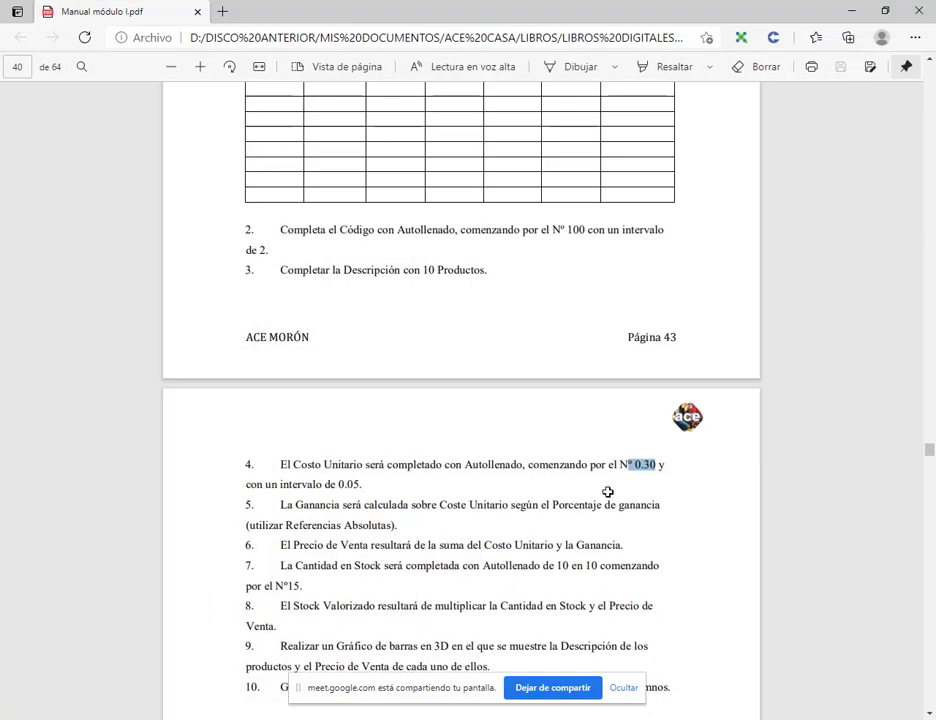
click(579, 503)
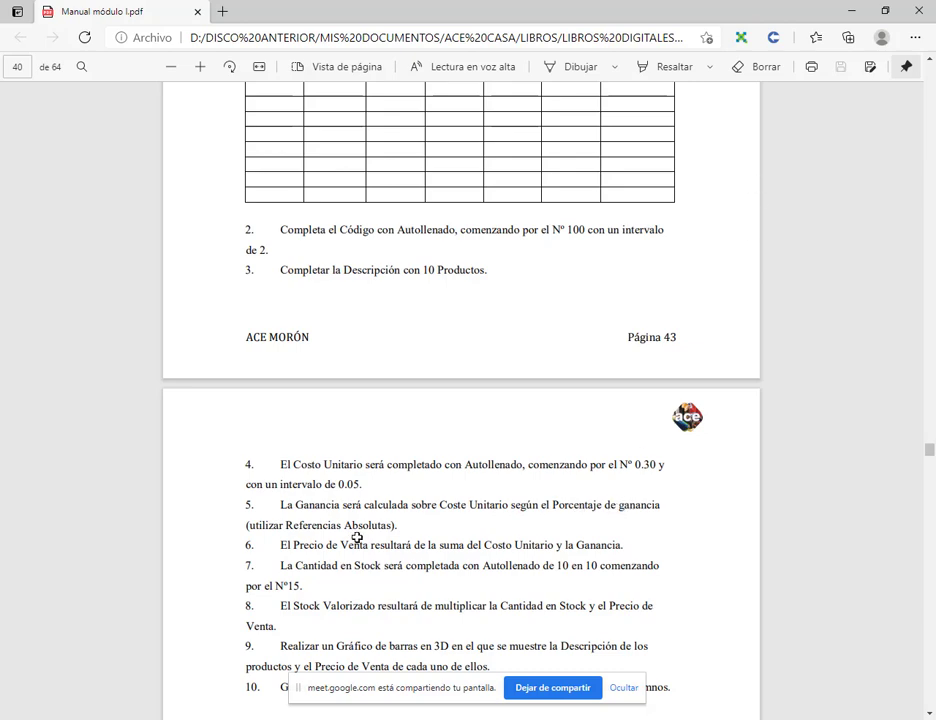
drag(243, 524, 401, 526)
click(401, 528)
scroll(416, 527, down, 3)
scroll(410, 240, up, 1)
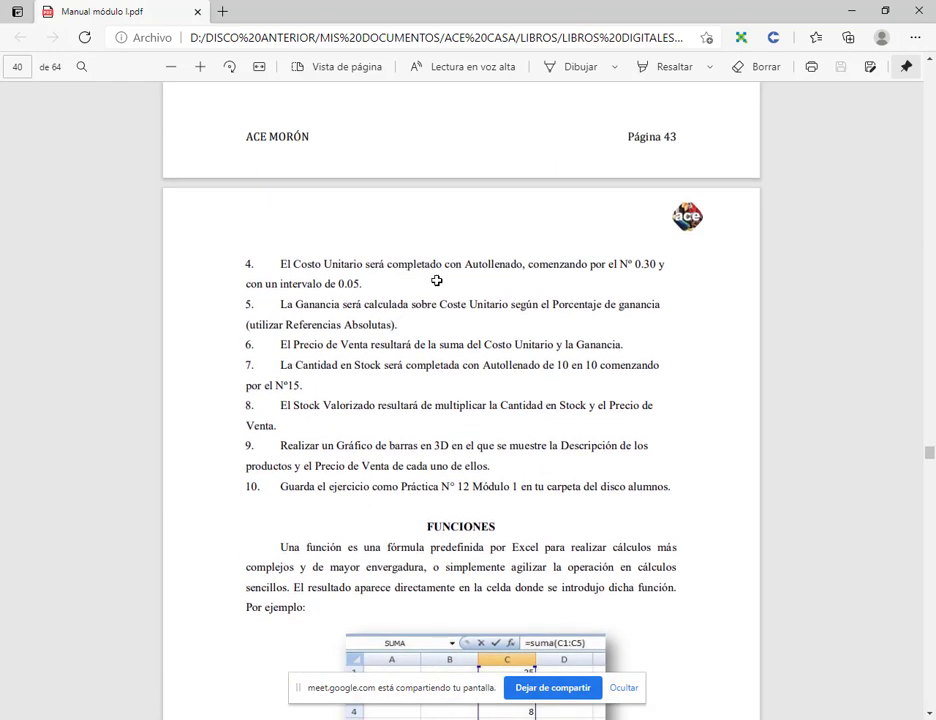
click(853, 9)
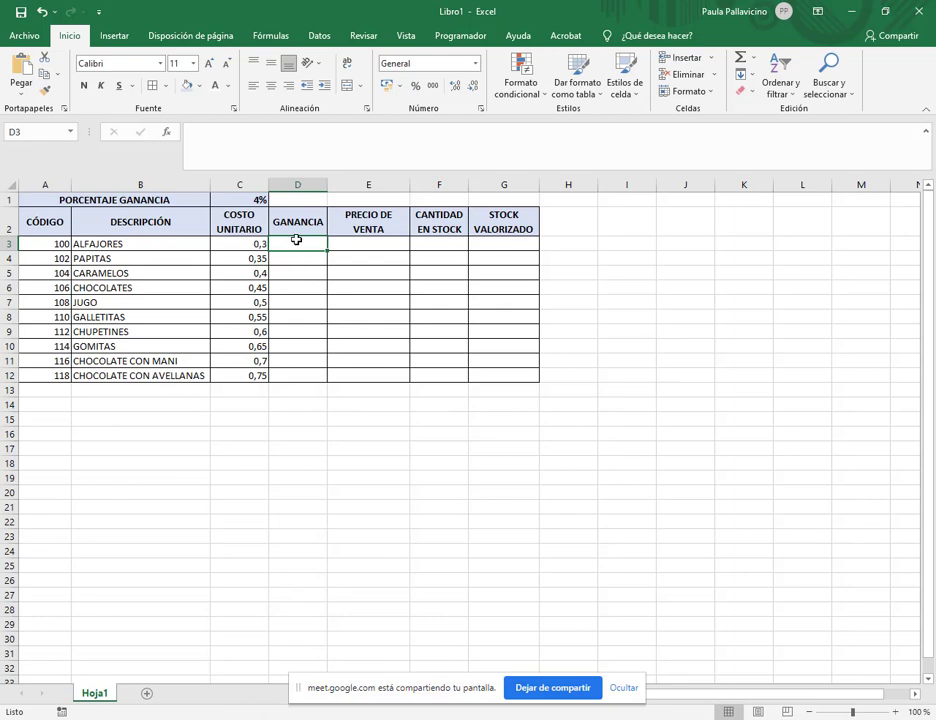
Step: Enter the formula =C3*4% in cell D3 of the Ganancia column
text(=)
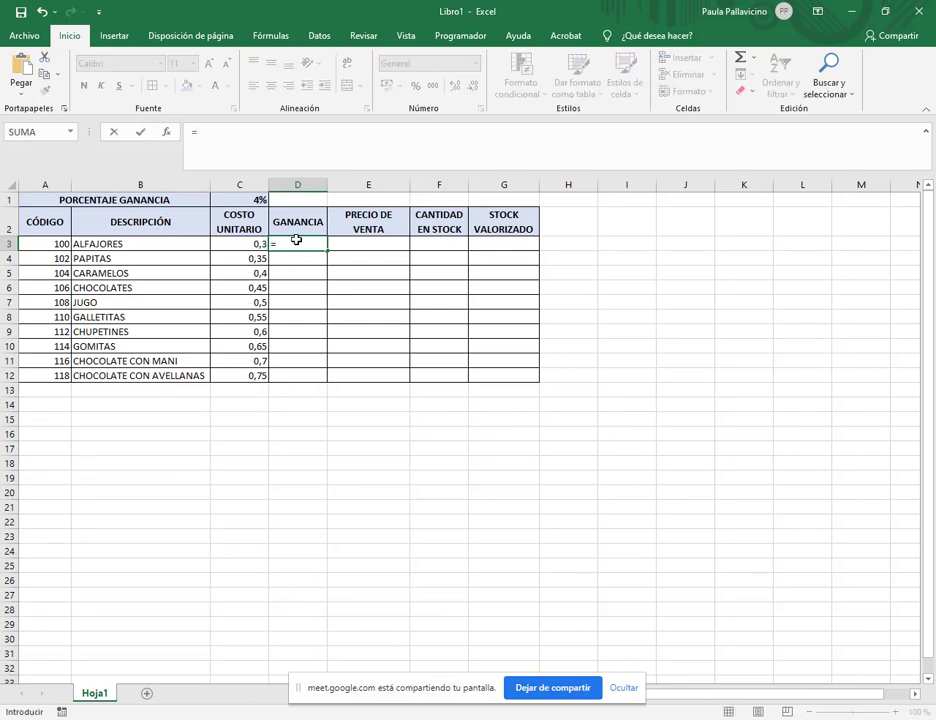
click(242, 244)
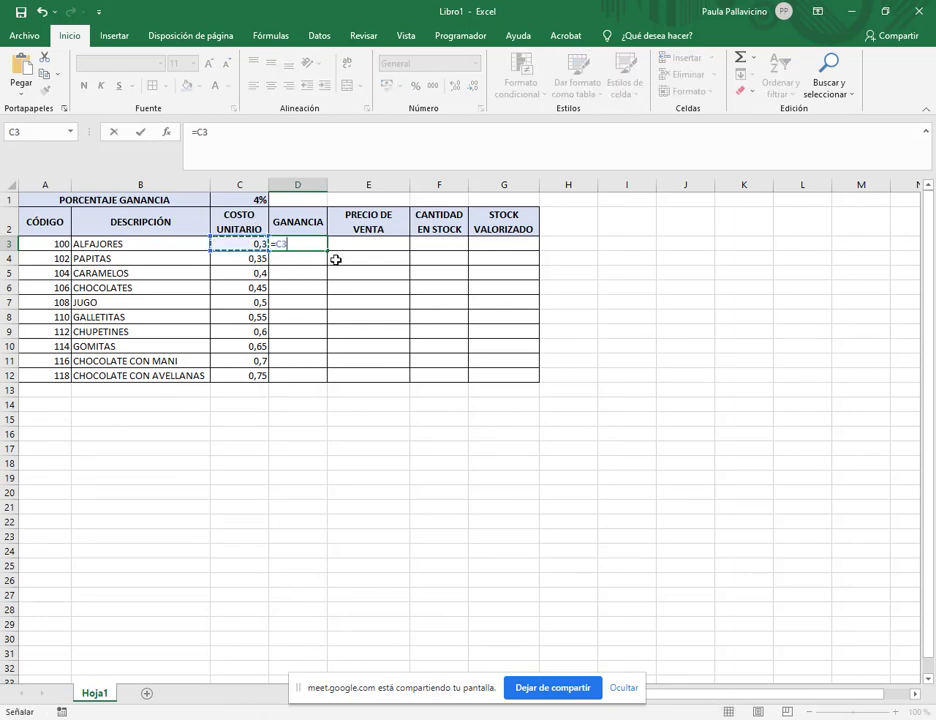
text(*)
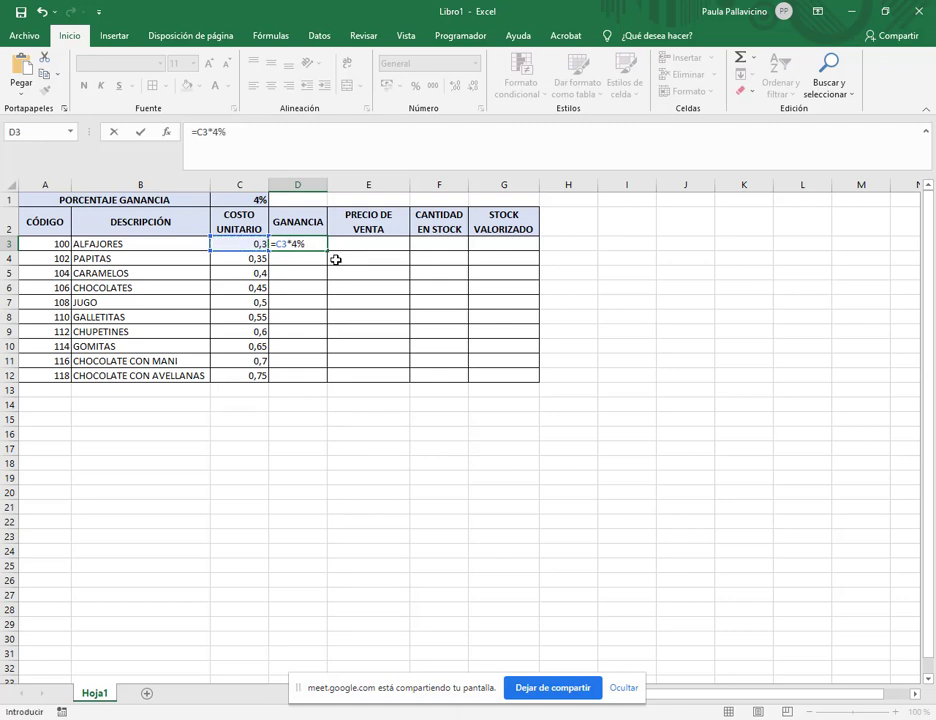
key(Return)
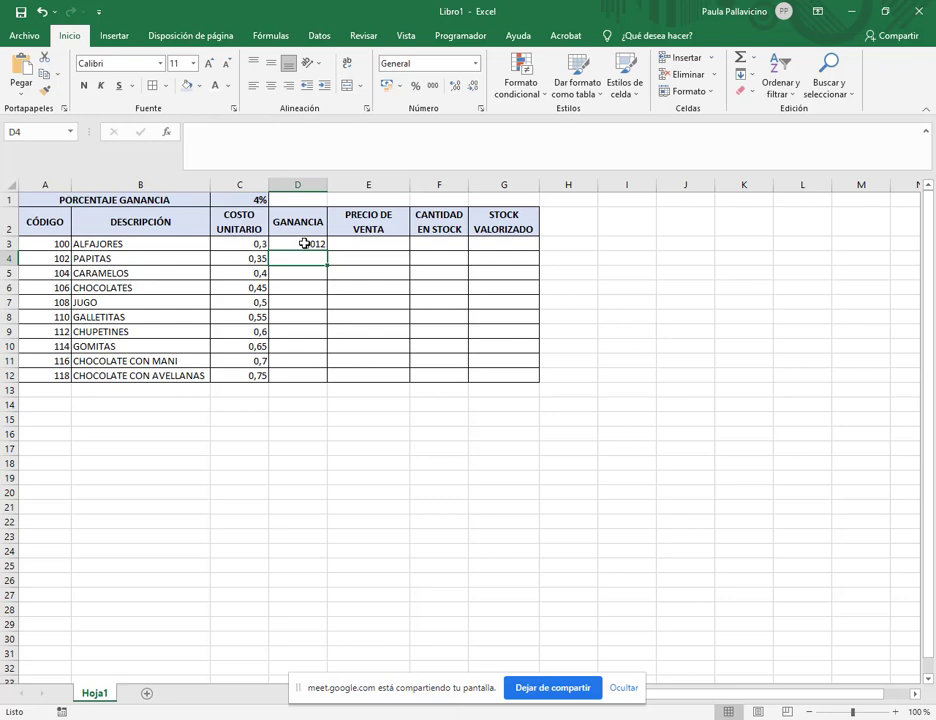
Step: Copy the Ganancia formula from D3 down to D12 for all the products
click(304, 244)
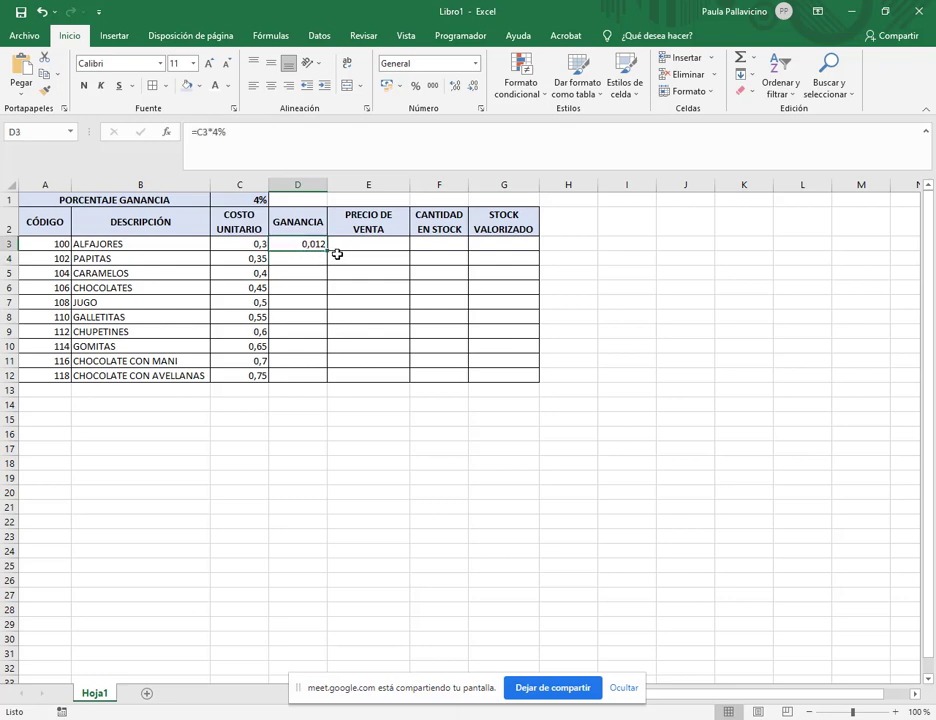
drag(327, 248, 330, 271)
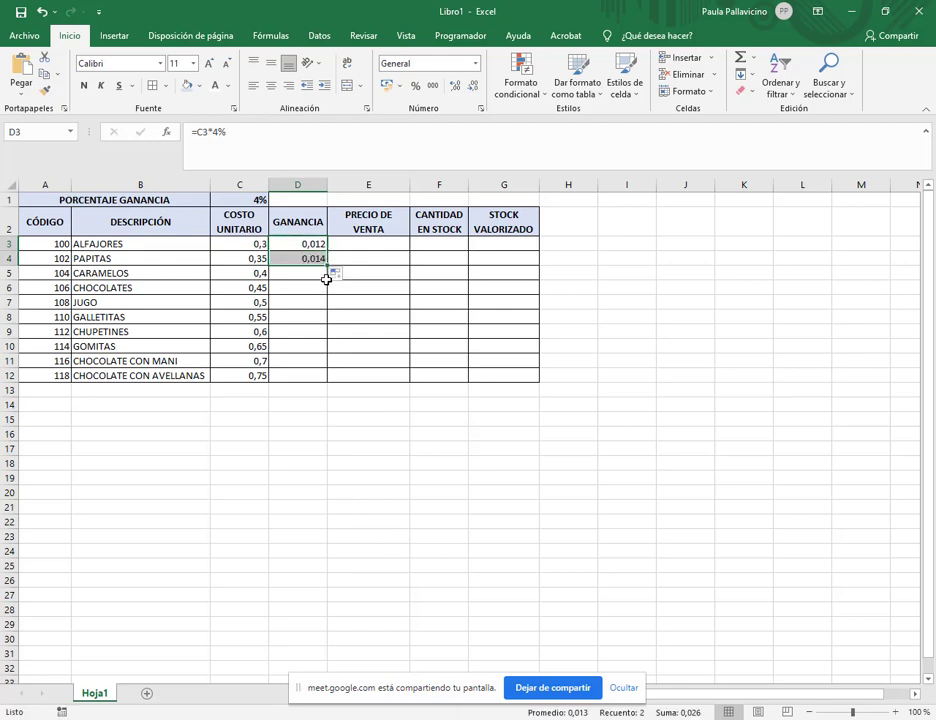
click(41, 11)
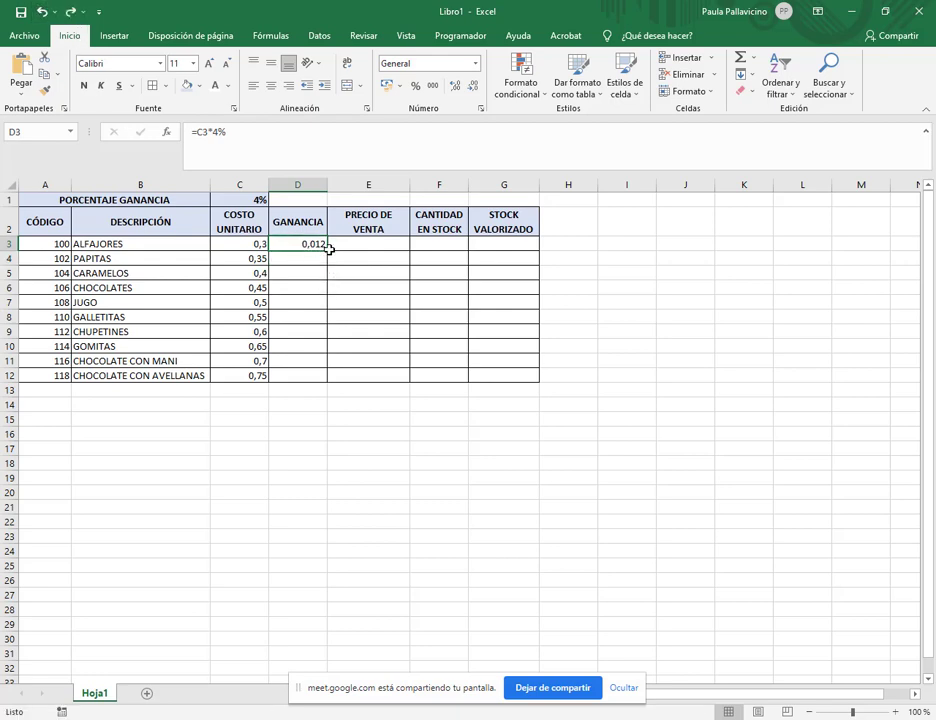
double_click(327, 249)
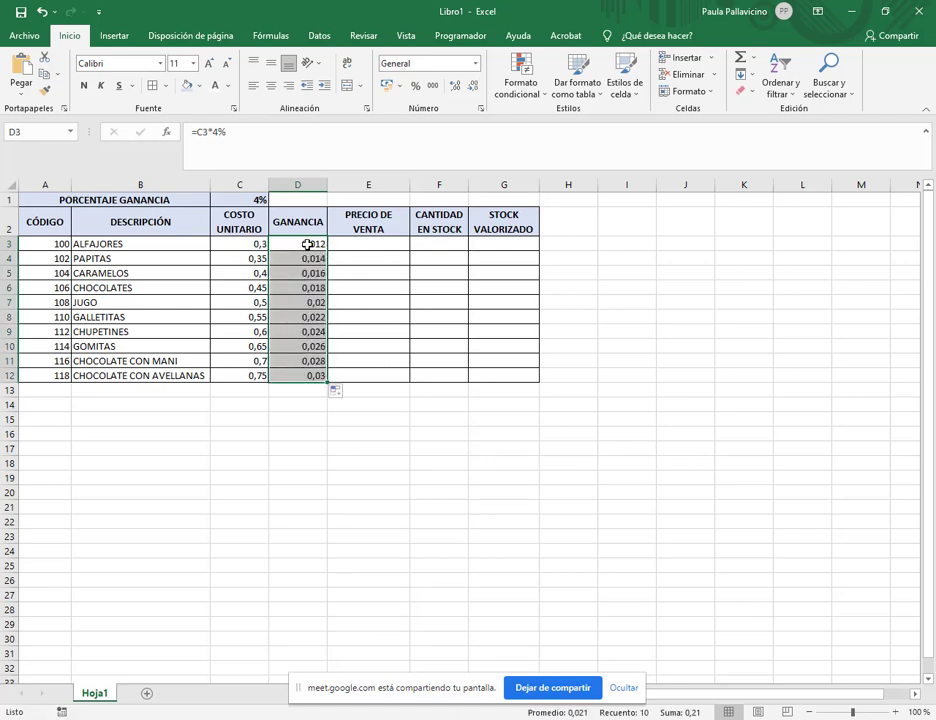
click(255, 242)
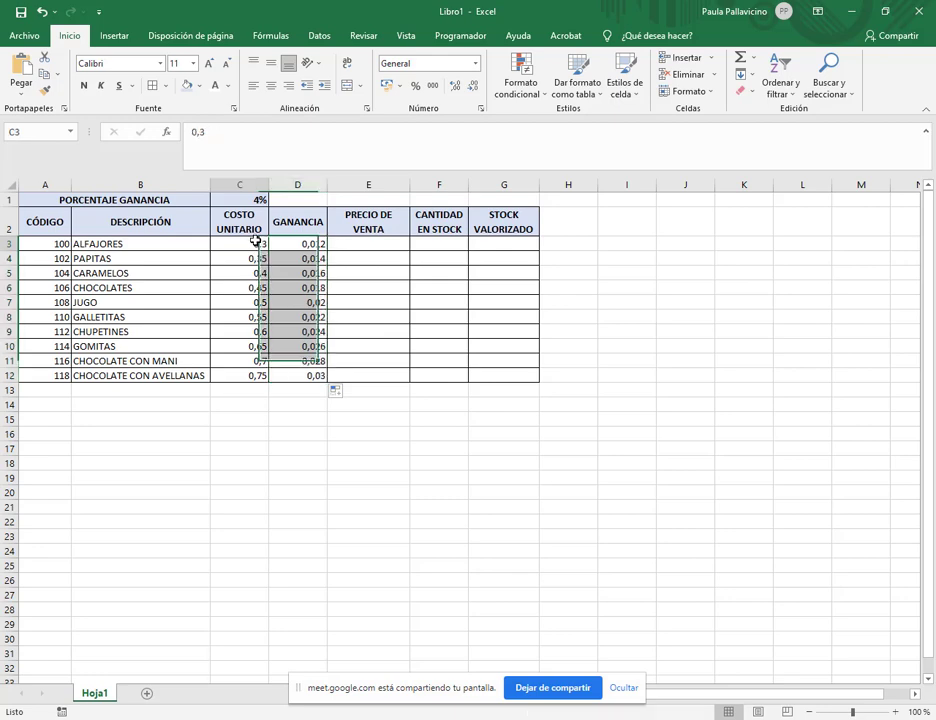
drag(255, 242, 253, 375)
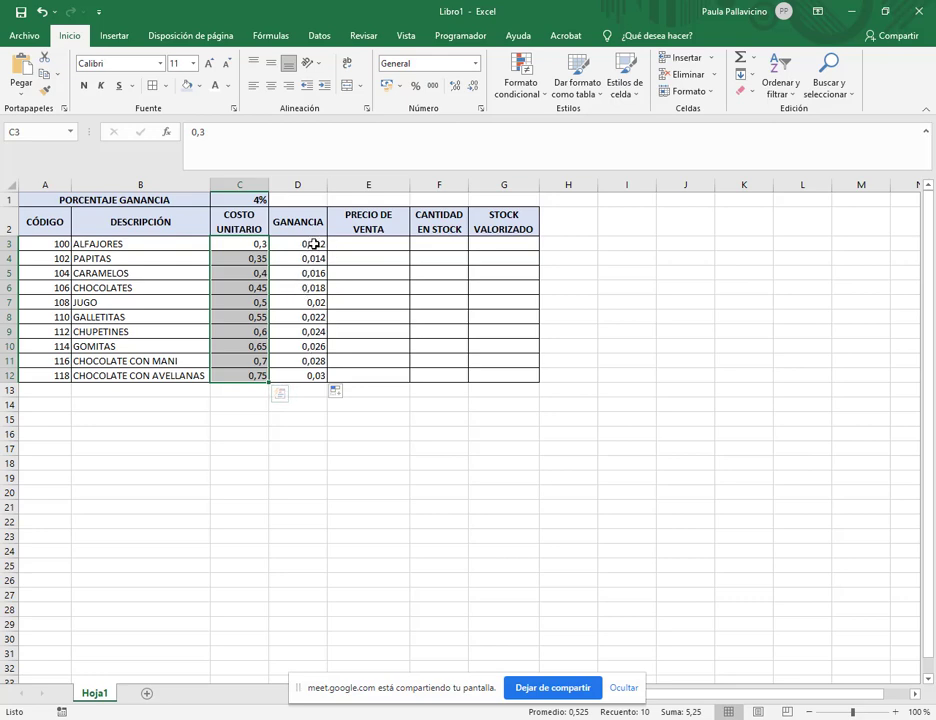
click(315, 246)
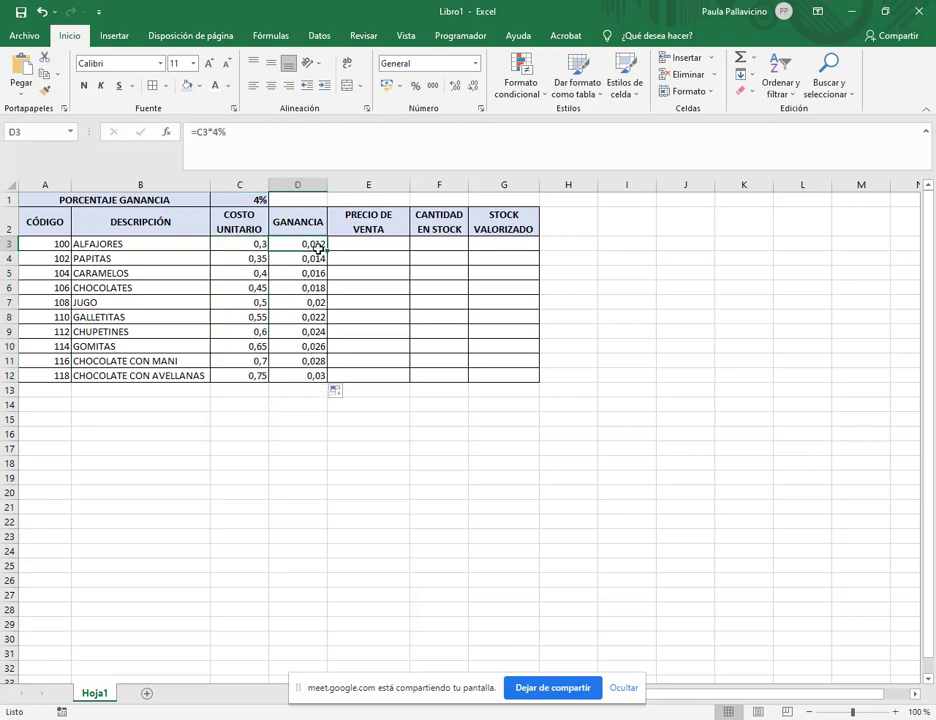
drag(326, 247, 328, 378)
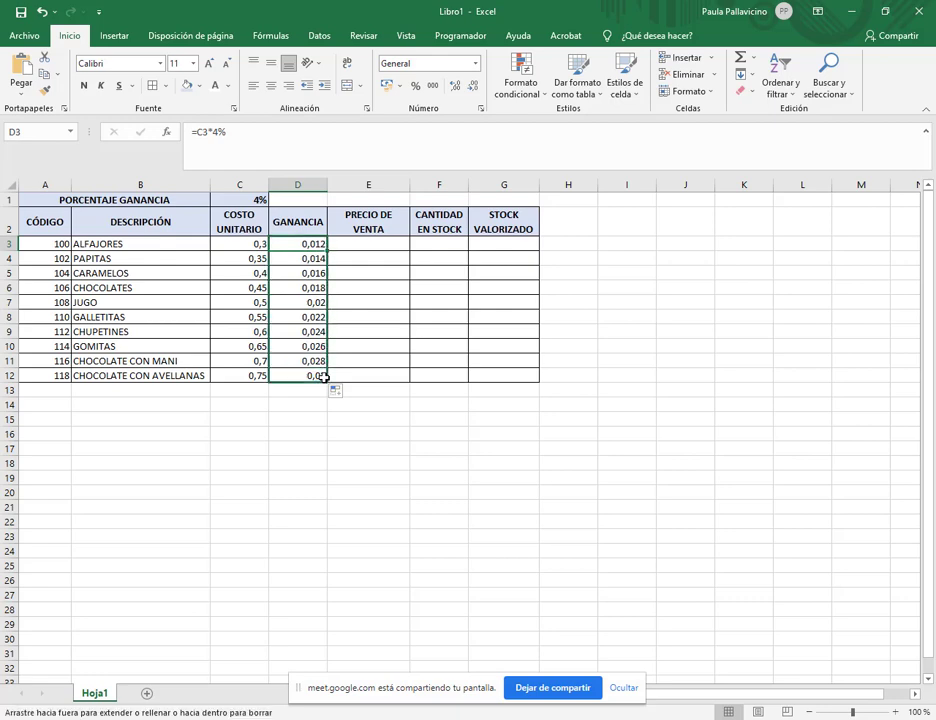
click(380, 241)
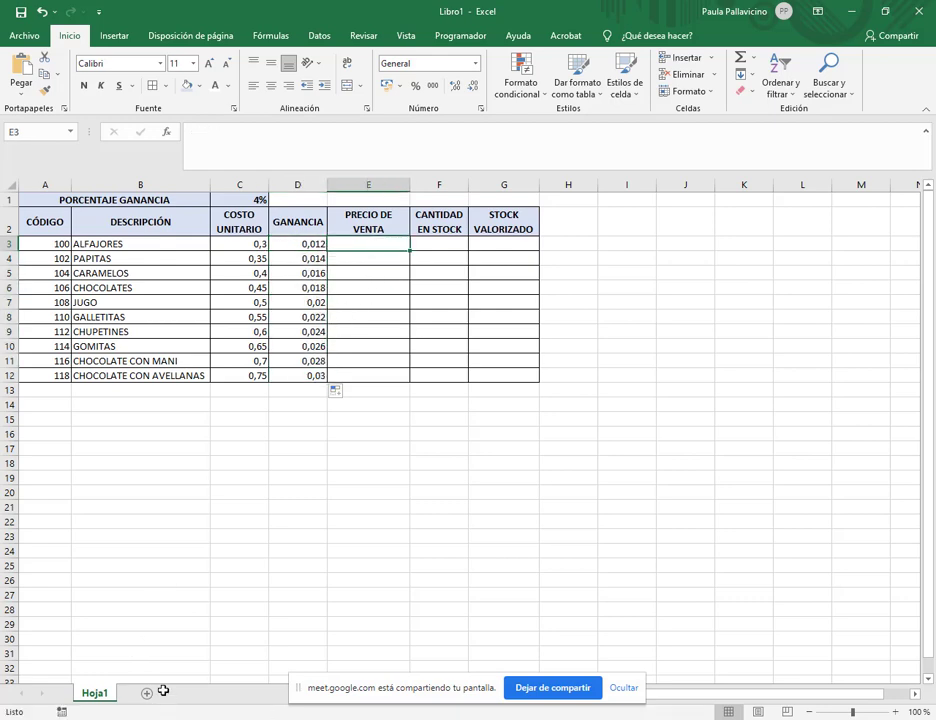
click(258, 243)
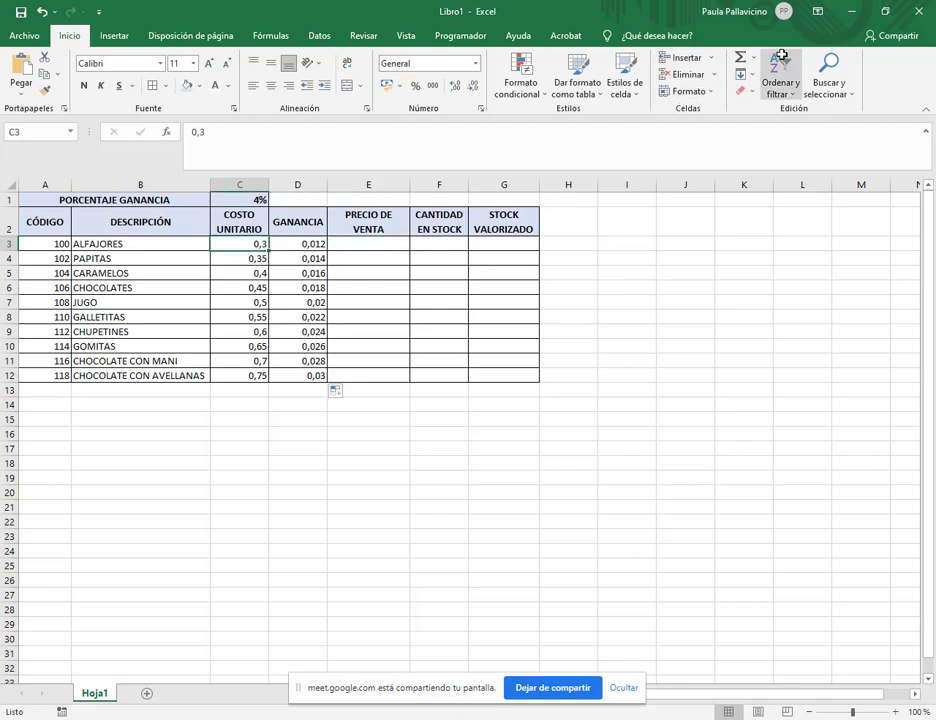
click(746, 74)
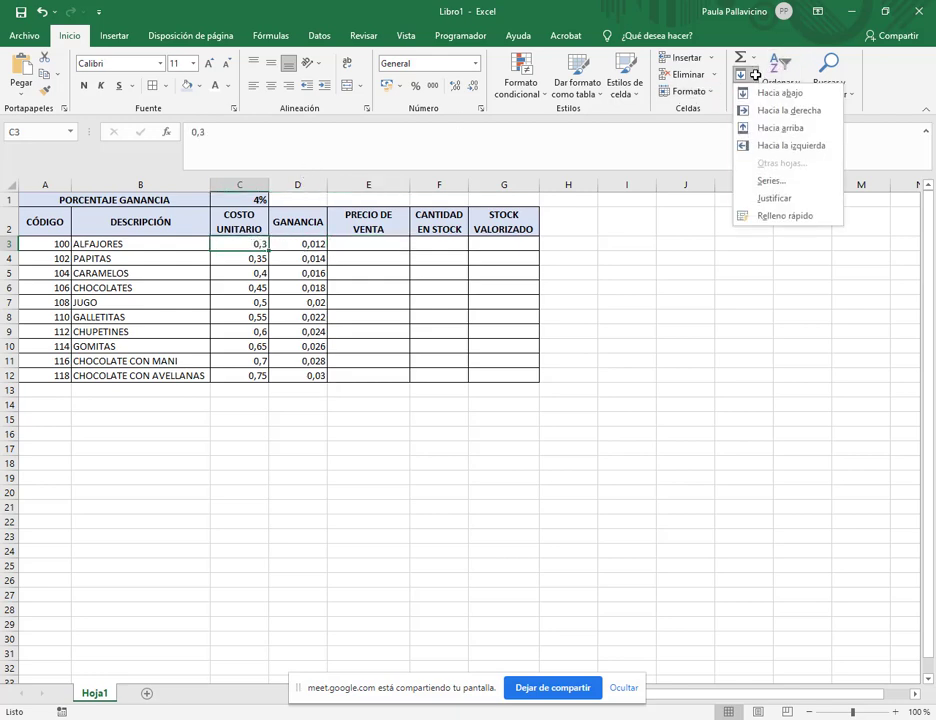
click(771, 180)
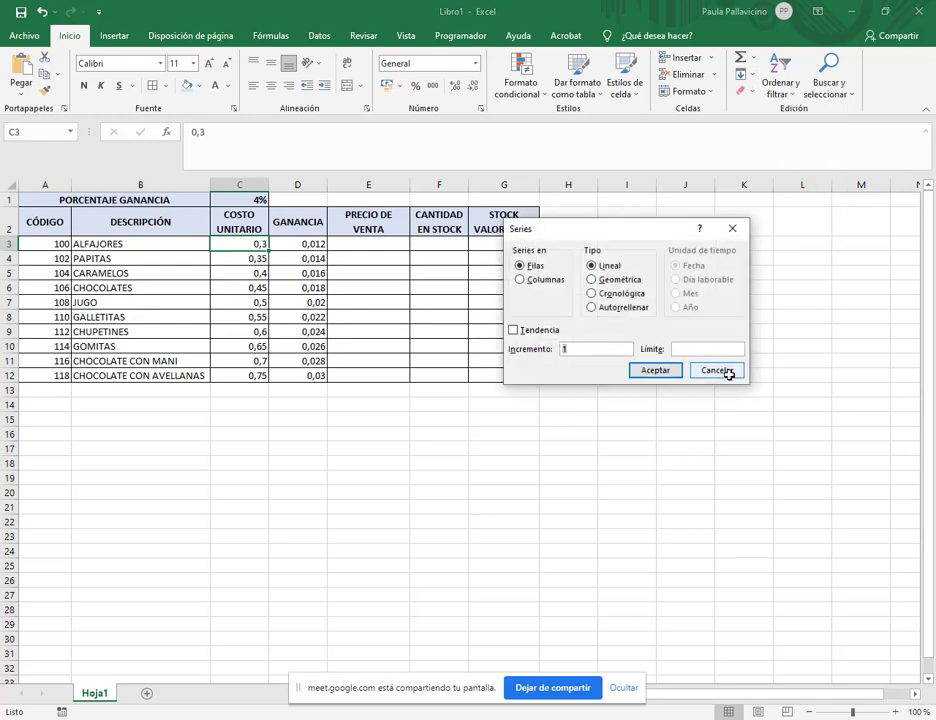
click(716, 370)
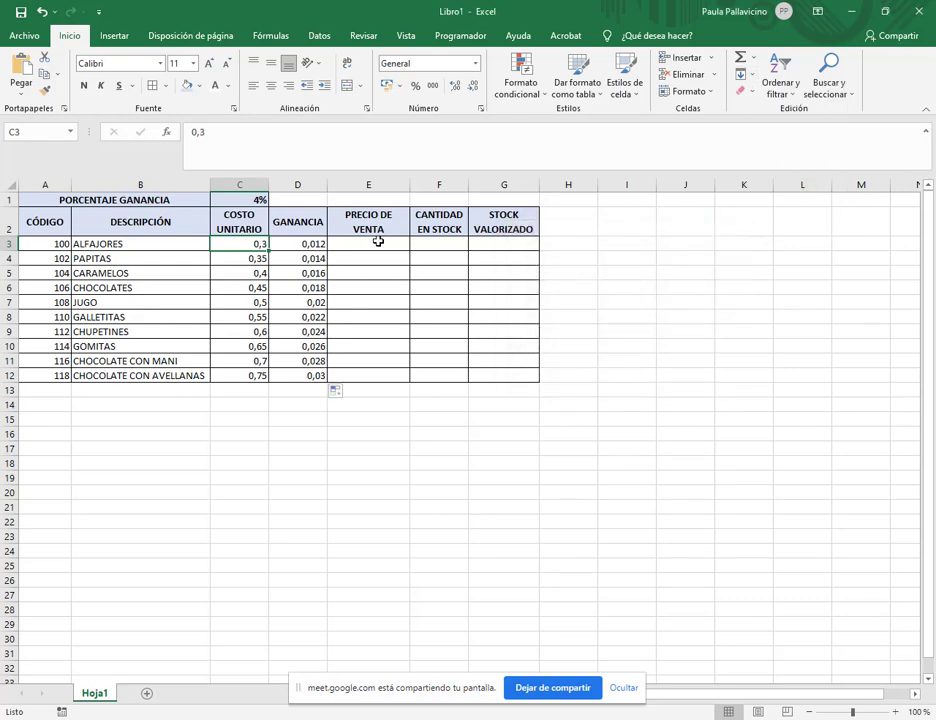
Step: Enter the formula =C3+D3 in cell E3 of the Precio de Venta column and copy it down to E12
click(378, 244)
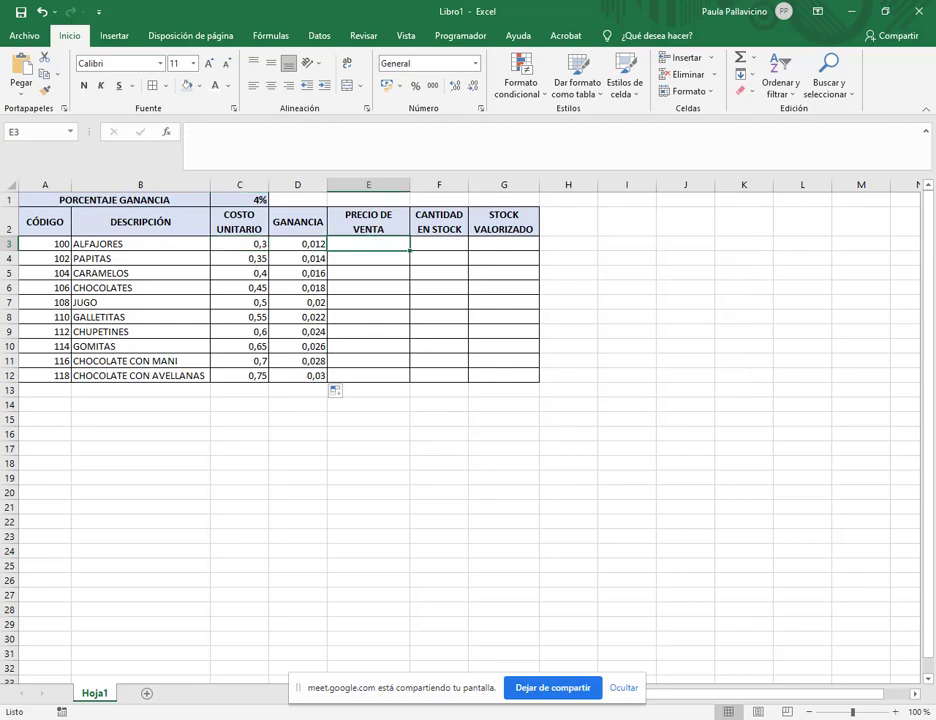
click(160, 640)
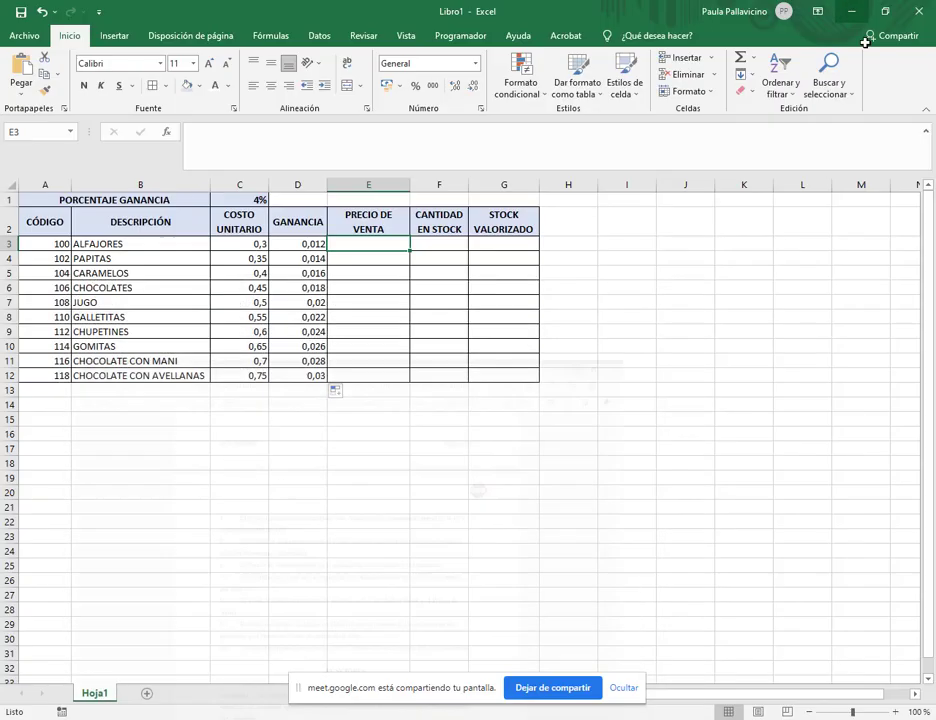
click(852, 9)
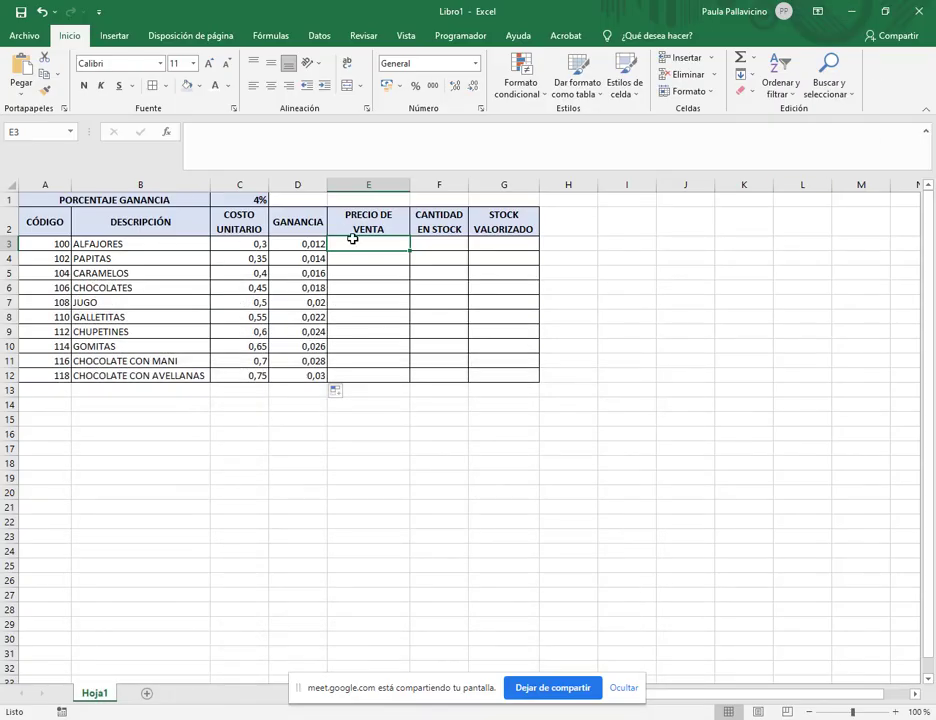
text(=)
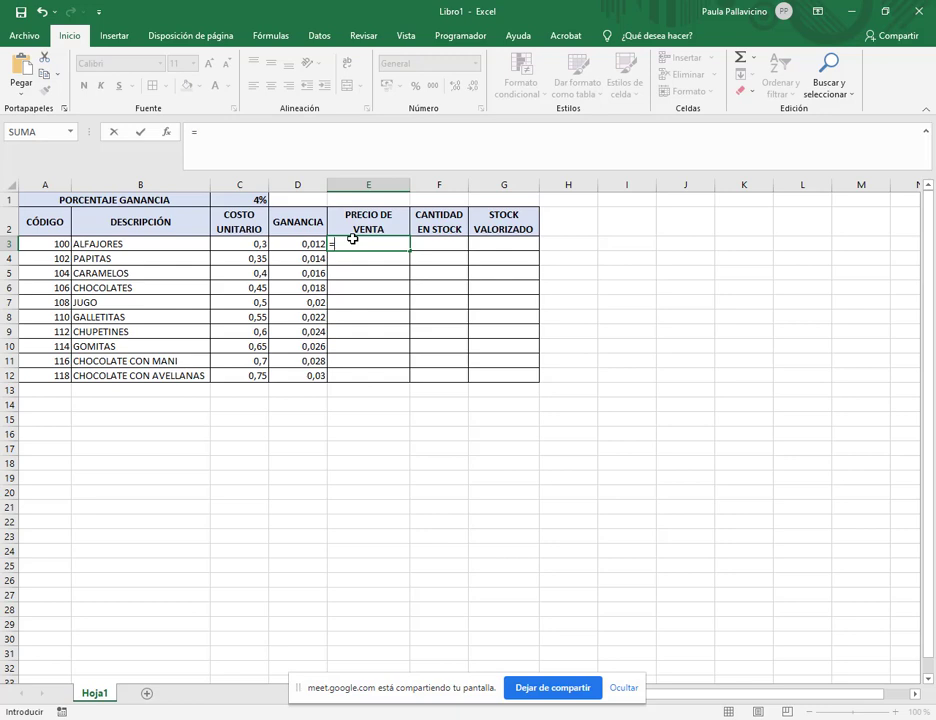
click(264, 243)
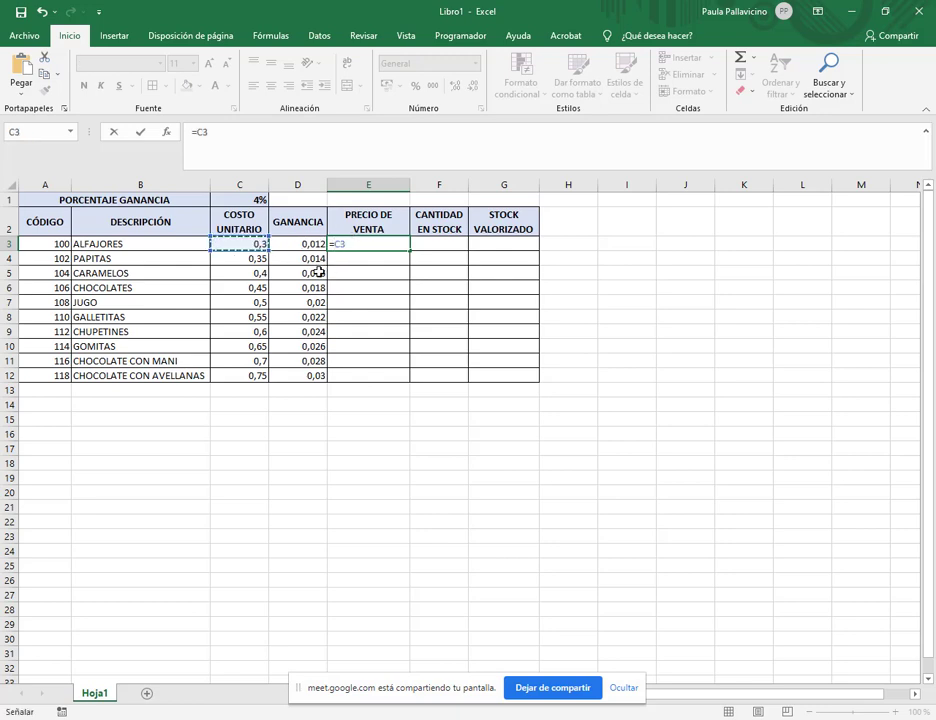
text(+)
click(320, 243)
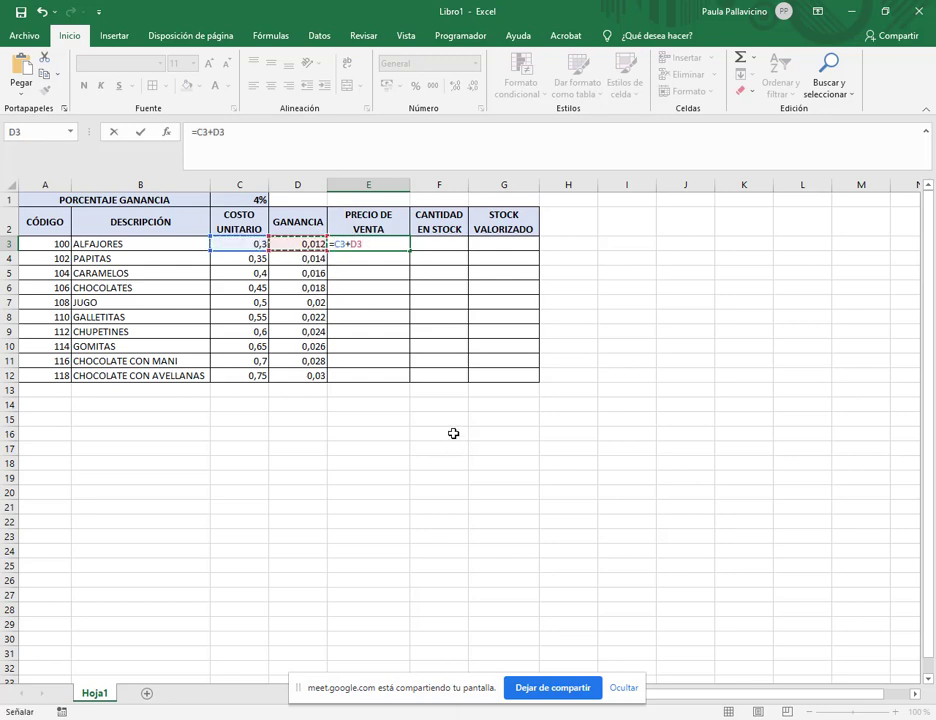
key(Return)
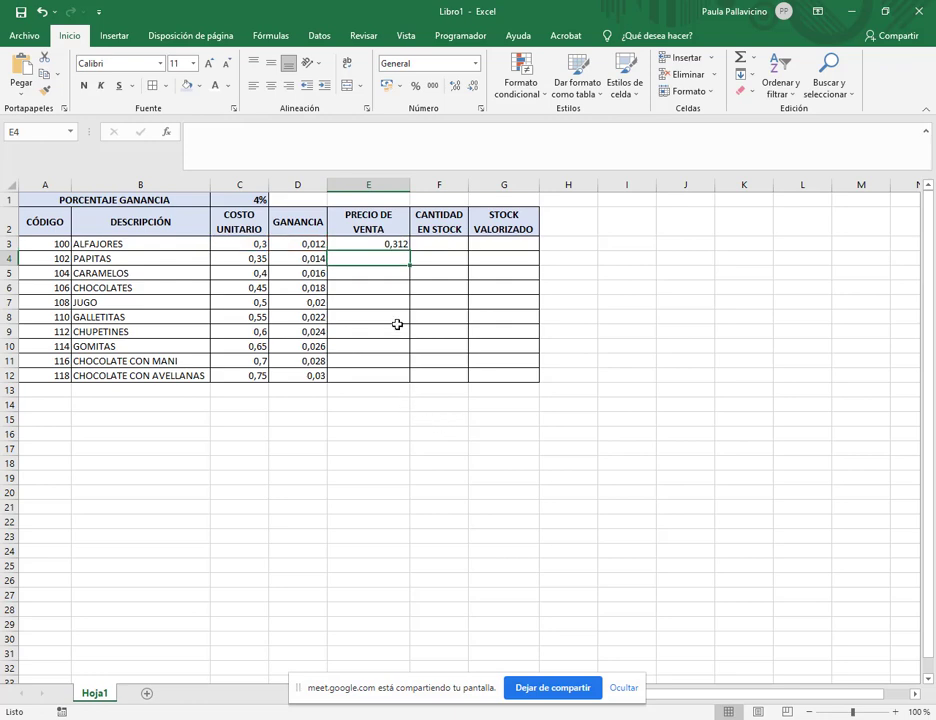
click(381, 246)
drag(409, 252, 418, 387)
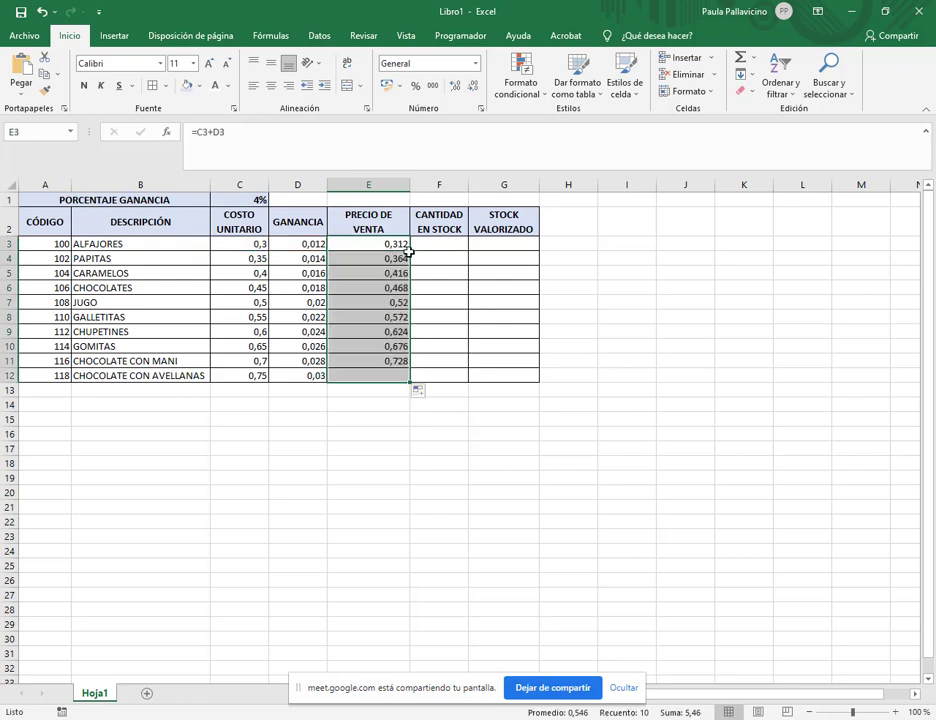
Step: Following the manual's instruction 7, enter 15 in F3 and fill Cantidad en Stock to F12 with a linear column series using increment 10
key(alt+Tab)
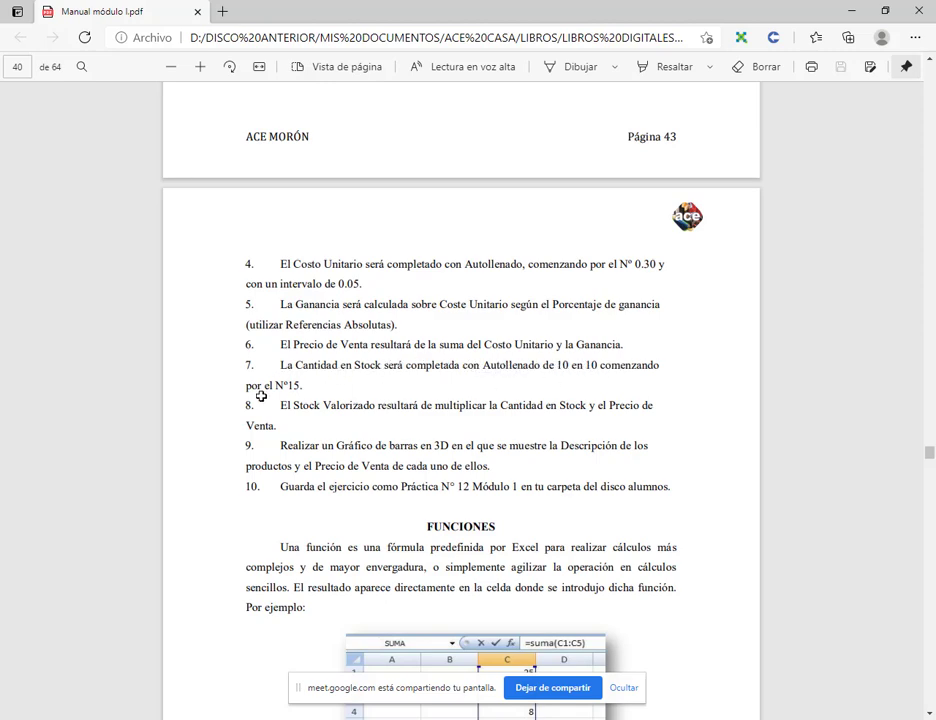
click(847, 9)
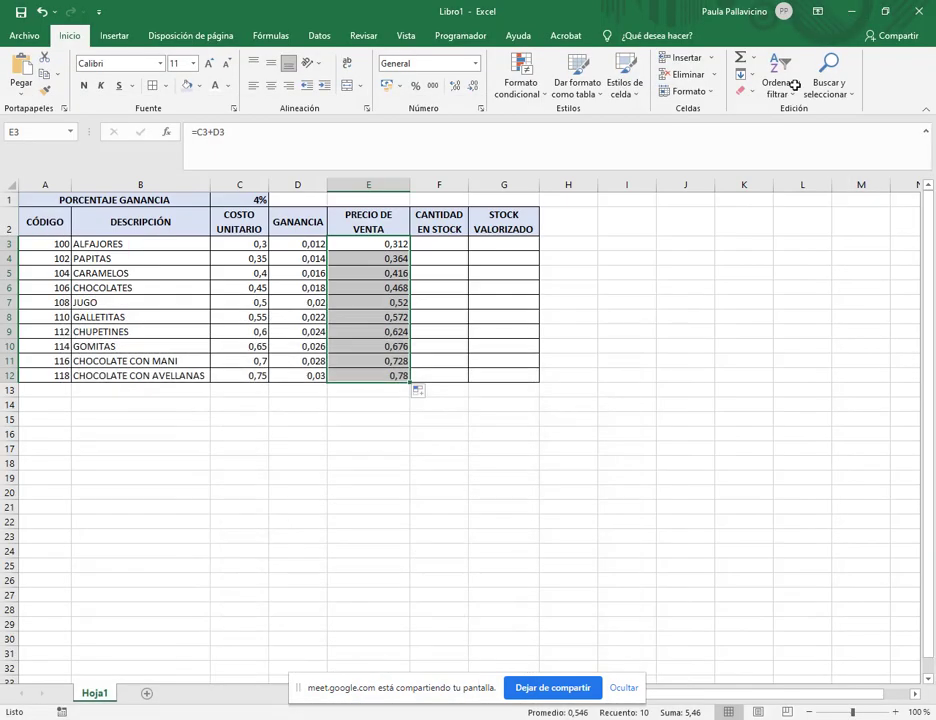
click(441, 245)
text(15)
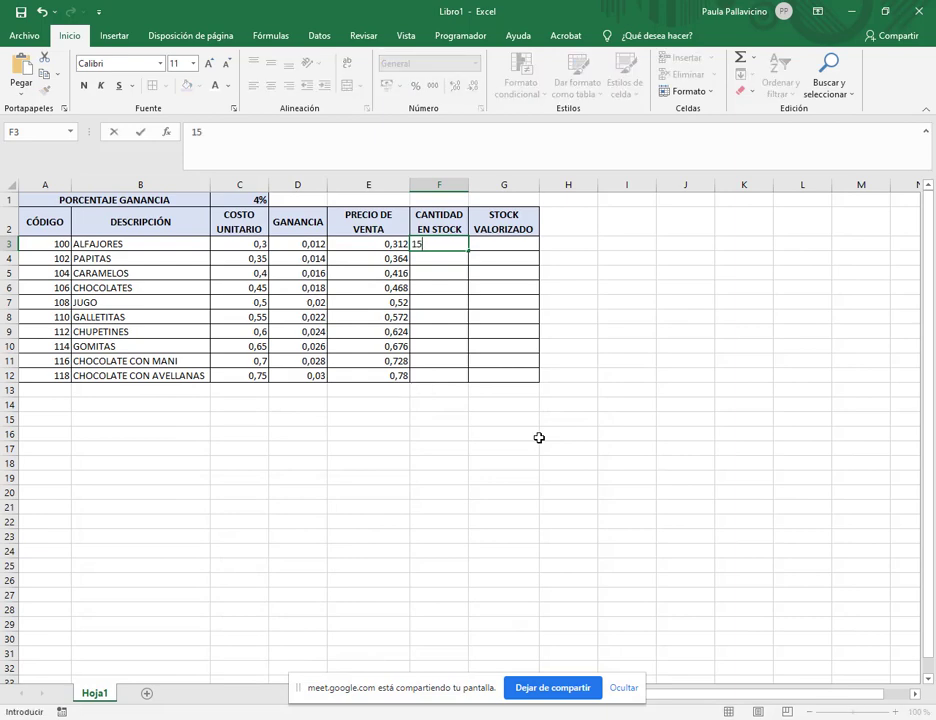
key(Return)
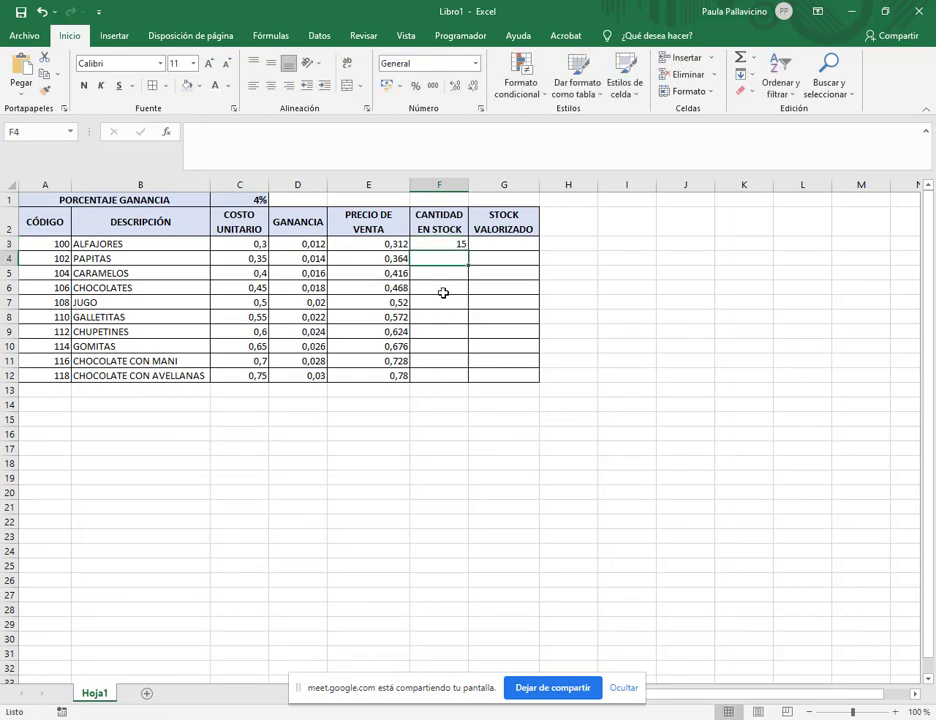
drag(443, 245, 454, 372)
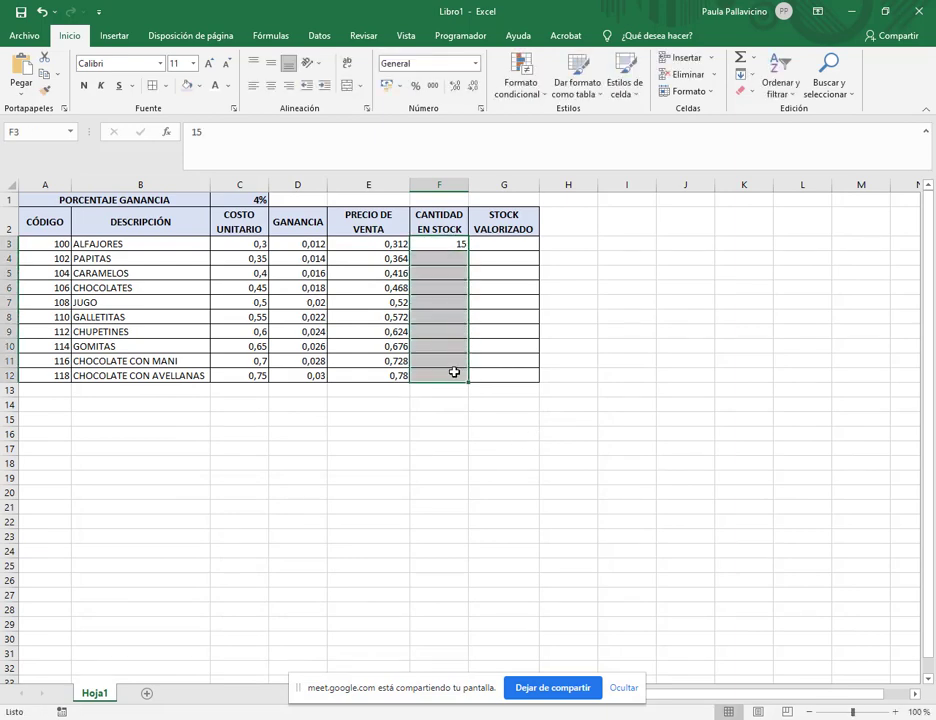
click(737, 74)
click(745, 181)
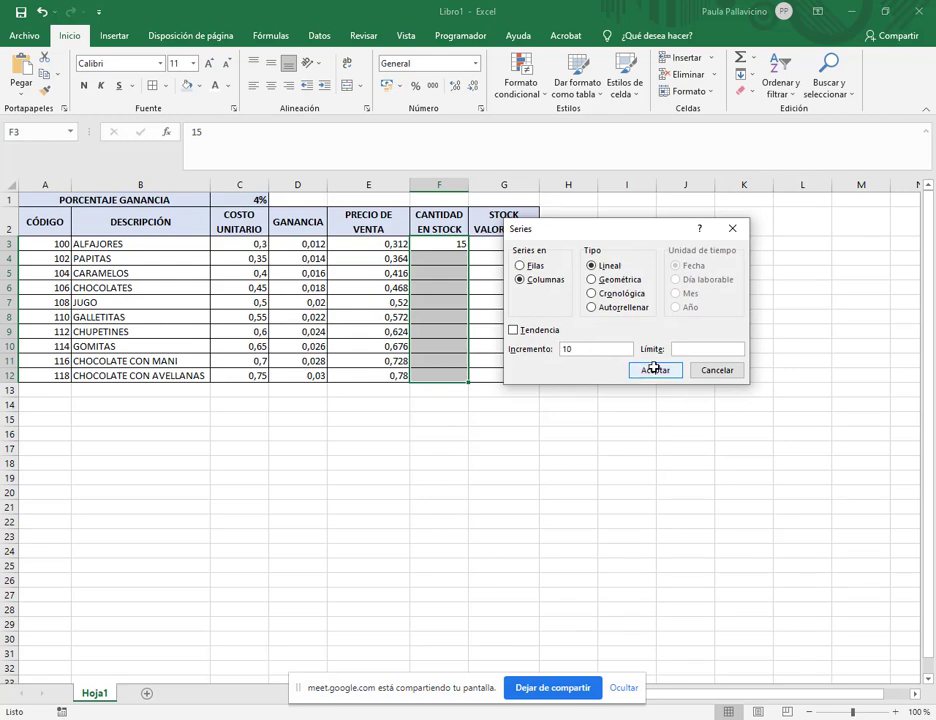
click(653, 369)
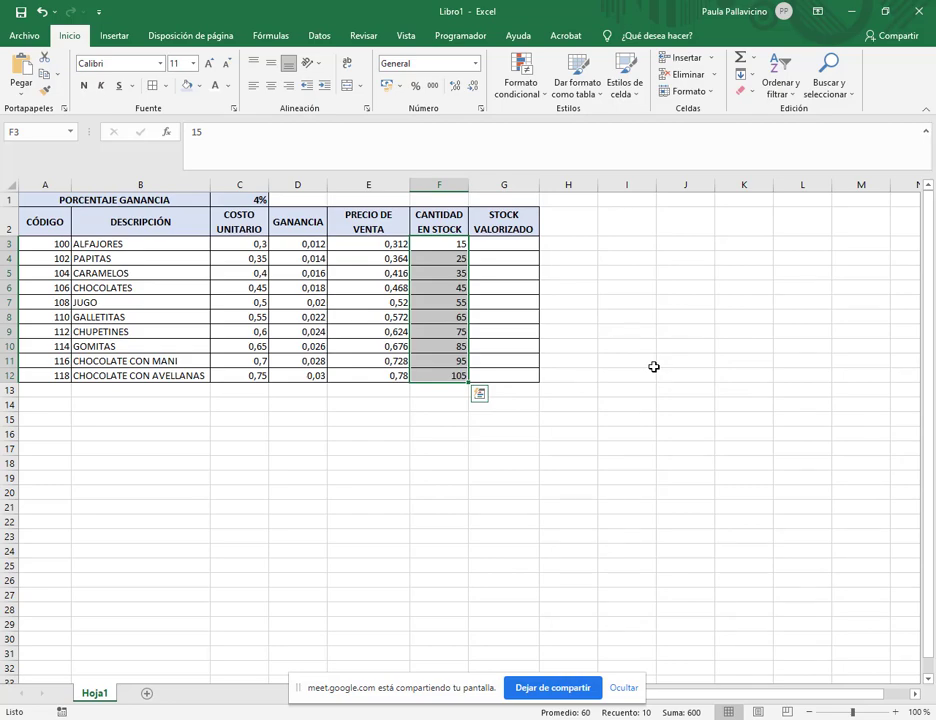
Step: Following the manual's instruction 8, enter the formula =F3*E3 in G3 of the Stock Valorizado column and copy it down to G12
click(511, 244)
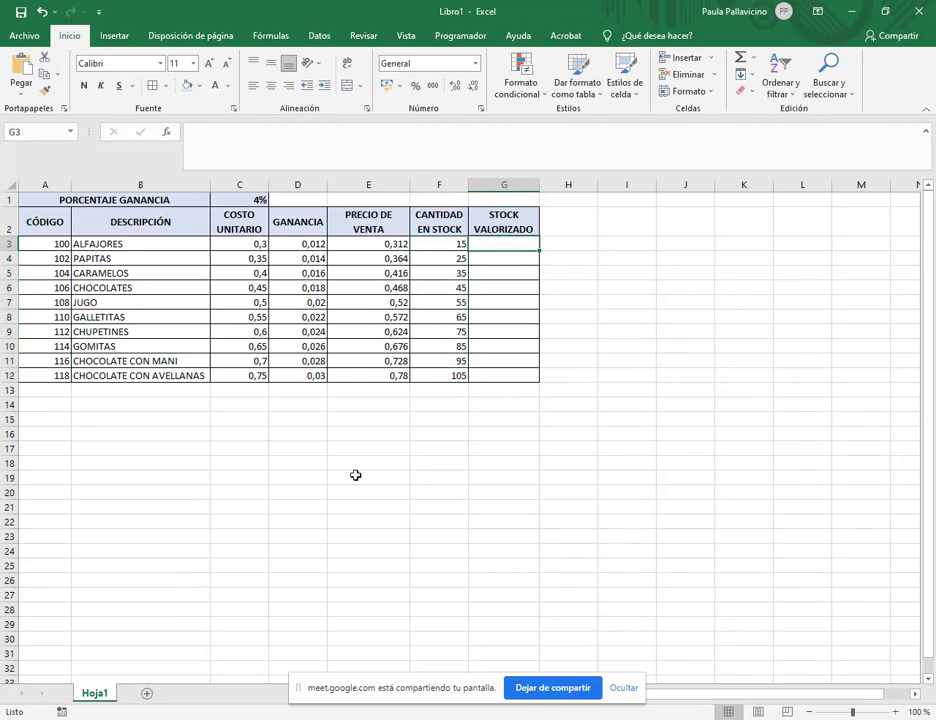
key(alt+Tab)
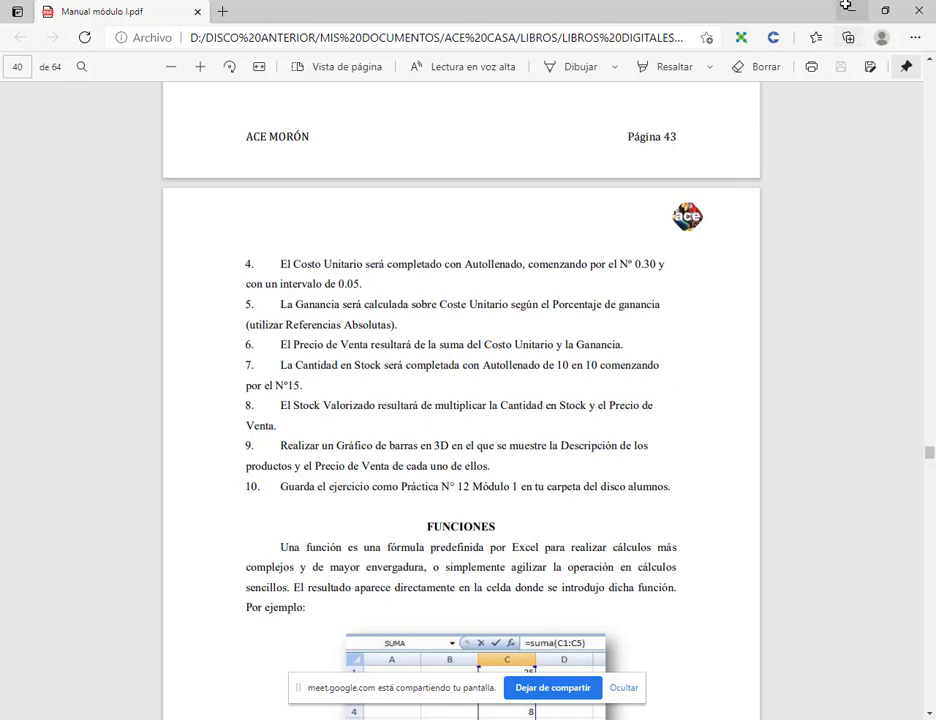
key(alt+Tab)
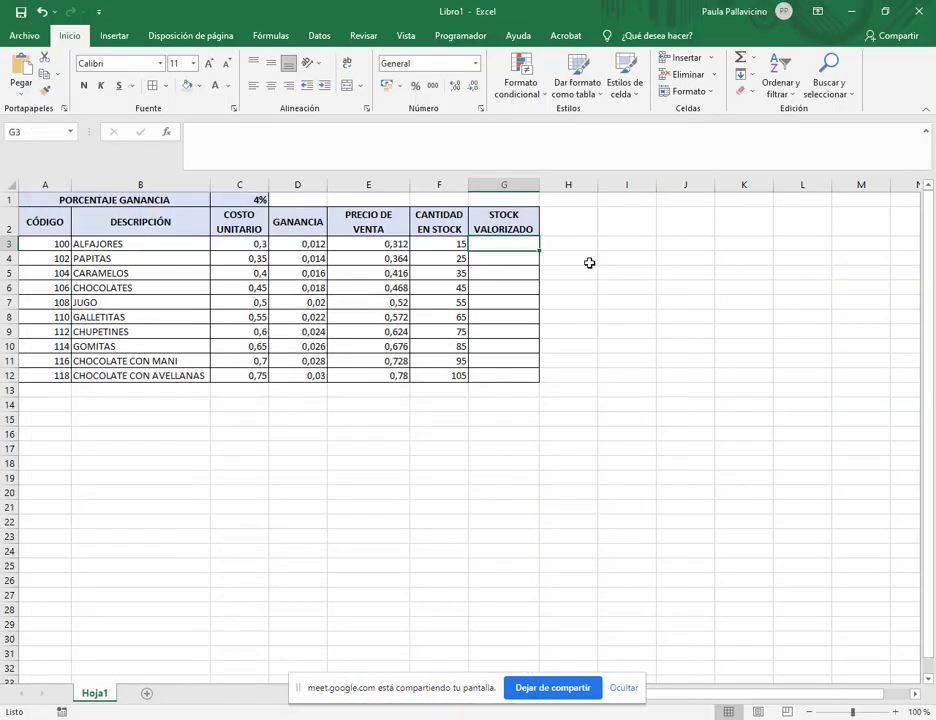
text(=)
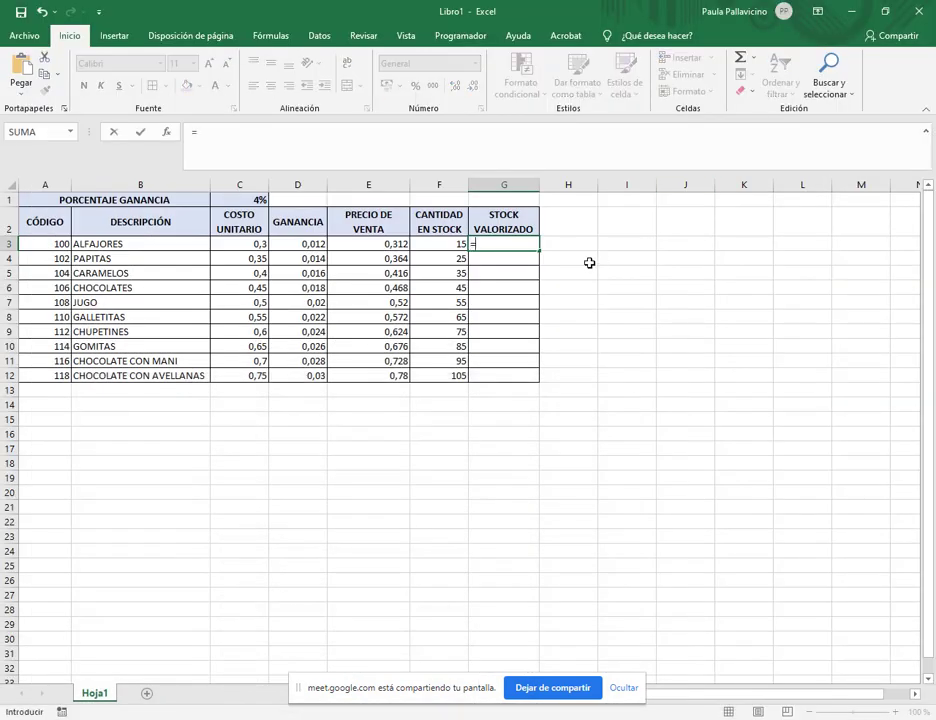
click(431, 242)
text(*)
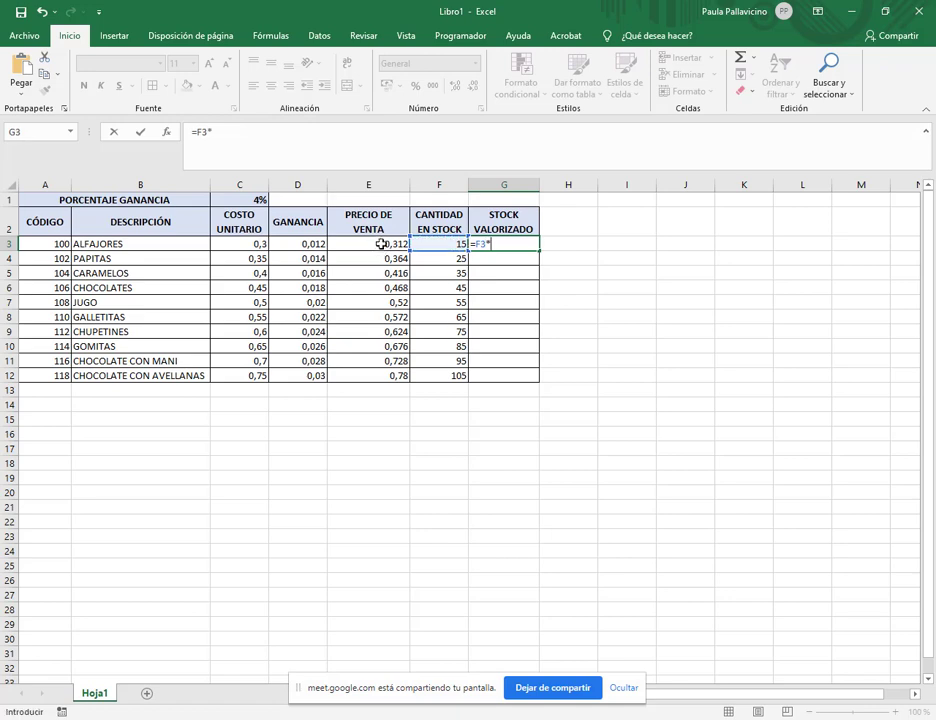
click(381, 243)
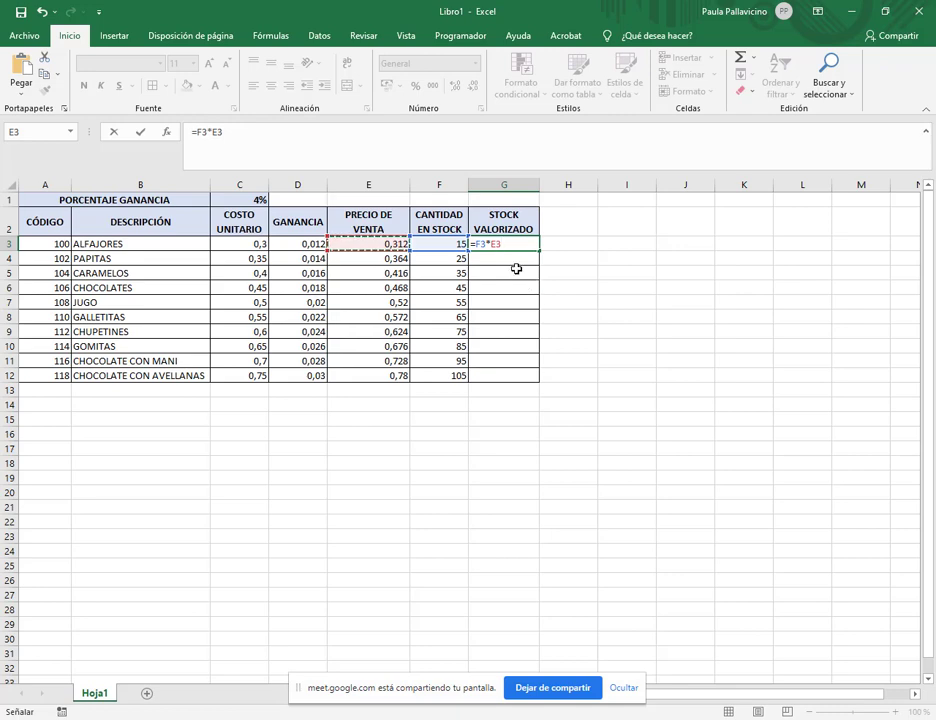
key(Return)
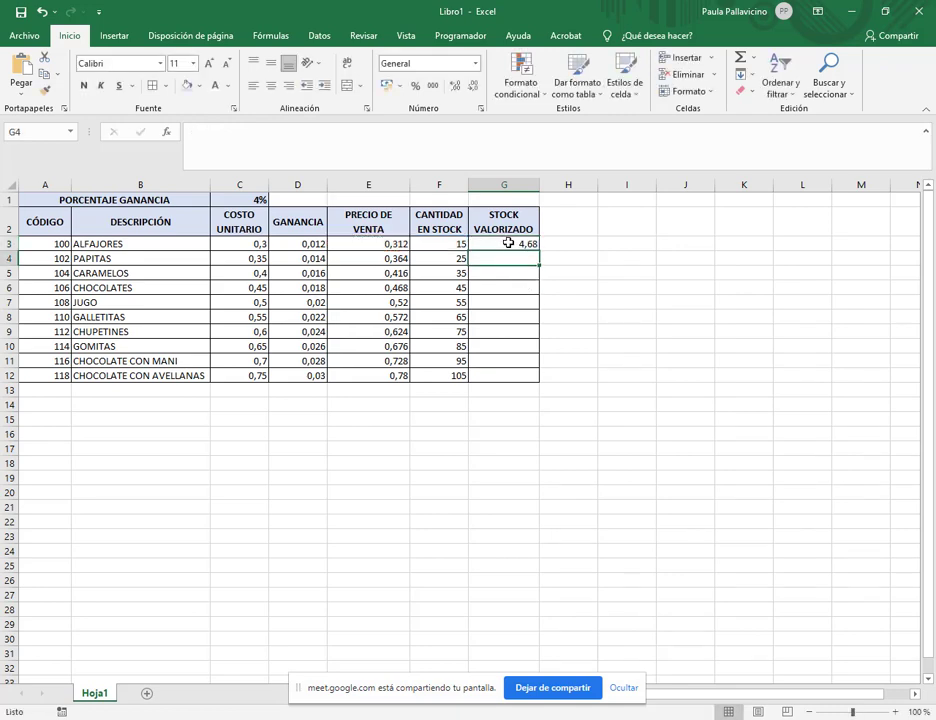
click(508, 243)
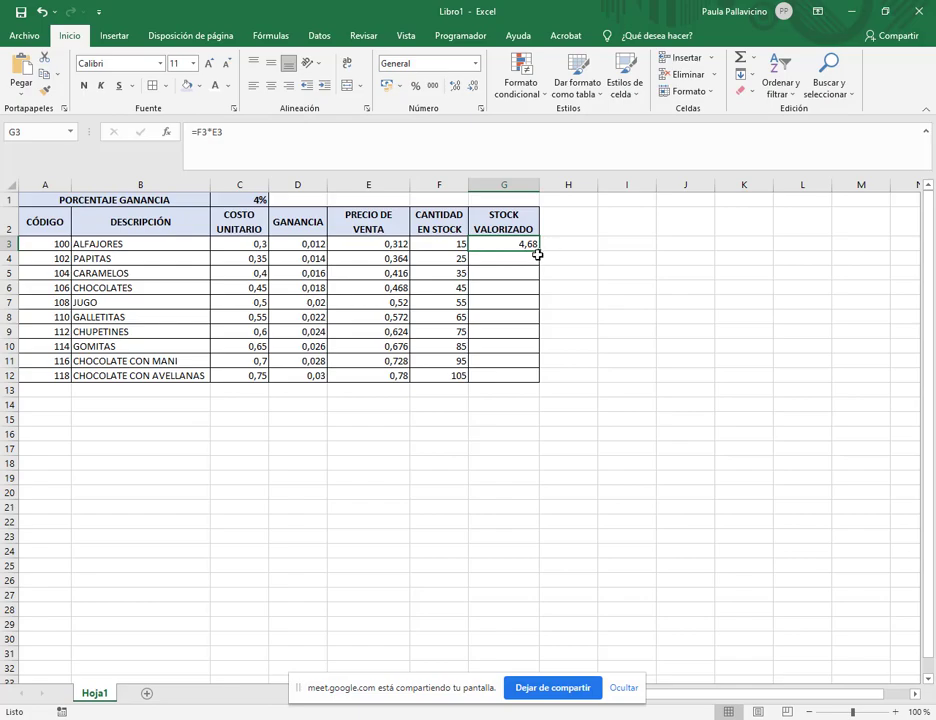
drag(539, 248, 535, 378)
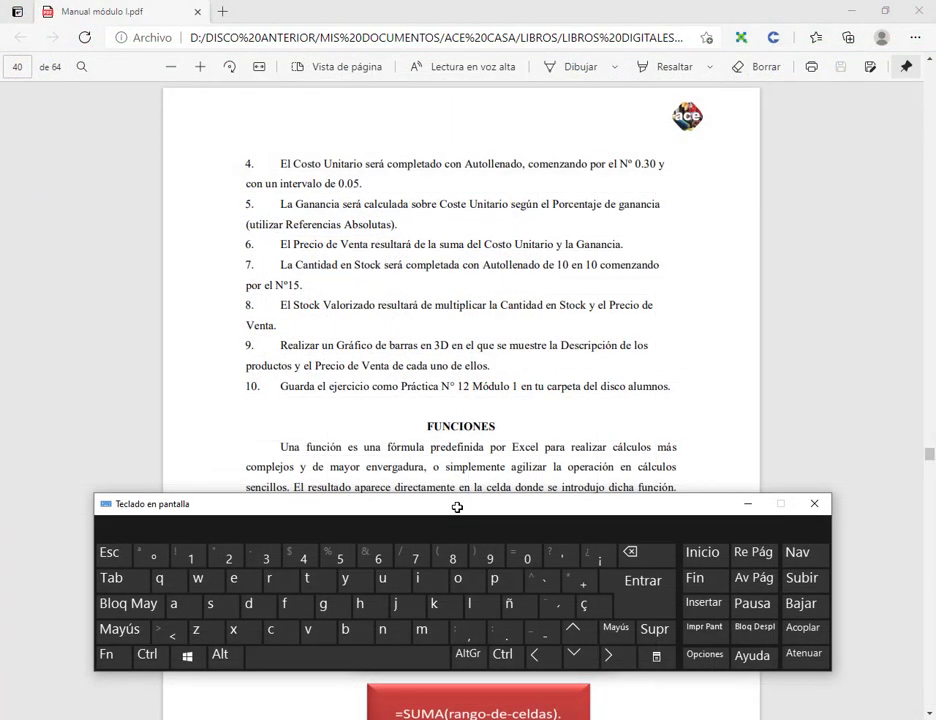
Step: Move the on-screen keyboard slightly and switch from the PDF manual back to the Excel workbook
drag(464, 505, 474, 506)
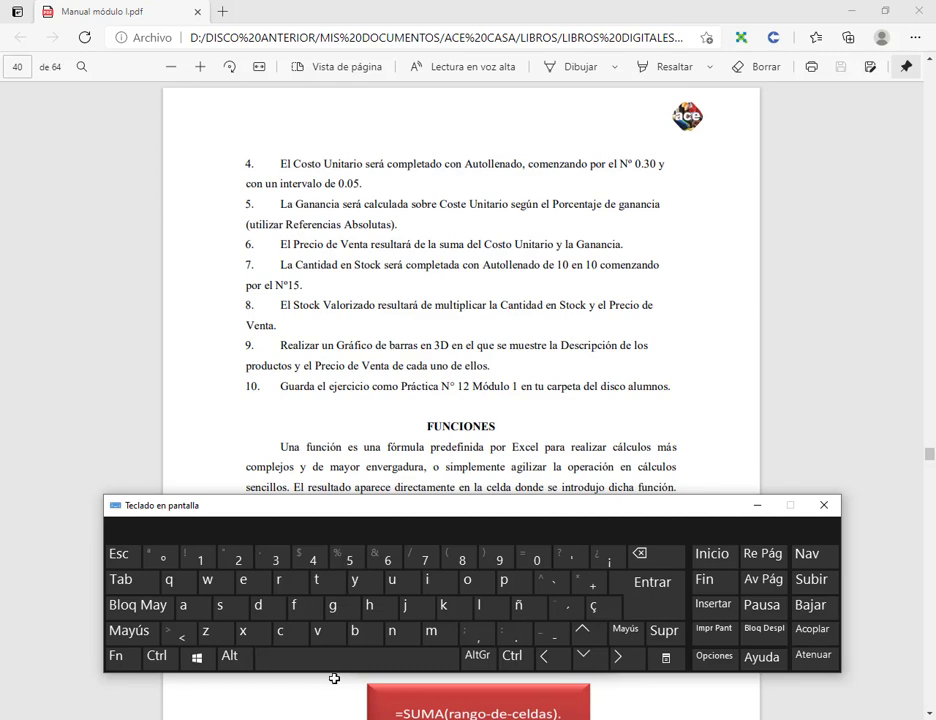
key(alt+Tab)
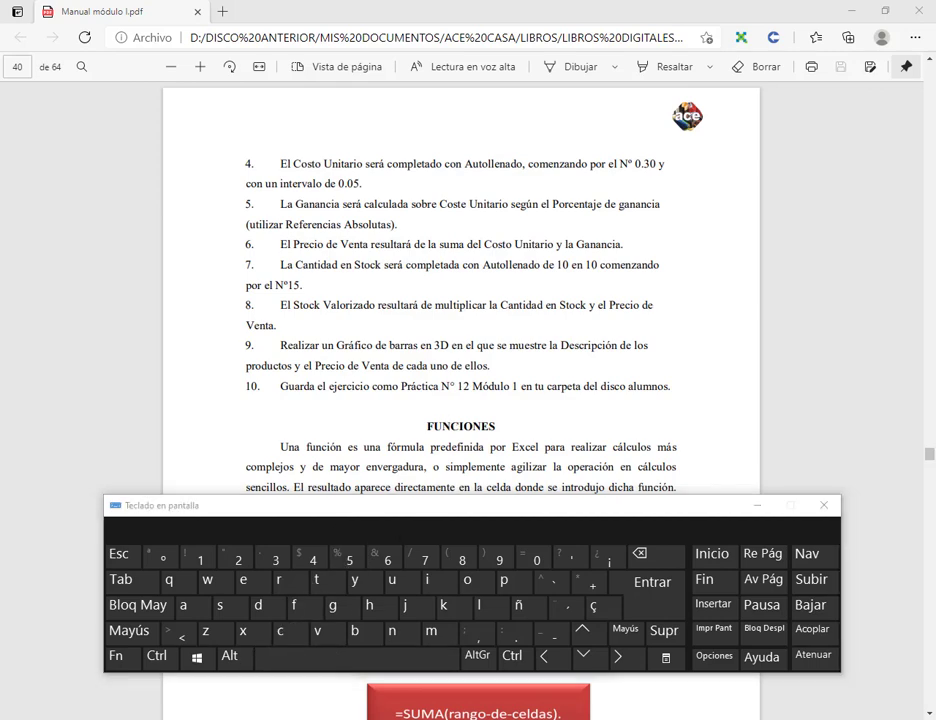
click(279, 311)
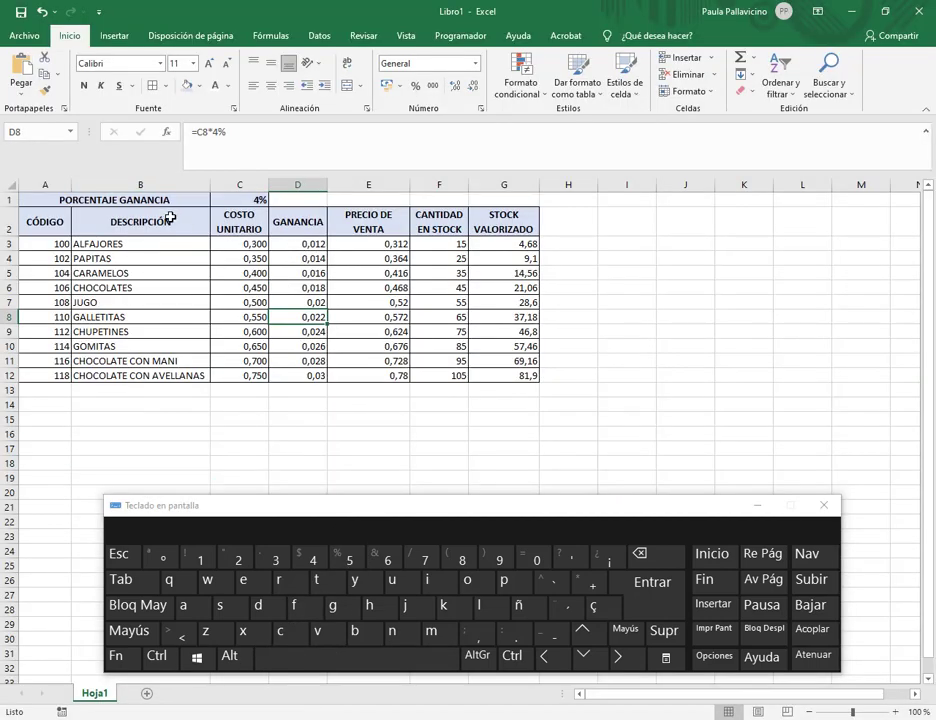
drag(168, 218, 180, 374)
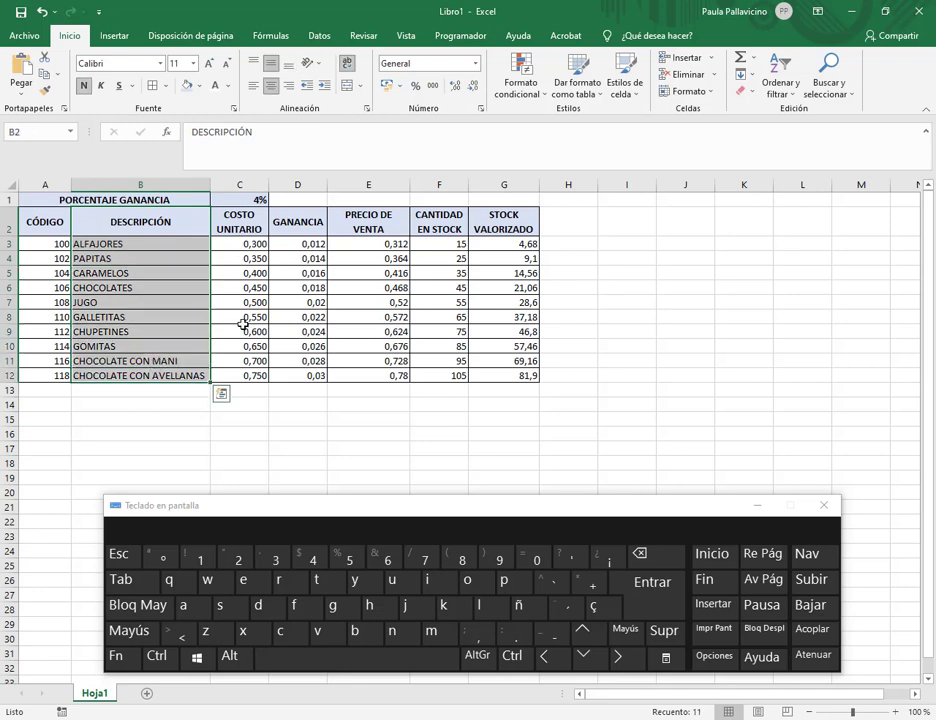
click(157, 655)
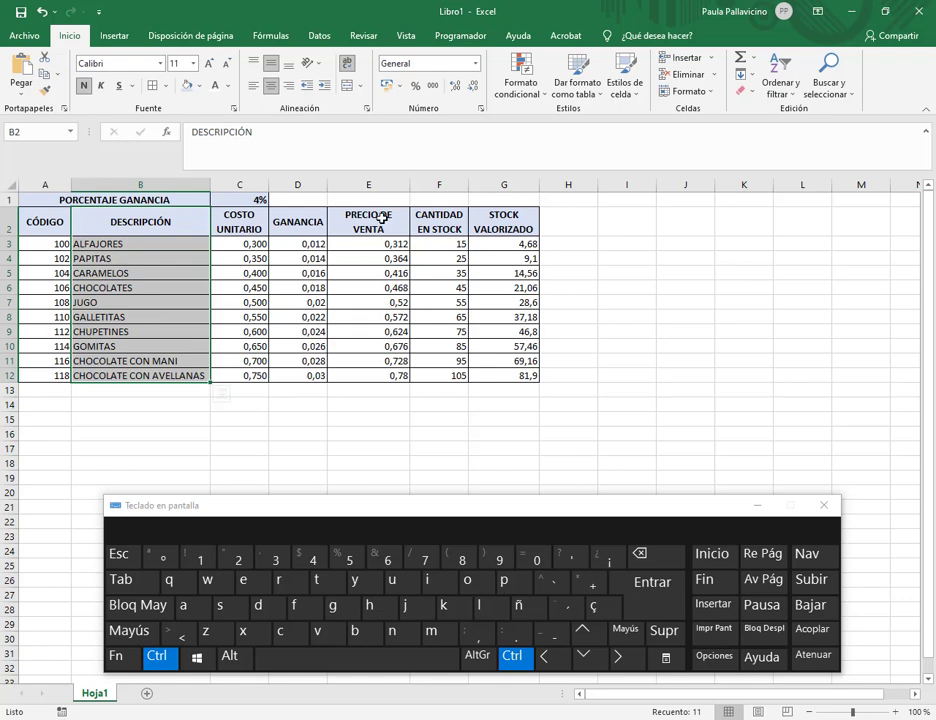
click(157, 657)
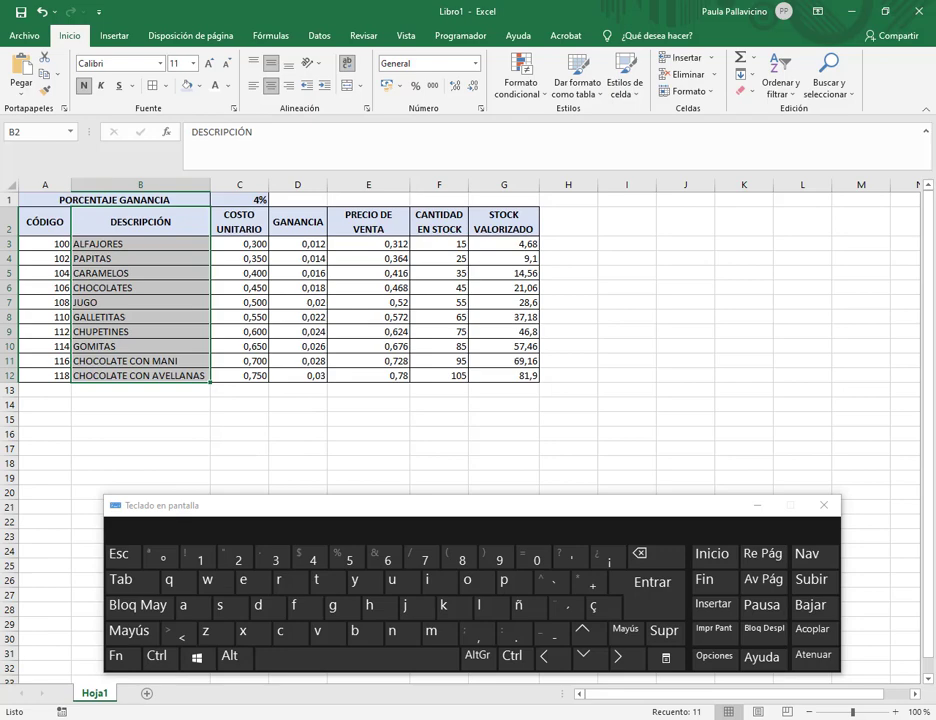
key(alt+Tab)
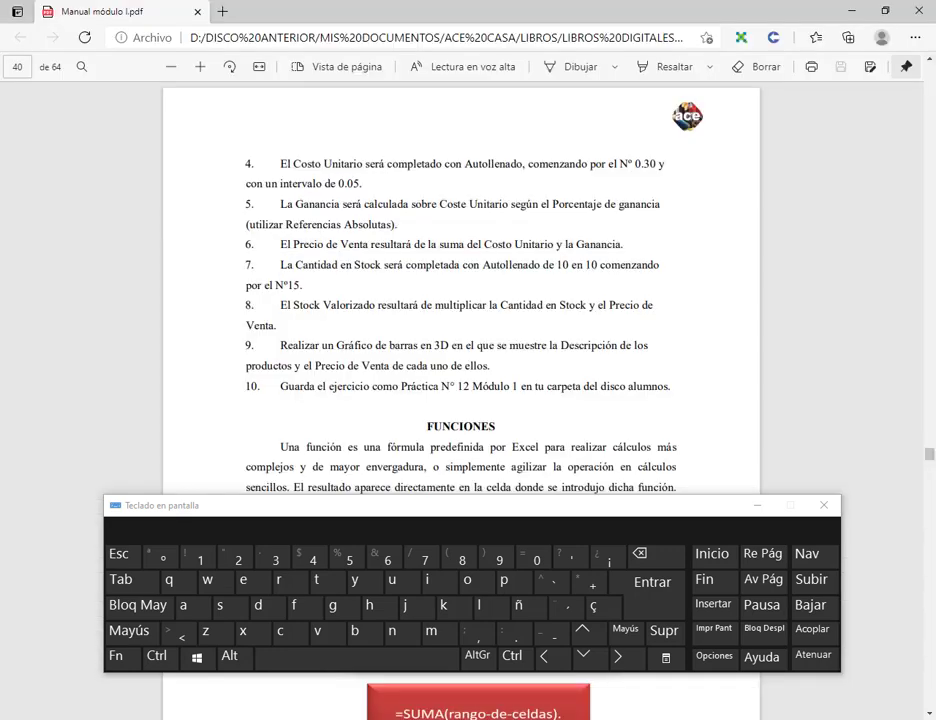
key(alt+Tab)
drag(382, 215, 382, 376)
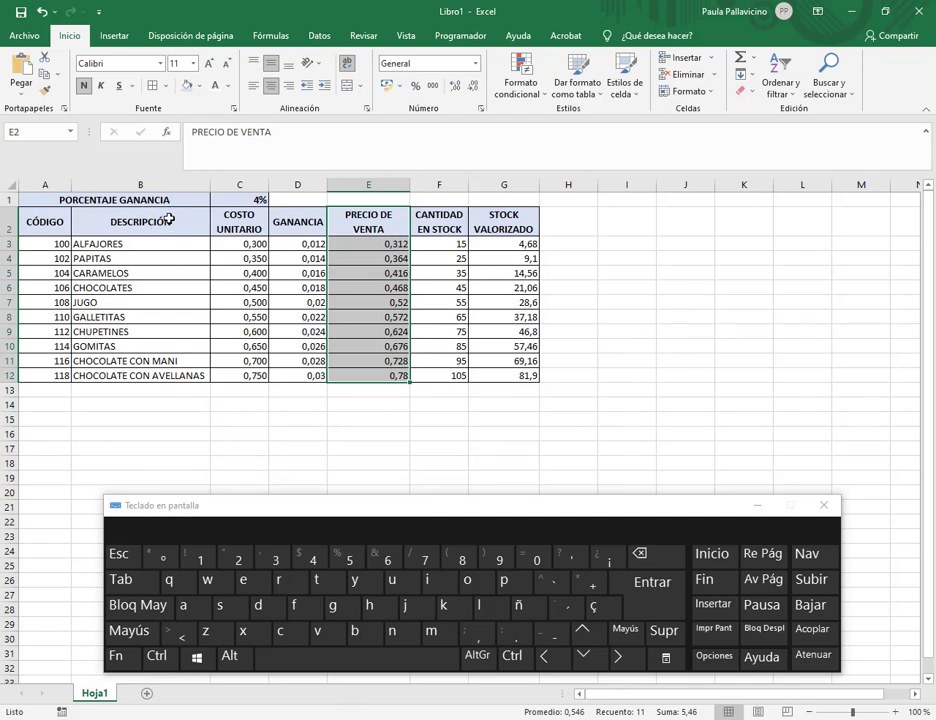
Step: Select the Descripción range B2:B12 together with the Precio de Venta range E2:E12, and minimize the on-screen keyboard
drag(198, 218, 171, 370)
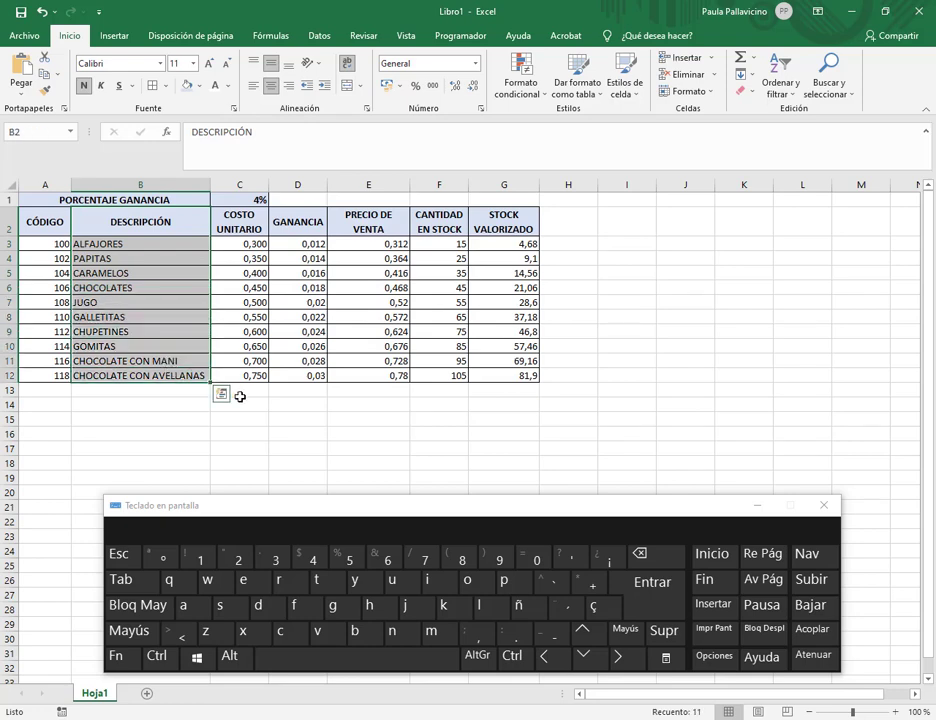
click(156, 657)
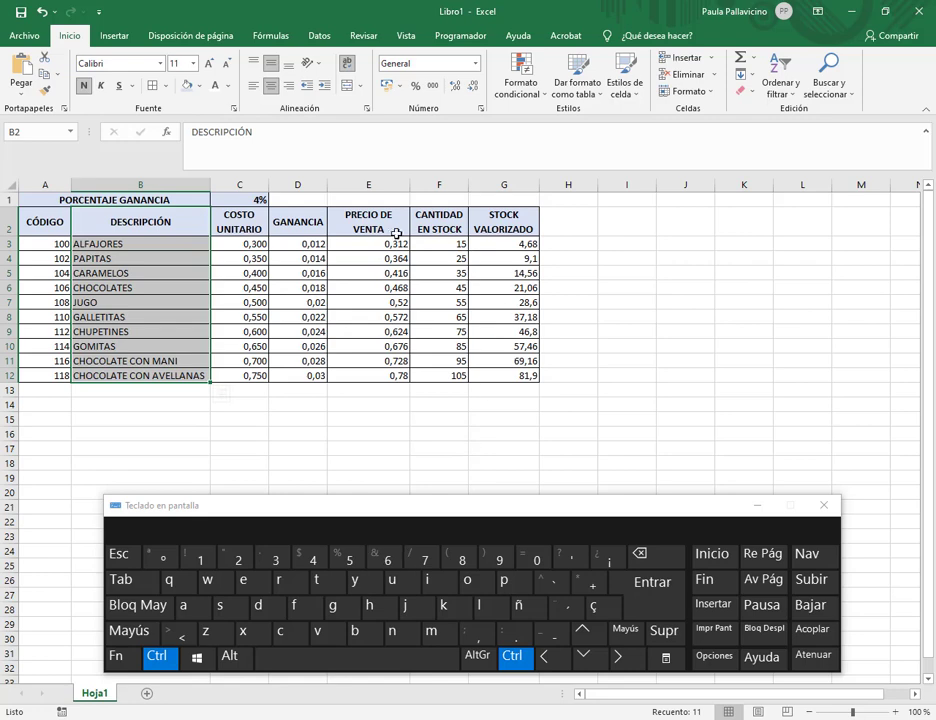
drag(396, 234, 392, 374)
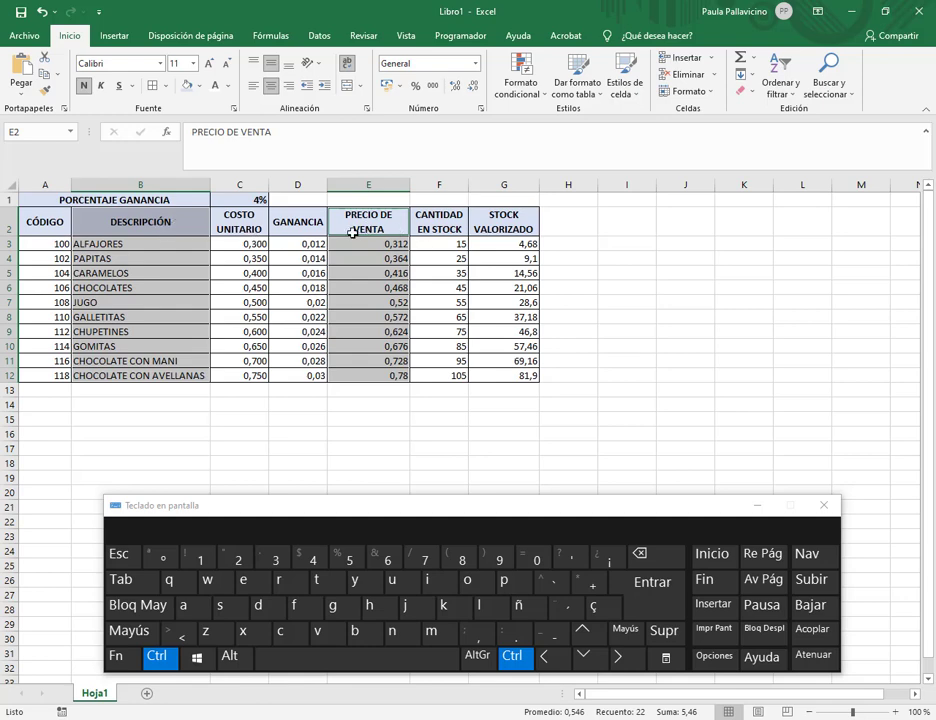
click(157, 659)
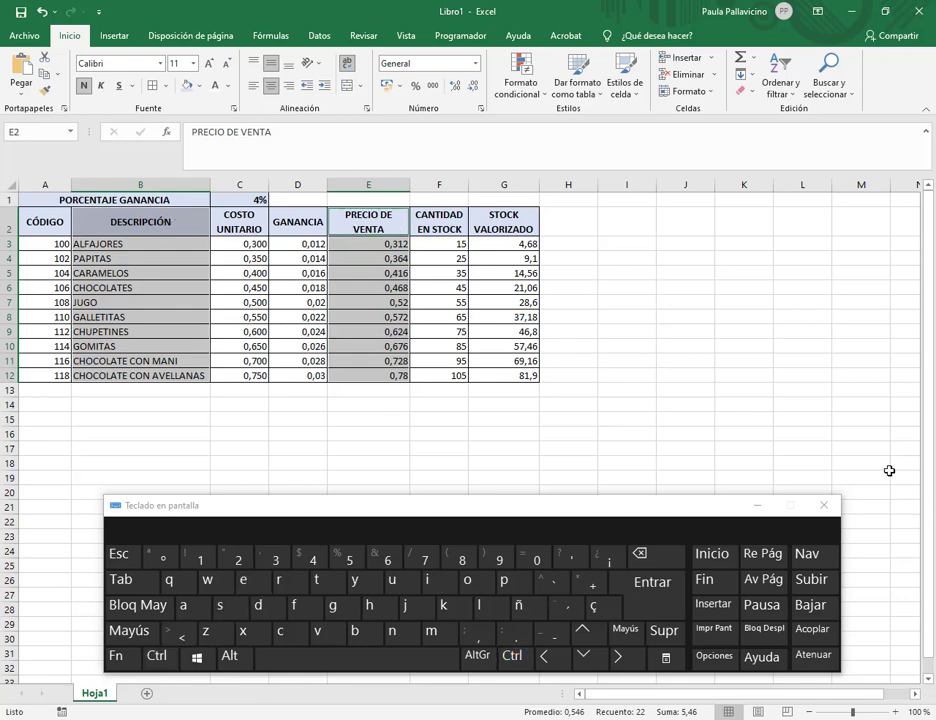
click(755, 506)
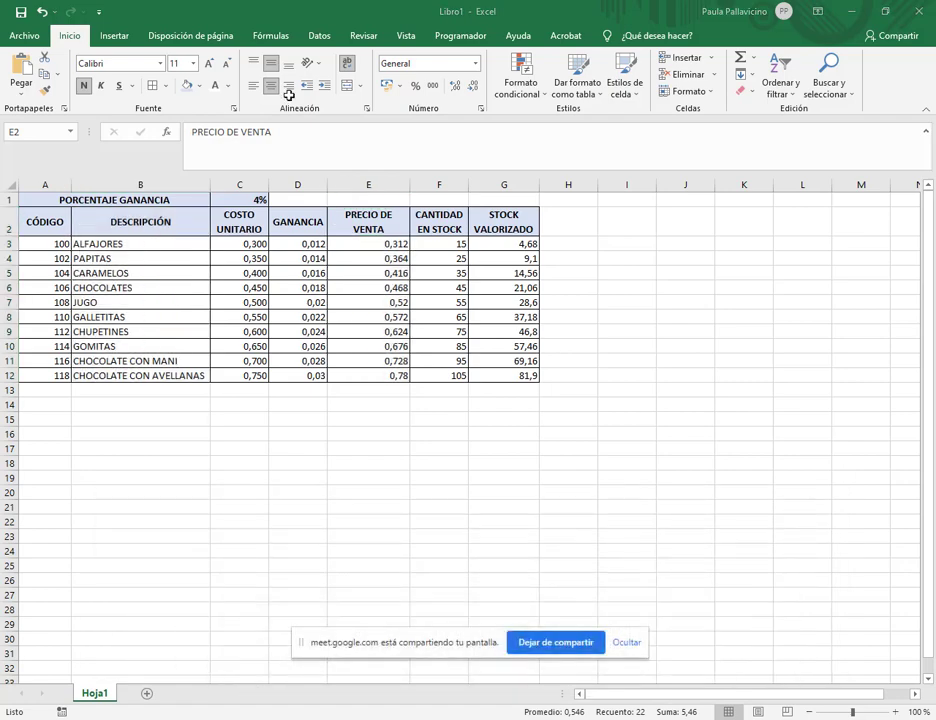
Step: Examine the recommended charts and the column, pie, statistical and hierarchy chart galleries for the selected data
click(124, 34)
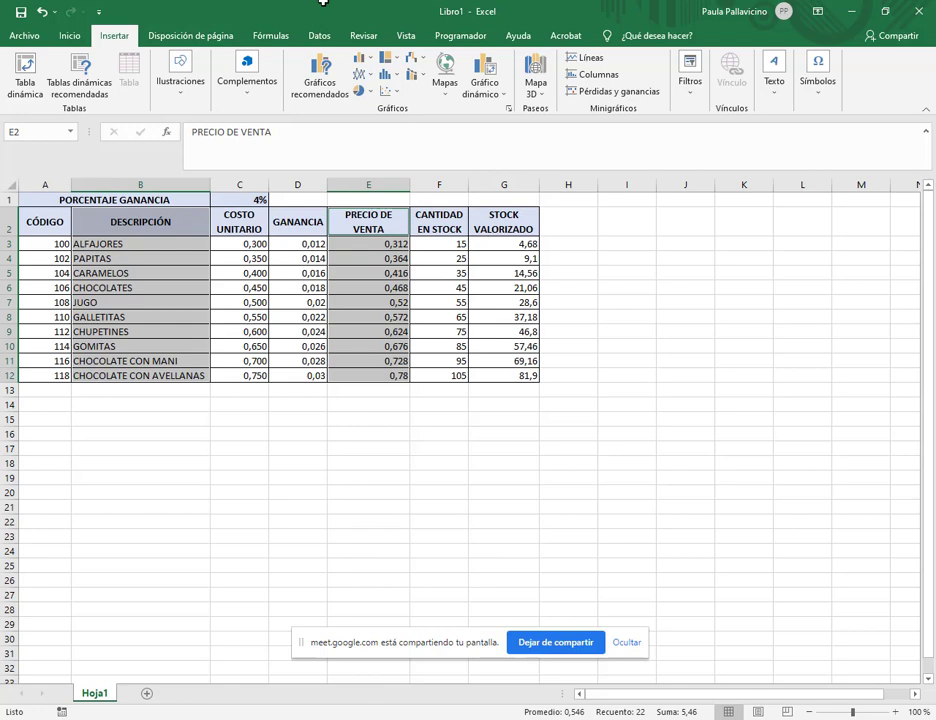
click(322, 75)
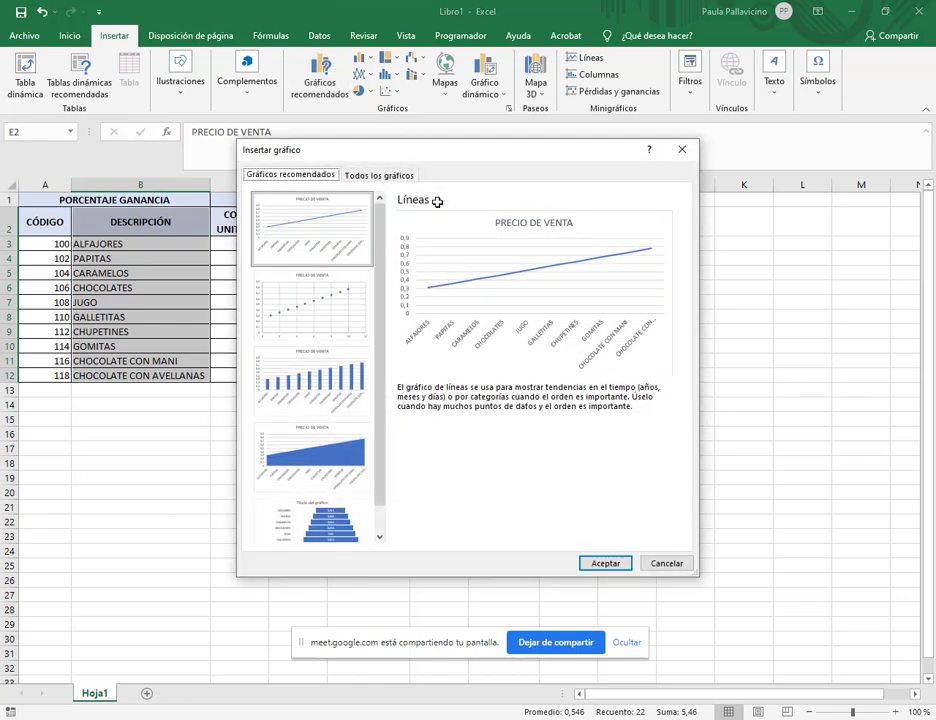
drag(382, 255, 382, 326)
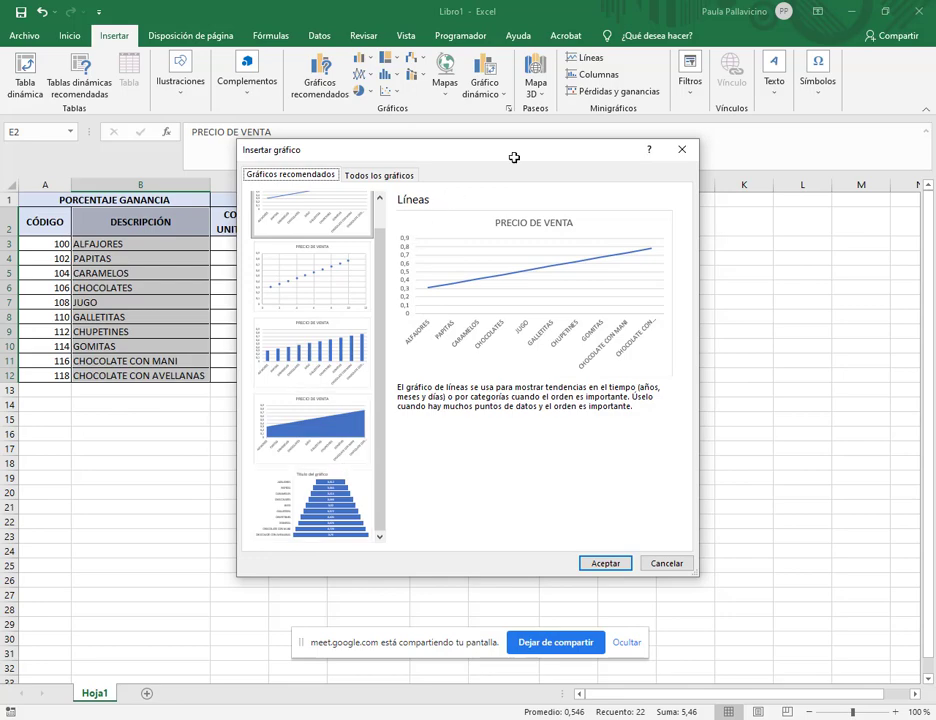
click(682, 149)
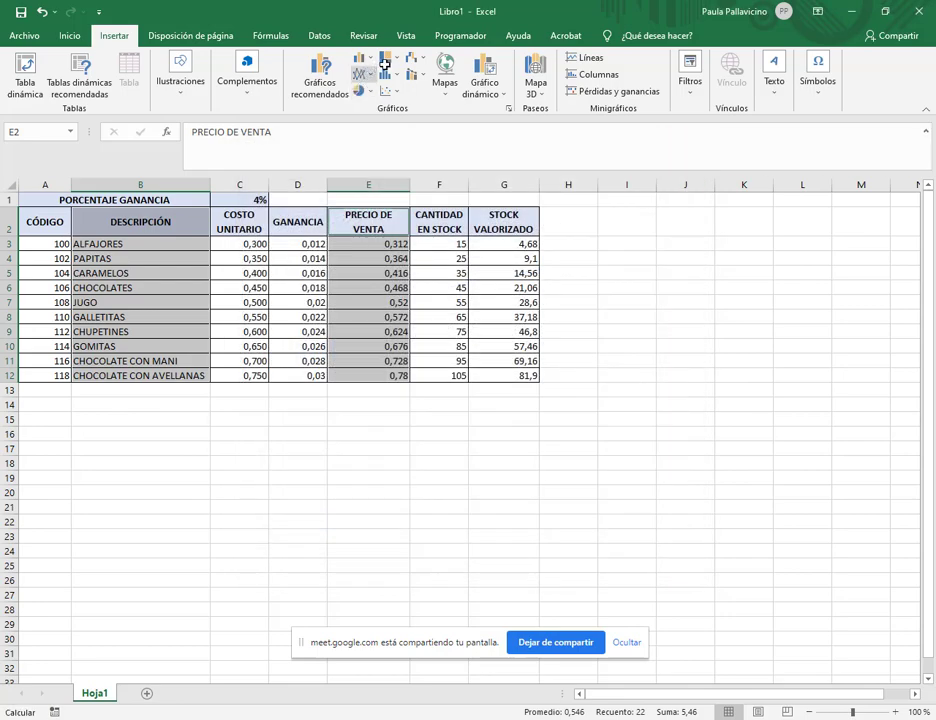
click(372, 58)
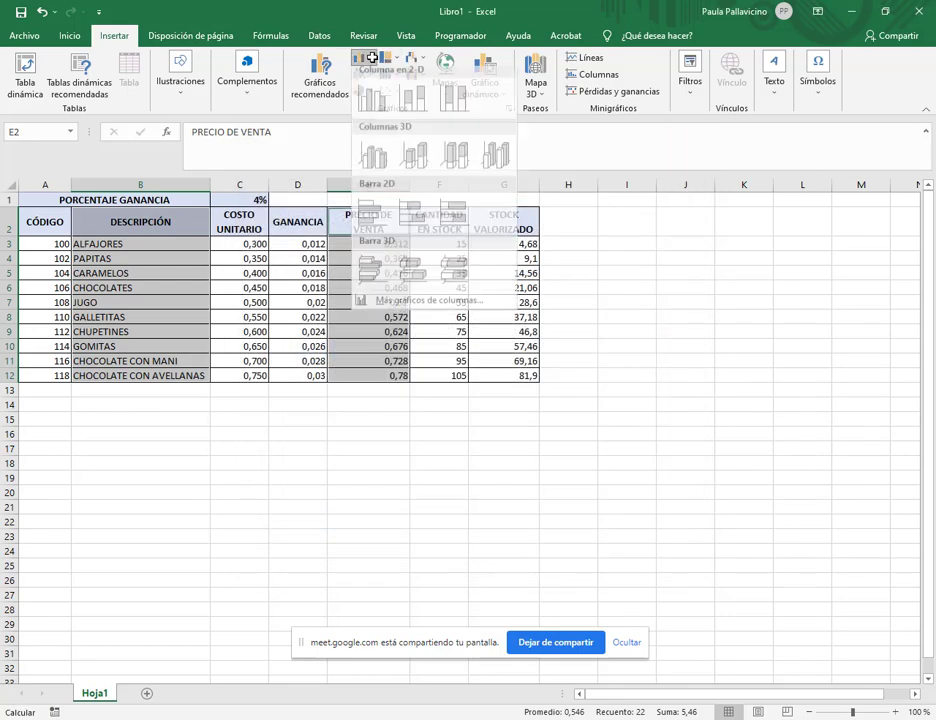
click(372, 58)
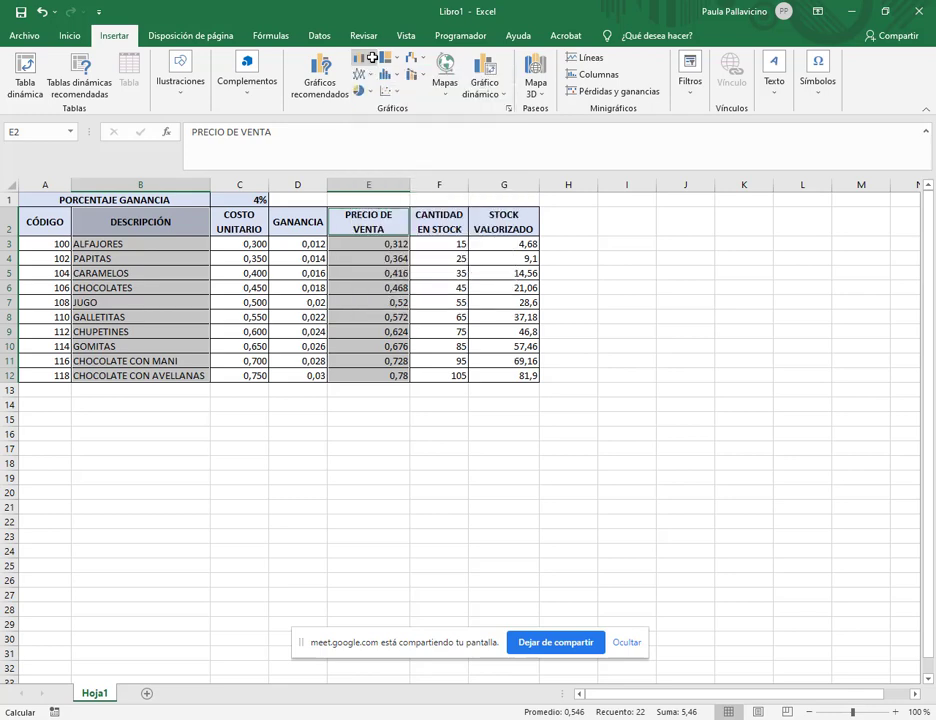
click(360, 90)
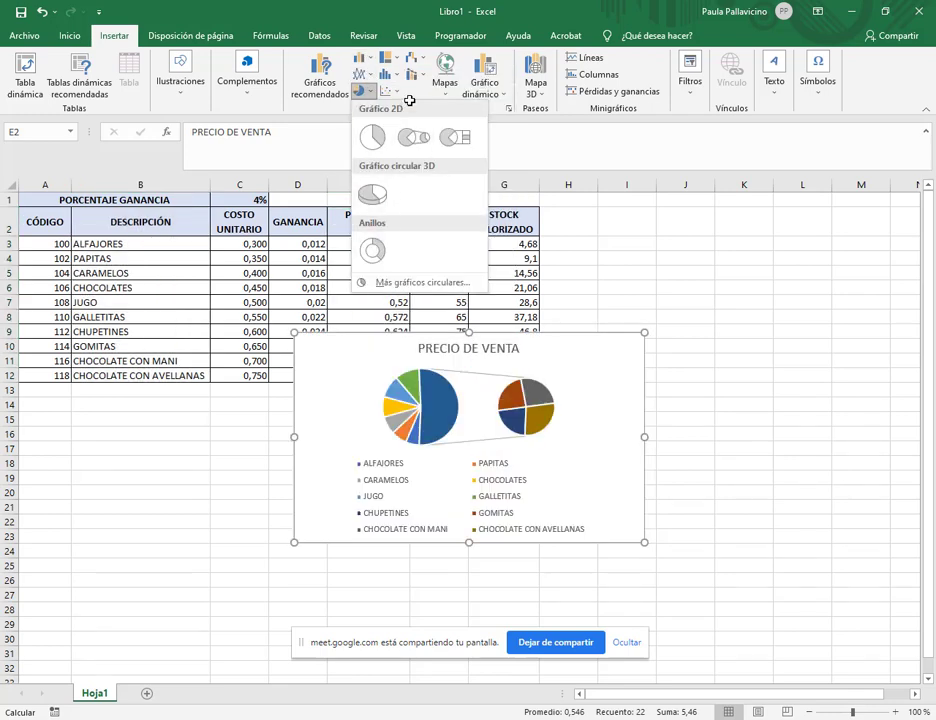
click(397, 74)
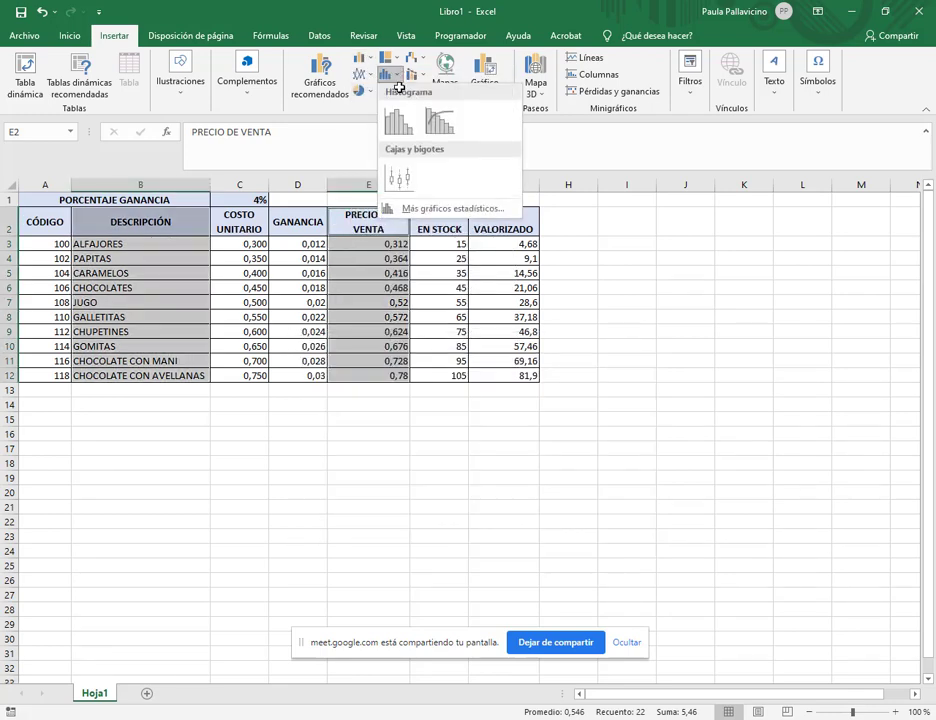
click(397, 57)
click(397, 57)
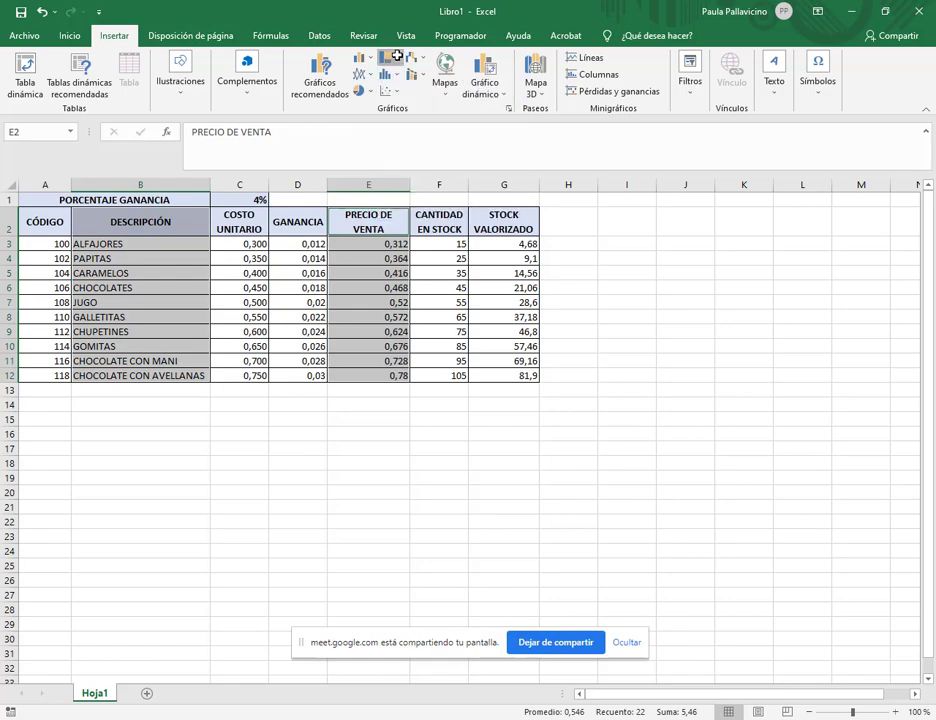
Step: Browse the complete list of chart types for the selected data, previewing categories from Columnas through Cotizaciones
click(319, 76)
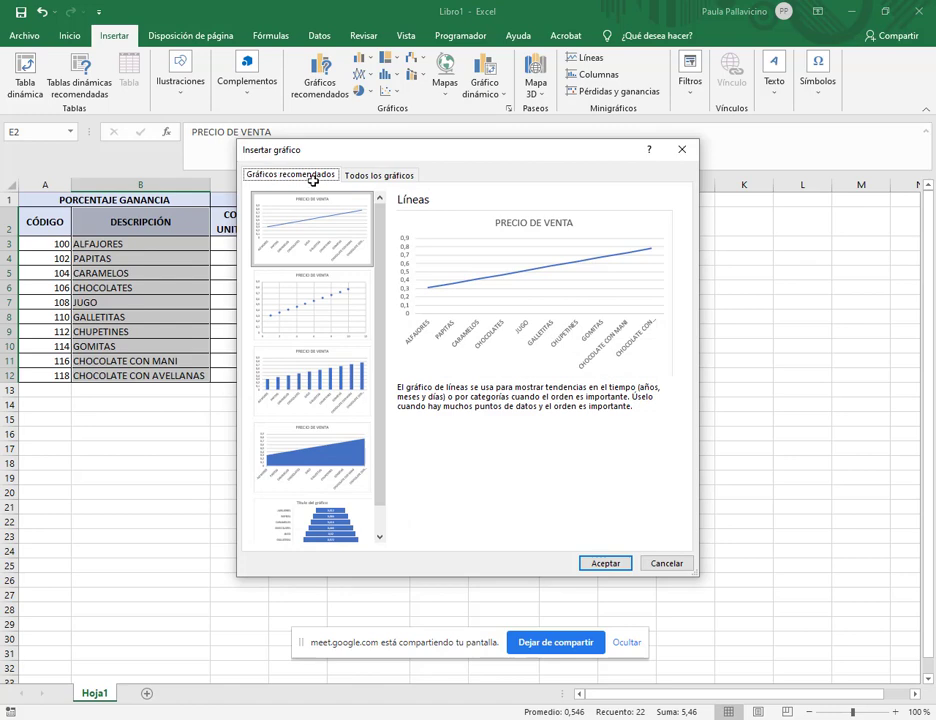
click(381, 174)
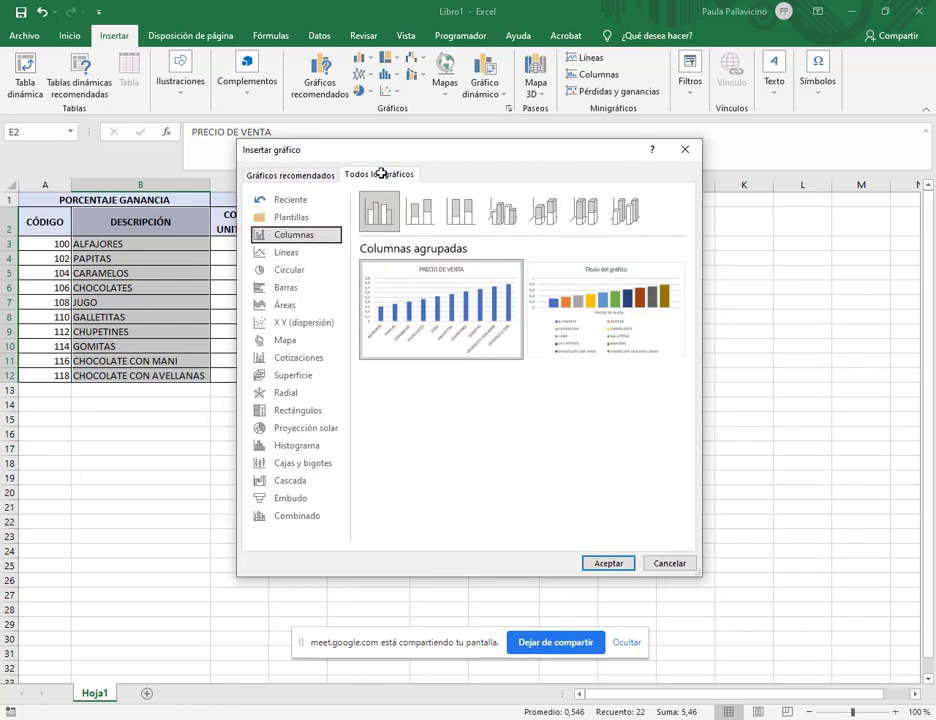
click(286, 252)
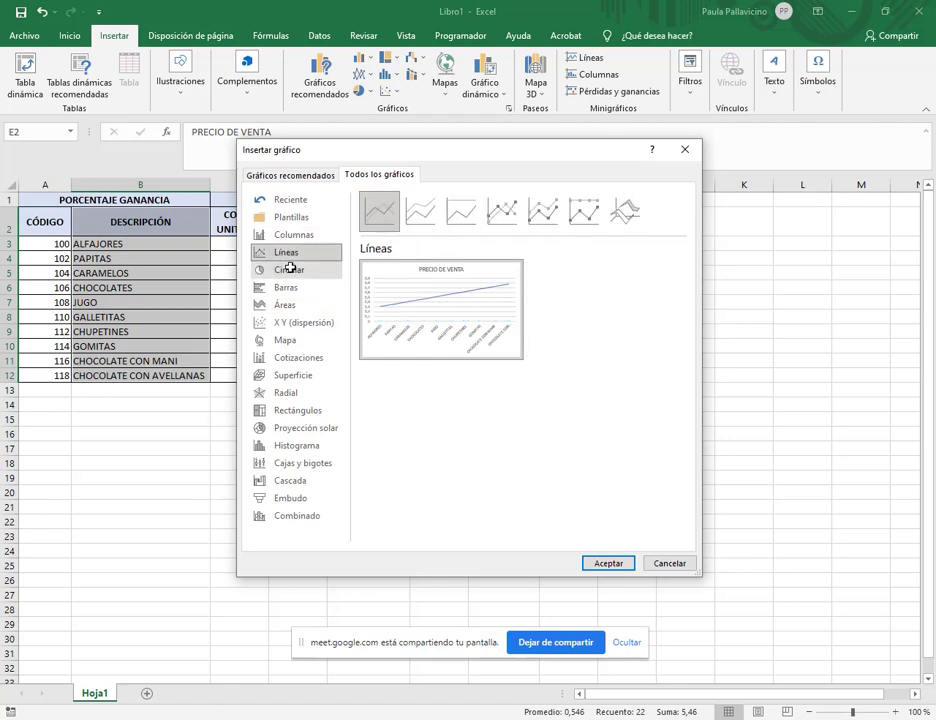
click(290, 269)
click(291, 287)
click(293, 304)
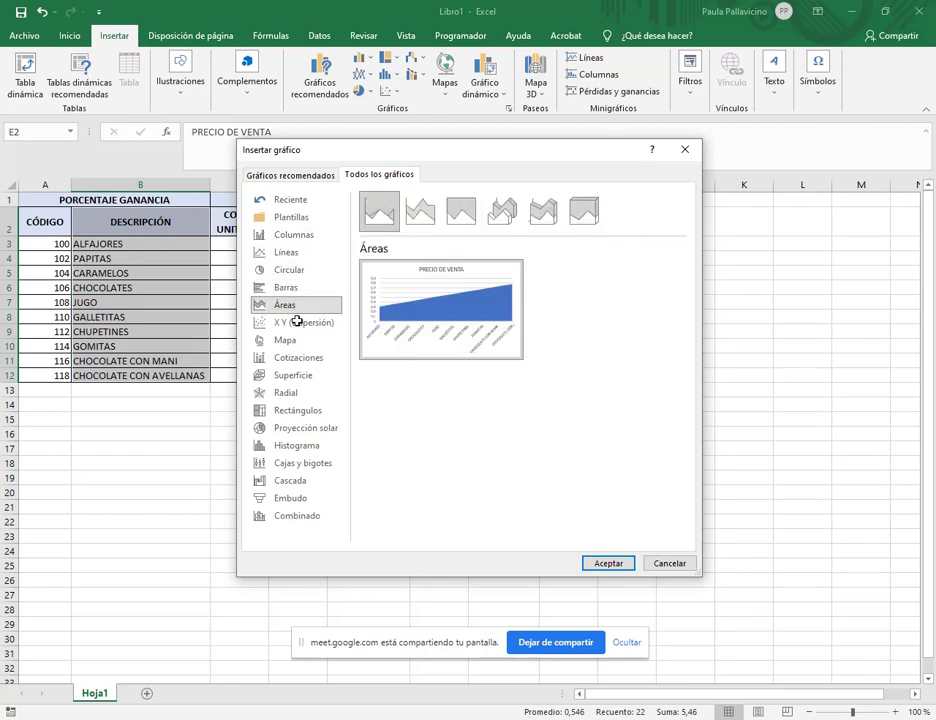
click(297, 321)
click(297, 339)
click(298, 357)
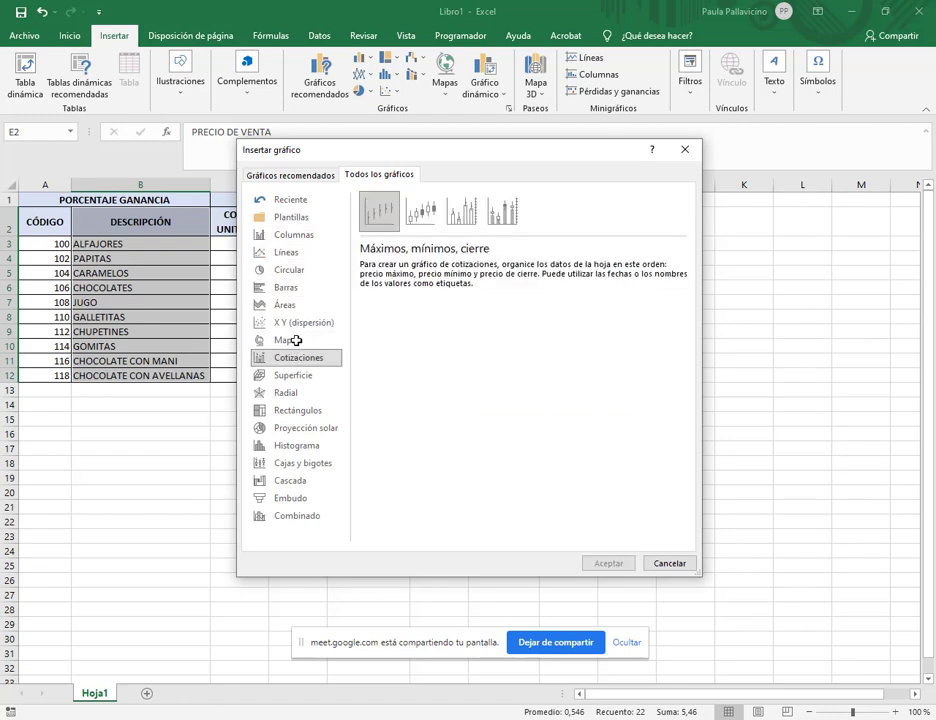
click(296, 256)
click(295, 236)
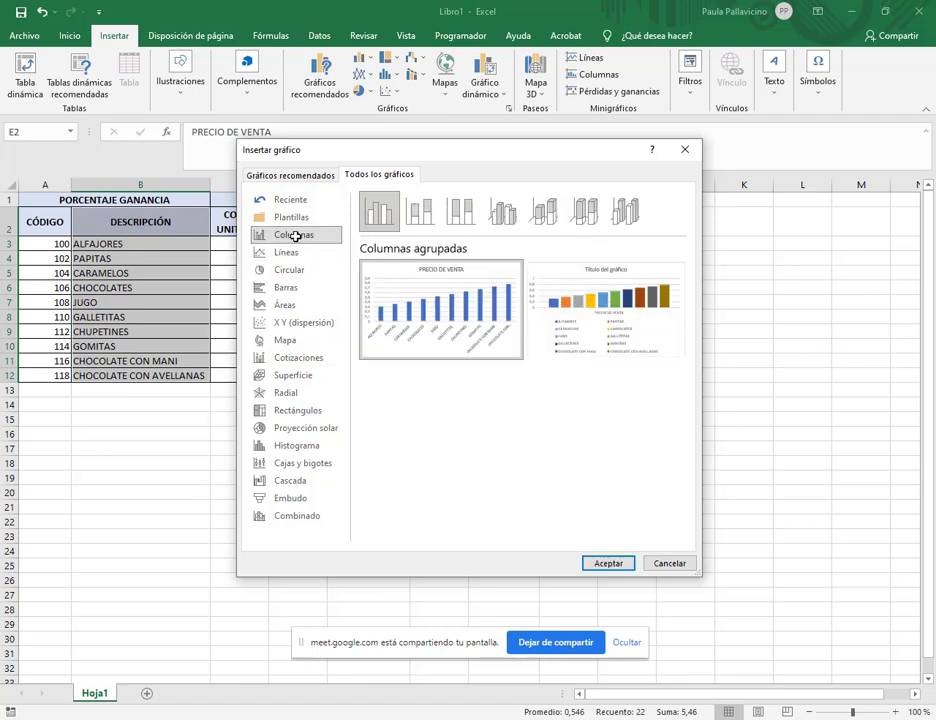
click(298, 270)
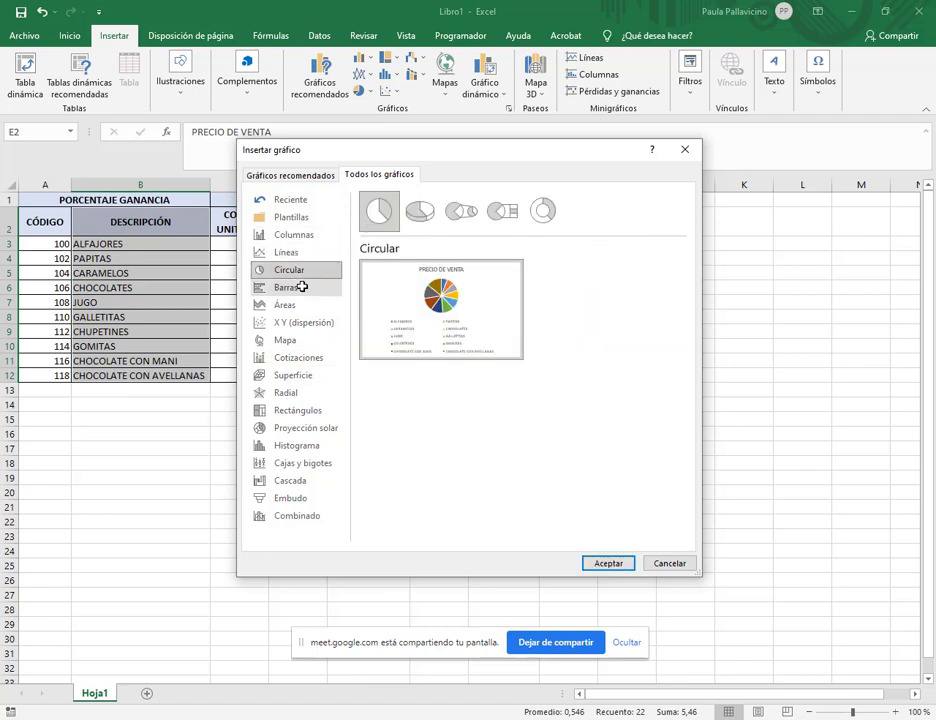
Step: Insert a Barra 3D agrupada chart showing the Precio de Venta of each product in Descripción
click(302, 287)
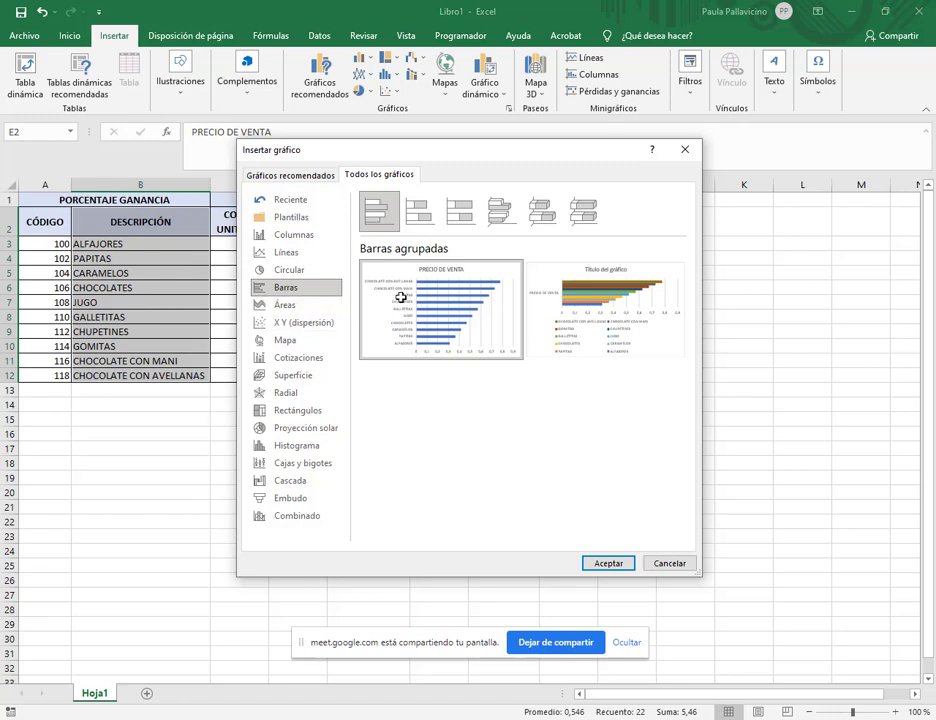
click(498, 210)
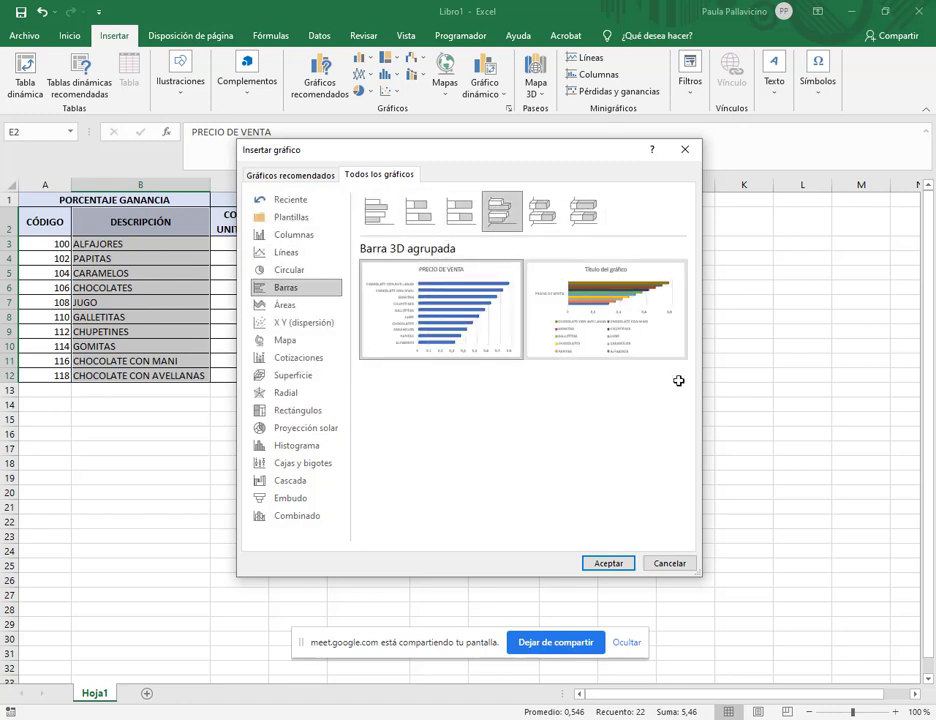
click(610, 563)
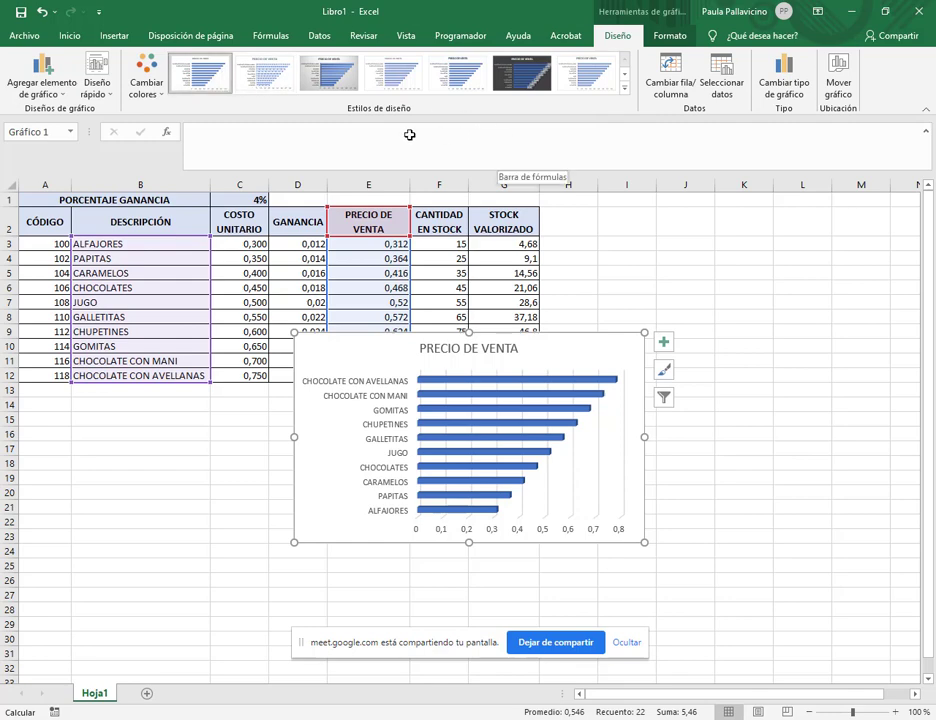
Step: Apply the third design style with the grey gradient background and move the chart below the table, starting near cell B14
click(624, 91)
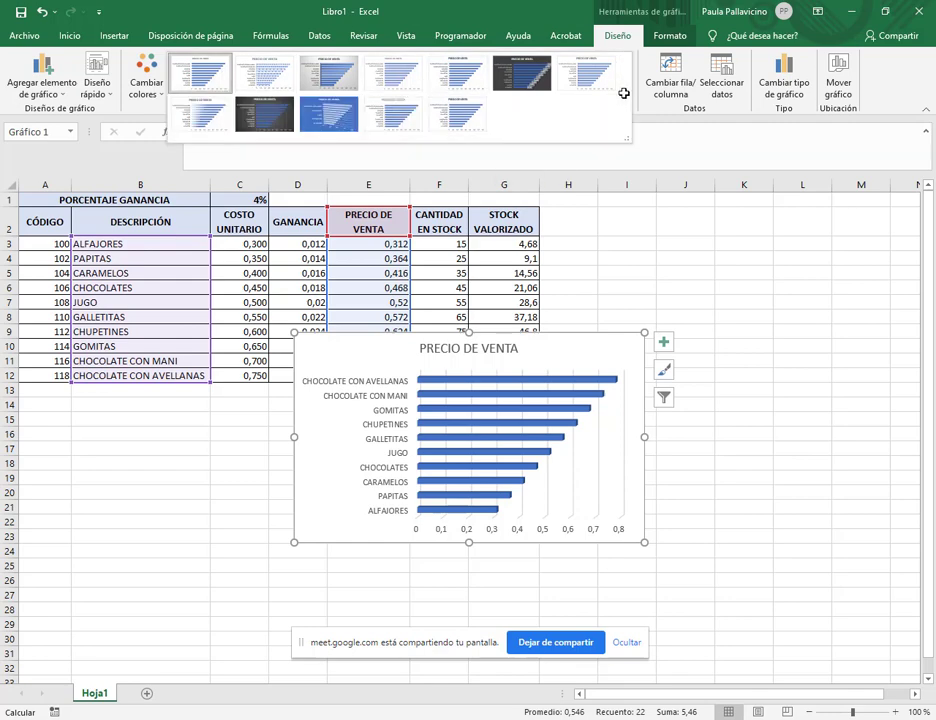
click(344, 63)
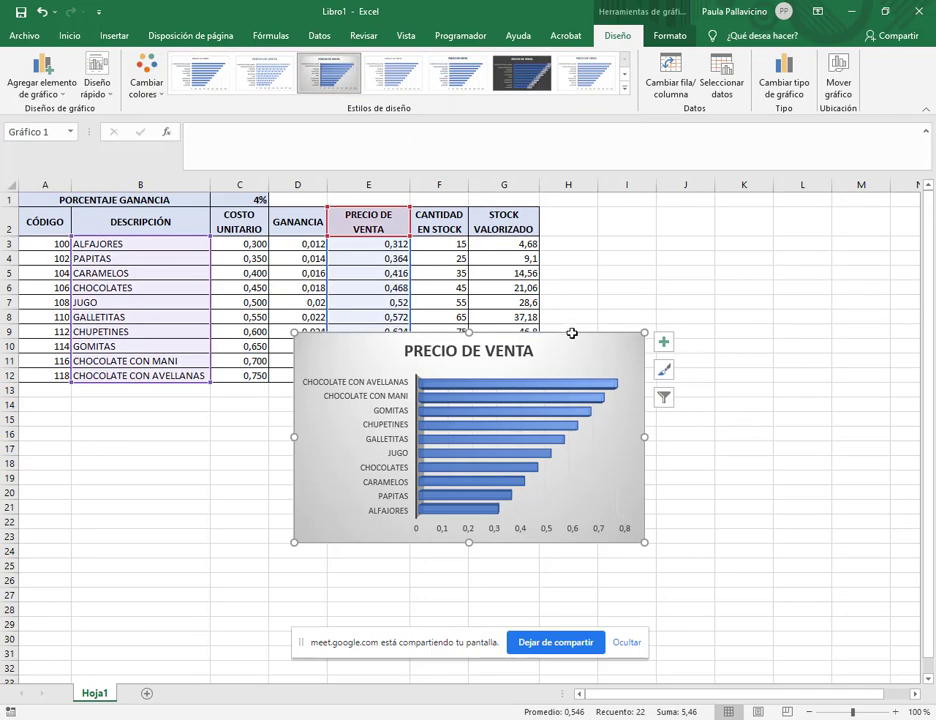
drag(572, 333, 393, 406)
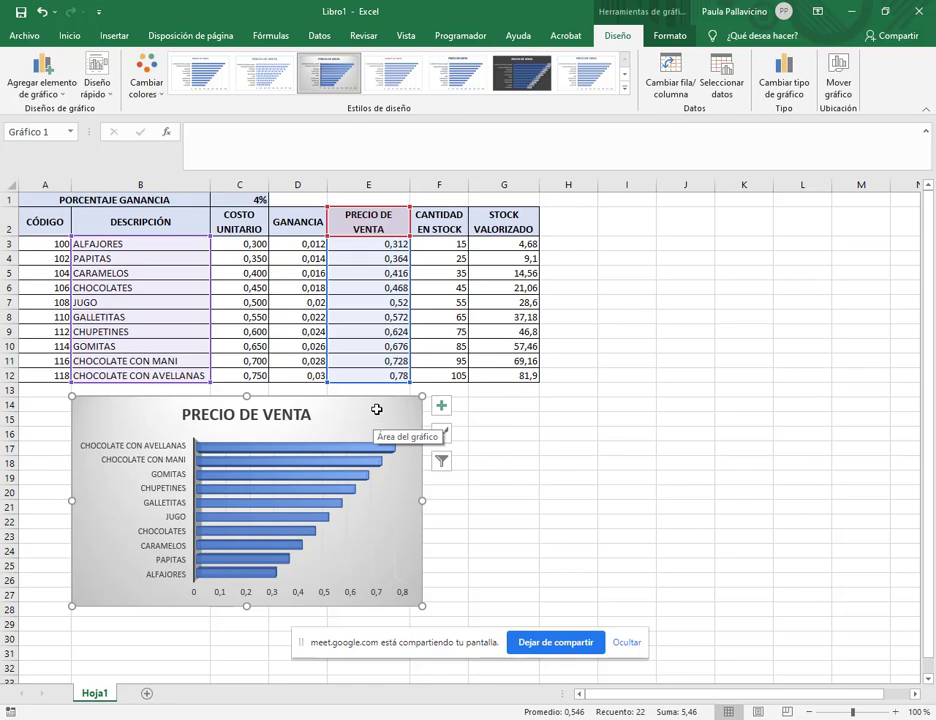
Step: Move the PRECIO DE VENTA chart to its own new sheet named Gráfico1
click(500, 447)
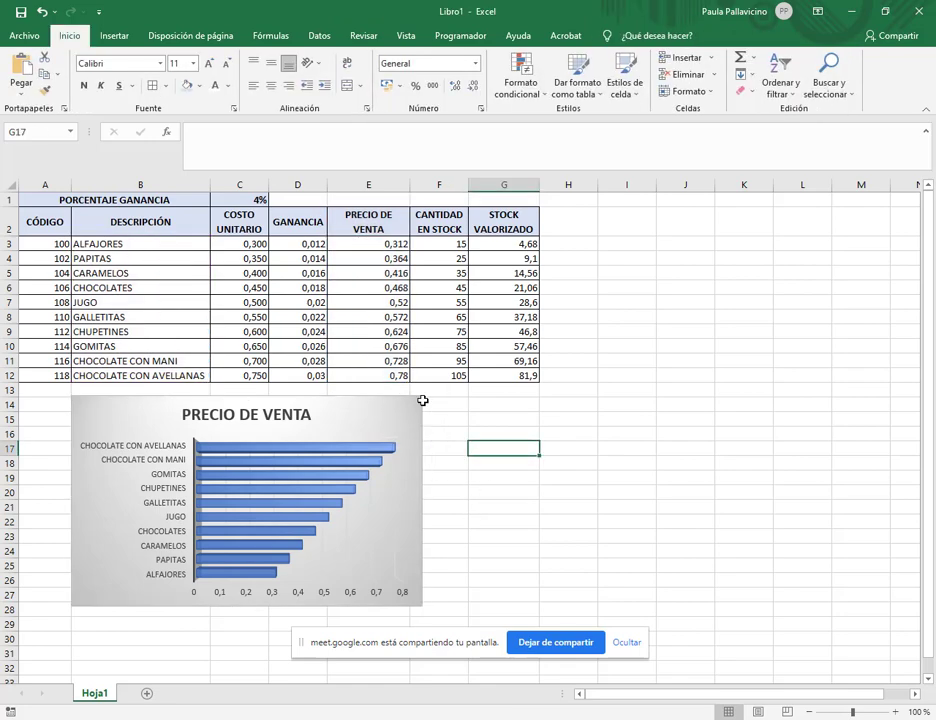
click(402, 397)
click(470, 419)
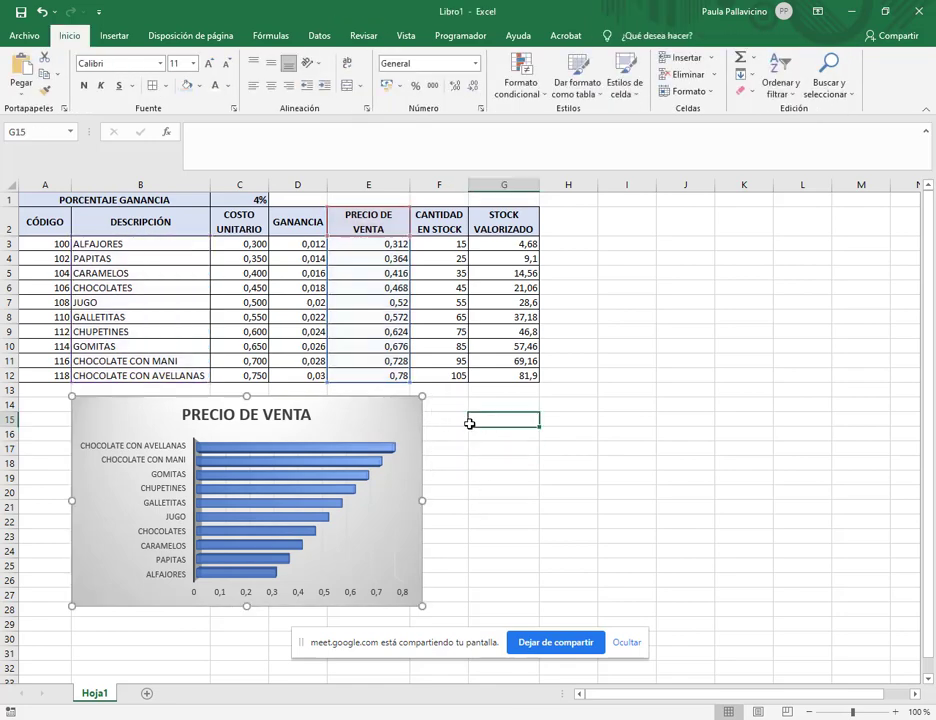
click(364, 404)
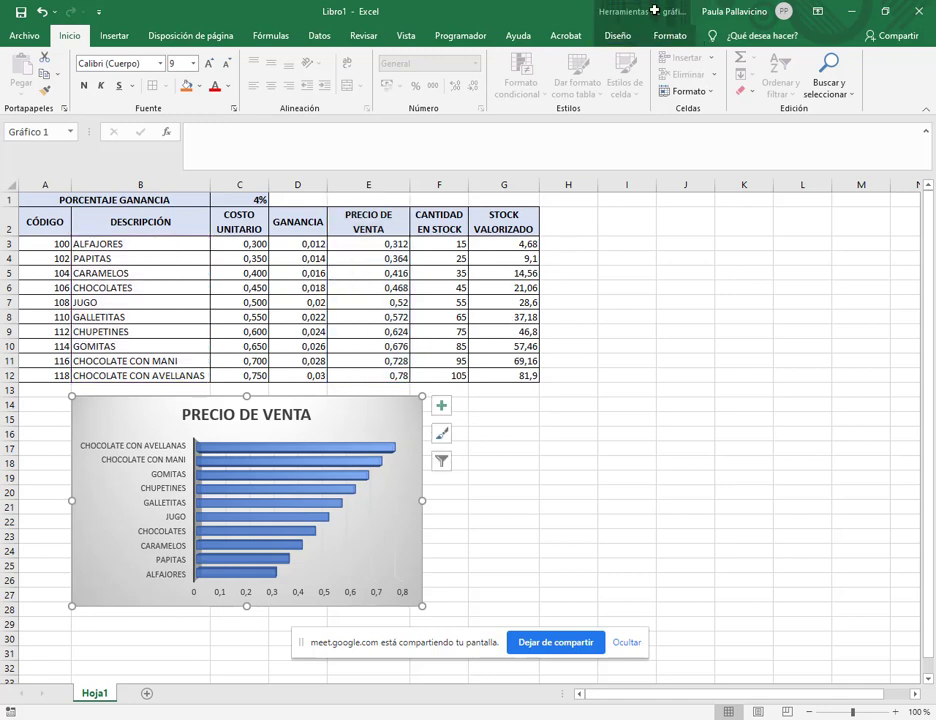
click(630, 34)
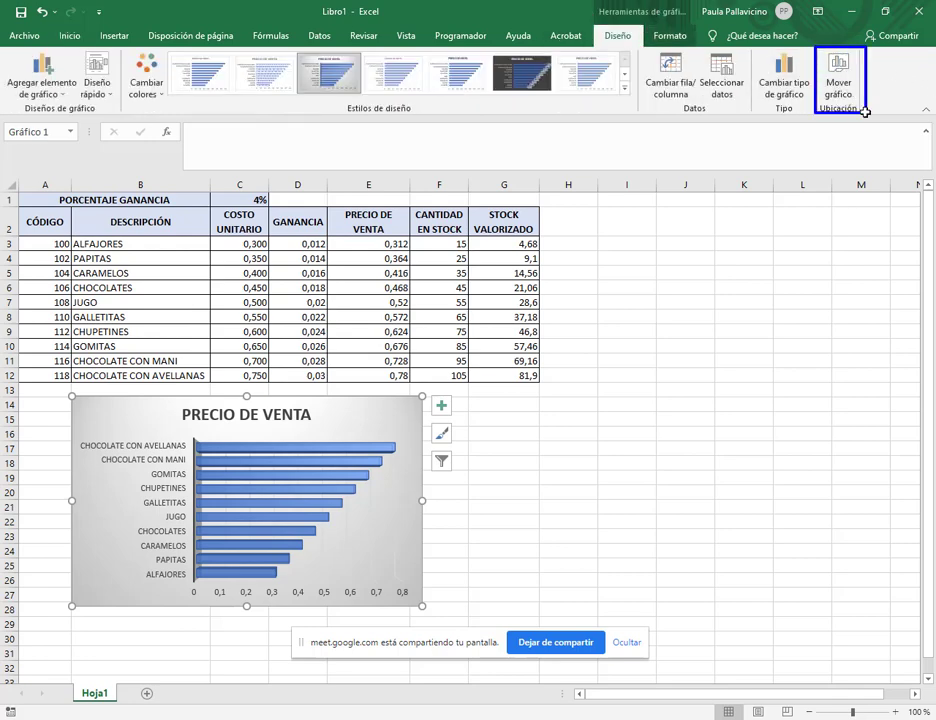
click(838, 82)
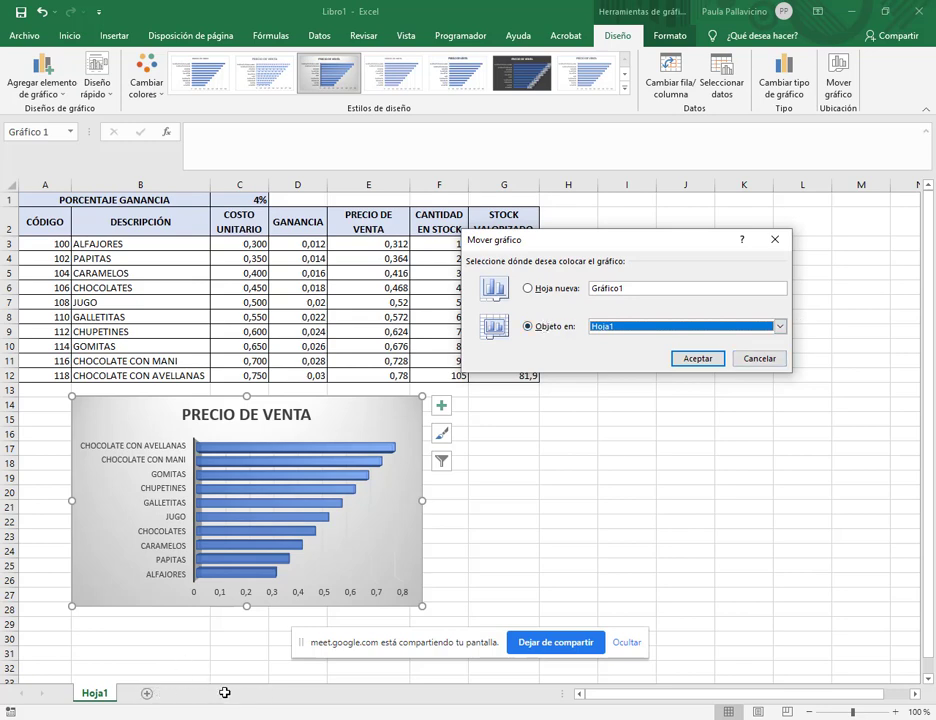
click(779, 326)
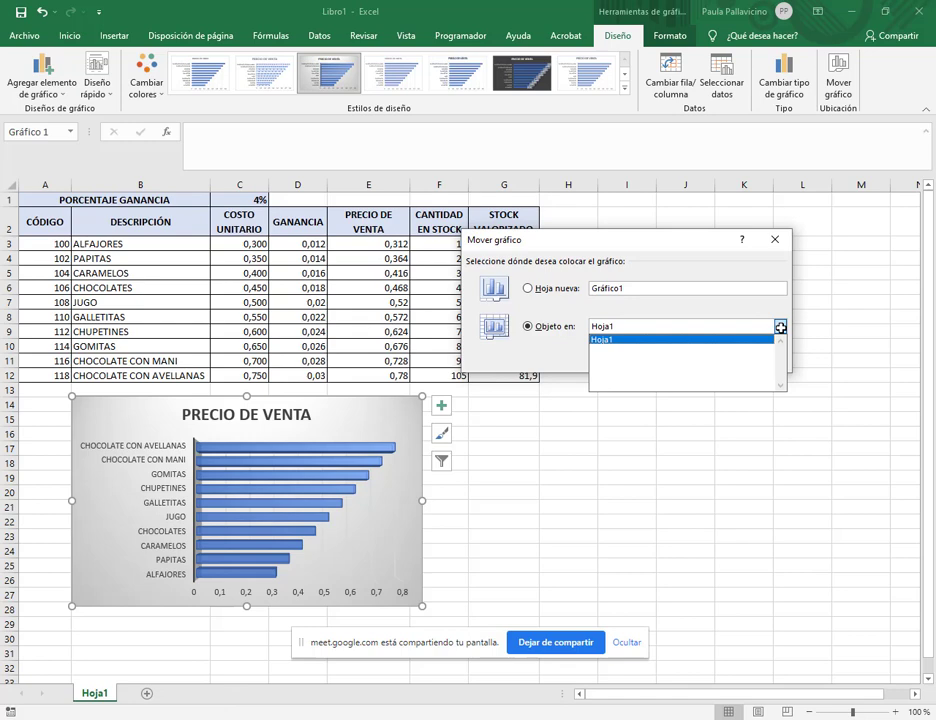
click(616, 313)
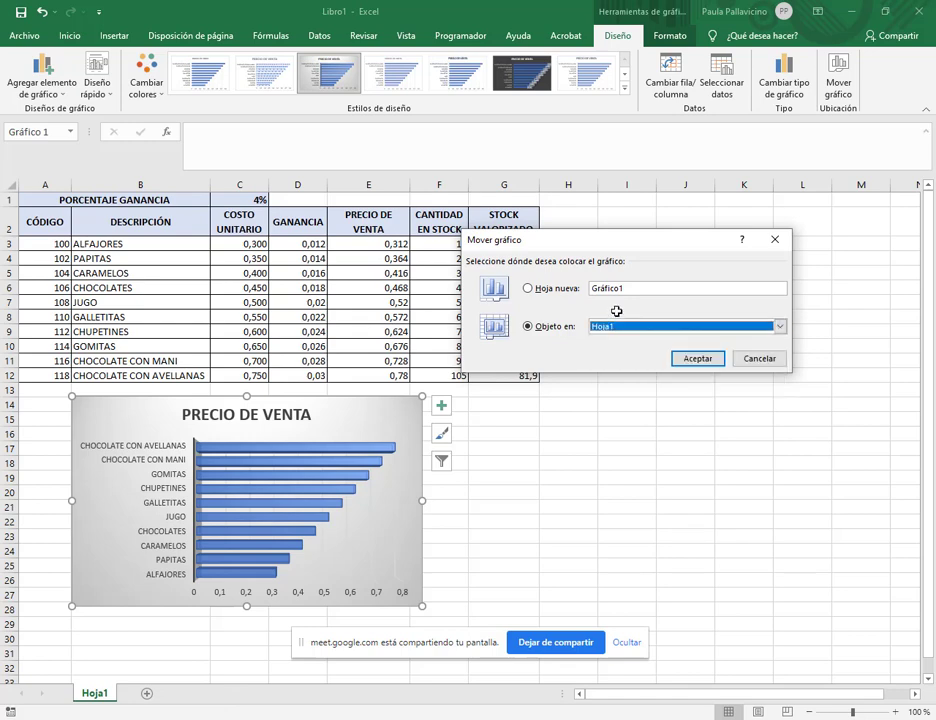
click(540, 288)
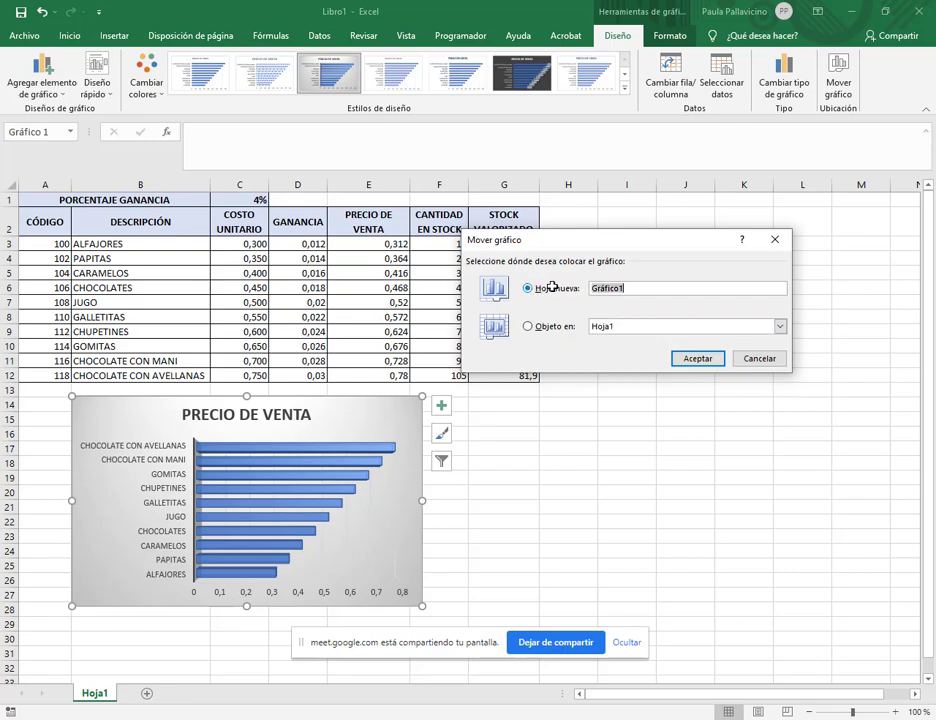
click(685, 357)
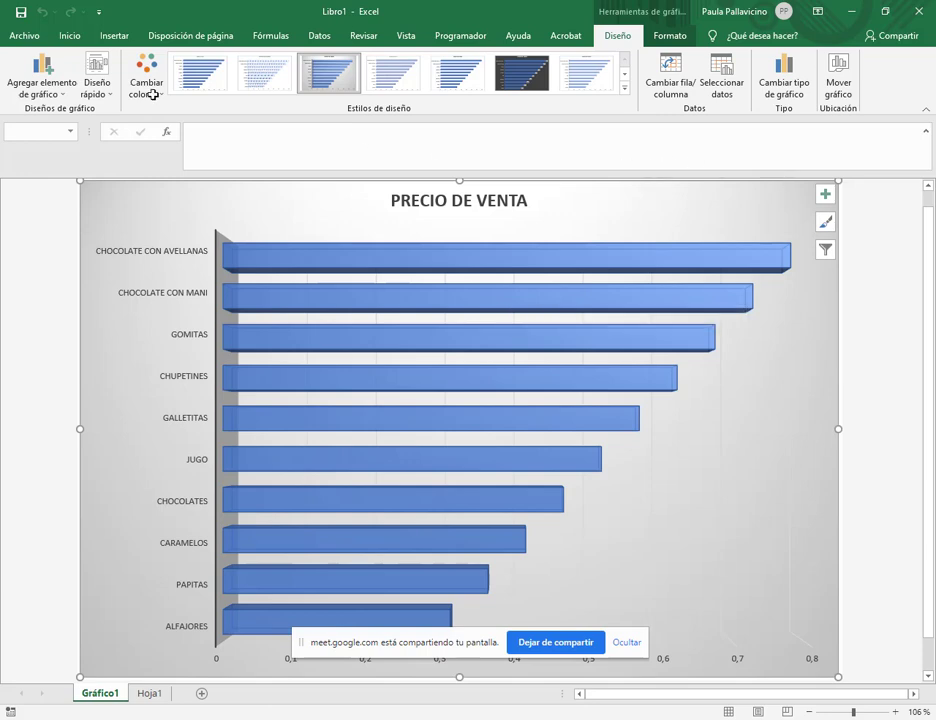
Step: Return the chart to Hoja1 as an embedded object
click(836, 80)
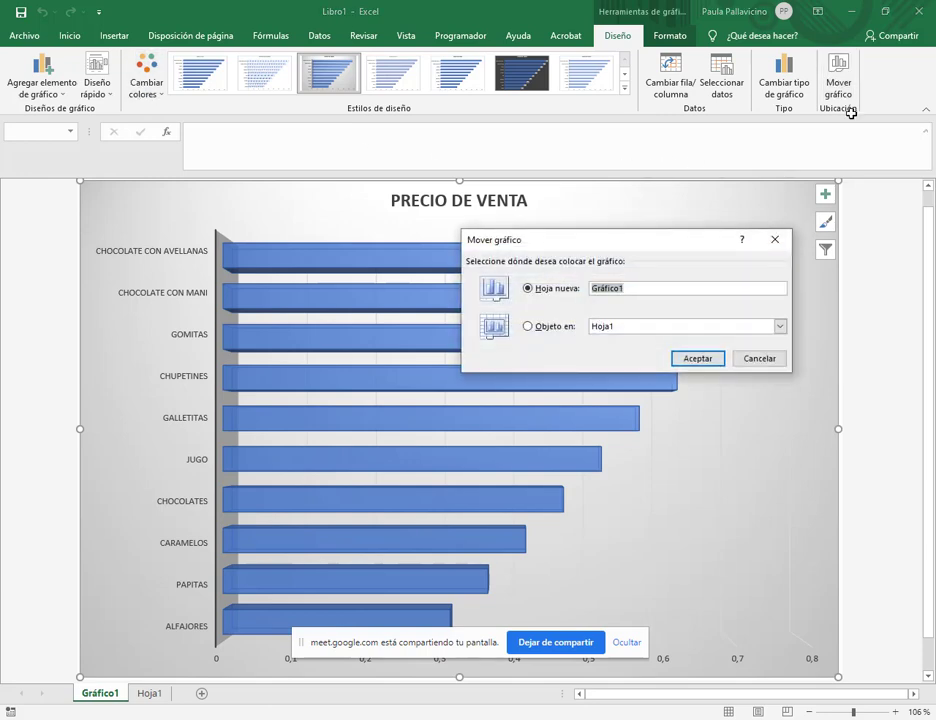
click(556, 326)
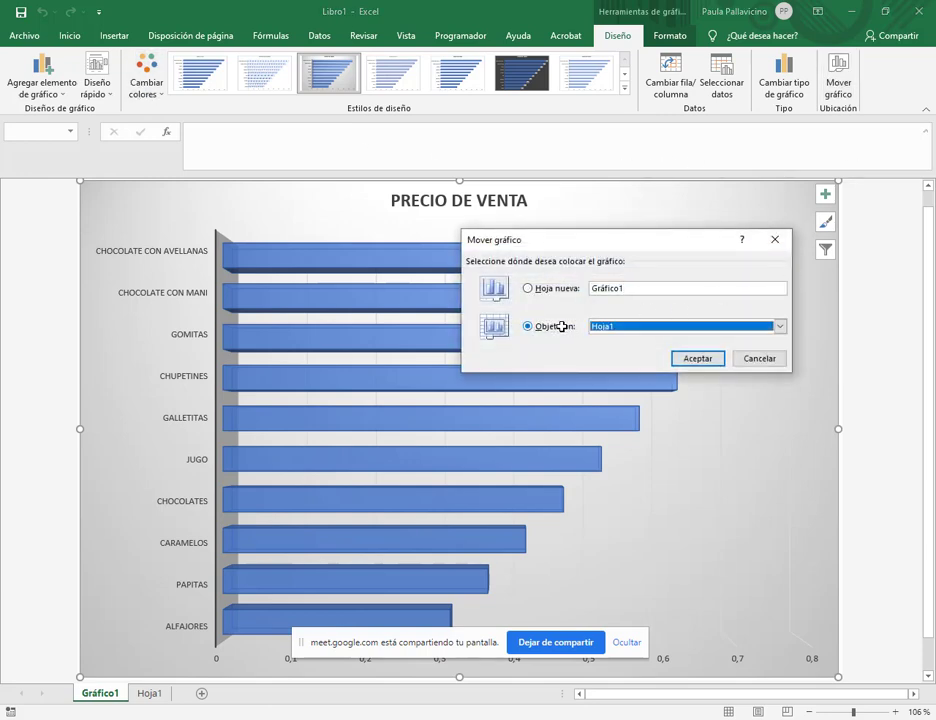
click(700, 358)
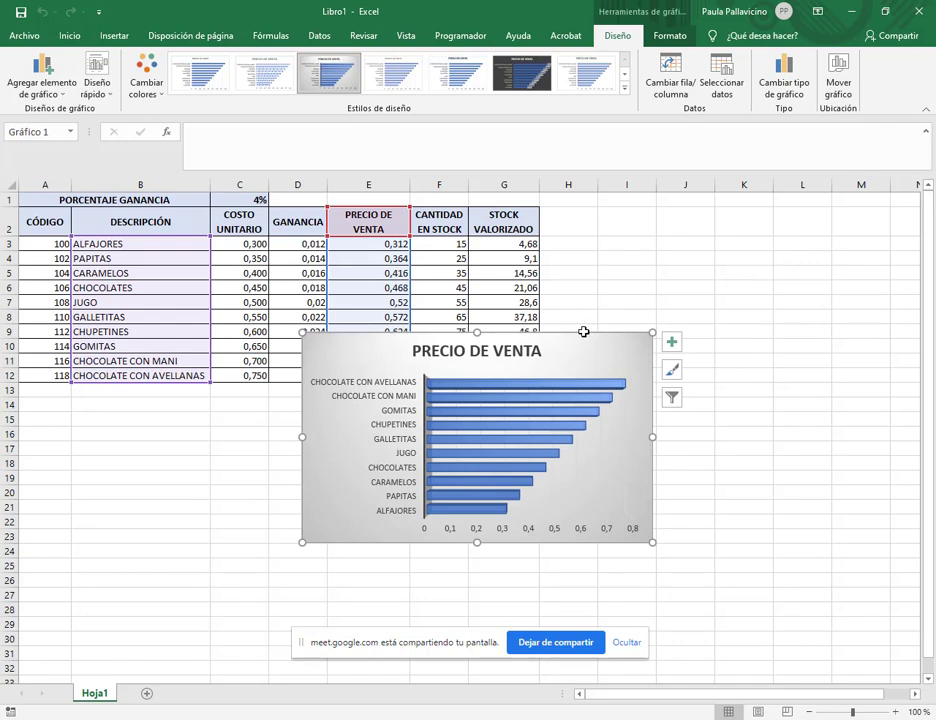
Step: Place the chart just below the table and enlarge it to span columns A to G, down to row 28
drag(583, 331, 326, 389)
drag(401, 601, 539, 608)
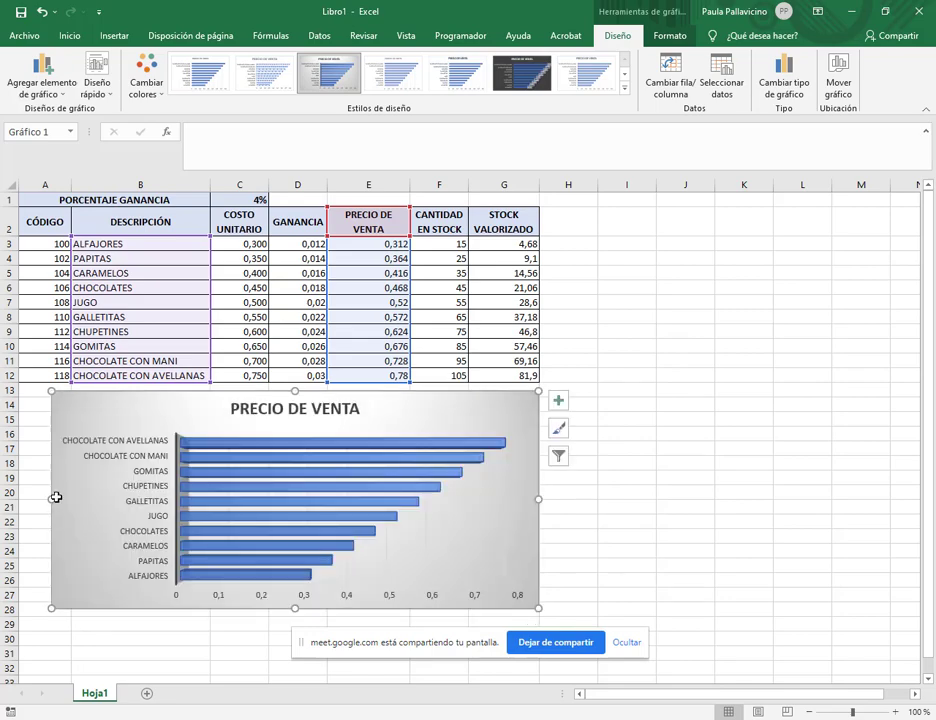
drag(50, 499, 33, 497)
click(631, 422)
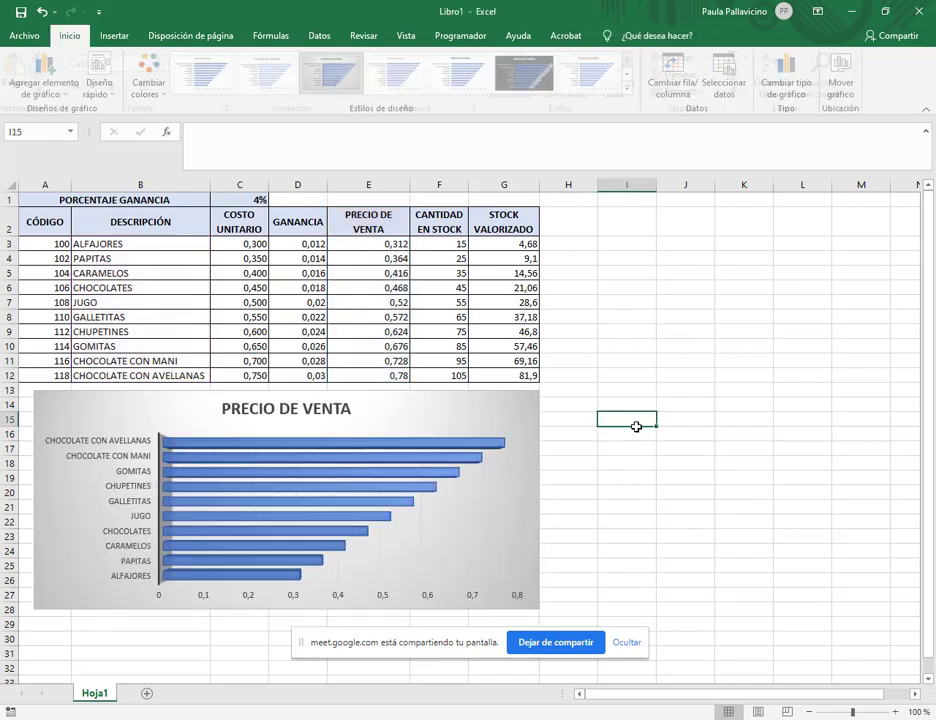
Step: Check the chart instruction in the PDF manual and return to the Excel spreadsheet
key(alt+Tab)
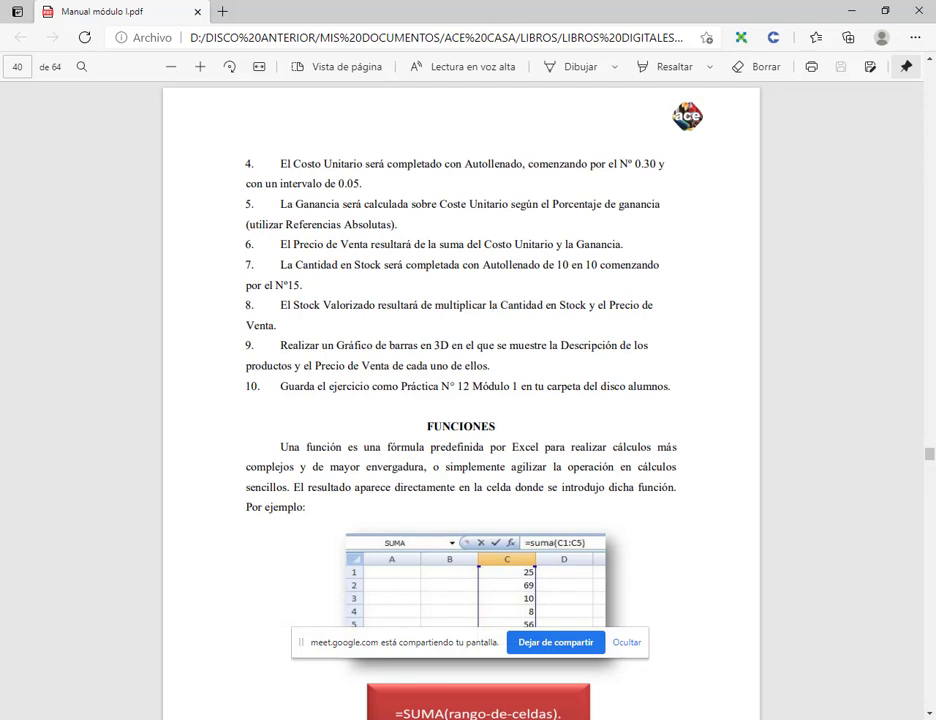
key(alt+Tab)
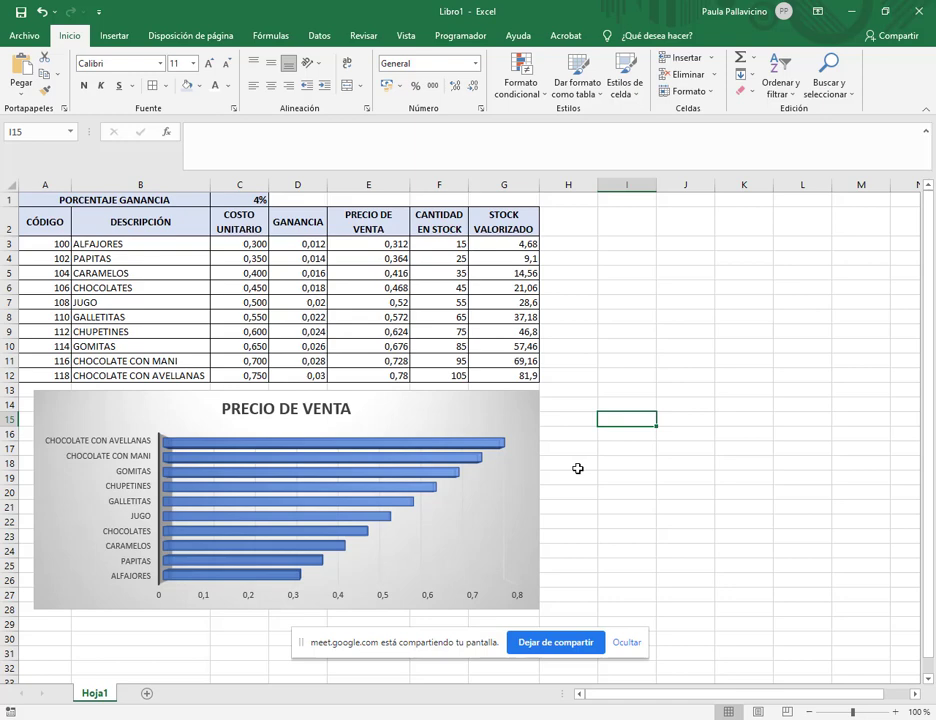
click(466, 318)
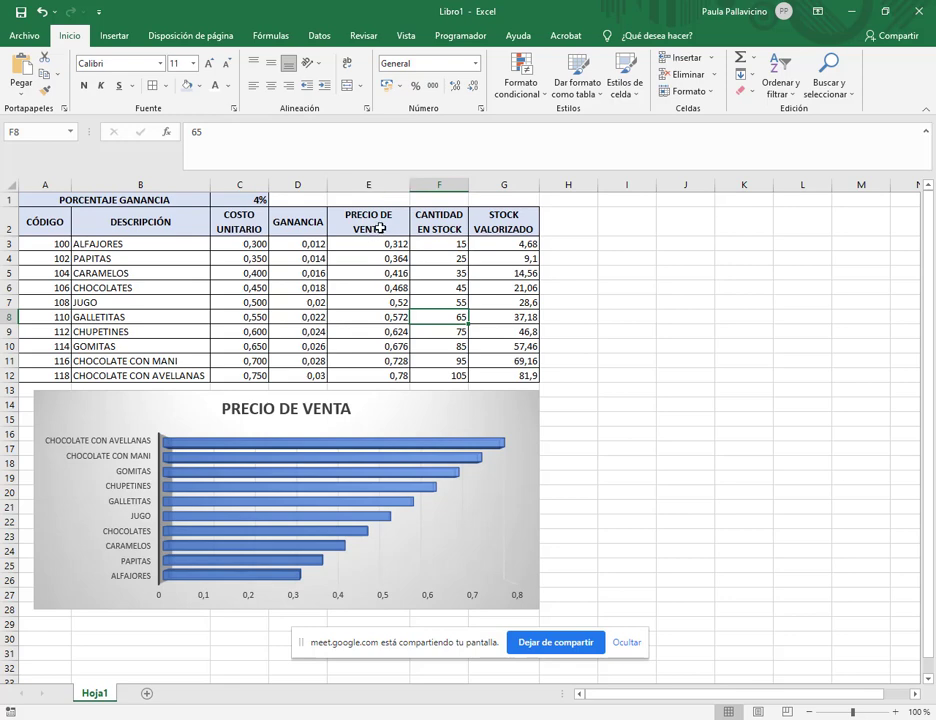
Step: Select the non-adjacent DESCRIPCIÓN, CANTIDAD EN STOCK and STOCK VALORIZADO ranges with their headers, then clear the selection
drag(177, 220, 180, 376)
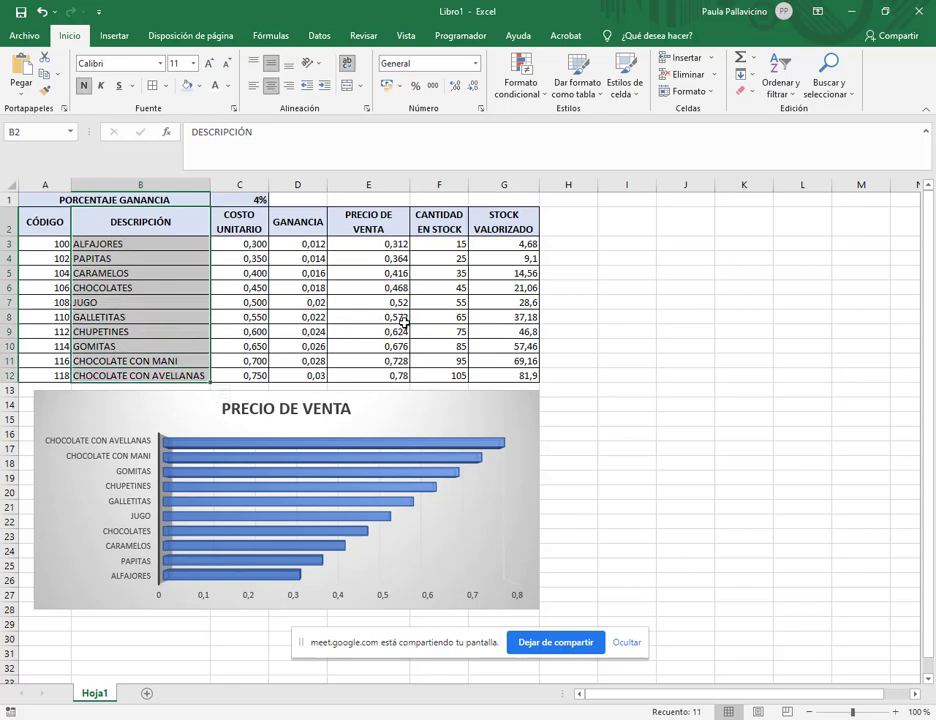
key(ctrl+super+o)
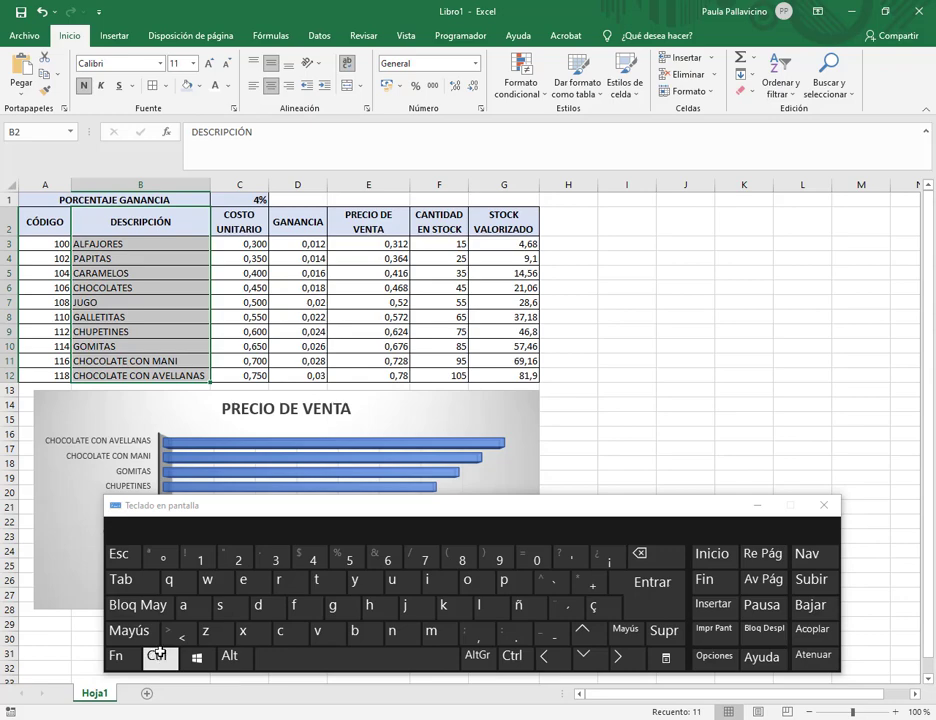
click(757, 505)
click(157, 655)
drag(431, 218, 439, 372)
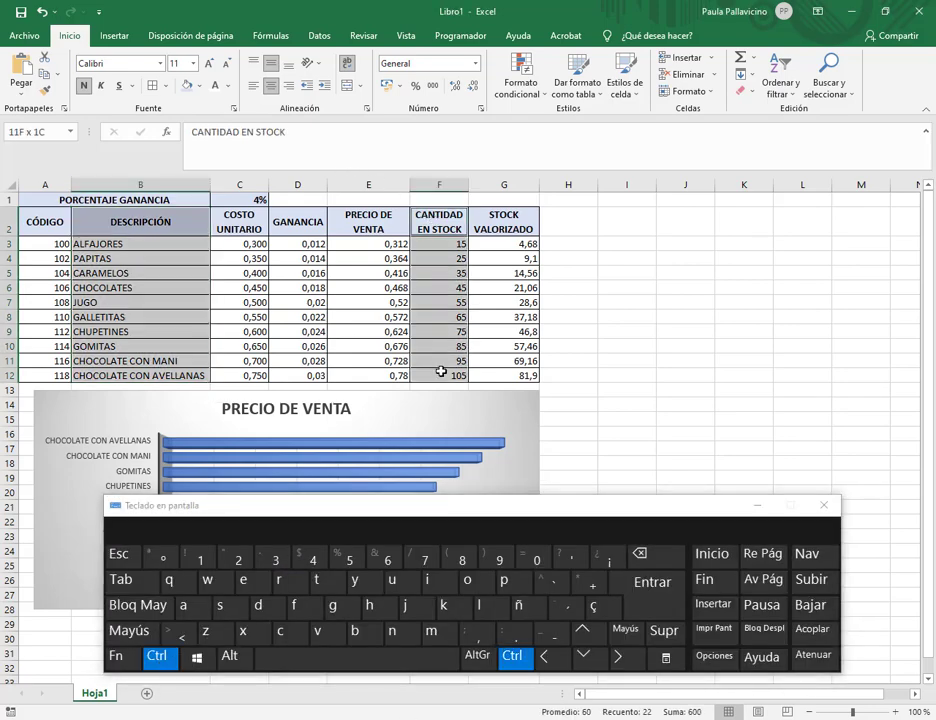
drag(505, 222, 515, 376)
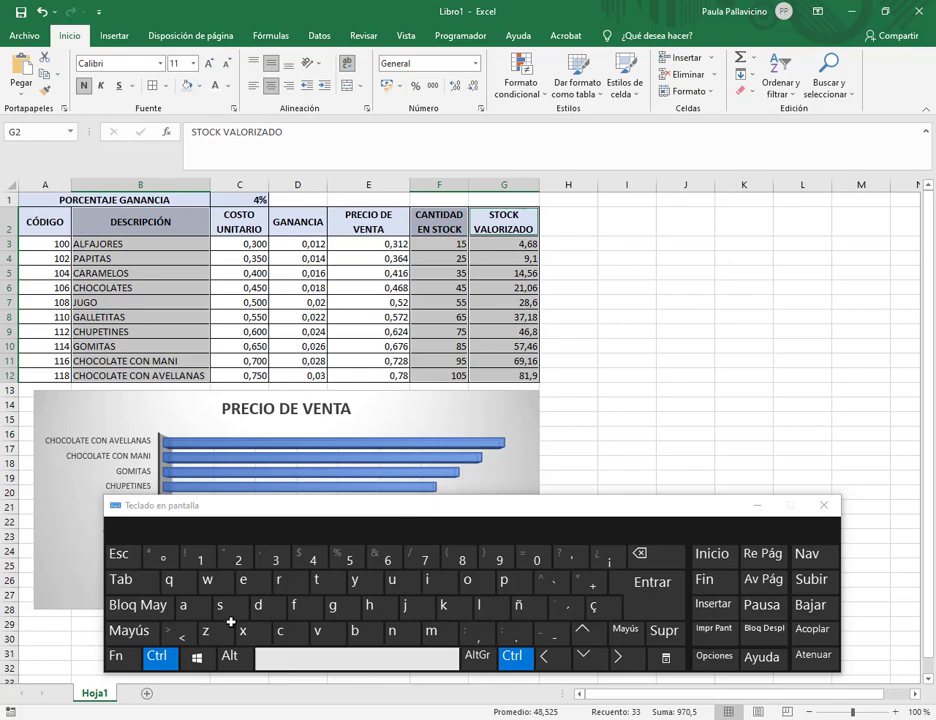
click(157, 656)
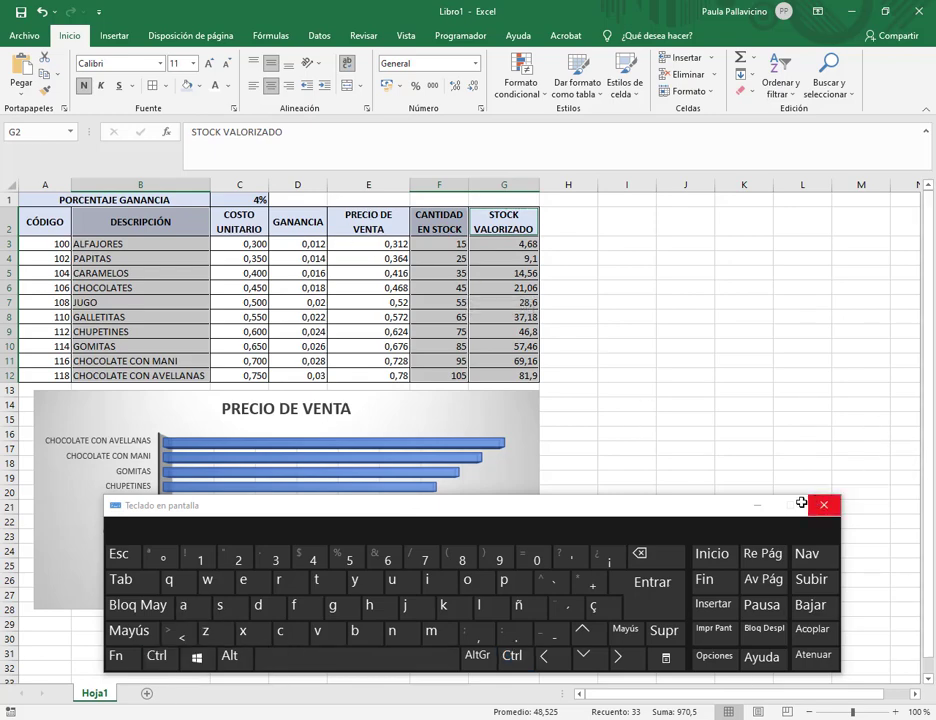
click(760, 504)
click(593, 316)
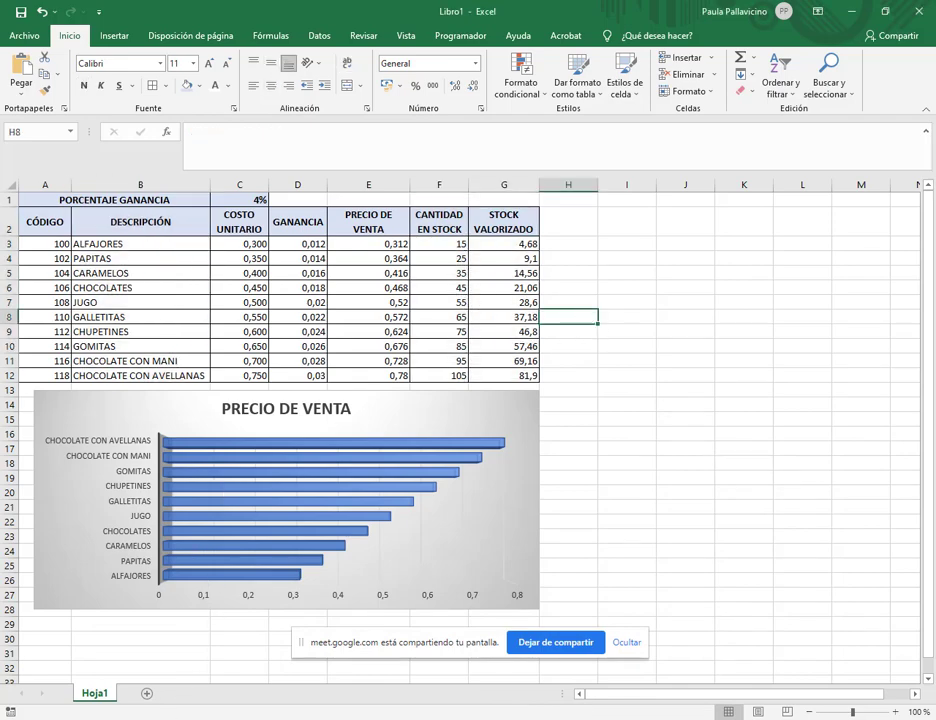
Step: Read instruction 10 about saving the exercise in the PDF manual, then return to the Excel spreadsheet
key(alt+Tab)
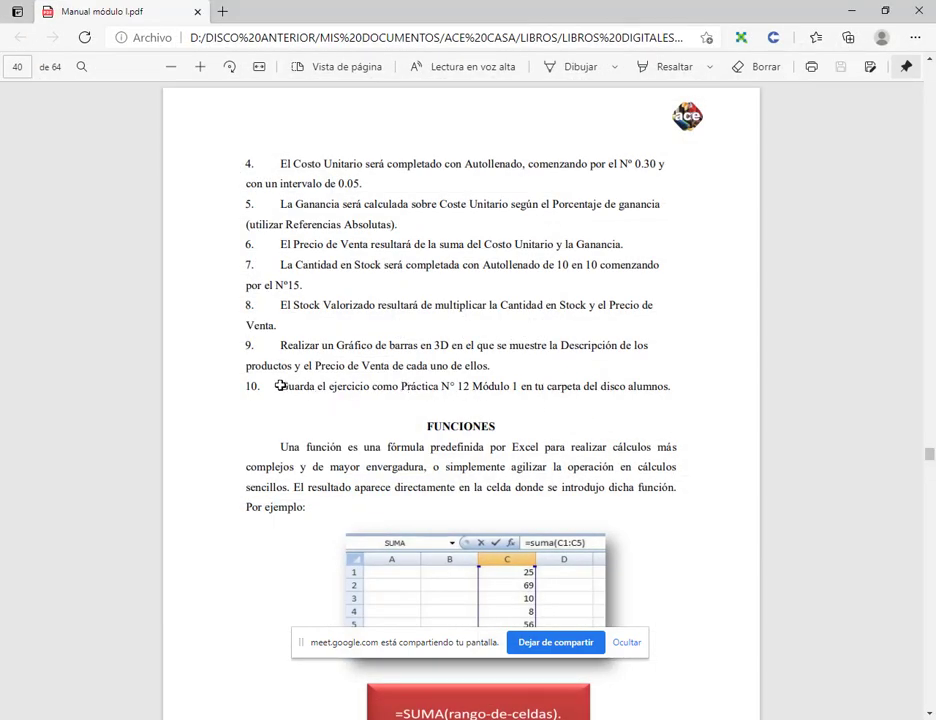
drag(280, 385, 536, 387)
click(819, 147)
click(855, 8)
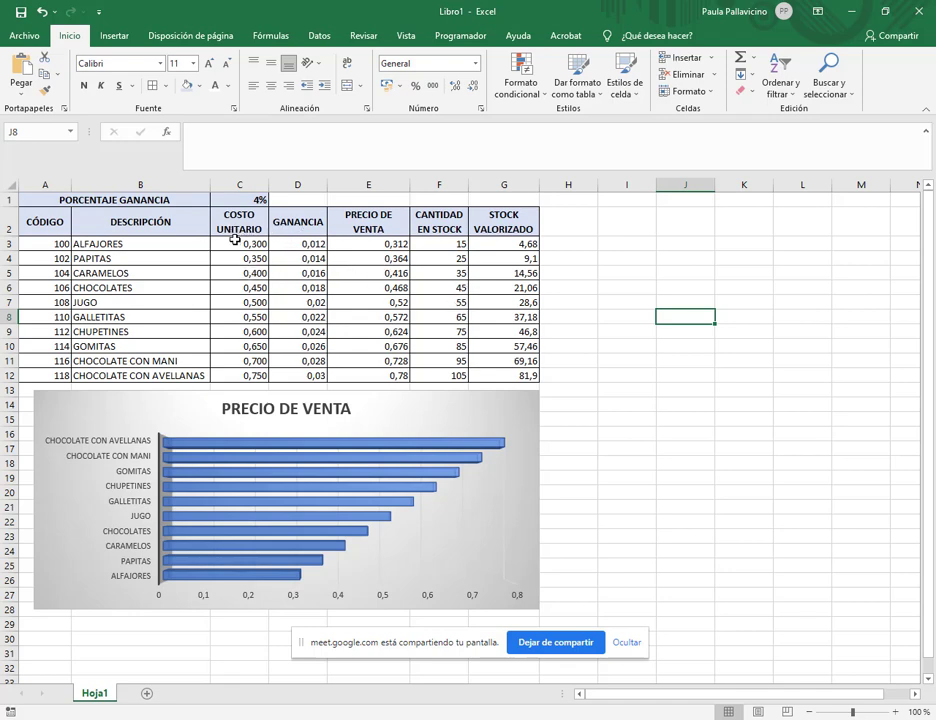
Step: Apply the $ Español (Argentina) accounting format to the Costo Unitario, Ganancia, Precio de Venta and Stock Valorizado values in rows 3 to 12
drag(240, 243, 358, 372)
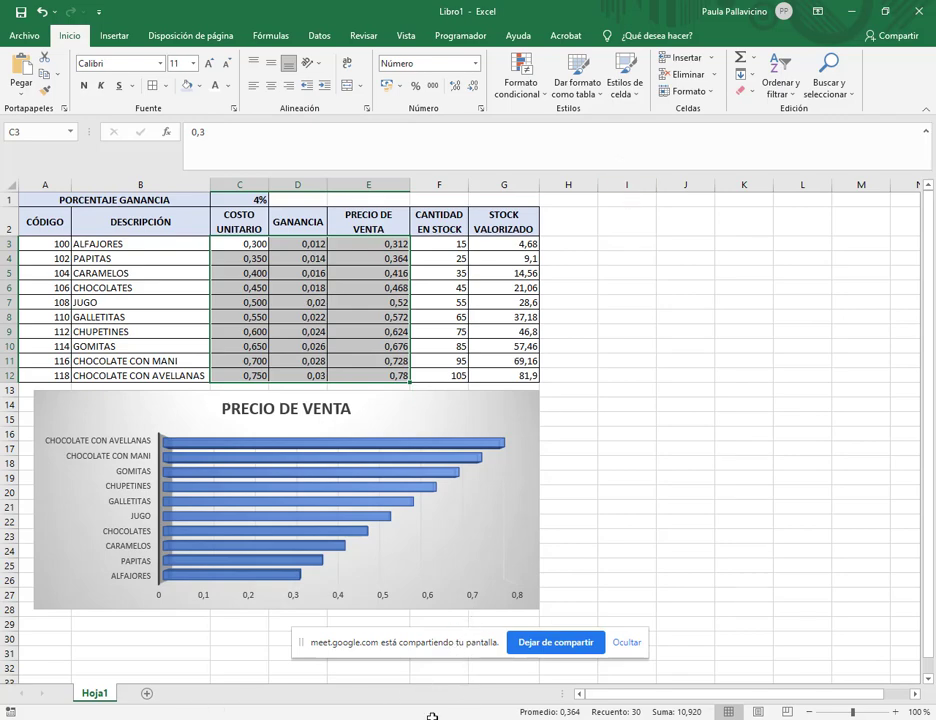
key(ctrl+super+o)
click(157, 656)
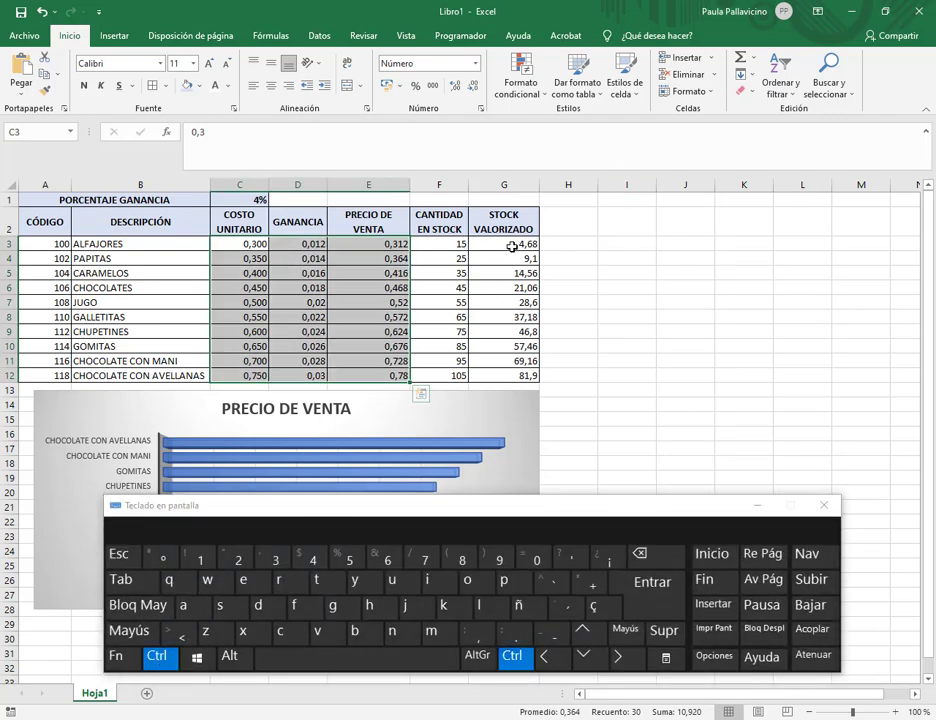
drag(511, 246, 510, 376)
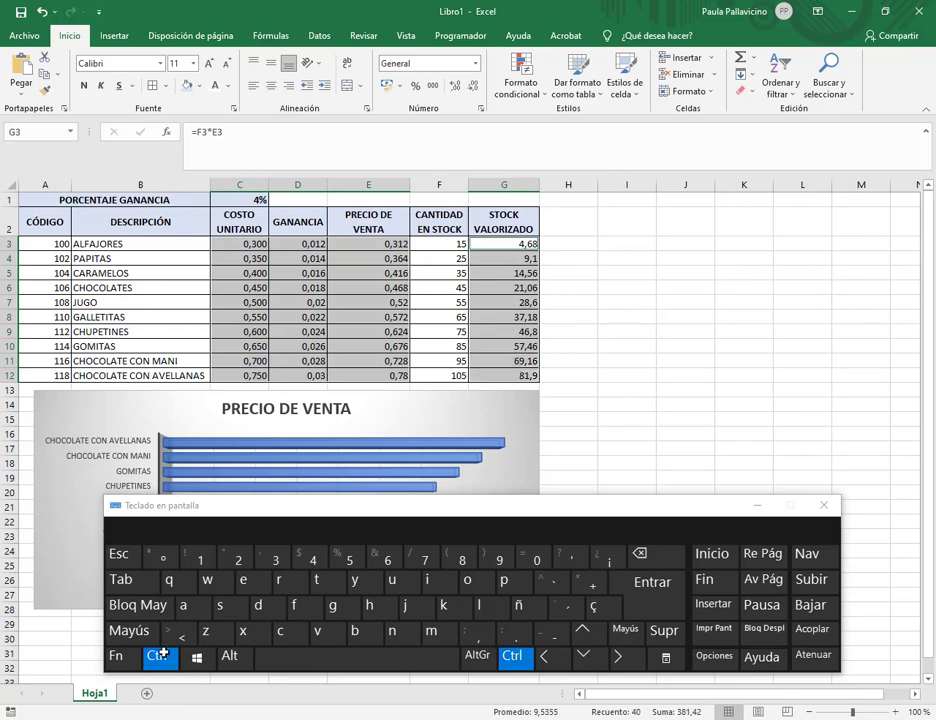
click(757, 505)
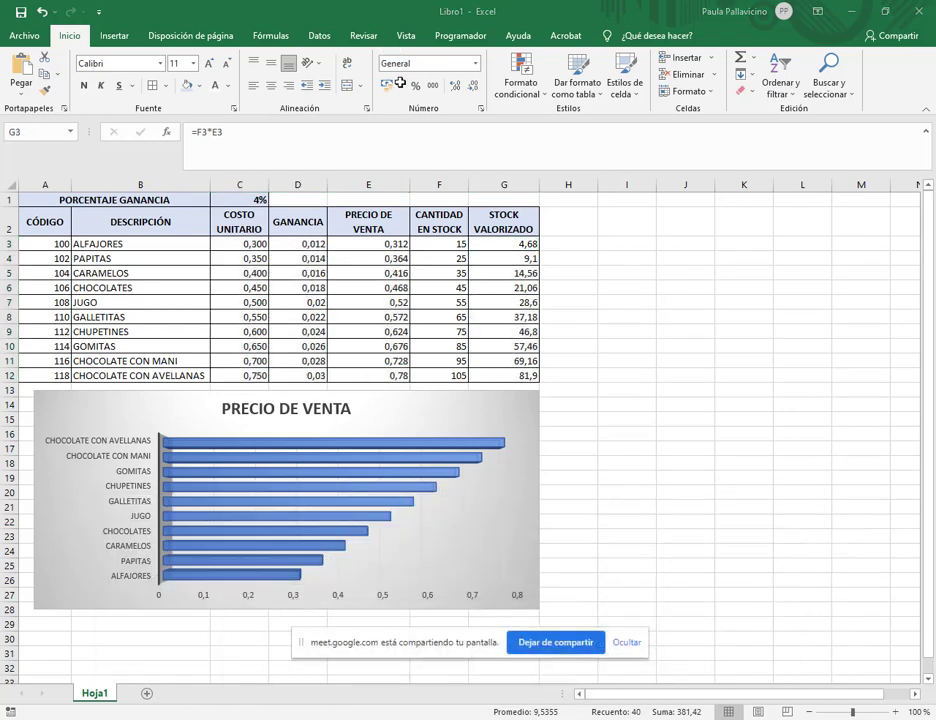
click(399, 85)
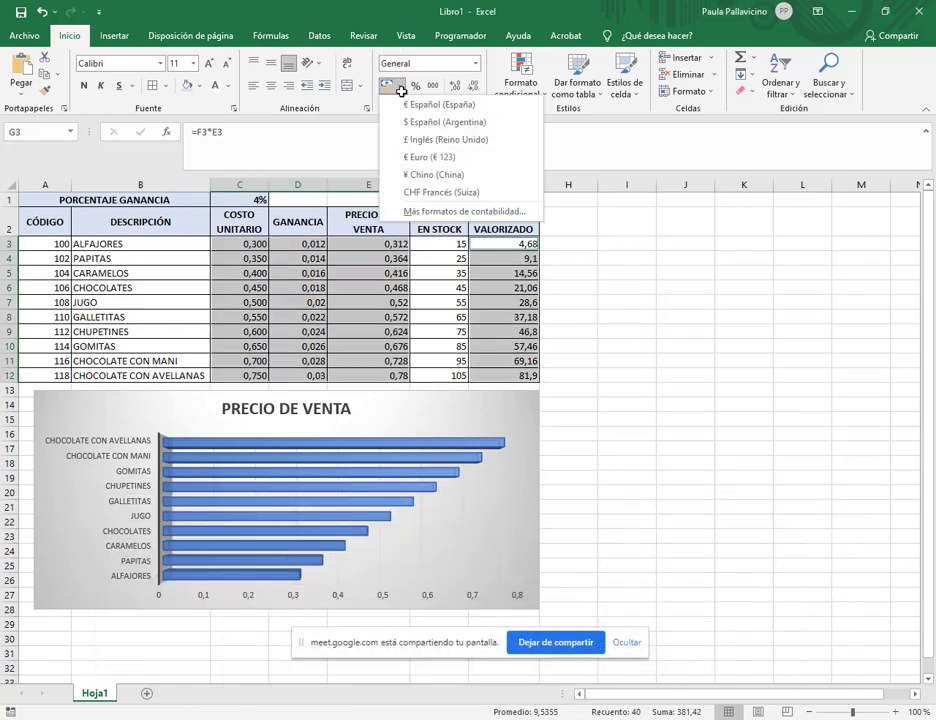
click(478, 121)
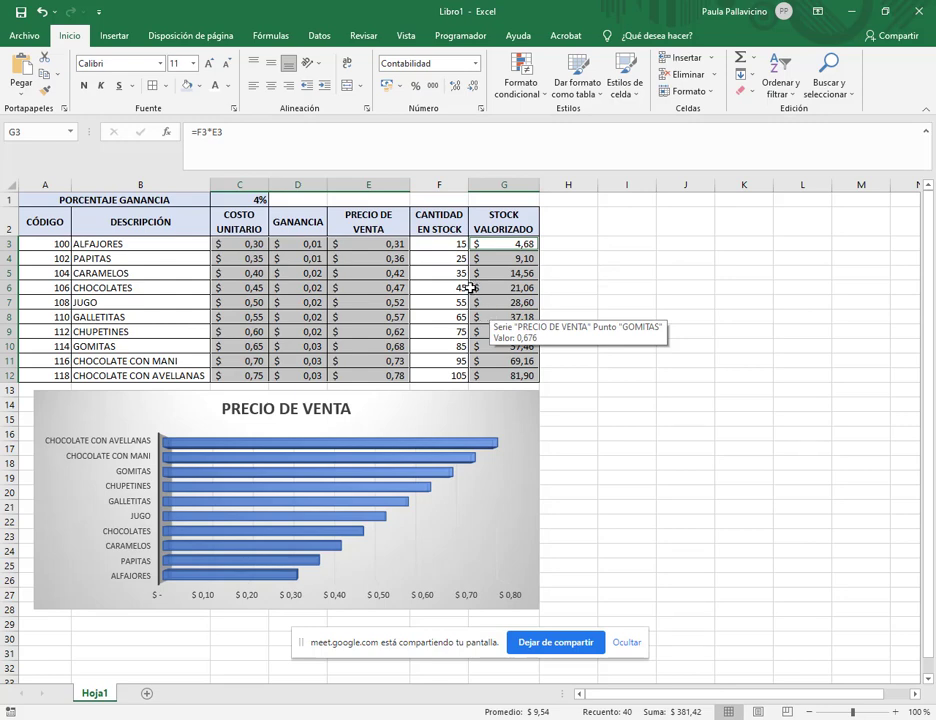
Step: Apply the $ Español (Estados Unidos) accounting format with 2 decimal places to the selected monetary values in rows 3 to 12
click(397, 87)
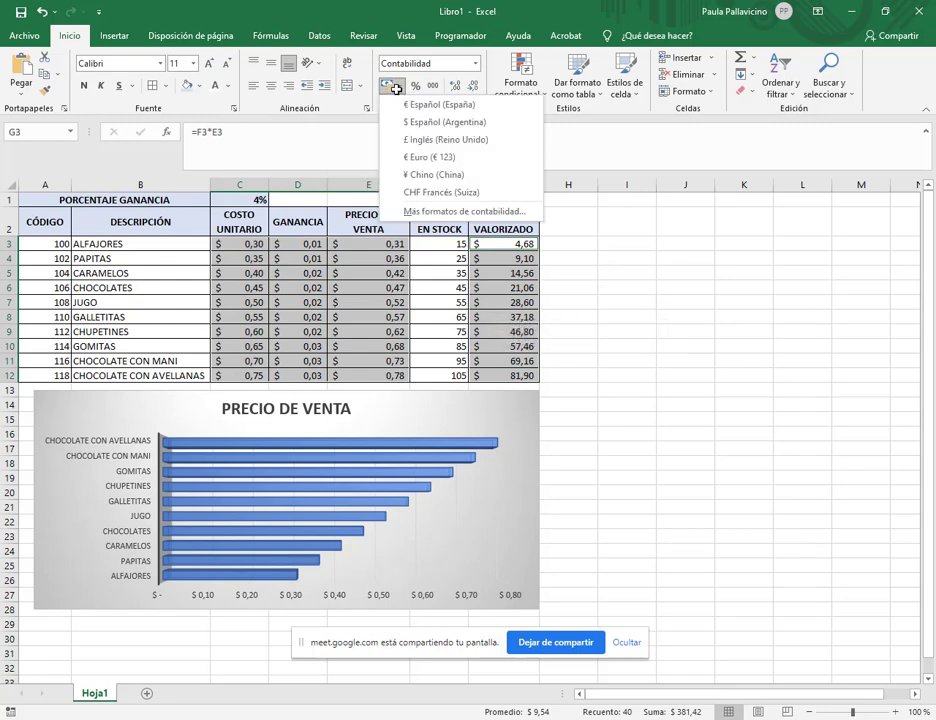
click(454, 211)
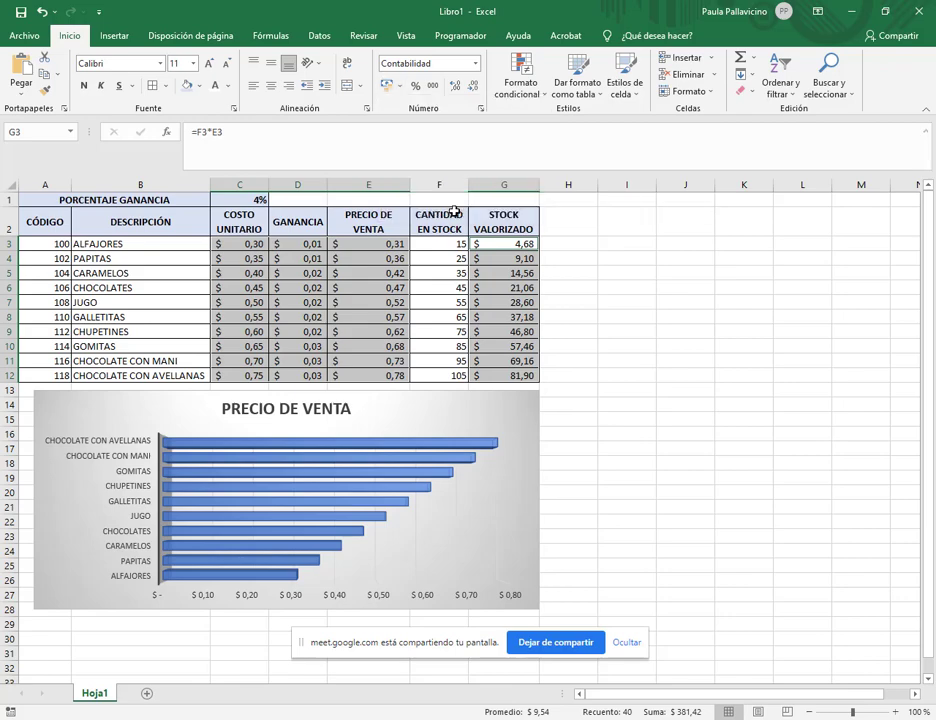
click(608, 241)
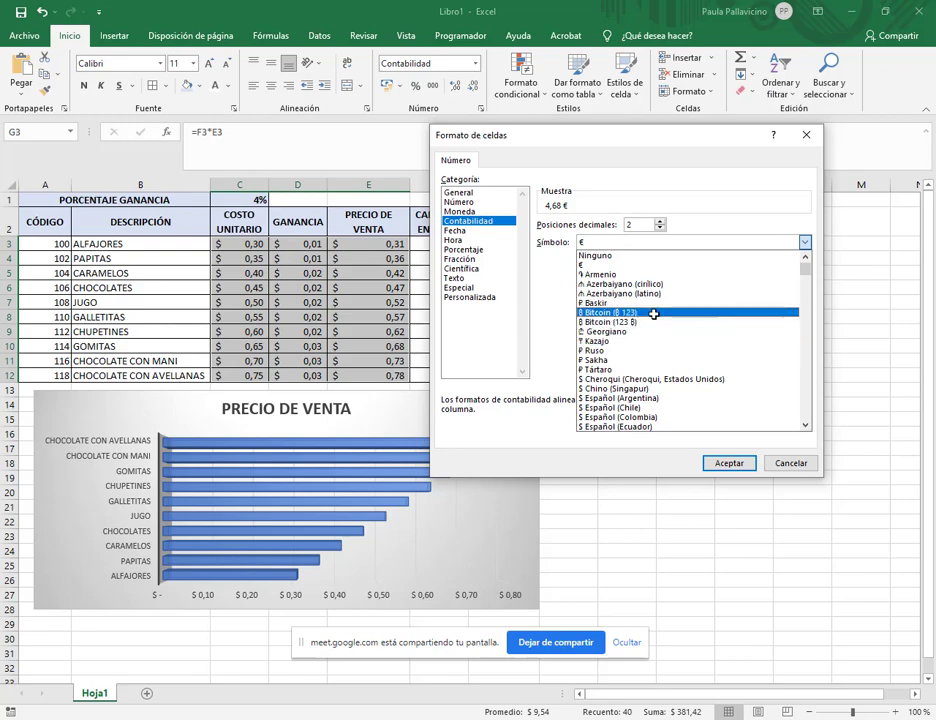
scroll(653, 314, down, 3)
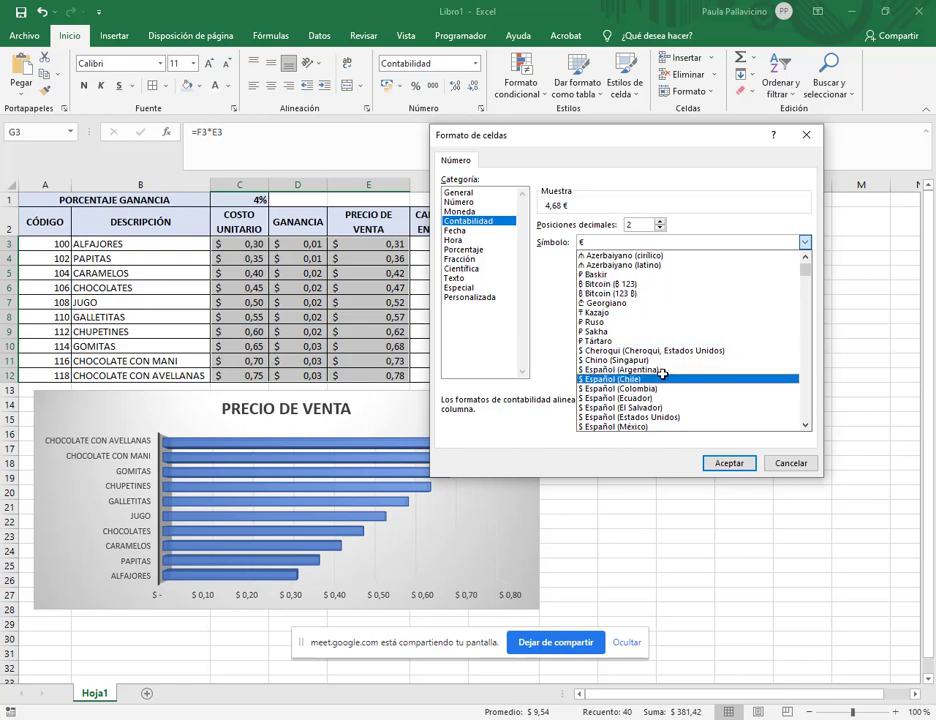
click(612, 367)
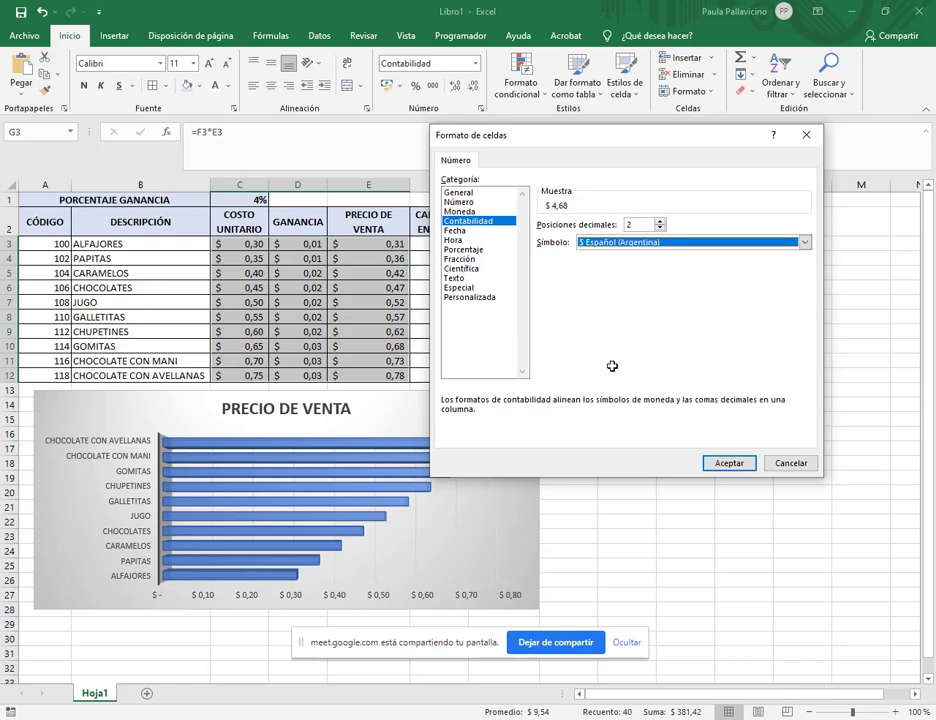
click(659, 221)
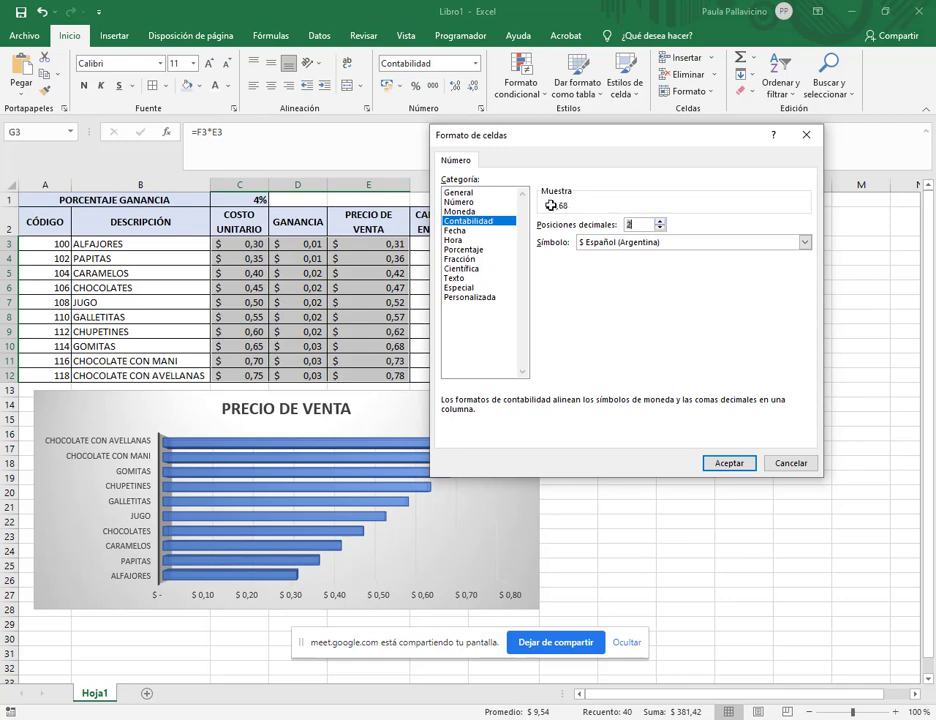
click(802, 241)
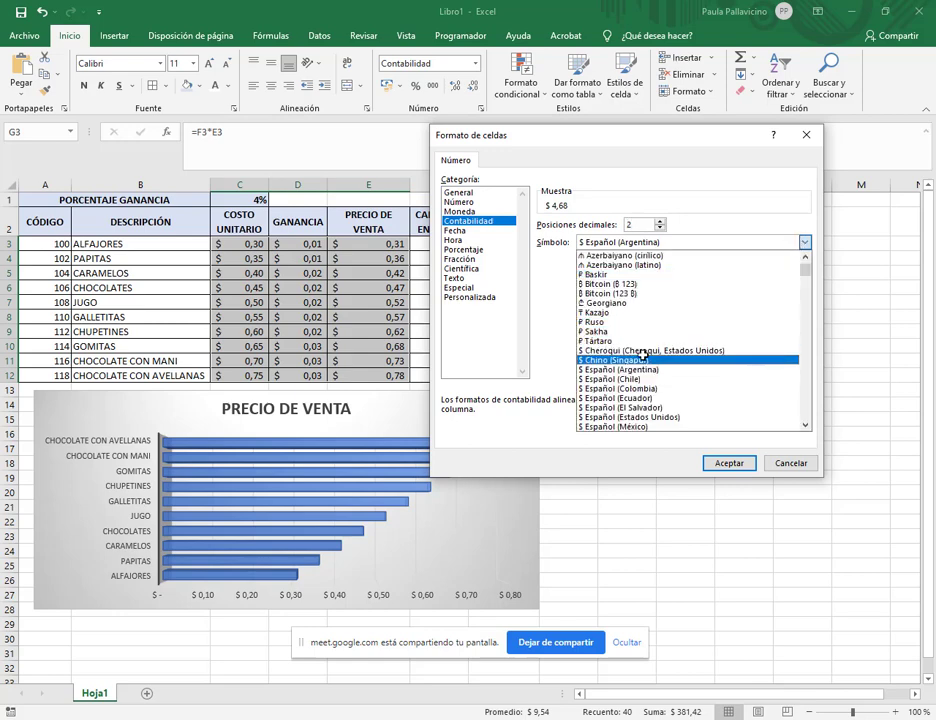
scroll(645, 355, down, 1)
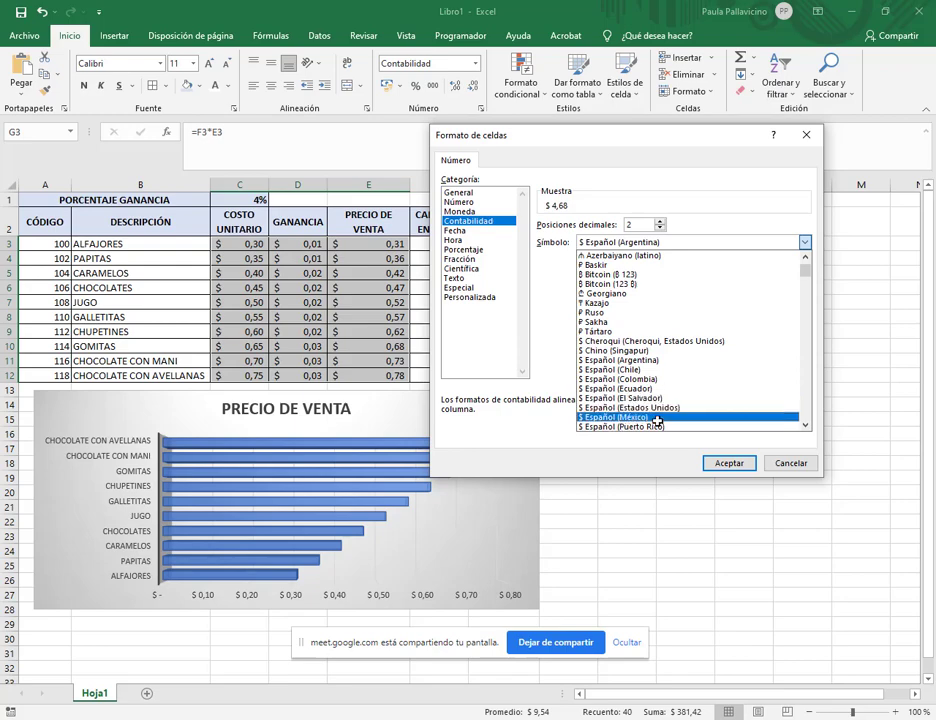
scroll(656, 380, down, 6)
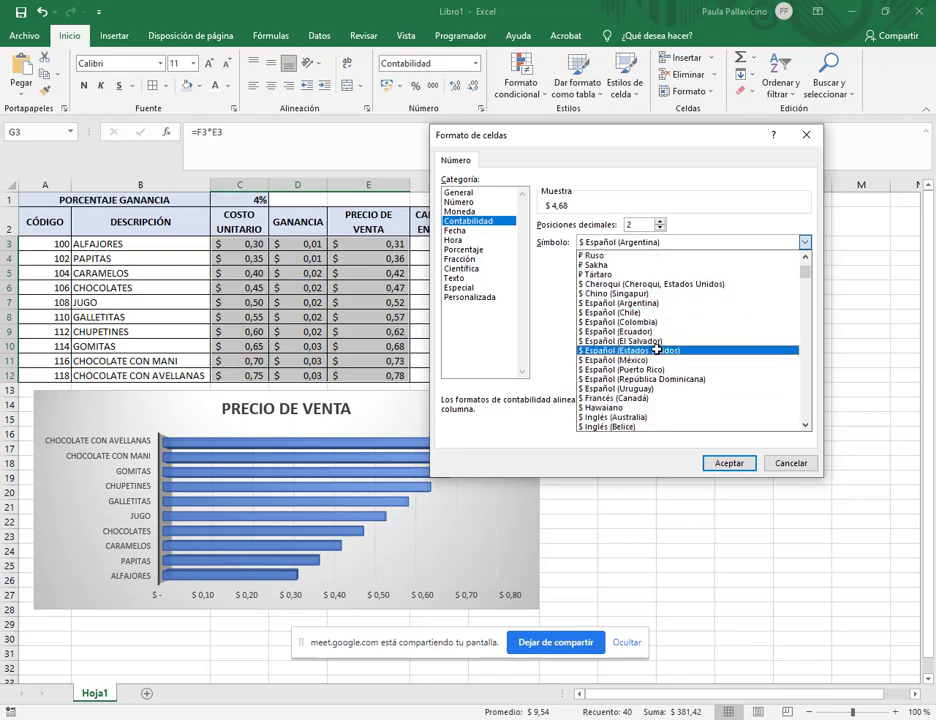
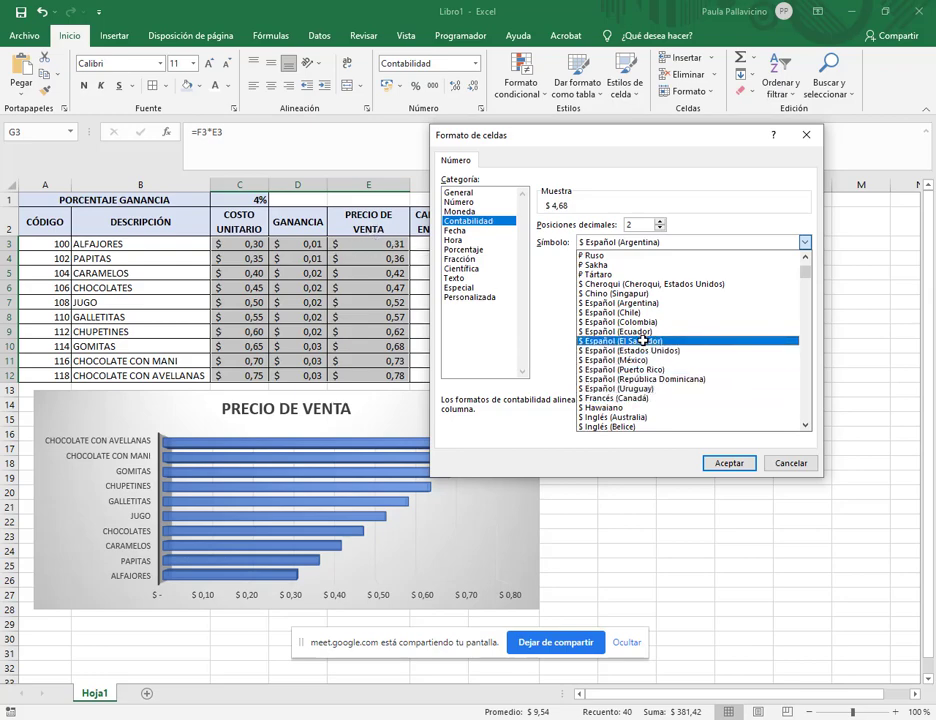
scroll(641, 341, down, 1)
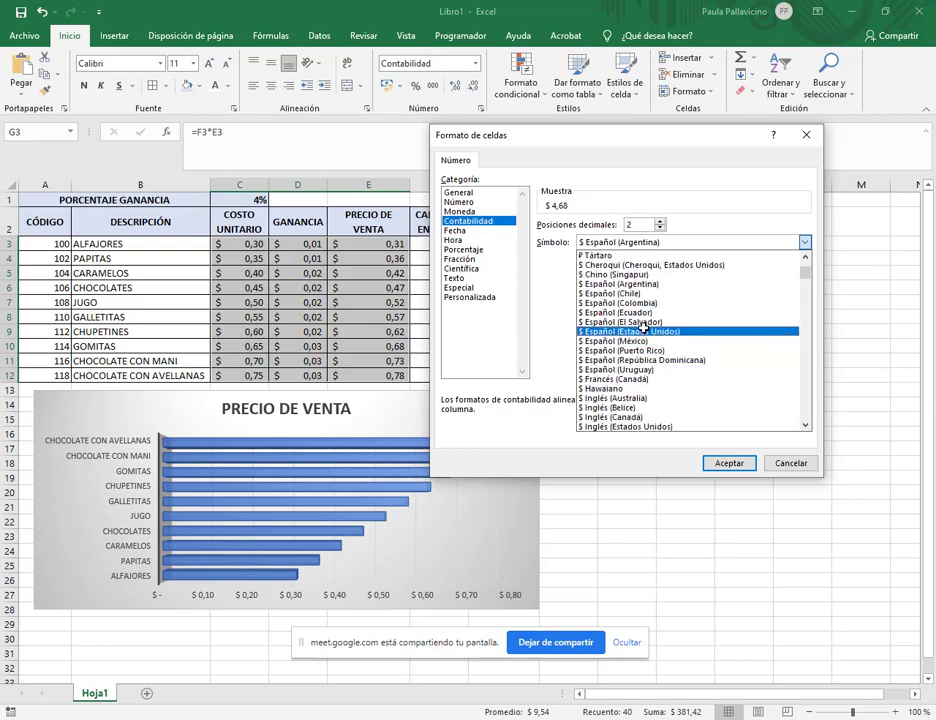
click(645, 331)
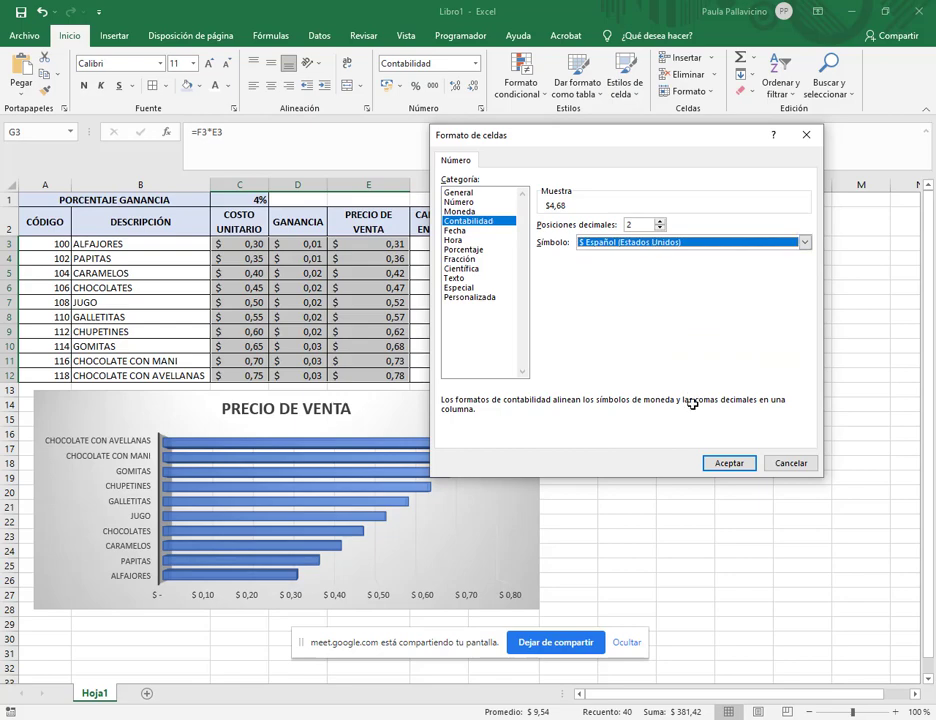
click(732, 462)
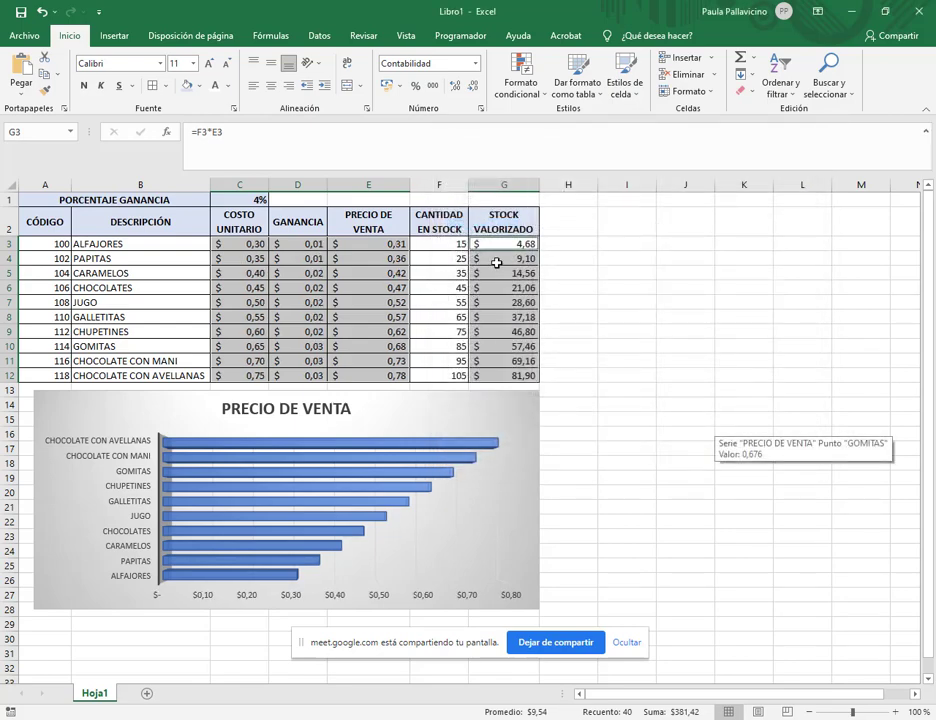
click(400, 87)
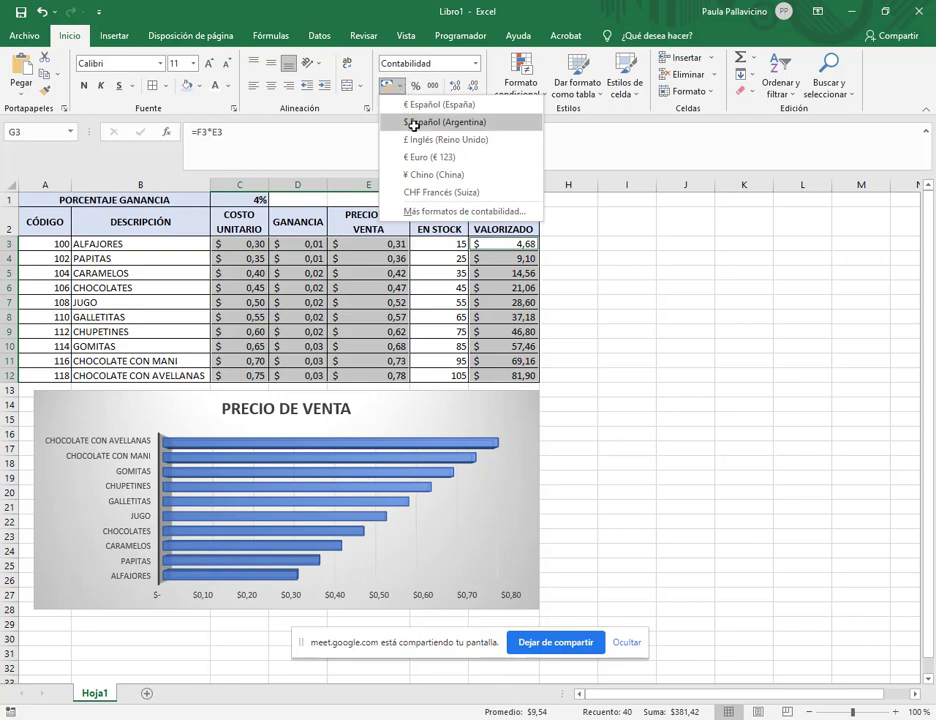
click(464, 211)
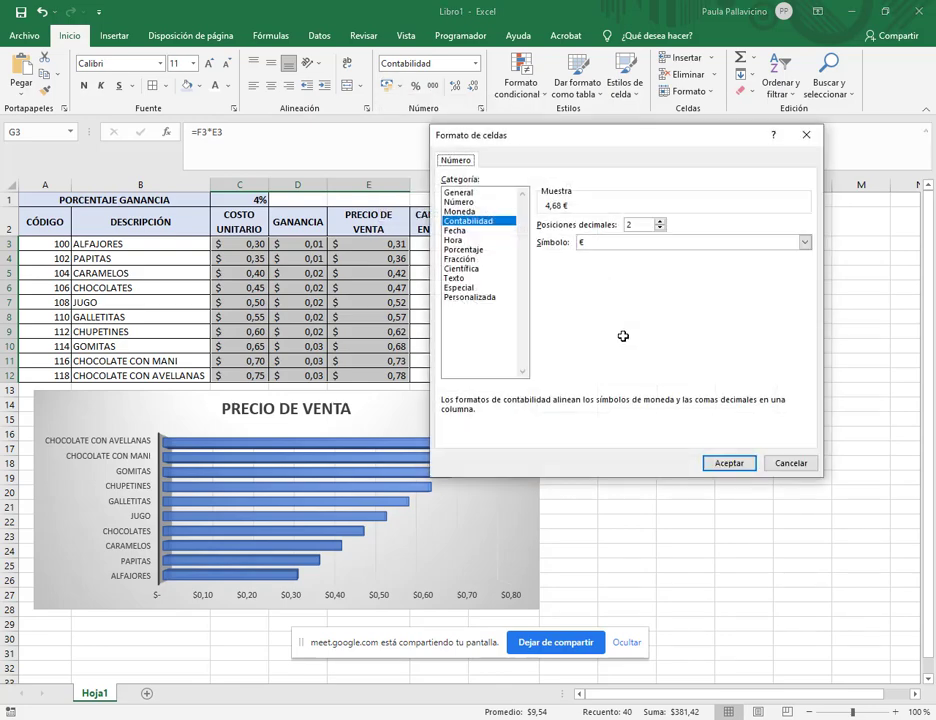
click(628, 243)
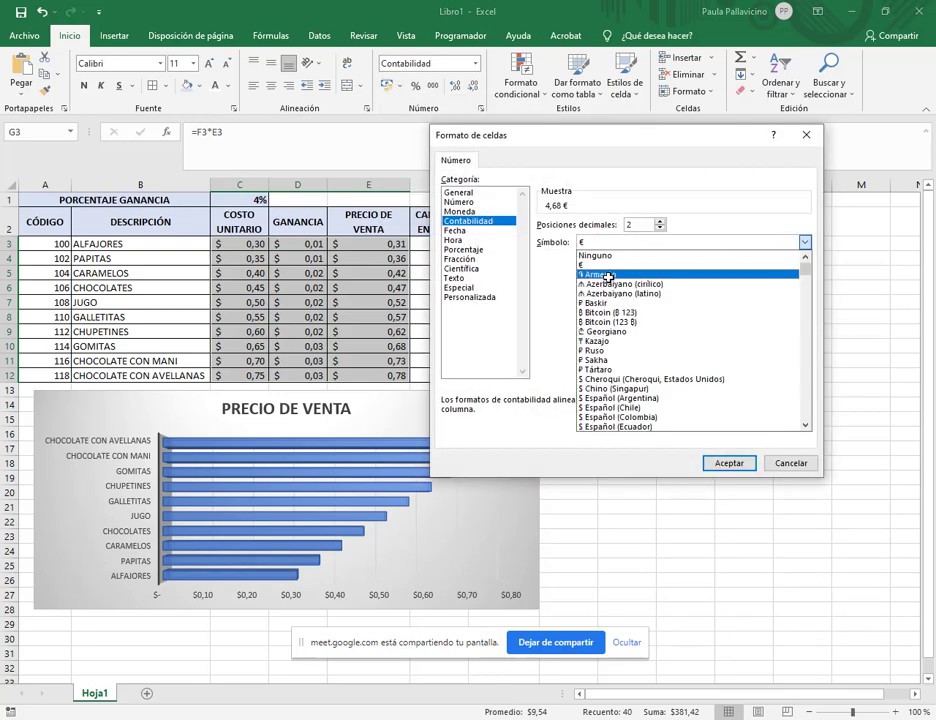
click(612, 241)
click(801, 140)
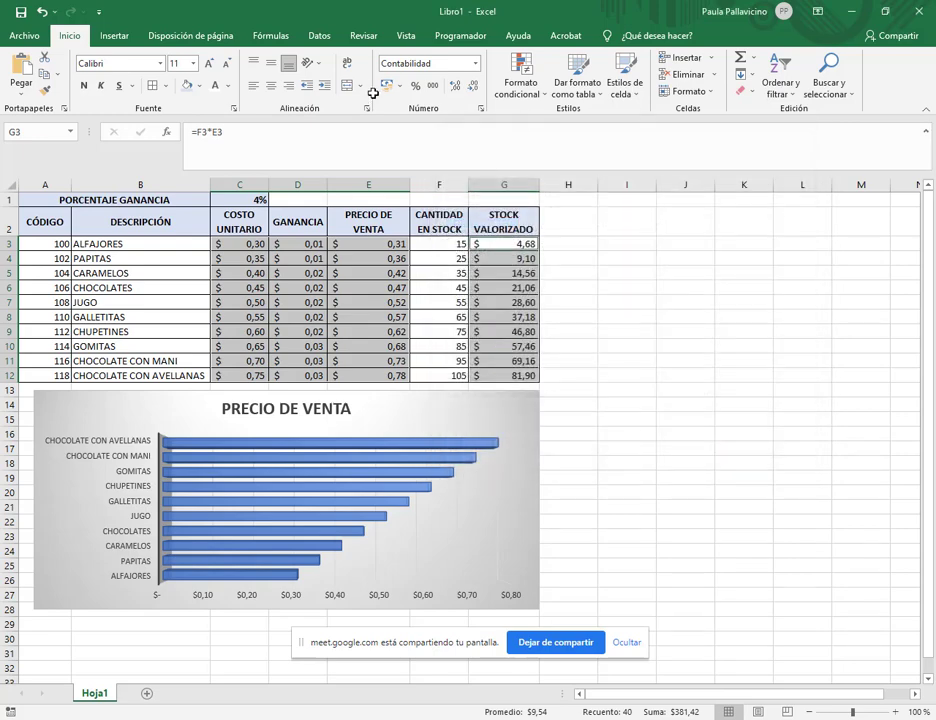
Step: Try the € Español (España) accounting format on the selected monetary values, set them to $ Español (Argentina), and clear the selection
click(398, 86)
click(406, 106)
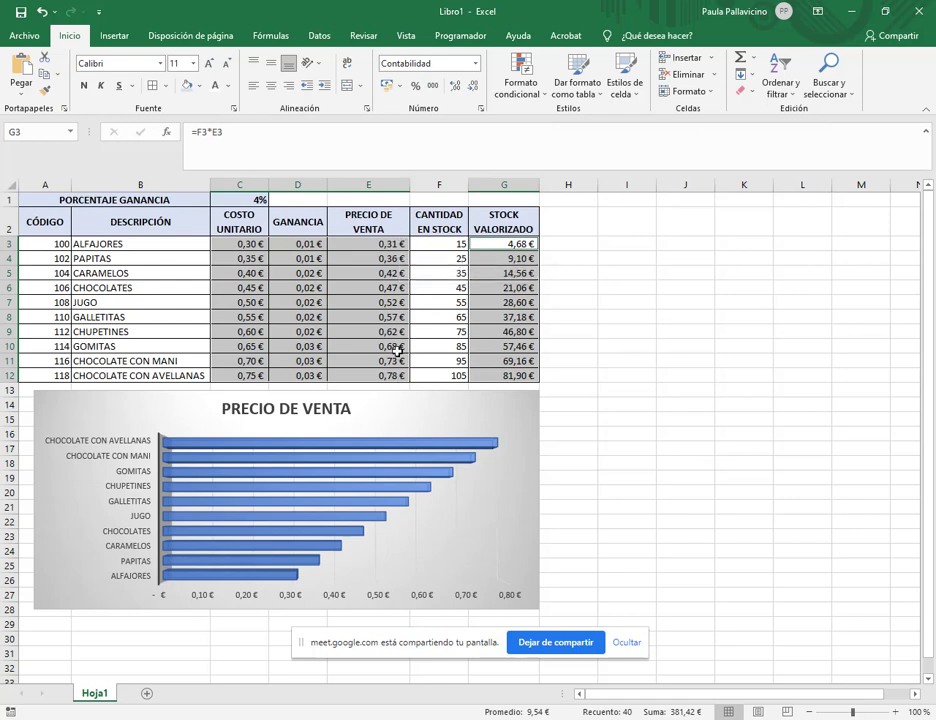
click(398, 86)
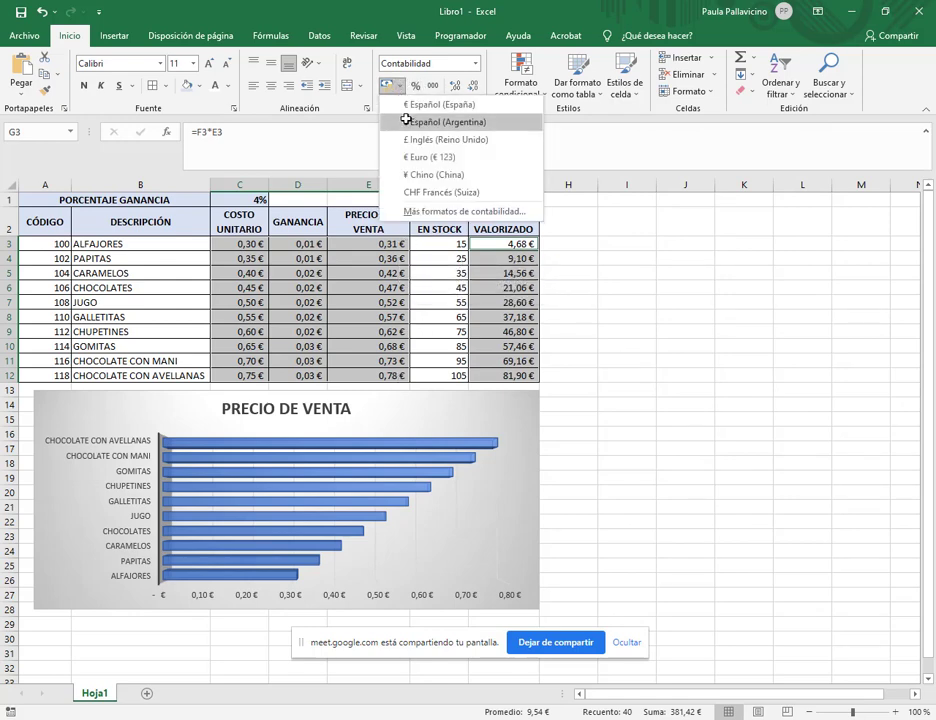
click(406, 121)
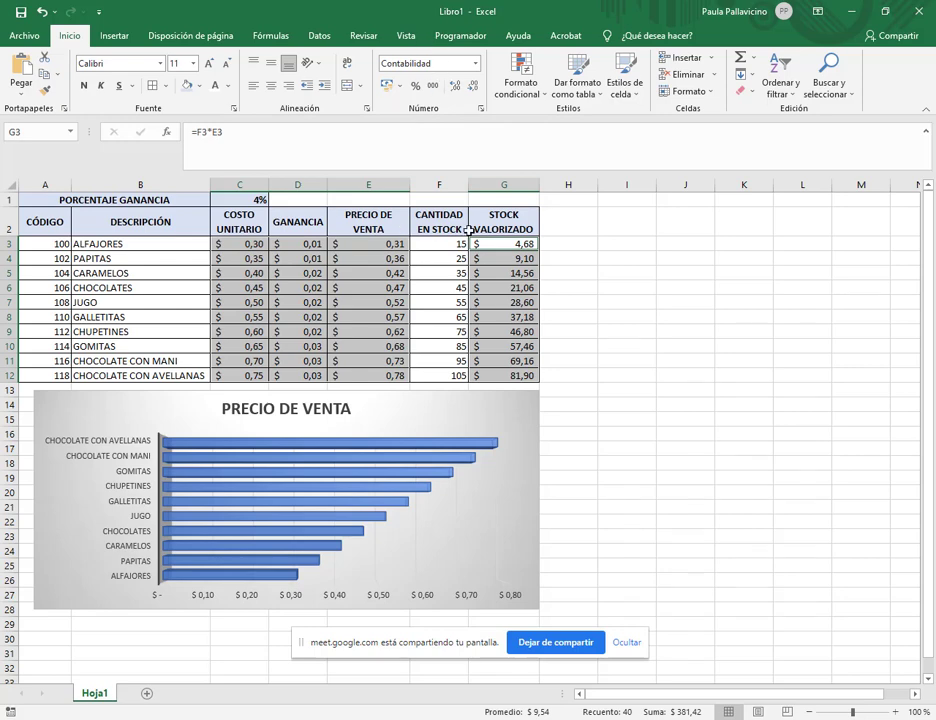
click(560, 243)
click(651, 413)
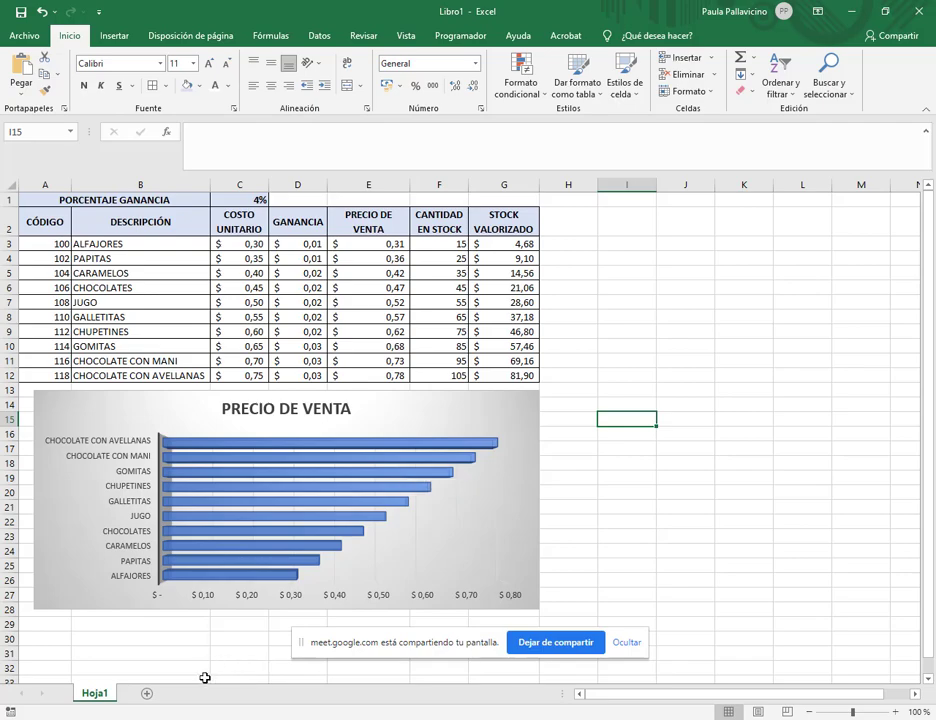
Step: Switch to the Secretariado Informático Administrativo class in Google Classroom, display its class code and copy the invitation link
key(alt+Tab)
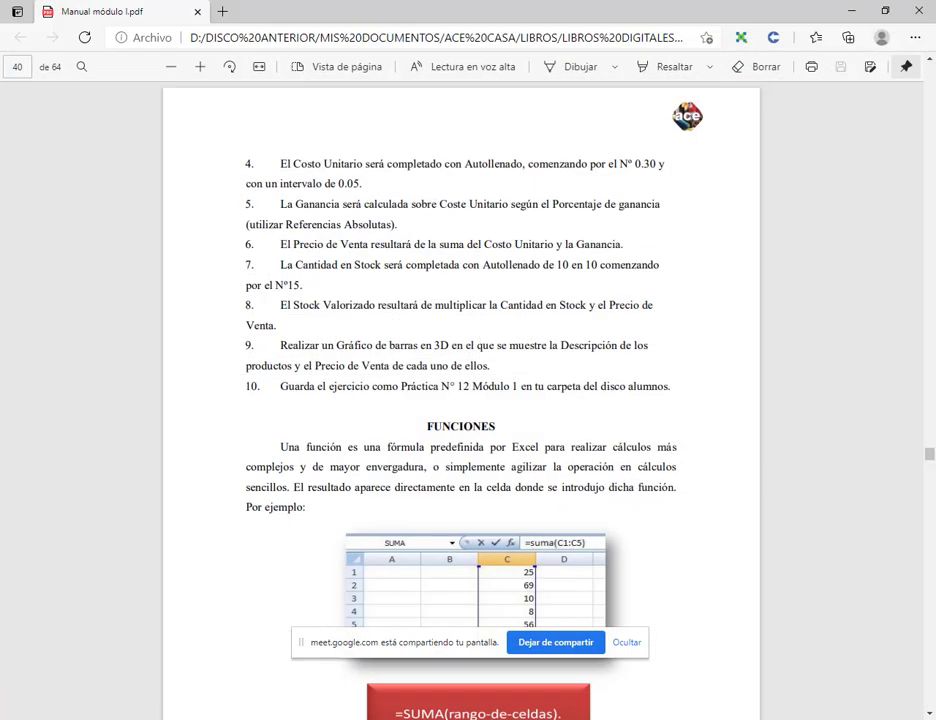
click(84, 672)
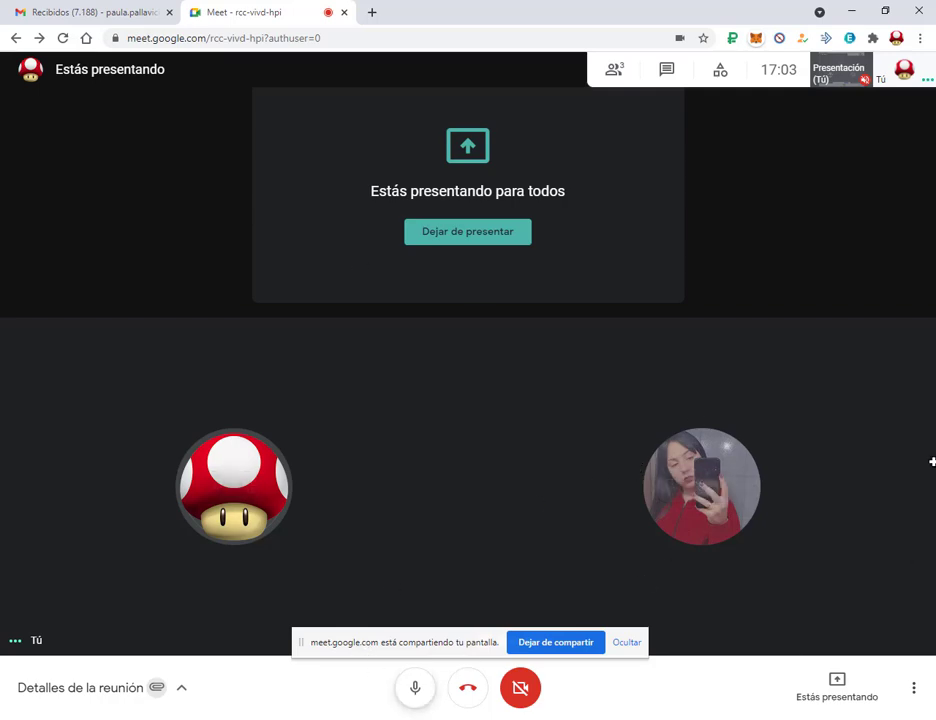
click(272, 668)
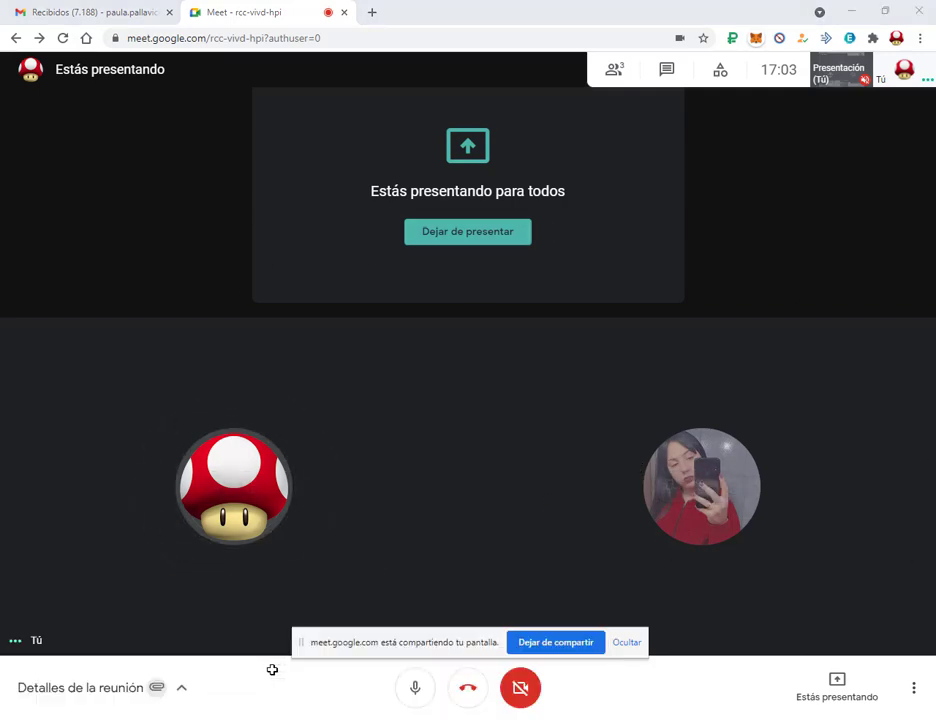
click(303, 77)
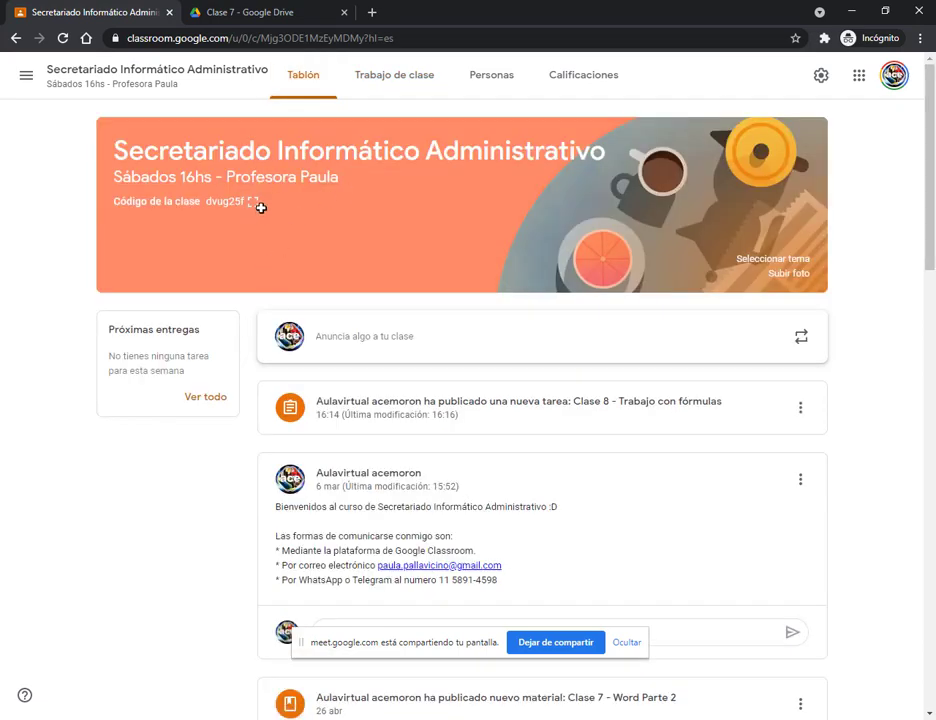
click(253, 201)
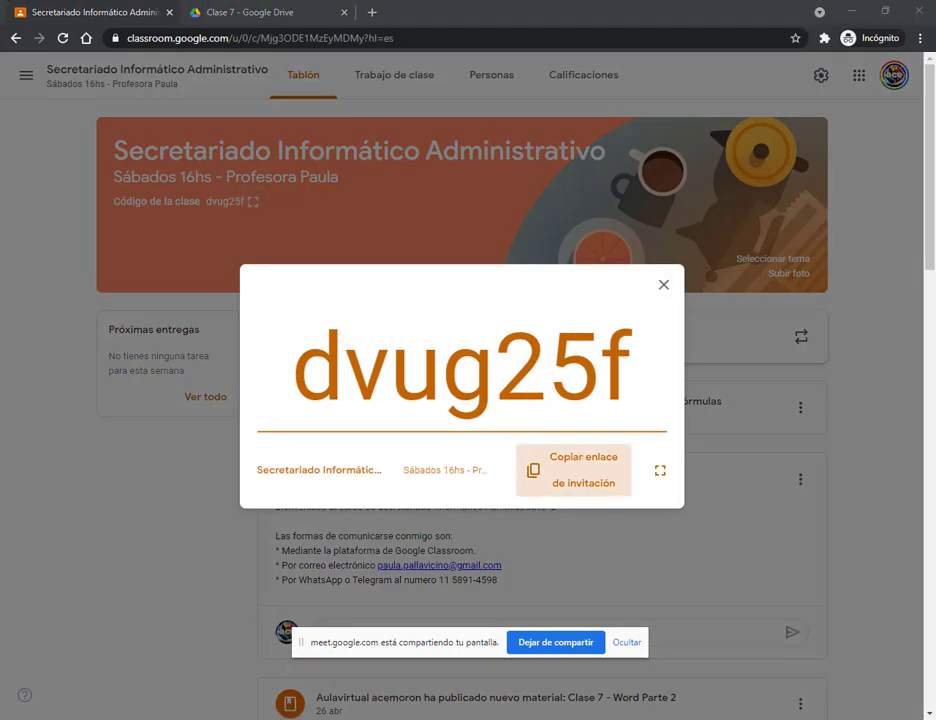
Step: Open the copied Classroom link in a new tab of the browser window running the Meet call
click(130, 685)
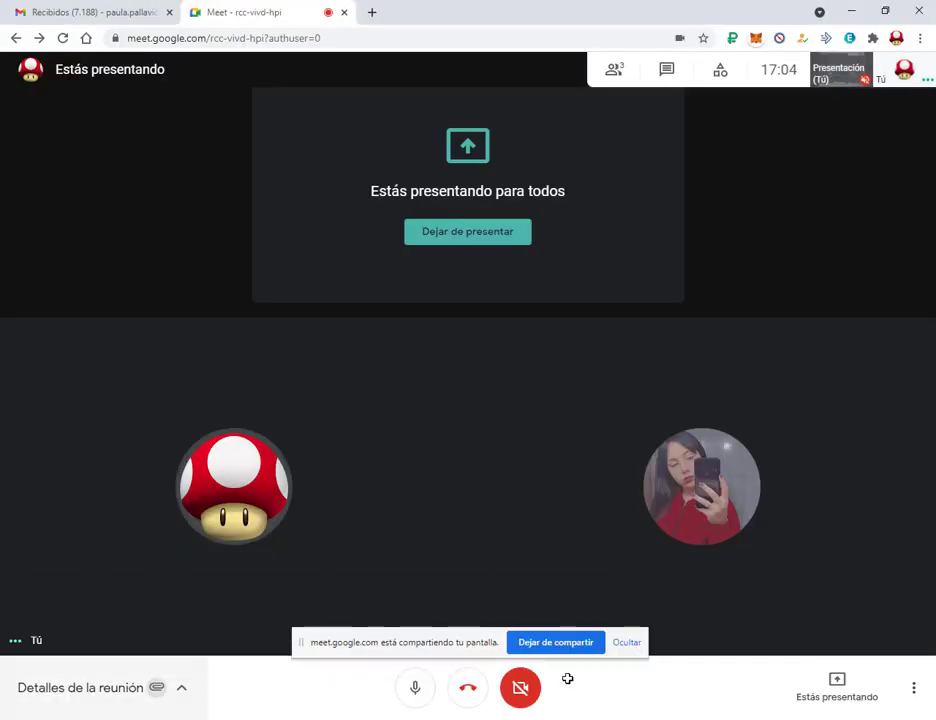
click(373, 12)
right_click(330, 38)
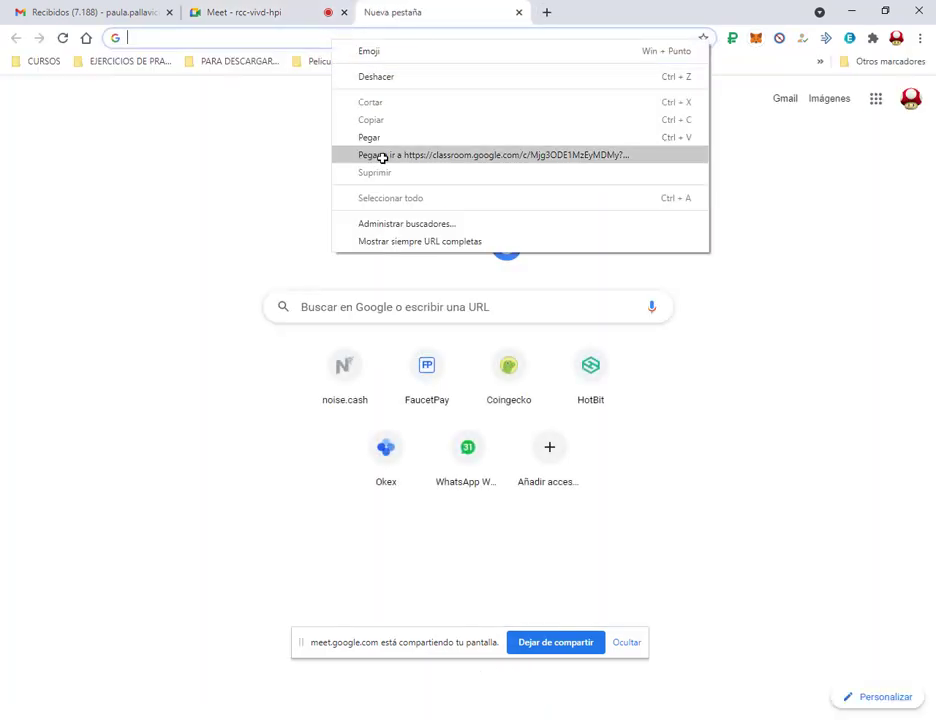
click(383, 155)
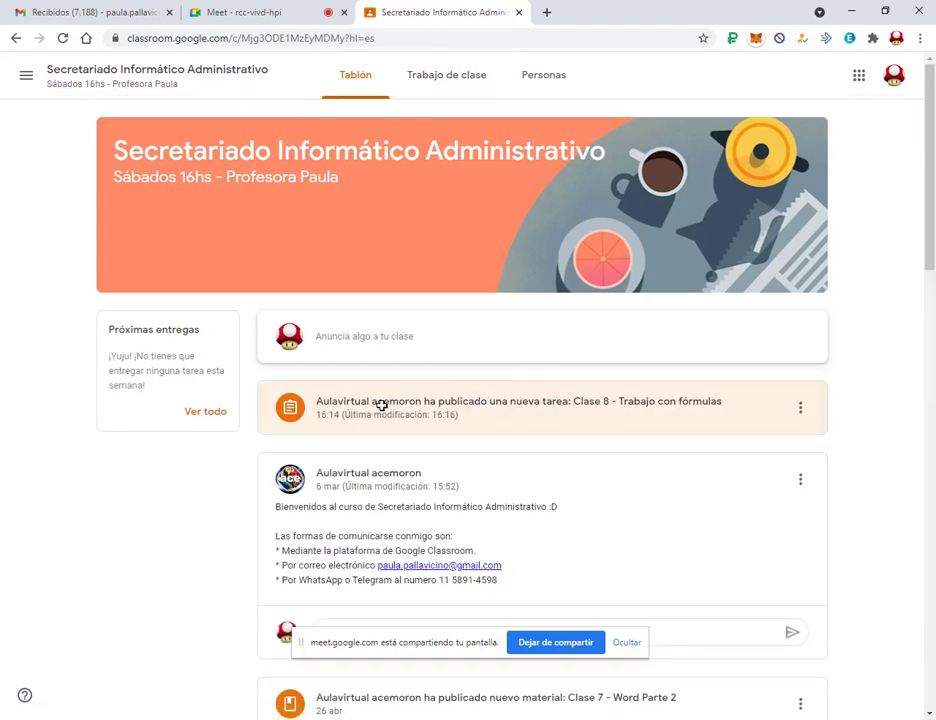
Step: Download Ejercicio 1-Práctica con formulas.xlsx from the Formulas Drive folder of the Clase 8 - Trabajo con fórmulas assignment and open it in Excel
click(625, 403)
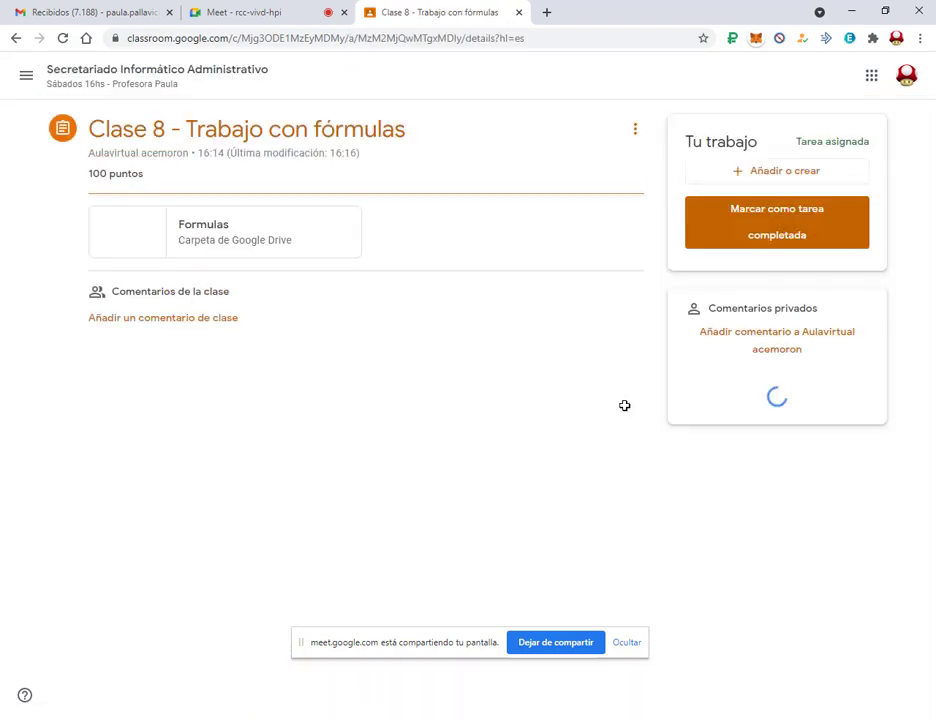
click(217, 233)
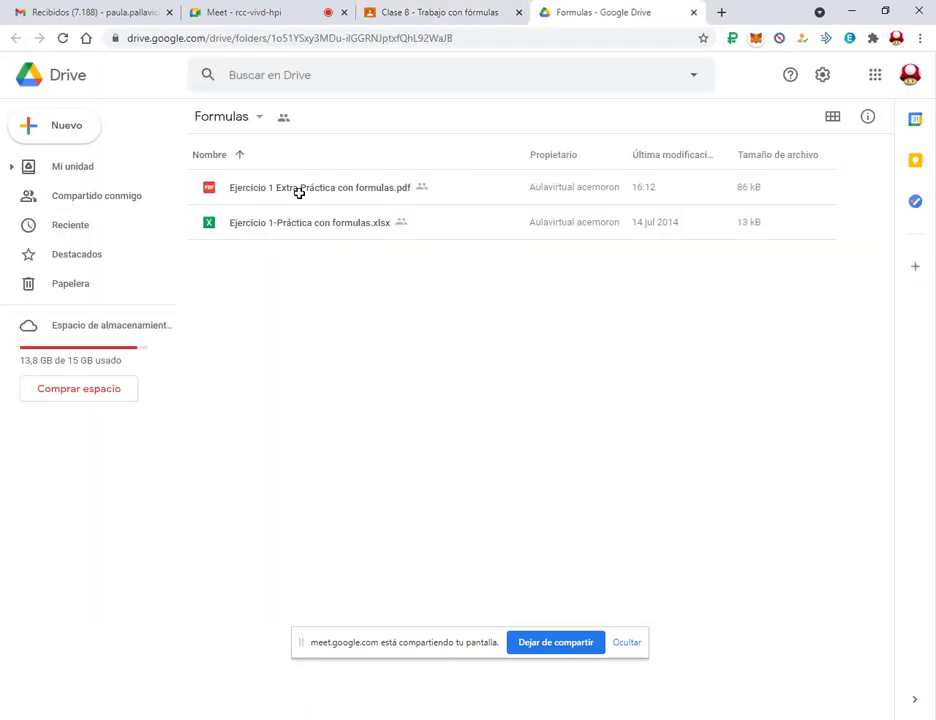
right_click(307, 223)
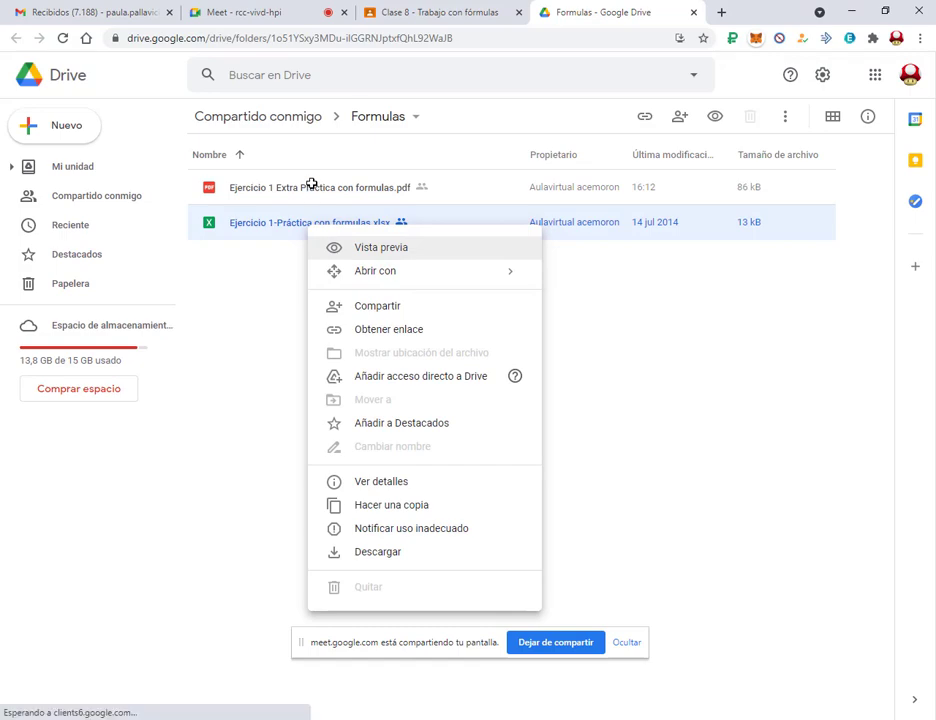
click(377, 551)
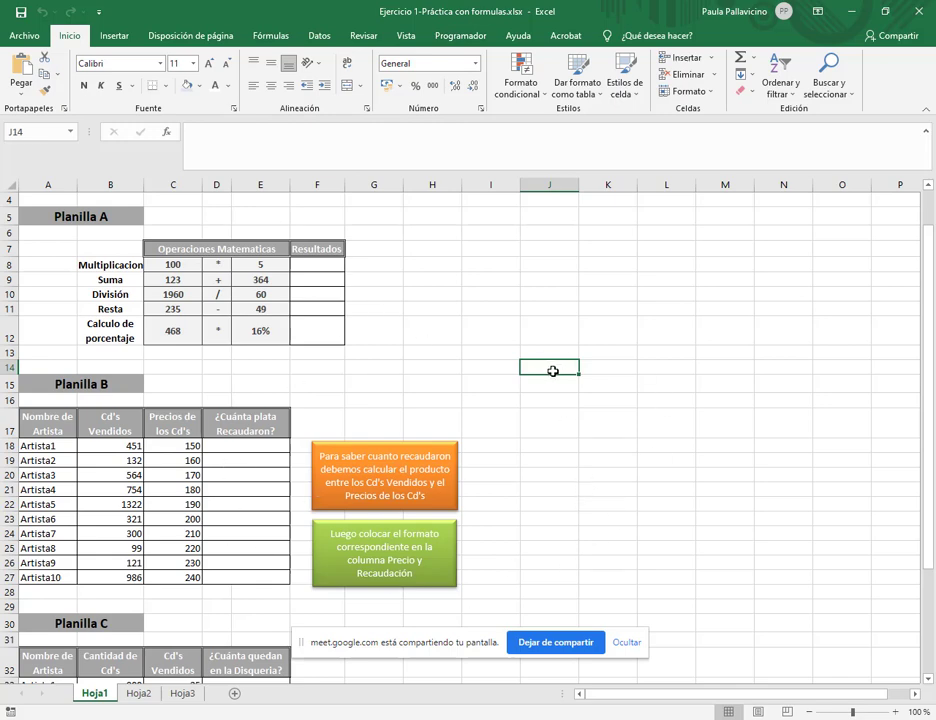
Step: Examine Planilla A's operations and the Resultados cells from Multiplicacion to Calculo de porcentaje
click(129, 265)
click(293, 265)
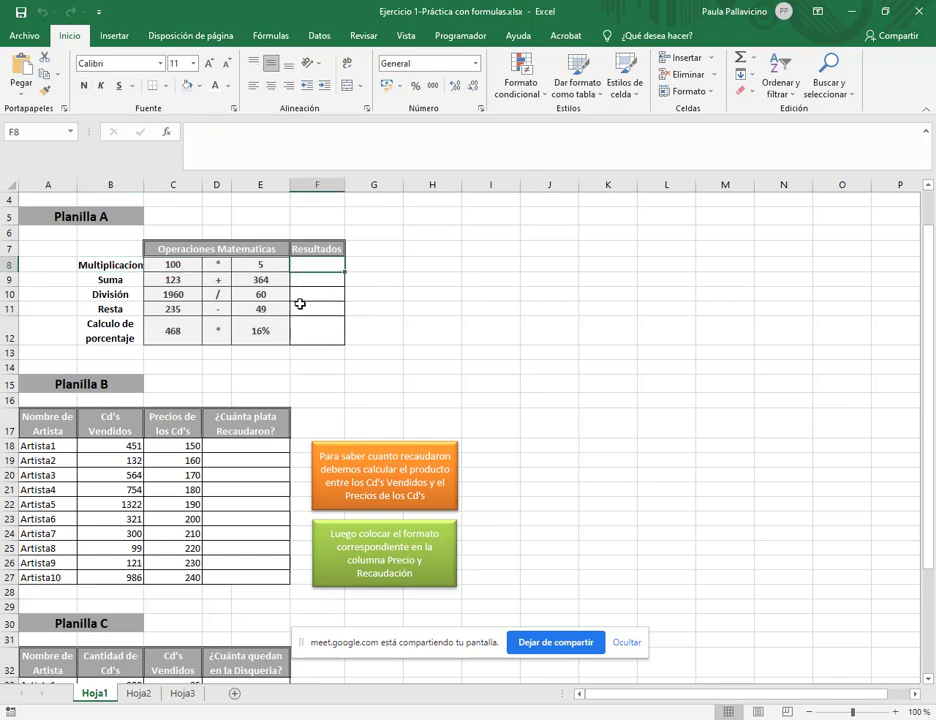
click(318, 337)
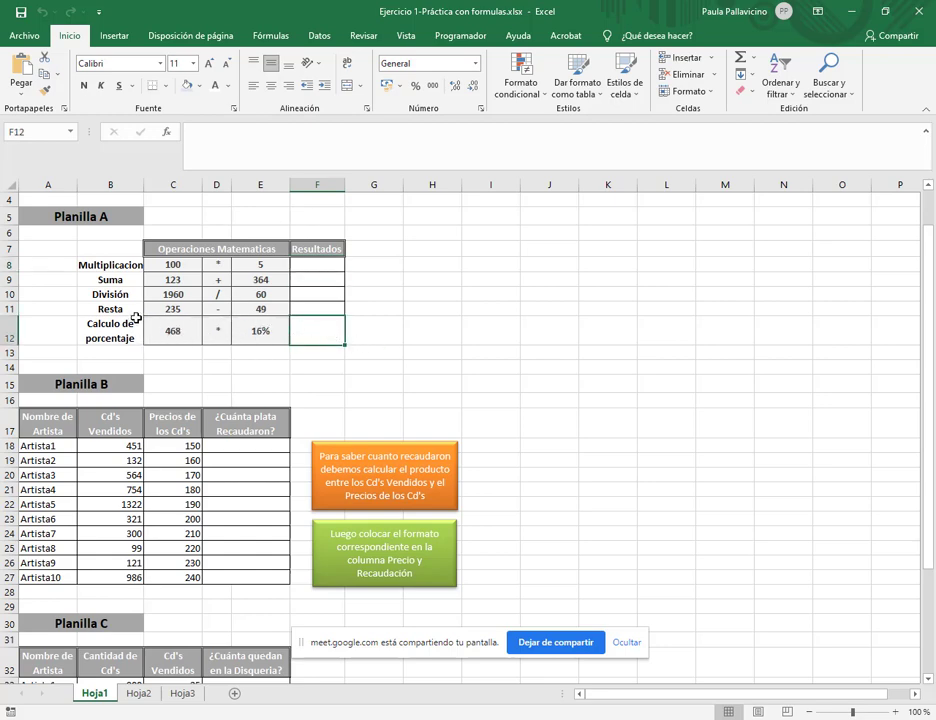
Step: Calculate Planilla A's Multiplicacion result in F8 with the formula =C8*E8
click(326, 271)
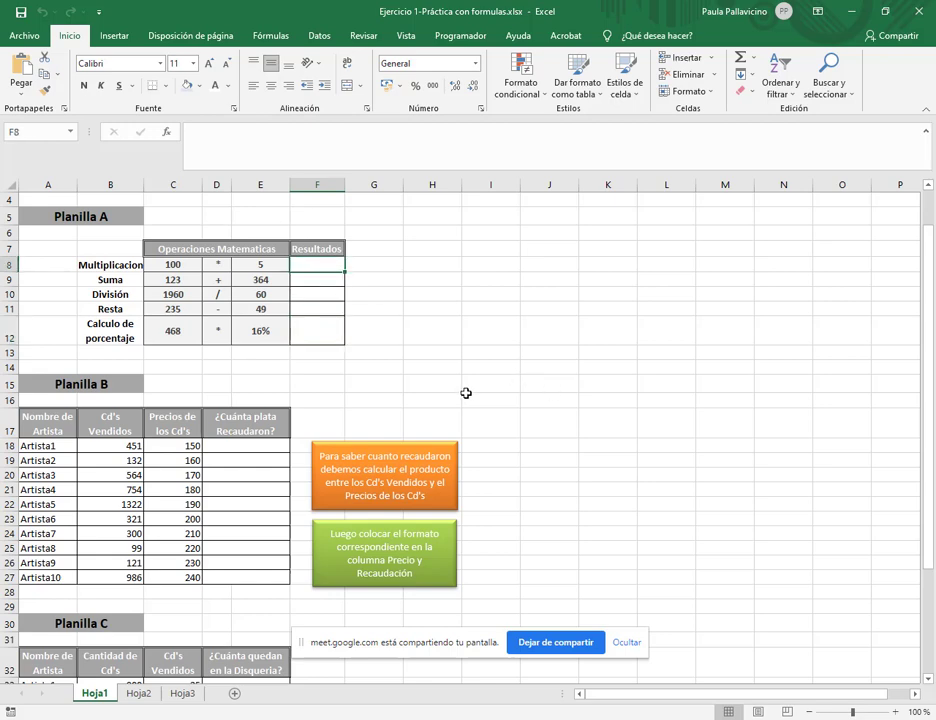
text(=)
click(182, 265)
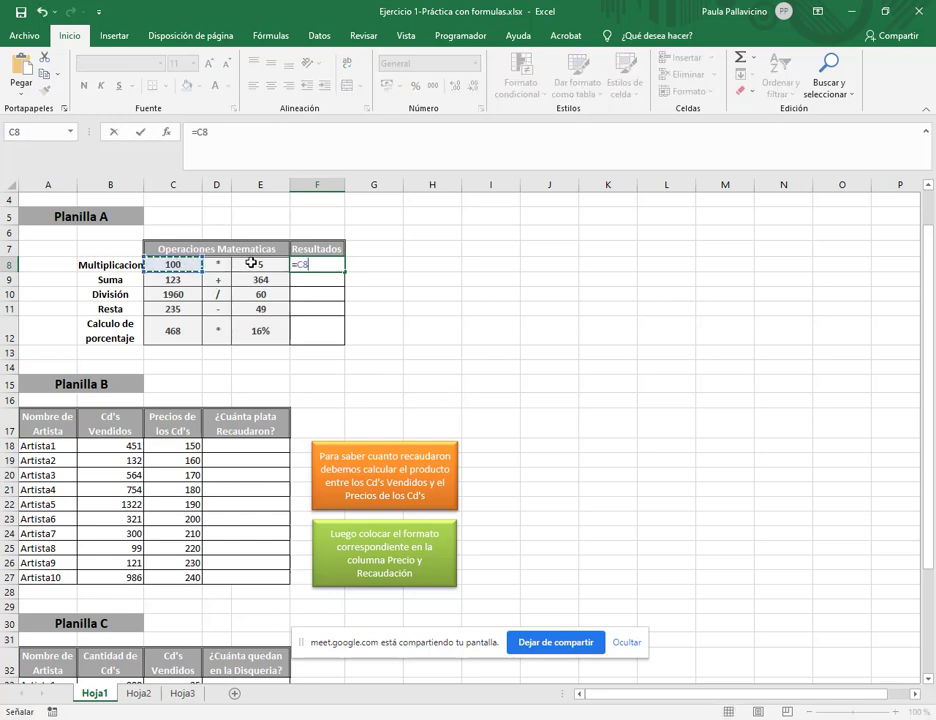
text(*)
click(255, 264)
key(Return)
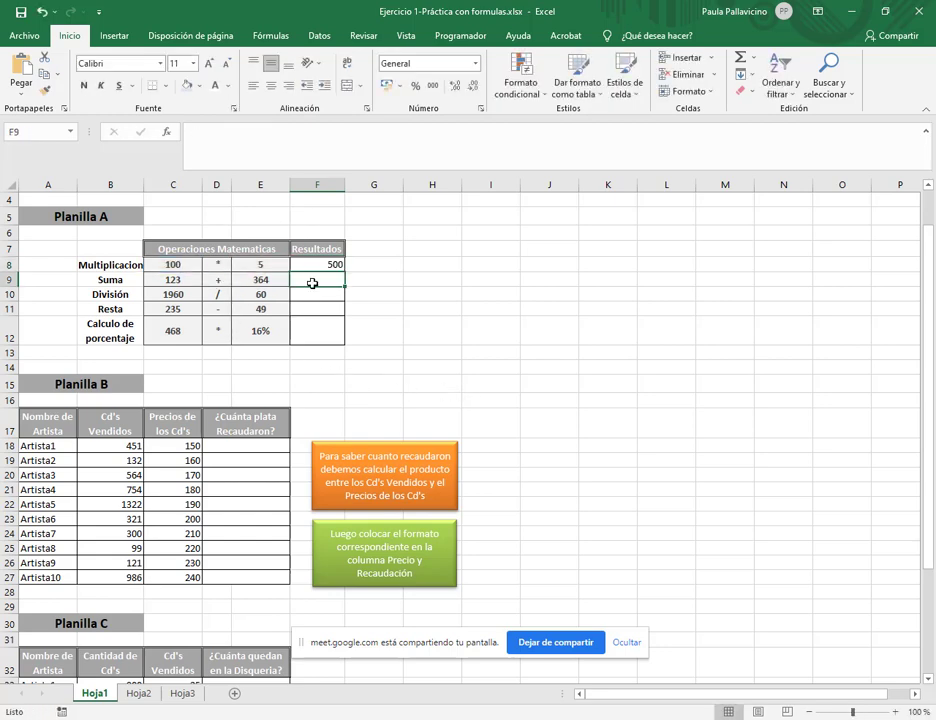
Step: Calculate Planilla A's Suma result in F9 with the formula =C9+E9
text(=)
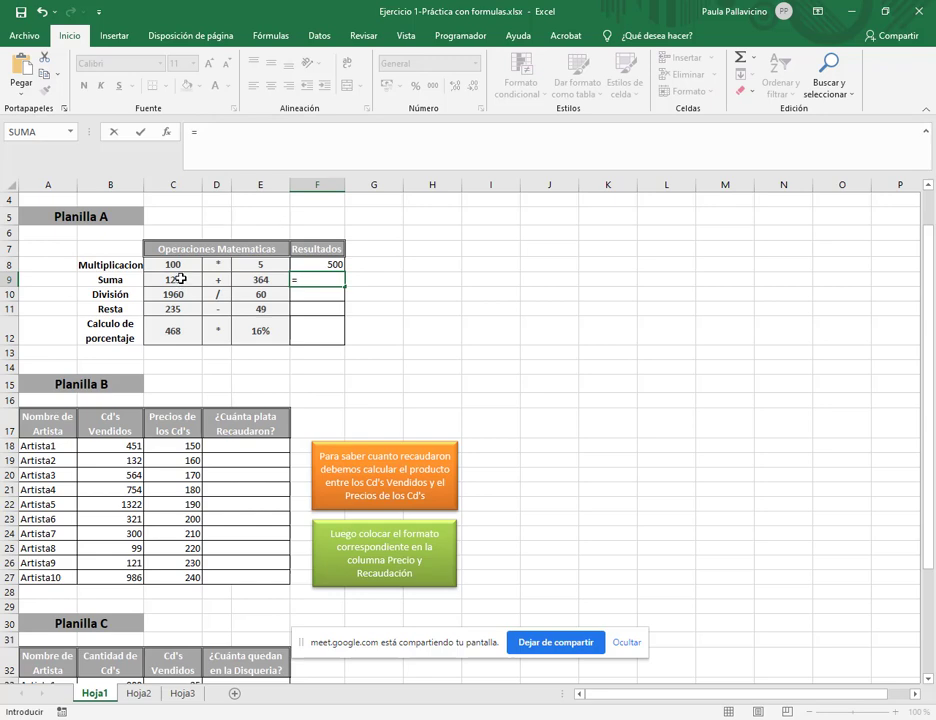
click(182, 279)
text(+)
click(255, 280)
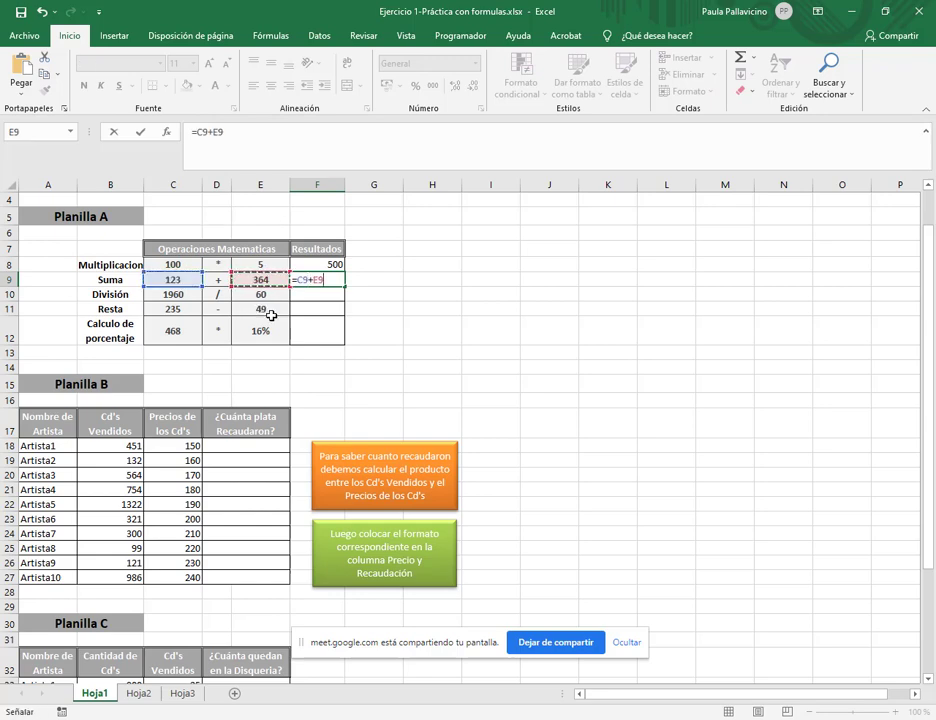
key(Return)
Step: Calculate Planilla A's División result in F10 with the formula =C10/E10
text(=)
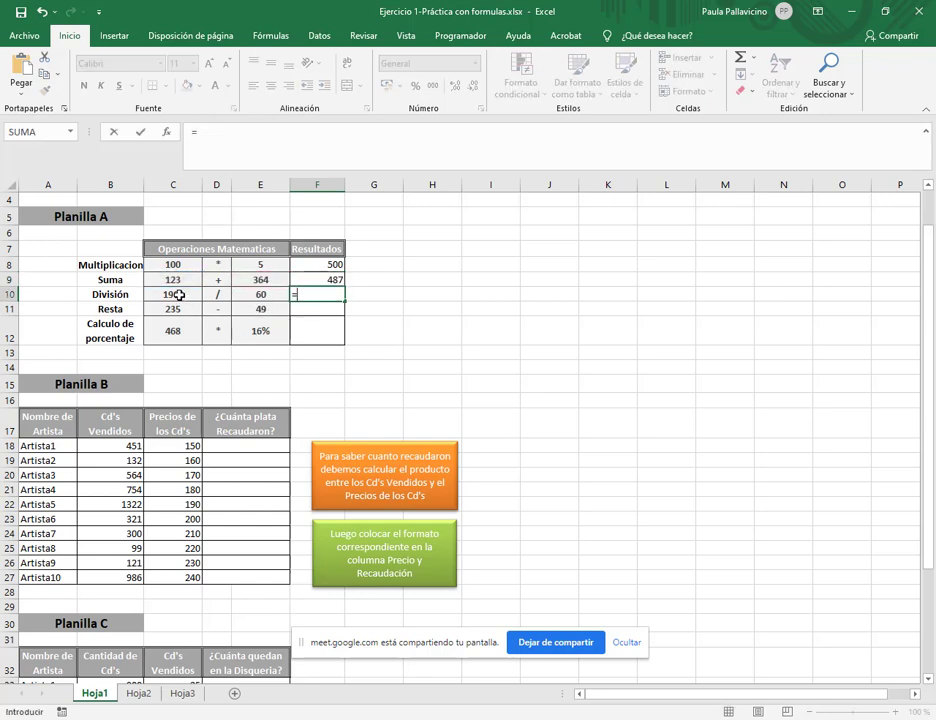
click(180, 295)
text(/)
click(260, 295)
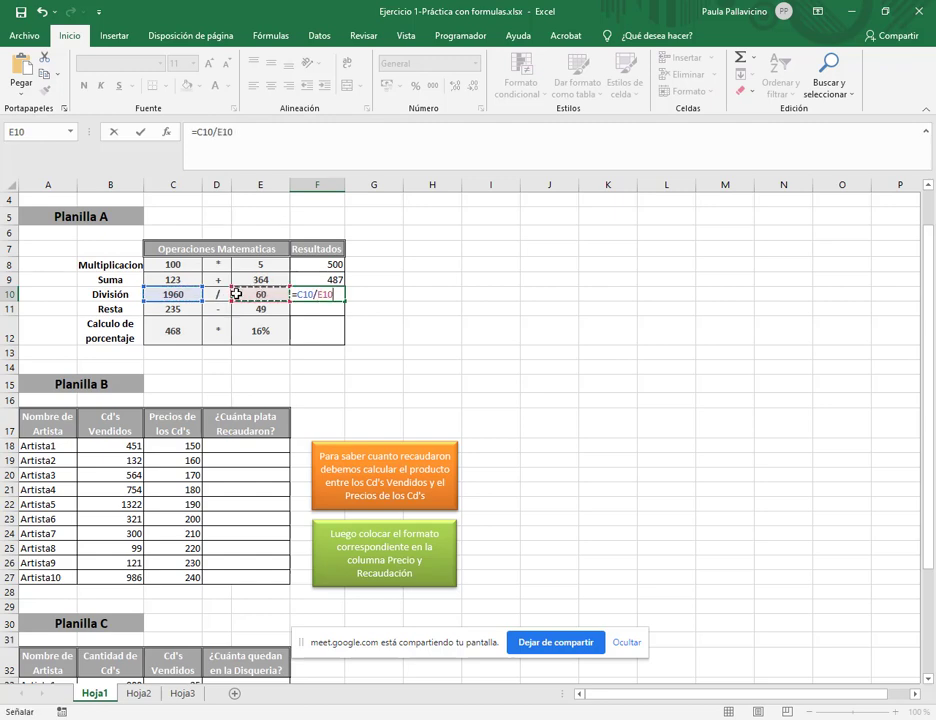
key(Return)
Step: Calculate Planilla A's Resta result in F11 with the formula =C11-E11
text(=)
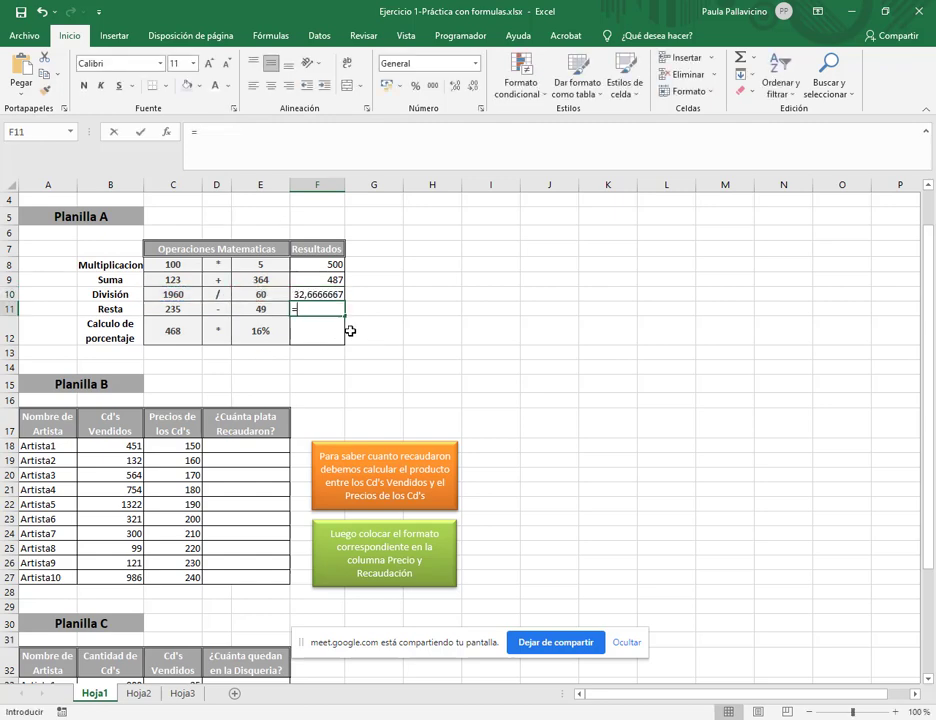
click(182, 309)
text(-)
click(261, 311)
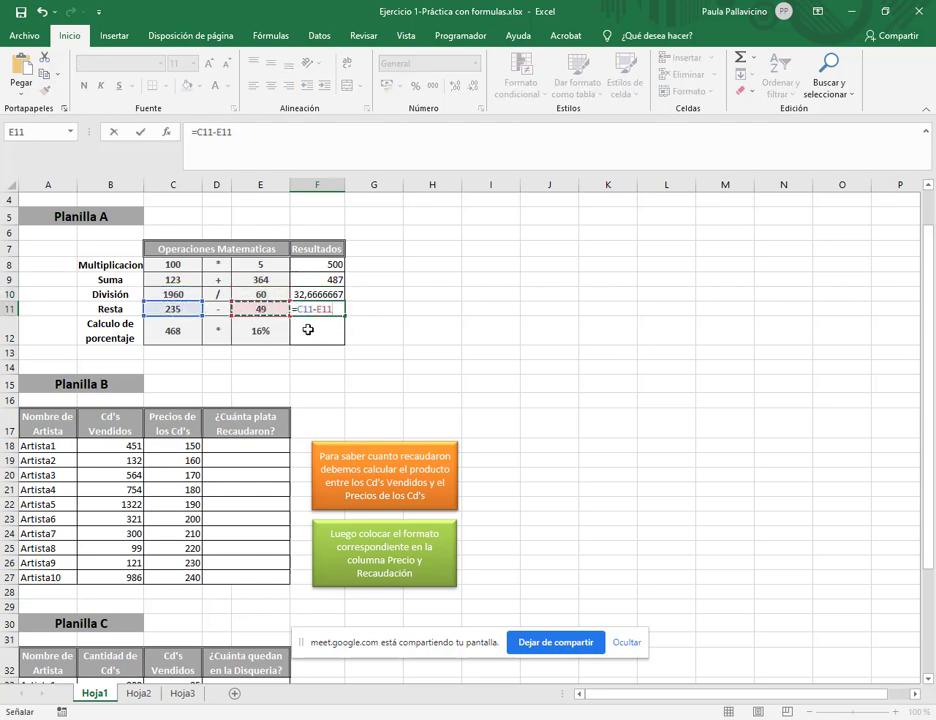
key(Return)
Step: Calculate Planilla A's Calculo de porcentaje result in F12 with the formula =C12*E12
text(=)
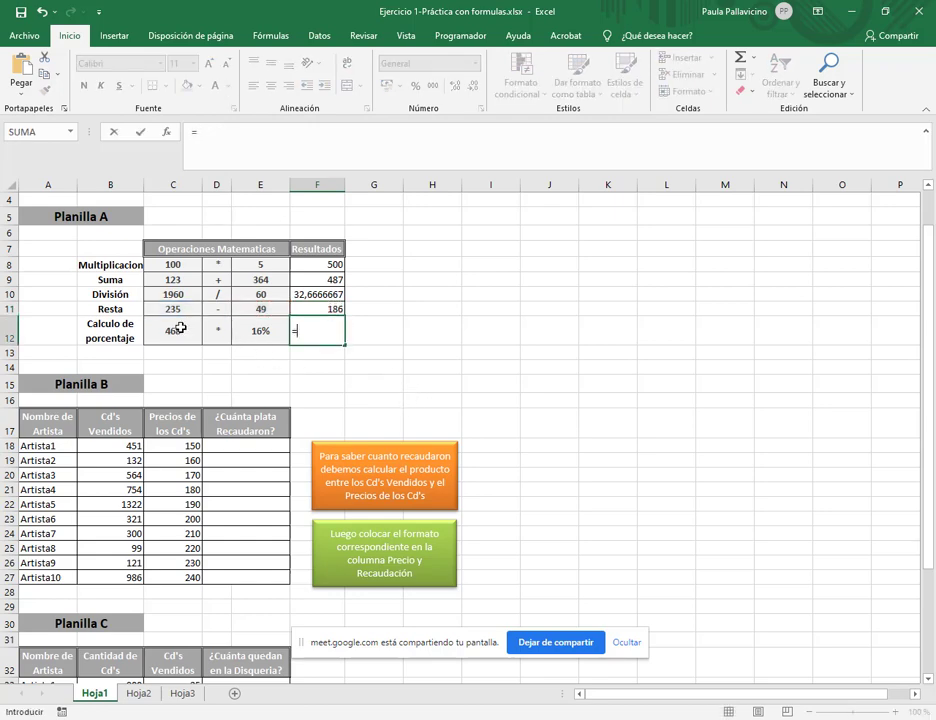
click(180, 330)
text(*)
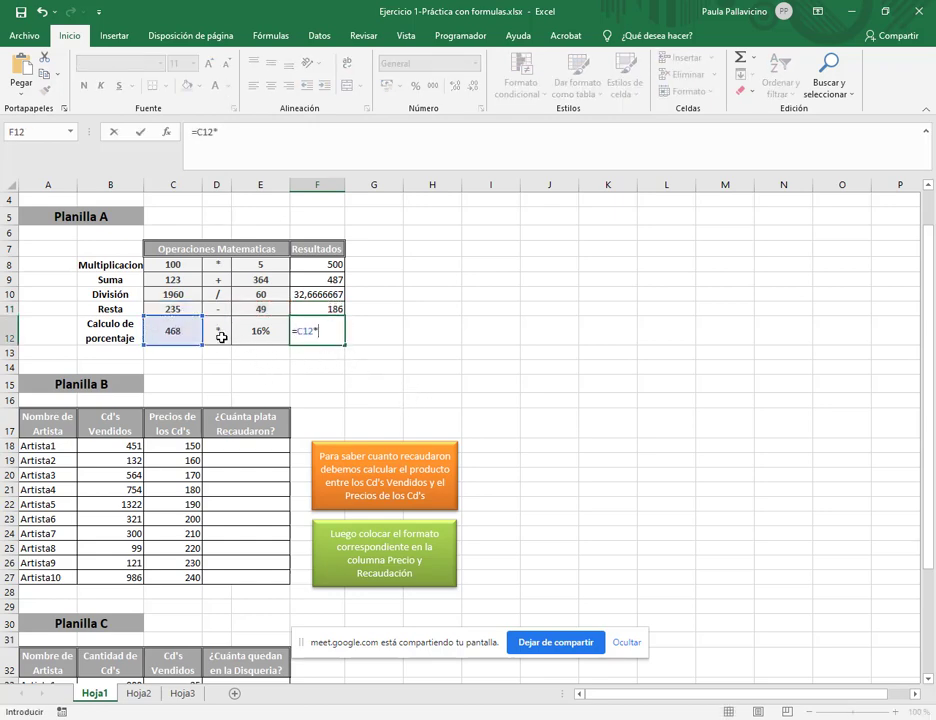
click(260, 331)
key(Return)
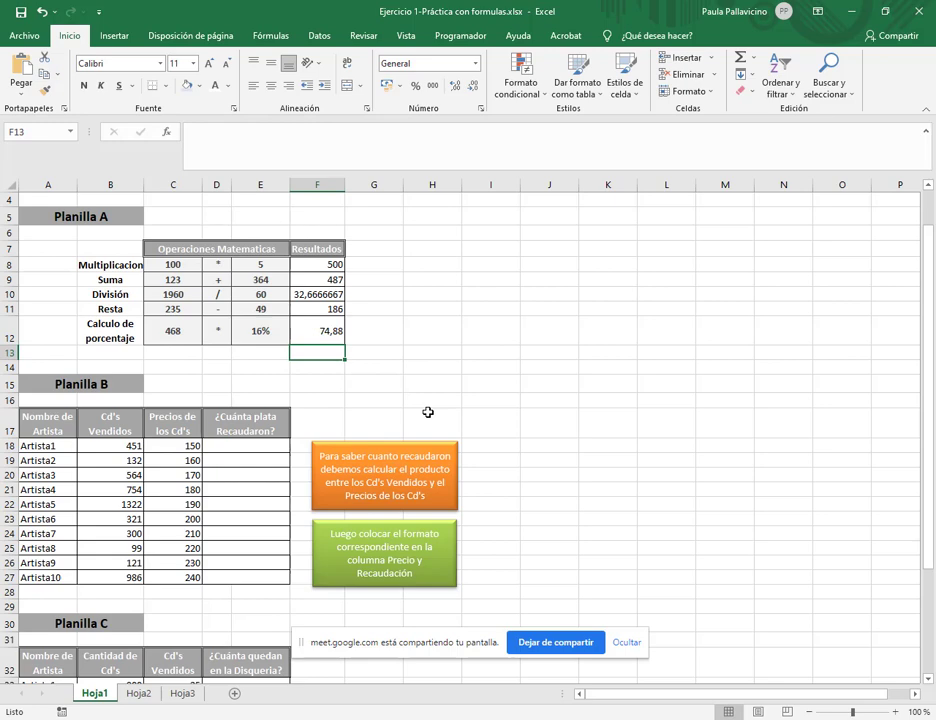
Step: Review the operand cells in columns C and E that feed Planilla A's Resultados formulas
click(273, 443)
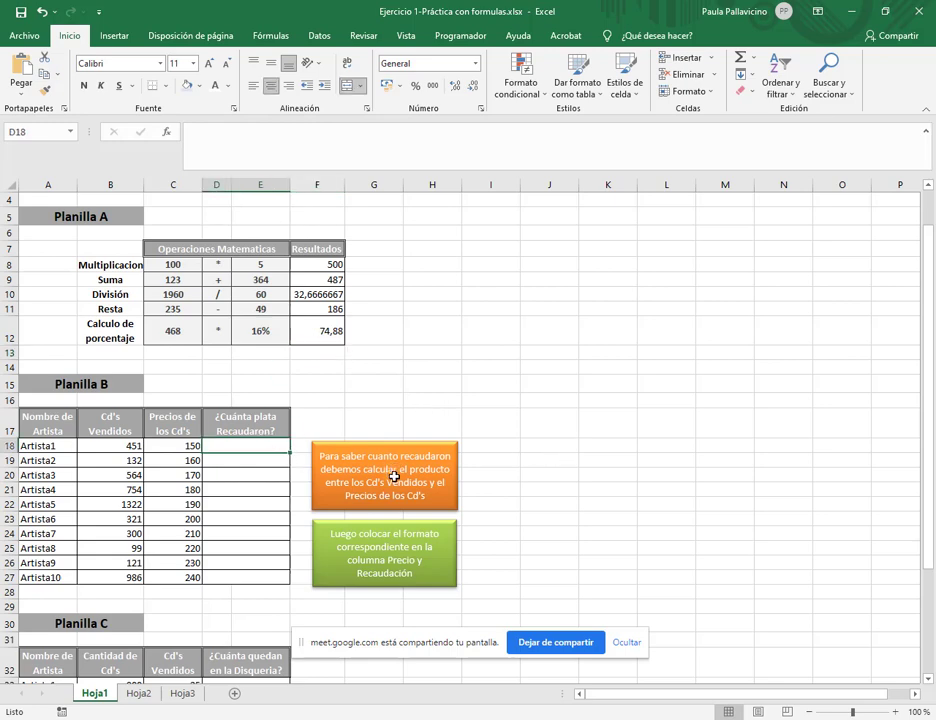
click(300, 266)
click(269, 265)
click(272, 280)
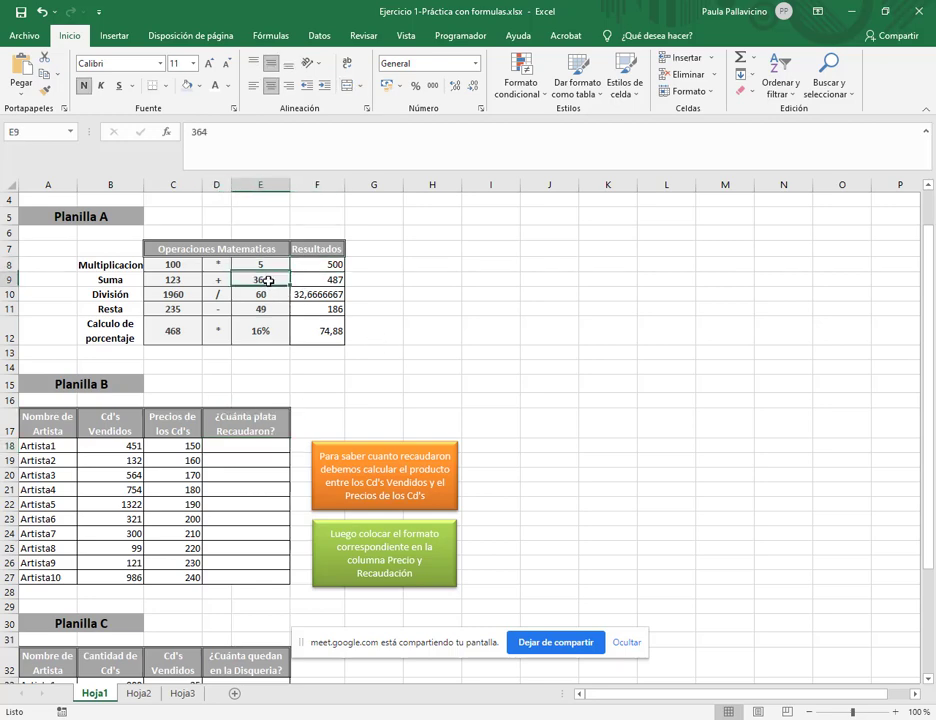
click(268, 294)
click(269, 313)
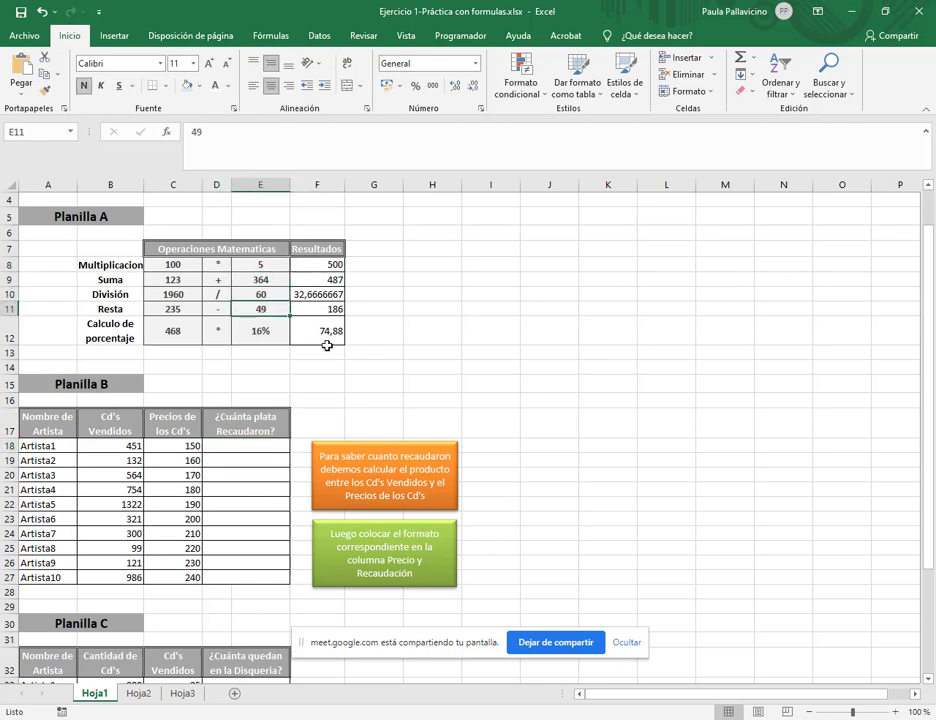
click(181, 265)
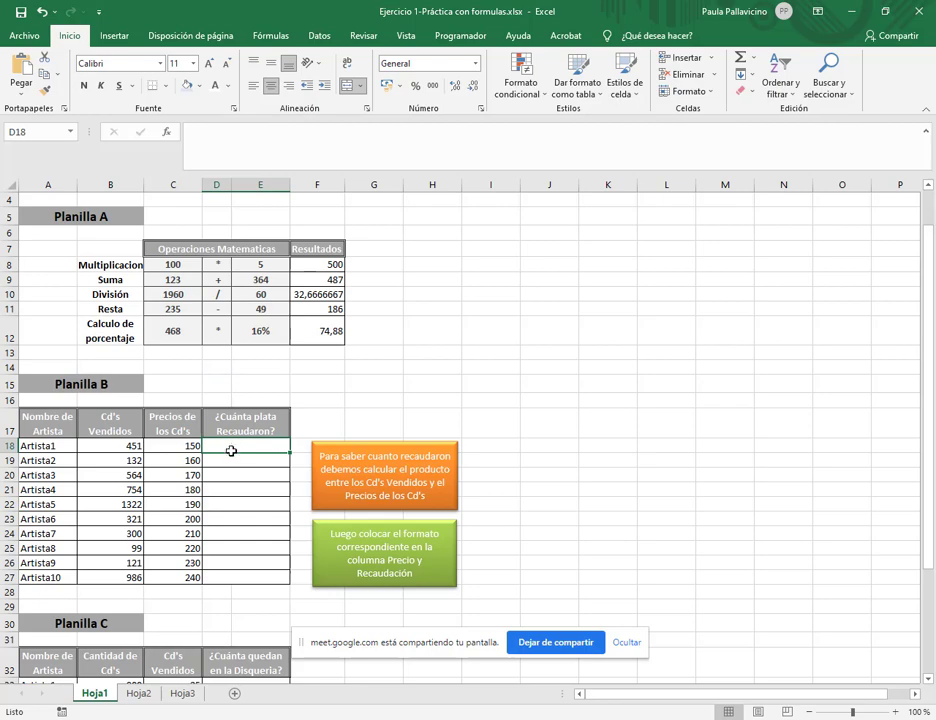
Step: Calculate Artista1's takings in Planilla B by multiplying Cd's Vendidos by Precios de los Cd's in D18, =B18*C18
scroll(231, 451, down, 2)
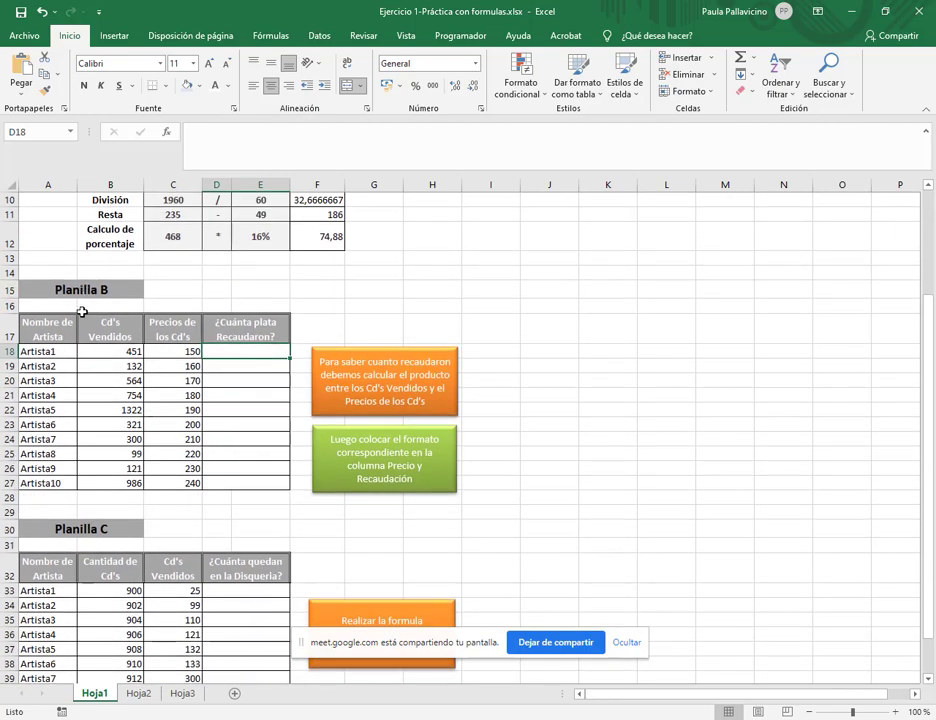
drag(104, 329, 118, 474)
drag(176, 330, 182, 485)
click(271, 352)
text(=)
click(132, 353)
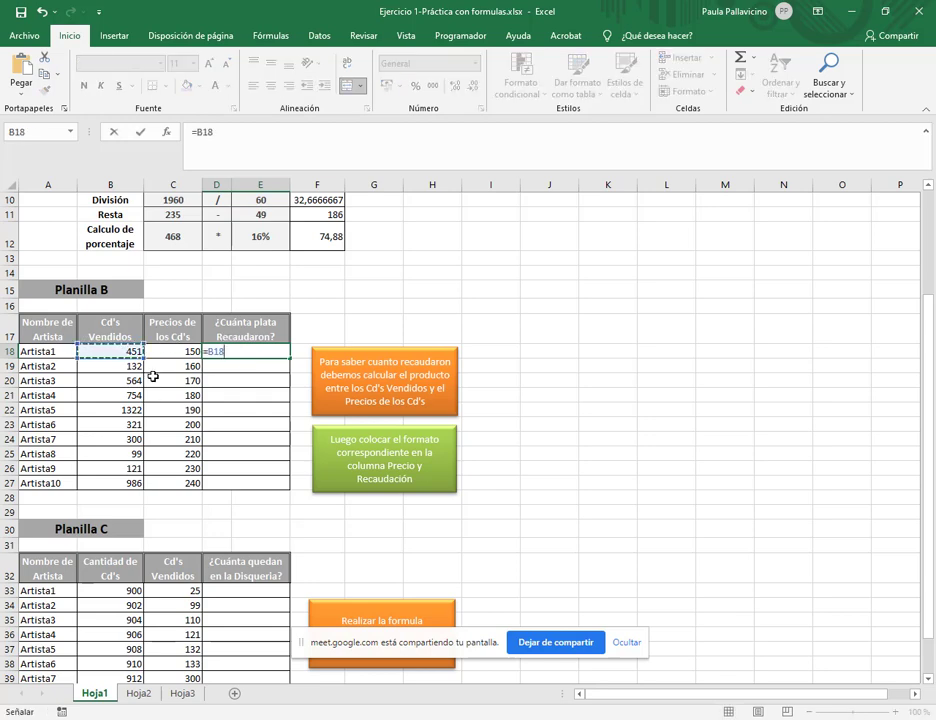
text(*)
click(189, 346)
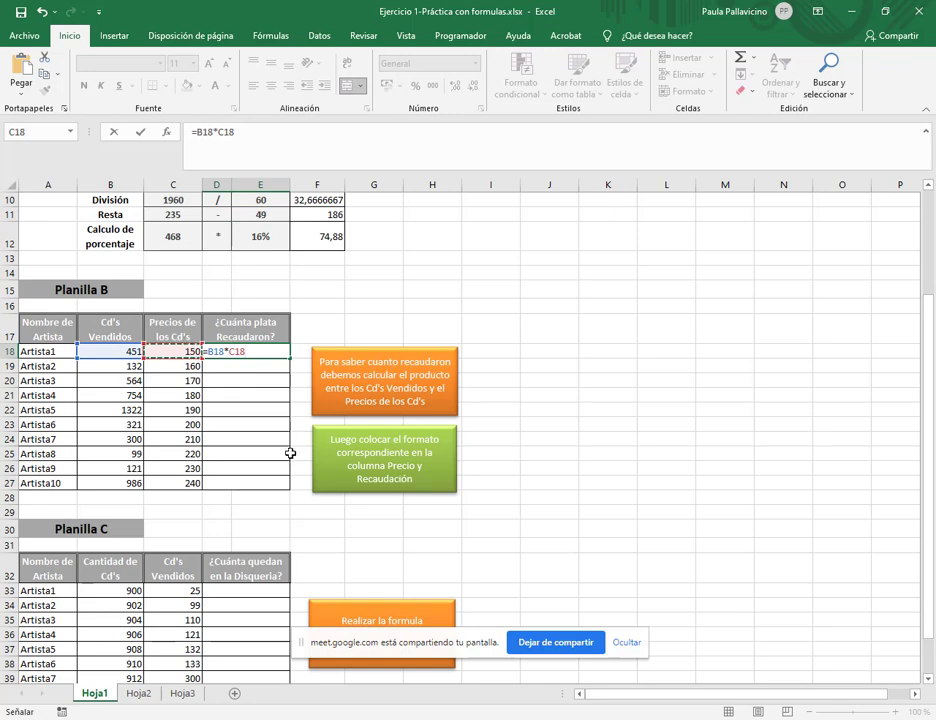
key(Return)
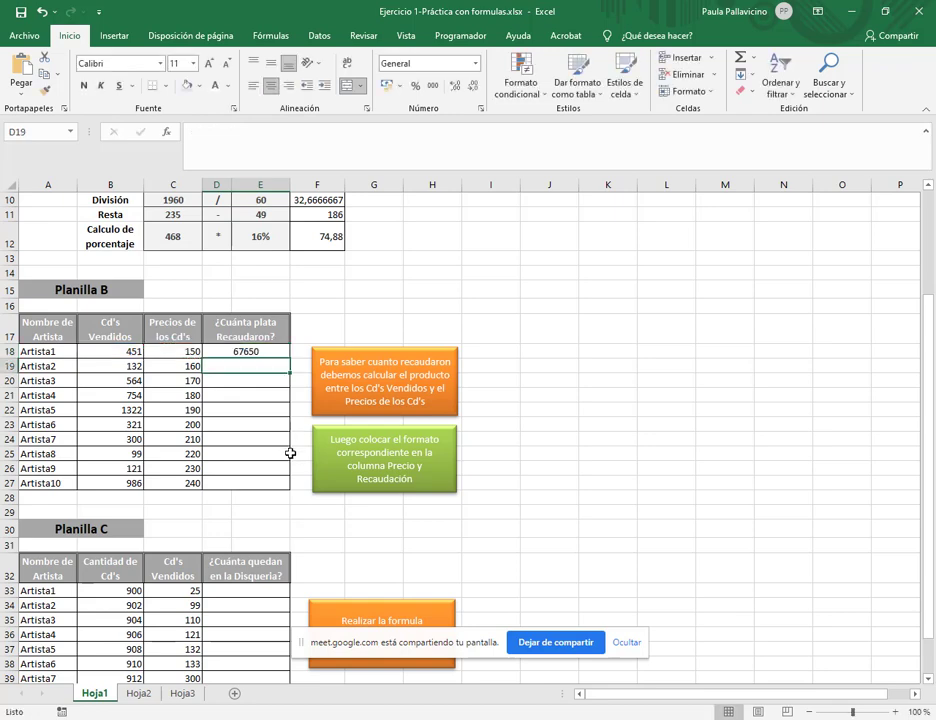
Step: Calculate Artista2's takings in D19 of Planilla B with the formula =B19*C19
click(252, 352)
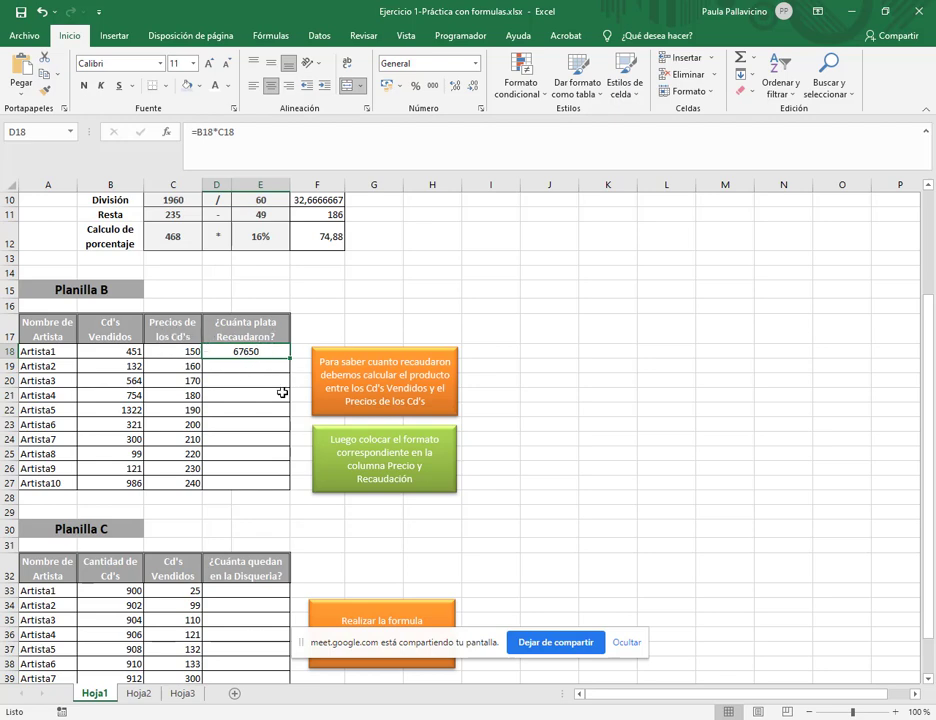
click(281, 364)
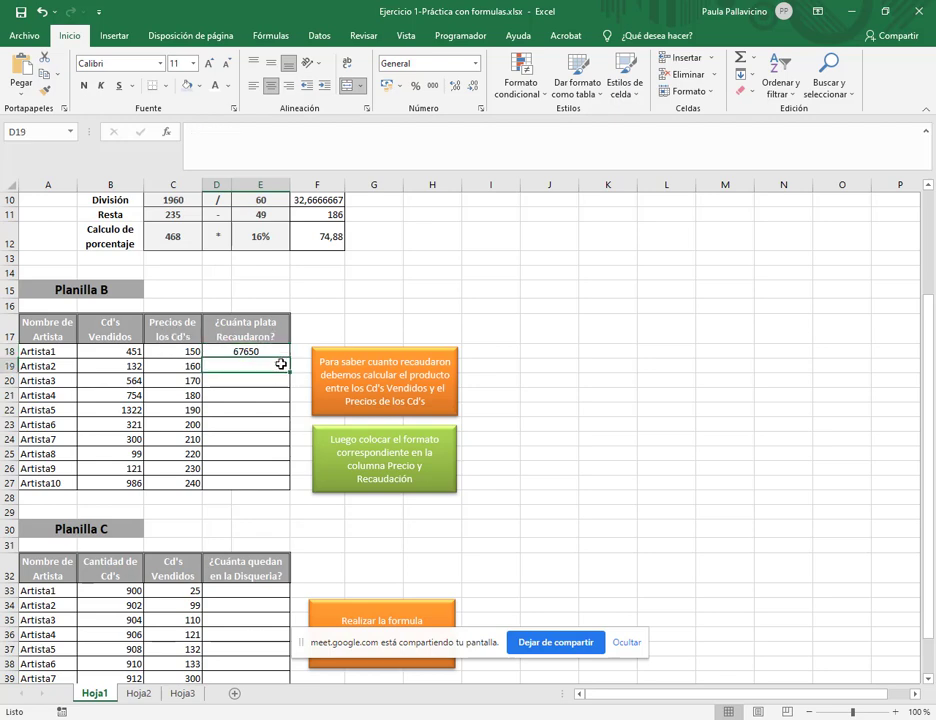
text(=)
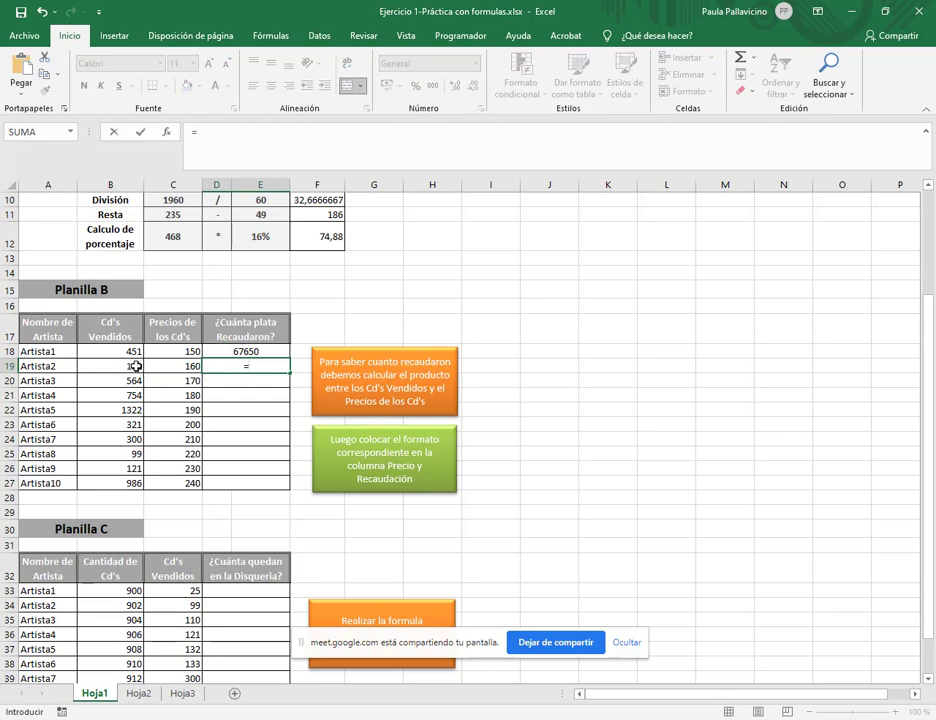
click(100, 365)
text(*)
click(185, 366)
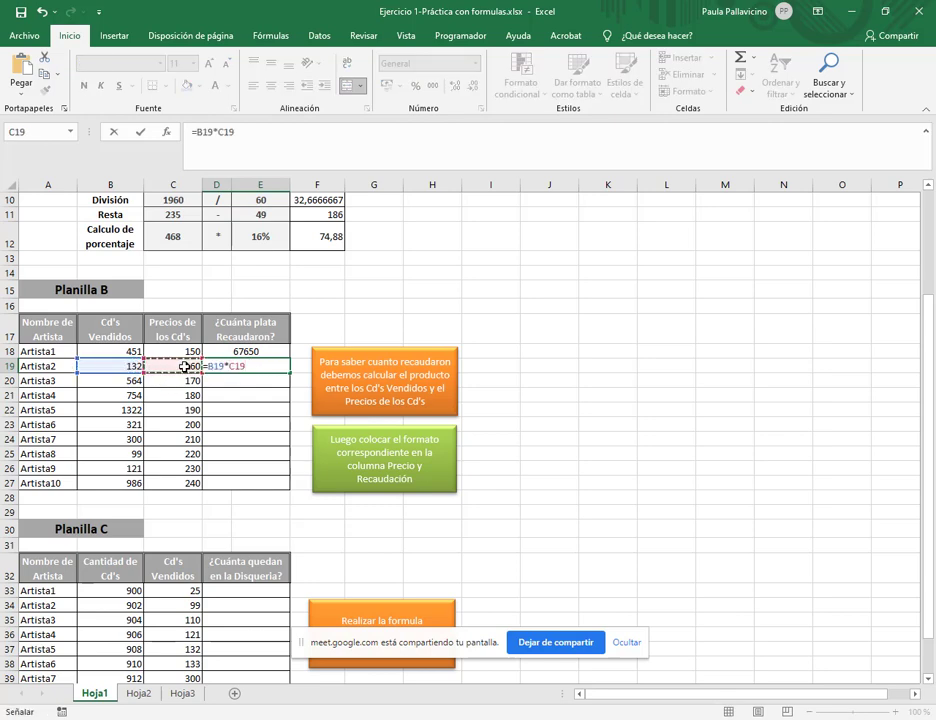
key(Return)
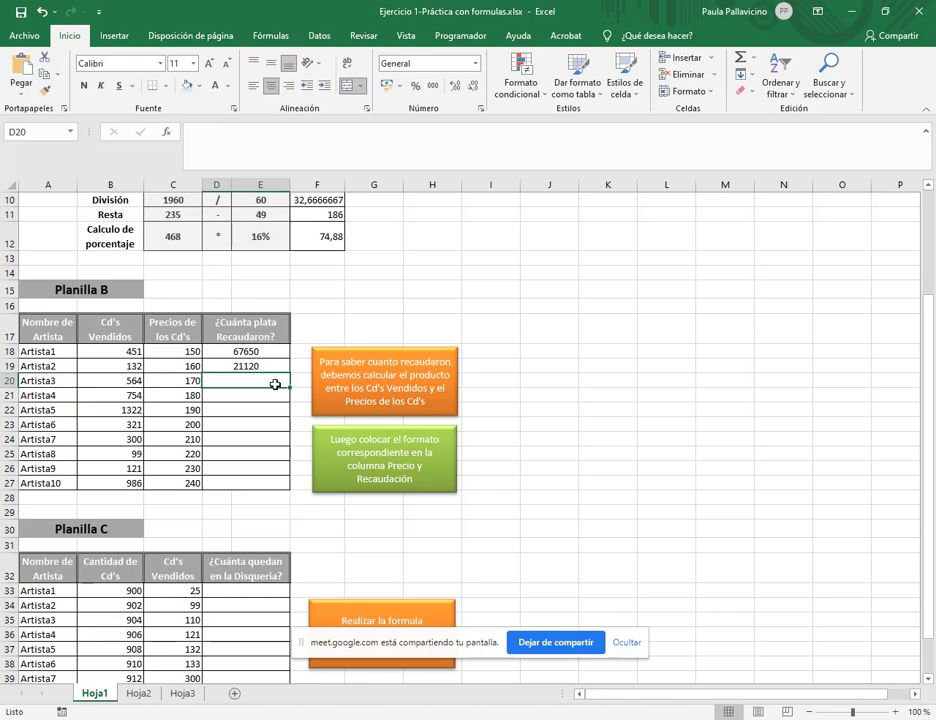
Step: Fill the D19 takings formula down through Artista10 in row 27 of Planilla B
click(242, 366)
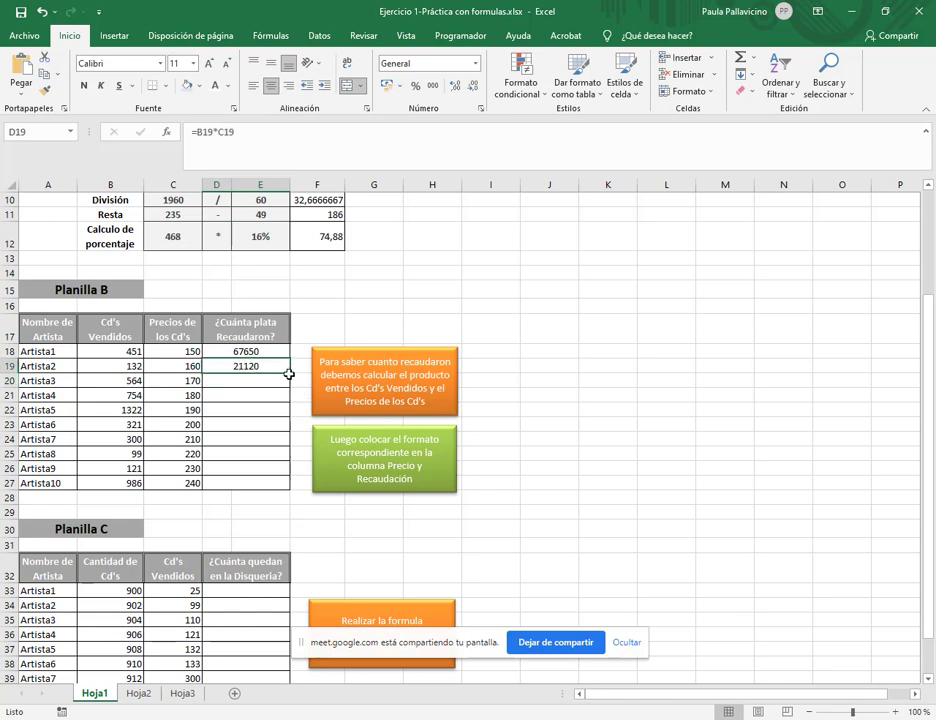
click(287, 373)
double_click(290, 371)
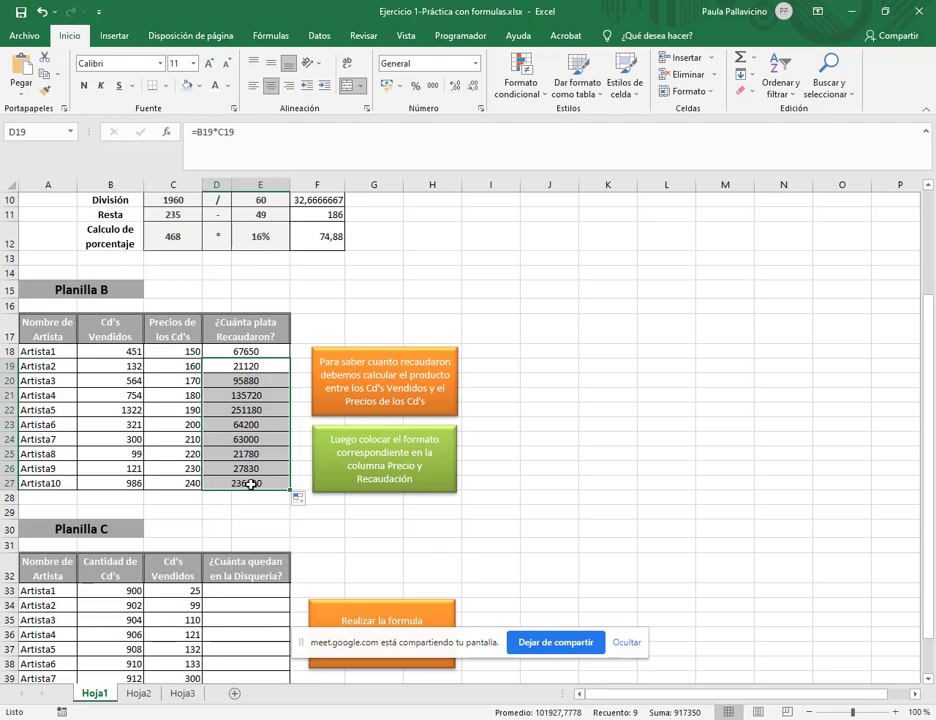
click(304, 425)
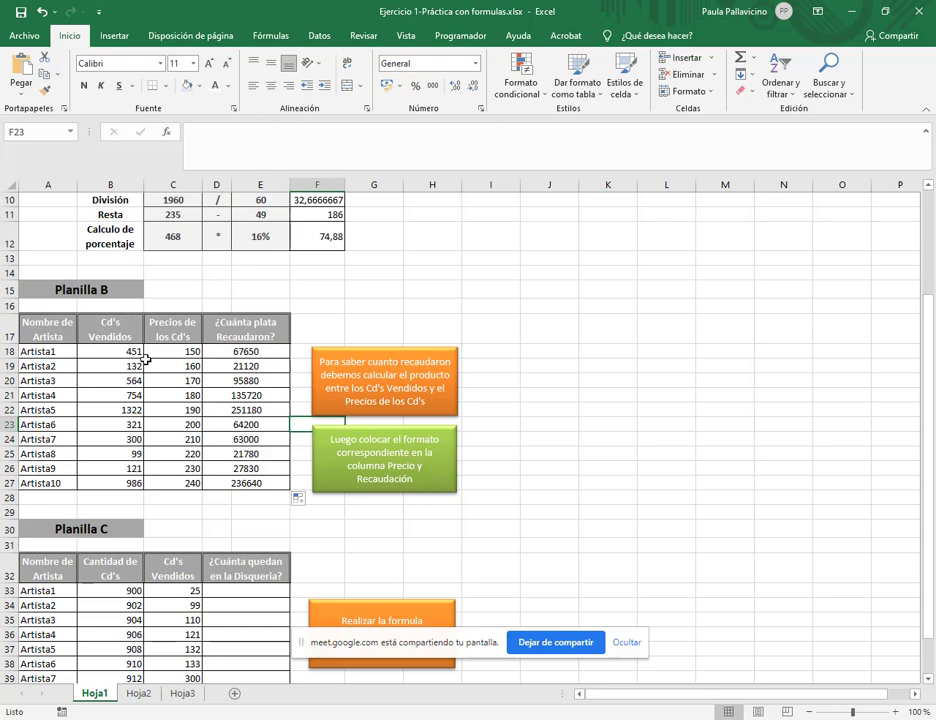
Step: Apply the $ Español (Argentina) accounting format to Planilla B's price and takings values, rows 18 to 27
drag(163, 348, 268, 481)
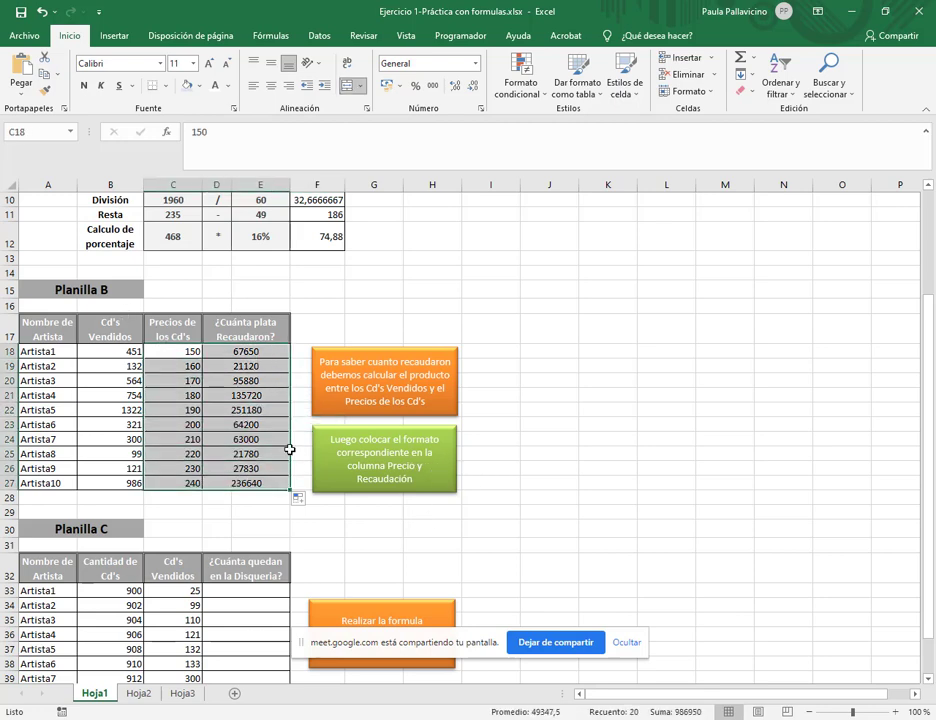
click(399, 86)
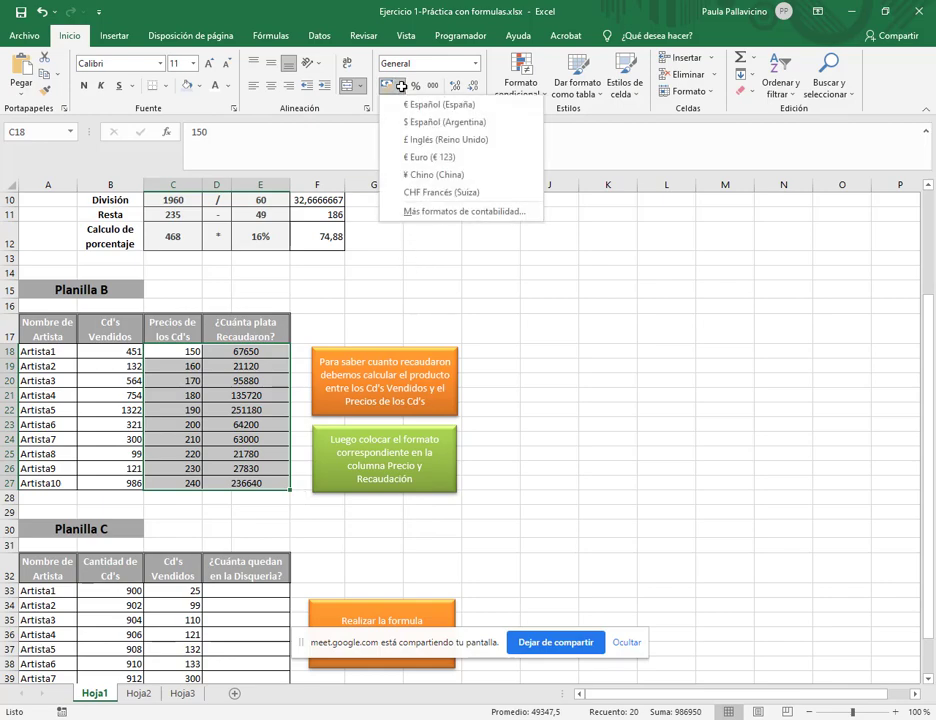
click(421, 124)
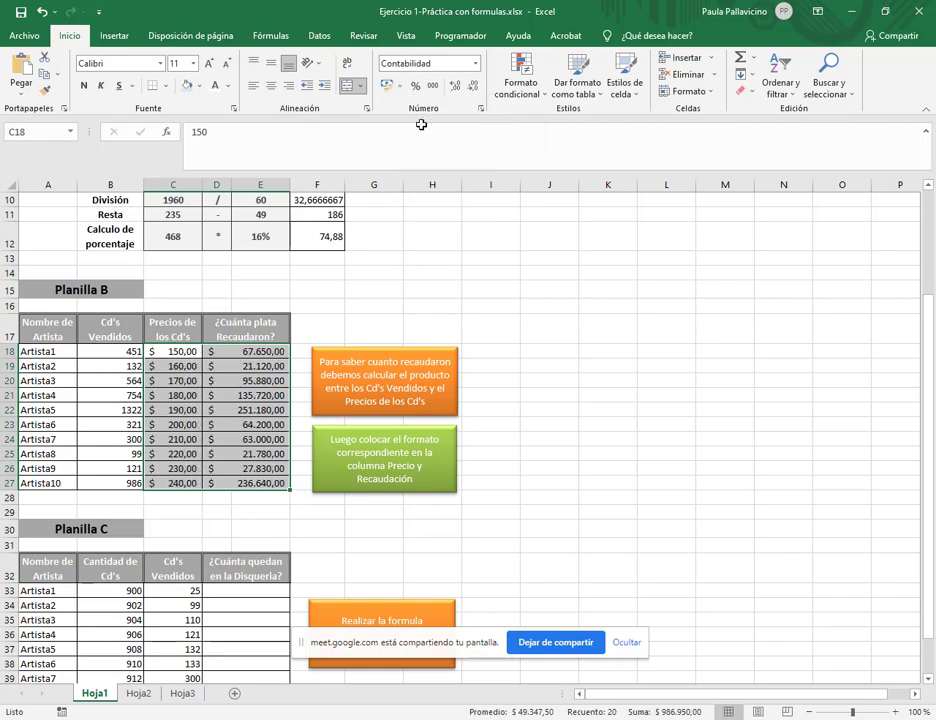
click(398, 327)
Step: Calculate Artista1's remaining CDs in D33 of Planilla C by subtracting Cd's Vendidos from Cantidad de Cd's, =B33-C33
scroll(382, 368, down, 3)
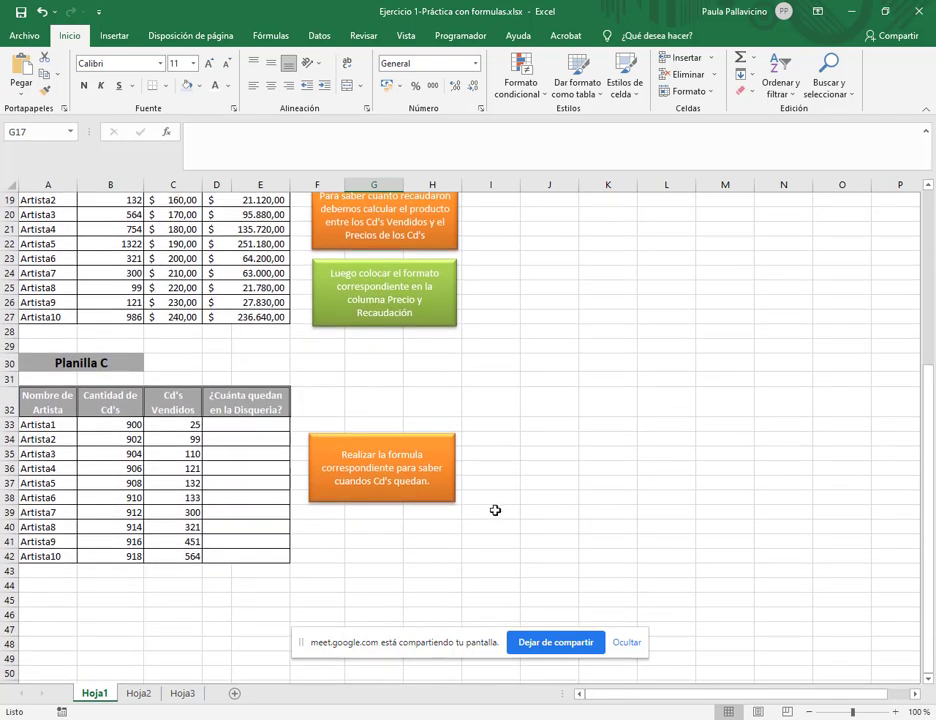
click(249, 427)
scroll(245, 300, up, 2)
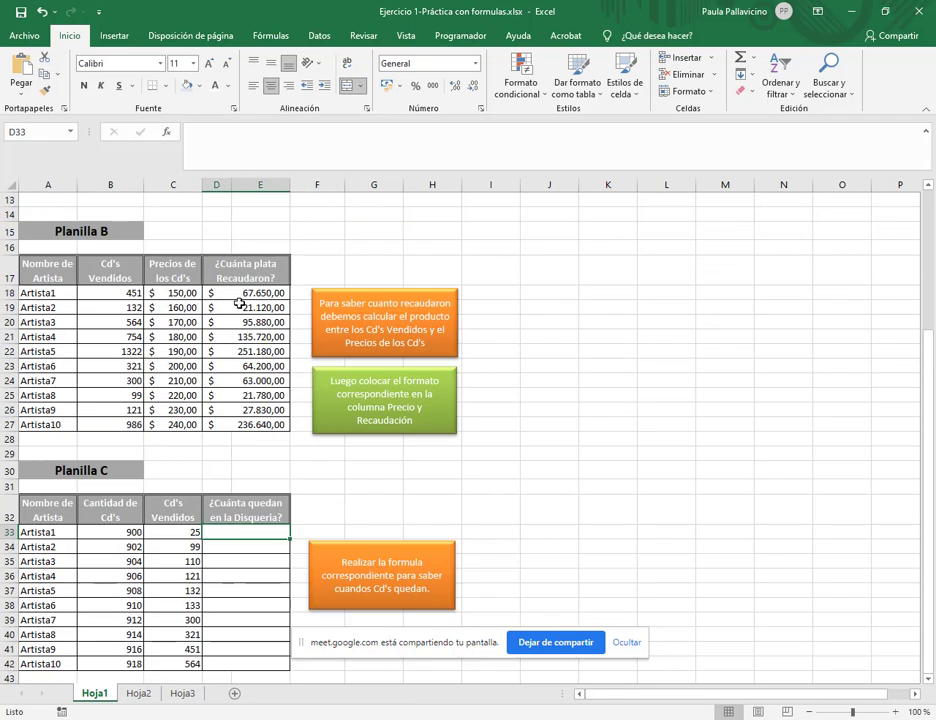
scroll(235, 370, down, 2)
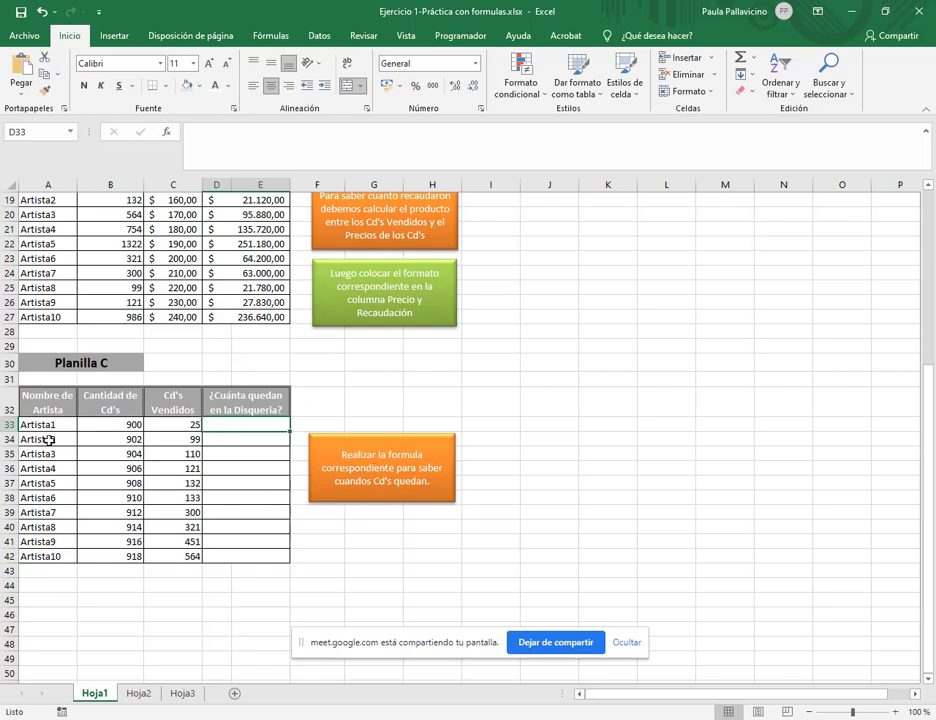
text(=)
click(104, 424)
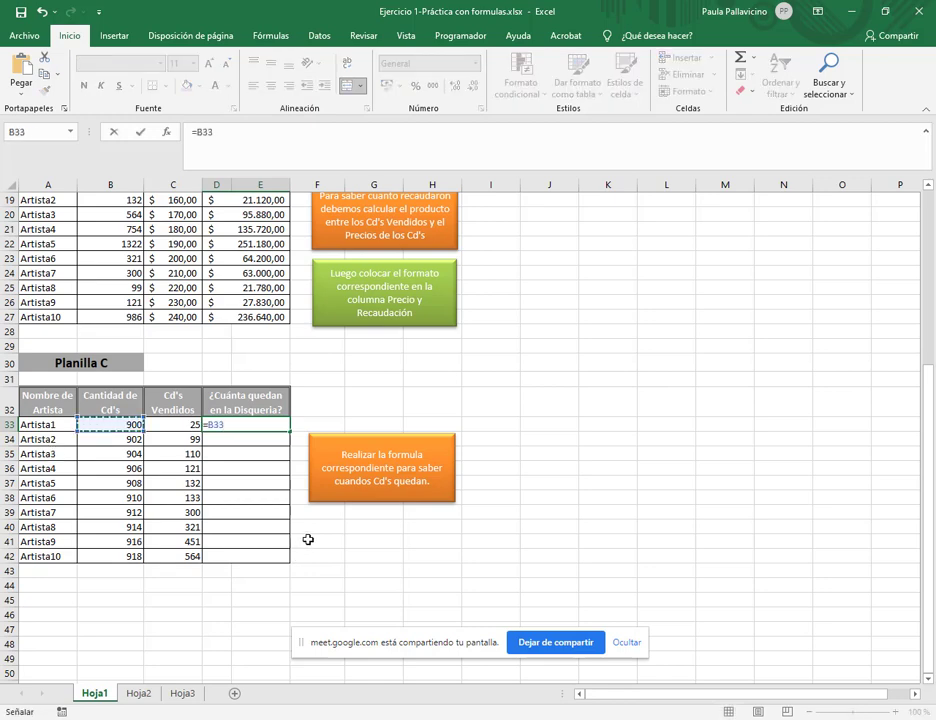
text(-)
click(182, 427)
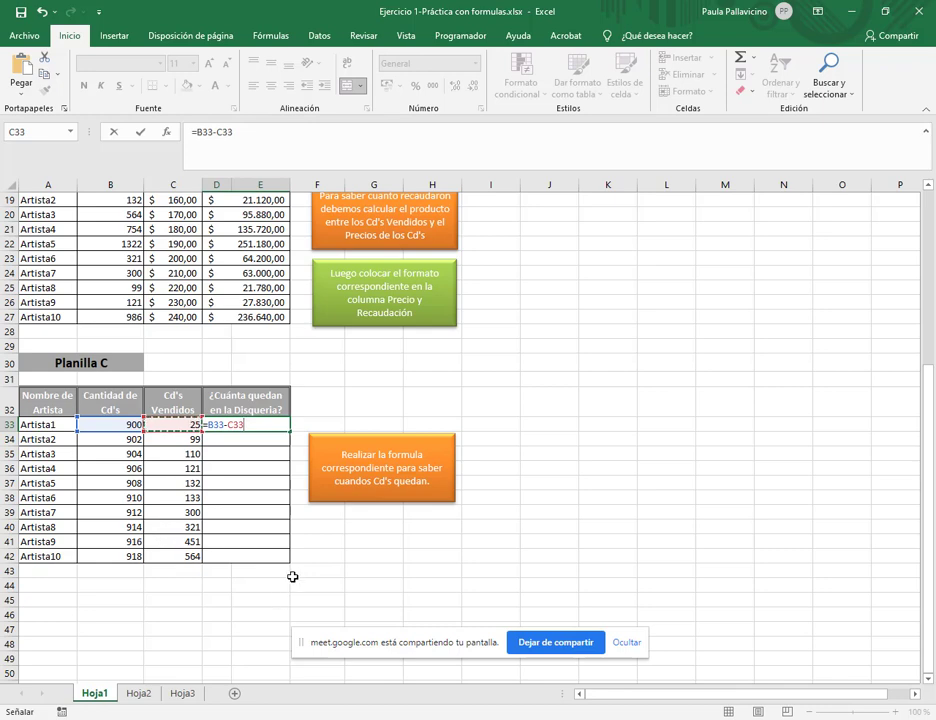
key(Return)
Step: Fill the D33 remaining-CDs formula down through Artista10 in row 42 of Planilla C
click(227, 426)
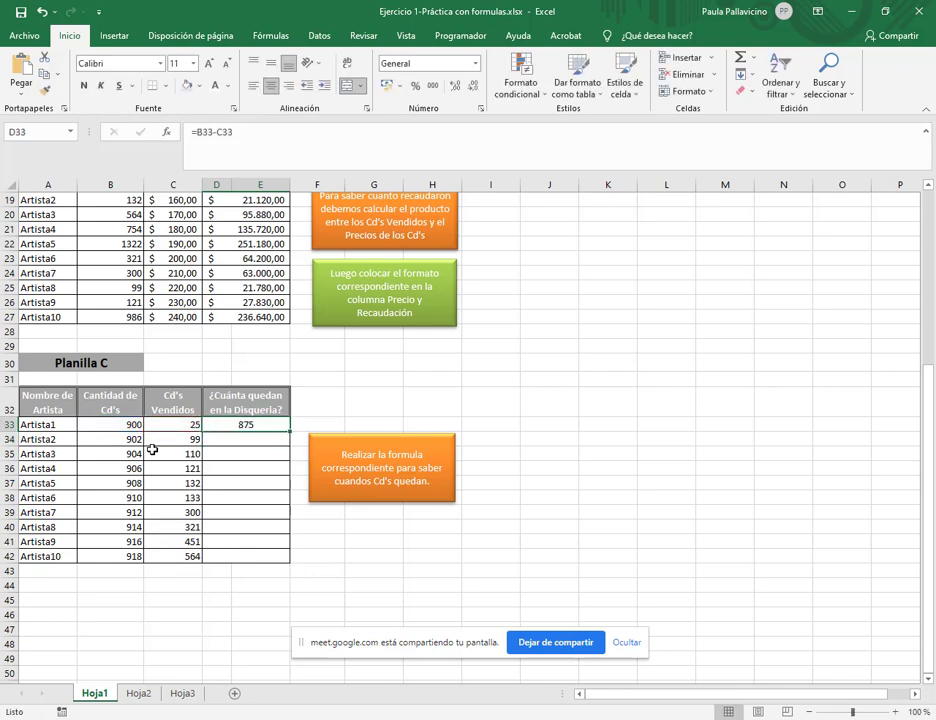
double_click(289, 430)
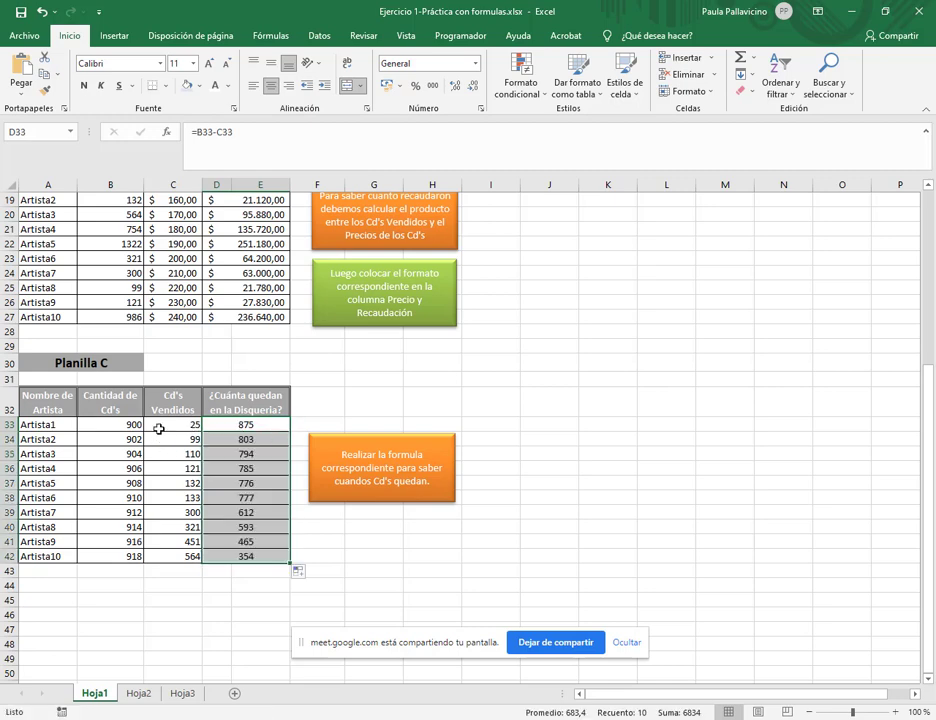
click(197, 424)
click(132, 424)
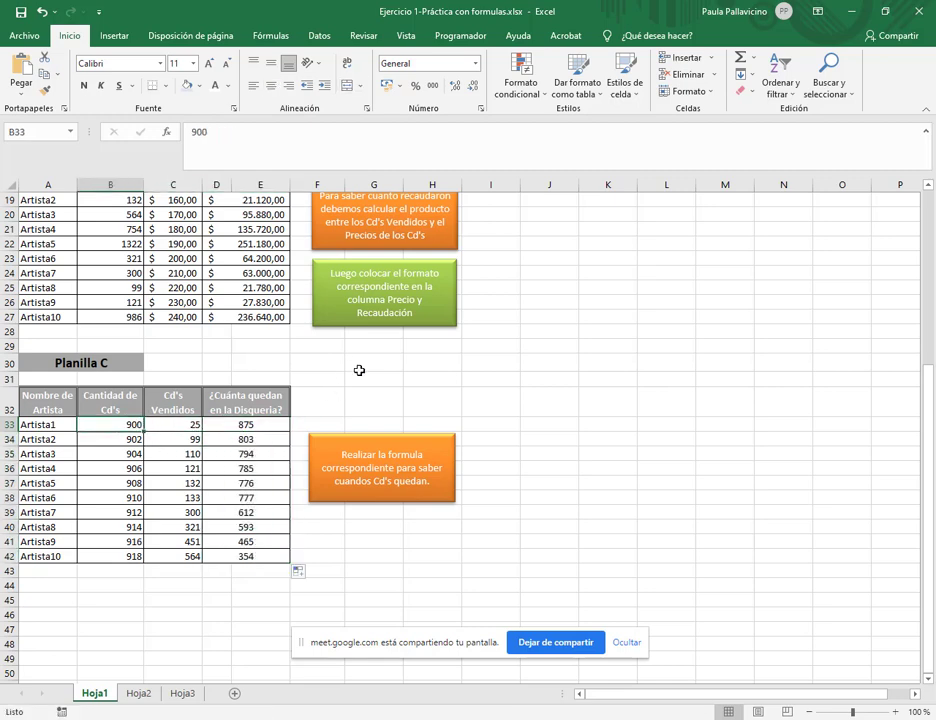
click(266, 431)
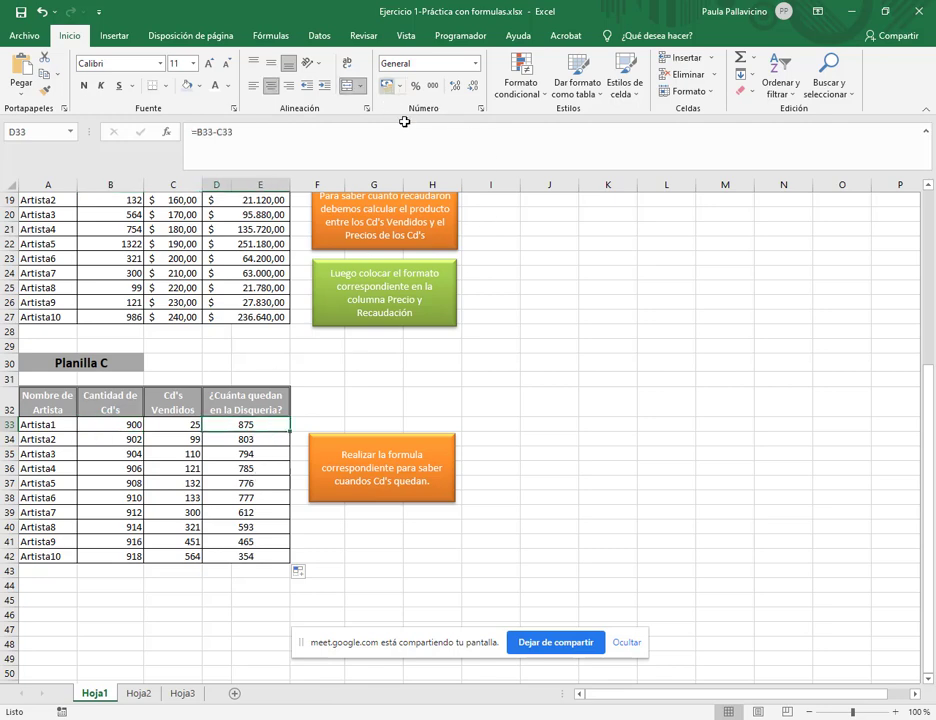
click(483, 404)
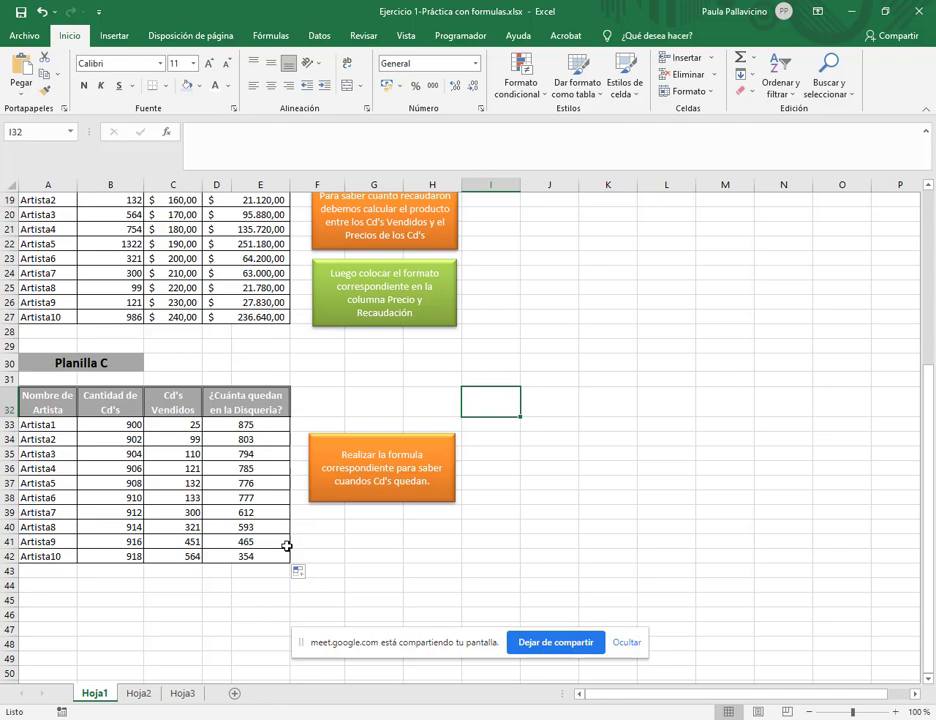
scroll(289, 540, up, 6)
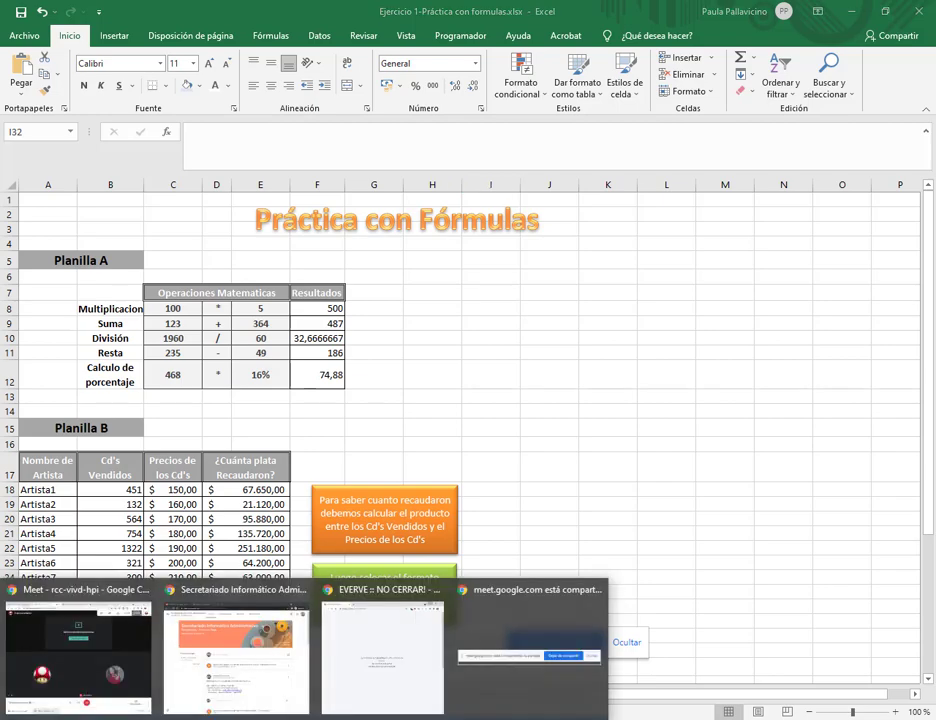
Step: Switch to Chrome, open Ejercicio 1 Extra Práctica con formulas.pdf and read the instructions for its LIBRERÍA ARCO IRIS table
click(83, 670)
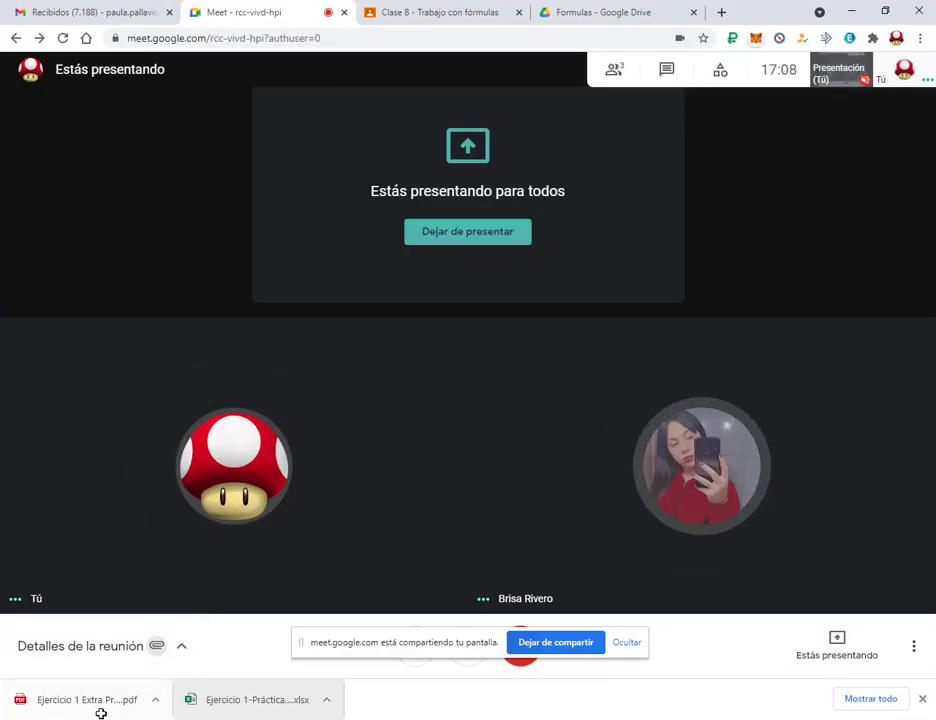
click(88, 699)
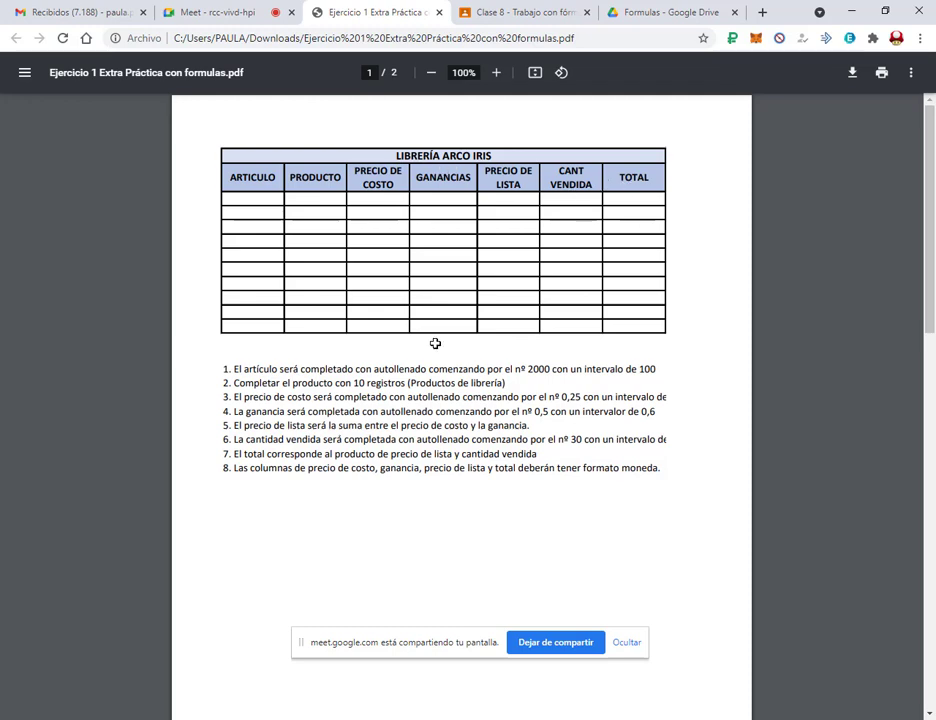
drag(245, 370, 524, 367)
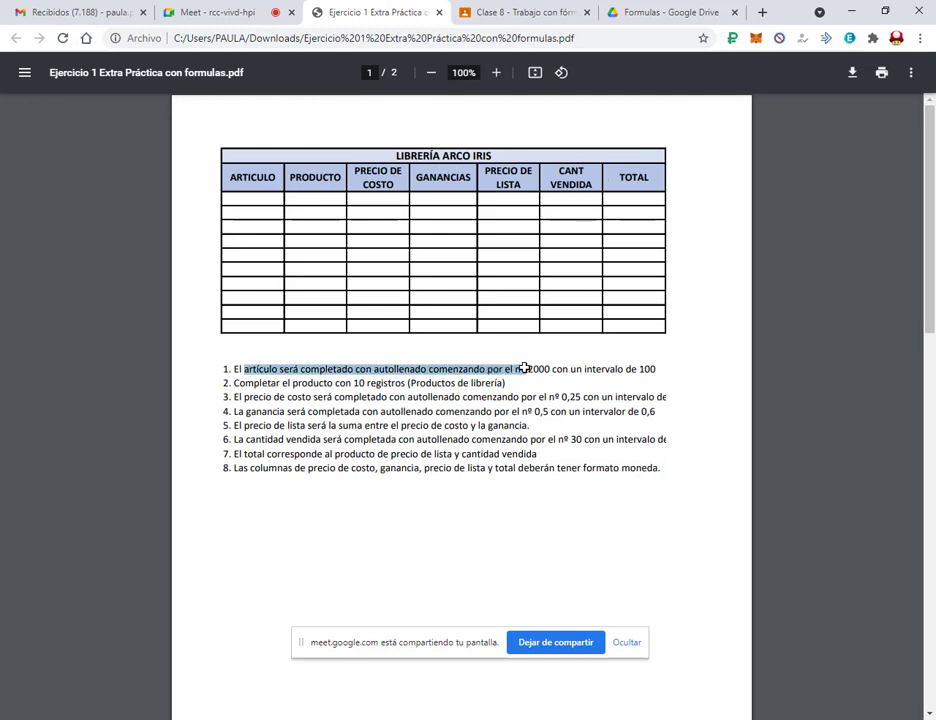
click(236, 381)
drag(243, 382, 515, 383)
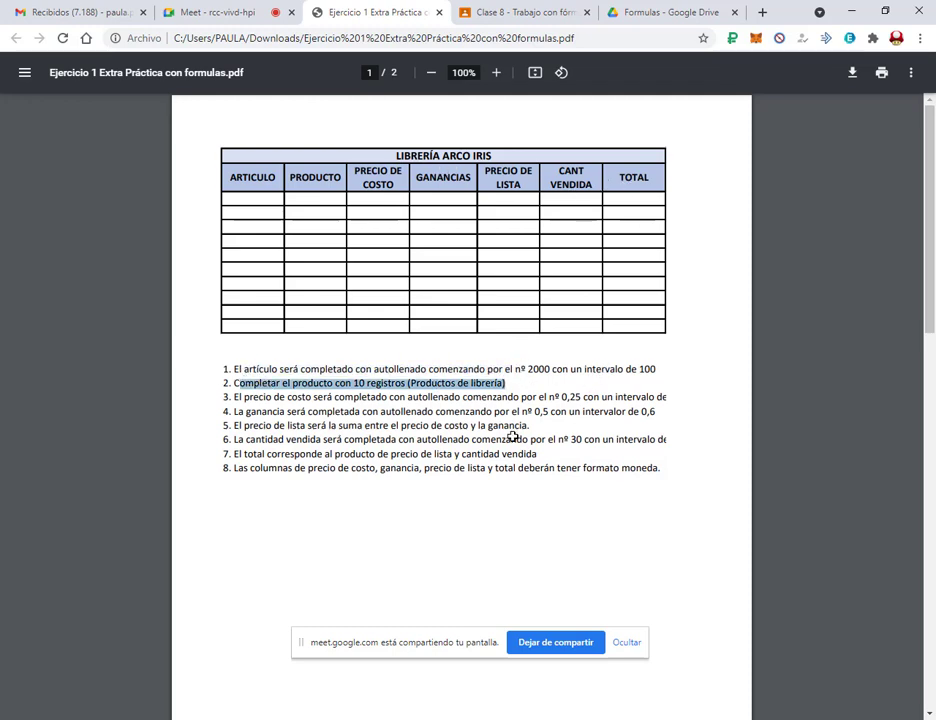
click(506, 430)
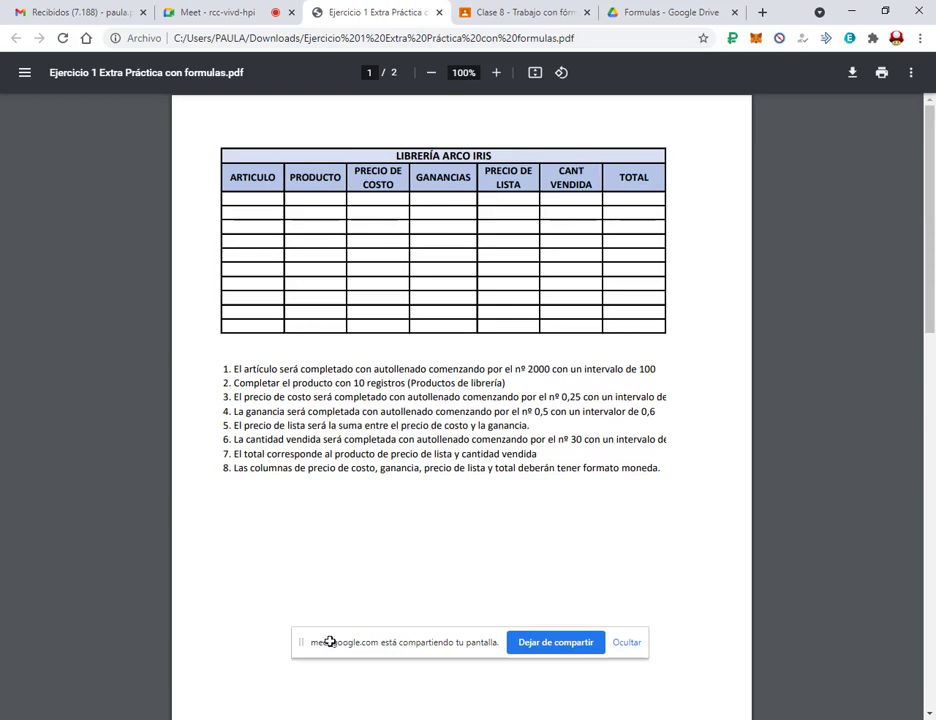
Step: Switch to the blank Excel workbook Libro1 and enter the table title LIBRERÍA ARCO IRIS in A1
key(alt+Tab)
text(LI)
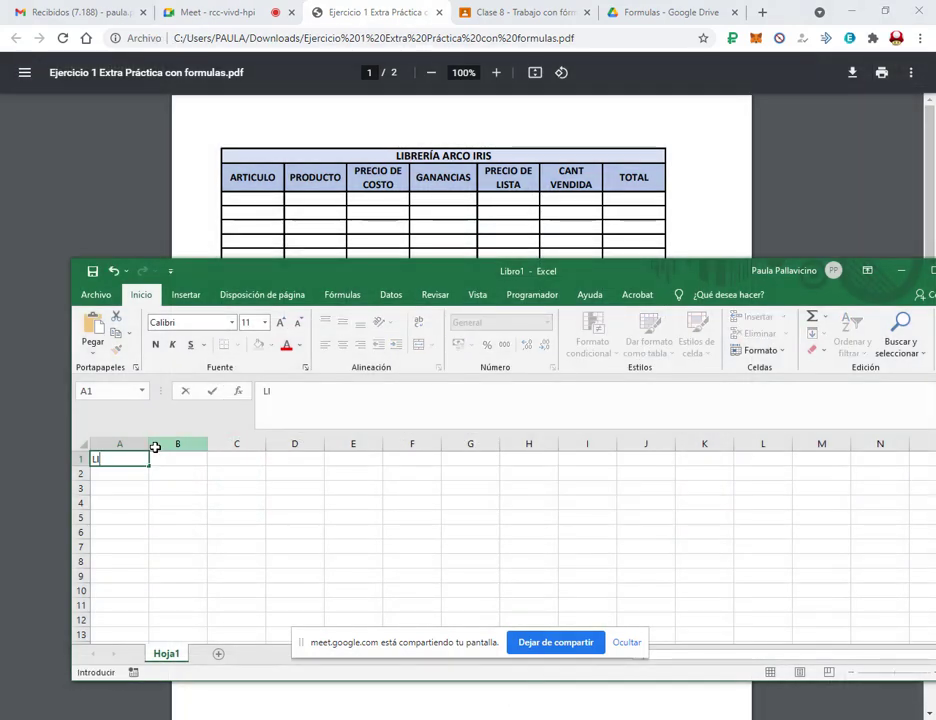
text(BRERÍA AR)
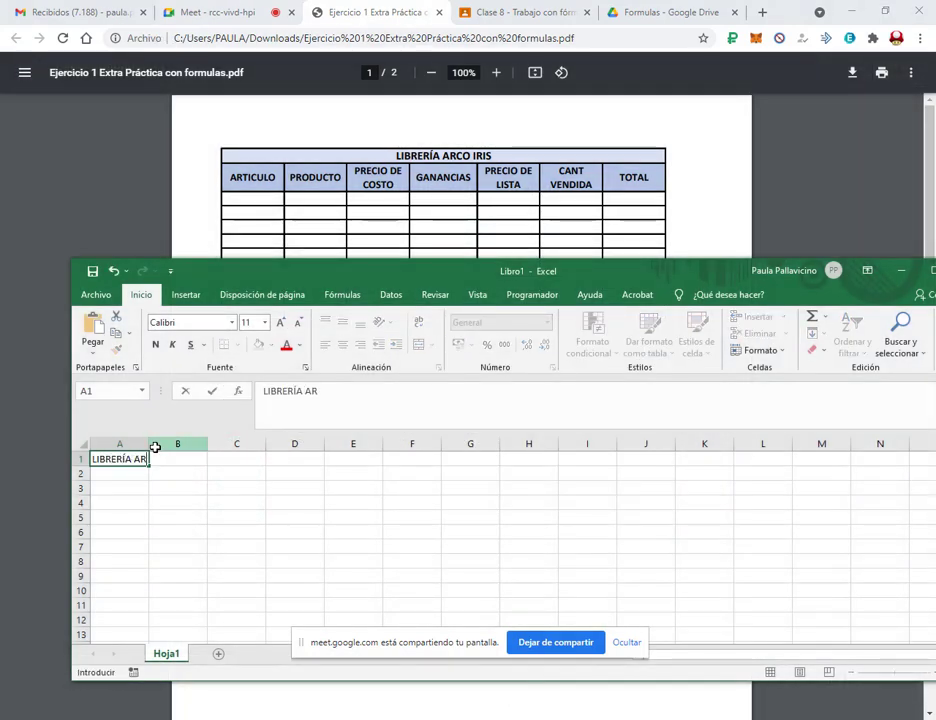
text(CO IRIS)
key(Return)
Step: Enter the column headers ARTICULO, PRODUCTO and PRECIO DE COSTO in A2 to C2
text(AR)
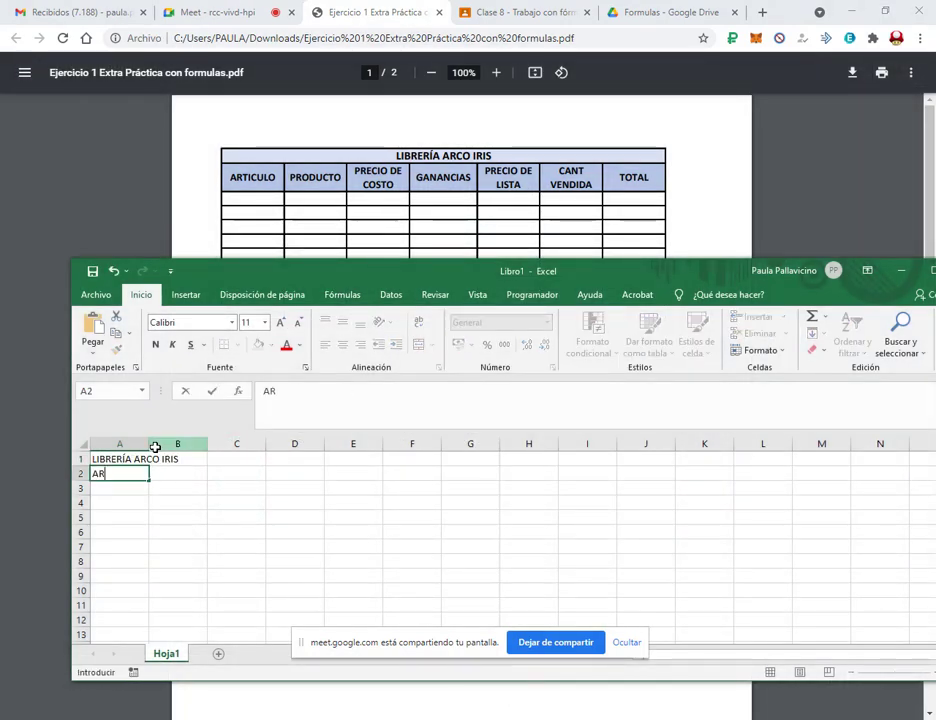
text(TICULO)
key(Tab)
text(PRODUCTO)
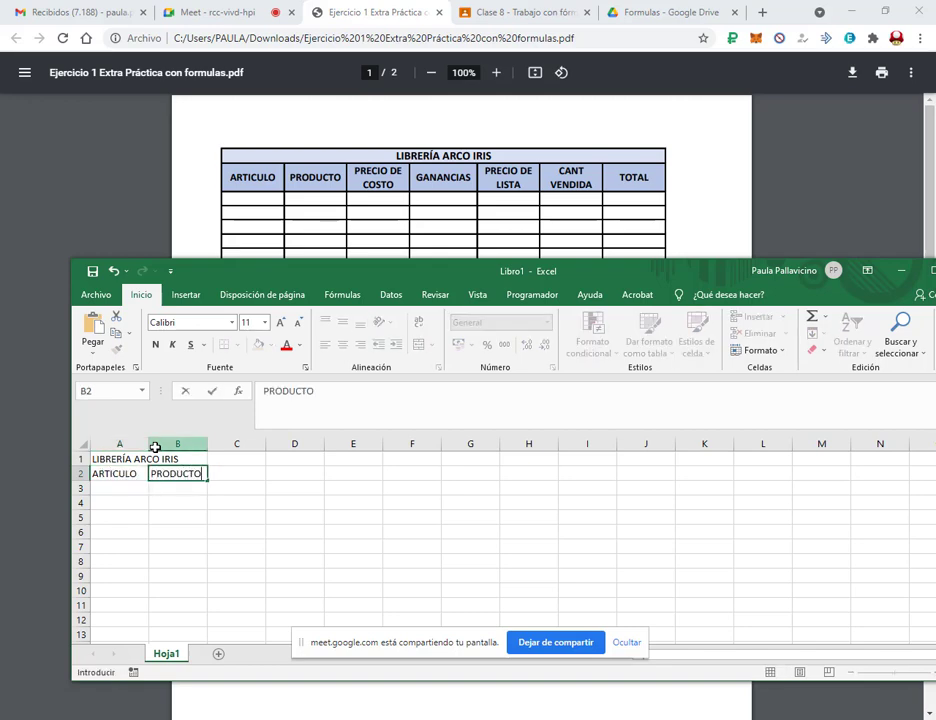
key(Tab)
text(PRECIO)
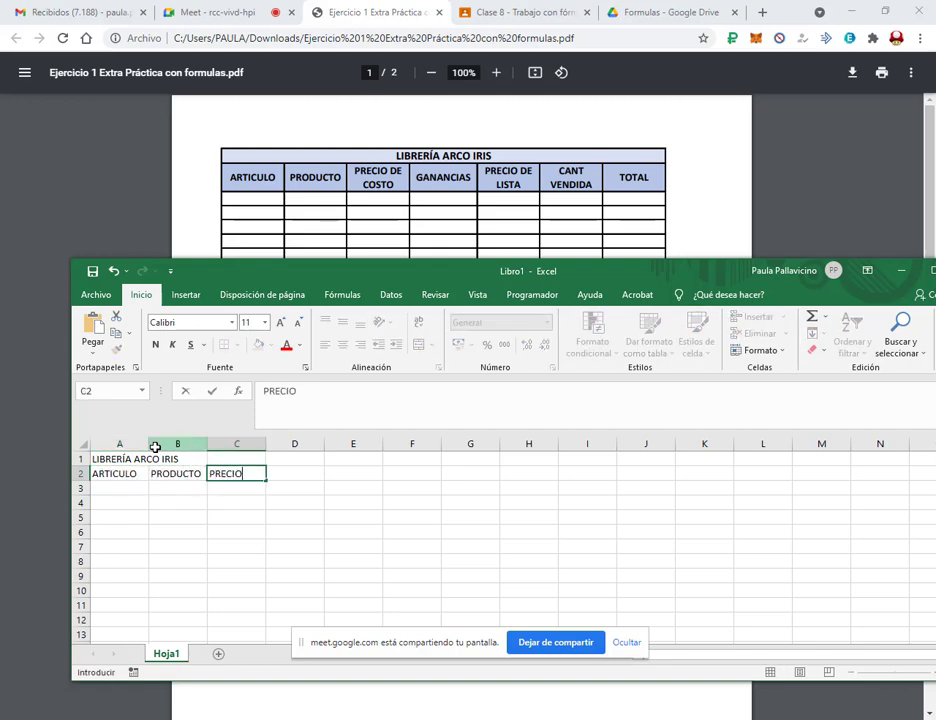
text( DE COSTO)
key(Tab)
Step: Enter the column headers GANANCIAS, PRECIO DE LISTA, CANT VENDIDA and TOTAL in D2 to G2
text(GAN)
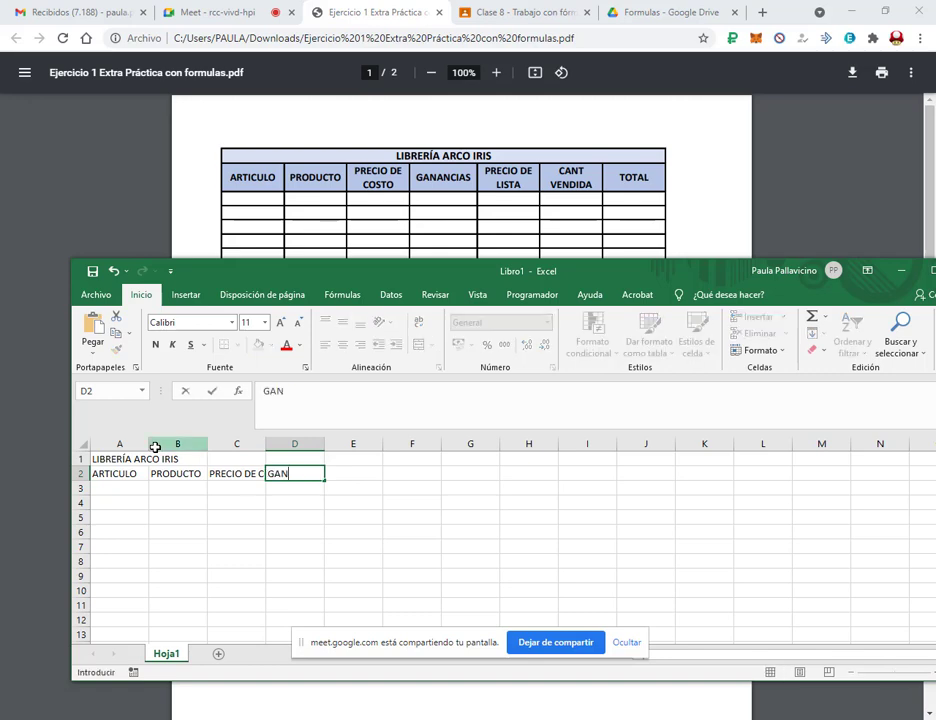
text(ANCIAS)
key(Tab)
text(PRE)
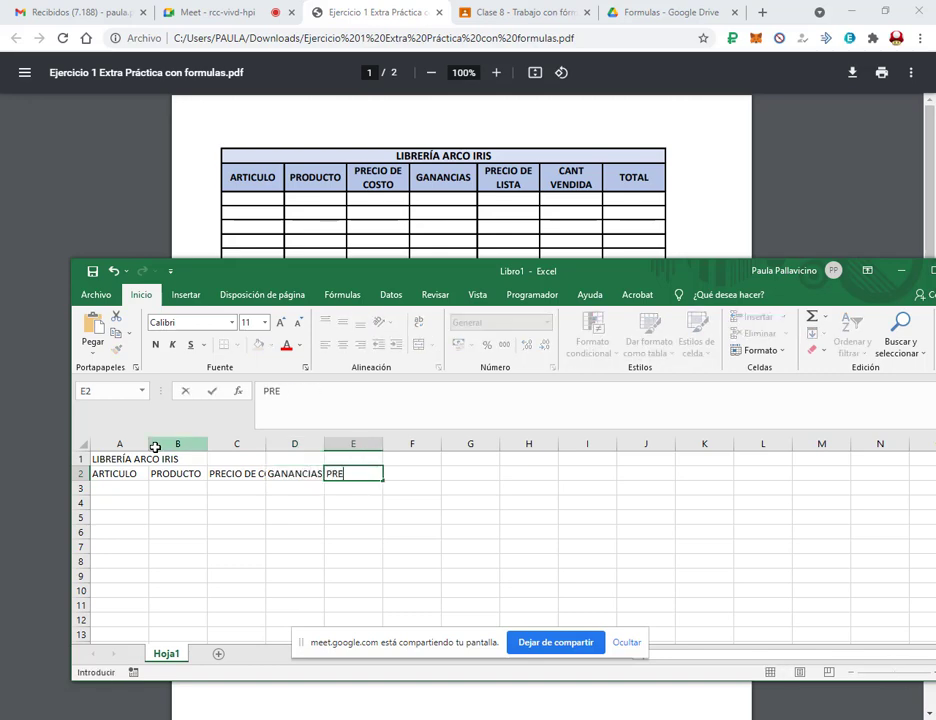
text(CIO DE LISTA)
key(Tab)
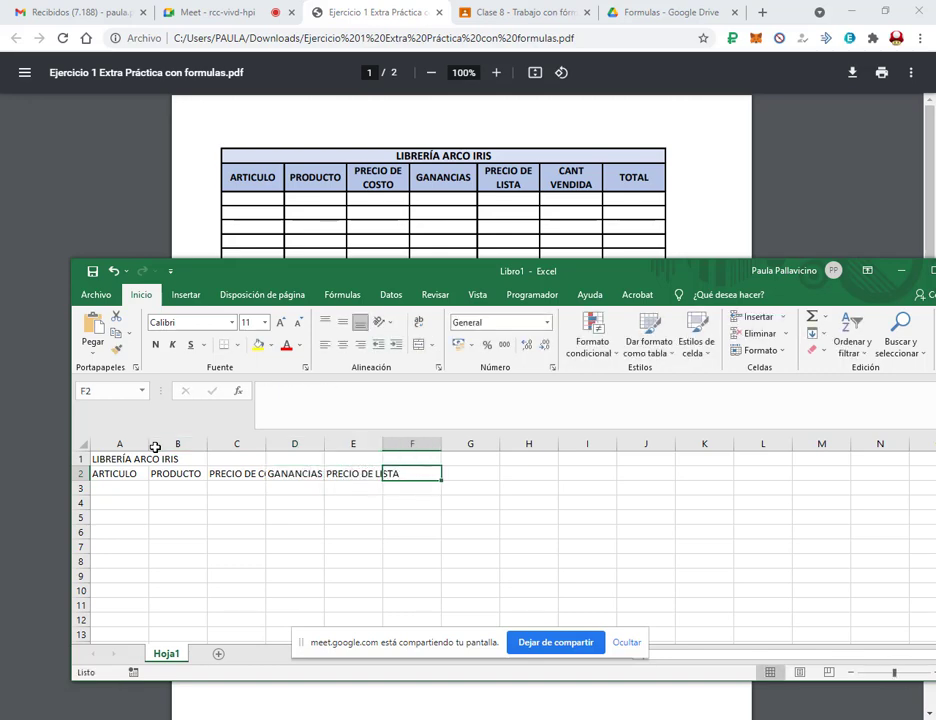
text(CANT VENDIDA)
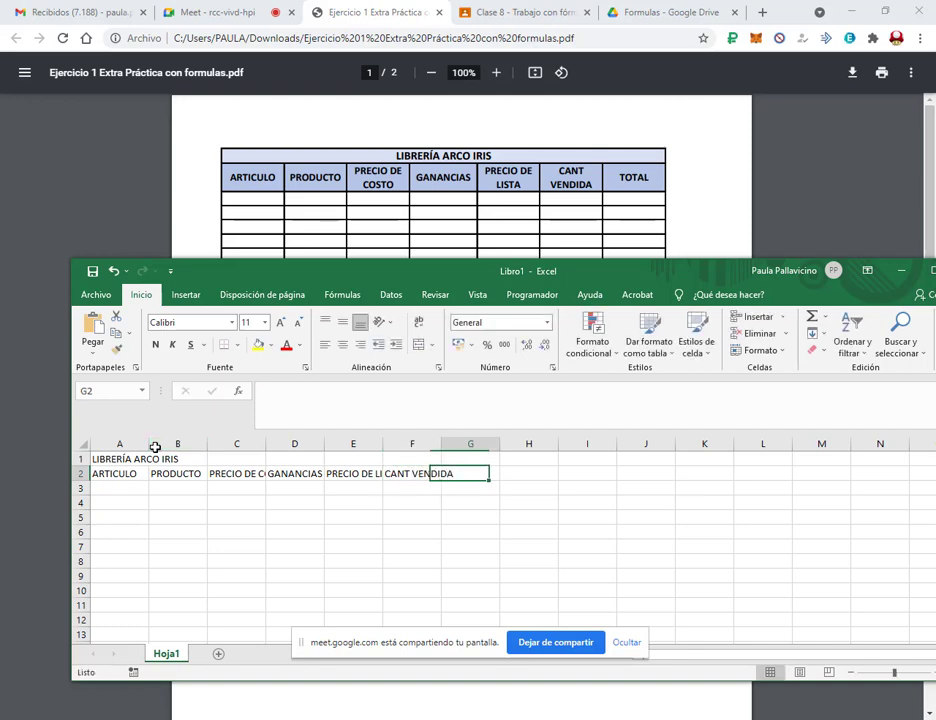
key(Tab)
text(TOTAL)
key(Return)
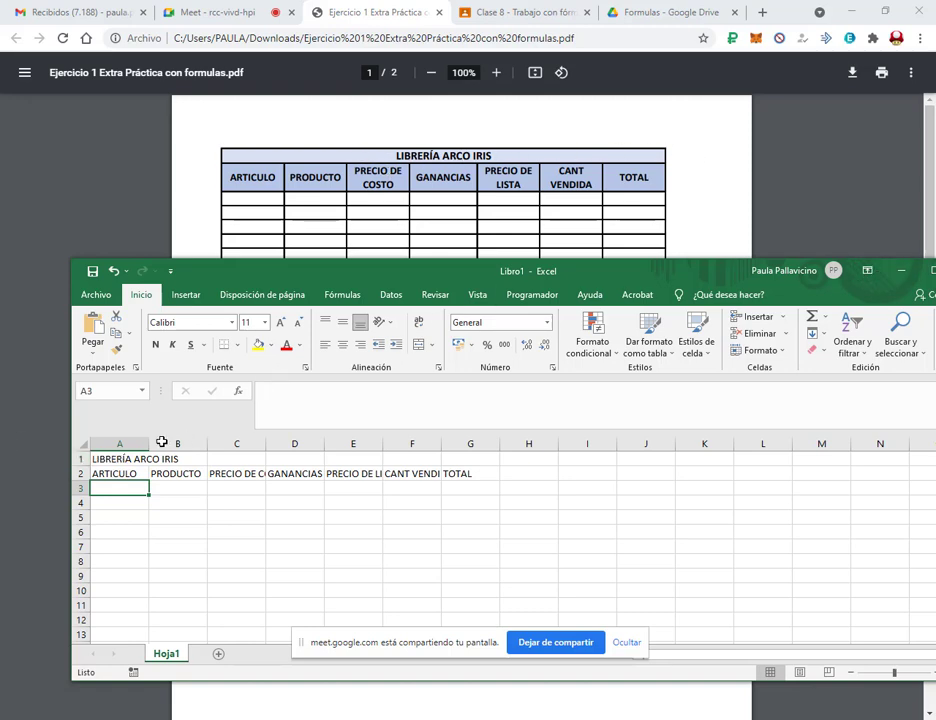
Step: Merge and center the LIBRERÍA ARCO IRIS title across A1:G1
drag(107, 461, 472, 456)
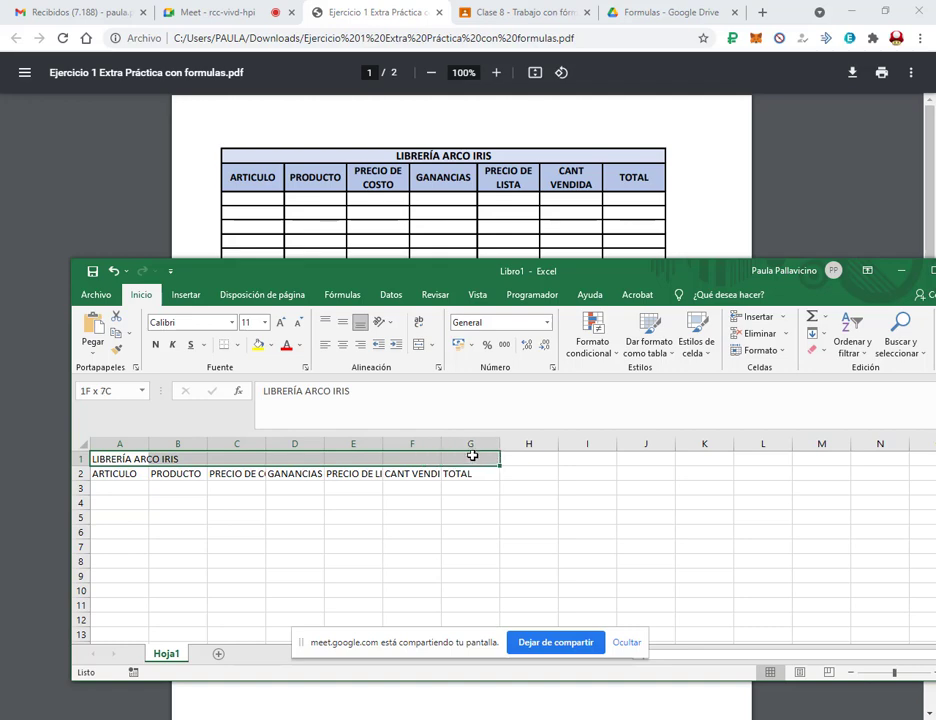
click(418, 344)
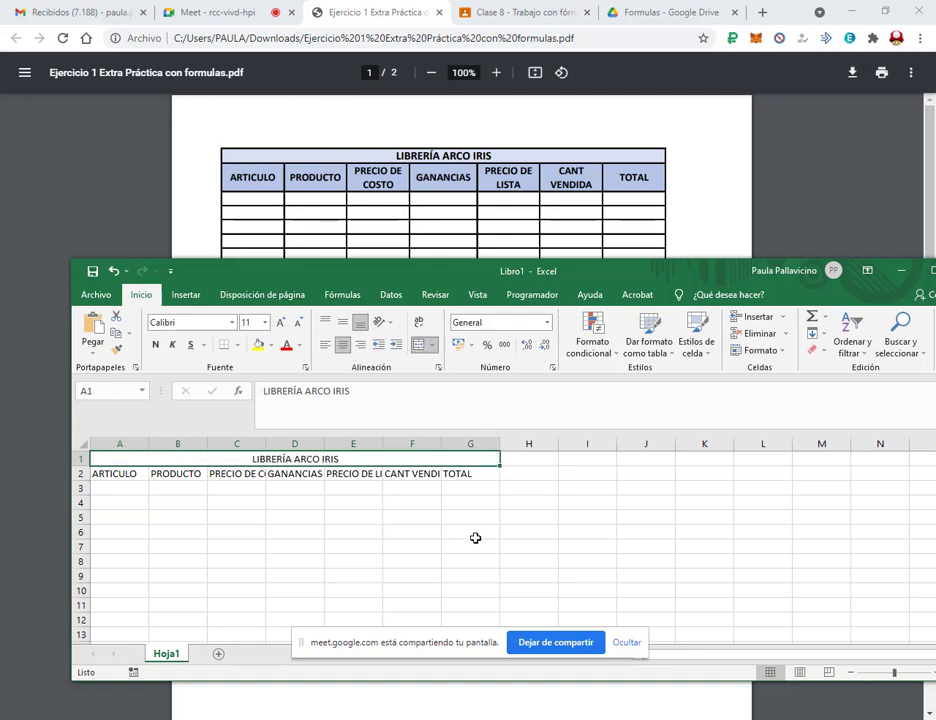
Step: Try merging and centering the header cells A2:G2 into one cell, and undo that merge
mouse_move(125, 474)
mouse_down()
mouse_move(473, 481)
mouse_move(112, 476)
mouse_up()
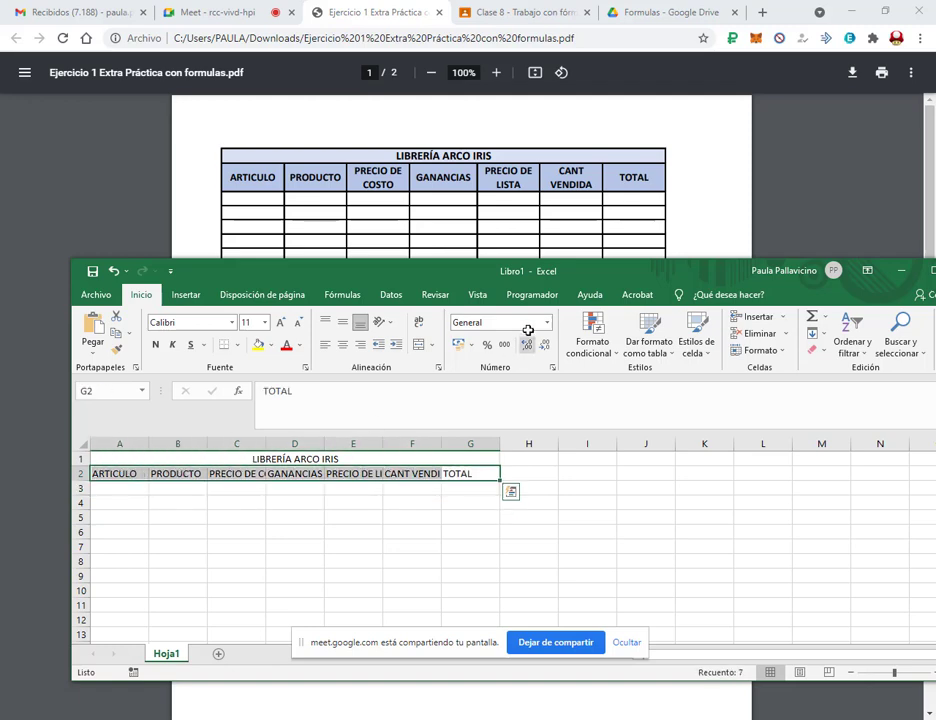
click(419, 343)
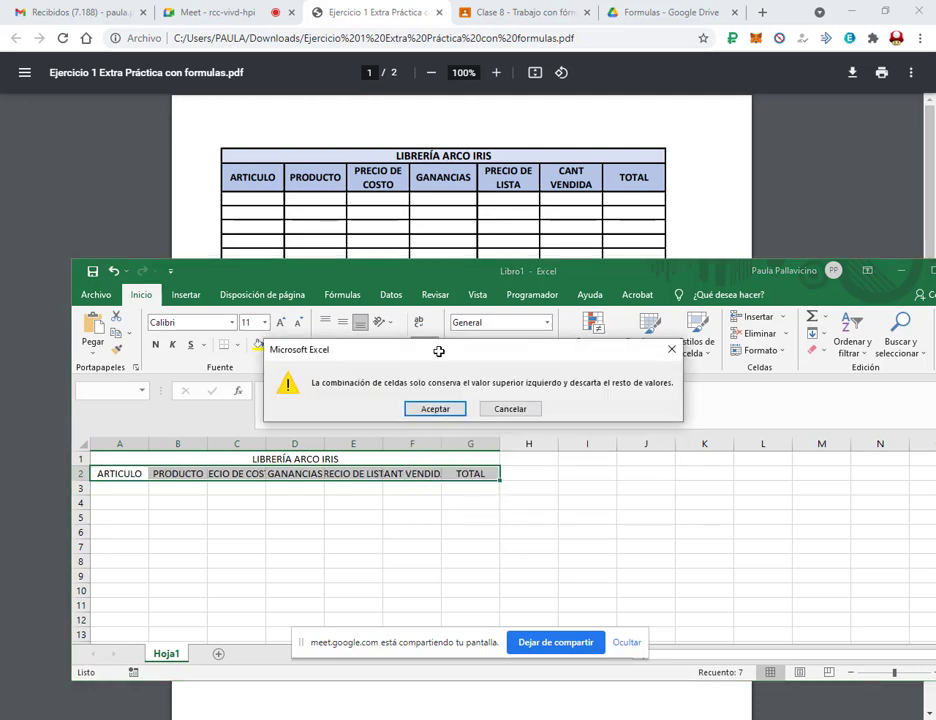
mouse_move(439, 351)
mouse_down()
mouse_move(428, 343)
mouse_move(440, 337)
mouse_up()
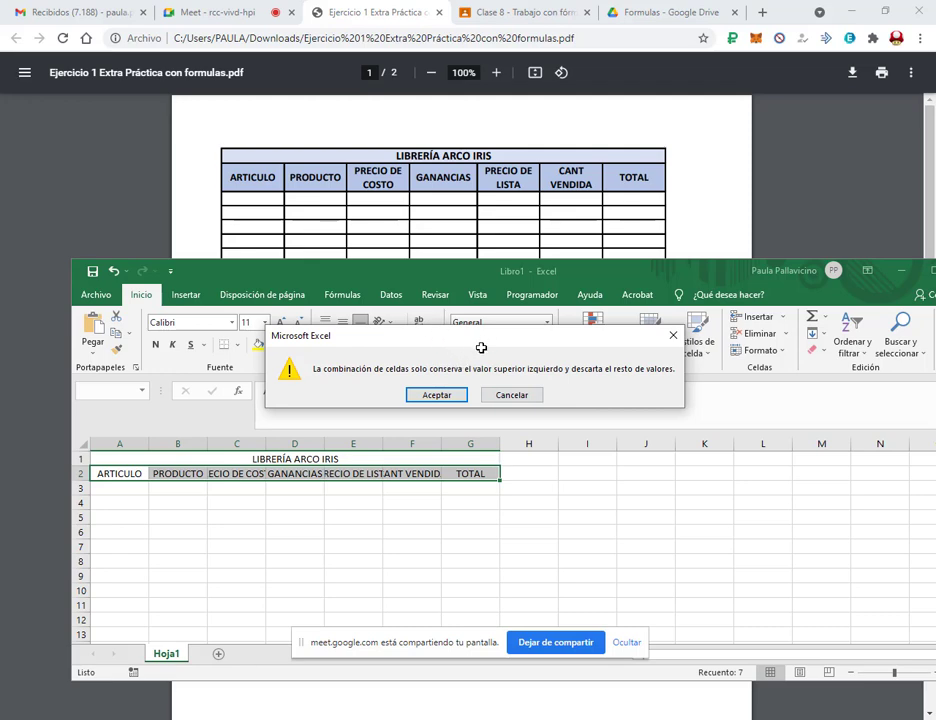
click(455, 394)
drag(292, 547, 350, 546)
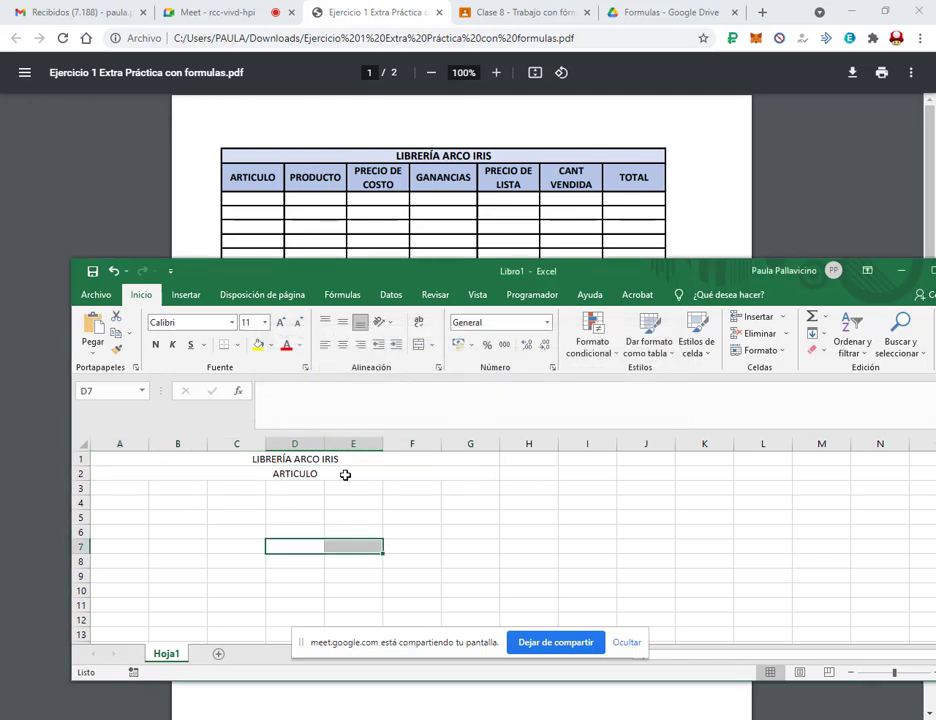
click(309, 474)
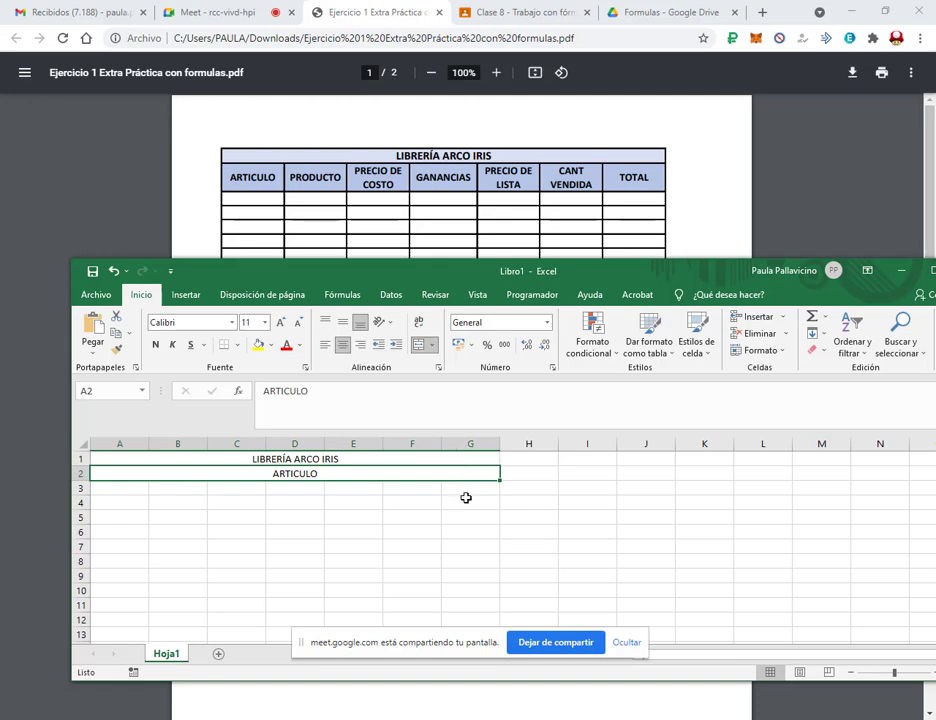
click(113, 271)
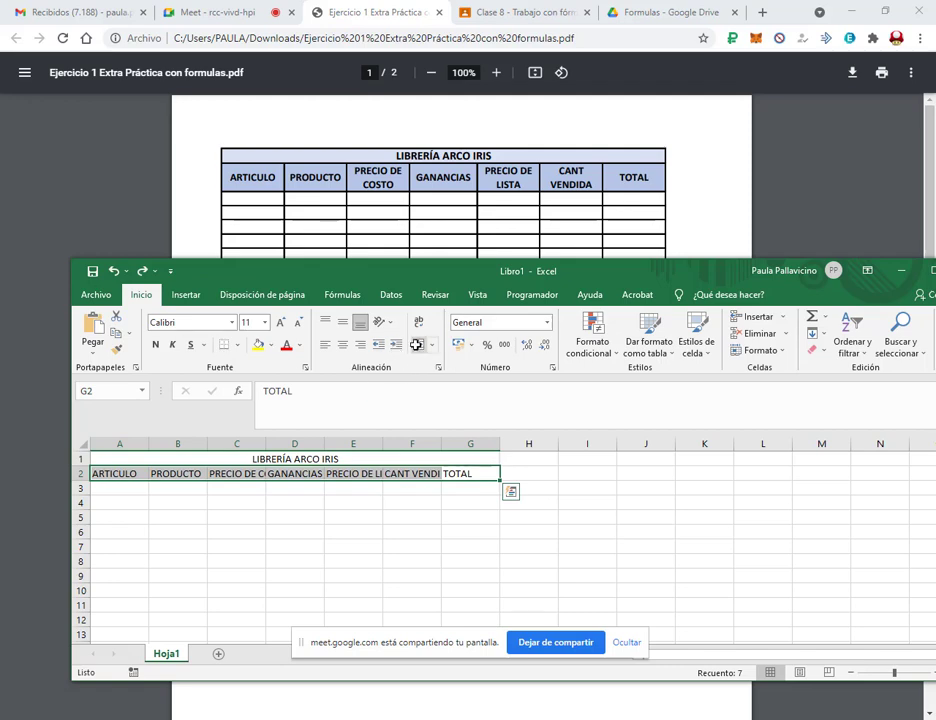
click(360, 517)
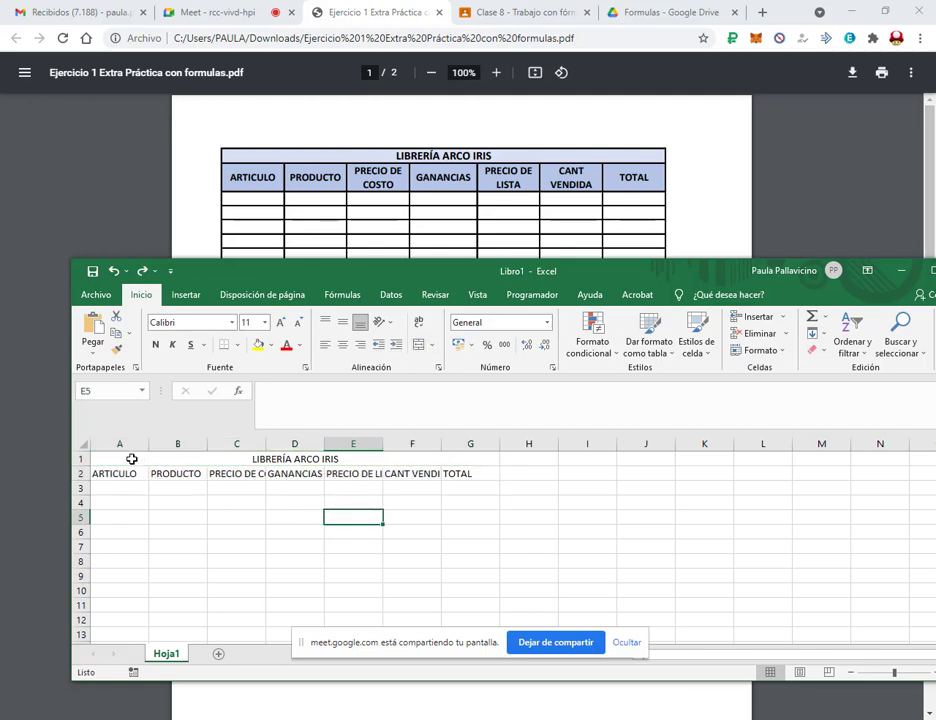
Step: Wrap the text of the column headers in A2:G2 and center them horizontally and vertically
click(130, 473)
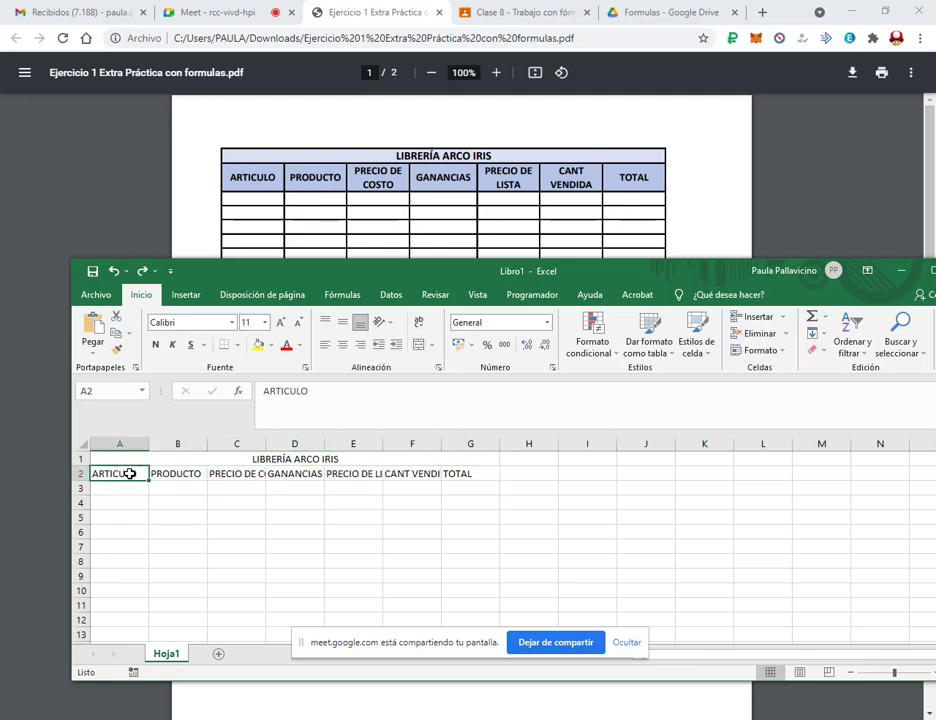
drag(139, 473, 251, 474)
drag(131, 467, 155, 472)
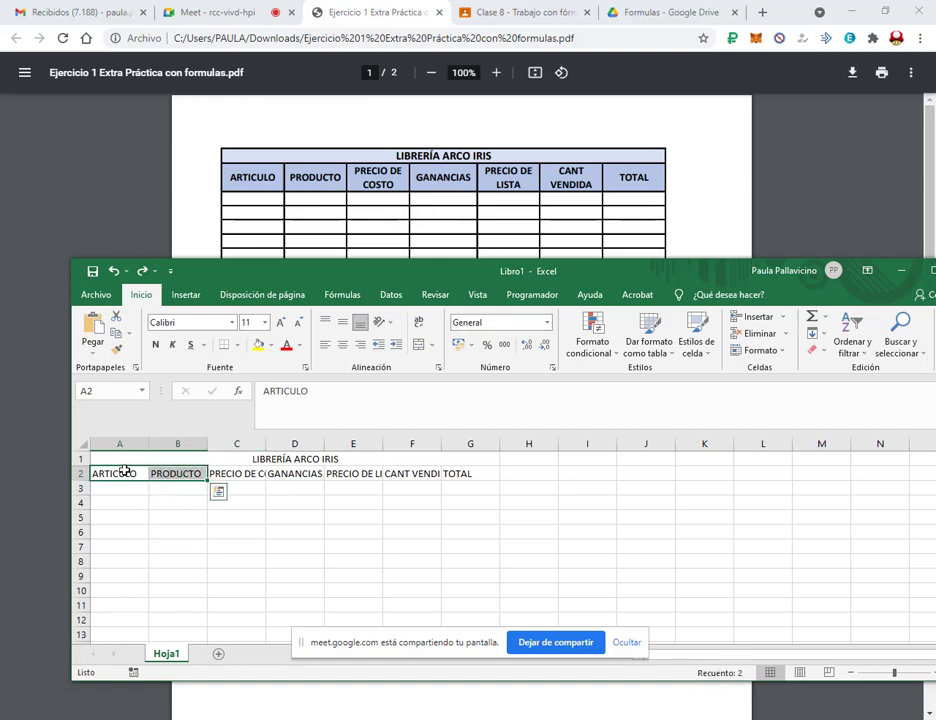
click(412, 517)
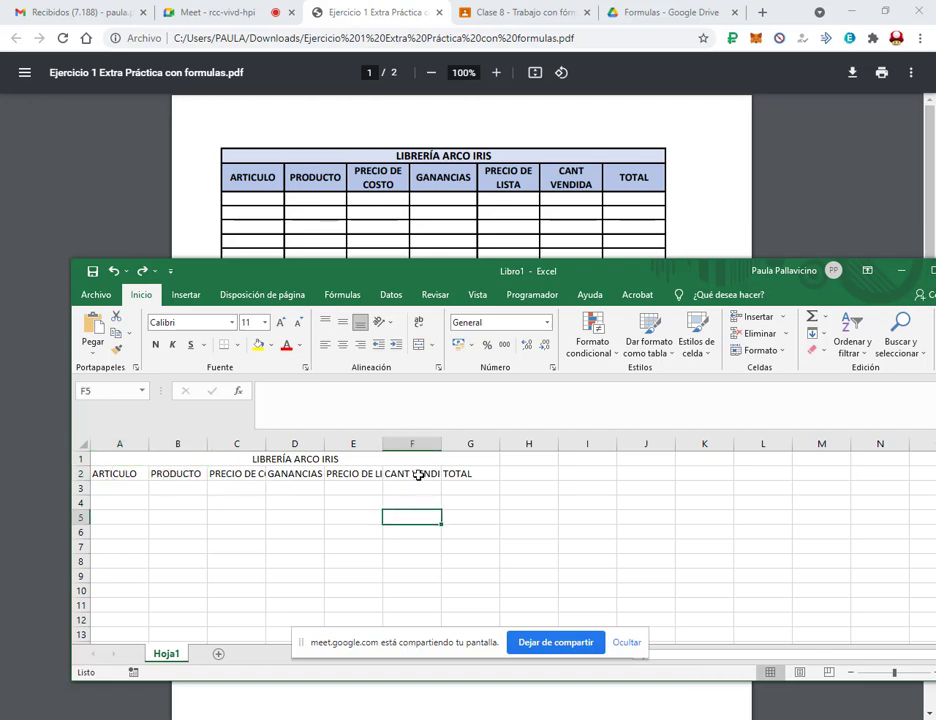
drag(123, 475, 472, 476)
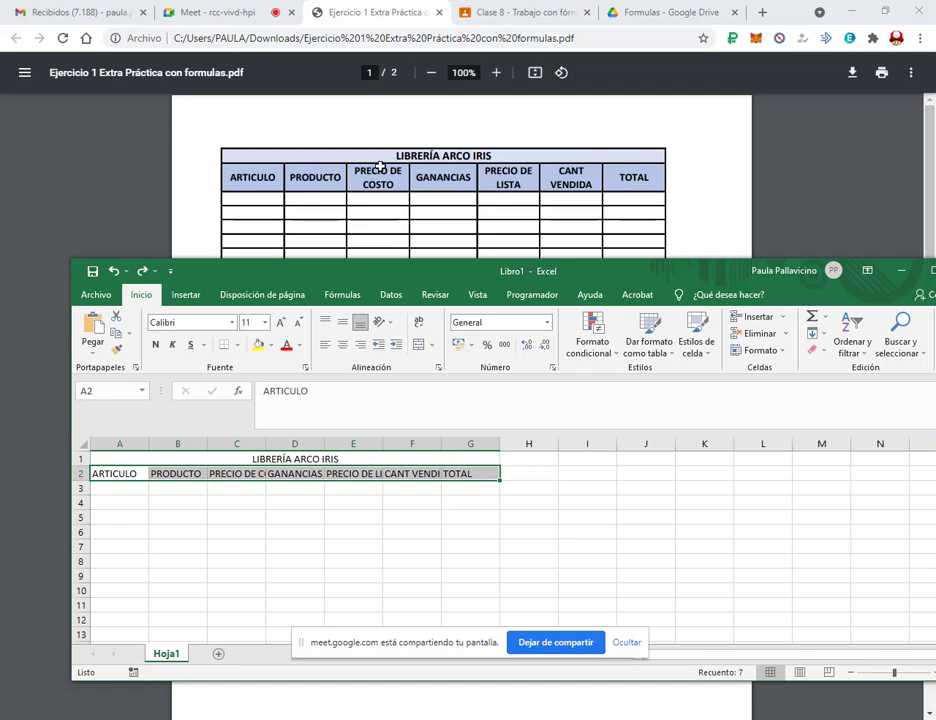
click(421, 321)
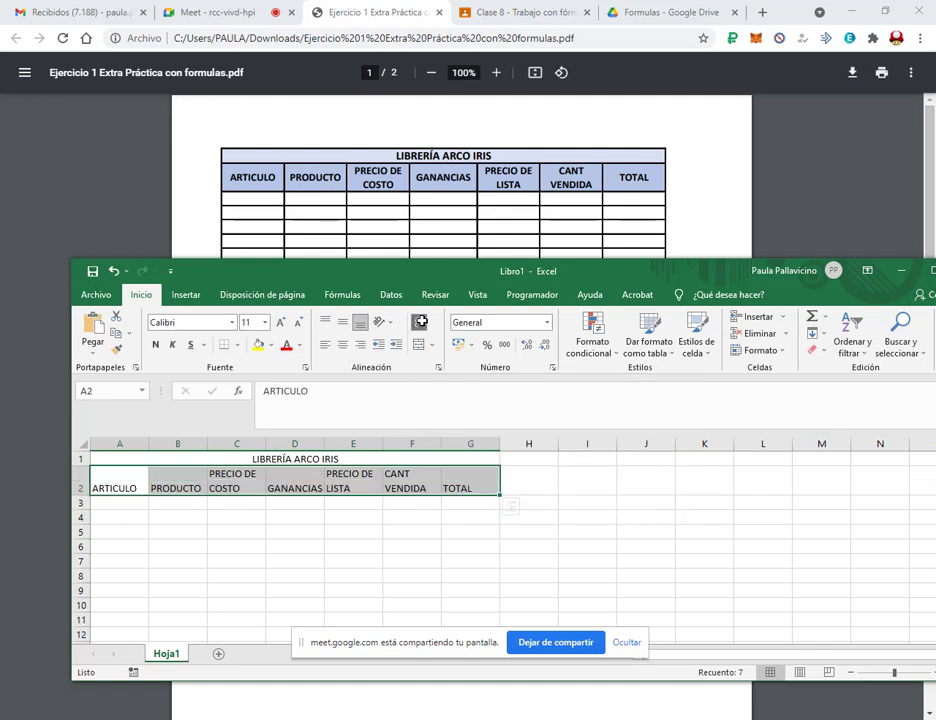
click(343, 345)
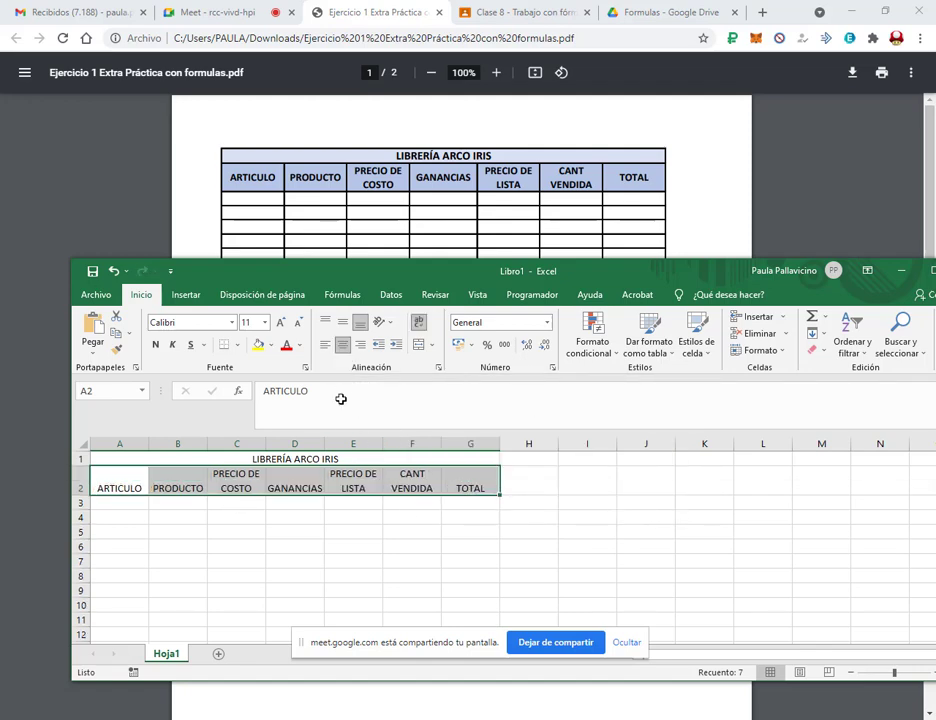
click(347, 321)
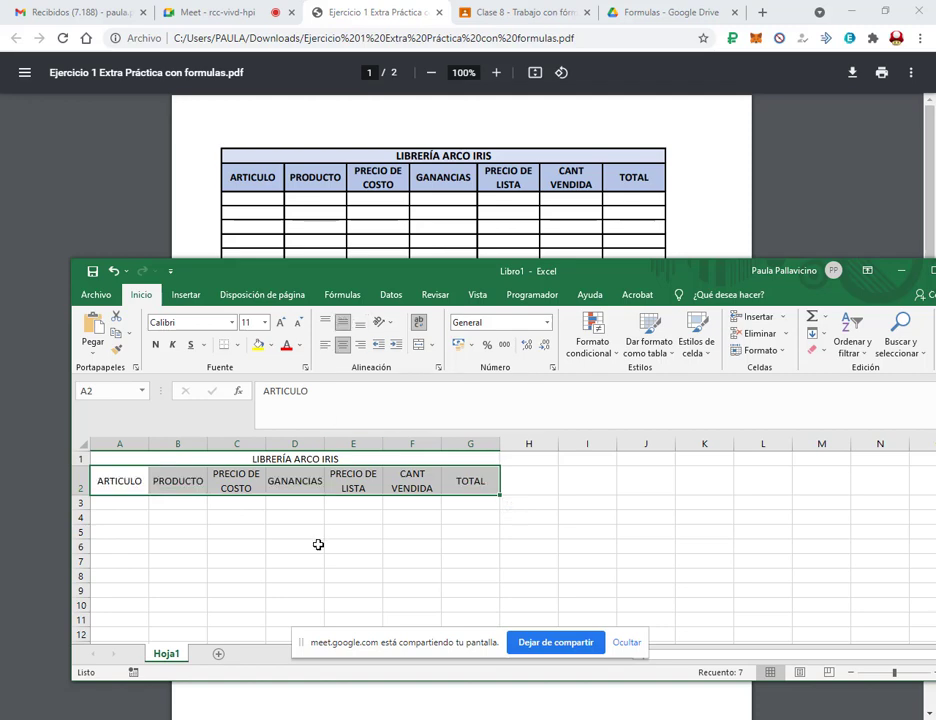
click(446, 545)
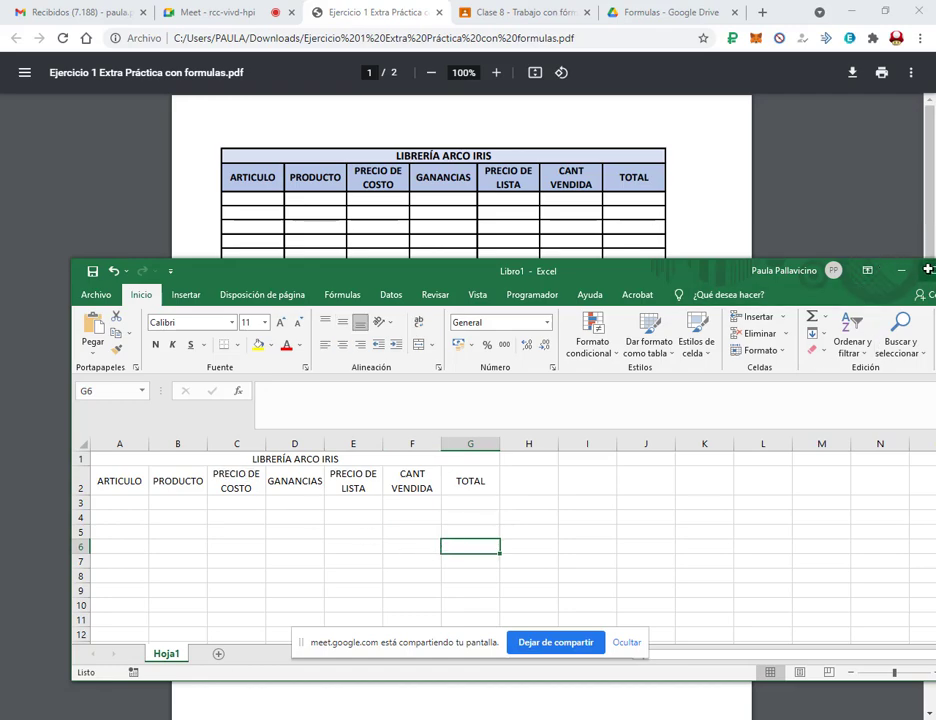
Step: Maximize the workbook window and apply all borders to the table range A1:G12
double_click(883, 274)
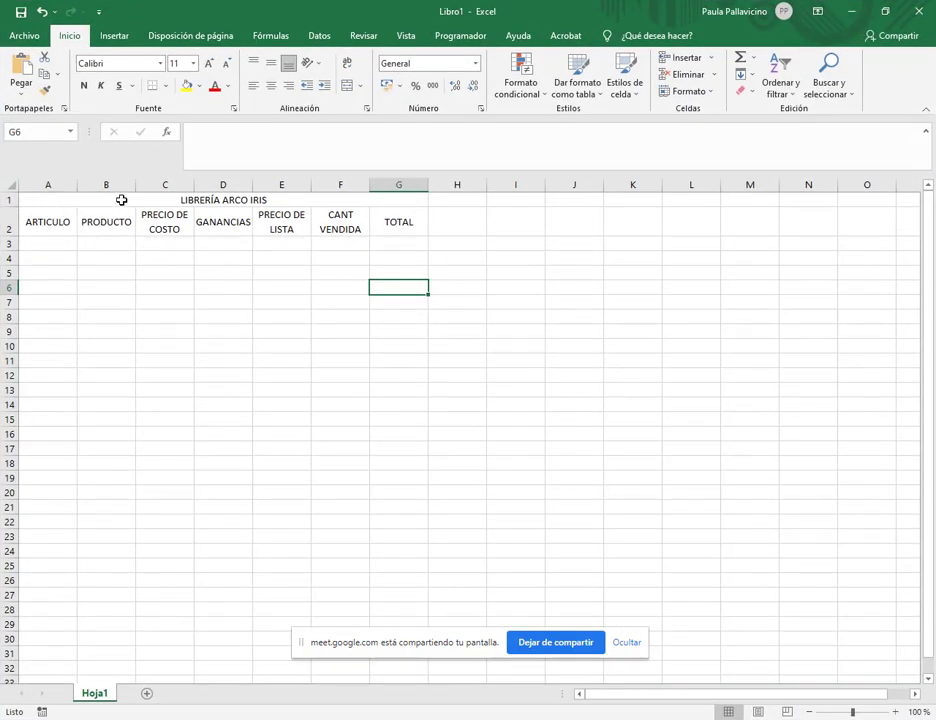
click(126, 201)
drag(126, 201, 239, 378)
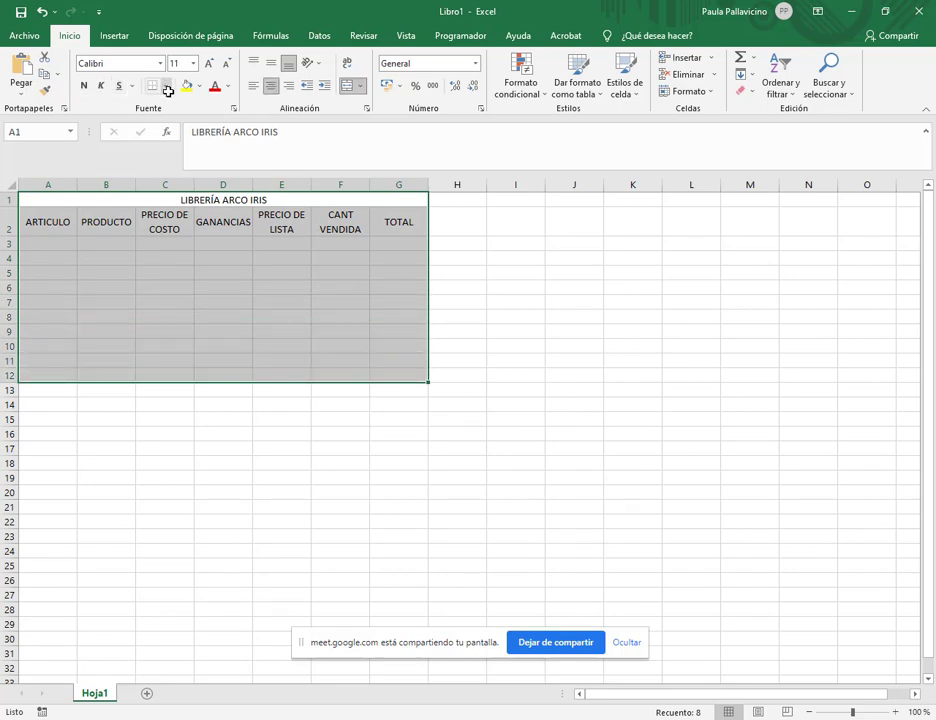
click(165, 86)
click(152, 211)
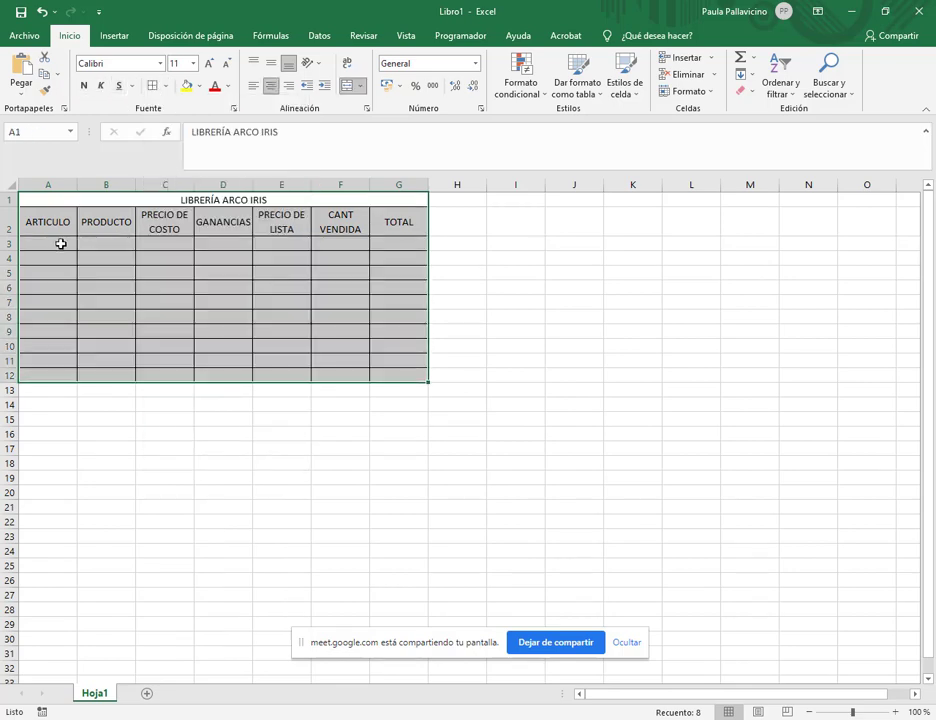
click(60, 243)
Step: Format the LIBRERÍA ARCO IRIS title with a light blue fill, bold text and font size 12
click(203, 200)
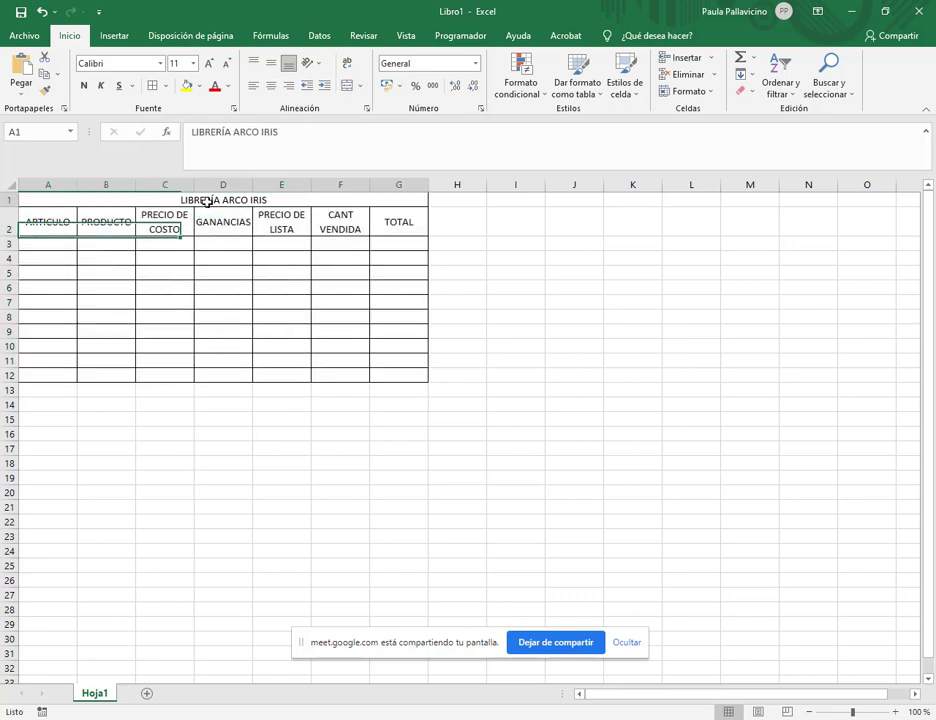
click(199, 88)
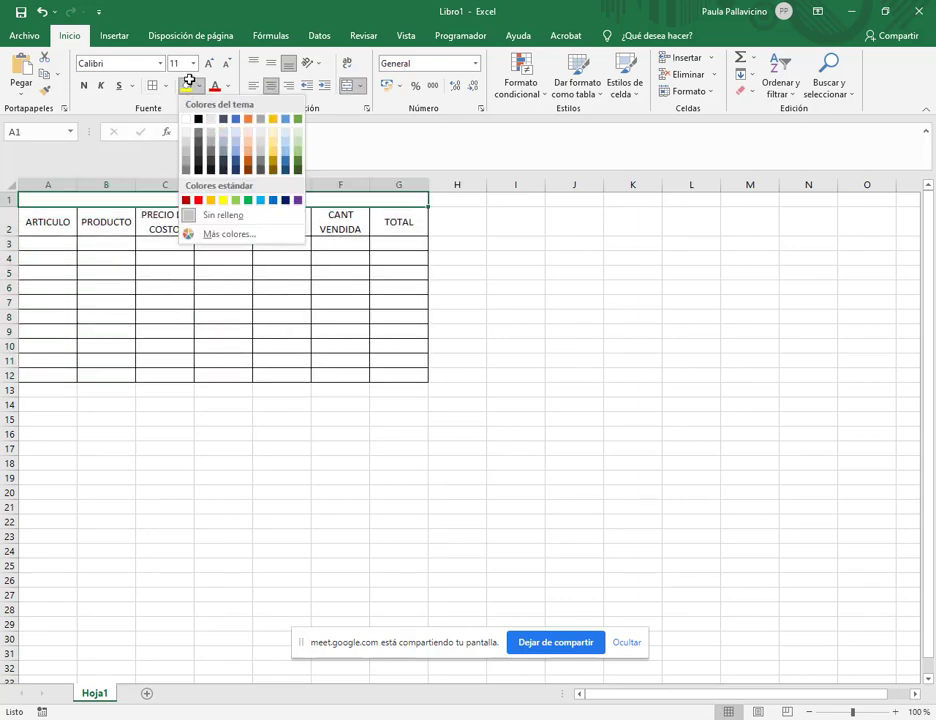
click(187, 85)
click(199, 87)
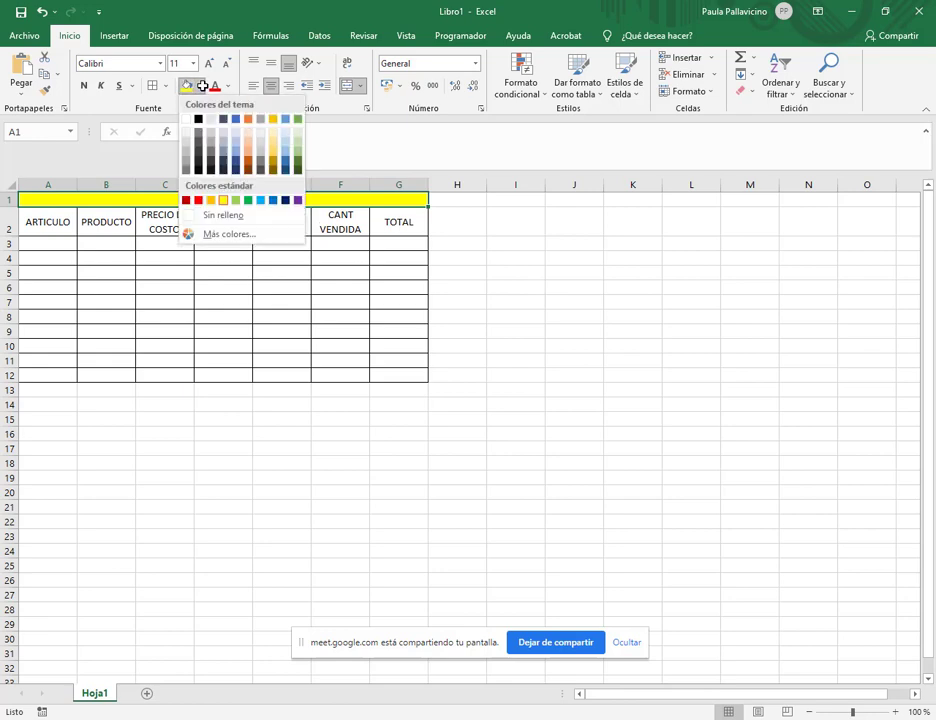
click(239, 133)
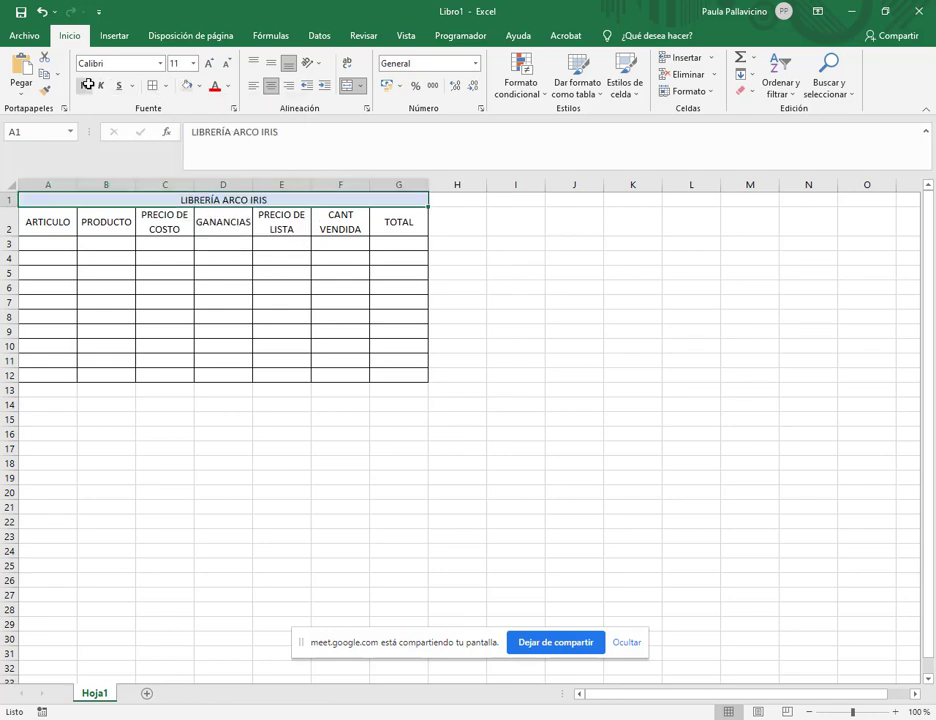
click(205, 63)
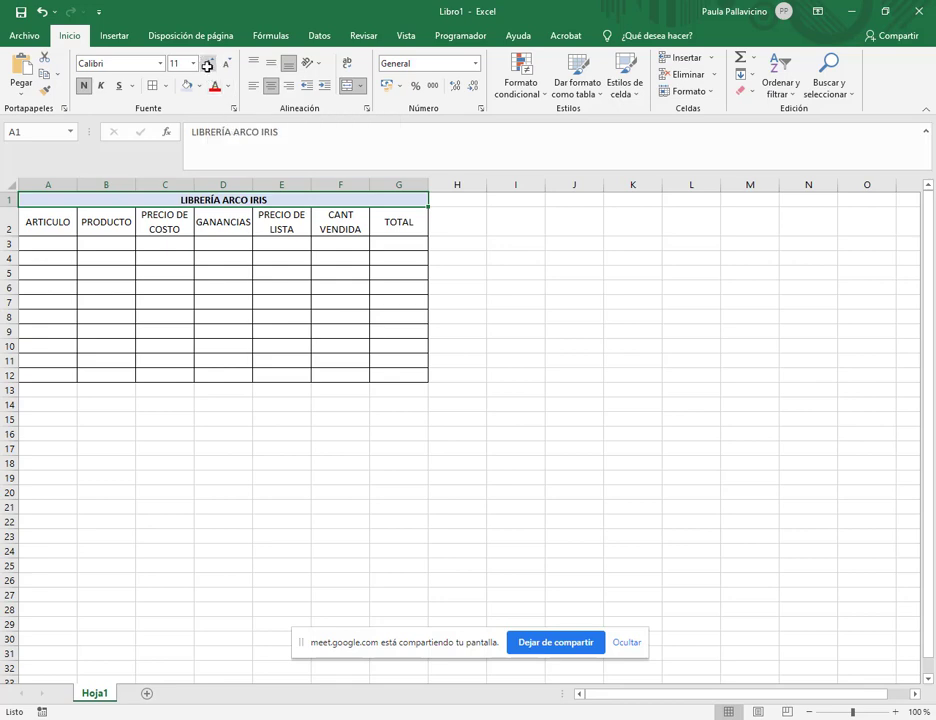
Step: Give the headers in A2:G2 a light blue fill and bold text, and widen column D to fit GANANCIAS on one line
drag(72, 222, 401, 221)
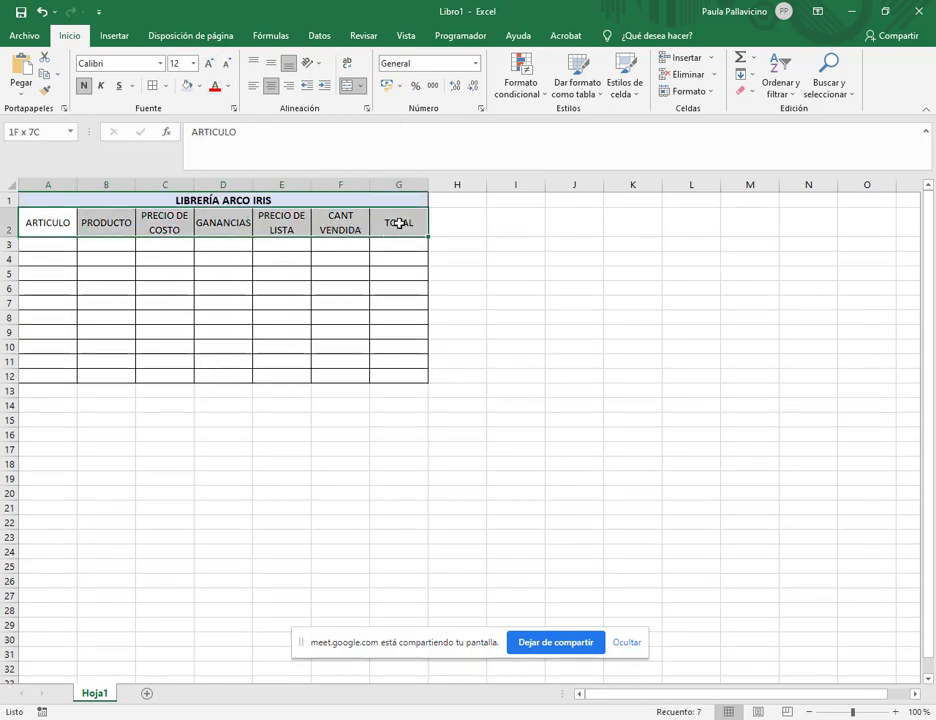
click(199, 86)
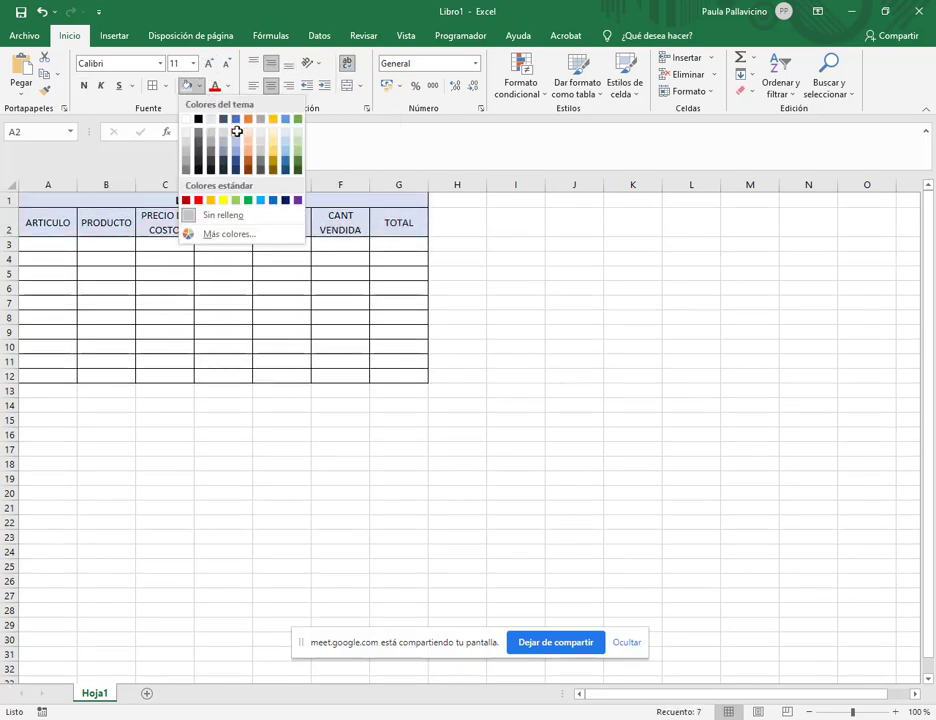
click(238, 133)
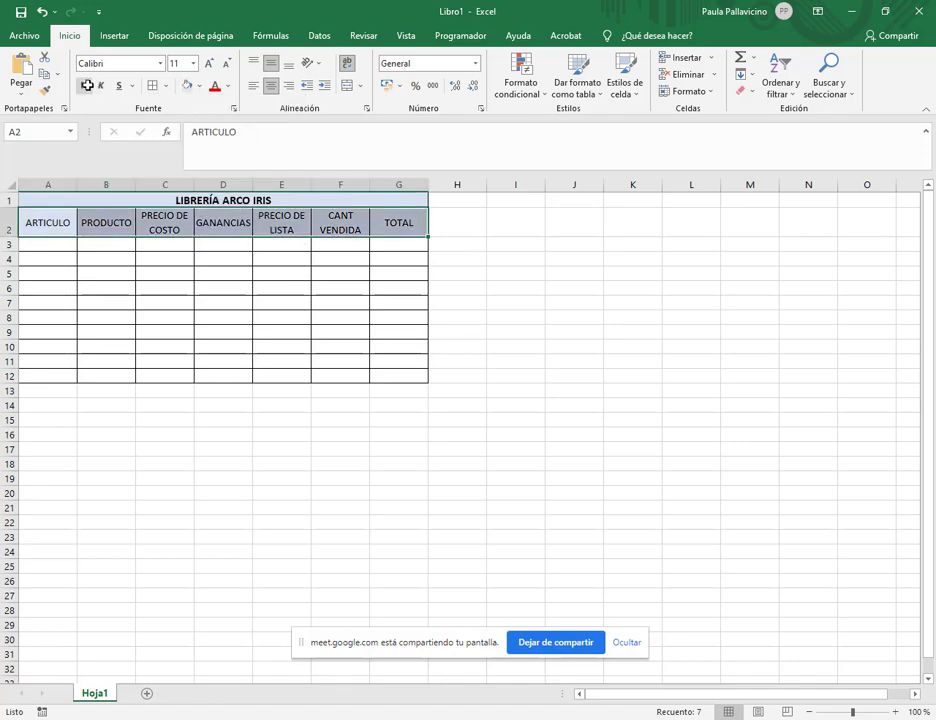
click(318, 258)
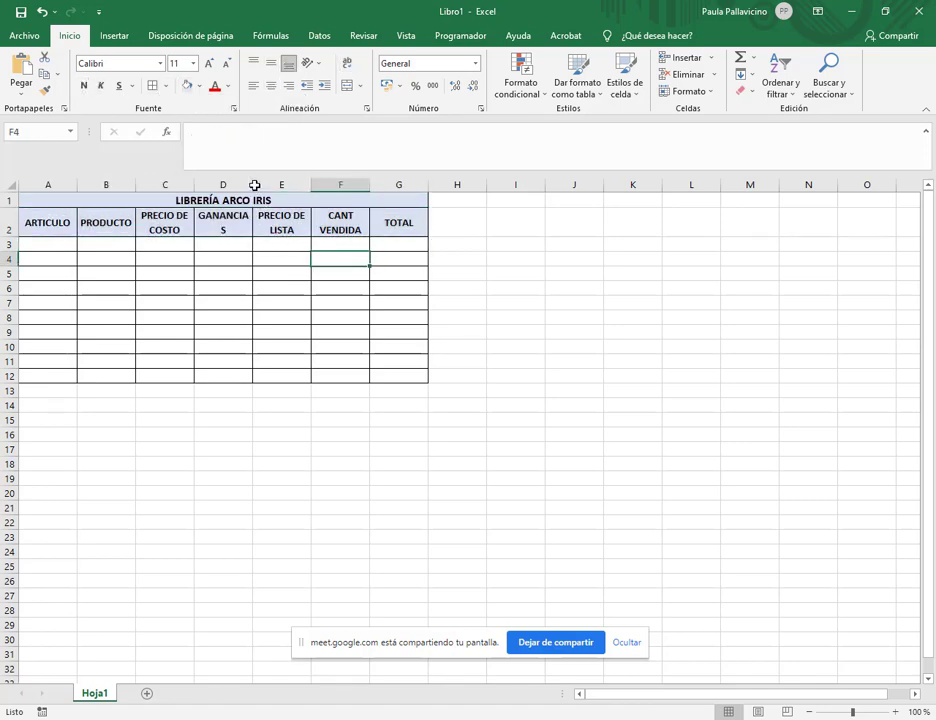
mouse_move(253, 184)
mouse_down()
mouse_move(254, 211)
mouse_move(260, 183)
mouse_up()
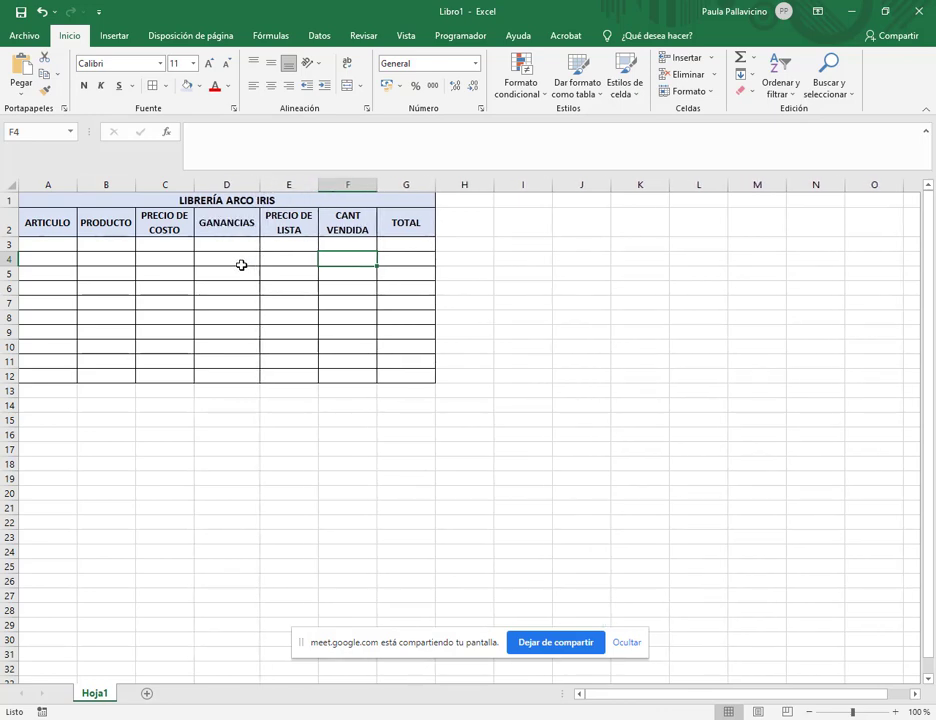
Step: Restore the workbook to a smaller window and place it below the PDF's eight numbered instructions
click(57, 244)
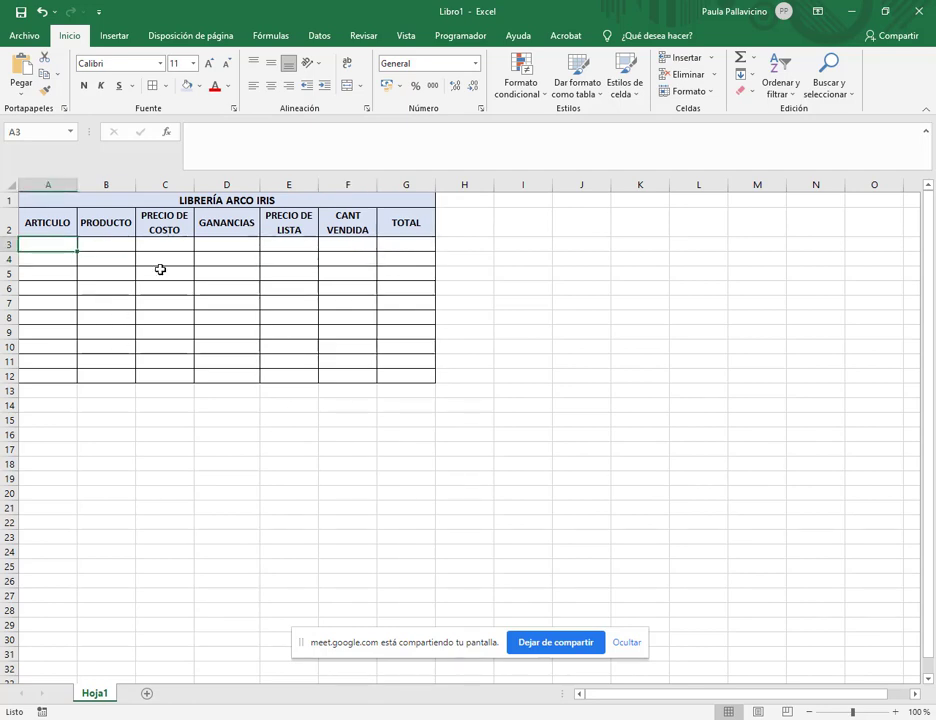
click(885, 11)
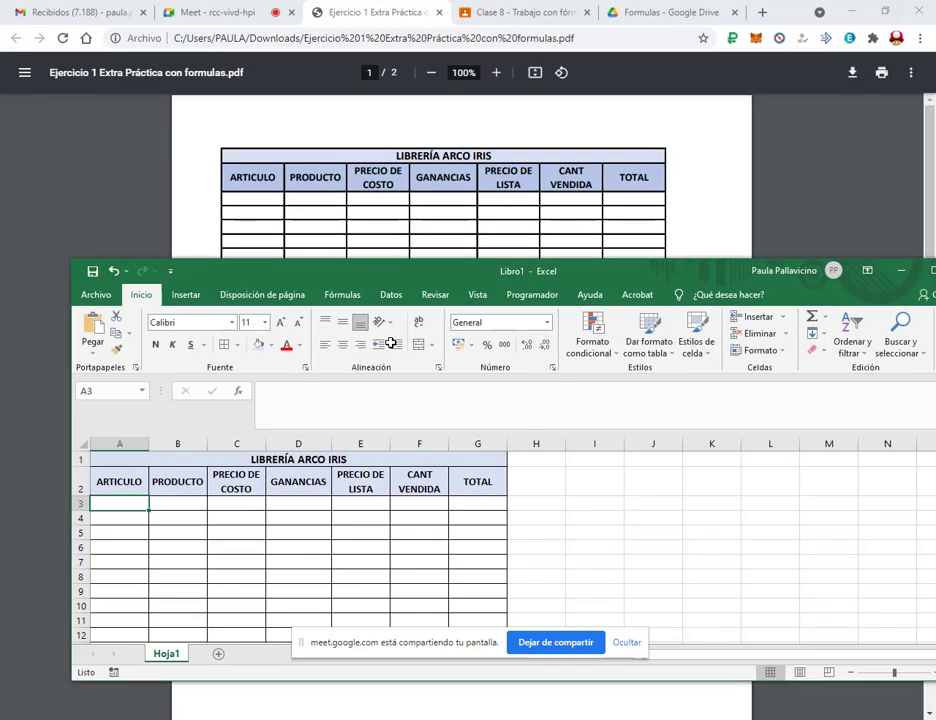
scroll(563, 190, down, 5)
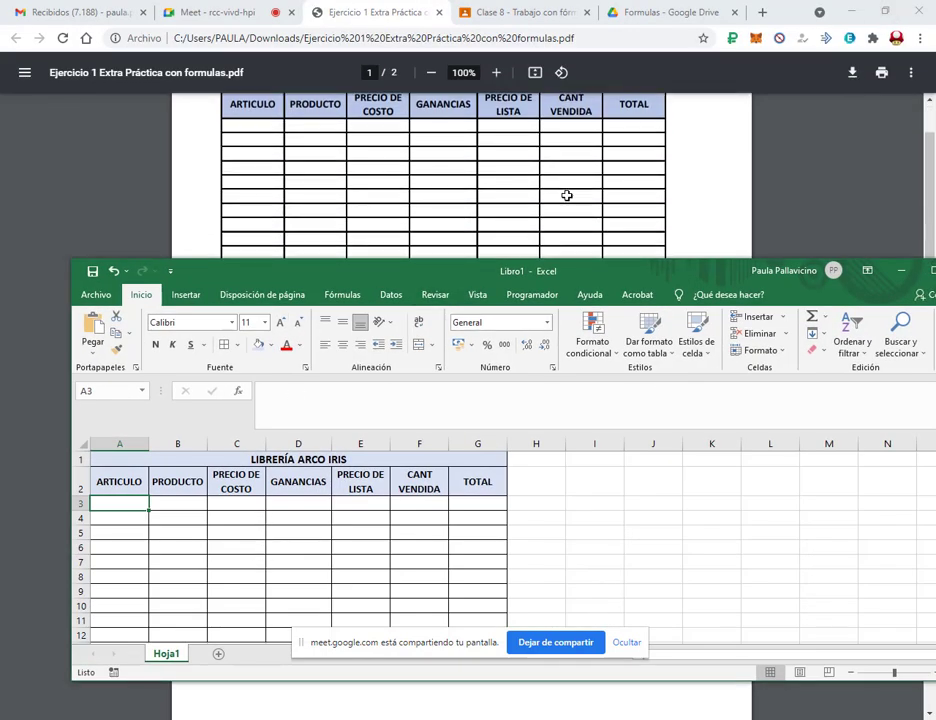
drag(521, 268, 517, 283)
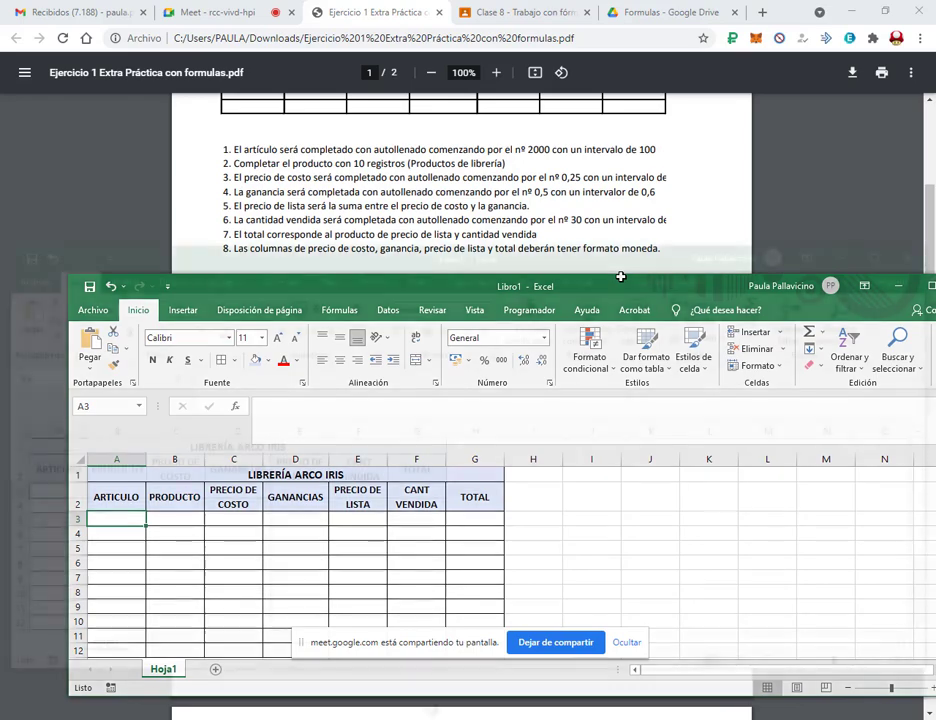
drag(465, 288, 429, 294)
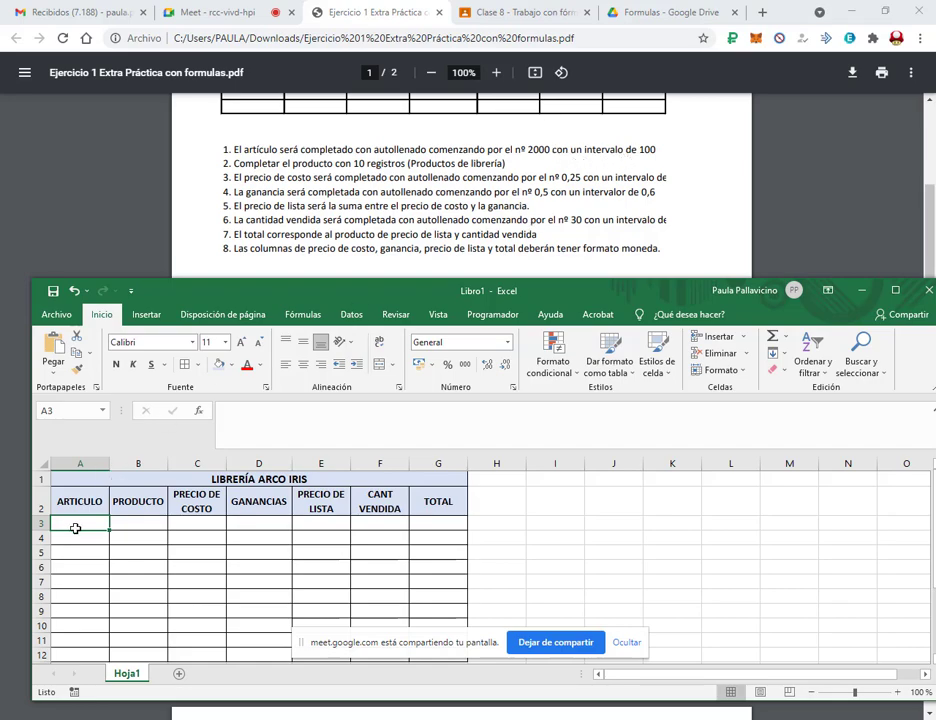
scroll(520, 189, down, 1)
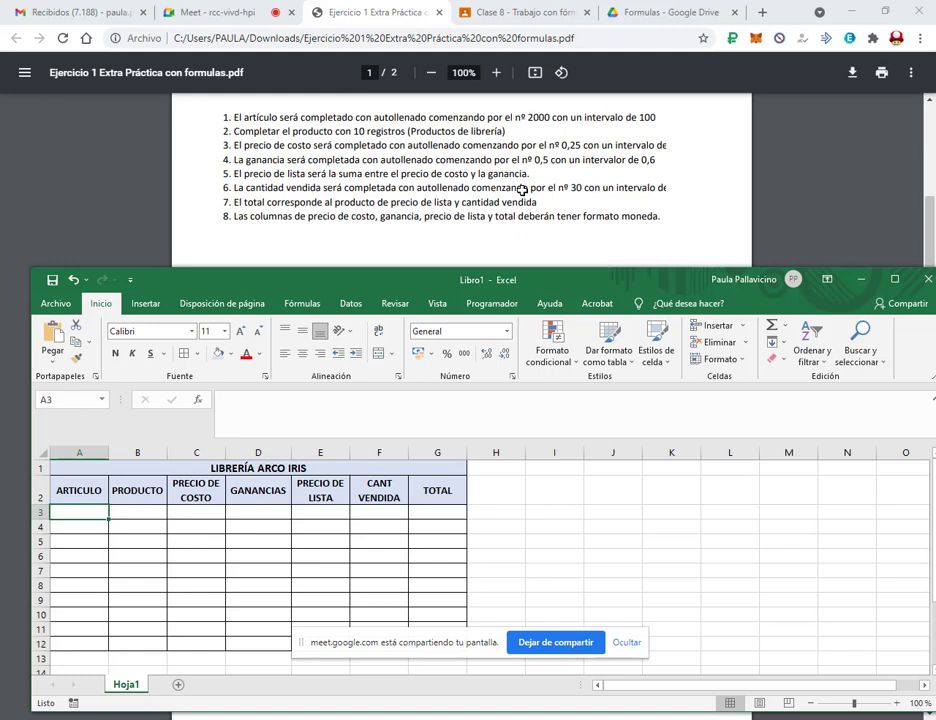
Step: Fill the ARTICULO cells A3:A12 with a linear column series starting at 2000 with an increment of 100
text(2000)
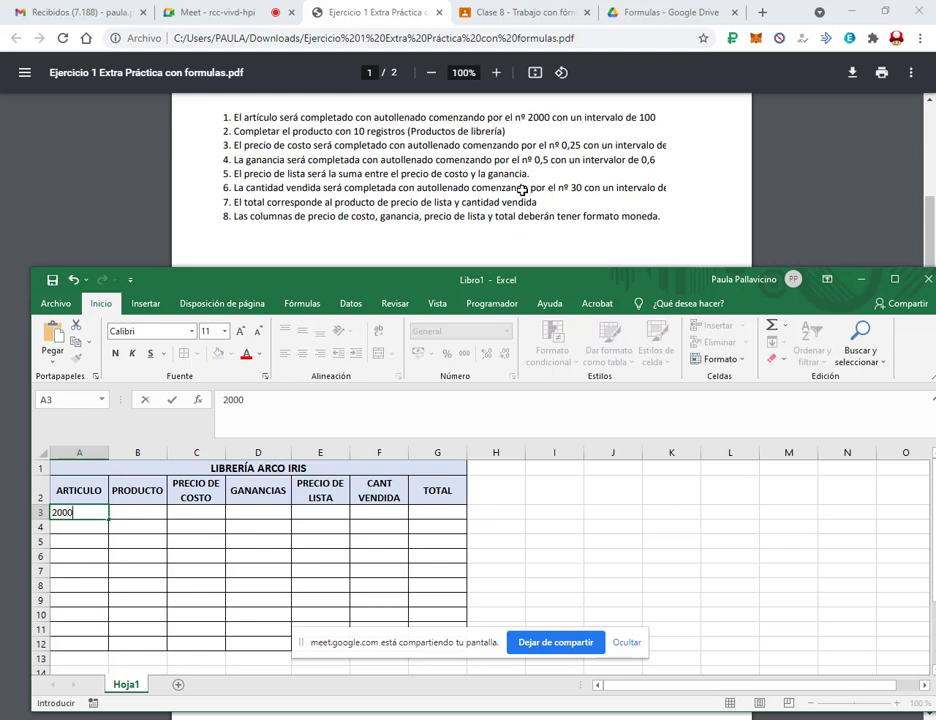
key(Return)
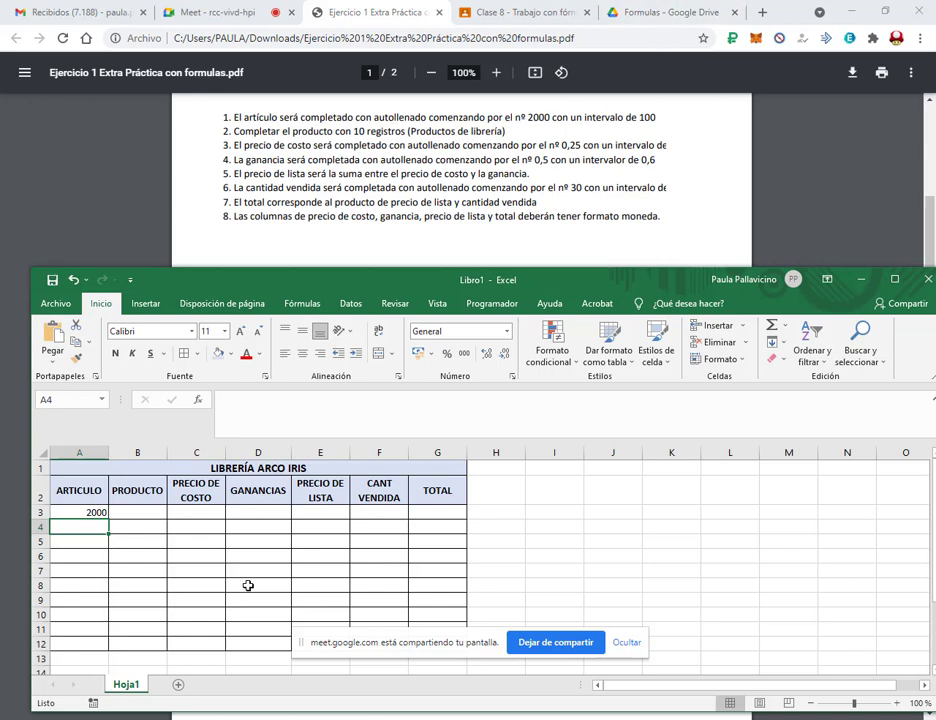
drag(75, 511, 77, 642)
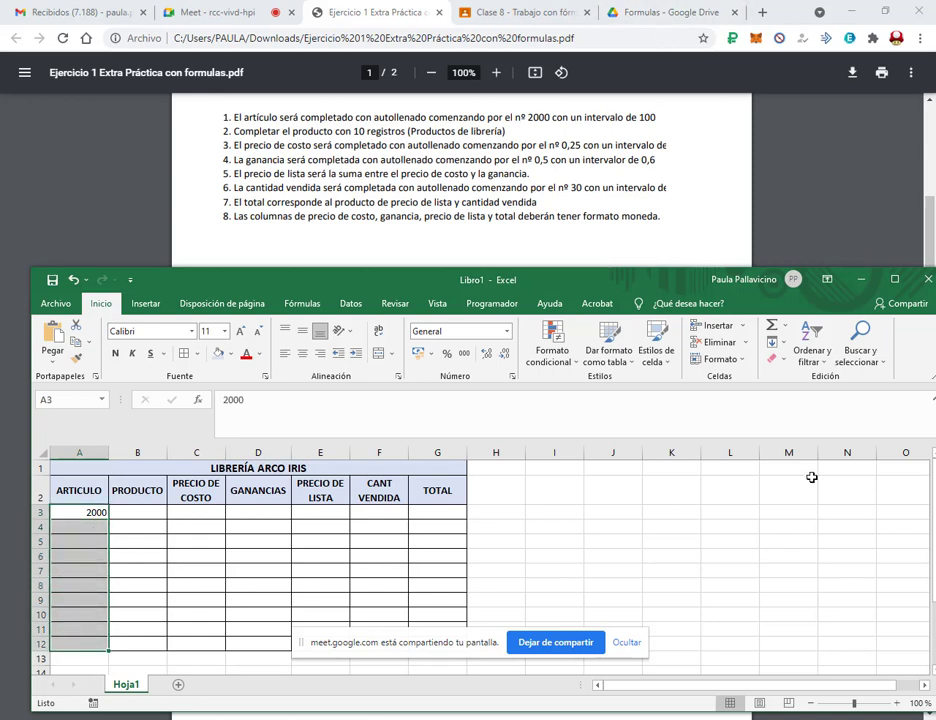
click(776, 343)
click(802, 448)
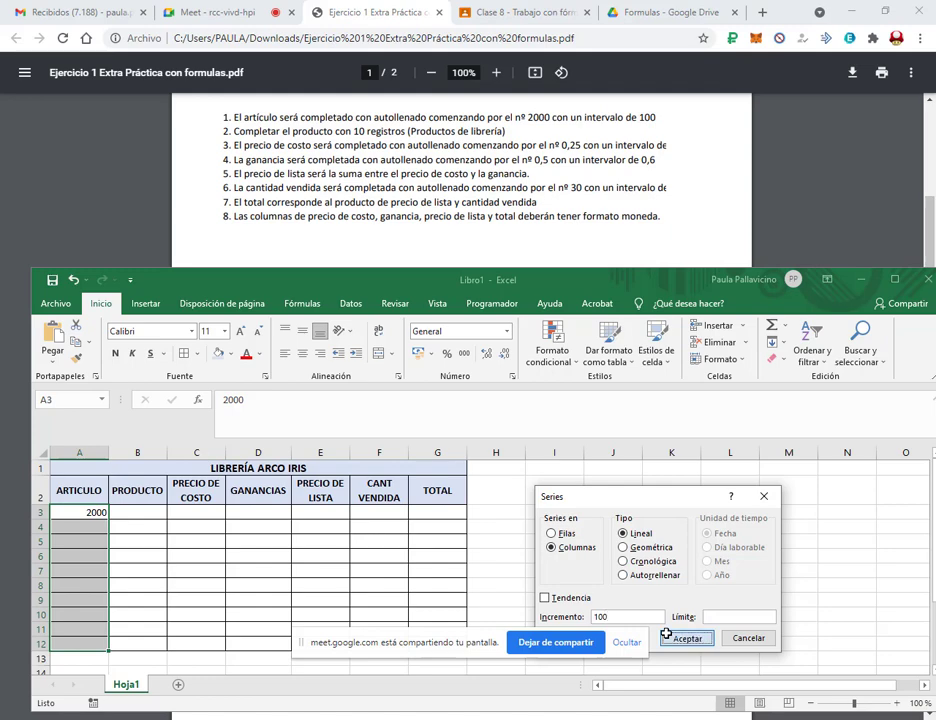
click(668, 637)
Step: Enter the products CARPETAS, CUADERNOS and LAPICERAS in B3 to B5
click(142, 518)
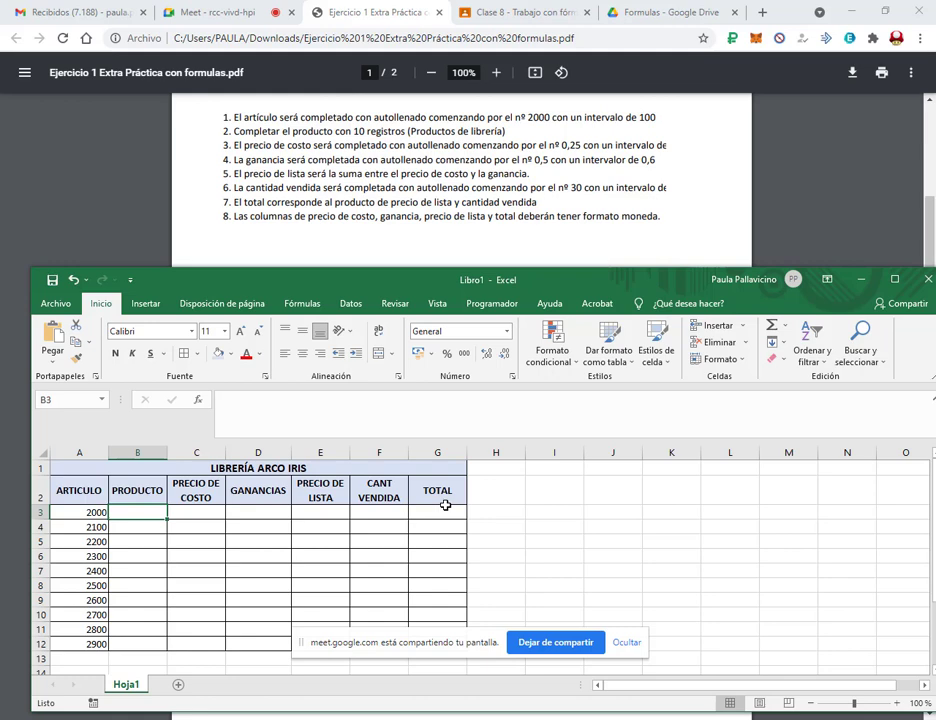
text(cA)
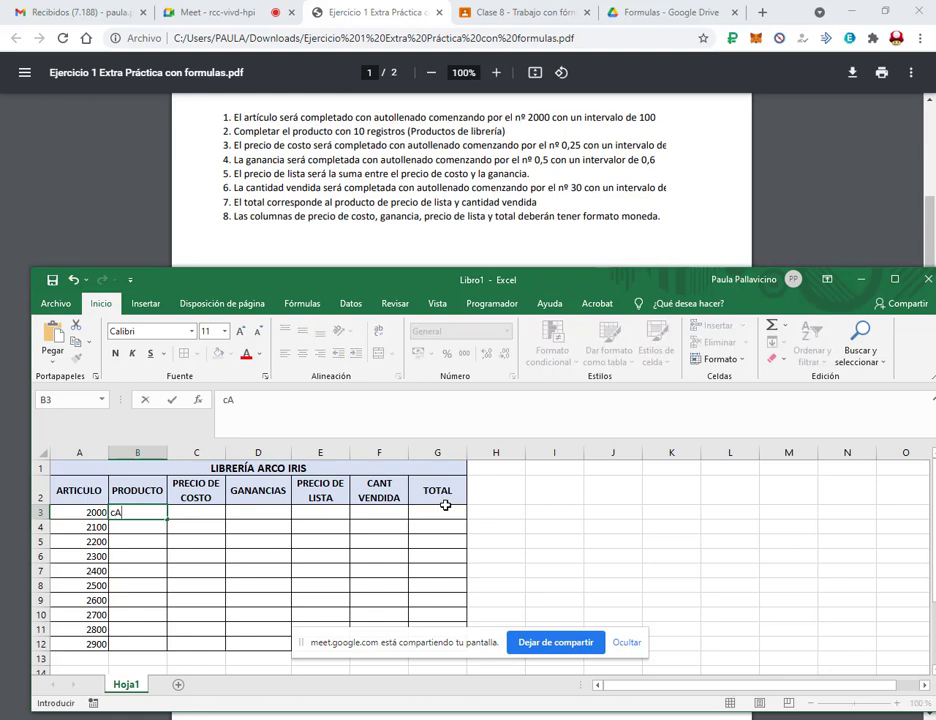
text(RPETAS)
key(Return)
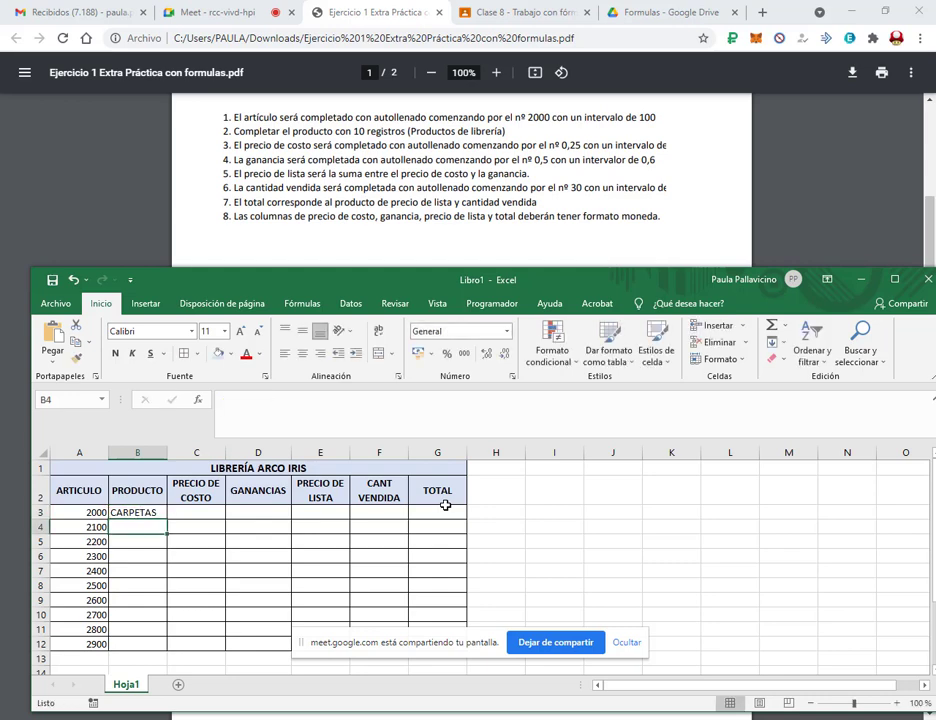
text(CUADERNOS)
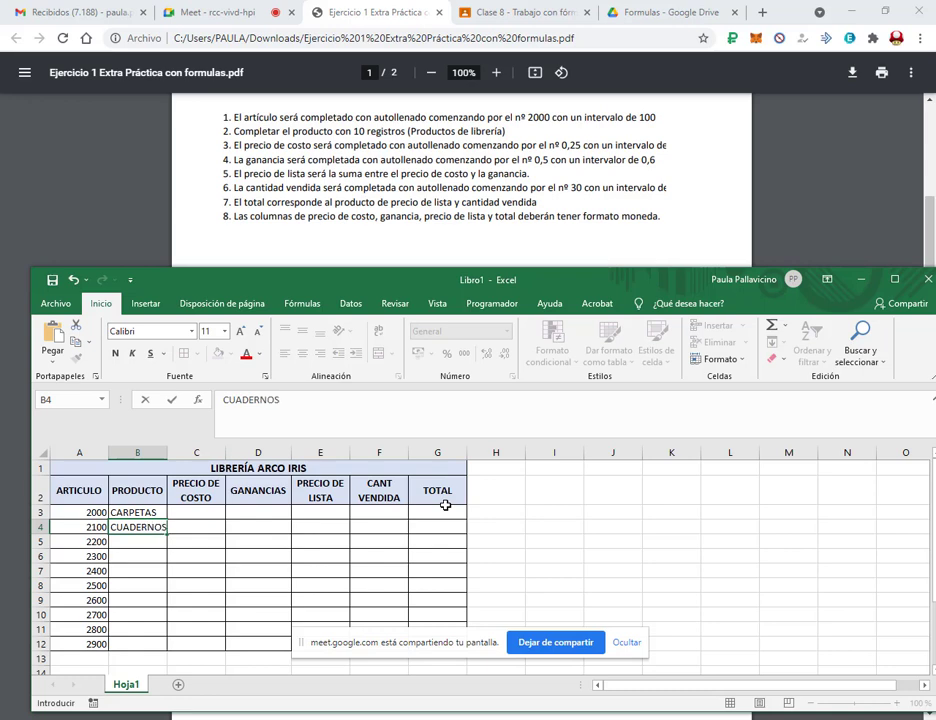
key(Return)
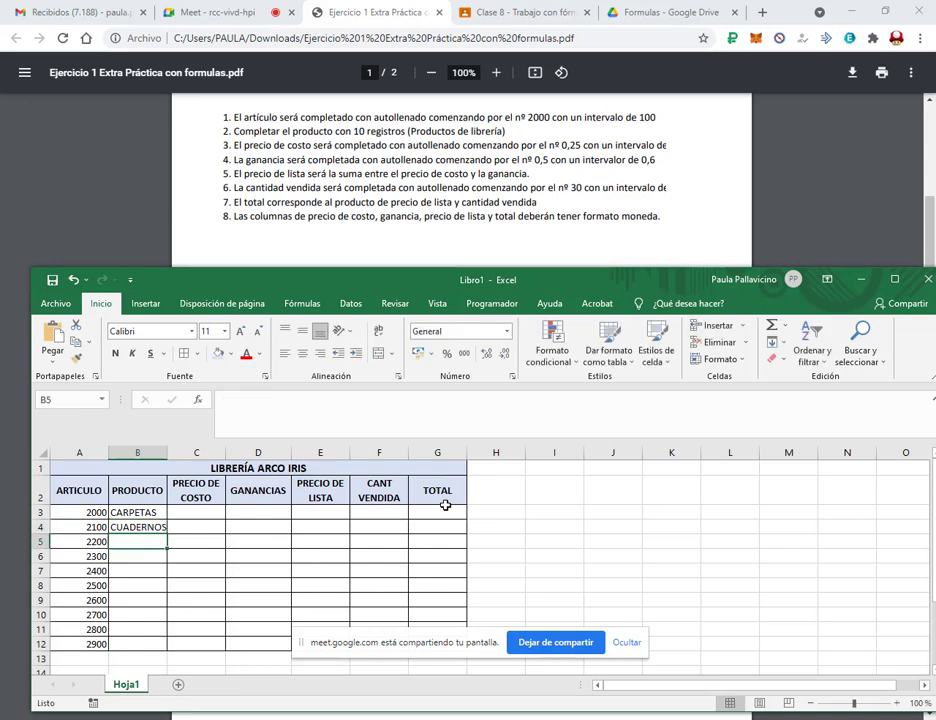
text(LAPICERAS)
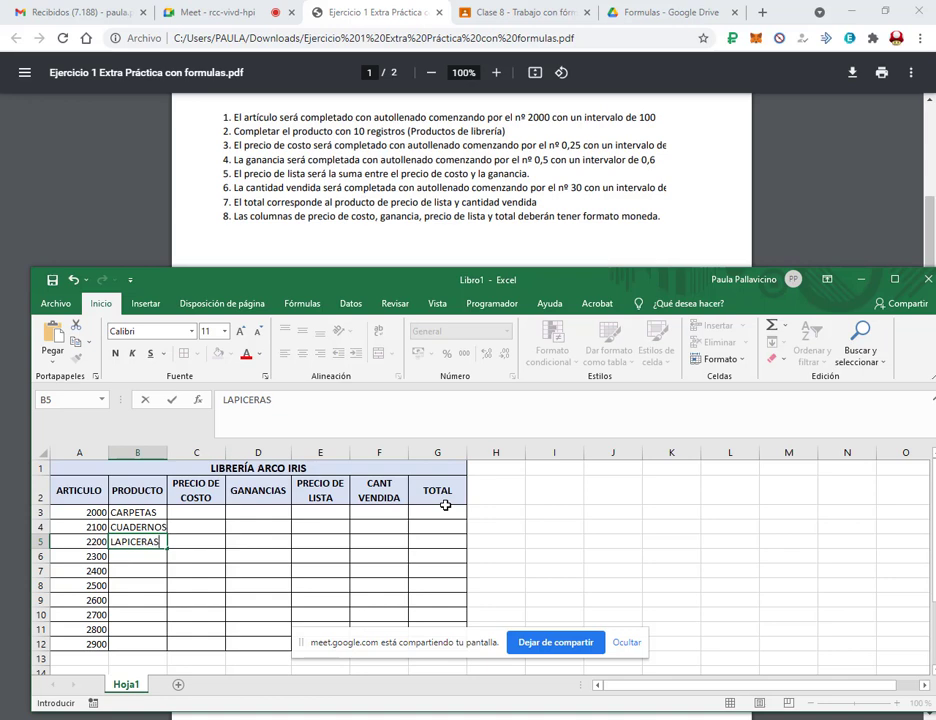
Step: Complete the LAPICERAS entry in cell B5 and enter TINTA as the product in cell B6
key(Return)
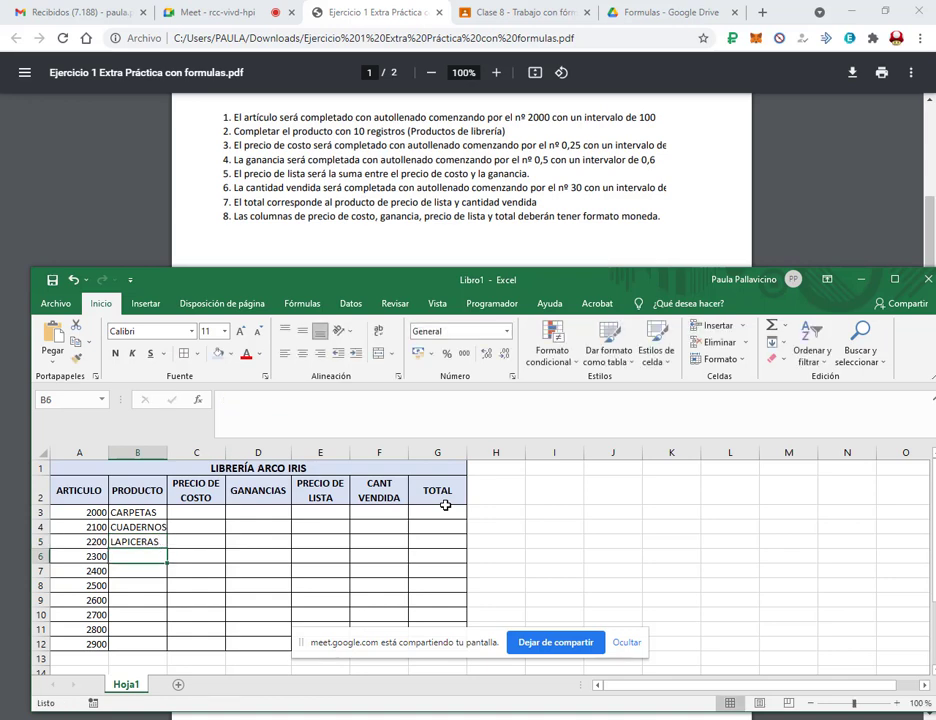
text(TITNA)
key(BackSpace)
key(BackSpace)
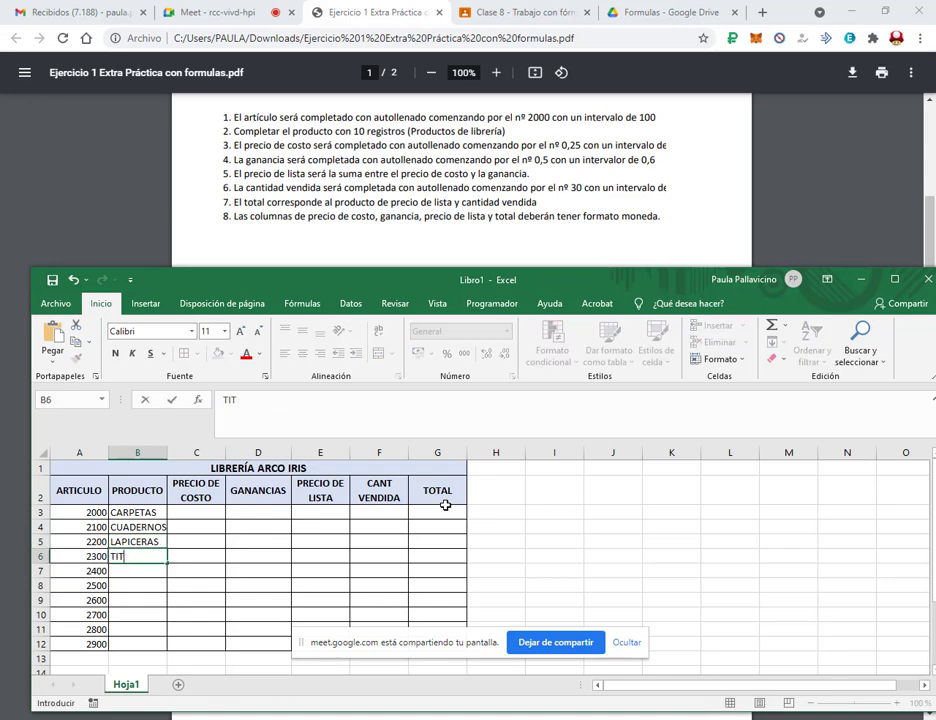
text(TA)
key(Return)
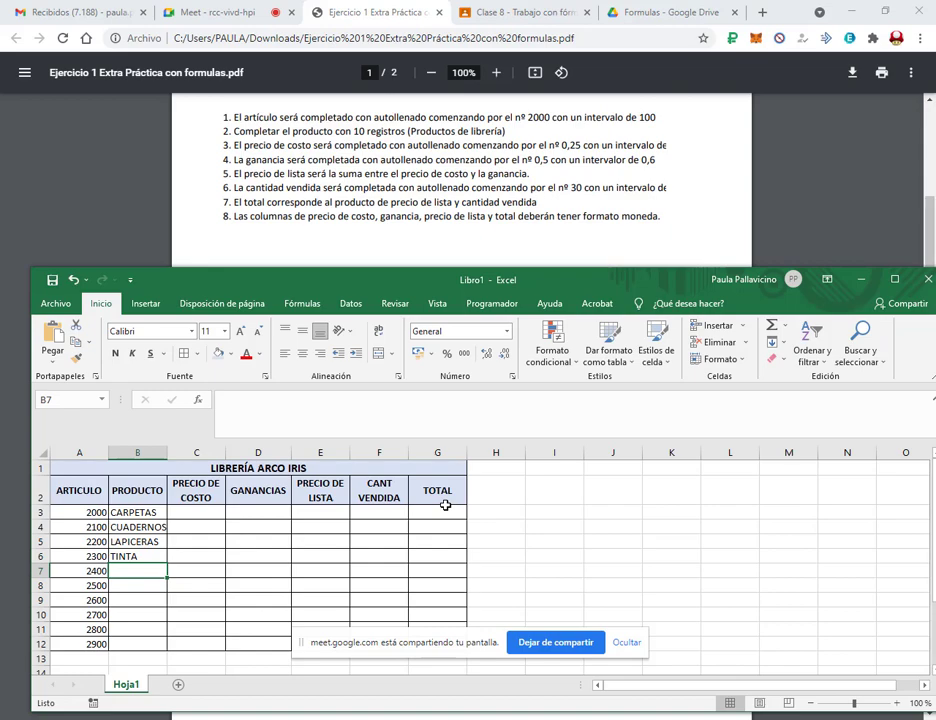
Step: Maximize the spreadsheet window and enter PEGAMENTO in cell B7 as the product for article 2400
key(super+Up)
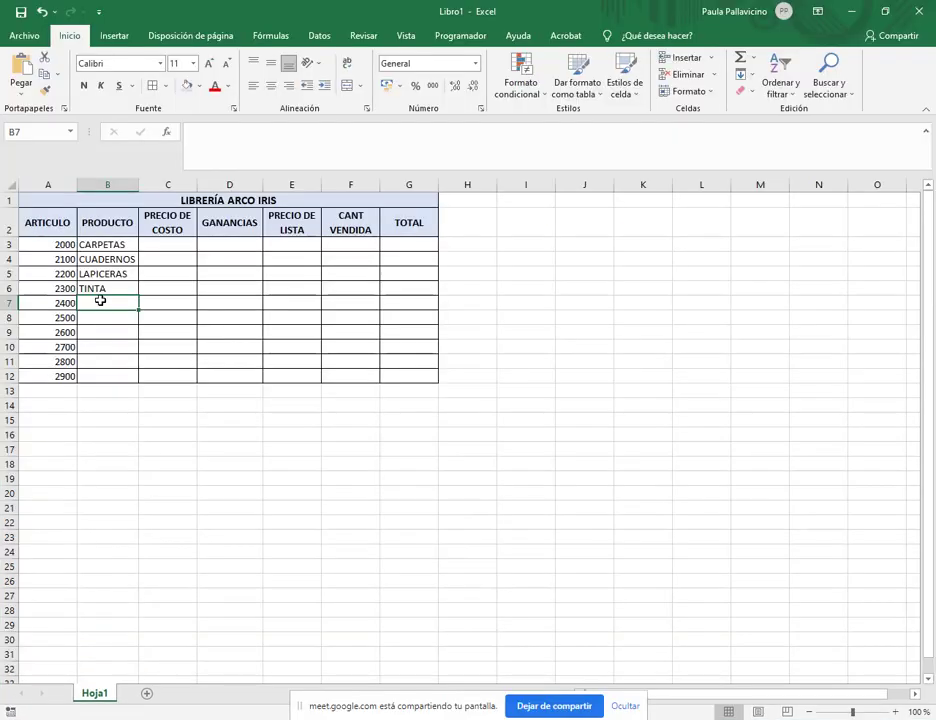
text(pegame)
key(BackSpace)
key(BackSpace)
key(BackSpace)
key(BackSpace)
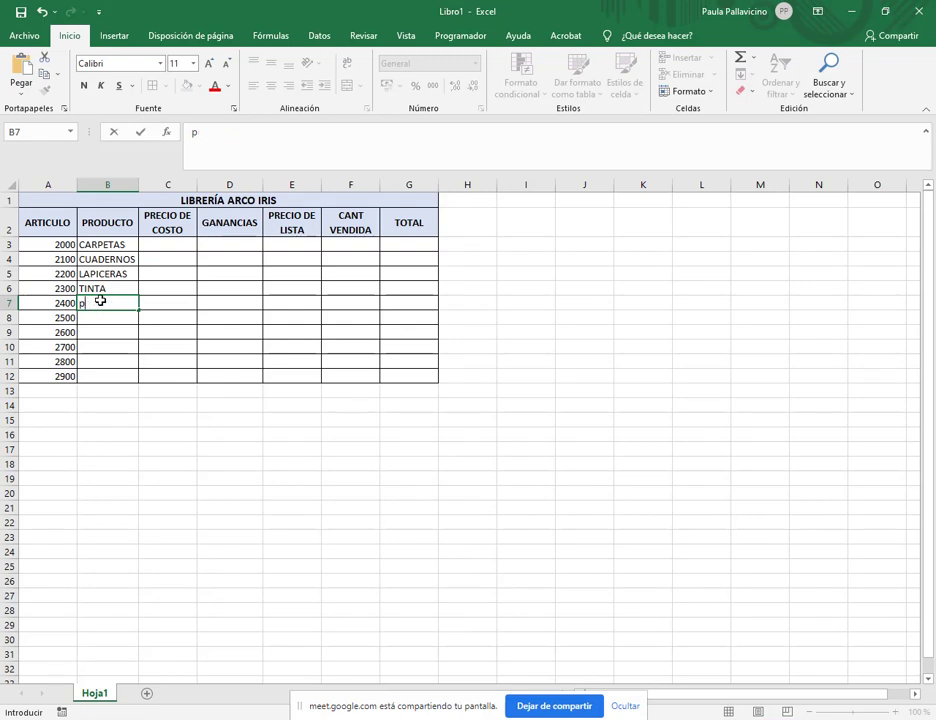
text(PEGAMENTO)
key(Return)
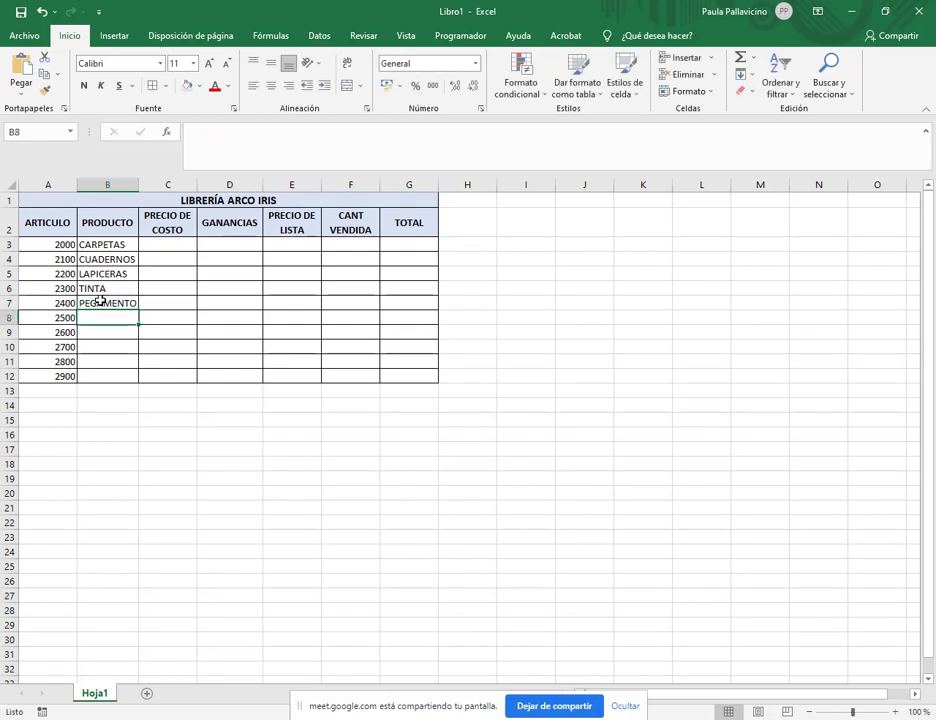
Step: Enter the products LAPICES in cell B8 and REGLAS in cell B9
text(LAPI)
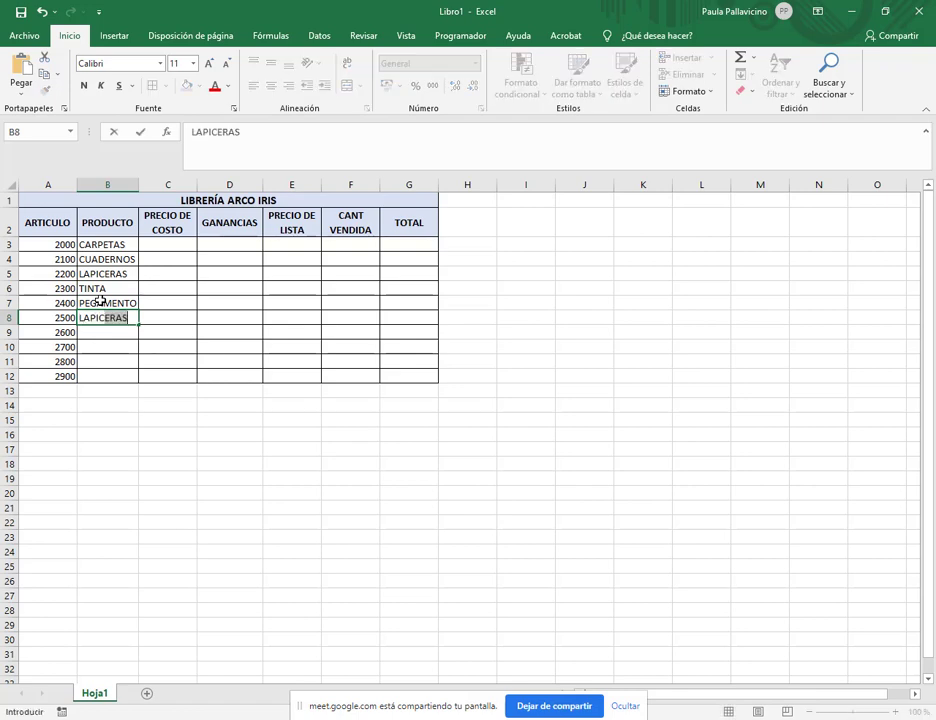
text(CES)
key(Return)
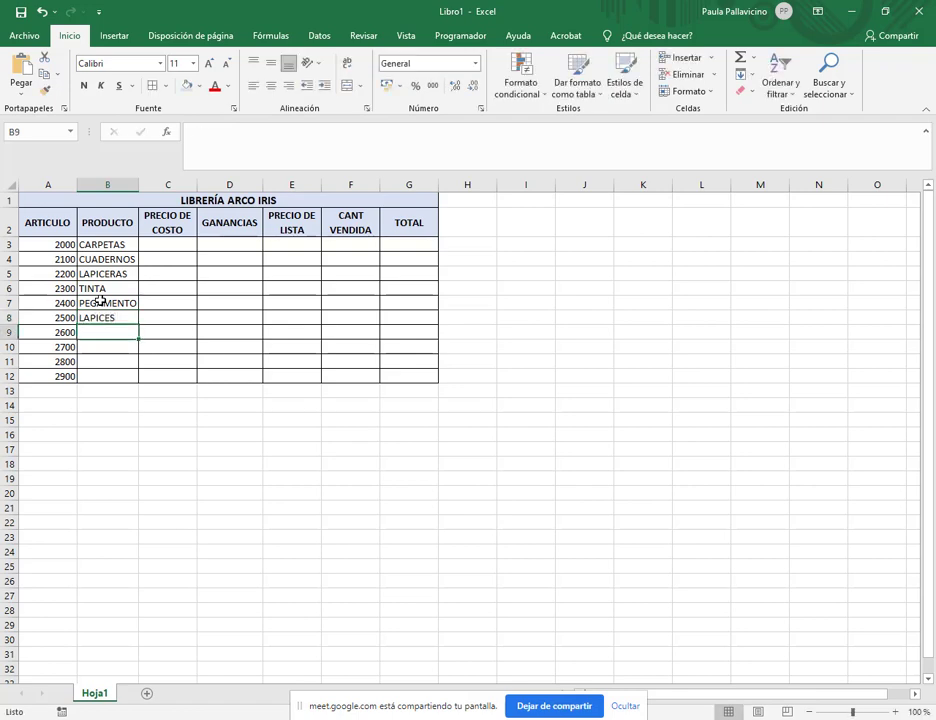
text(REGLAS)
key(Return)
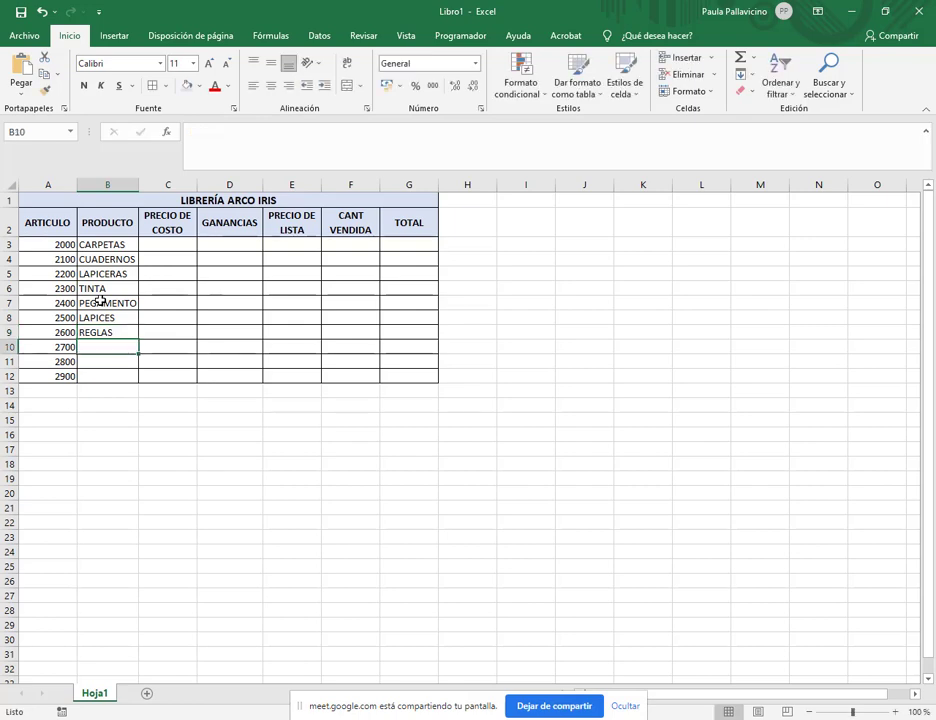
Step: Enter the products BORRADOR in cell B10 and HOJAS in cell B11
text(BOR)
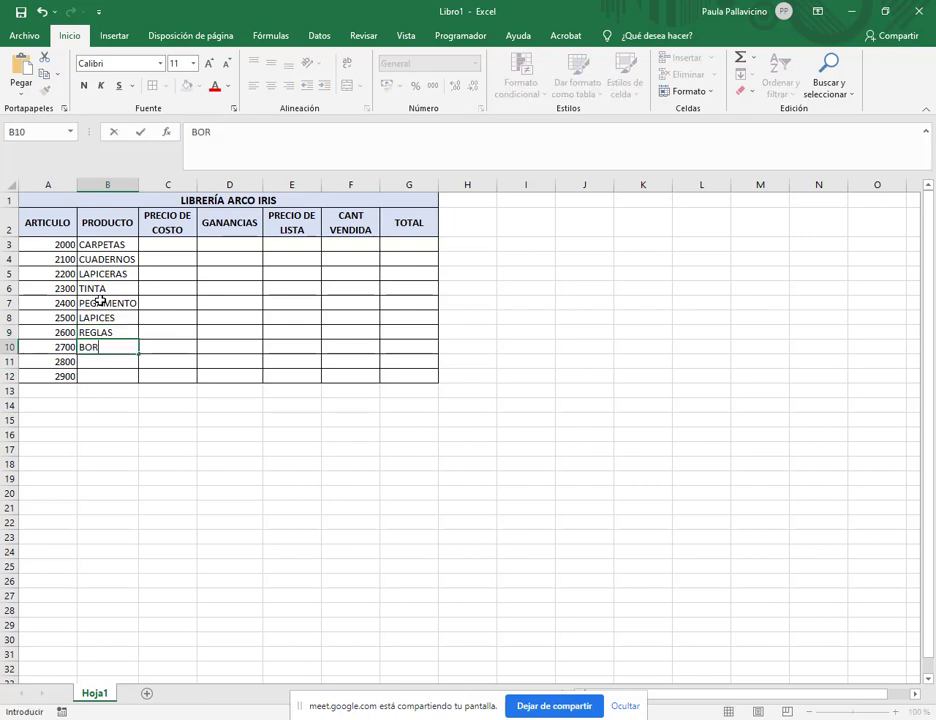
text(RADOR)
key(Return)
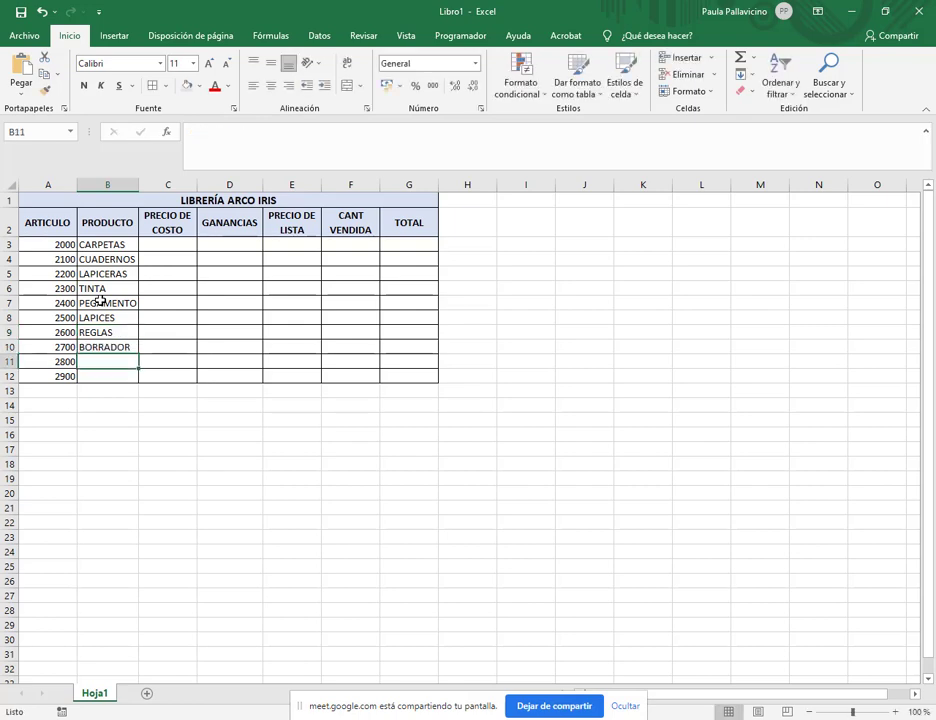
text(H)
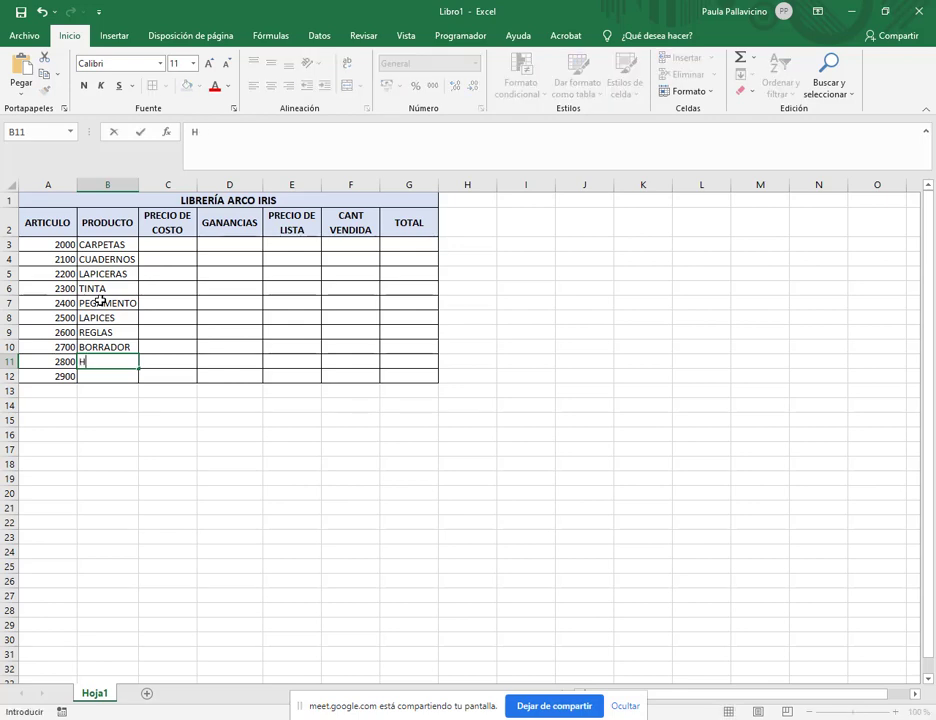
text(OJAS)
key(Return)
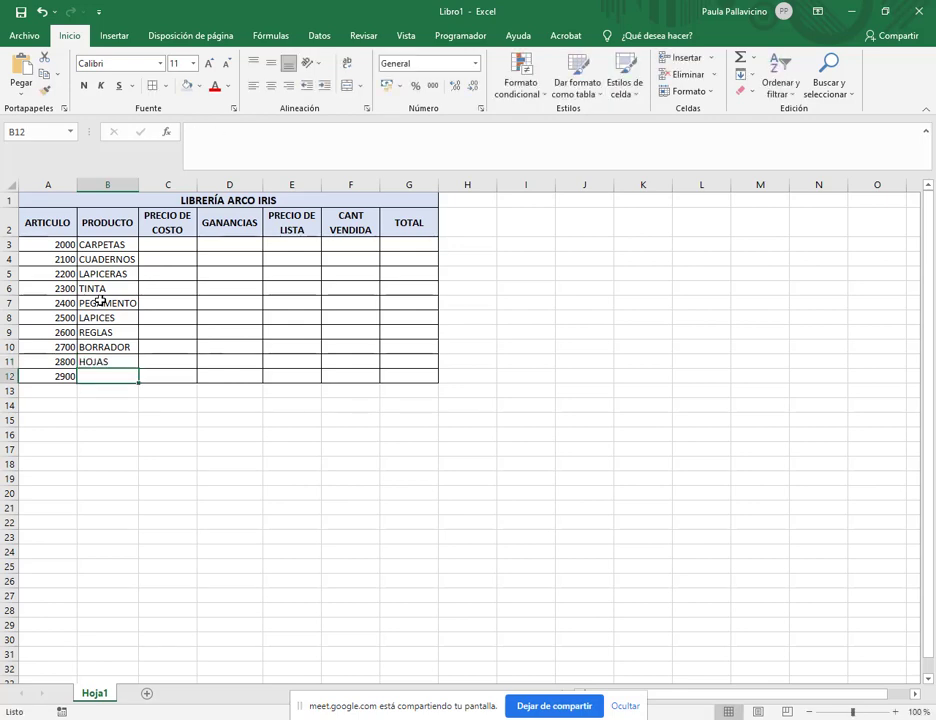
Step: Enter SACAPUNTAS in cell B12 and widen the PRODUCTO column slightly so the text fits
text(SACAPUNTAS)
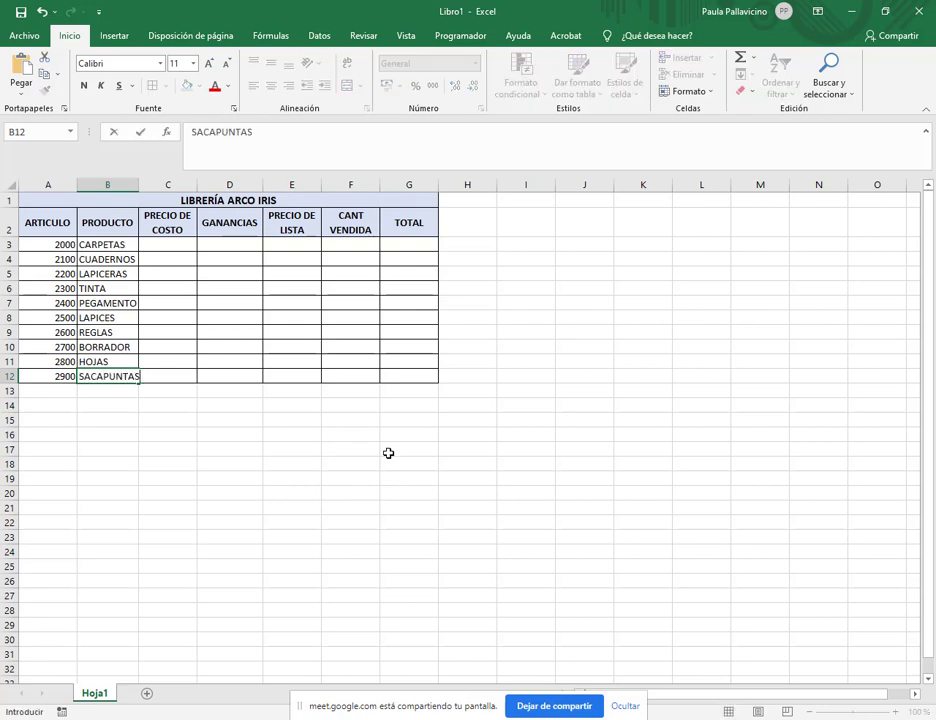
key(Return)
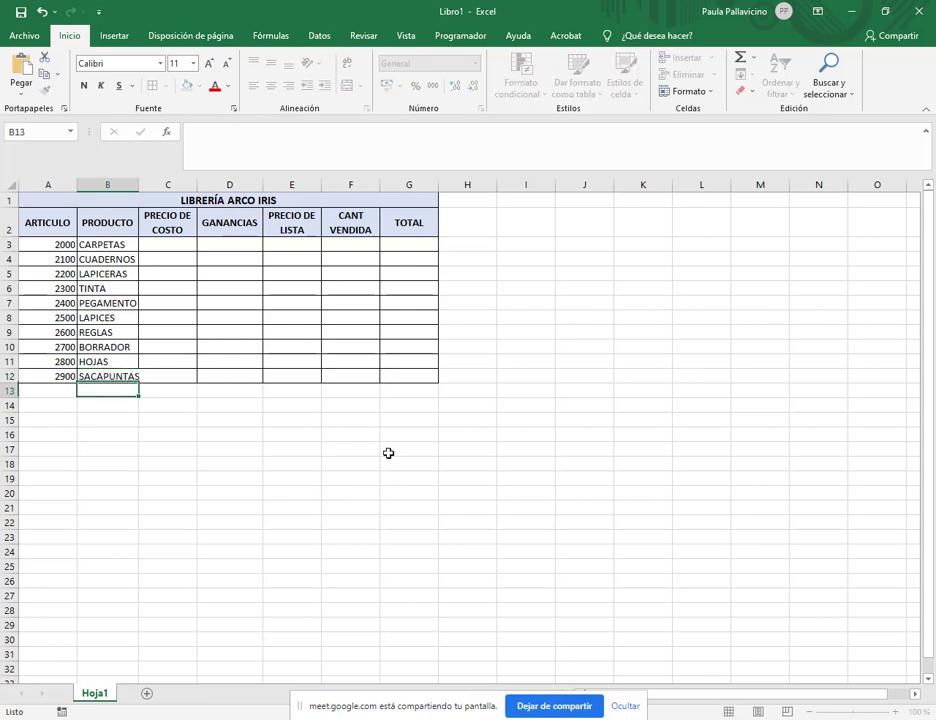
drag(135, 191, 141, 188)
Step: Check the exercise instructions in Google Drive, return to Excel and enter the first cost price, 0,25, in cell C3
click(180, 246)
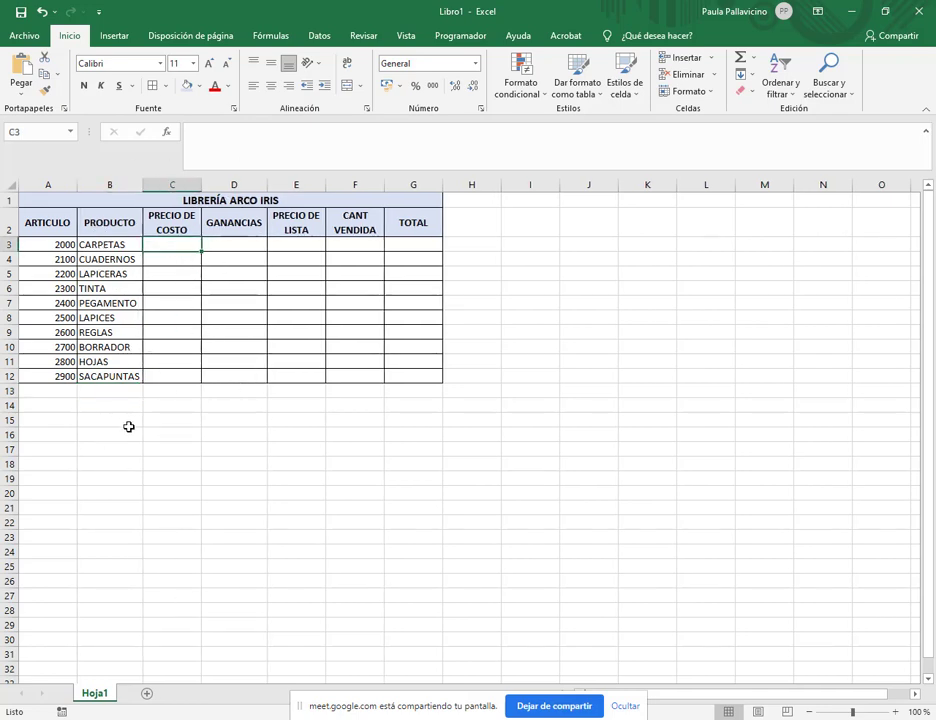
key(alt+Tab)
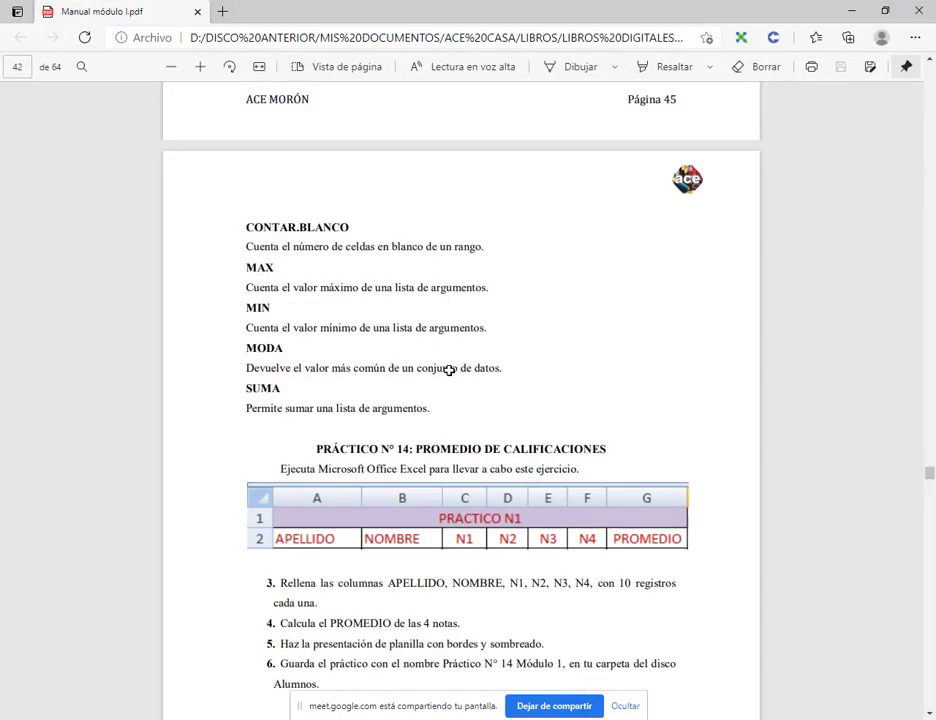
mouse_move(230, 649)
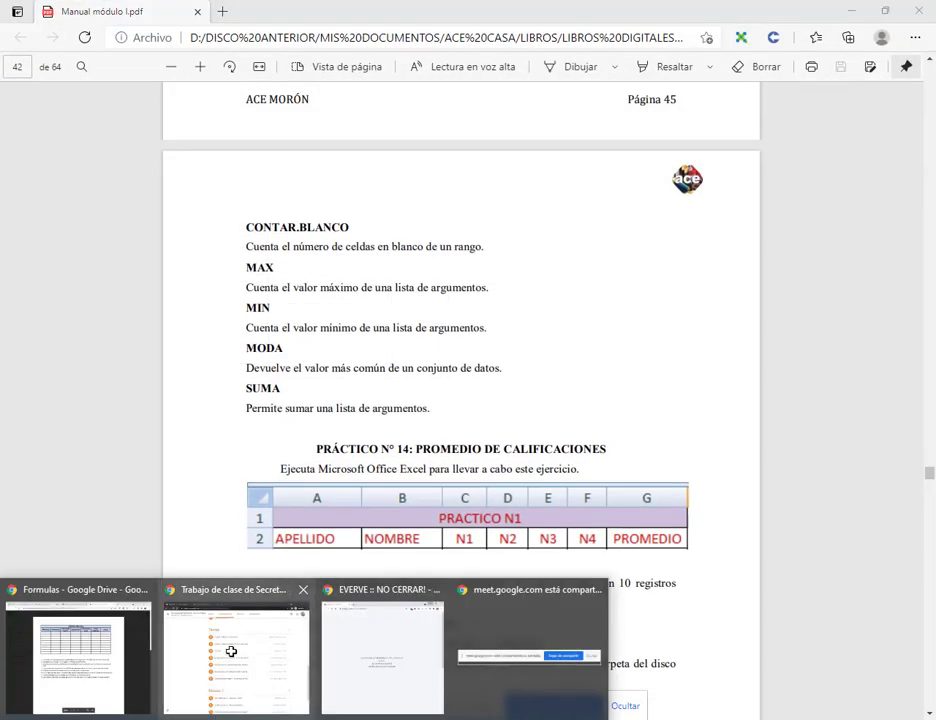
click(119, 649)
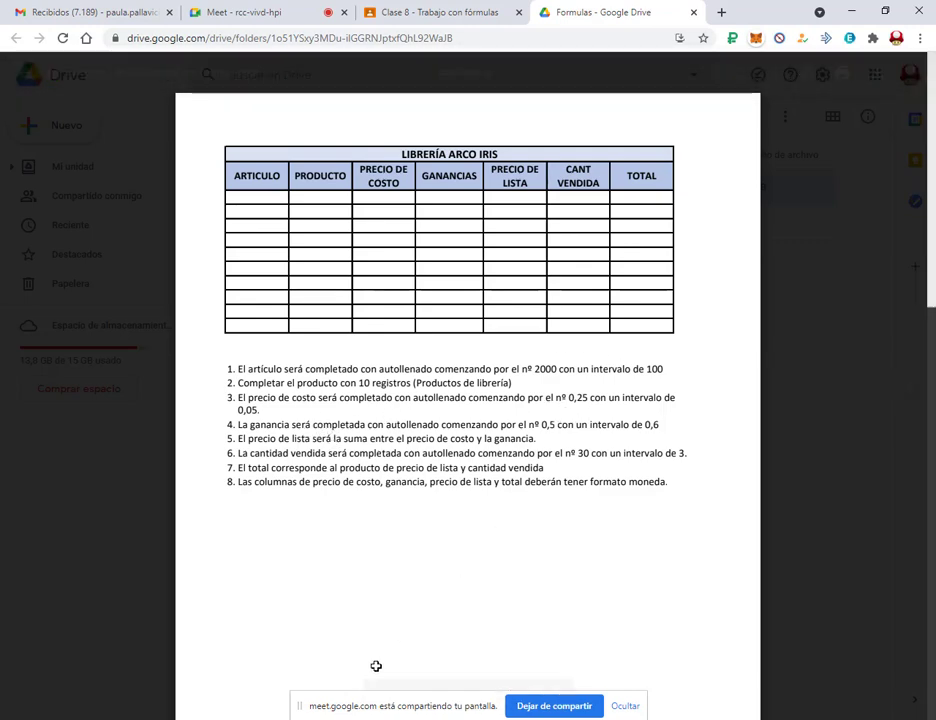
key(alt+Tab)
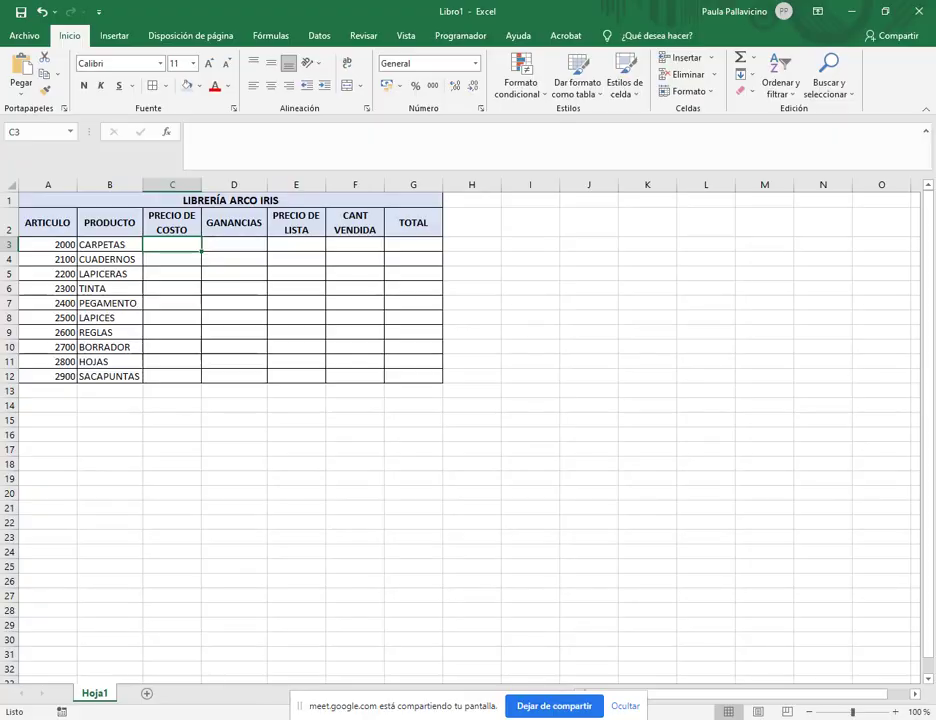
text(0,25)
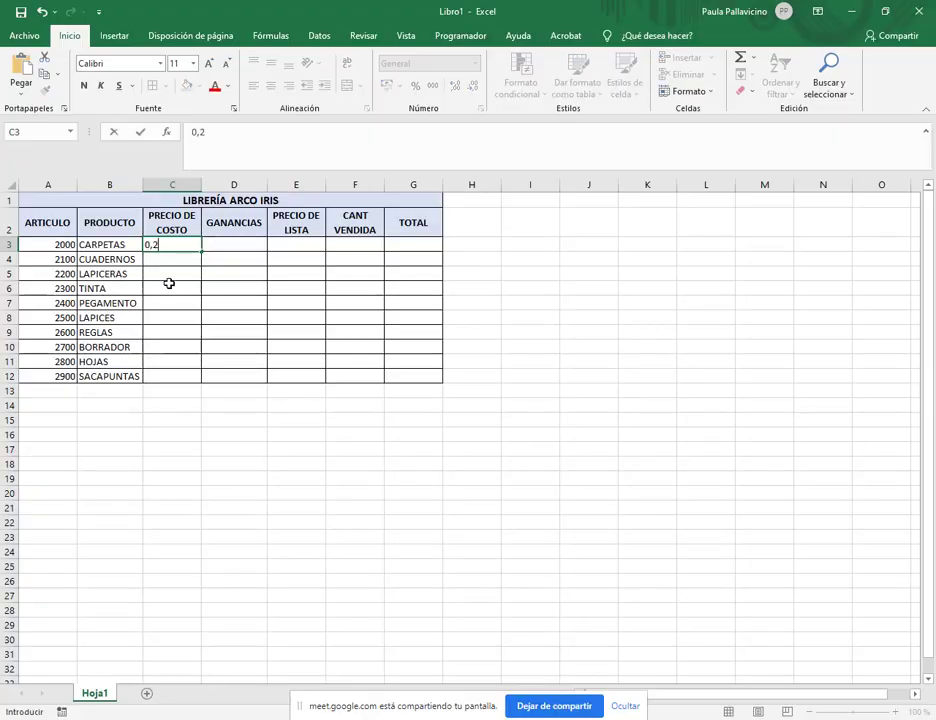
key(Return)
Step: Check the required interval in the Drive exercise, then fill C3:C12 in Excel with a linear column series incrementing by 0,05
key(alt+Tab)
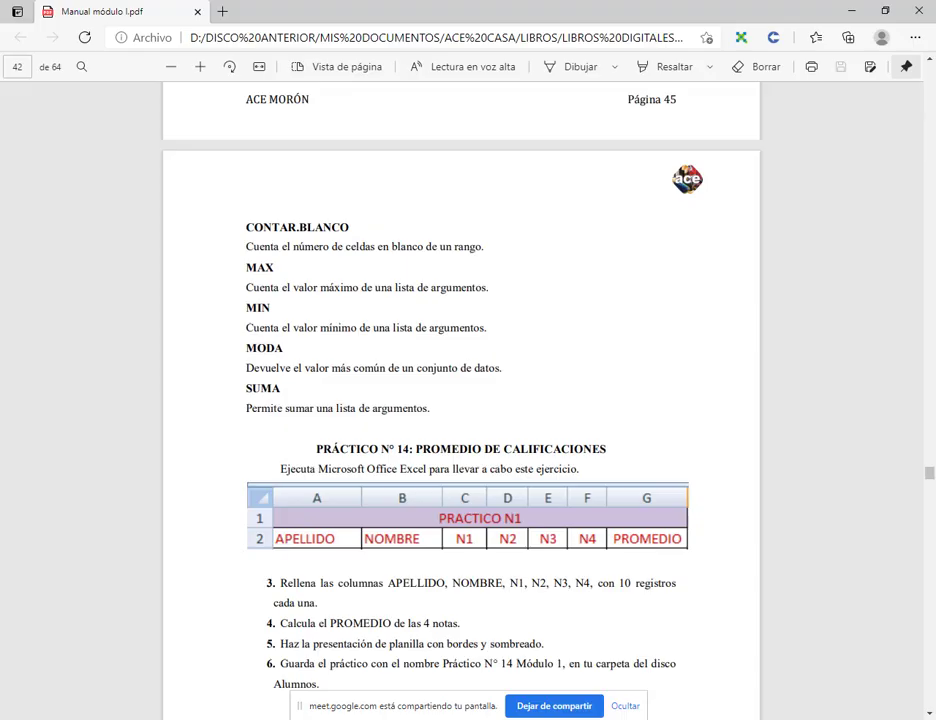
key(alt+Tab)
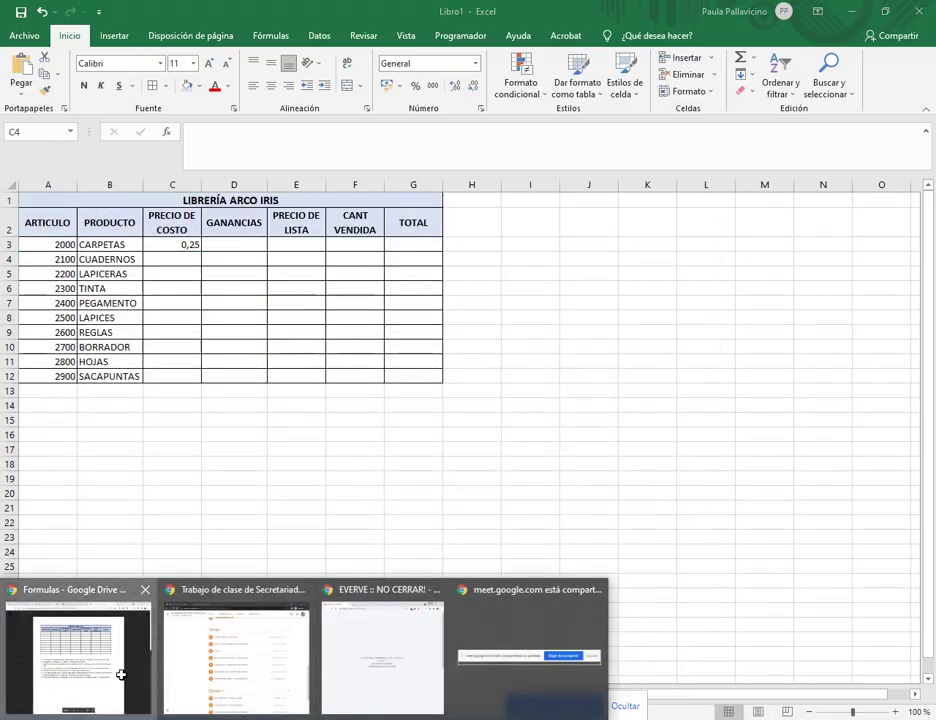
click(125, 673)
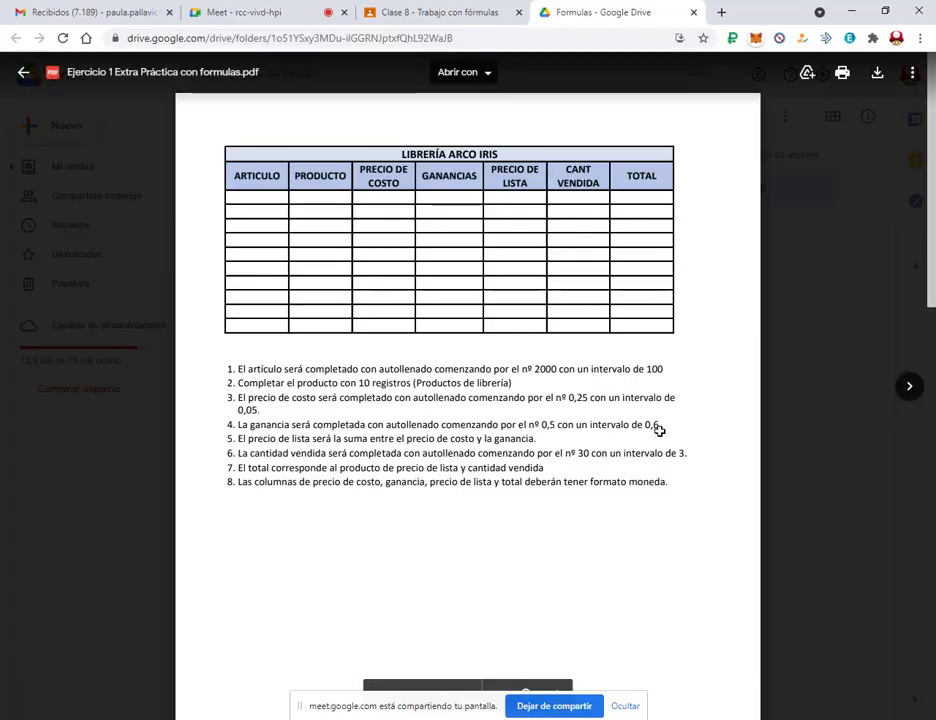
key(alt+Tab)
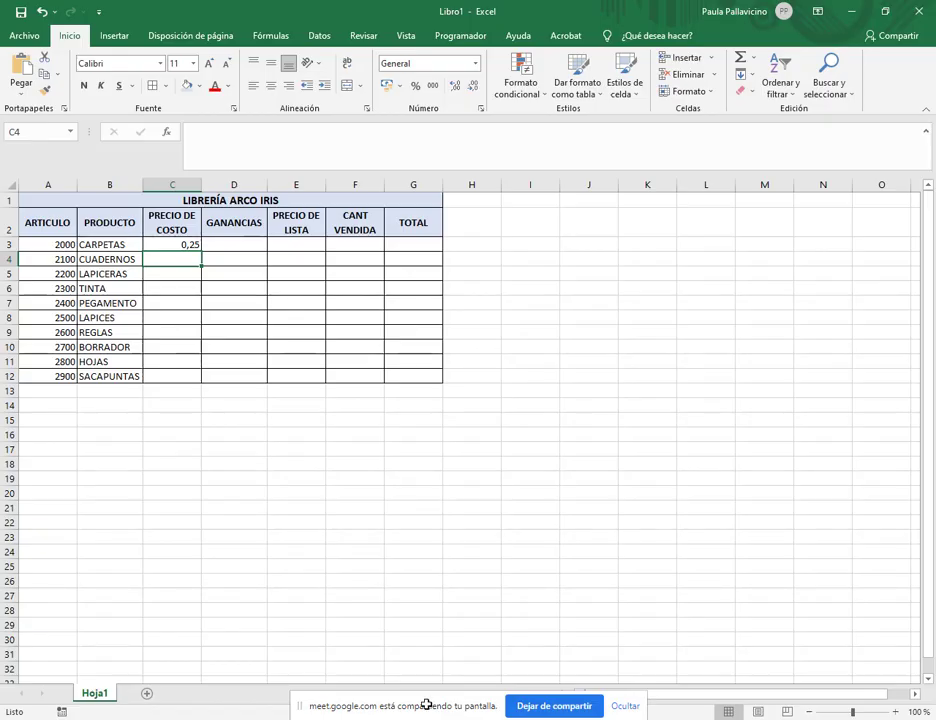
drag(184, 244, 184, 376)
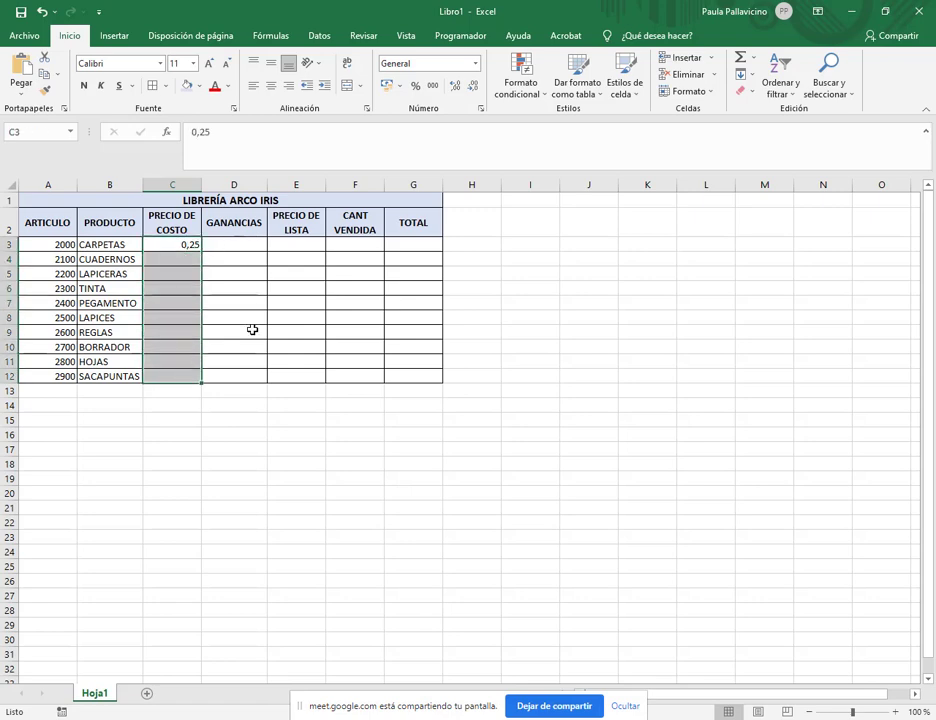
click(743, 73)
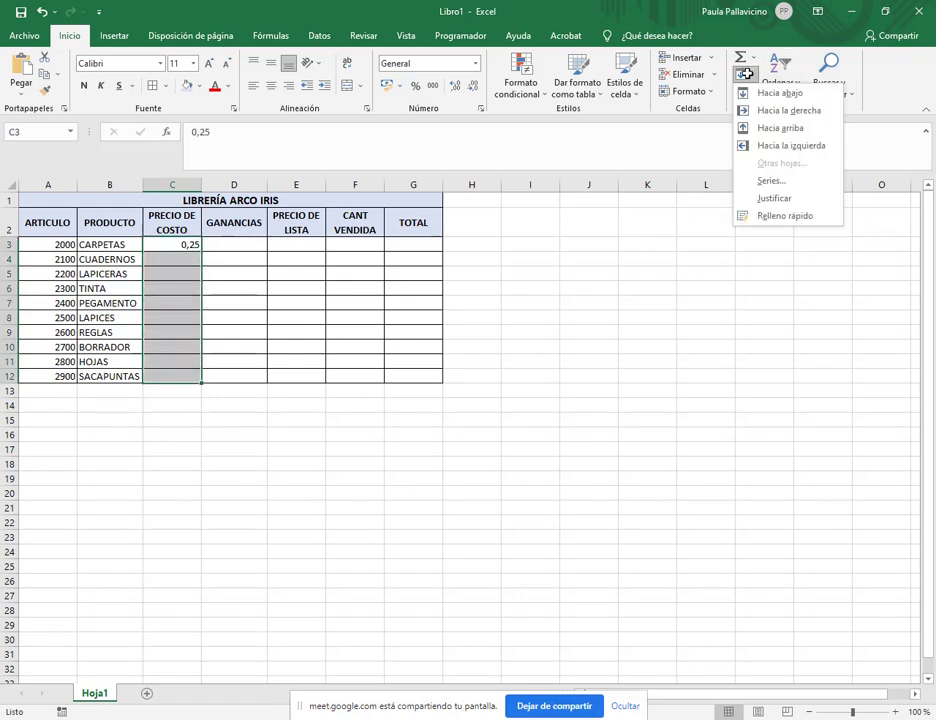
click(771, 180)
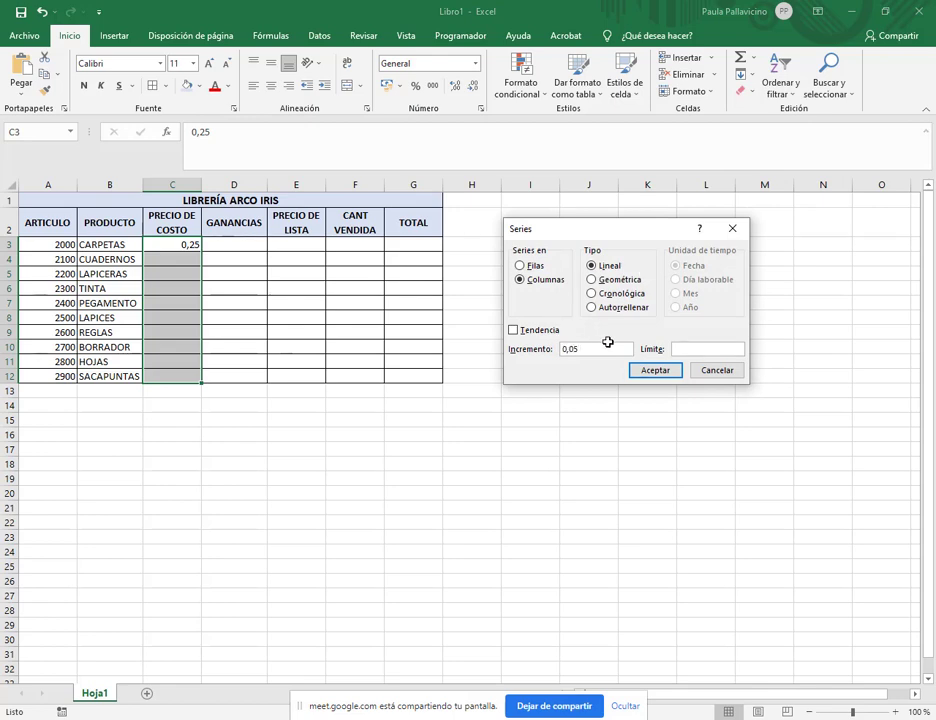
click(655, 370)
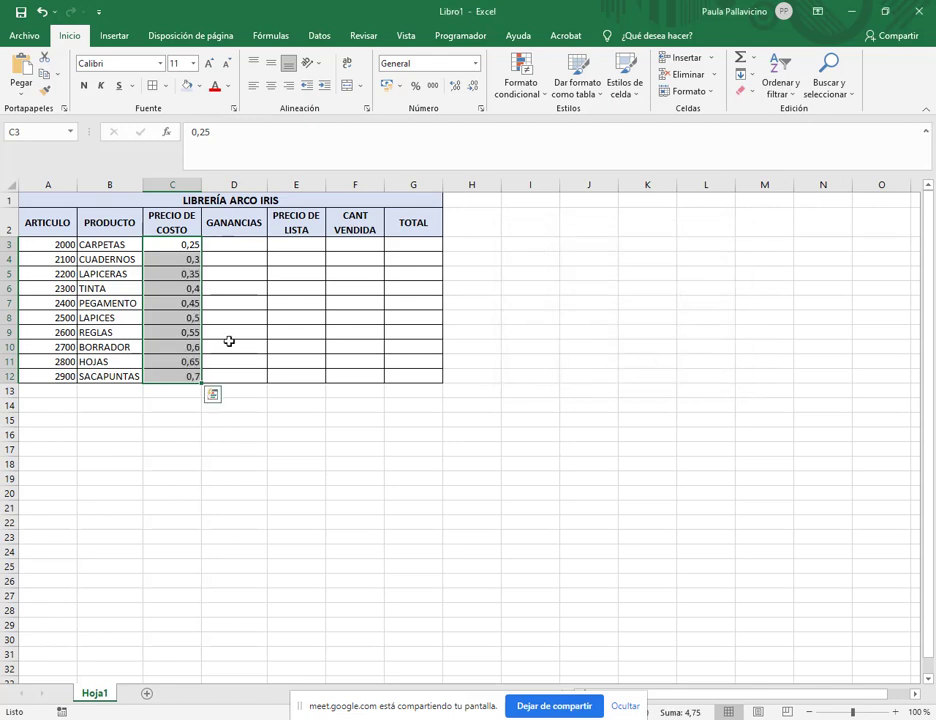
Step: Switch to Google Drive in Chrome, download the Ejercicio 1 Extra Práctica con formulas PDF and open the downloaded copy
click(232, 244)
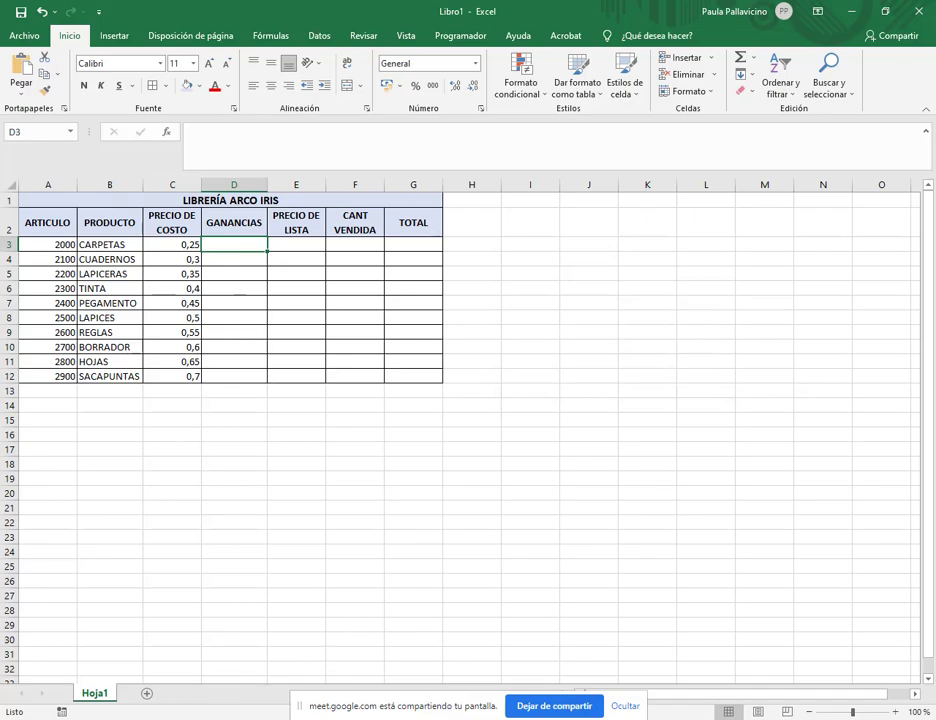
click(232, 685)
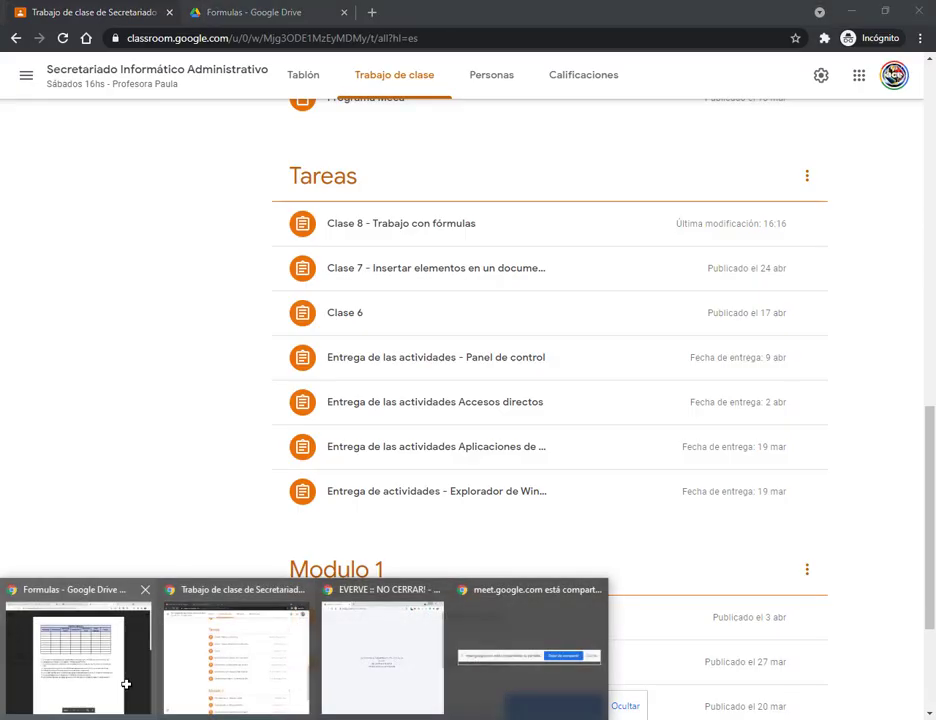
click(125, 683)
click(877, 72)
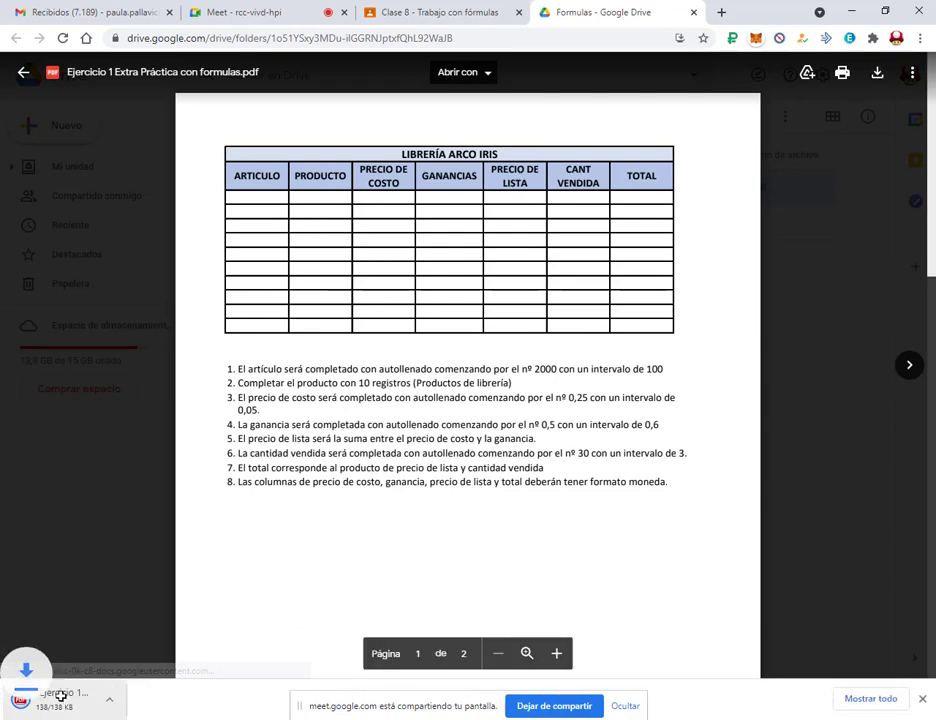
click(69, 698)
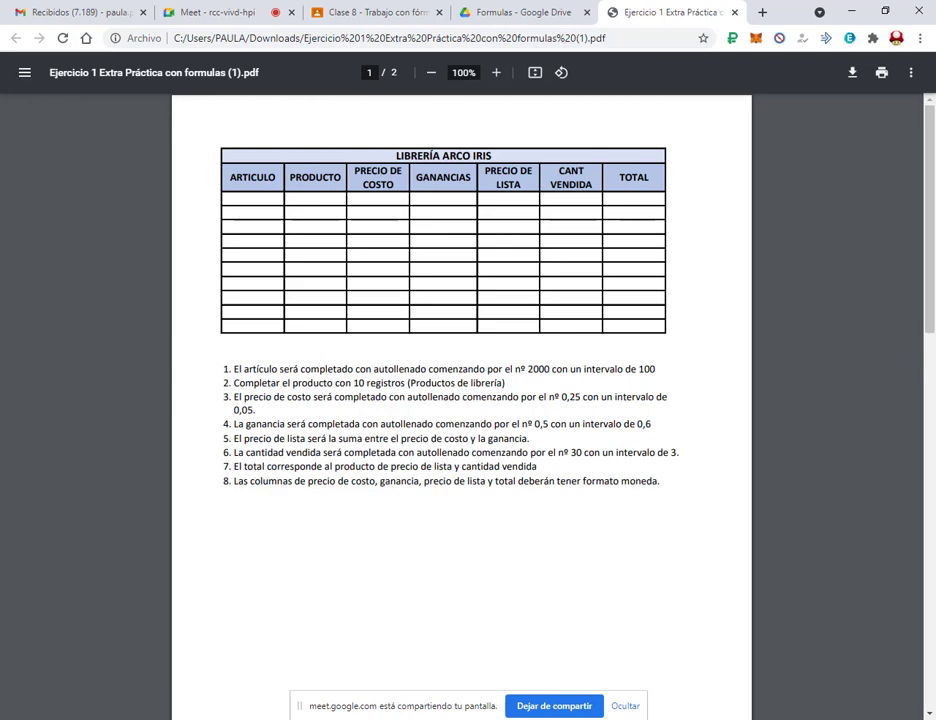
Step: Return to the Excel workbook and enter 0,5 as the first GANANCIAS value in cell D3
key(alt+Tab)
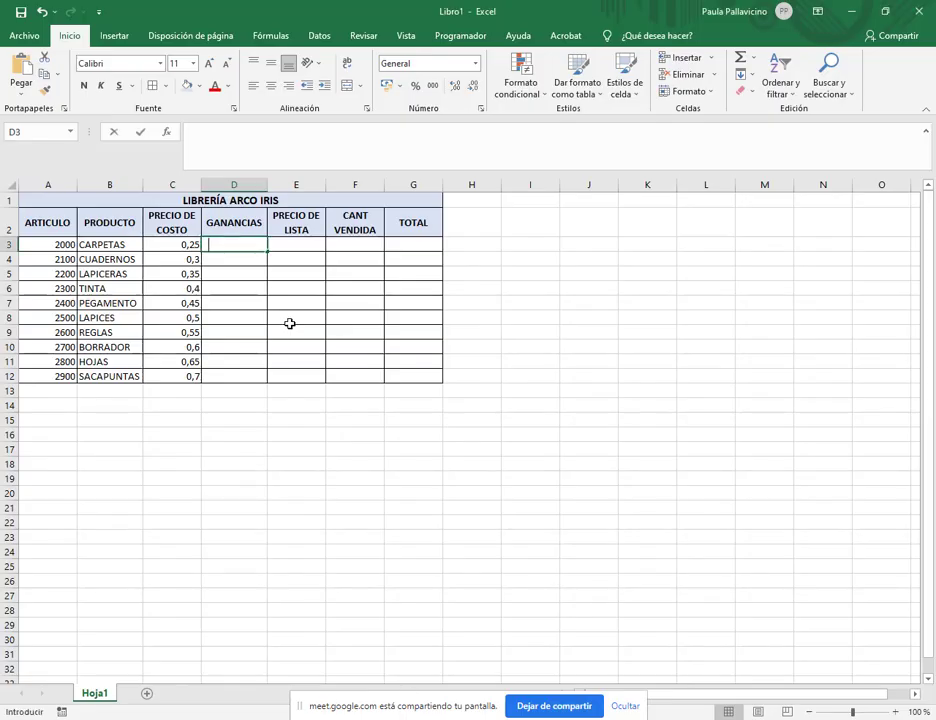
text(0,5)
key(Return)
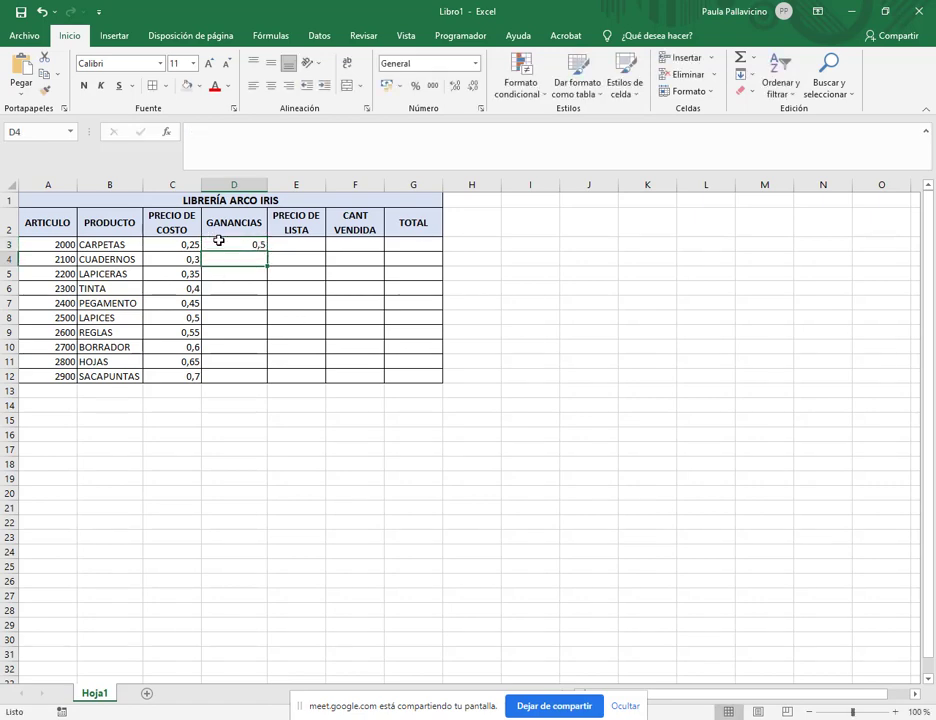
Step: Fill D3:D12 in the GANANCIAS column with a linear column series incrementing by 0,6
drag(217, 244, 244, 376)
click(745, 74)
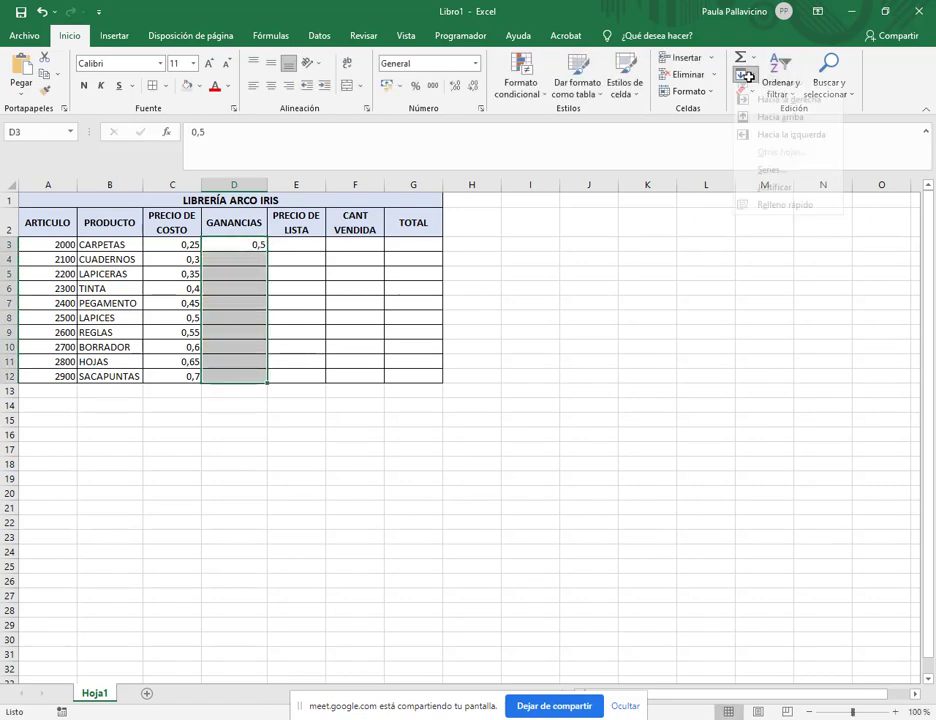
click(746, 181)
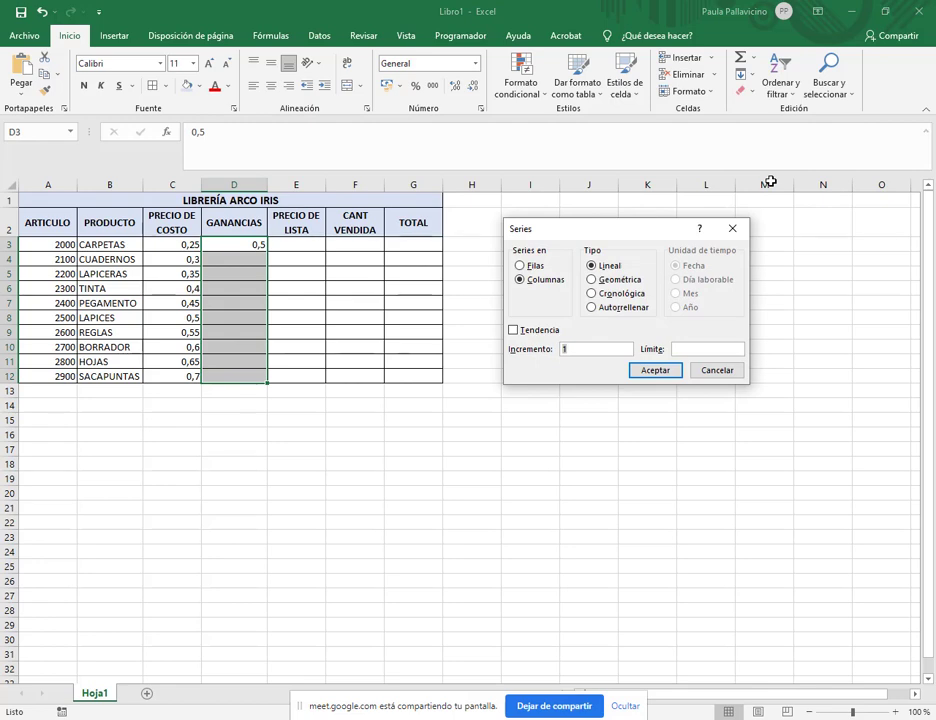
text(0,6)
key(Return)
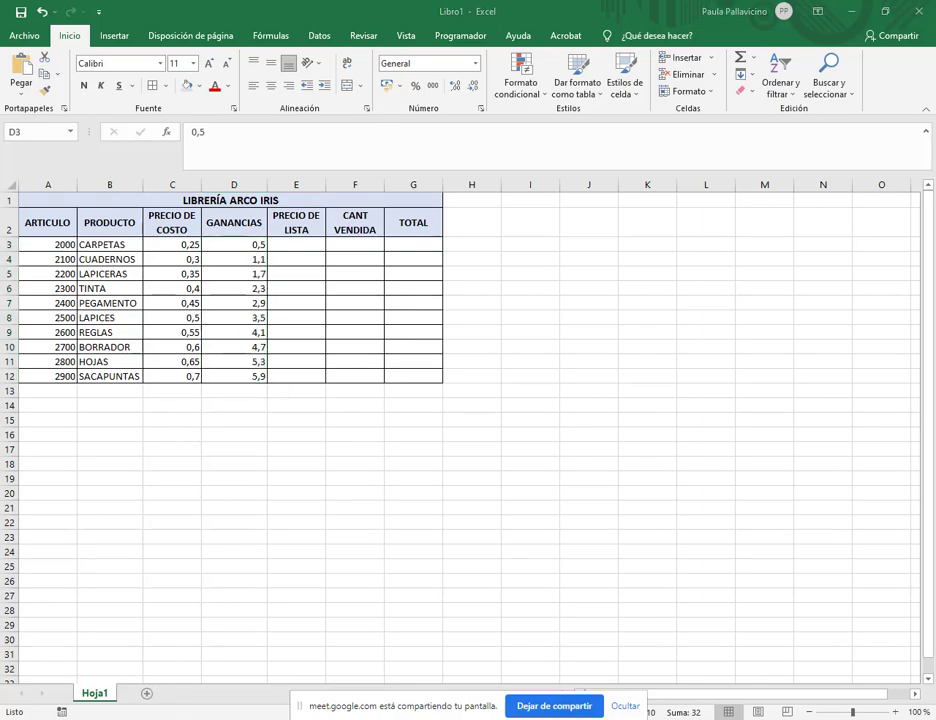
Step: Switch to the Ejercicio 1 Extra Práctica con formulas PDF in Chrome and detach its tab into a separate window
key(alt+Tab)
key(alt+Tab)
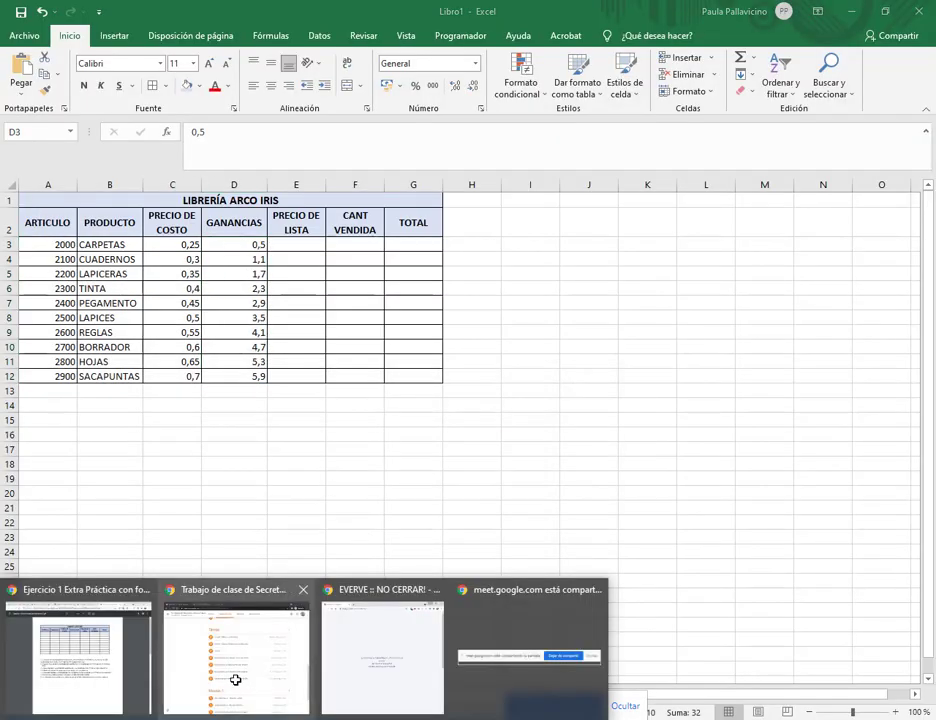
click(105, 672)
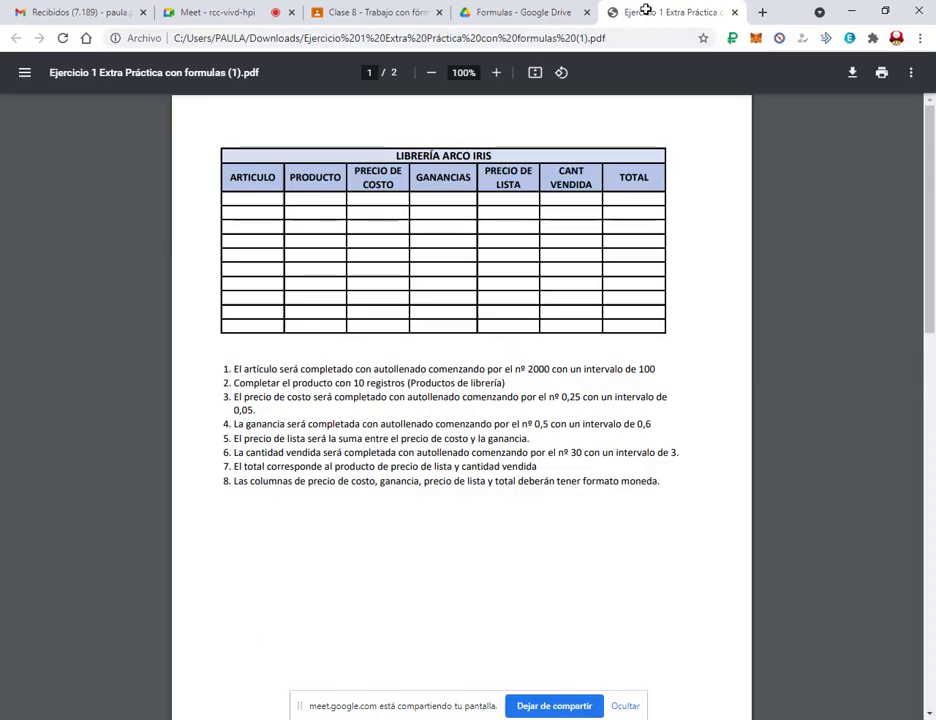
drag(646, 27, 627, 77)
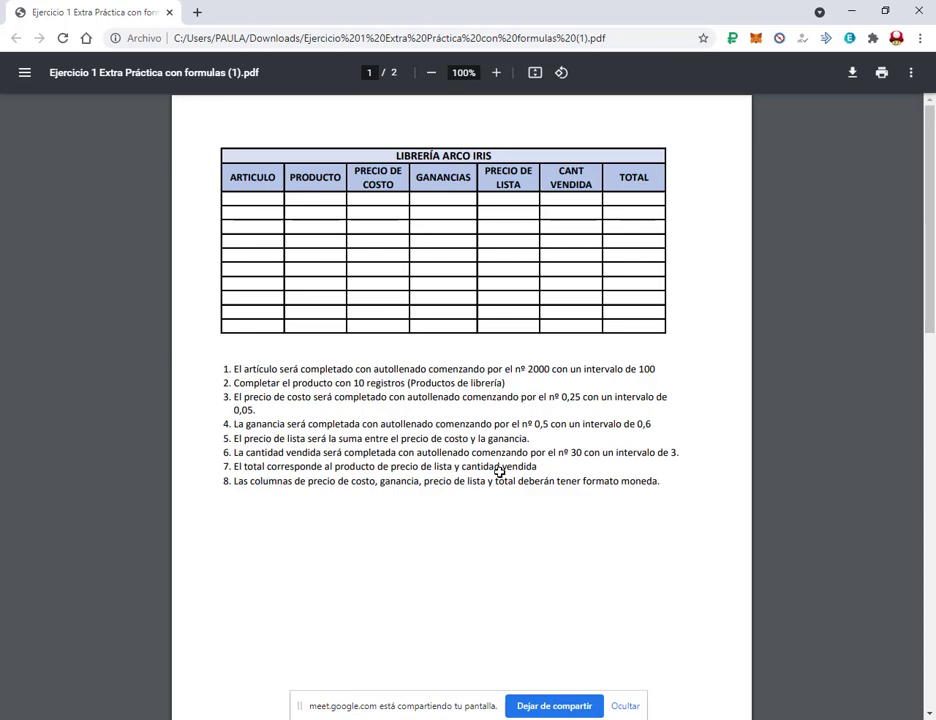
Step: Return to Excel, enter the list price formula =C3+D3 in E3 and copy it down through E12
key(alt+Tab)
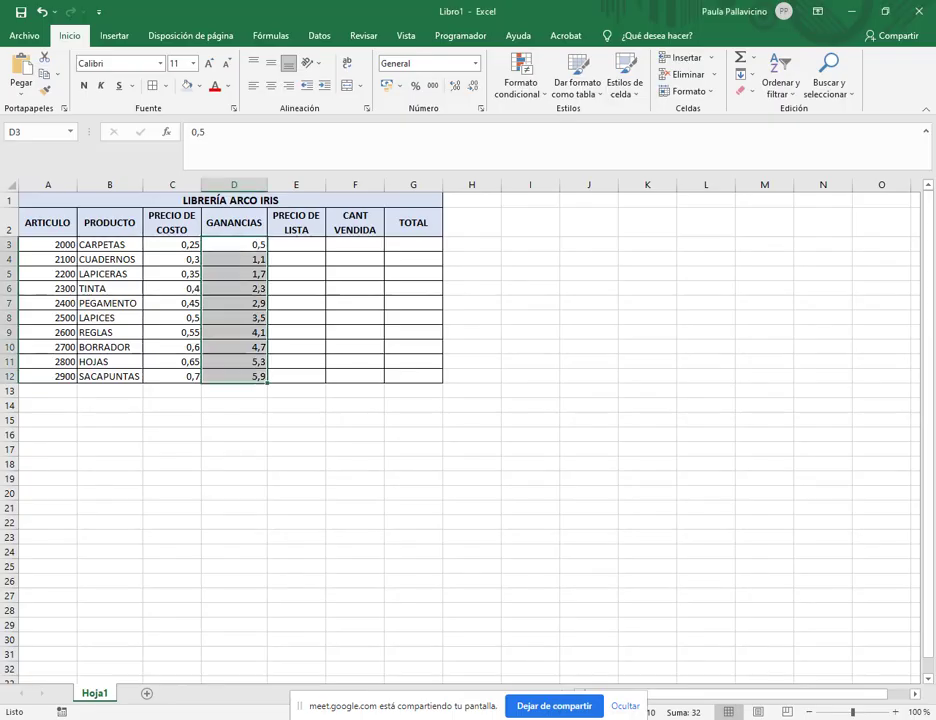
click(297, 244)
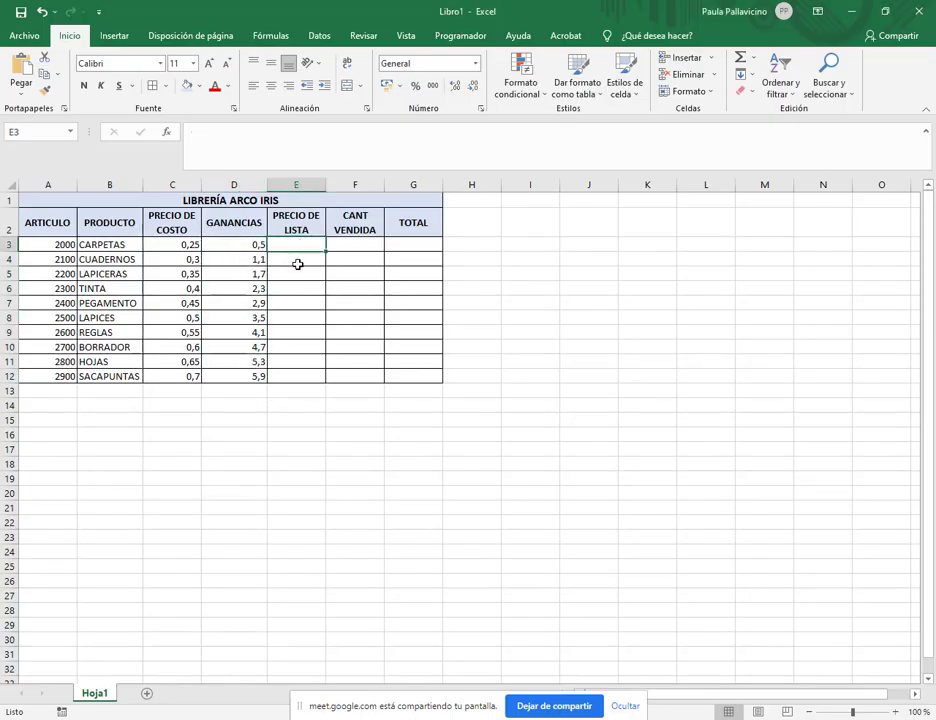
text(=)
click(176, 247)
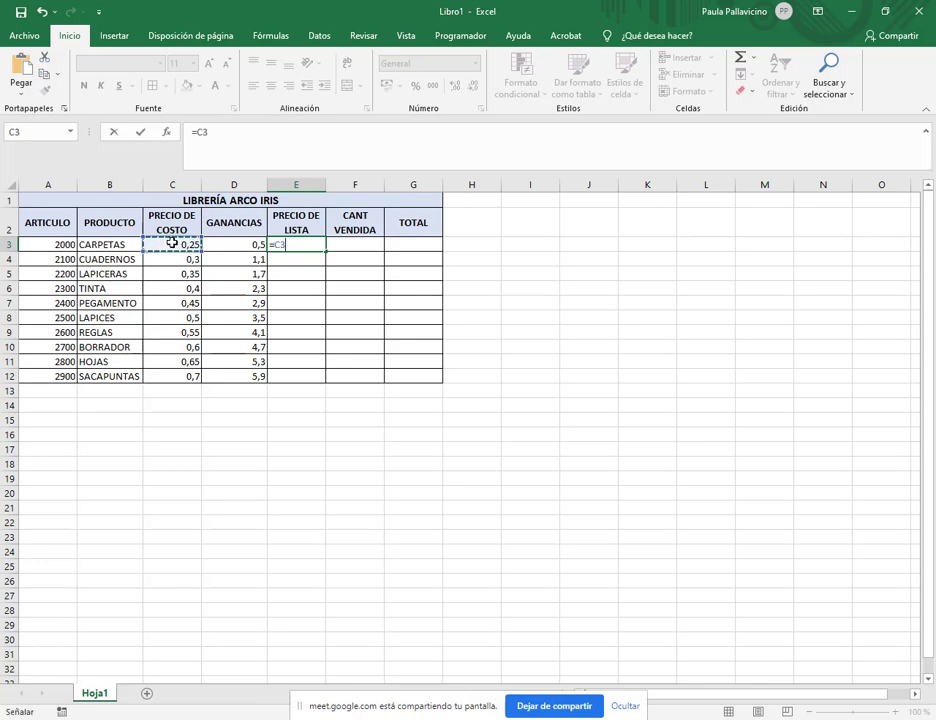
text(+)
click(231, 246)
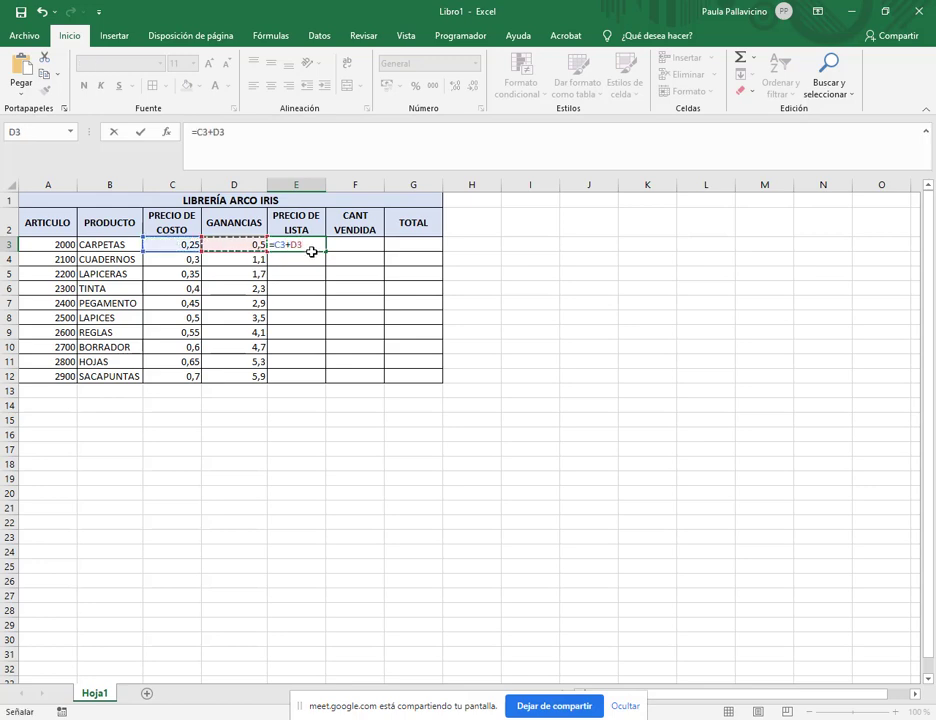
key(ctrl+Return)
drag(324, 250, 310, 377)
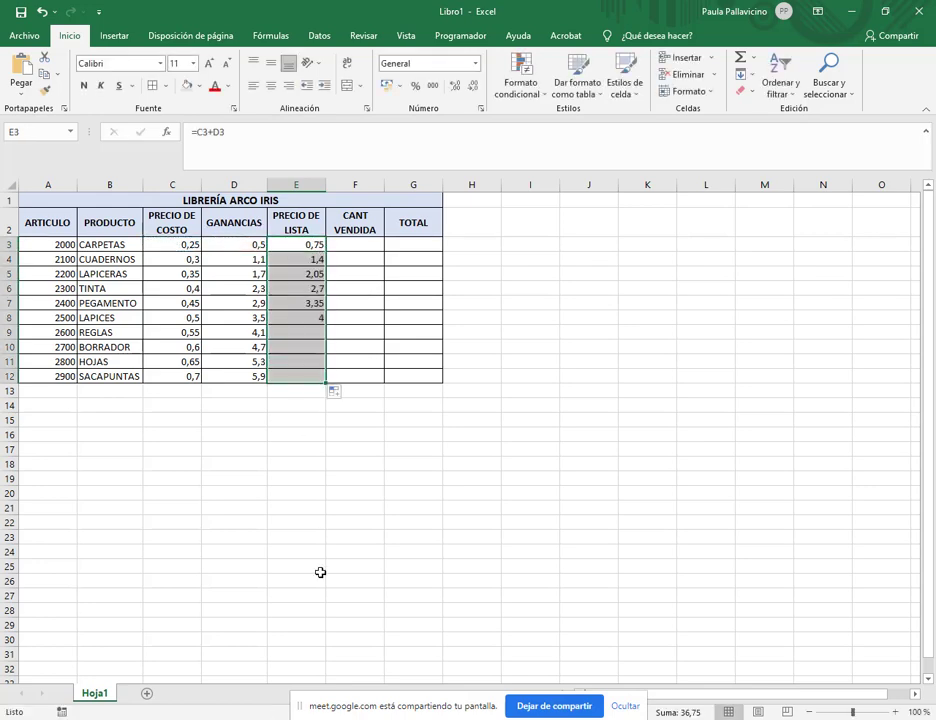
Step: Check the sold quantity instruction in the Chrome PDF, return to Excel and enter 30 in cell F3
key(alt+Tab)
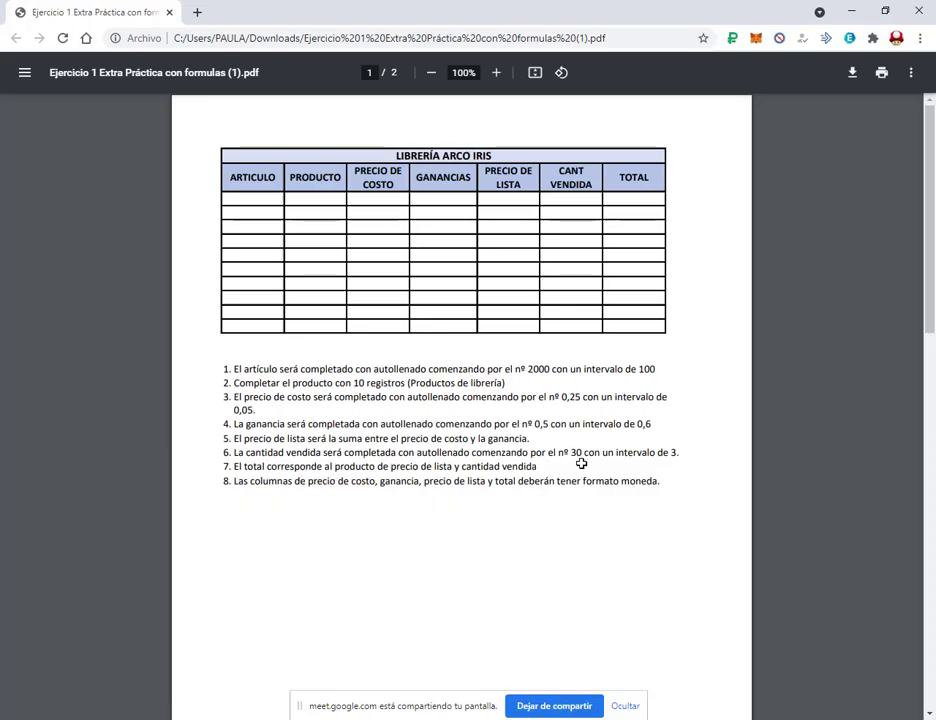
key(alt+Tab)
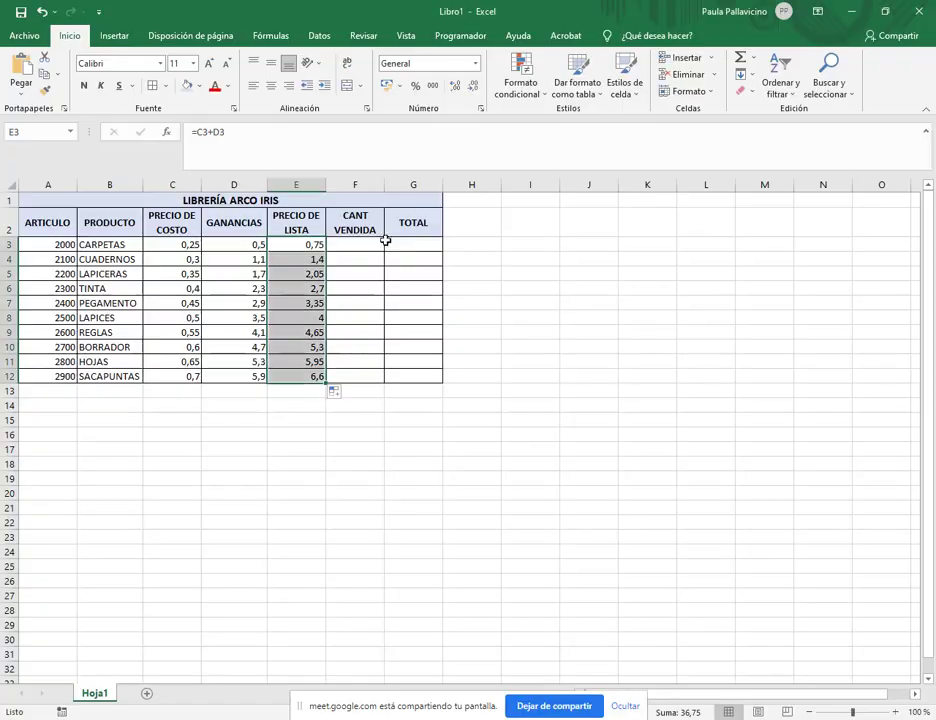
click(368, 244)
text(30)
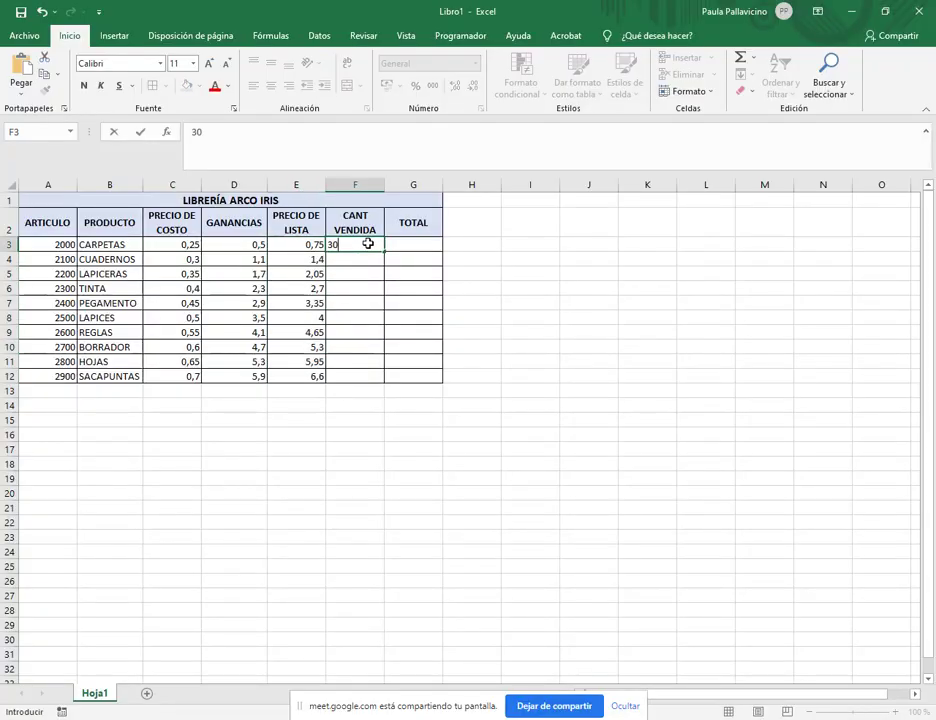
key(Return)
Step: Fill F3:F12 in the CANT VENDIDA column with a linear column series incrementing by 3
drag(363, 244, 368, 376)
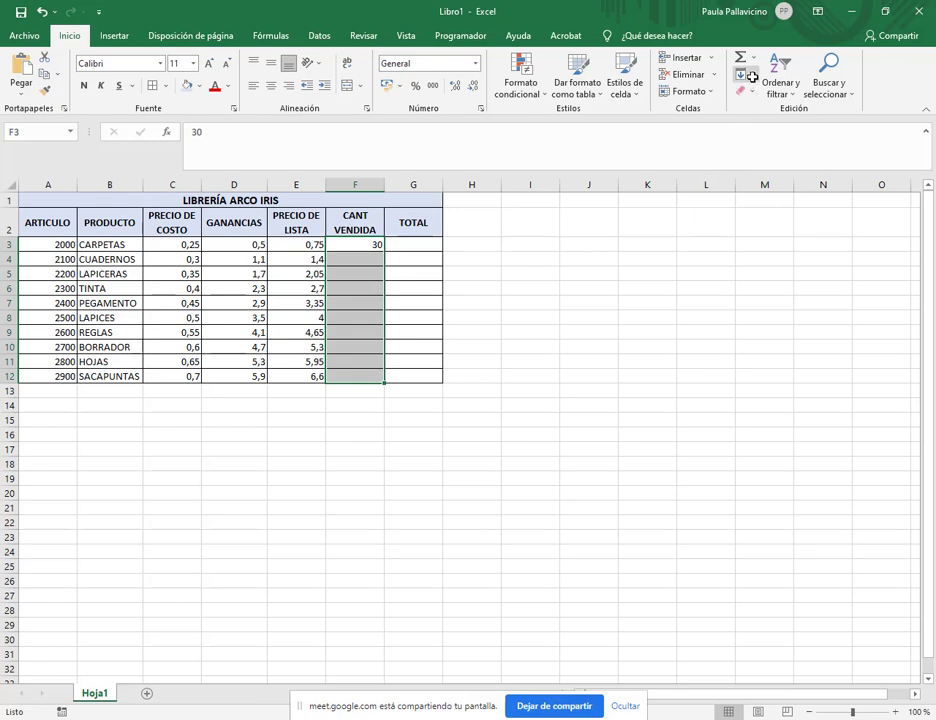
click(745, 75)
click(747, 179)
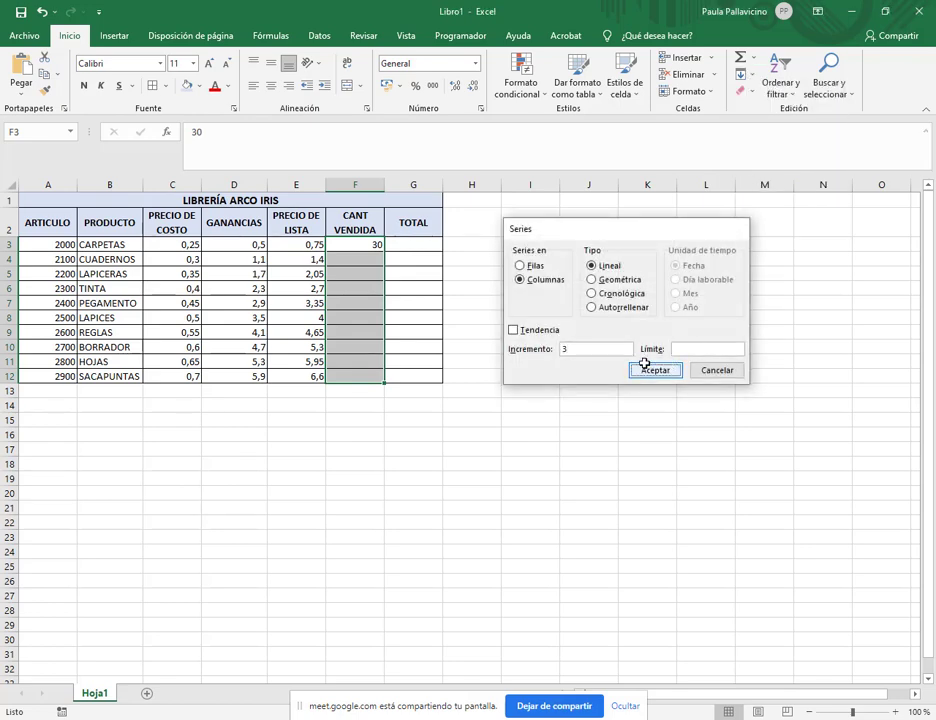
click(648, 369)
click(648, 363)
Step: Check the total instruction in the Chrome PDF, return to Excel and enter the formula =E3*F3 in cell G3
key(alt+Tab)
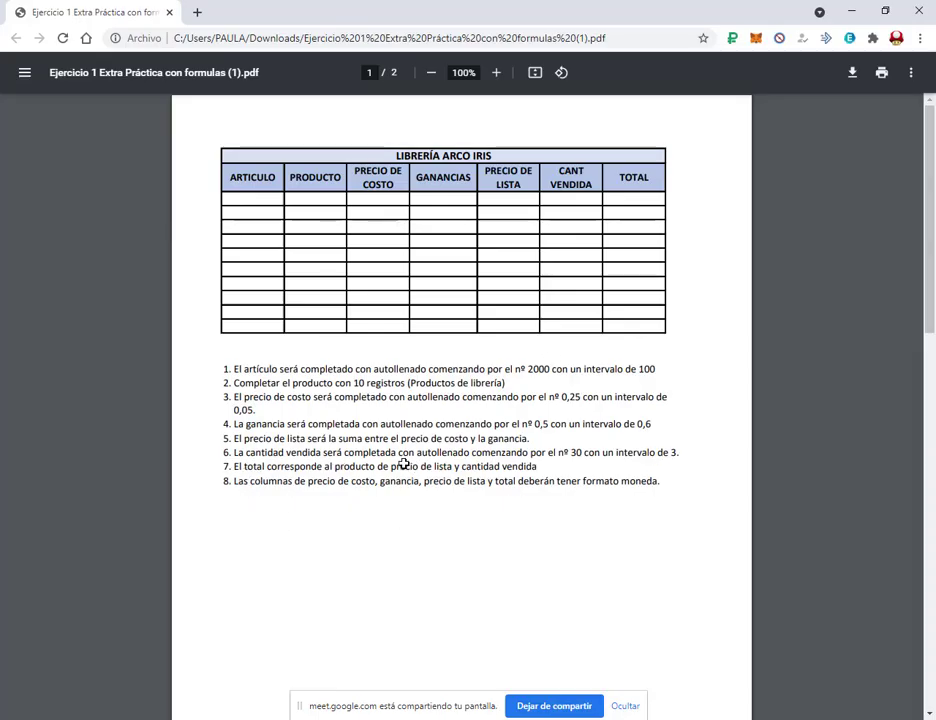
key(alt+Tab)
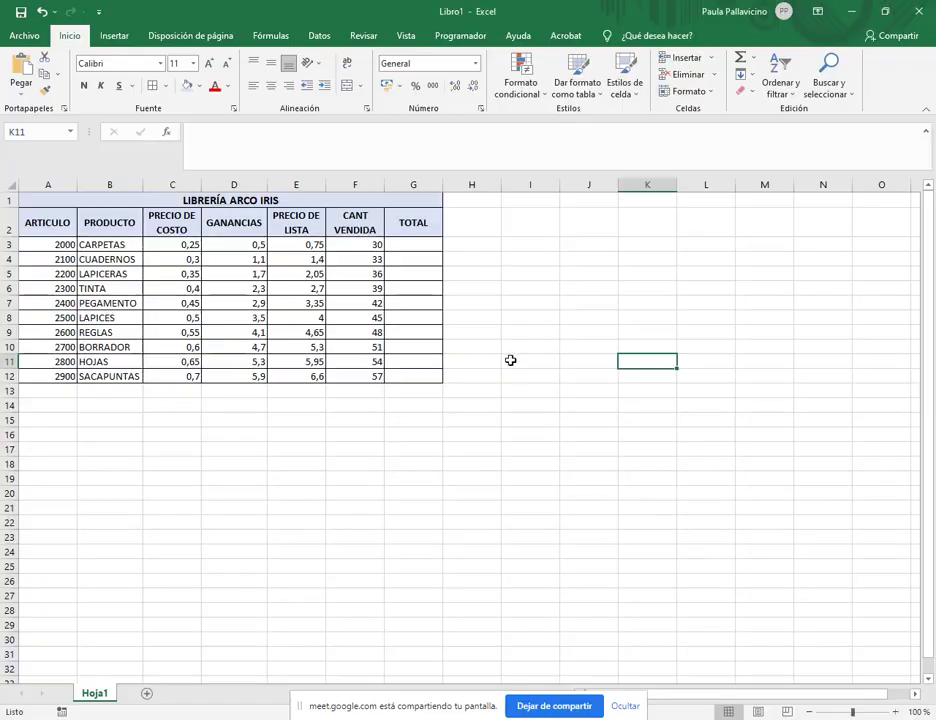
click(416, 245)
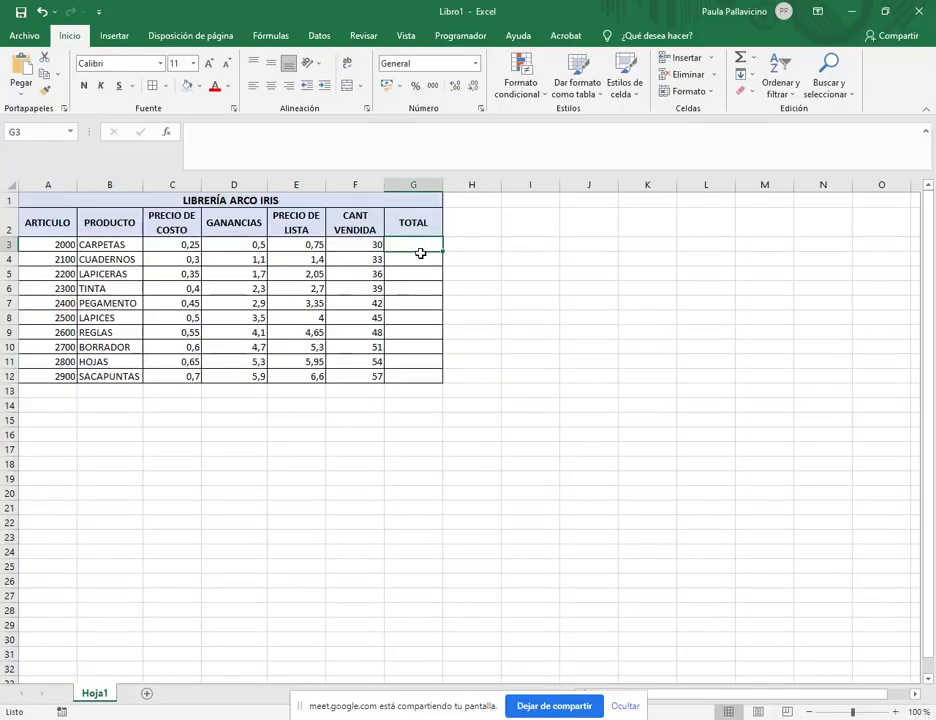
text(=)
click(309, 242)
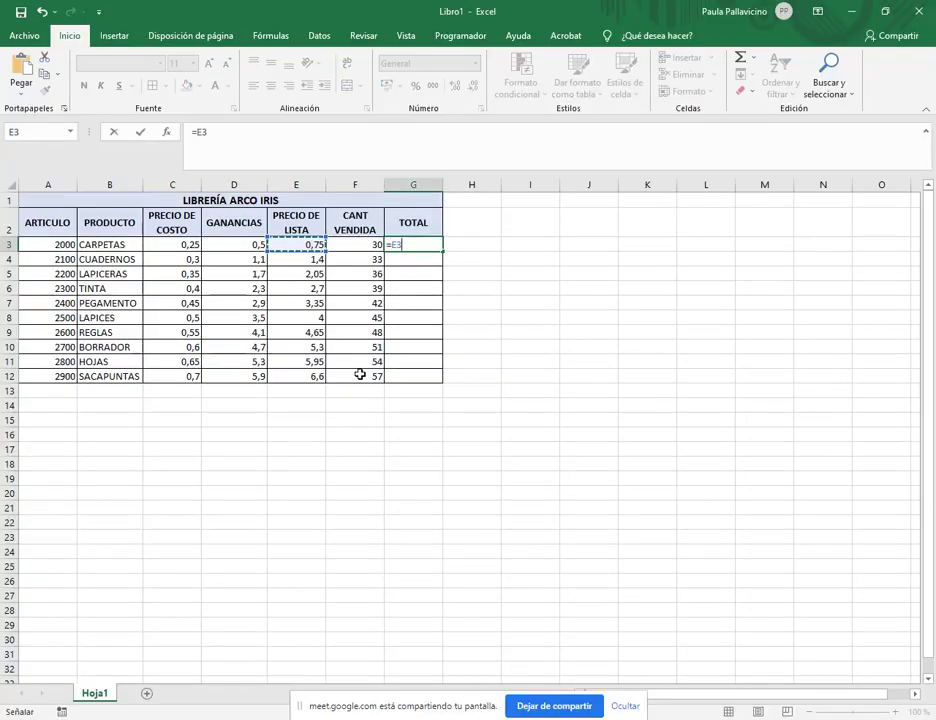
text(*)
click(354, 245)
key(Return)
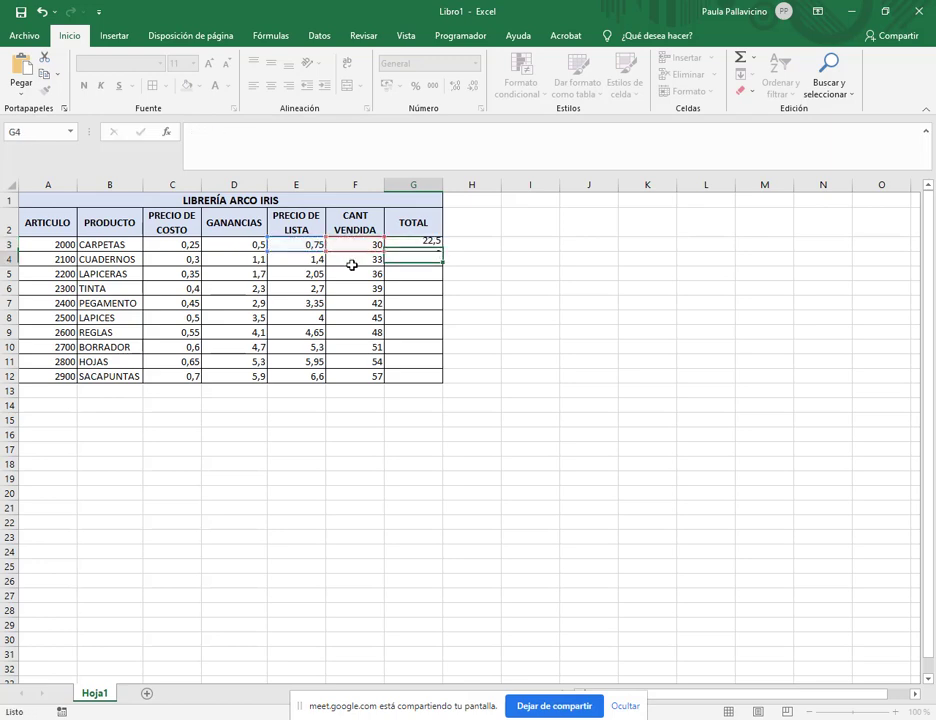
Step: Review the TOTAL formula in G3 and copy it down through G12
click(415, 243)
double_click(415, 243)
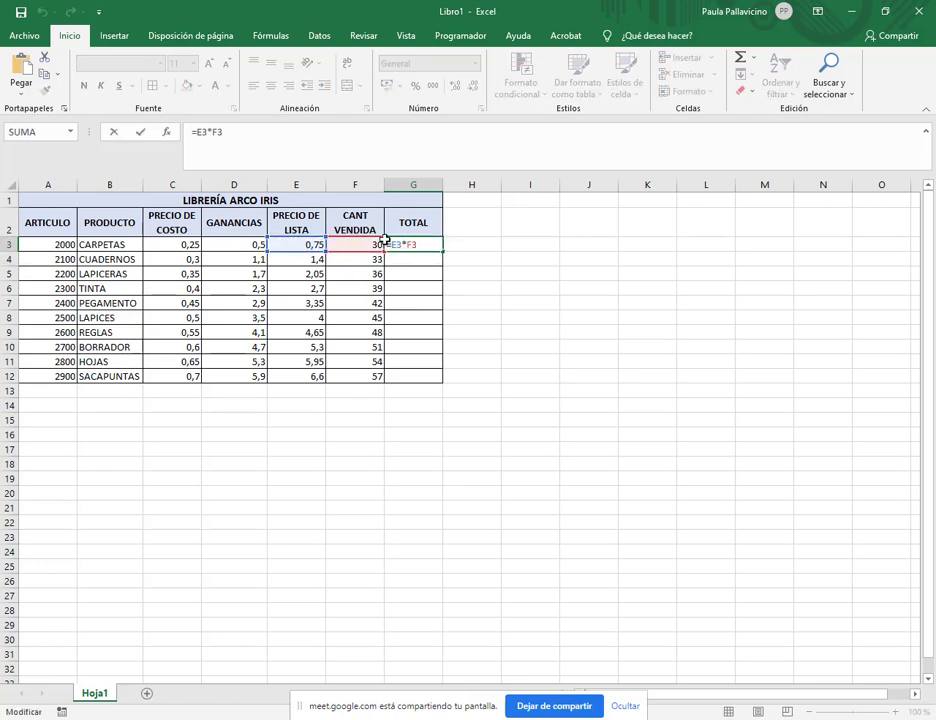
key(Escape)
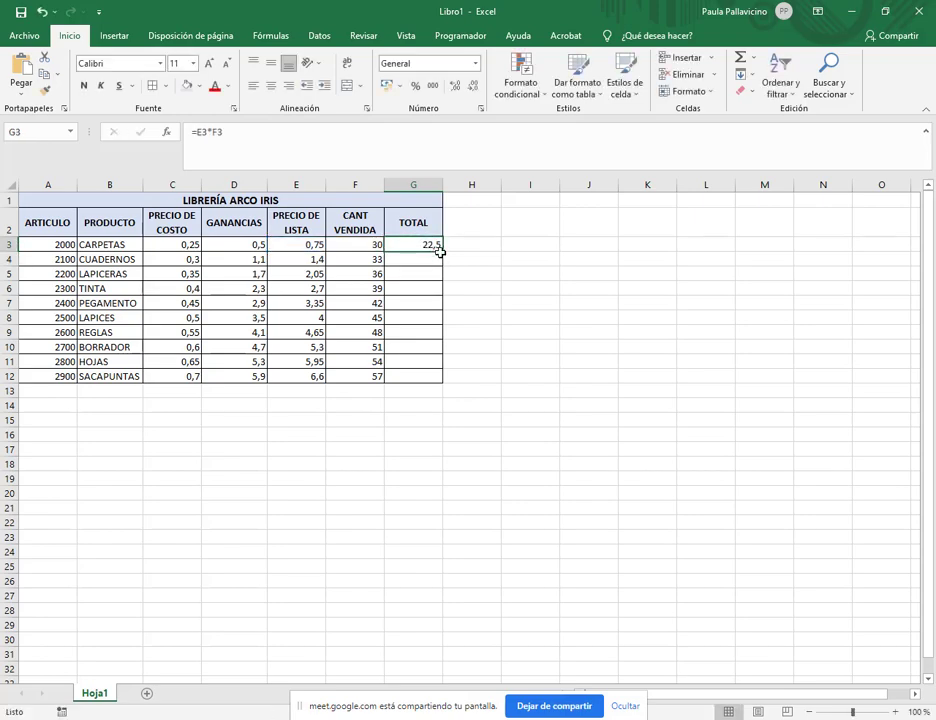
double_click(440, 252)
Step: Switch to the exercise PDF in Chrome and read which columns need currency format
key(alt+Tab)
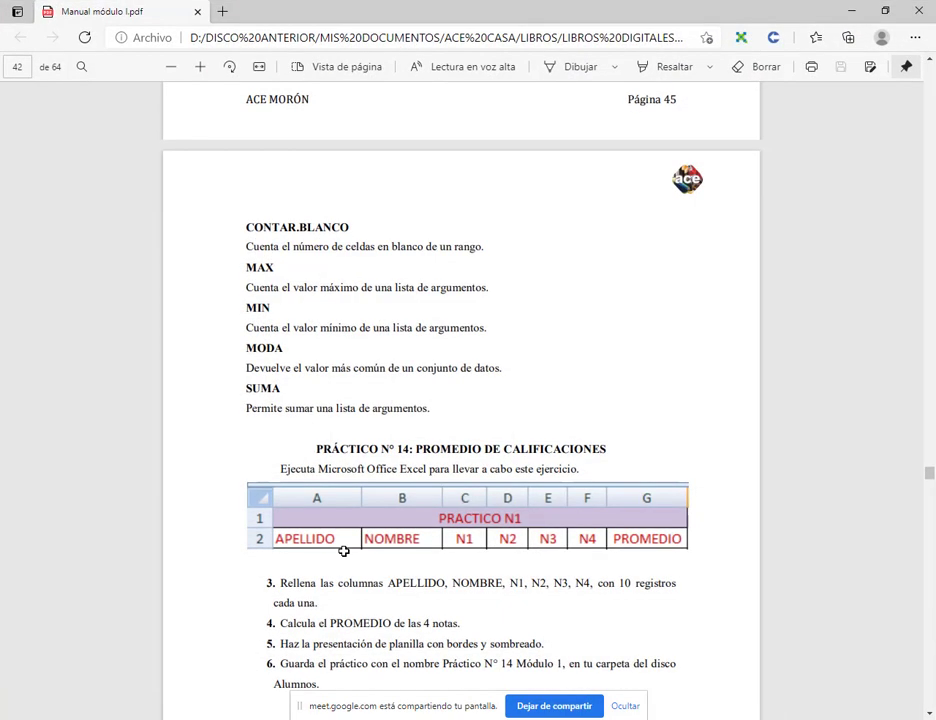
key(alt+Tab)
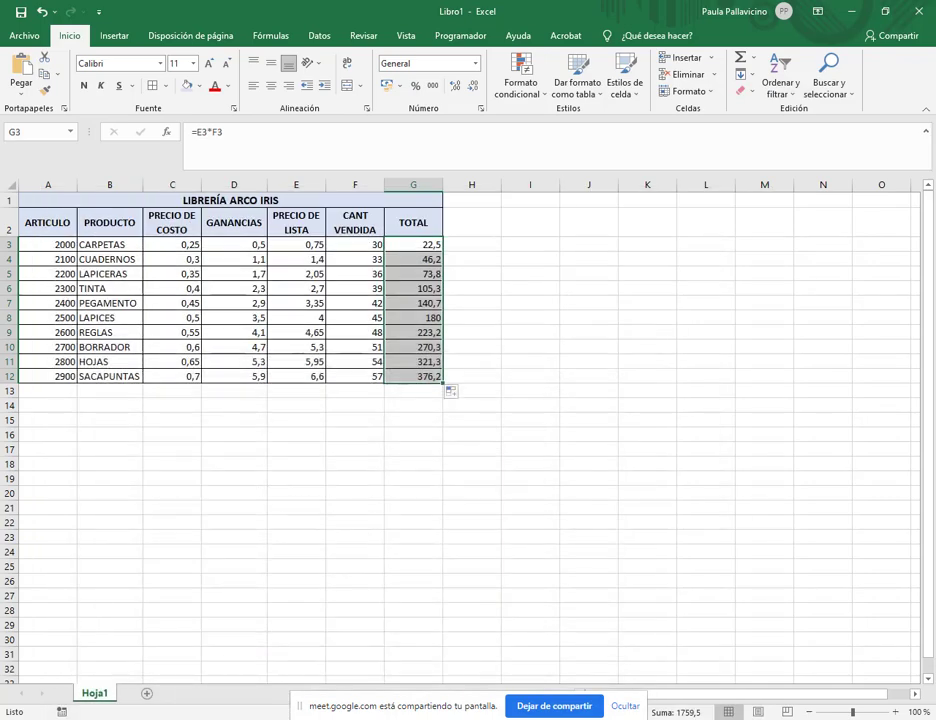
click(749, 645)
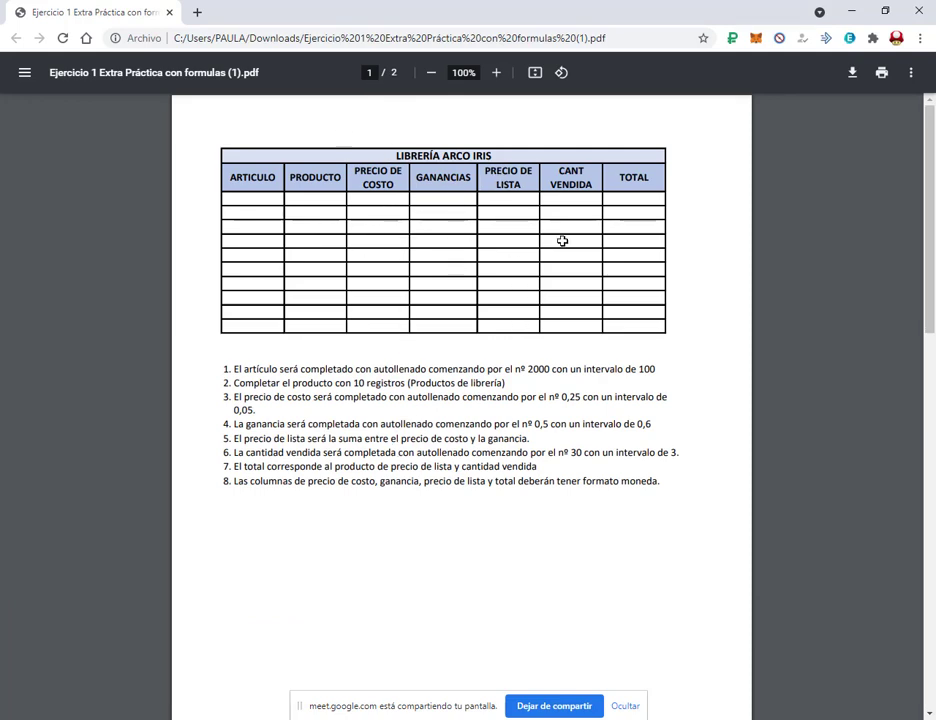
Step: Return to Excel and apply the $ Español (Argentina) accounting format to C3:E12 and G3:G12
key(alt+Tab)
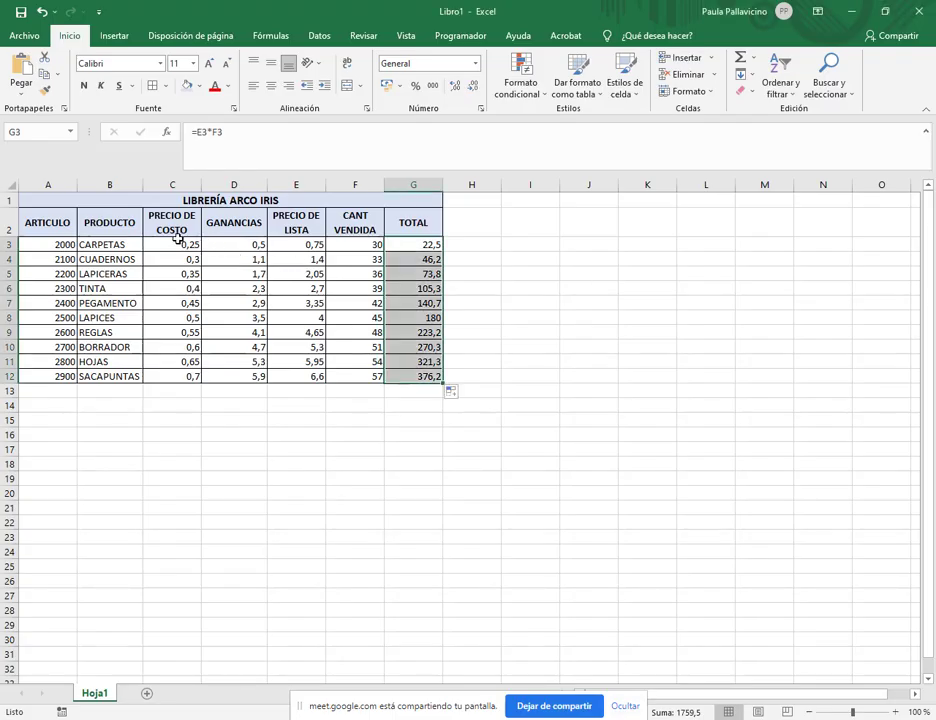
drag(178, 244, 288, 374)
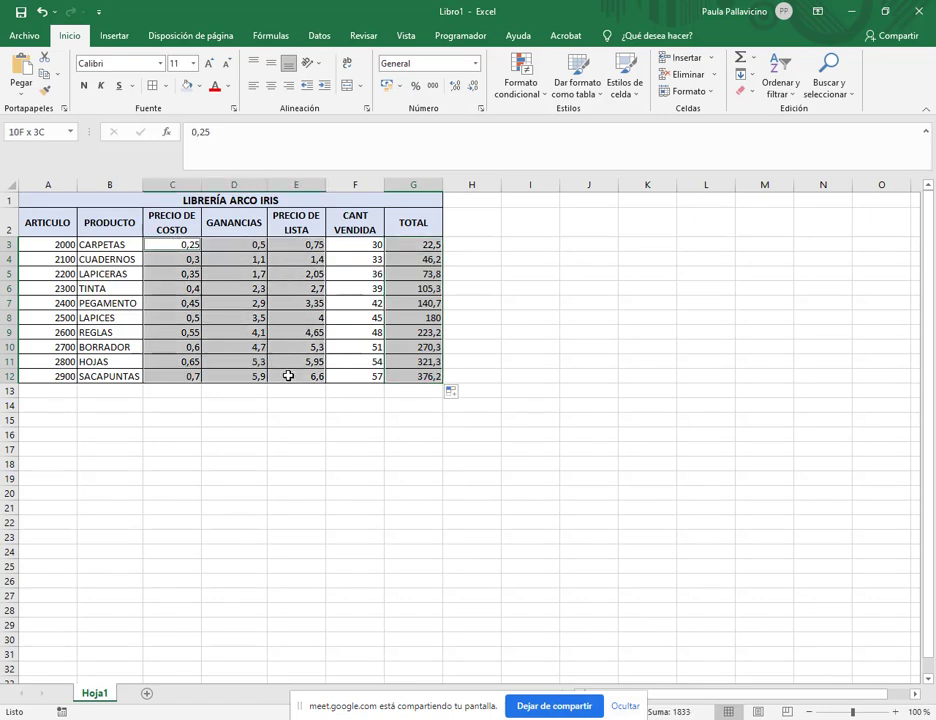
click(398, 87)
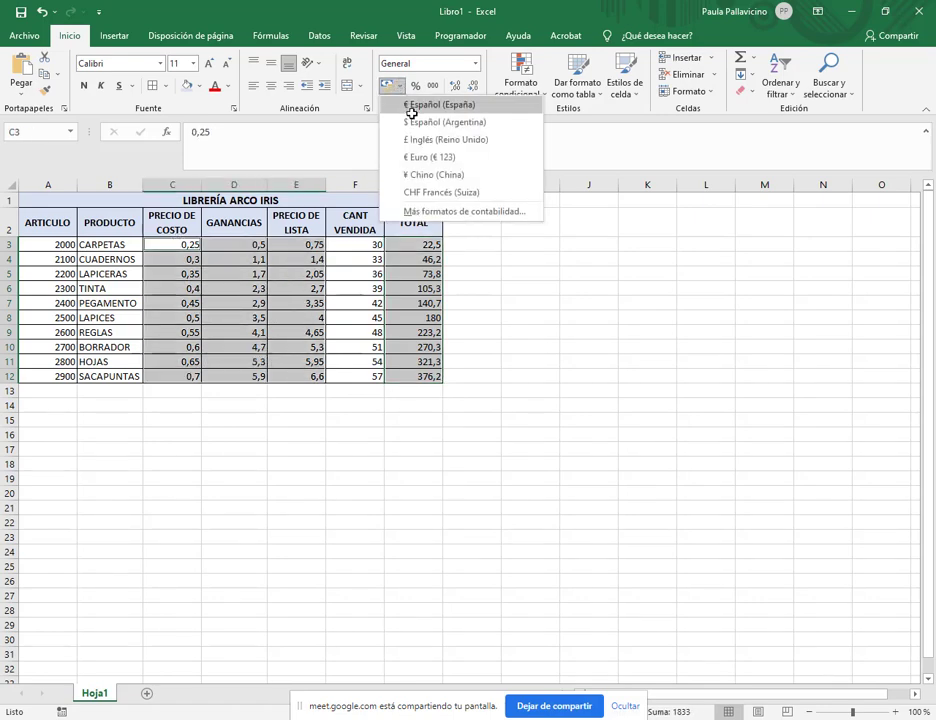
click(412, 118)
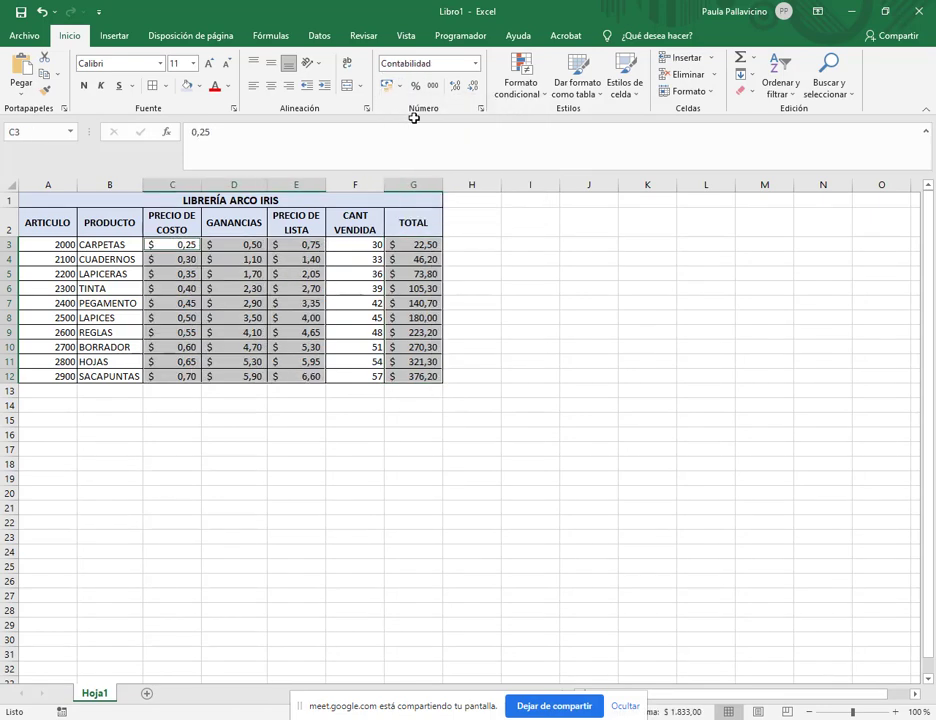
click(548, 276)
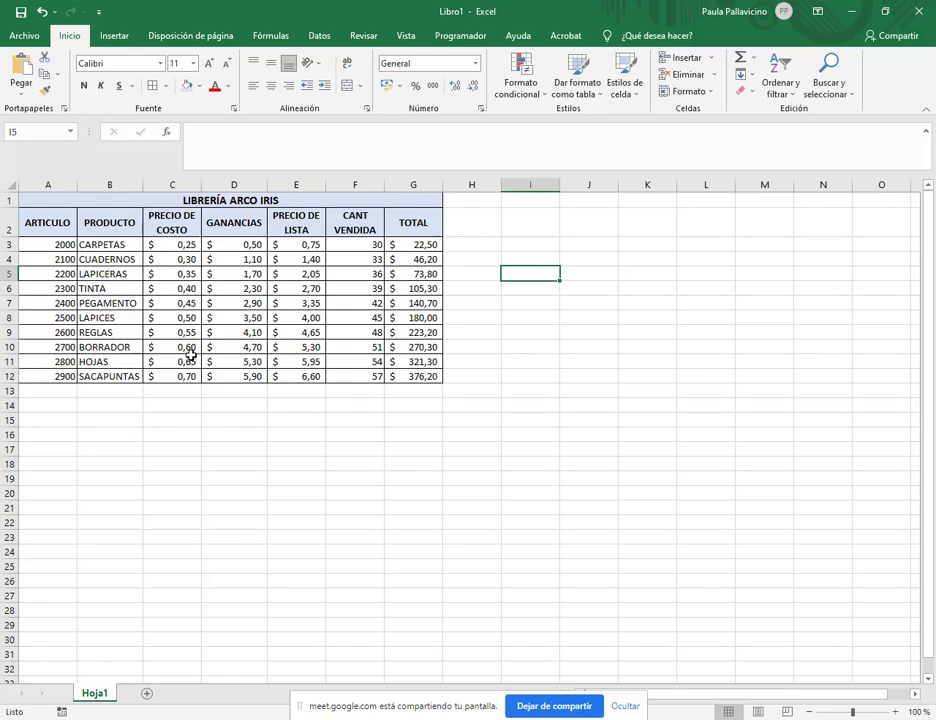
Step: Create a new blank workbook and close the separate Chrome window holding the Ejercicio 1 Extra Práctica PDF
click(36, 35)
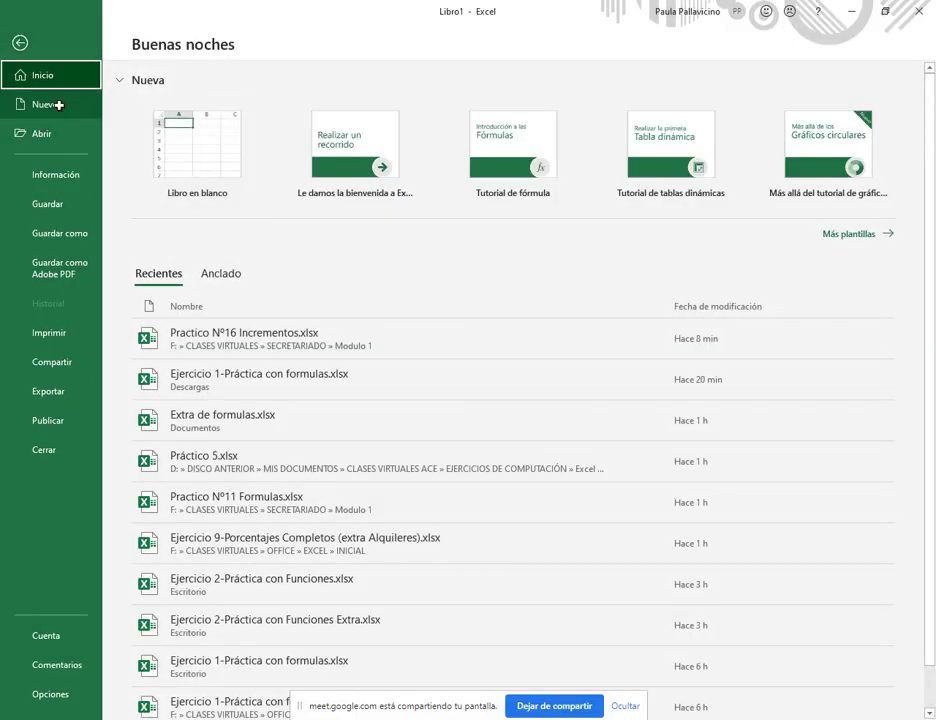
click(182, 167)
click(420, 419)
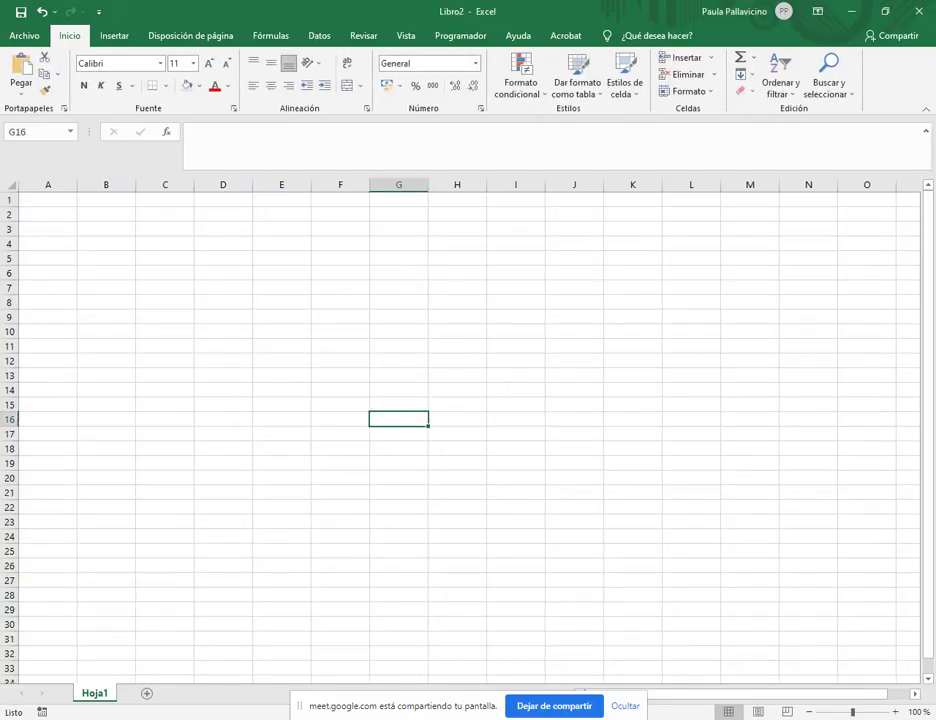
mouse_move(192, 710)
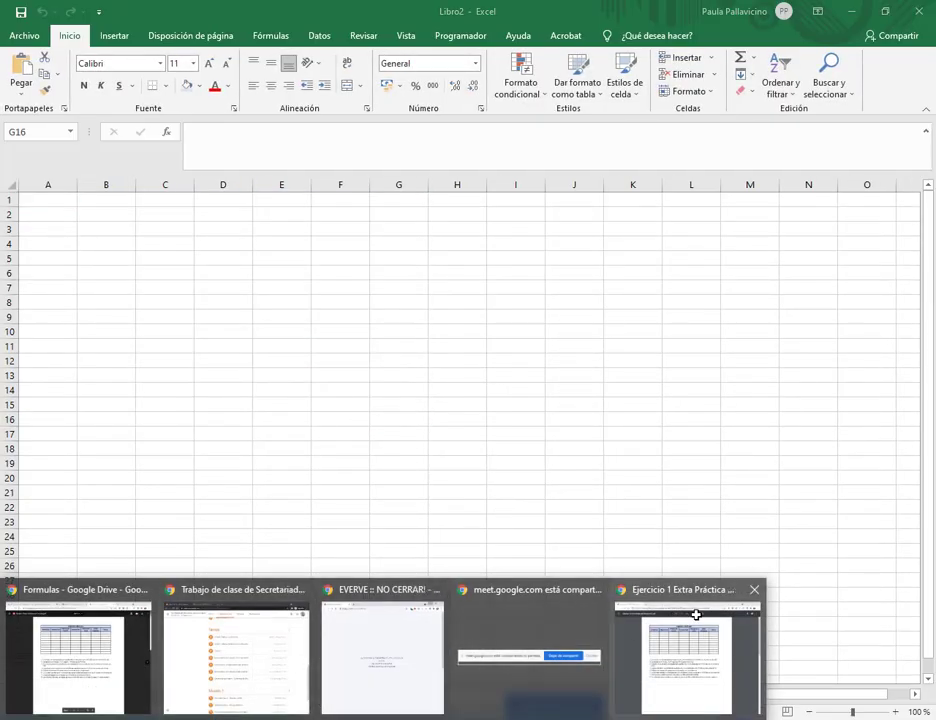
click(759, 591)
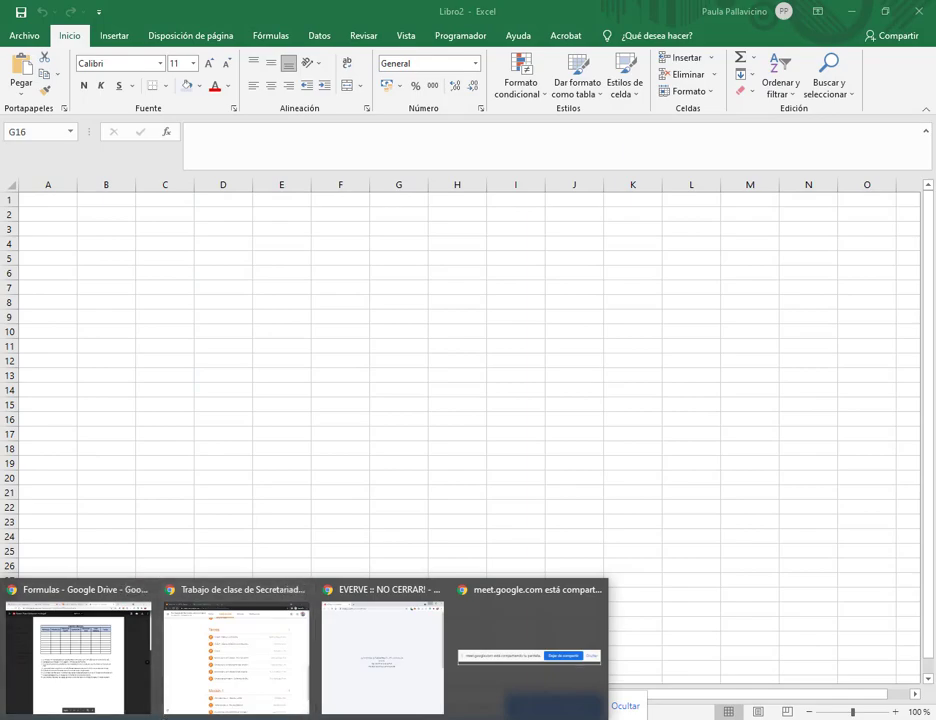
Step: Switch to the Manual módulo I PDF in Edge and examine the sheet layout required by Práctica N° 13: Funciones
key(alt+Tab)
scroll(466, 440, up, 10)
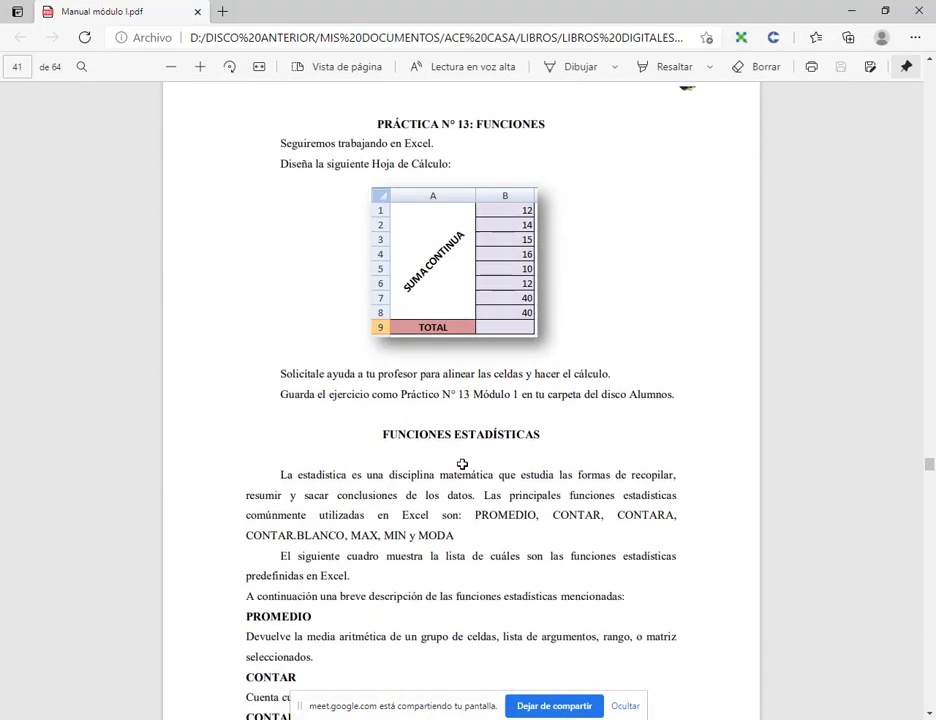
scroll(483, 387, up, 3)
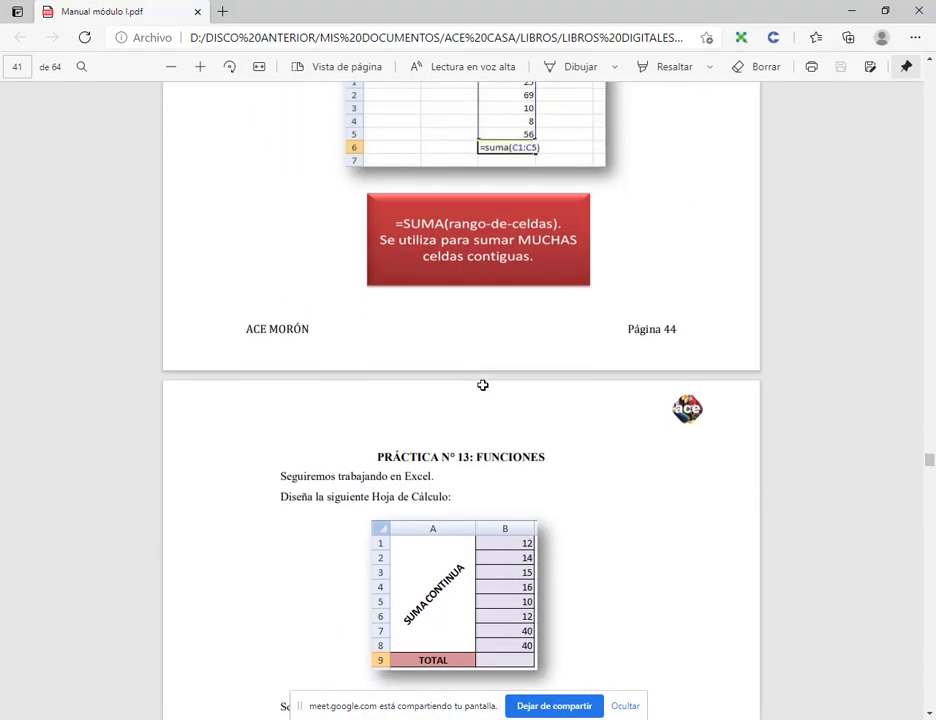
scroll(485, 372, down, 2)
drag(371, 242, 522, 244)
click(520, 244)
scroll(520, 249, down, 1)
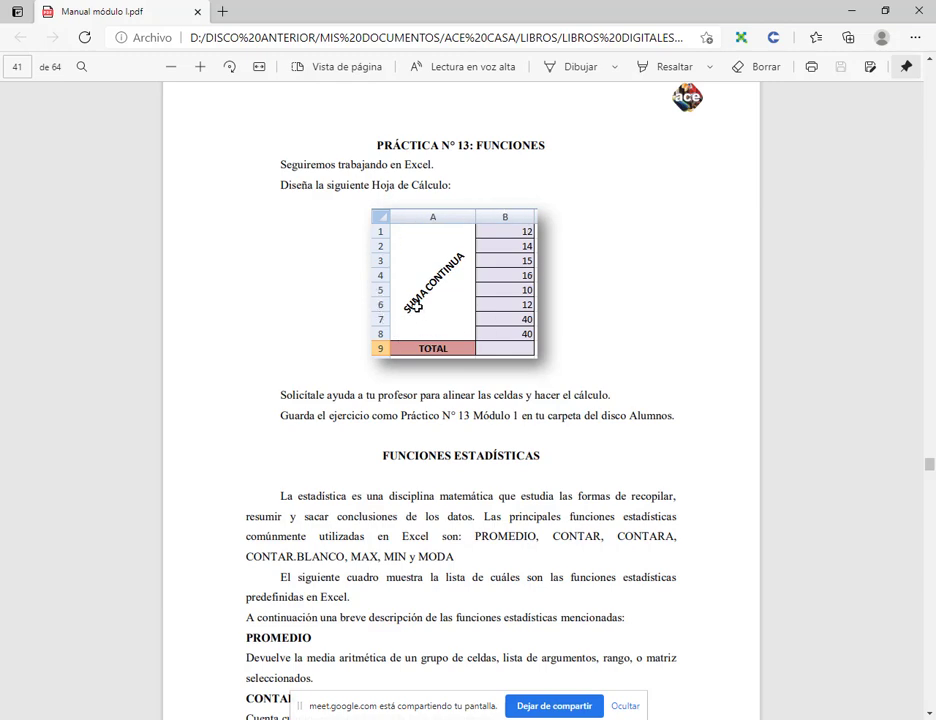
Step: Return to the blank Excel workbook and enter SUMA CONTINUA in cell A1
key(alt+Tab)
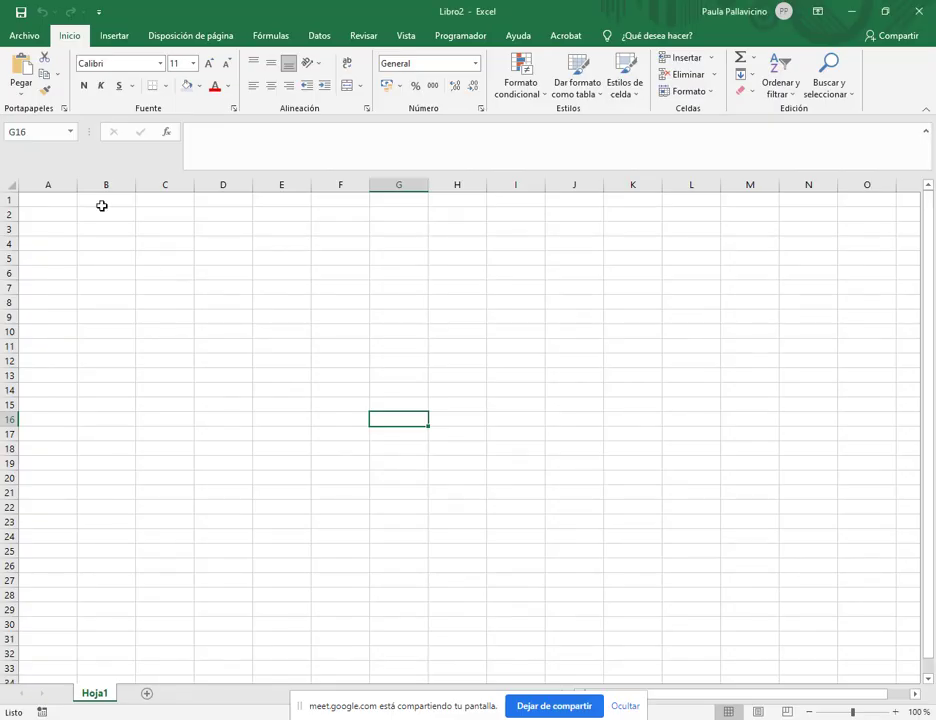
click(60, 200)
text(SUM)
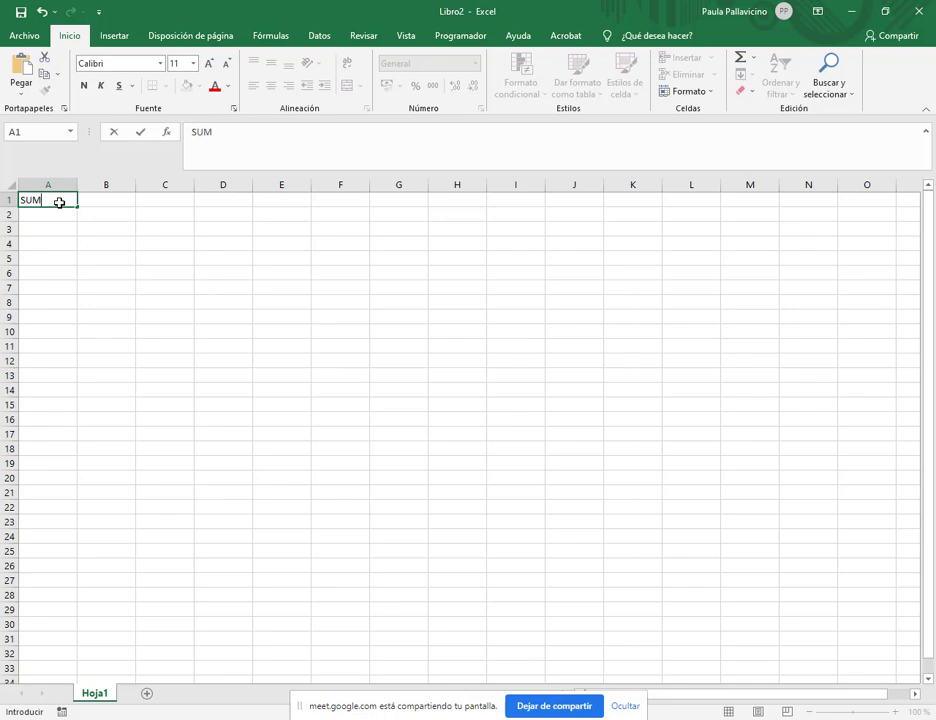
text(A CONTINU)
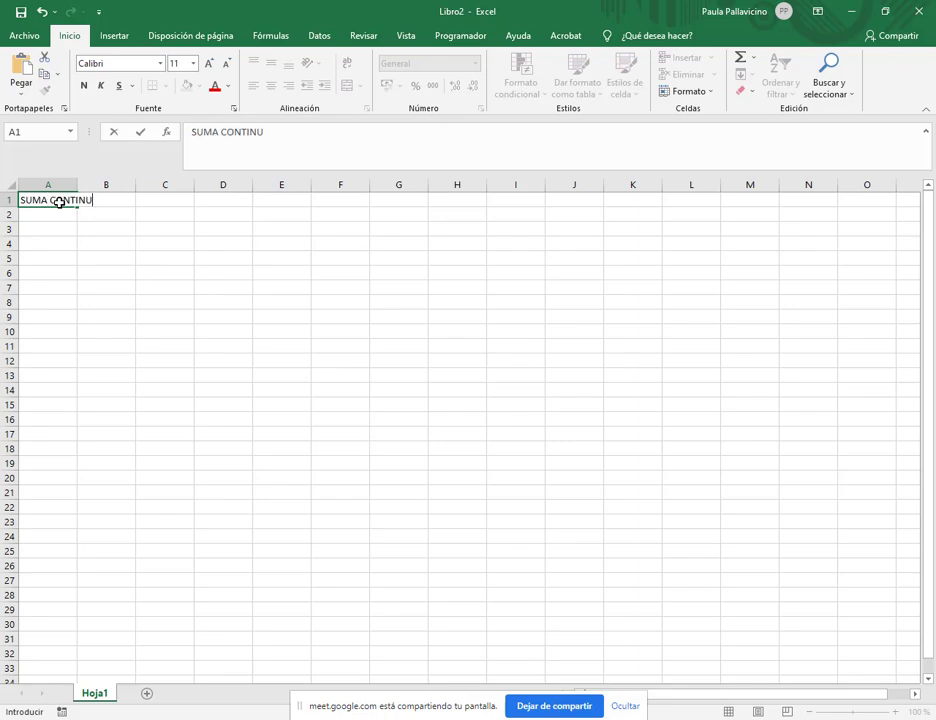
text(A)
key(Return)
Step: Reduce the Excel window and place it below the sample table in the PDF so both can be seen
key(alt+Tab)
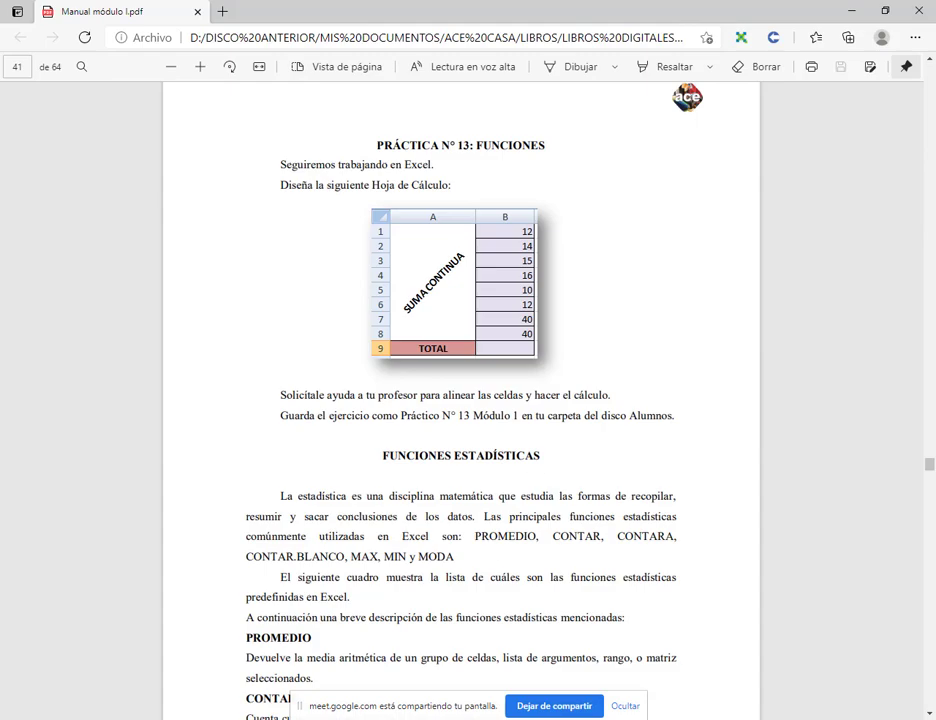
key(alt+Tab)
click(886, 9)
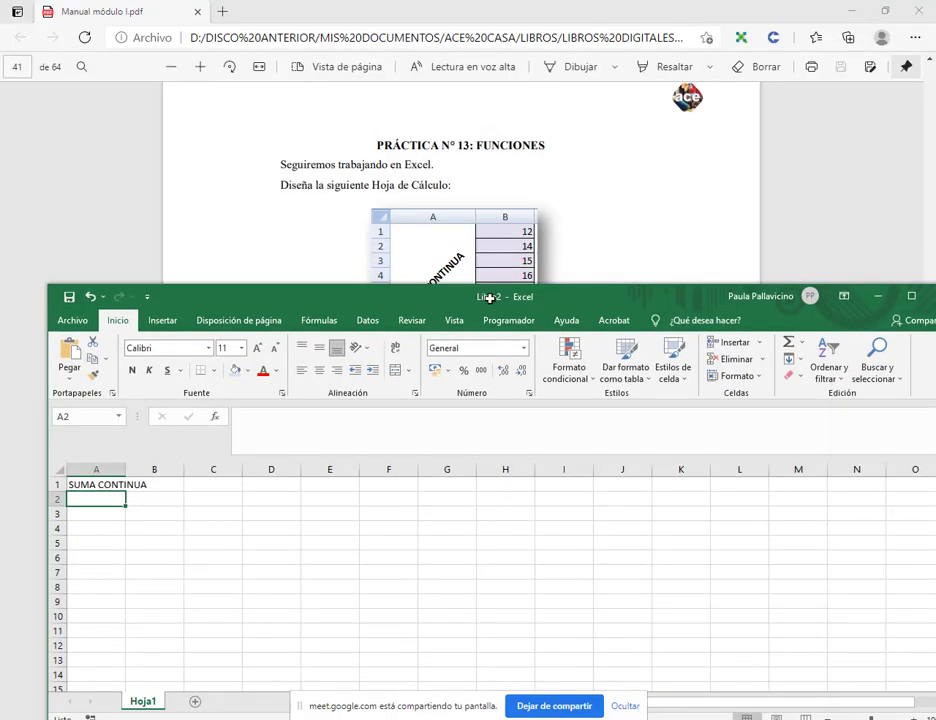
drag(488, 297, 669, 425)
Step: Enter the values 12, 14, 15, 16, 10, 12, 40 and 40 in cells B1 through B8
click(341, 611)
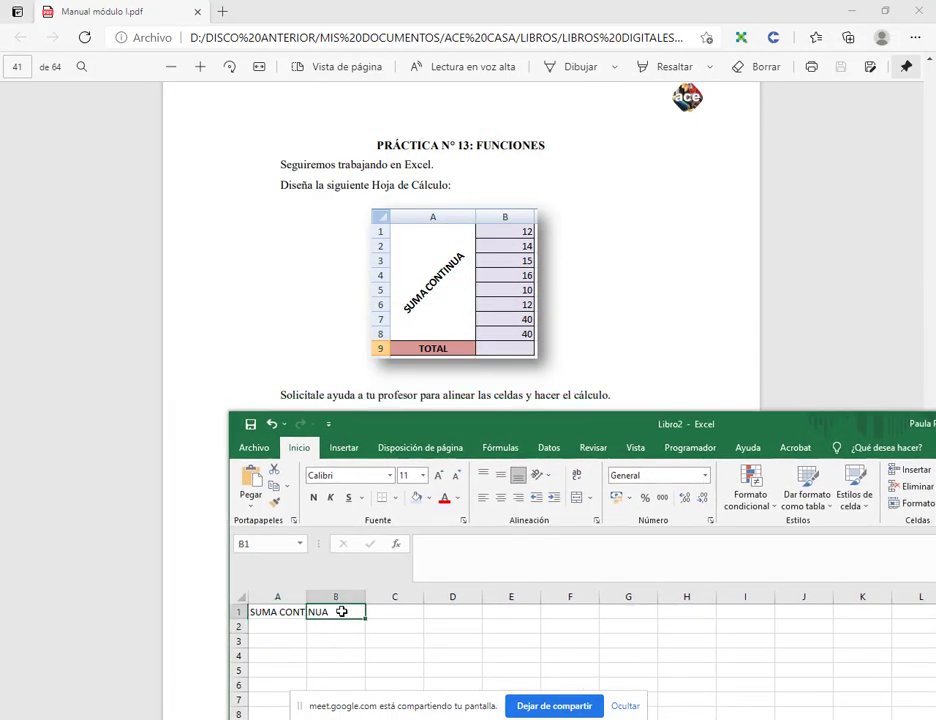
text(12)
key(Return)
text(14)
key(Return)
text(1)
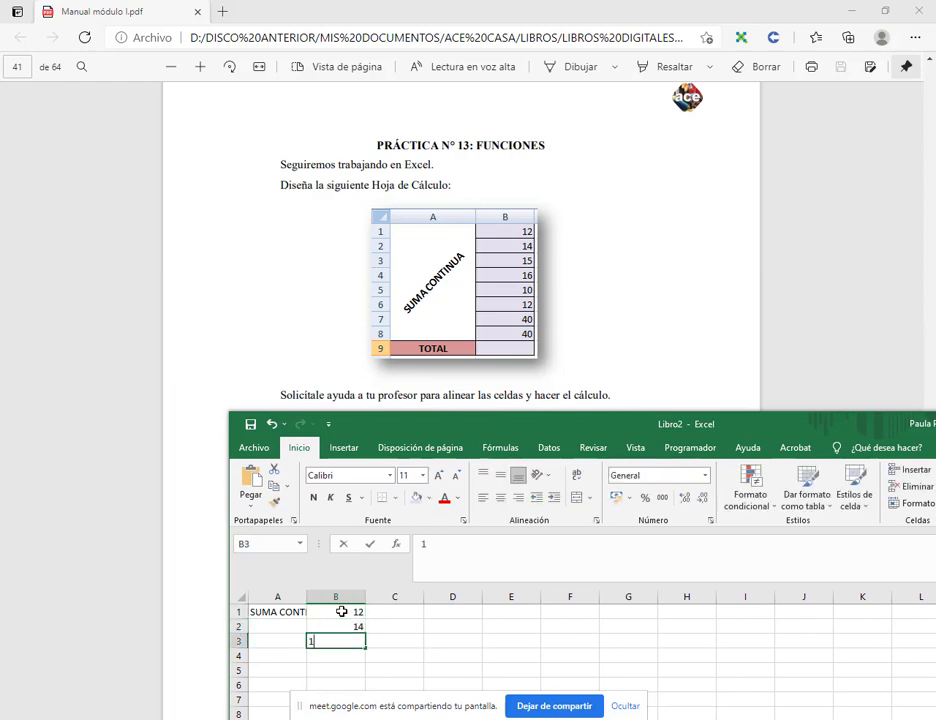
text(5)
key(Return)
text(16)
key(Return)
text(10)
key(Return)
text(12)
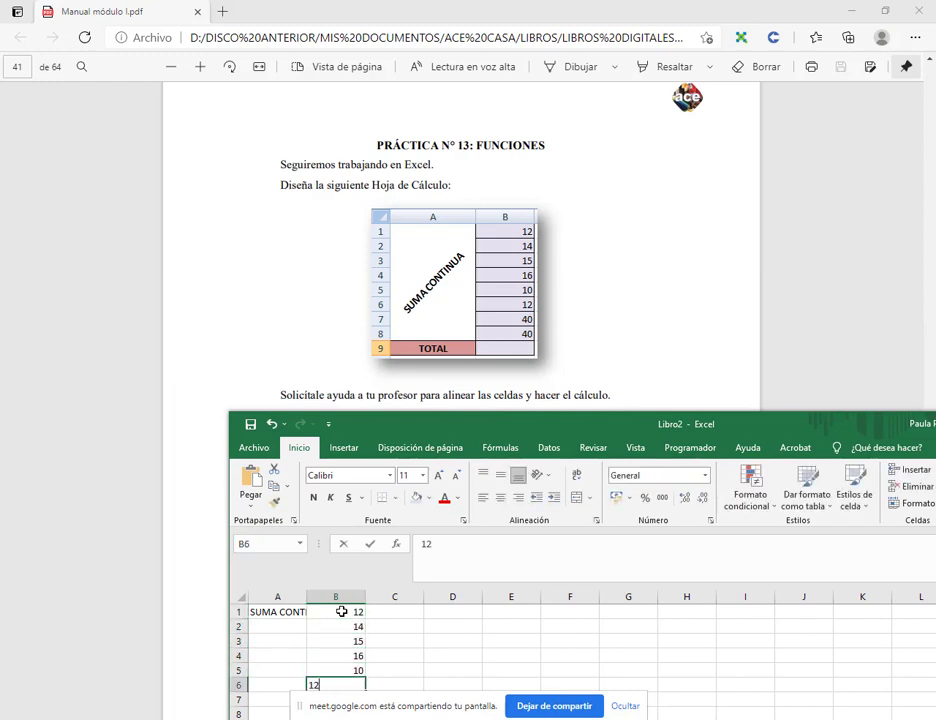
key(Return)
text(40)
key(Return)
text(40)
key(Return)
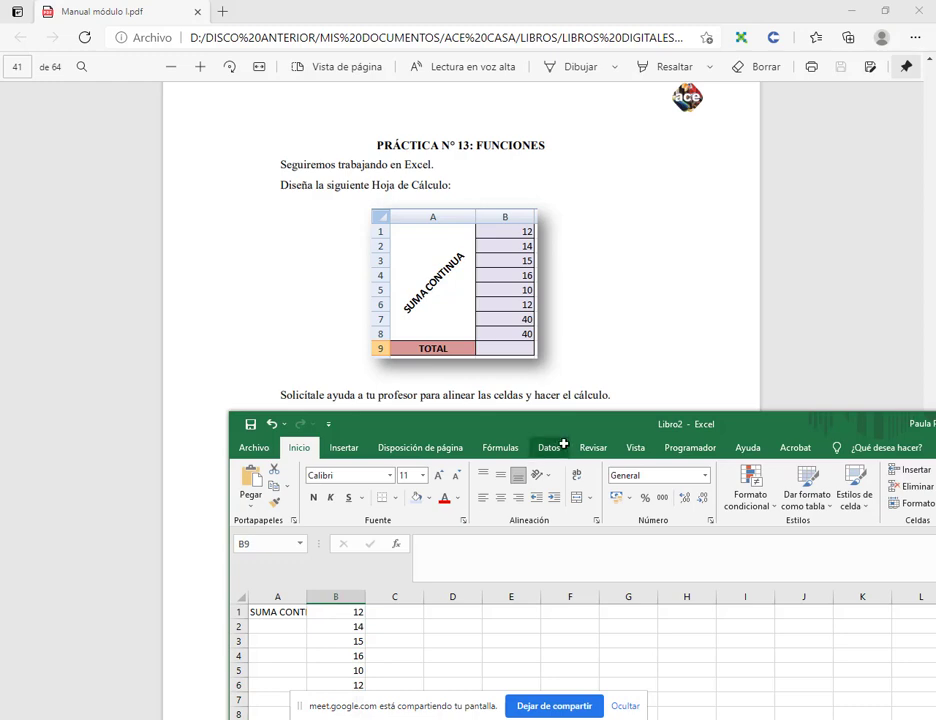
Step: Enter the label TOTAL in cell A9 and maximize the Excel window
drag(560, 430, 513, 169)
click(235, 463)
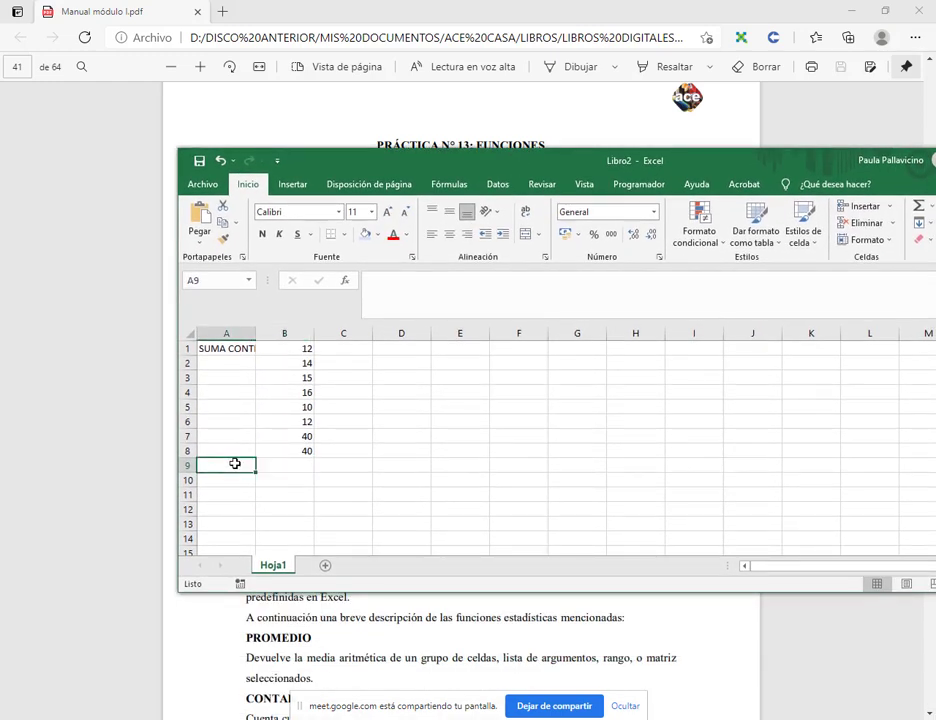
text(TOTAL)
key(Return)
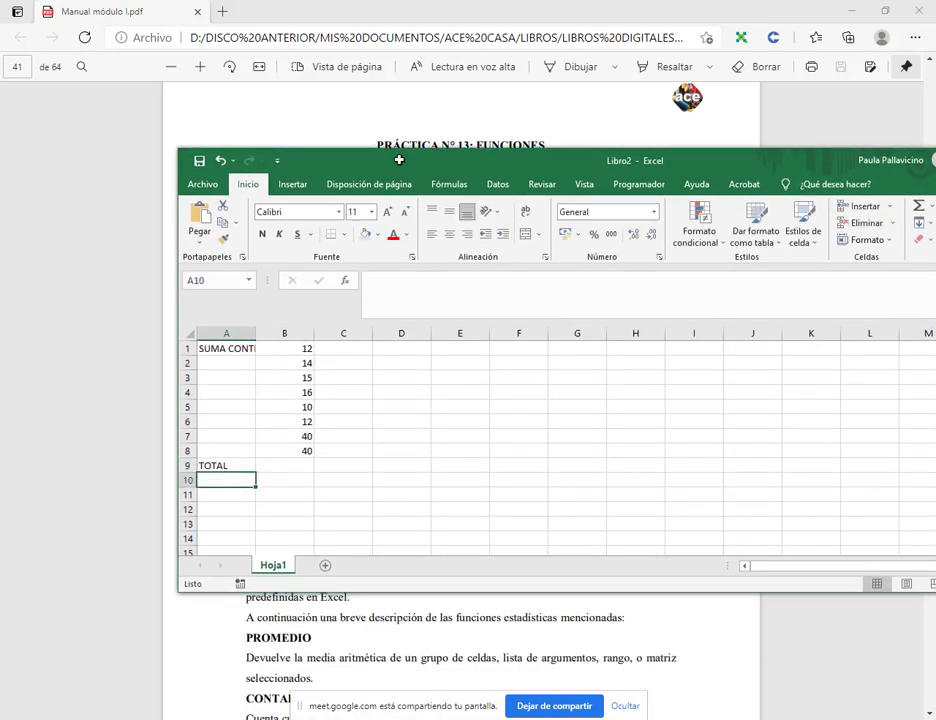
drag(399, 160, 300, 164)
double_click(830, 150)
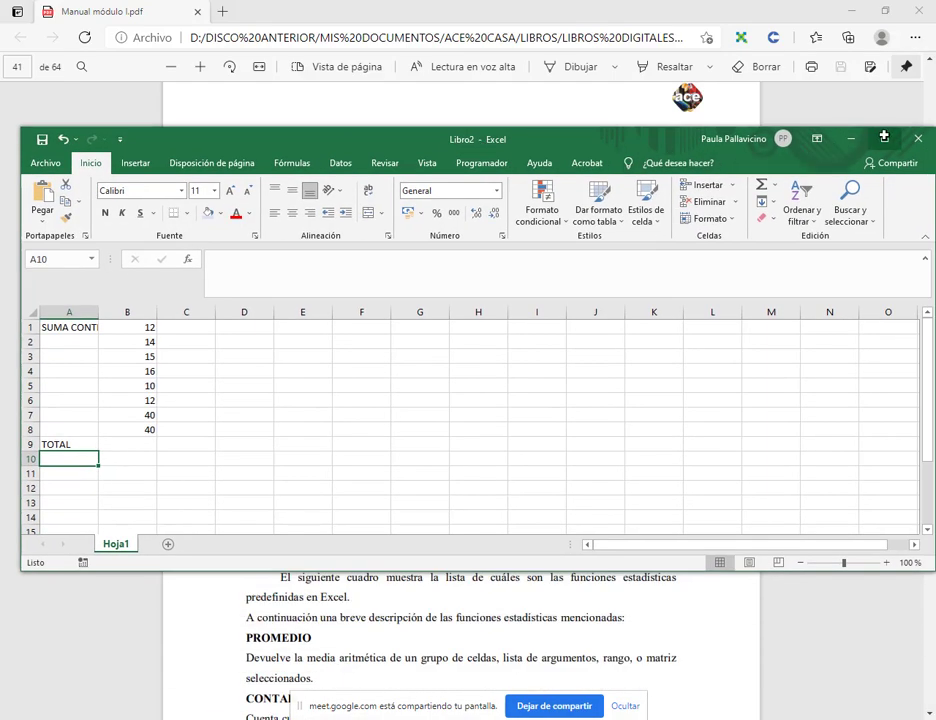
Step: Merge and center A1:A8 and widen column A to fit the SUMA CONTINUA text
drag(38, 198, 42, 296)
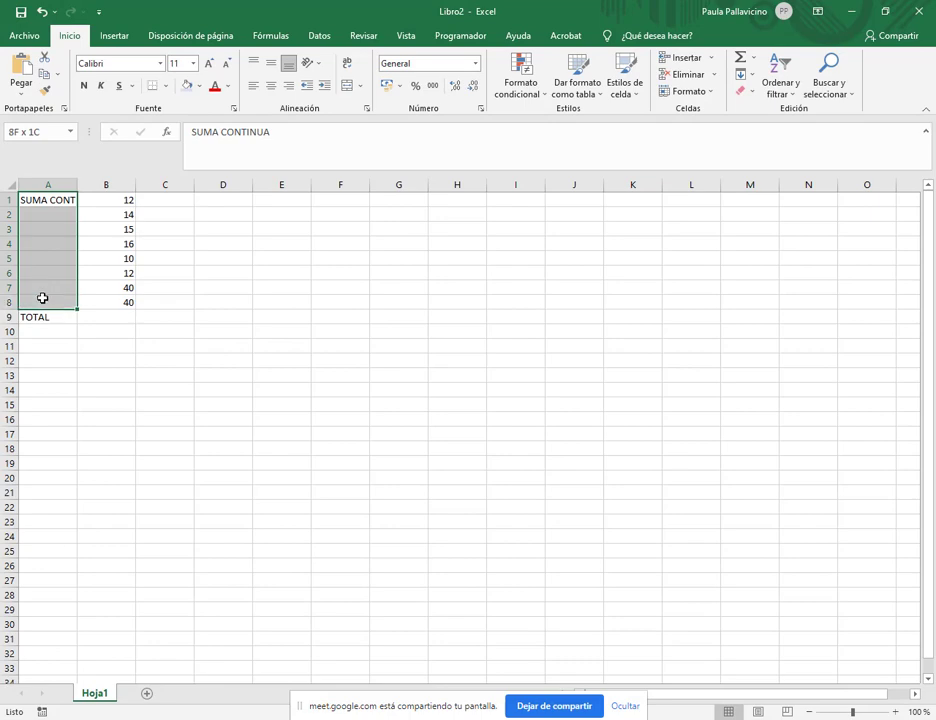
click(347, 85)
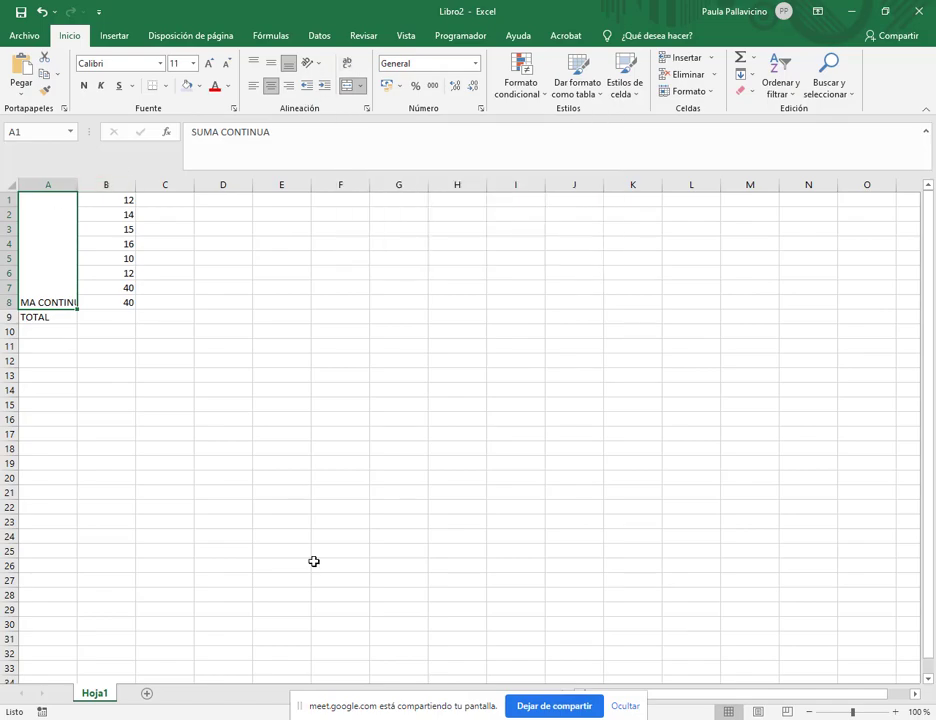
key(alt+Tab)
key(alt+Tab)
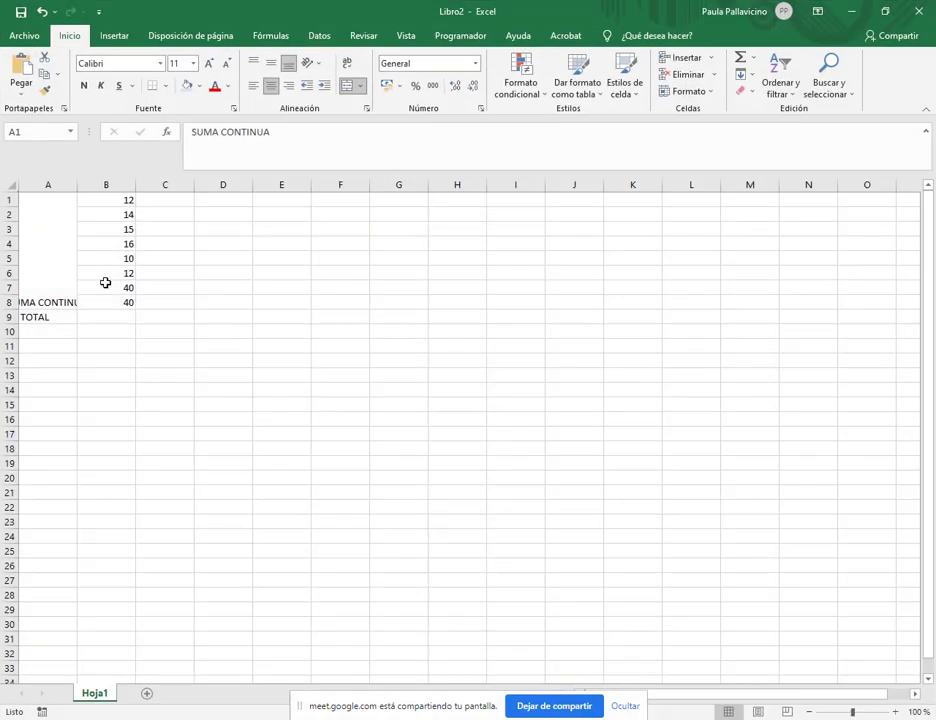
drag(84, 188, 114, 187)
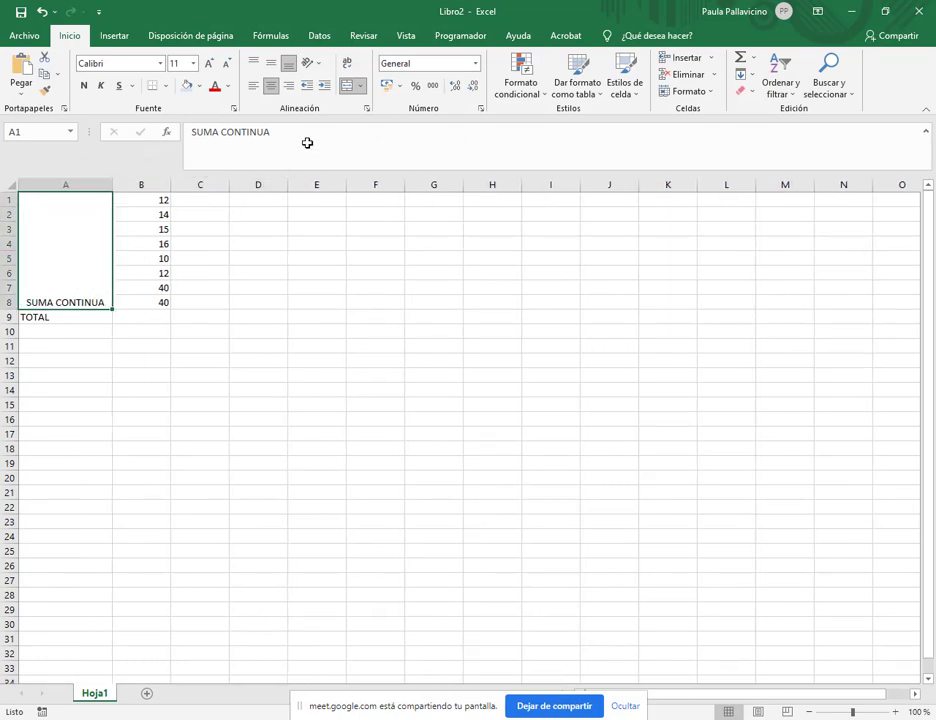
Step: Rotate the SUMA CONTINUA text with Ángulo ascendente and align it vertically to the middle of the merged cell
click(317, 63)
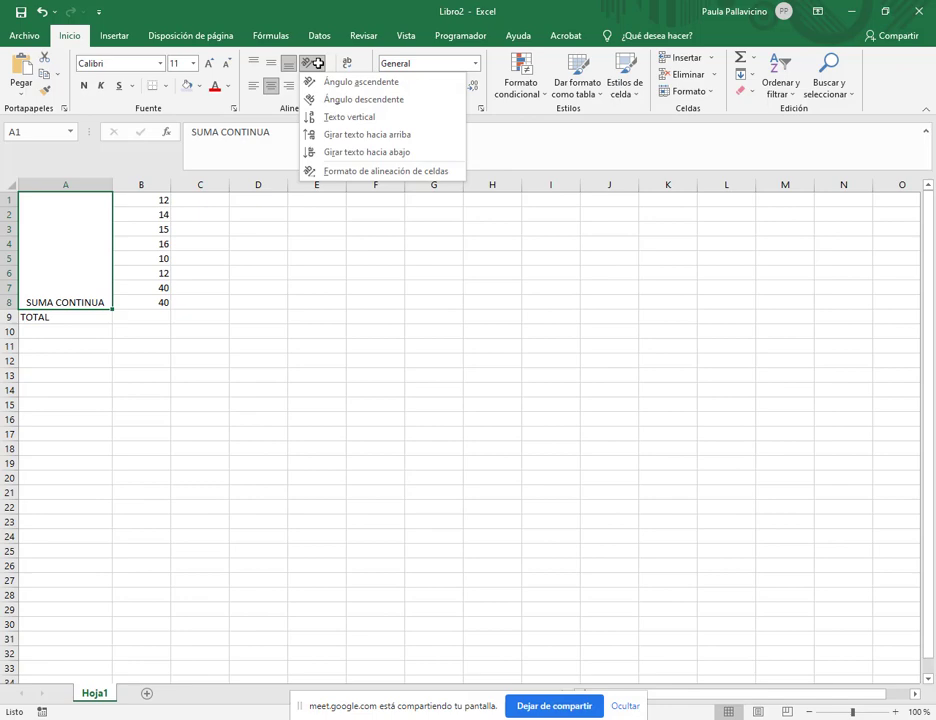
click(308, 81)
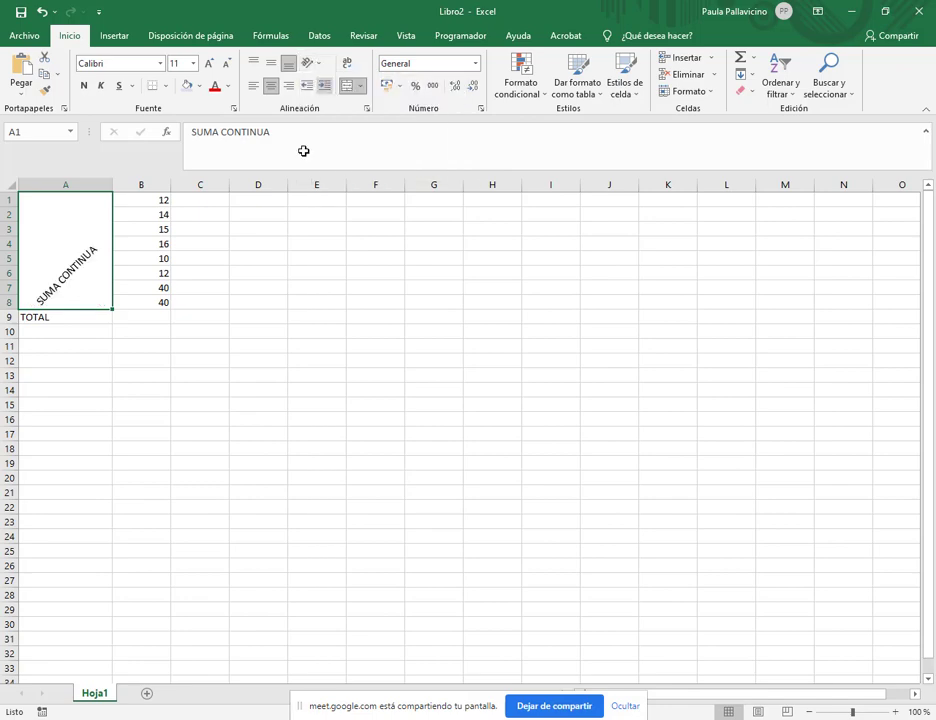
click(270, 63)
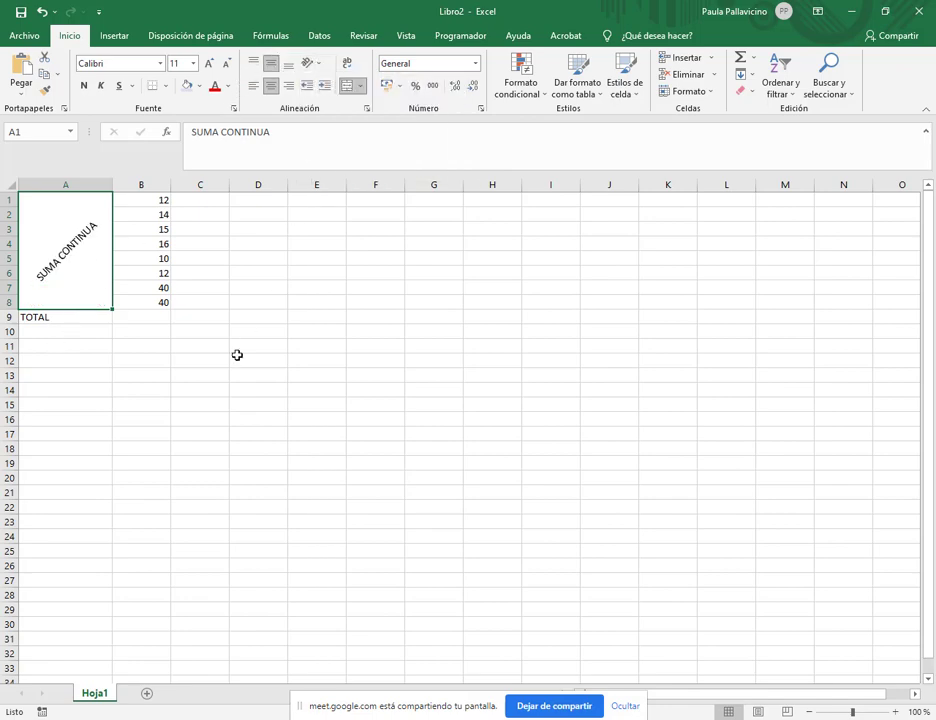
click(236, 318)
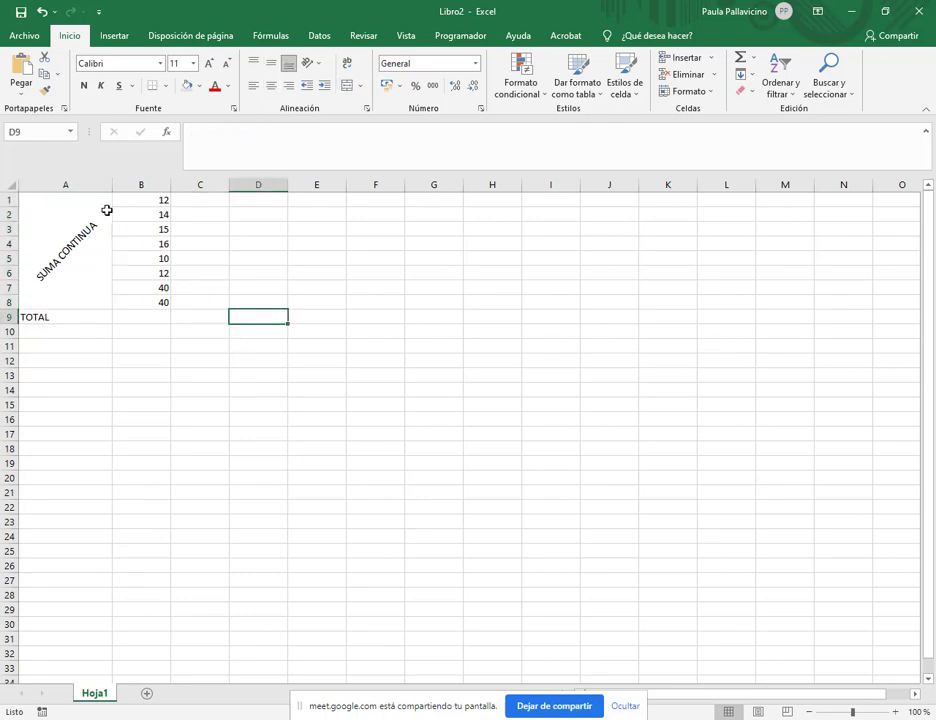
Step: Apply Todos los bordes to A1:B9 and make the TOTAL label in A9 bold
drag(88, 204, 132, 320)
click(165, 85)
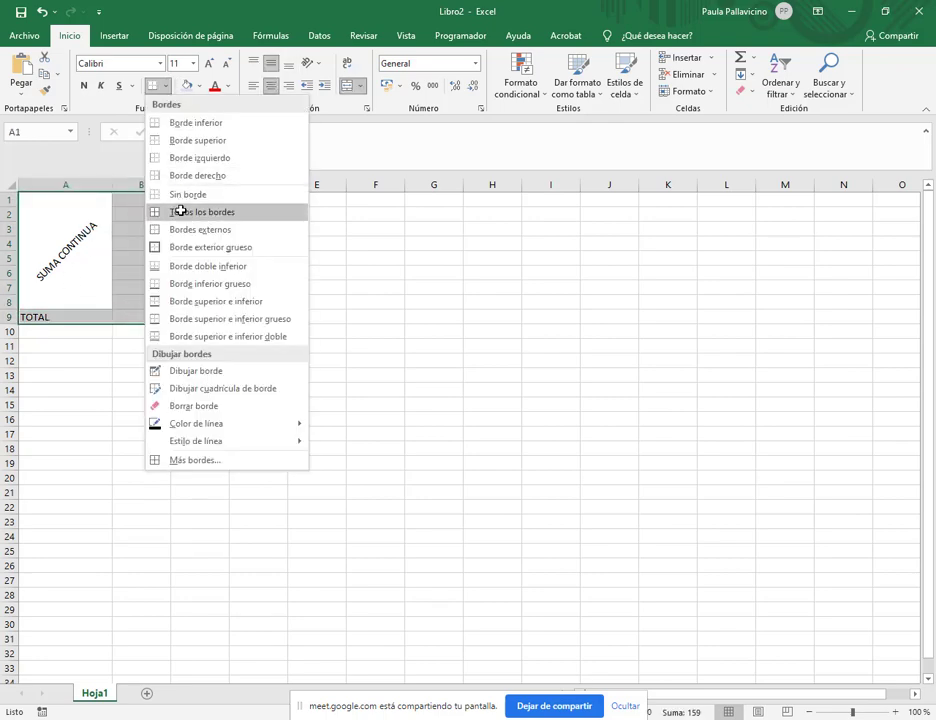
click(180, 211)
click(88, 318)
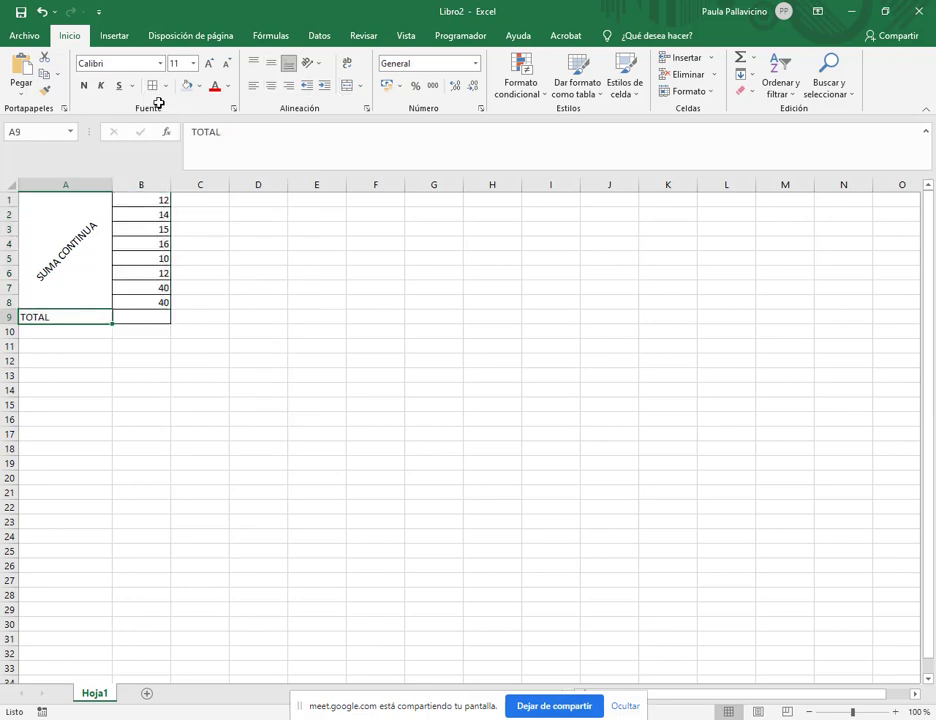
click(83, 85)
Step: Add up the column in B9 with the formula =B1+B2+B3+B4+B5+B6+B7+B8
click(152, 316)
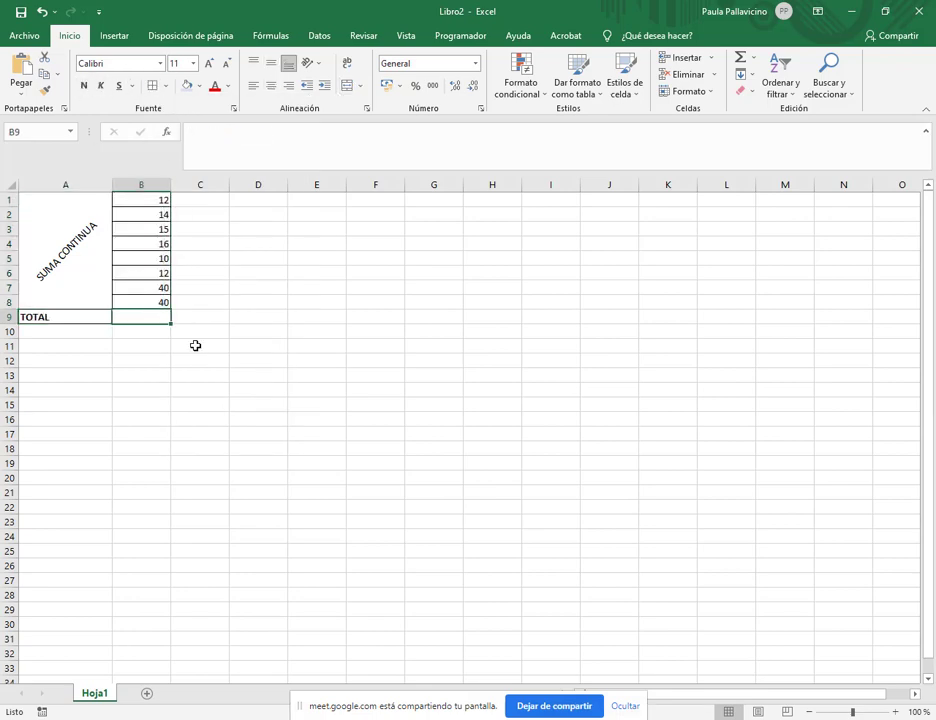
text(=)
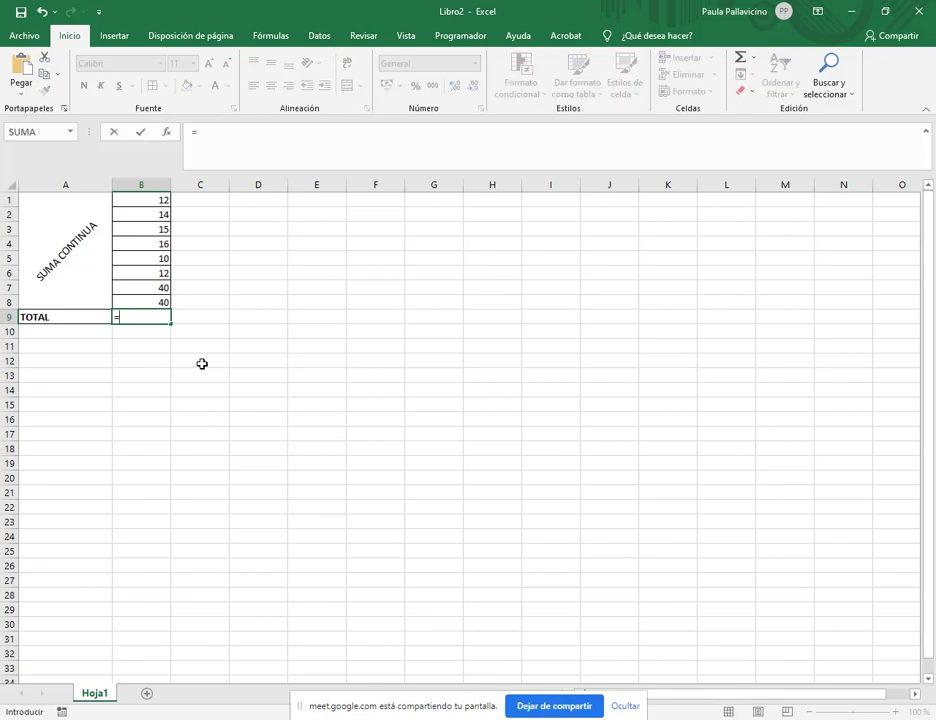
click(151, 198)
text(+)
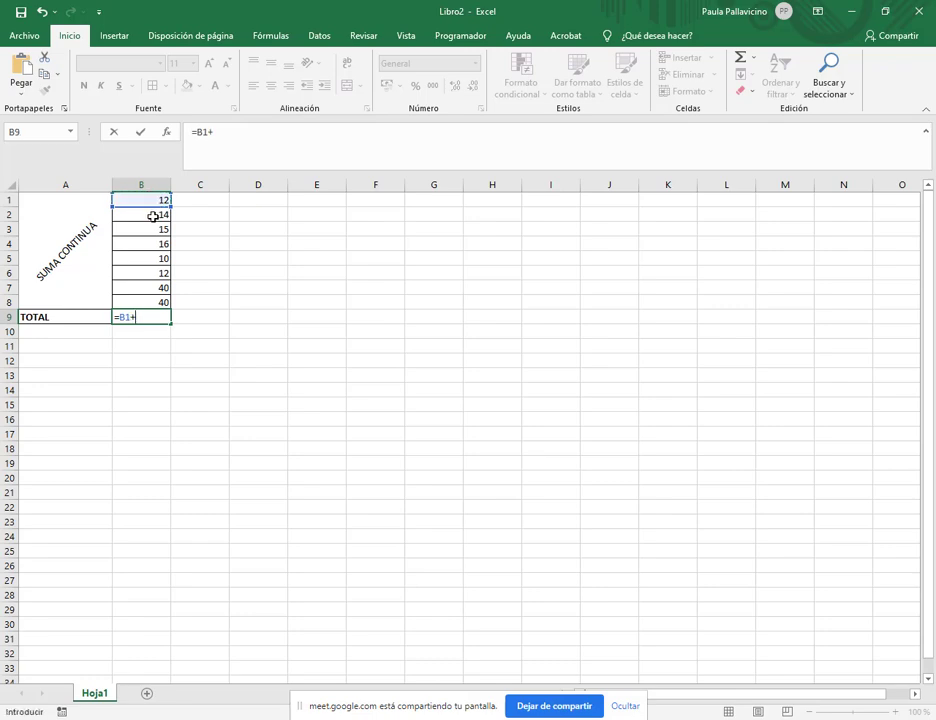
click(153, 214)
text(+)
click(156, 229)
text(+)
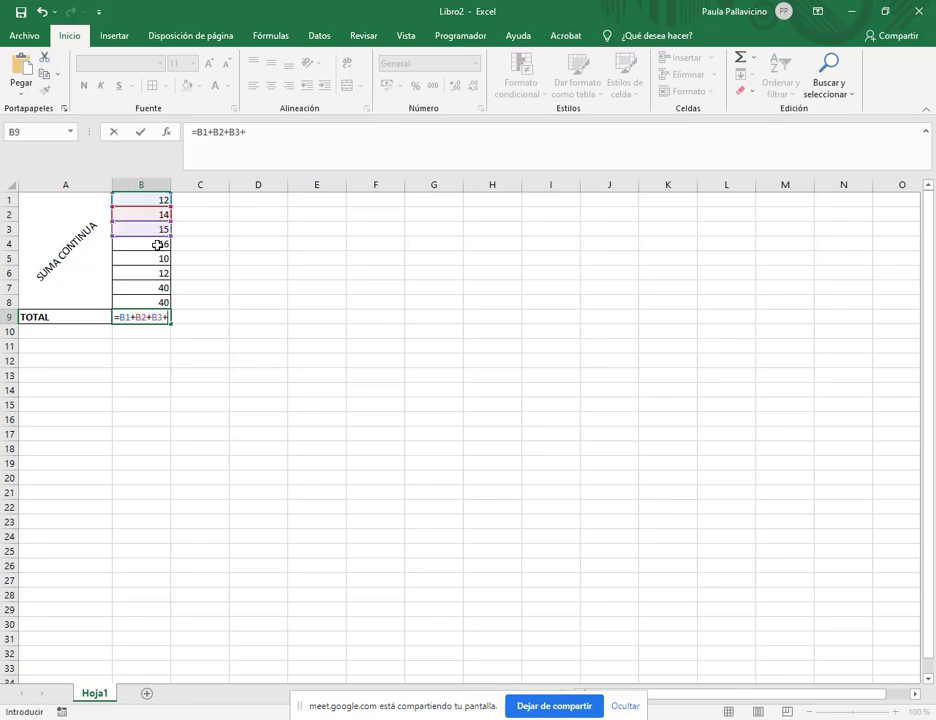
click(157, 244)
text(+)
click(157, 259)
text(+)
click(160, 272)
text(+)
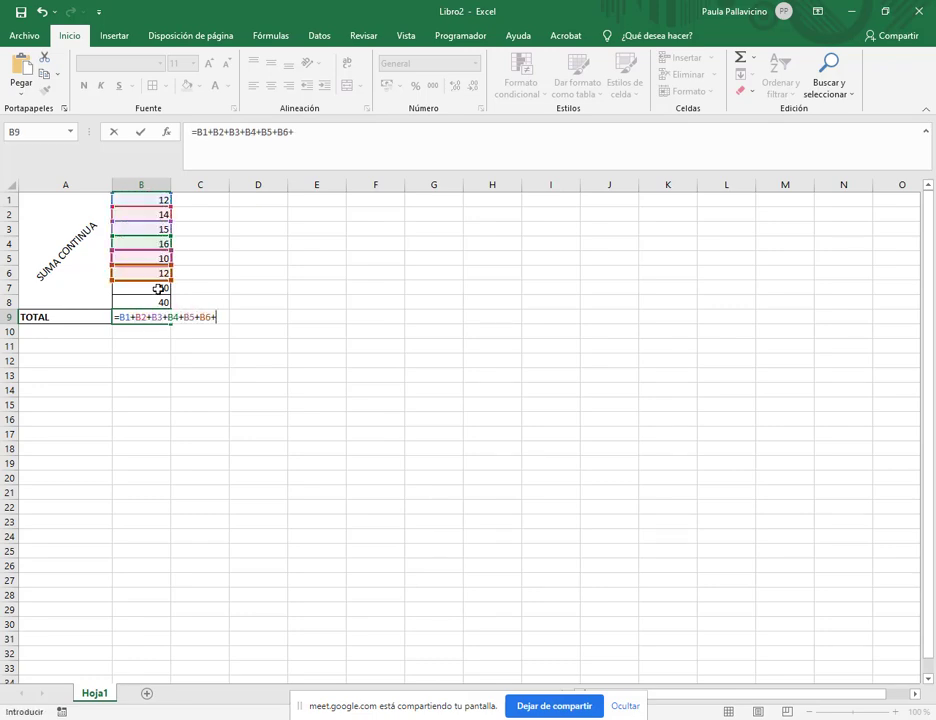
click(160, 287)
text(+)
click(159, 300)
text(+)
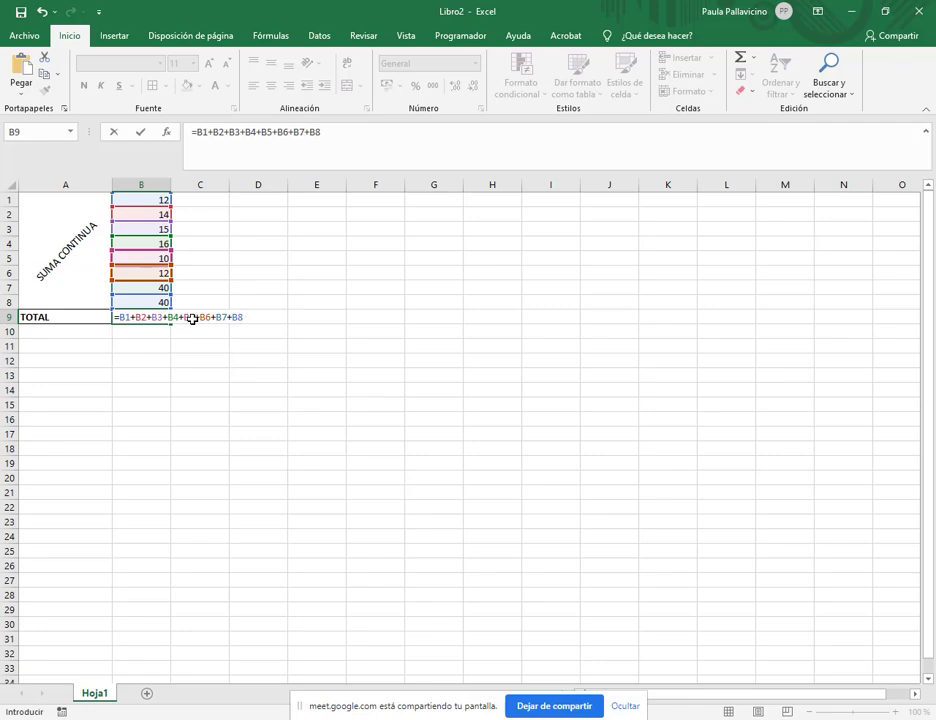
key(Return)
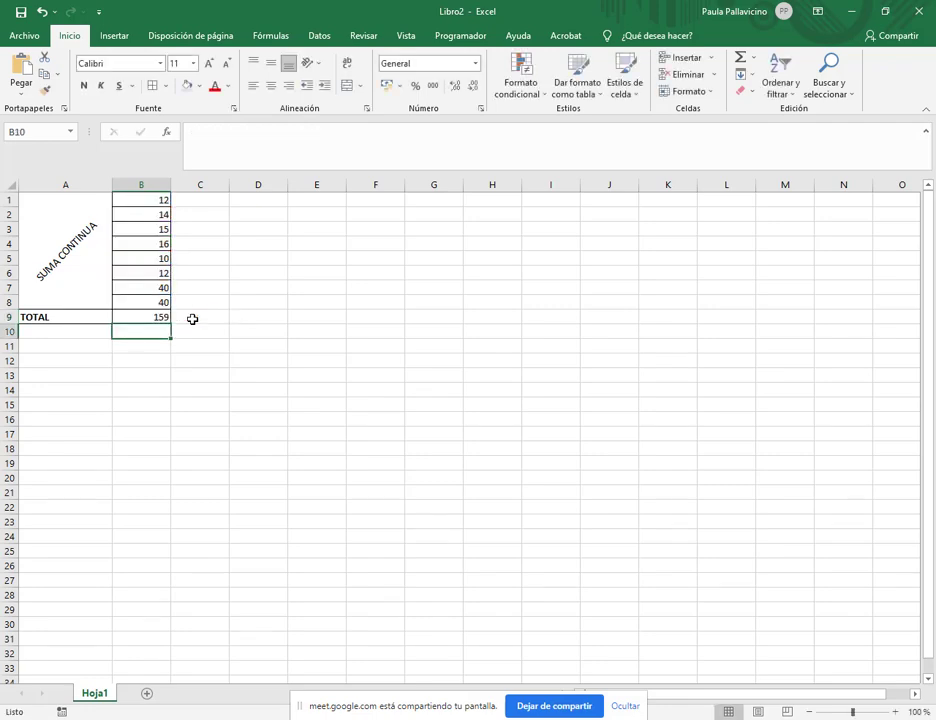
Step: Clear the addition formula from the TOTAL cell B9
click(141, 316)
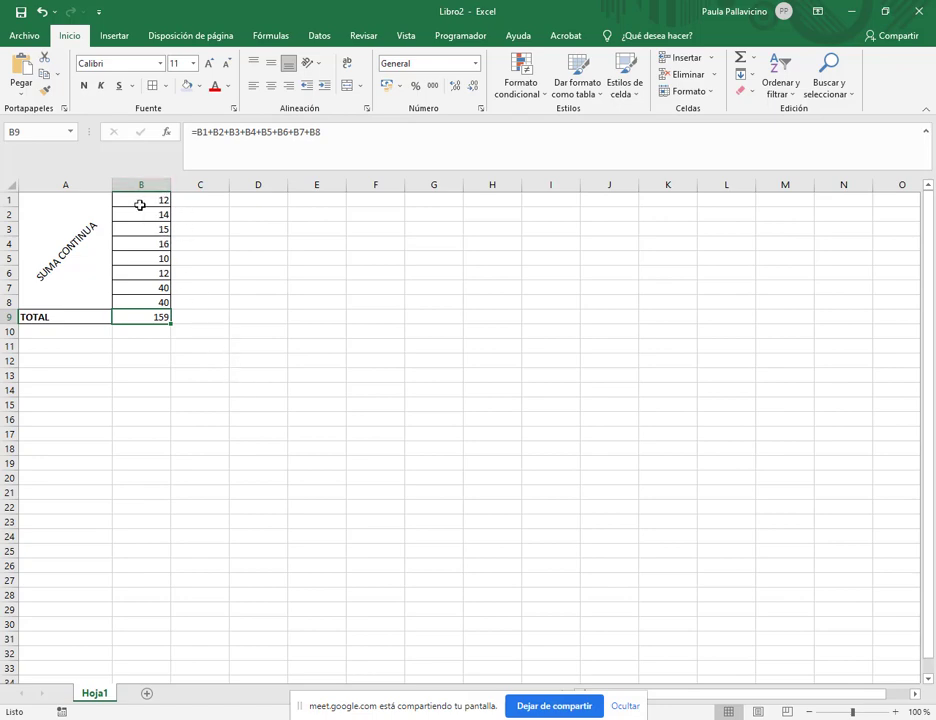
key(Delete)
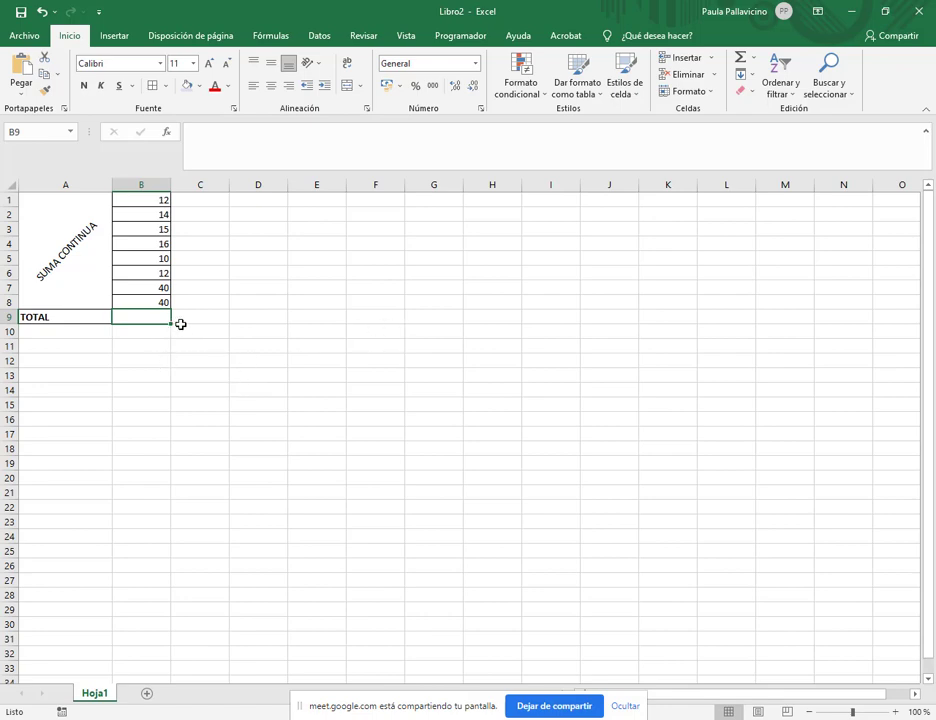
text(=SUMA)
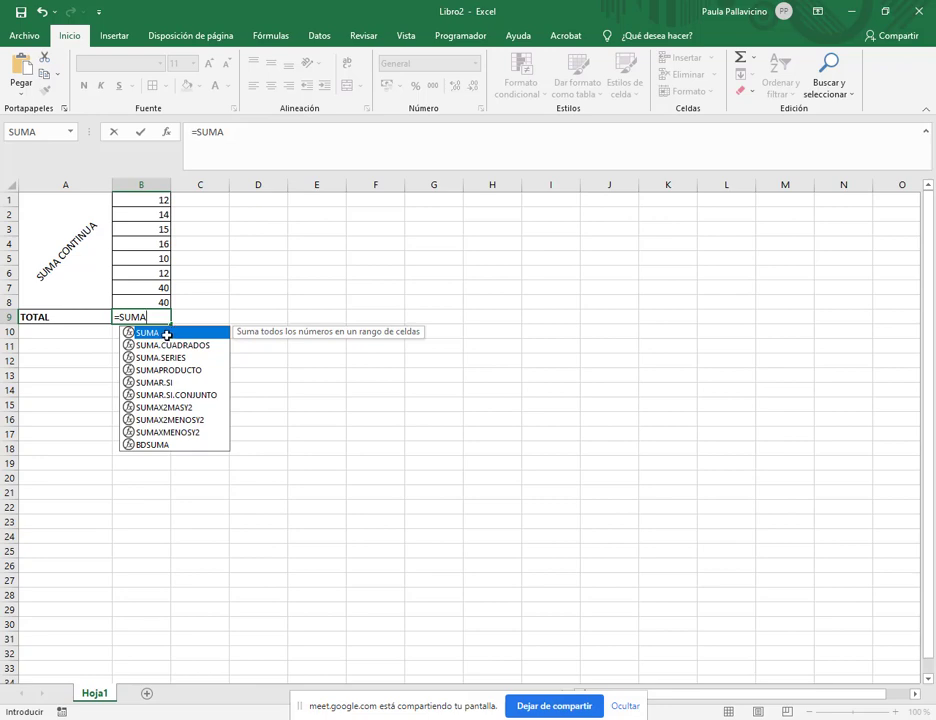
double_click(166, 334)
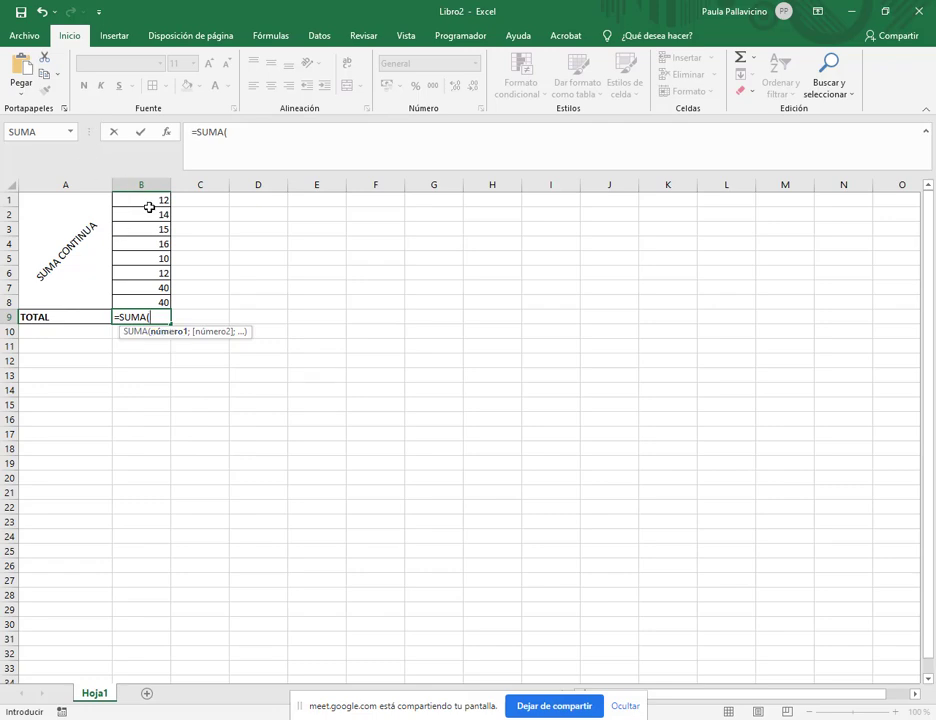
drag(148, 203, 133, 300)
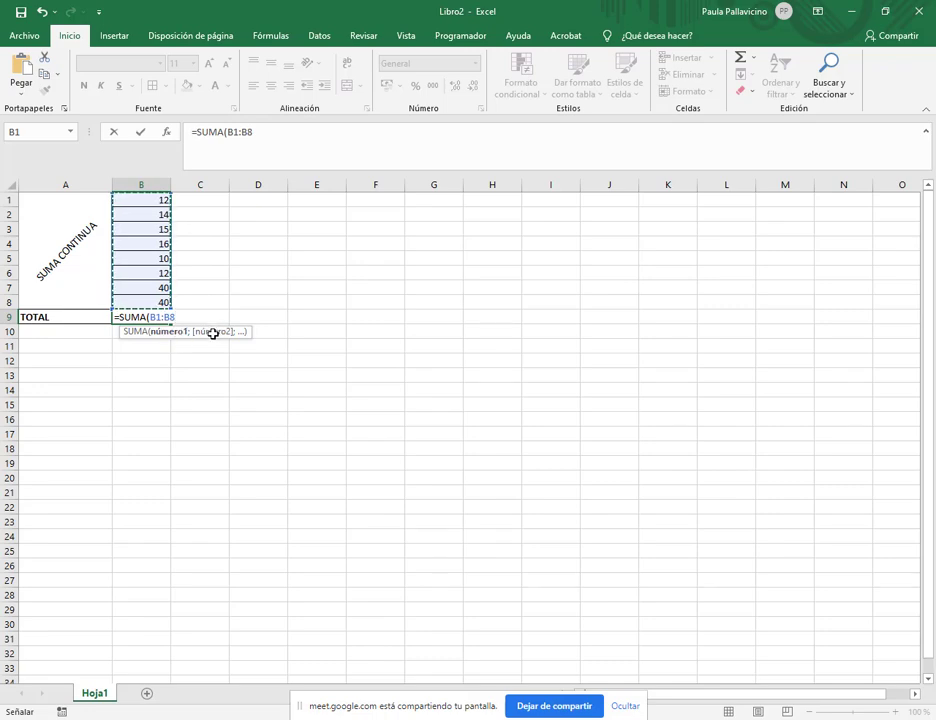
key(Escape)
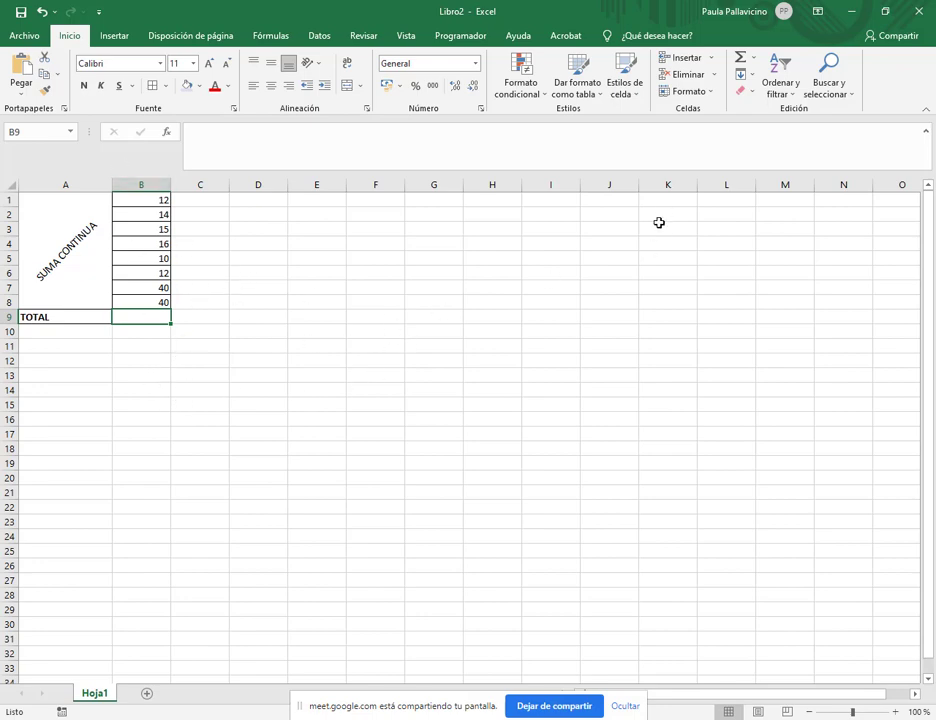
Step: Total the range B1:B8 in B9 with the automatic Suma function
click(754, 57)
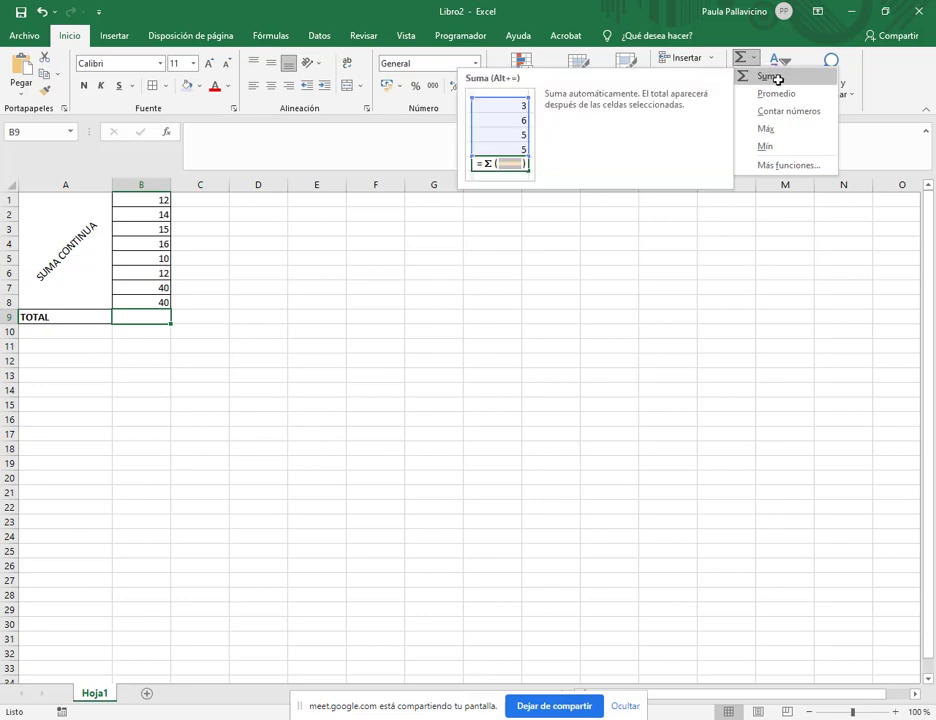
click(778, 77)
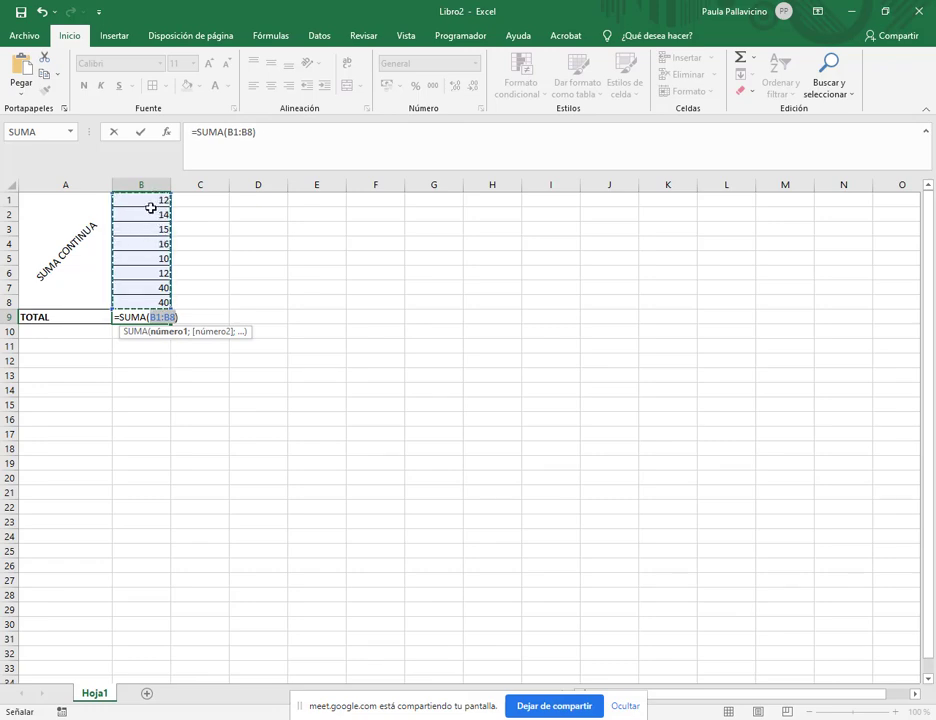
drag(146, 199, 161, 298)
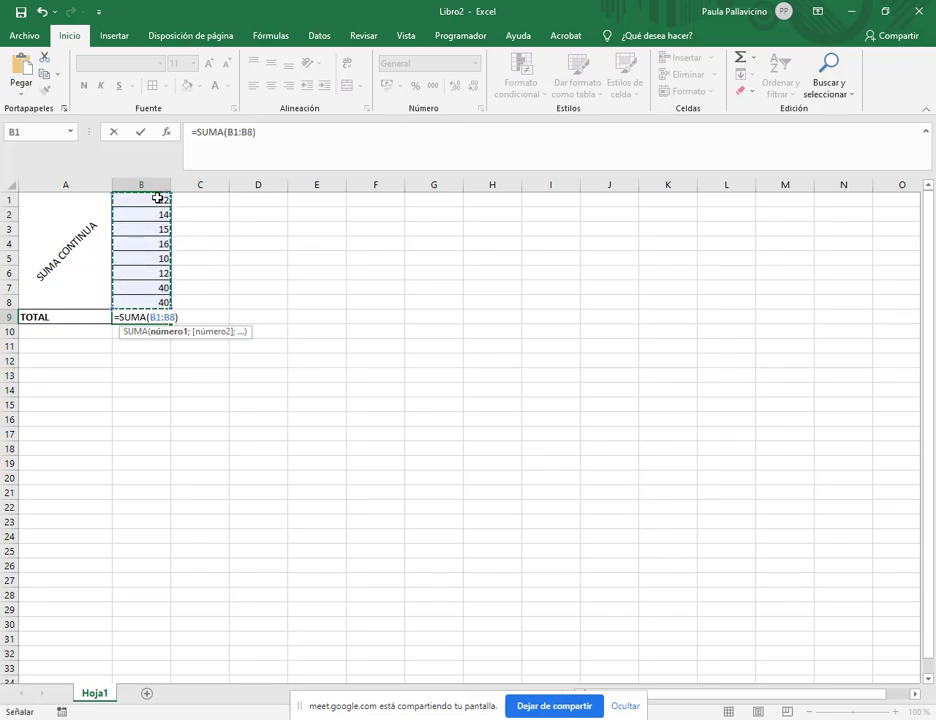
key(Return)
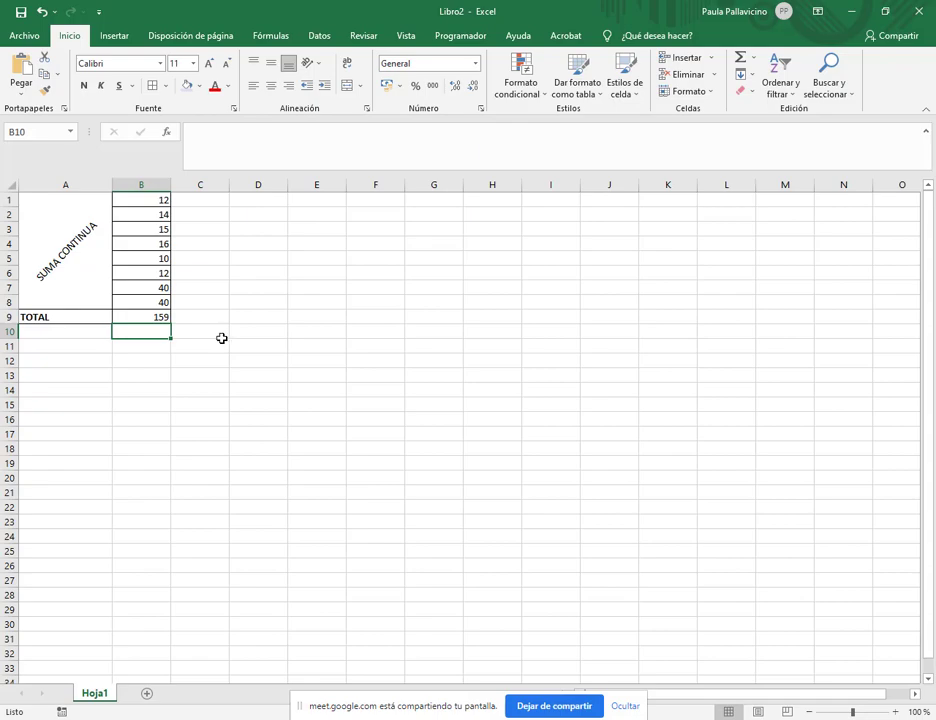
Step: Switch to the manual PDF and find the exercise PRÁCTICO N° 14: PROMEDIO DE CALIFICACIONES
key(alt+Tab)
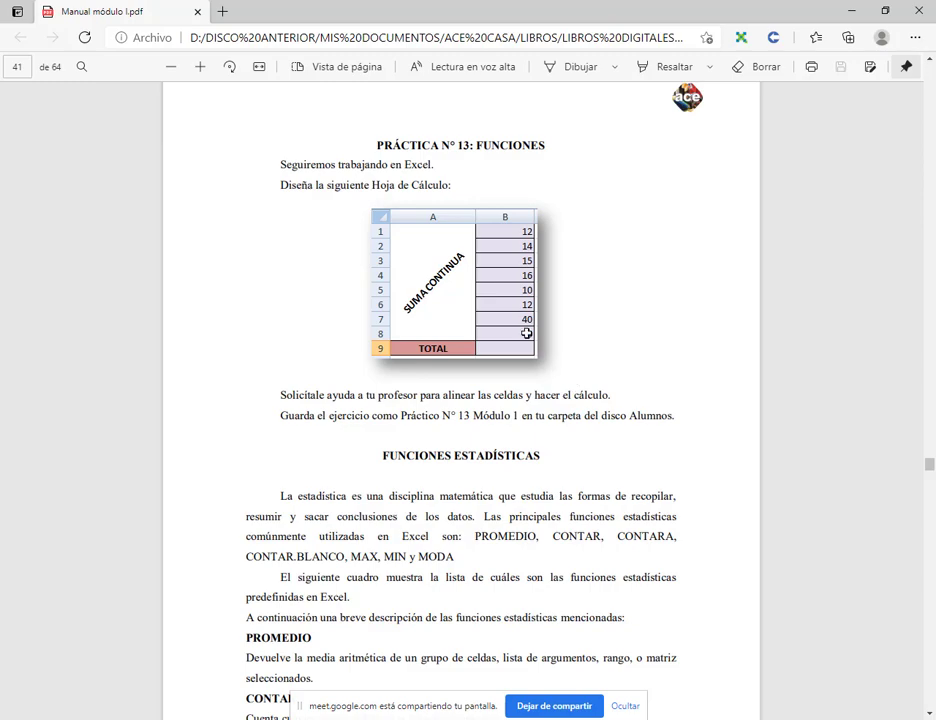
scroll(535, 336, down, 10)
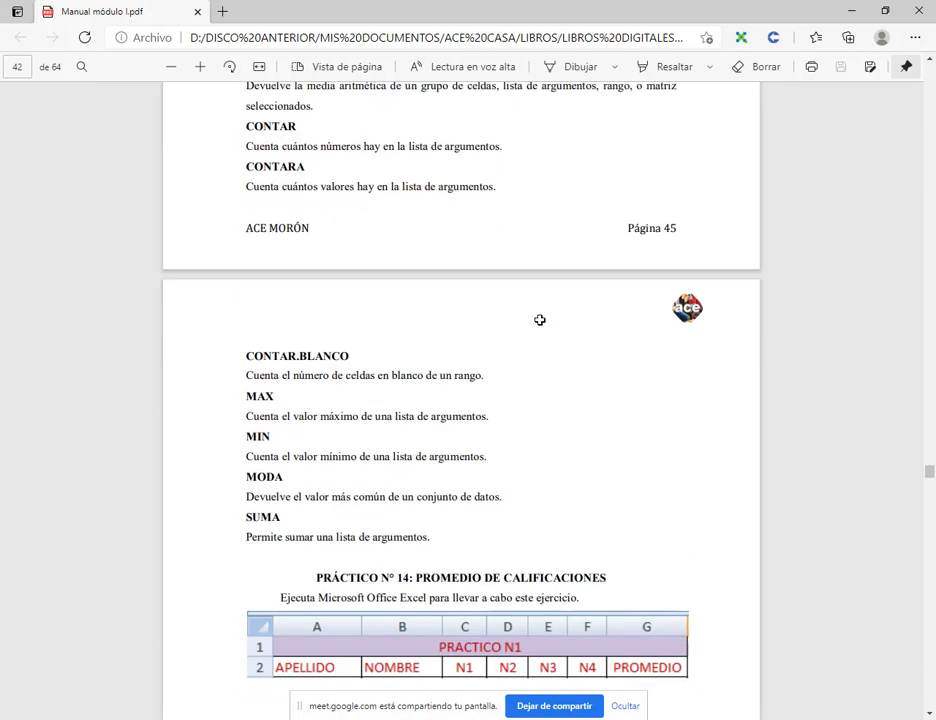
scroll(539, 319, down, 2)
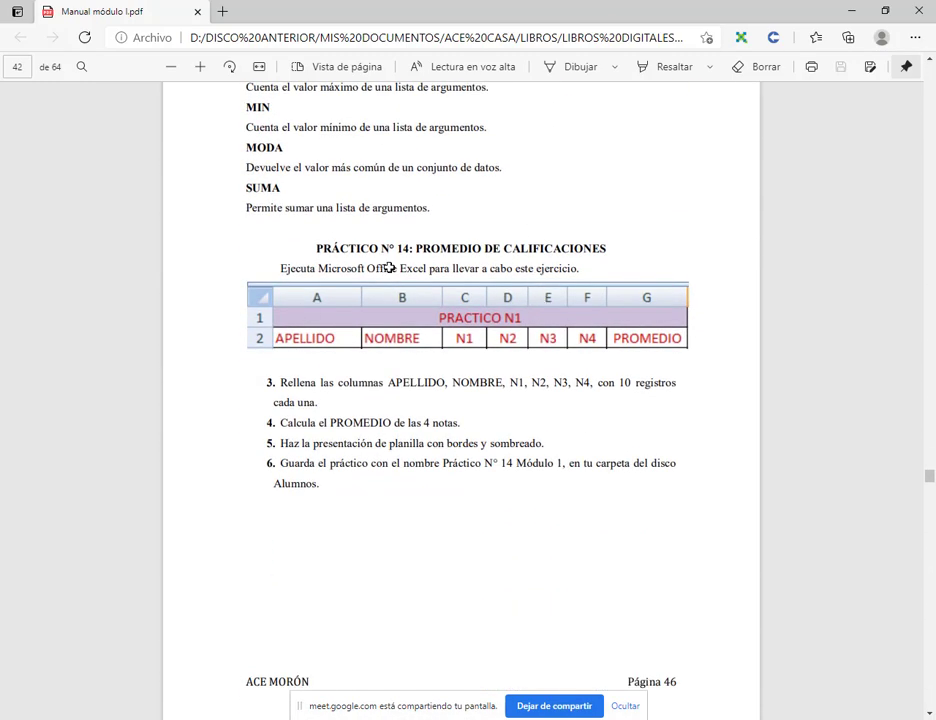
scroll(437, 246, down, 4)
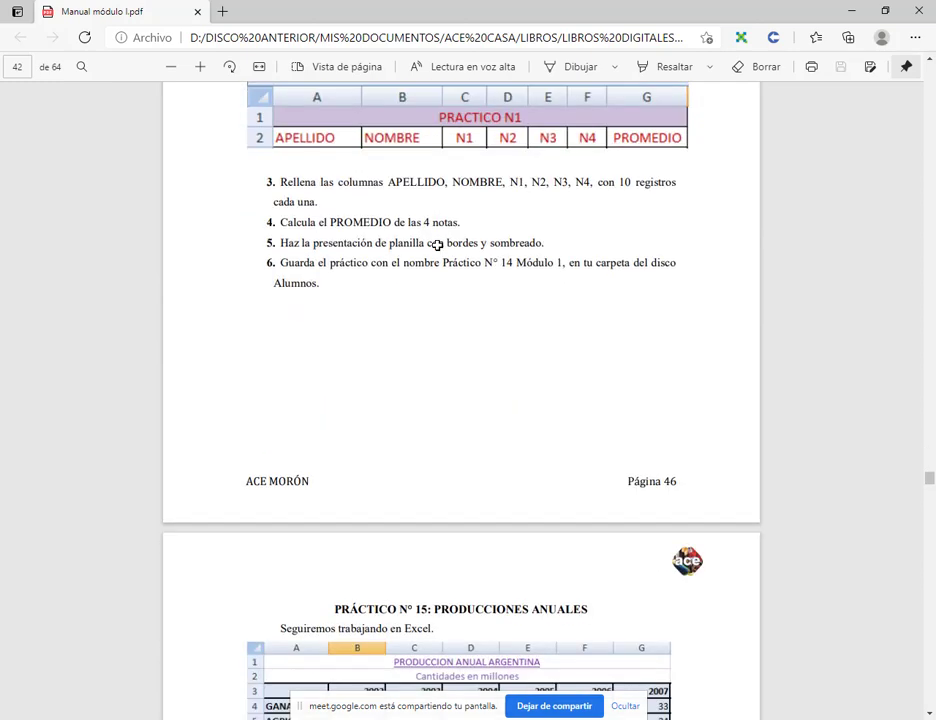
scroll(448, 346, up, 4)
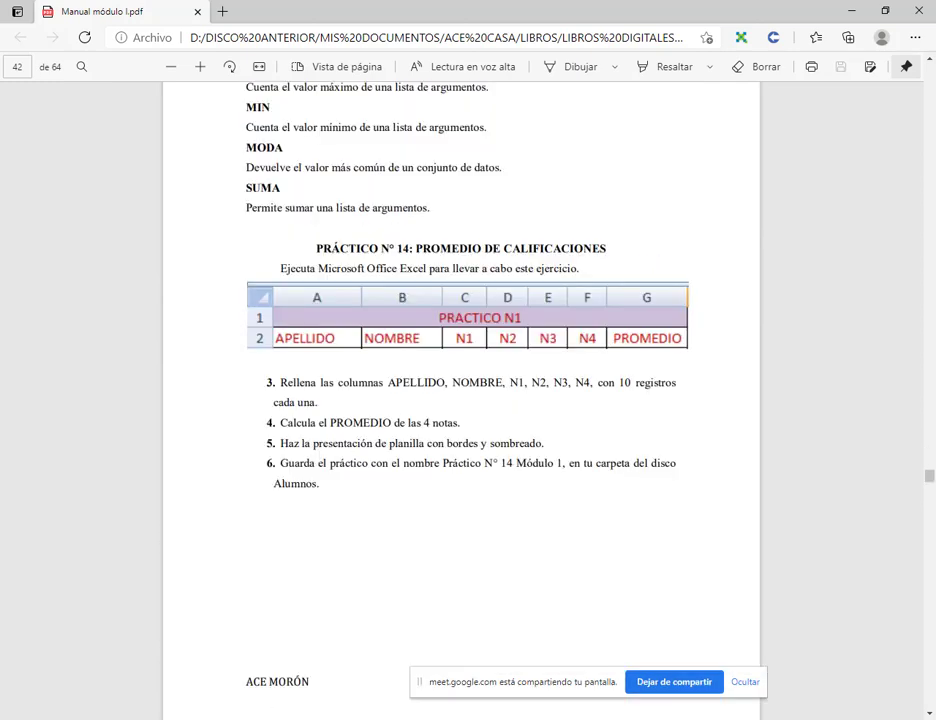
Step: Switch to the blank Excel workbook Libro1 and enter the headers APELLIDO, NOMBRE, N1, N2, N3, N4 and PROMEDIO in A1:G1
mouse_move(433, 717)
key(alt+Tab)
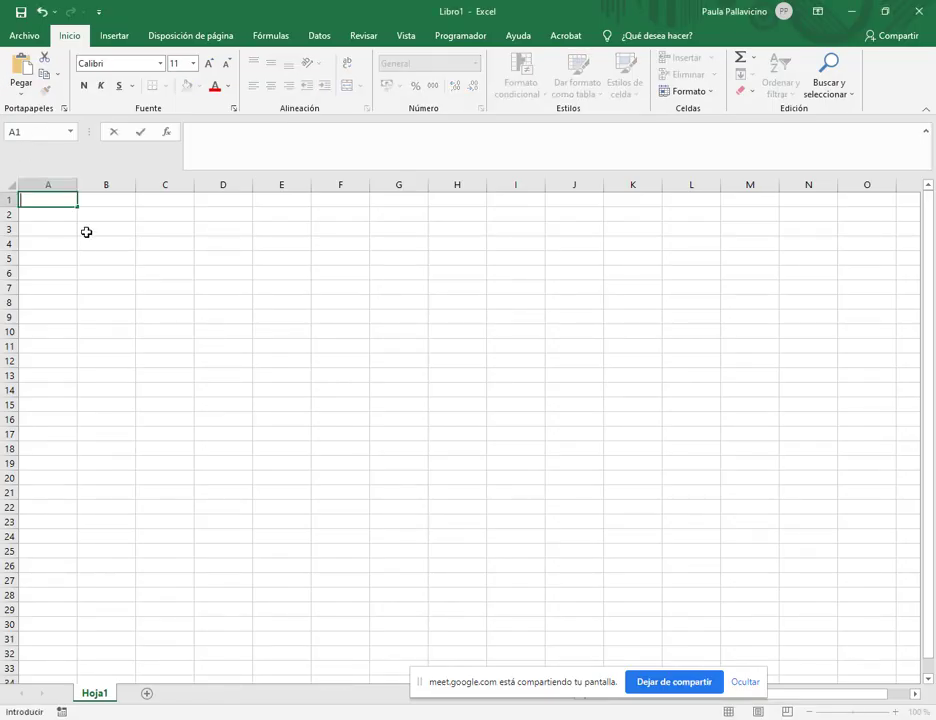
key(Tab)
text(NO)
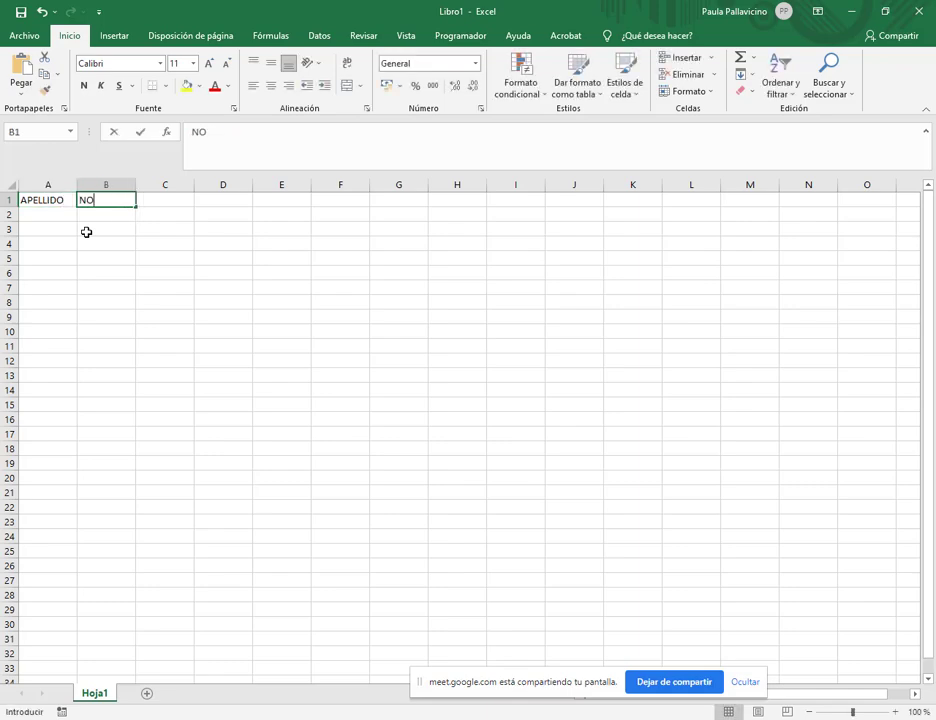
text(MBRE)
key(Tab)
text(N)
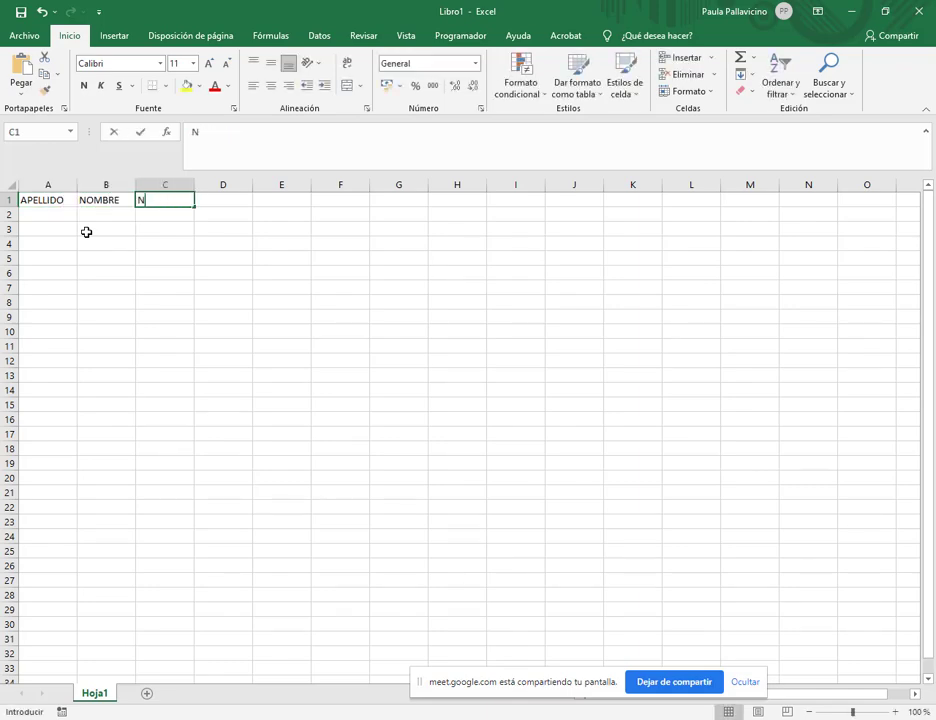
text(1)
key(Tab)
text(N2)
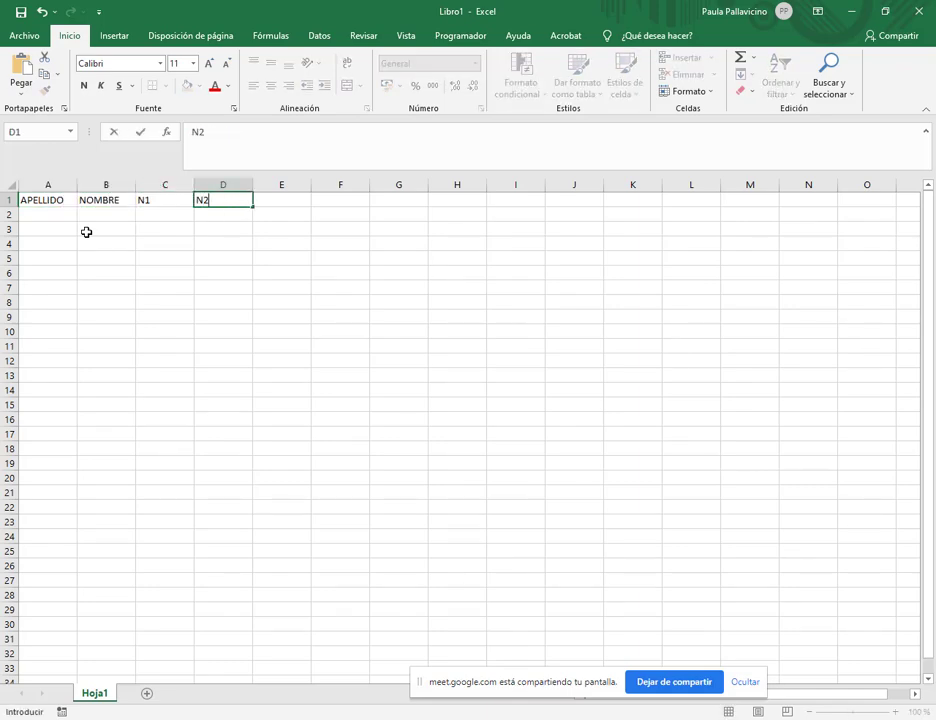
key(Tab)
text(N3)
key(Tab)
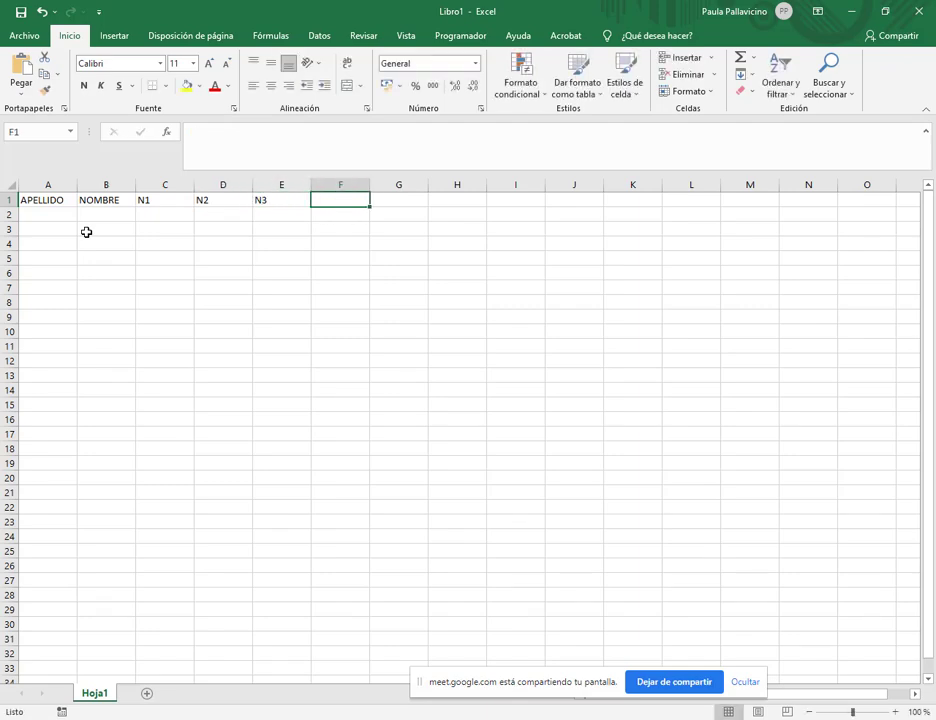
text(N4)
key(Tab)
text(PROGRA)
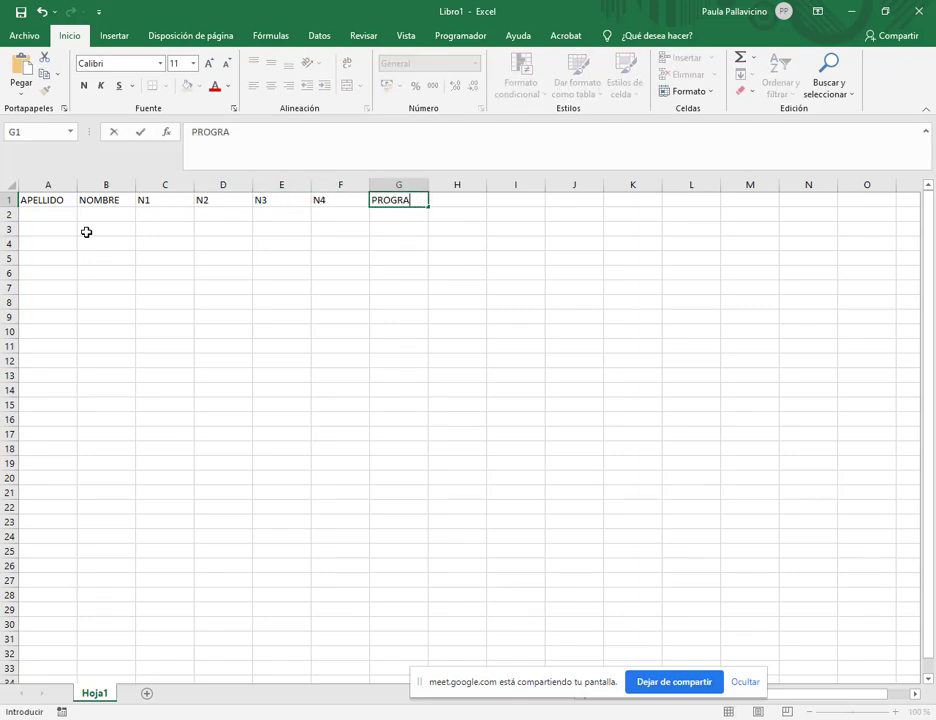
key(BackSpace)
key(BackSpace)
key(BackSpace)
text(MEDIO)
key(Return)
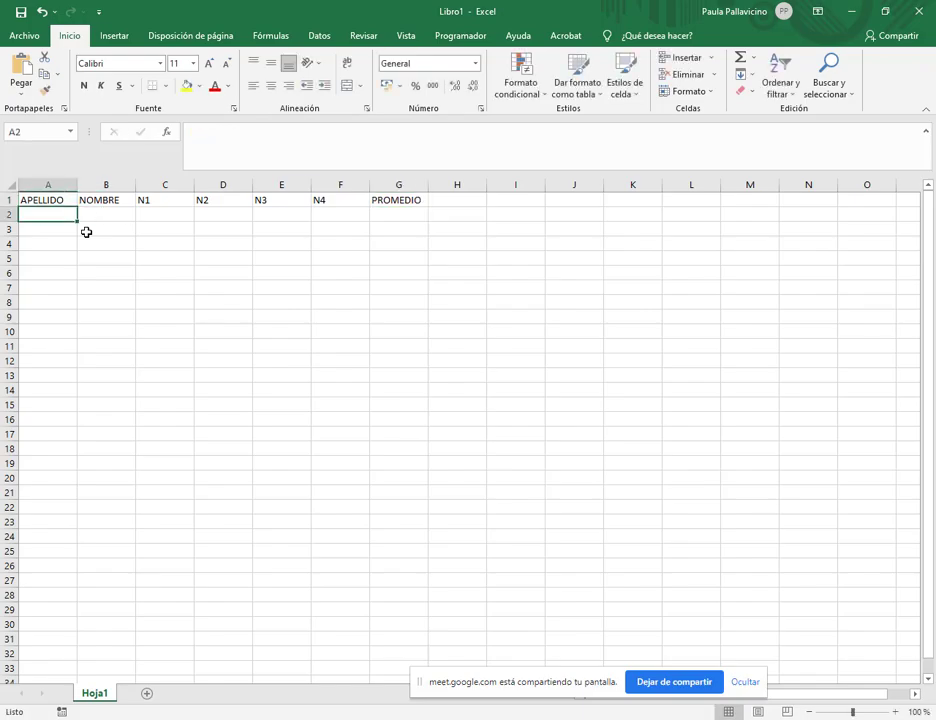
Step: Check the manual's sample layout and insert a blank row above the header row in Libro1
key(alt+Tab)
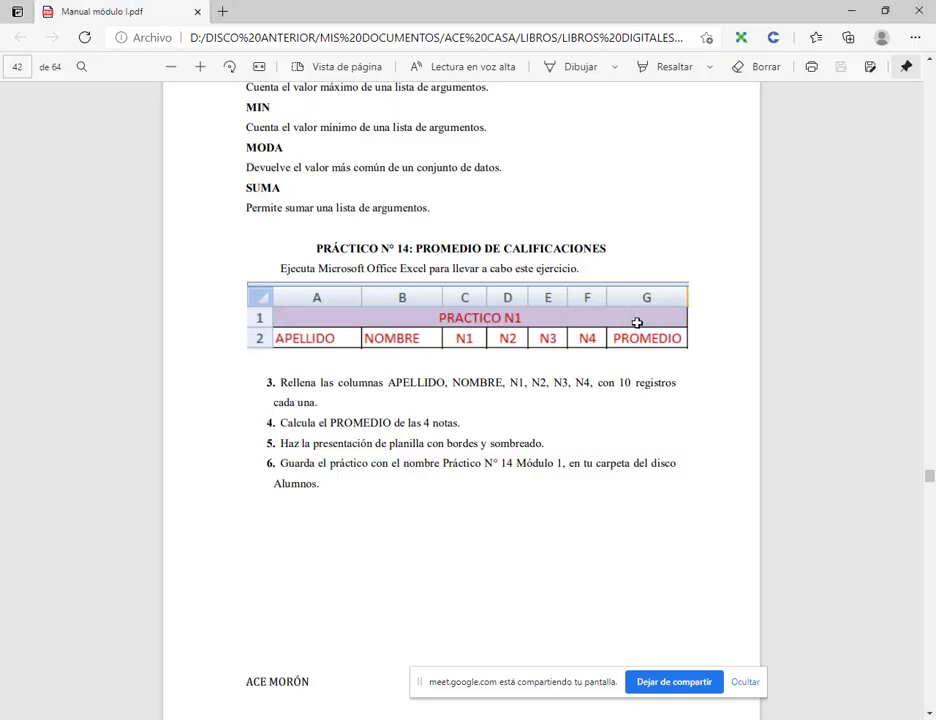
key(alt+Tab)
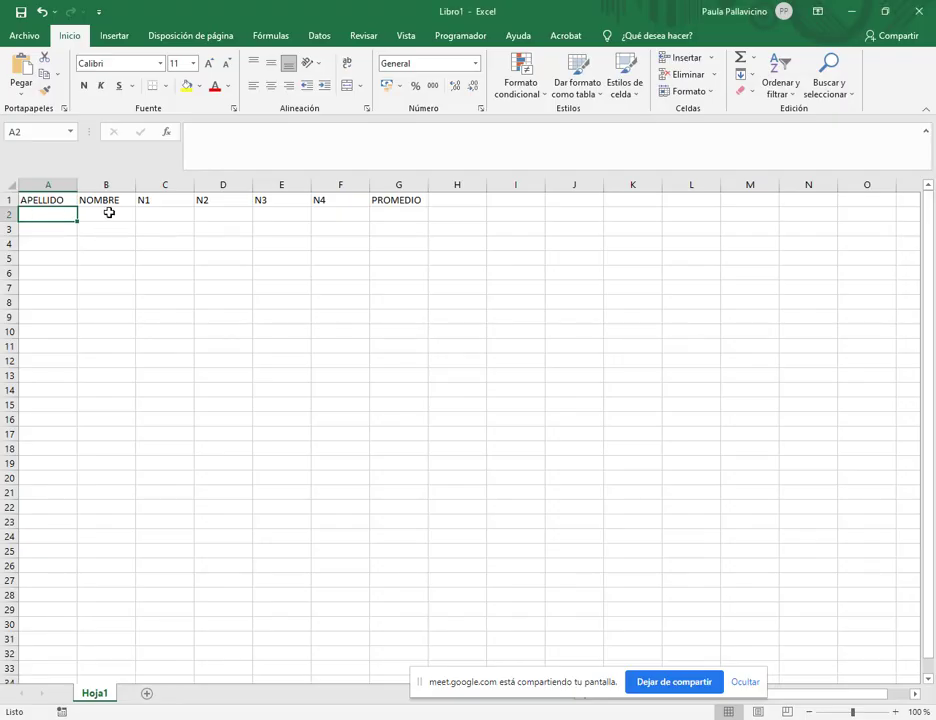
right_click(8, 200)
click(46, 301)
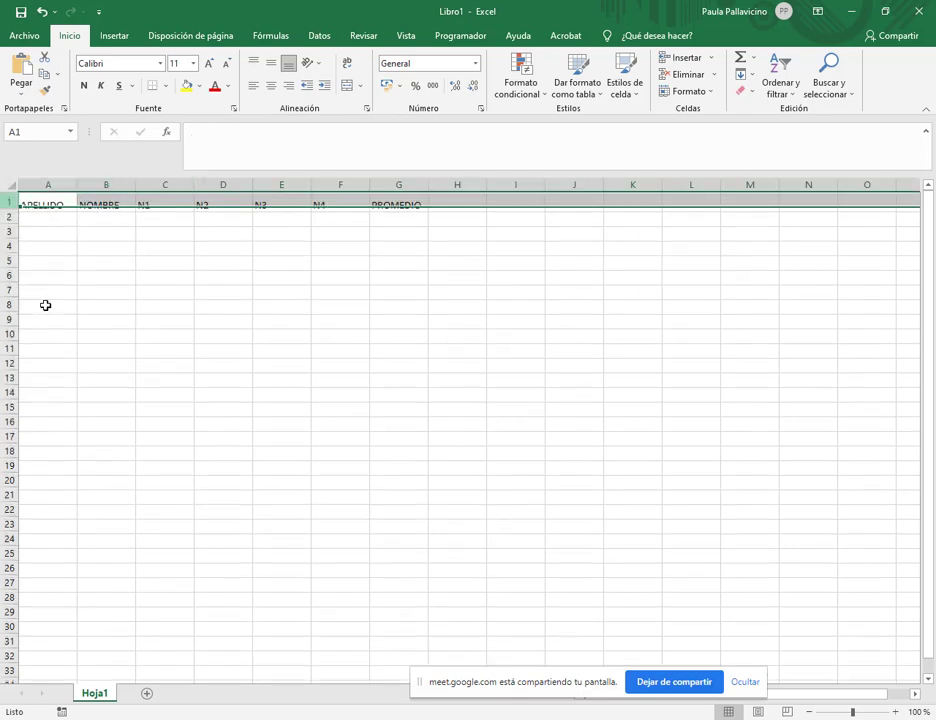
click(55, 200)
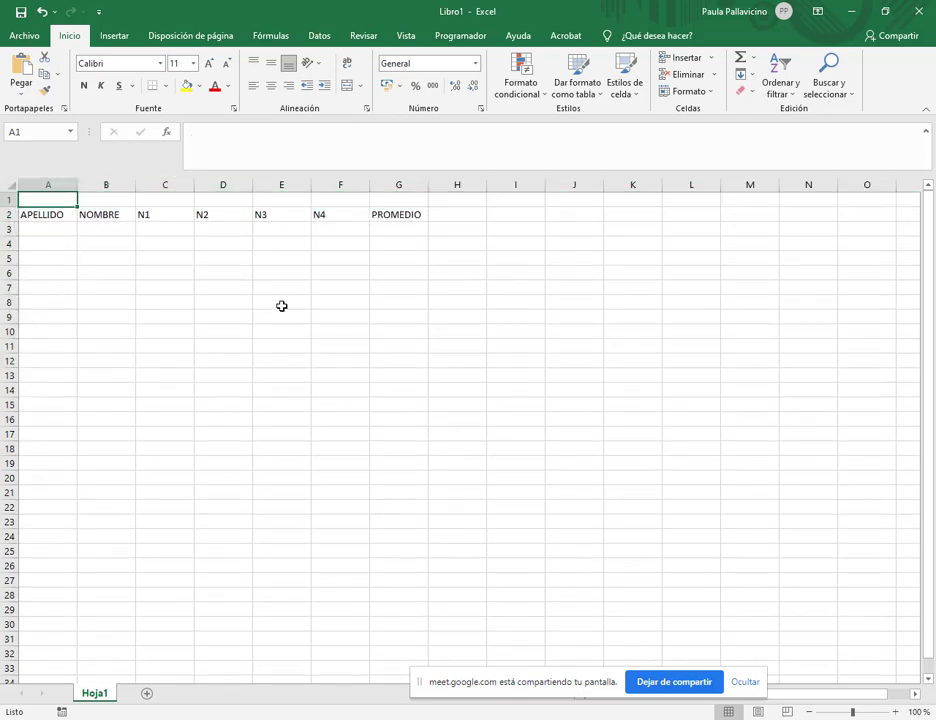
Step: Enter the title PRACTICO Nº1 in A1 as in the manual and merge and center it across A1:G1
key(alt+Tab)
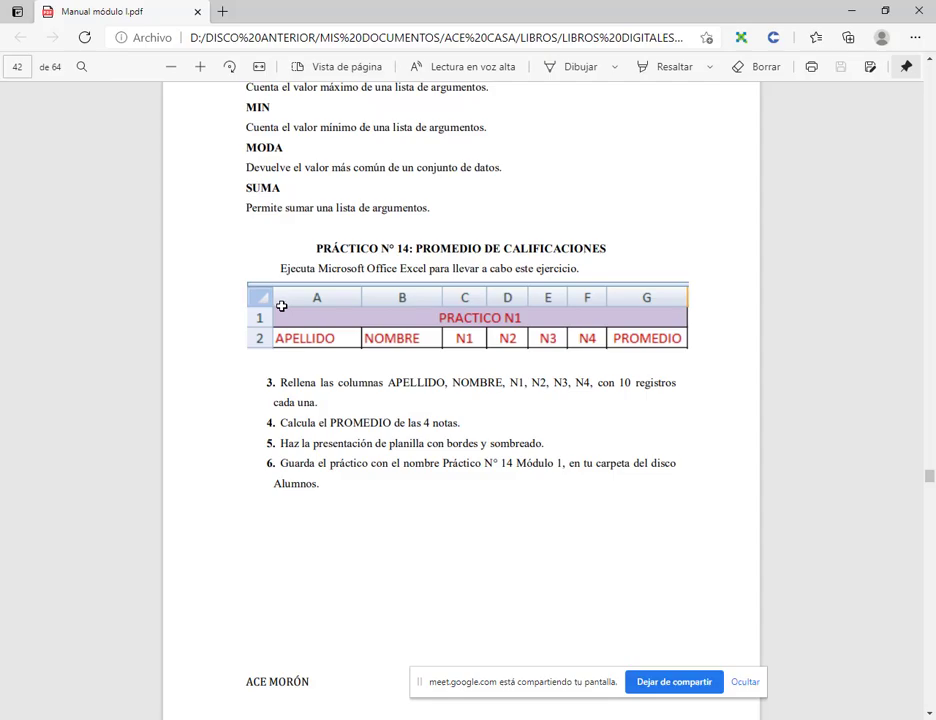
key(alt+Tab)
text(PRA)
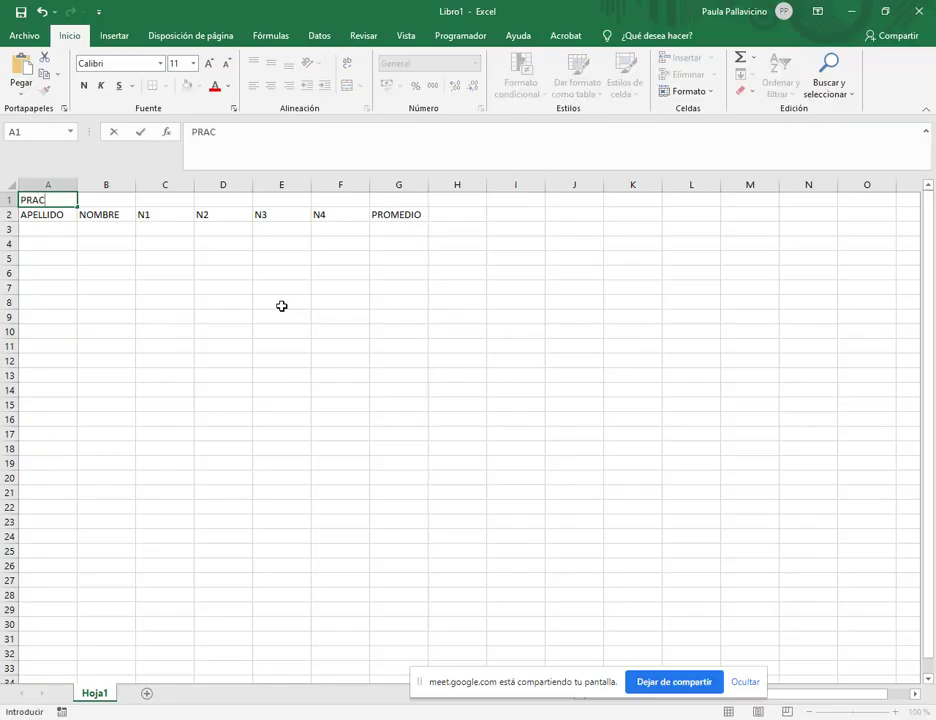
text(CTICNO)
key(Return)
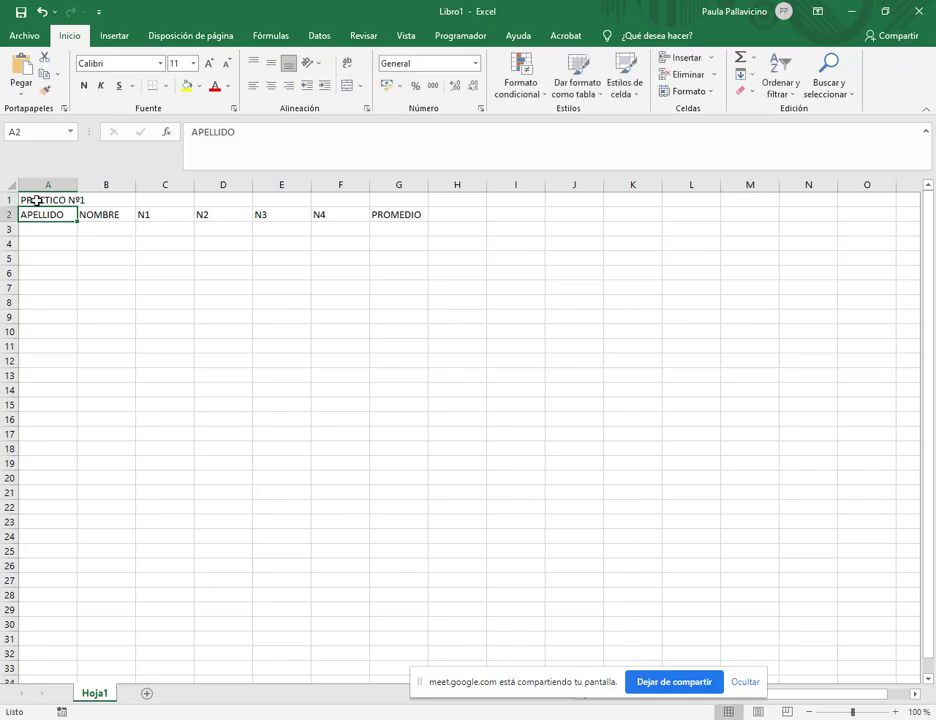
drag(36, 200, 399, 200)
click(348, 85)
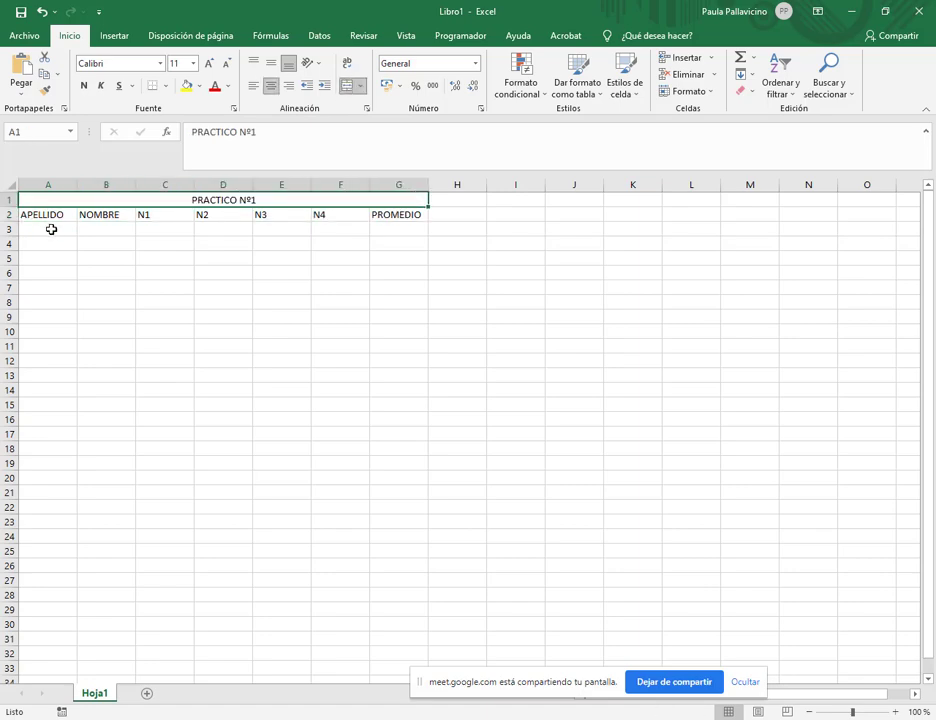
Step: Apply Todos los bordes to the header row and the ten record rows in A2:G12
click(60, 229)
drag(57, 230, 56, 344)
drag(51, 215, 397, 345)
click(164, 86)
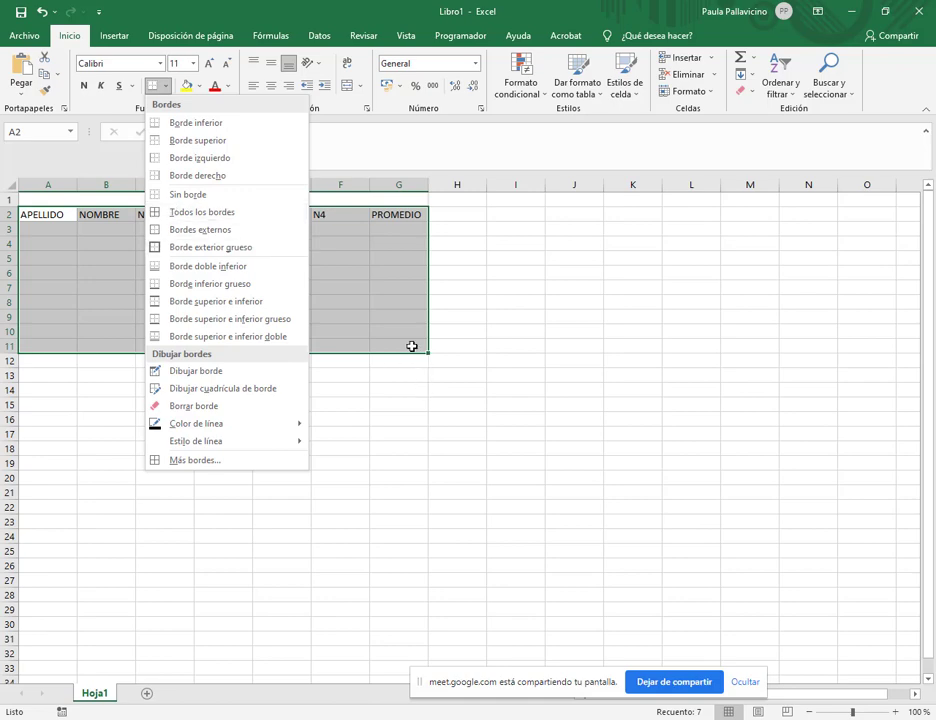
click(402, 346)
drag(410, 361, 42, 212)
click(164, 86)
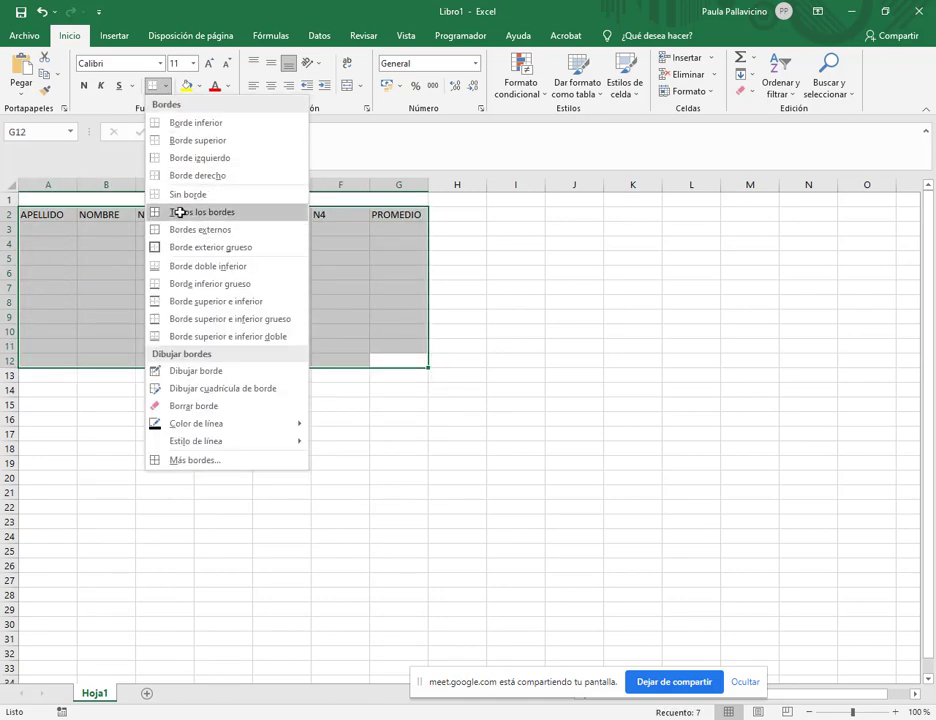
click(175, 208)
click(198, 415)
Step: Center the column headers in A2:G2 horizontally
drag(169, 213, 334, 211)
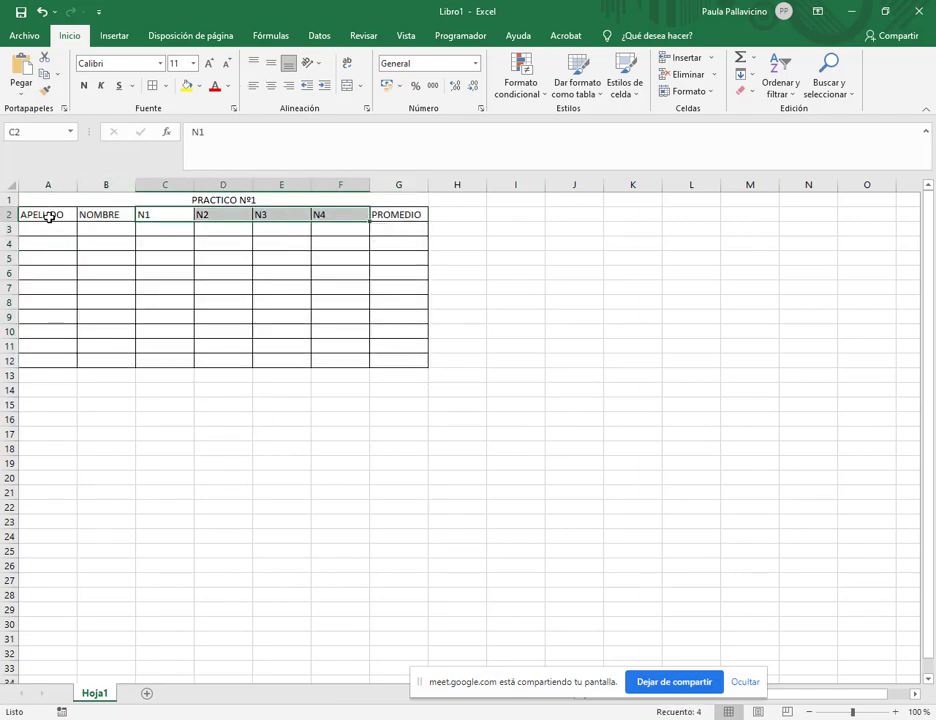
drag(49, 216, 405, 218)
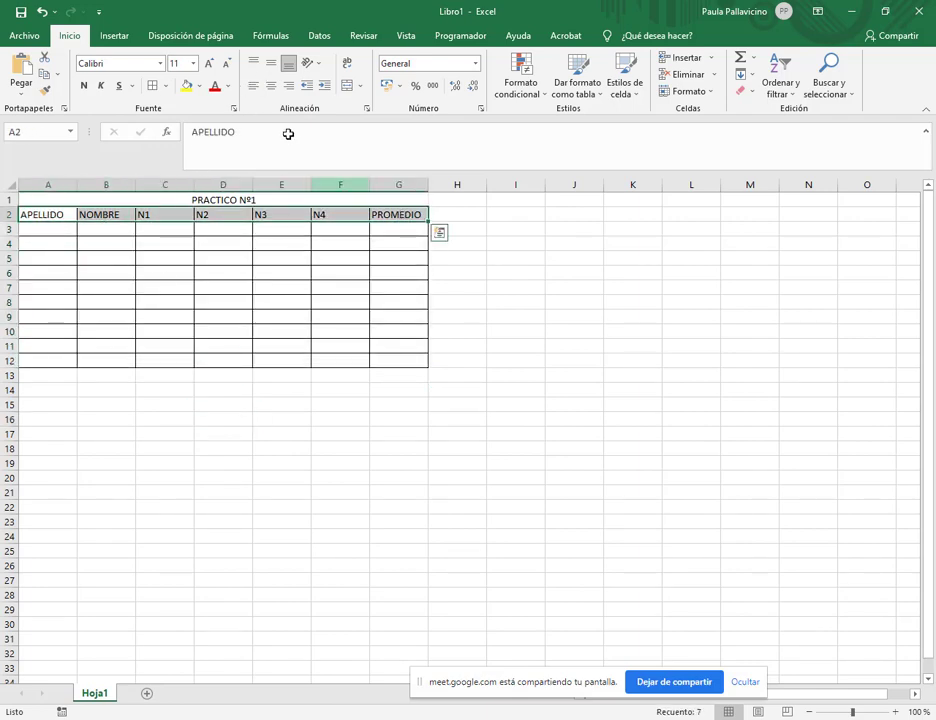
click(273, 84)
click(152, 229)
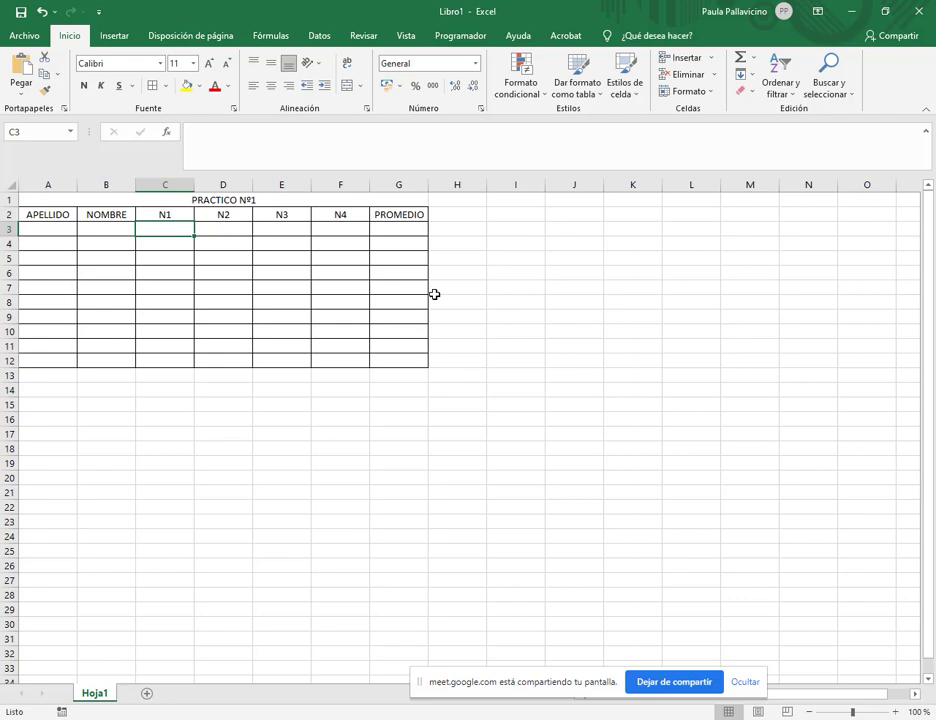
Step: Enter the N1 grades in C3:C12 as 10; 7,5; 2; 6; 9; 8; 4; 5; 7; 10
text(10)
key(Return)
text(7,5)
key(Return)
text(2)
key(Return)
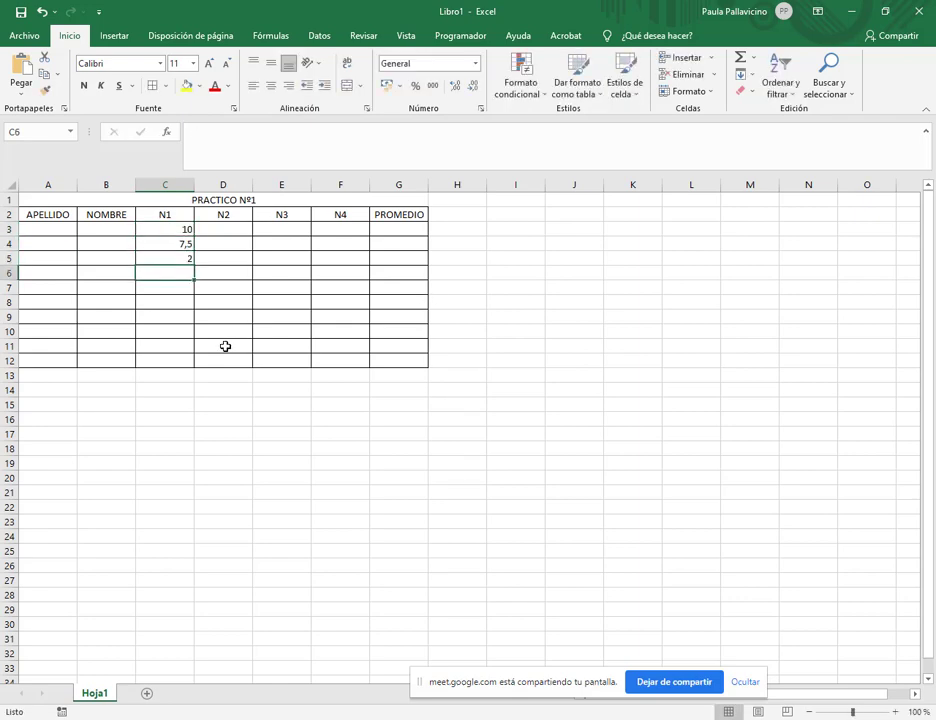
text(6)
key(Return)
text(9)
key(Return)
text(8)
key(Return)
text(4)
key(Return)
text(5 7)
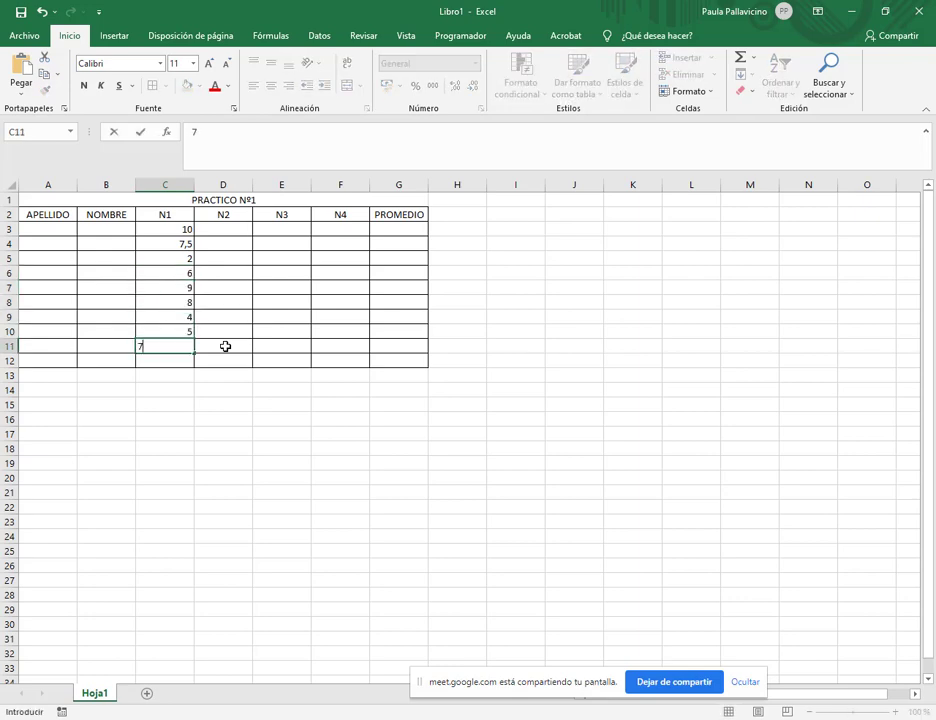
key(Return)
text(10)
key(Up)
Step: Enter the N2 grades in D3:D12 as 7; 5; 9; 5; 7; 7; 4; 7,5; 9; 9,5
key(Up)
key(Up)
key(Up)
key(Up)
key(Up)
key(Up)
key(Up)
key(Up)
key(Right)
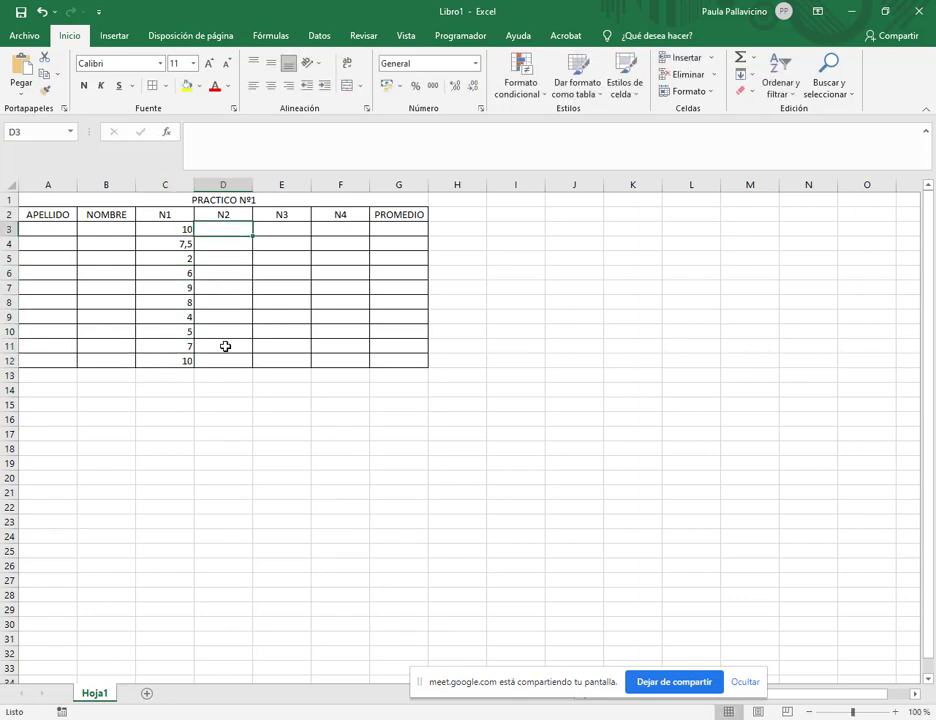
text(7)
key(Return)
text(5)
key(Return)
text(9)
key(Return)
text(5)
key(Return)
text(7)
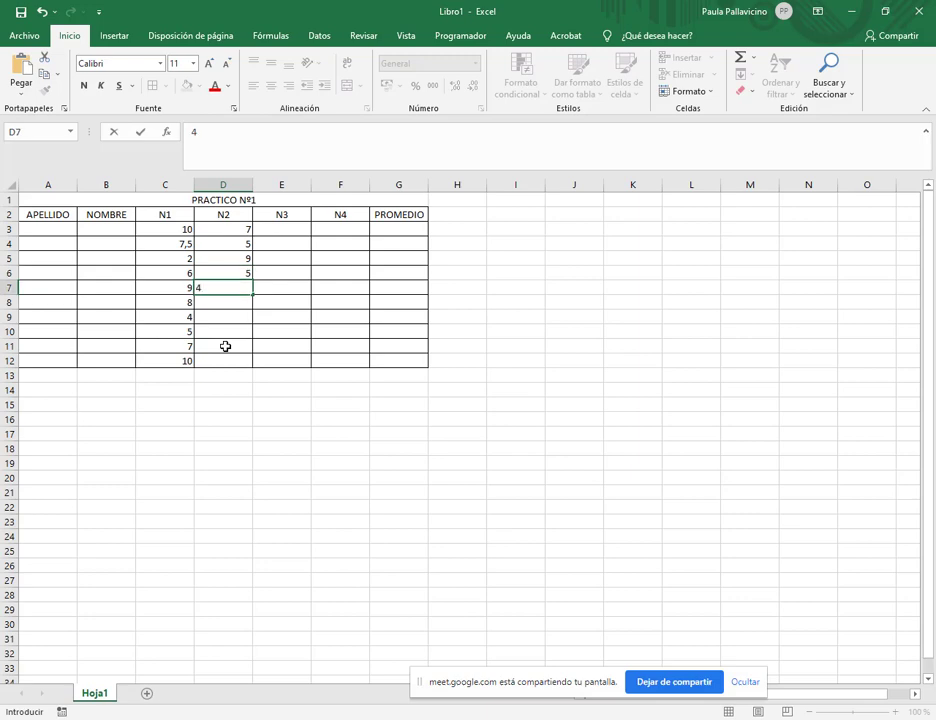
key(Return)
text(7)
key(Return)
text(4)
key(Return)
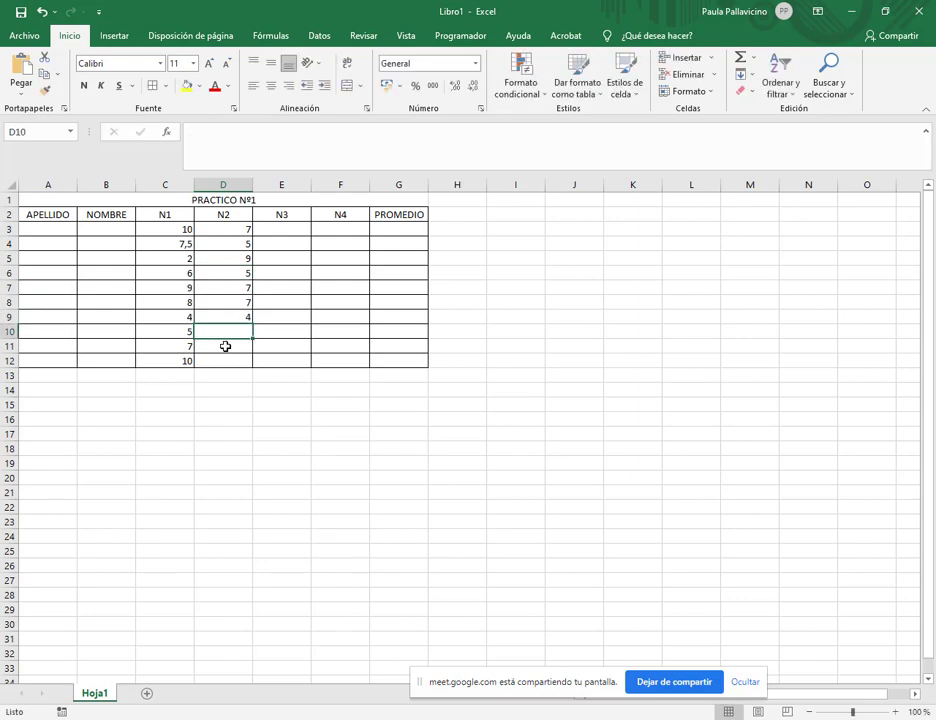
text(7,5)
key(Return)
text(9)
key(Return)
text(9,5)
key(Right)
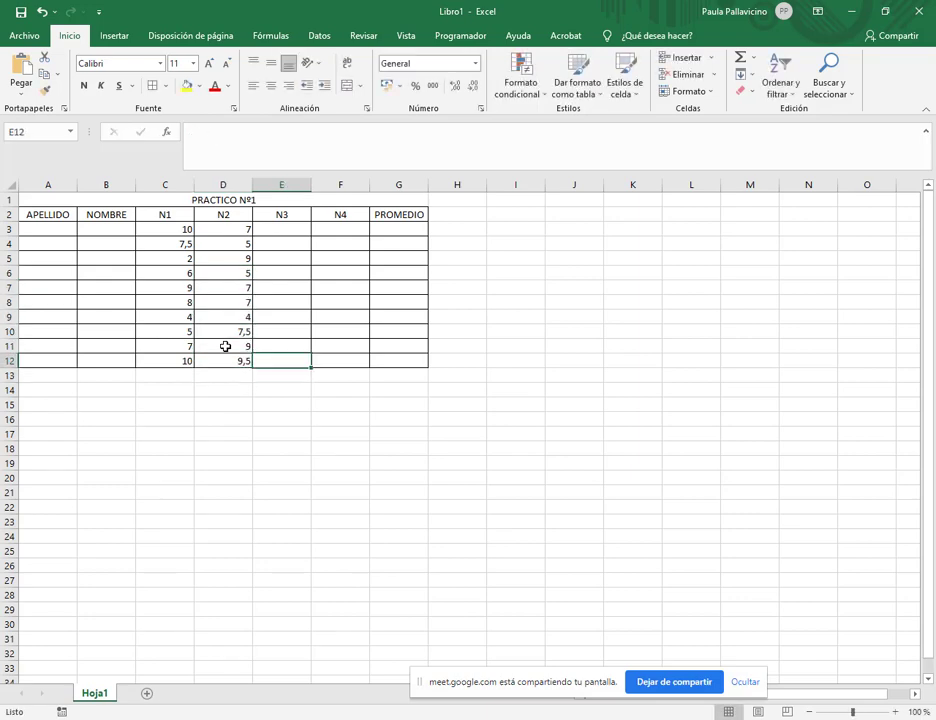
Step: Enter the N3 grades in E3:E12 as 8; 8,5; 8,5; 8; 7; 5; 6; 6,5; 8; 7
key(Up)
key(Up)
key(Up)
key(Up)
key(Up)
key(Up)
key(Up)
key(Up)
key(Up)
text(8)
key(Return)
text(8,5)
key(Return)
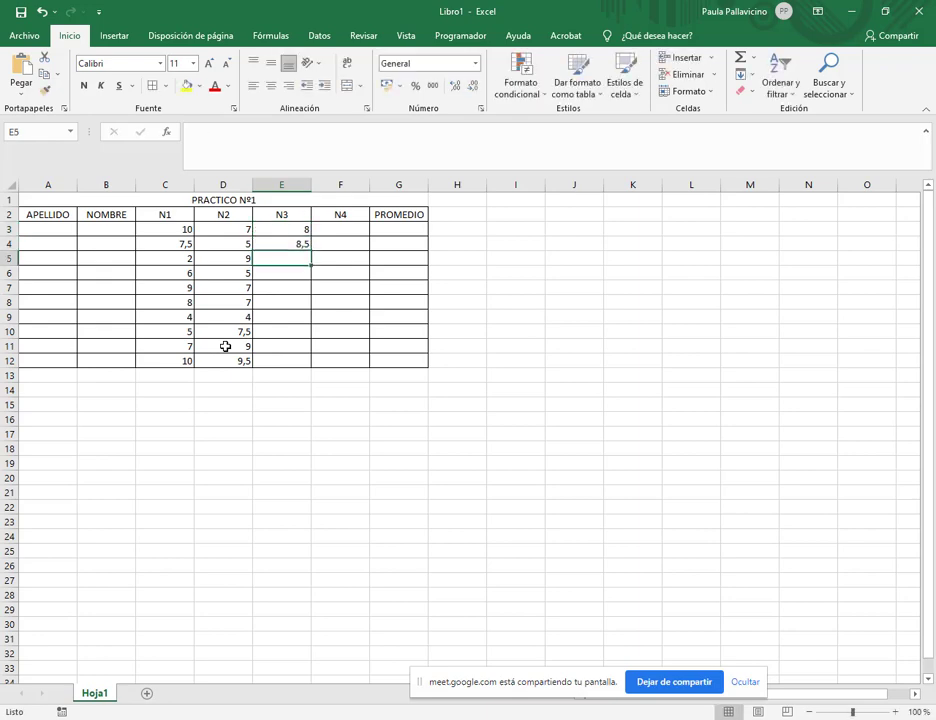
text(8,5)
key(Return)
text(8)
key(Return)
text(7)
key(Return)
text(5)
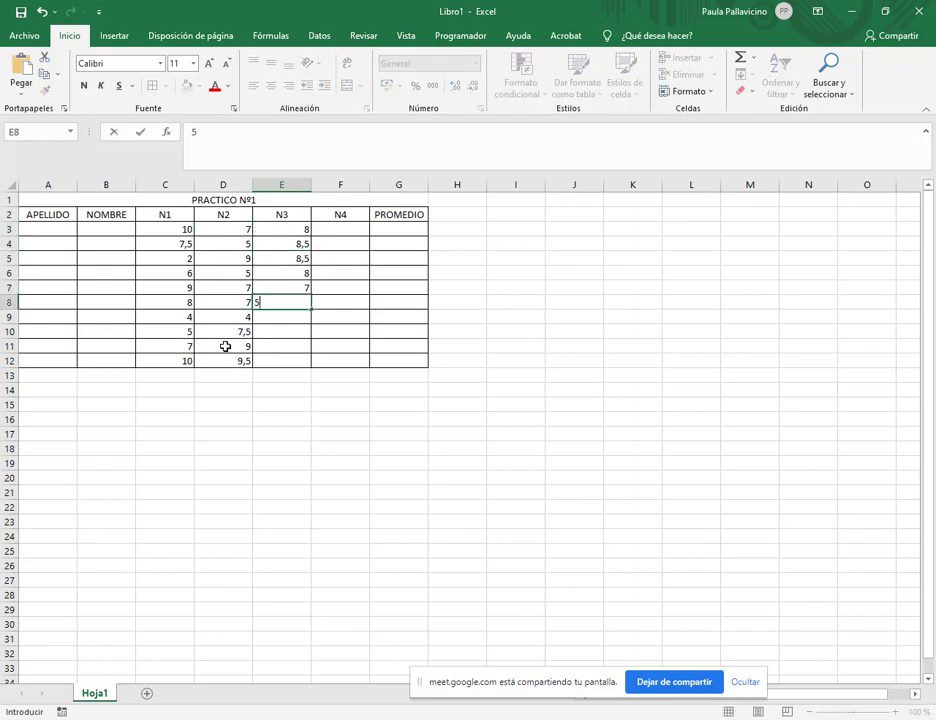
key(Return)
text(6)
key(Return)
text(6,5)
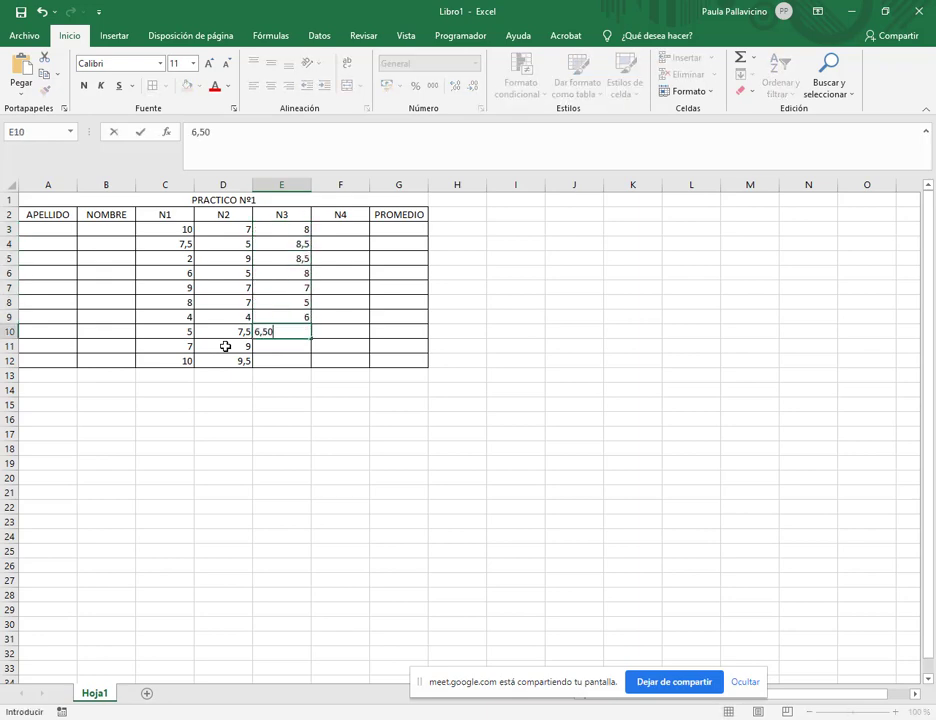
key(Return)
text(8)
key(Return)
text(7)
key(Return)
Step: Enter the first three N4 grades in F3:F5 as 6; 8; 7
key(ctrl+Up)
key(ctrl+Up)
key(Down)
key(Right)
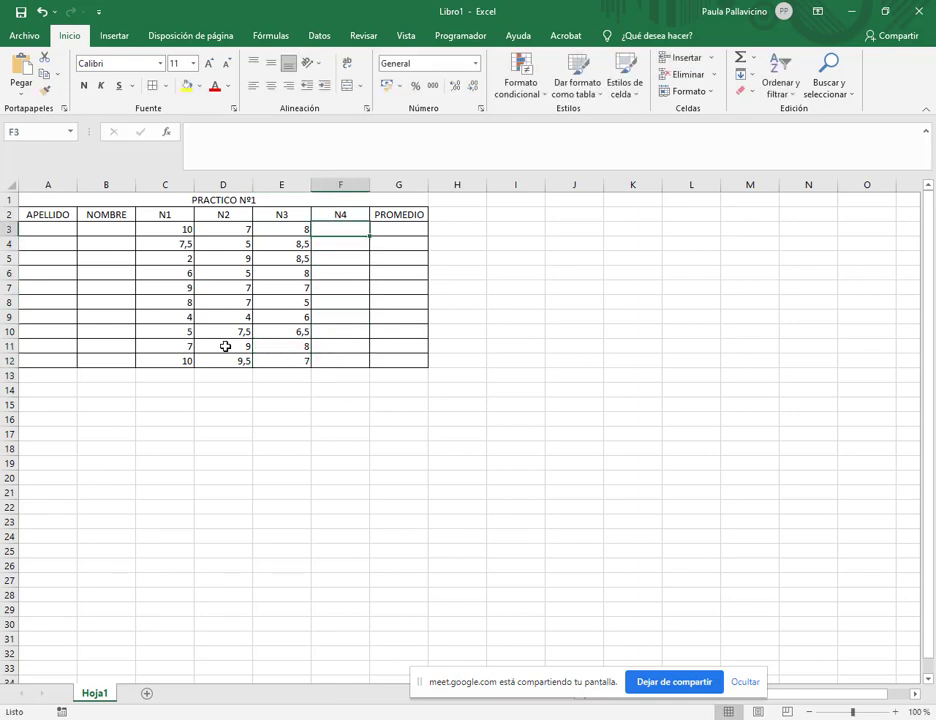
text(6)
key(Return)
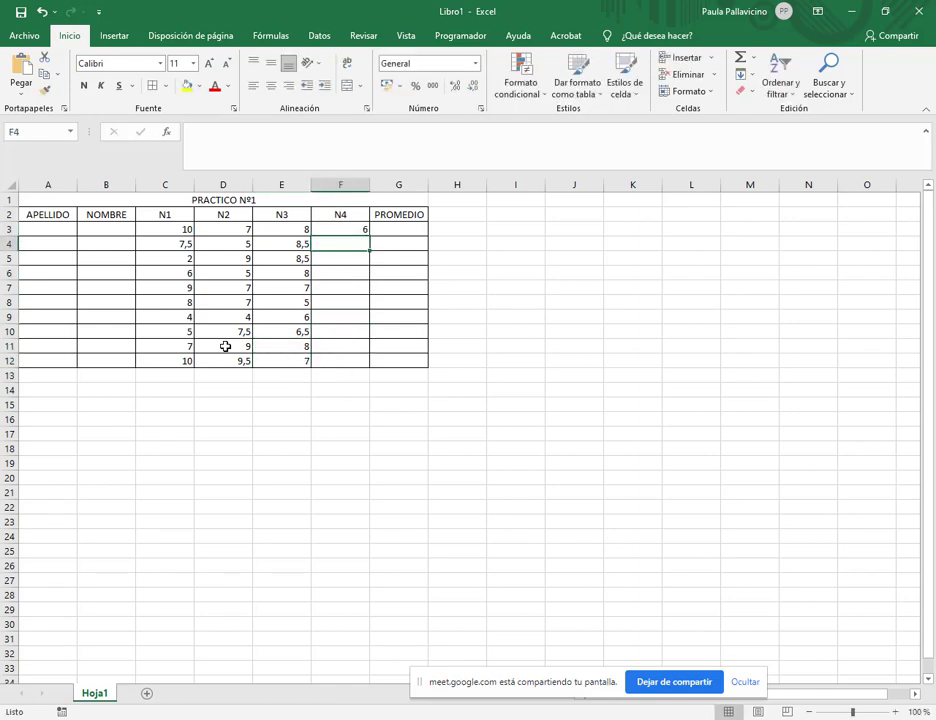
text(8)
key(Return)
text(7)
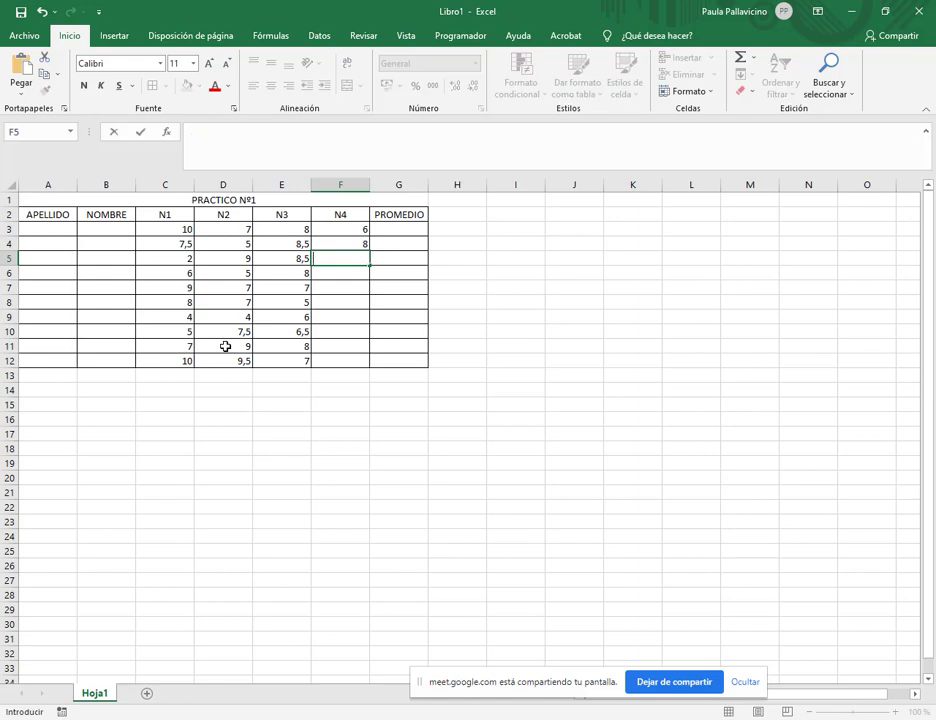
key(Return)
Step: Change the third record's N1 grade in C5 to 3
key(Left)
key(Left)
key(Left)
key(Up)
text(3)
key(Return)
Step: Enter the remaining N4 grades in F6:F12 as 7,5; 4; 7; 8; 5; 6; 8,5
key(Right)
key(Right)
key(Right)
text(7)
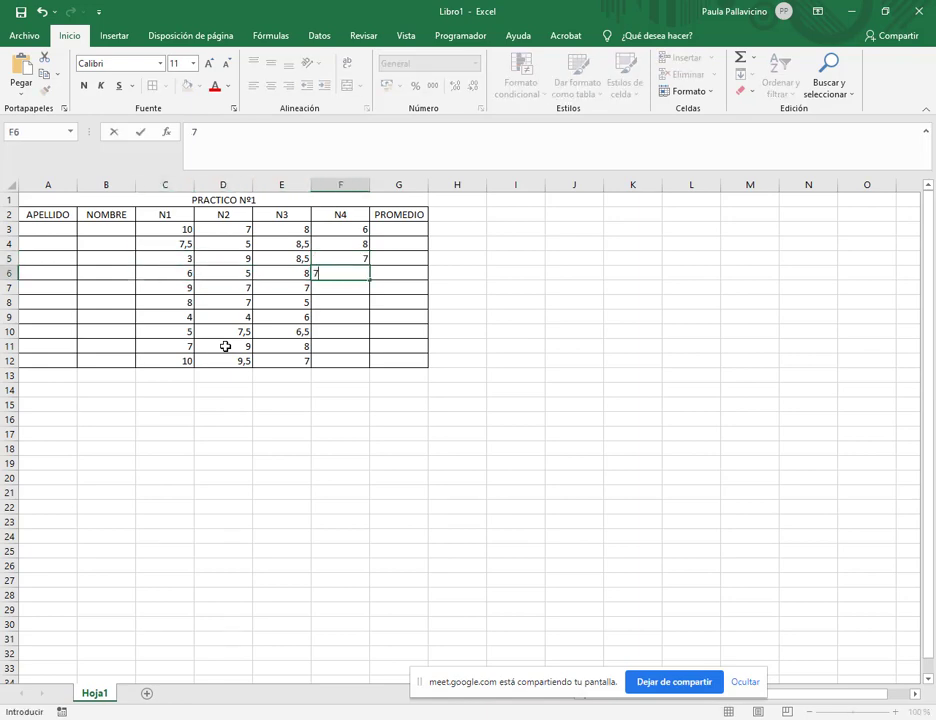
text(,5)
key(Return)
text(4)
key(Return)
text(6)
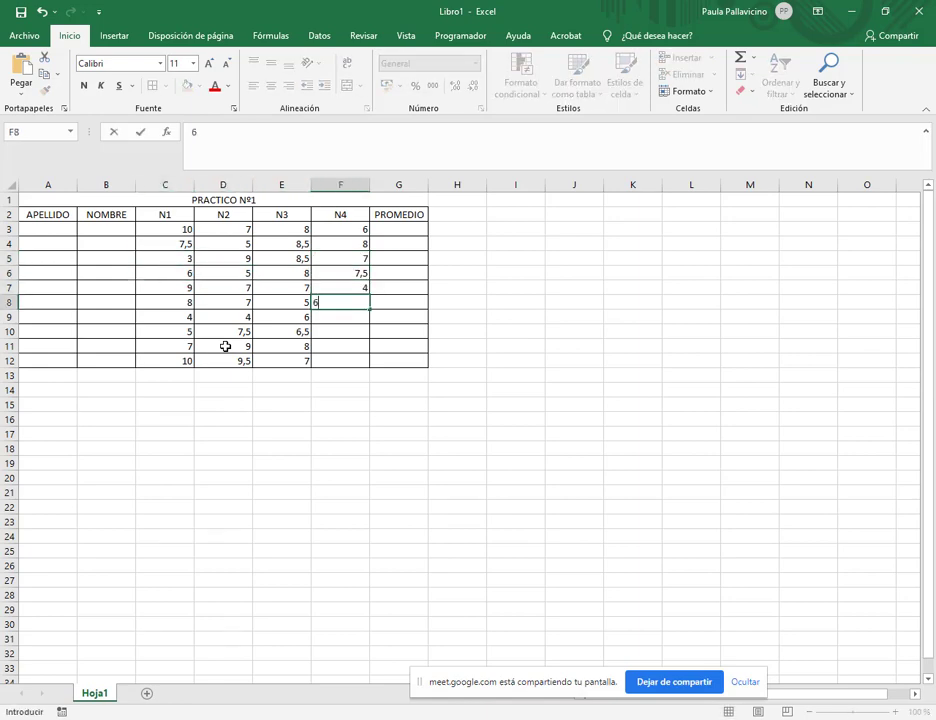
text(7)
key(Return)
text(8)
key(Return)
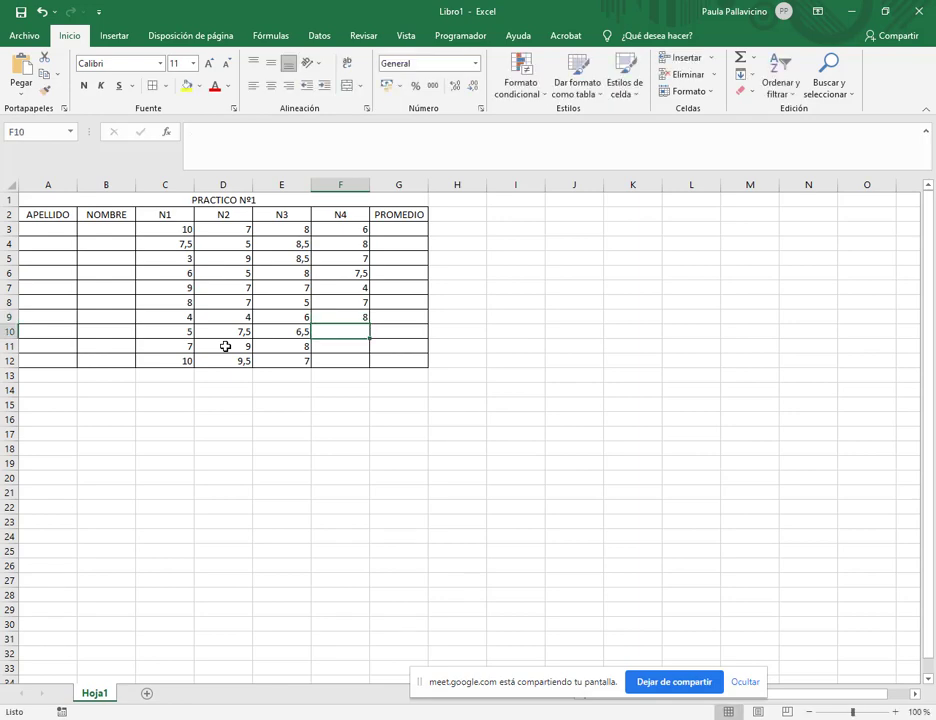
text(5)
key(Return)
text(6)
key(Return)
text(8)
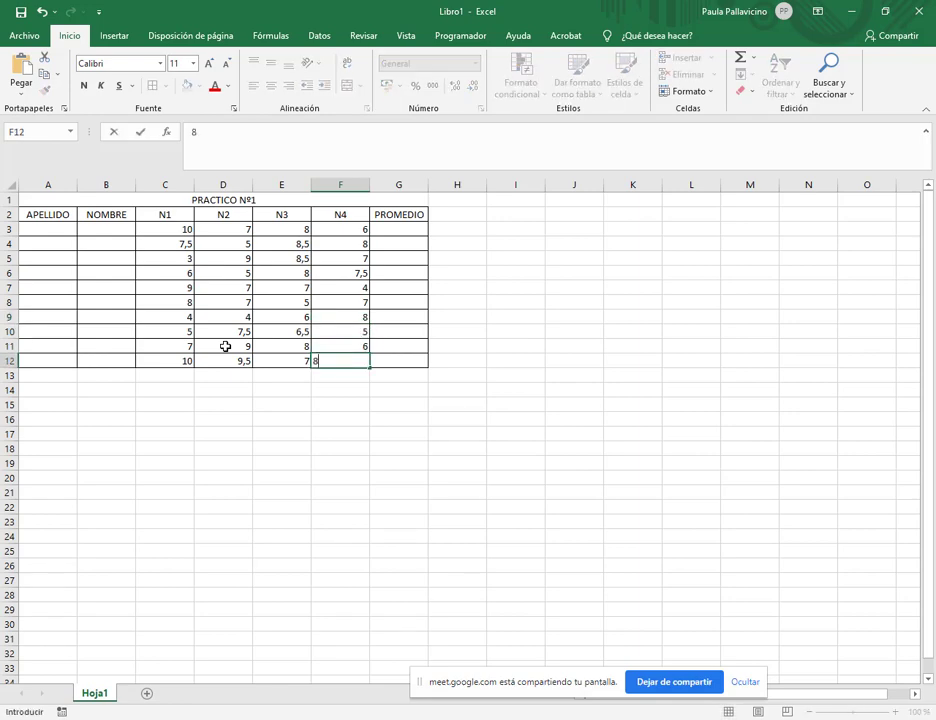
text(,5)
key(Return)
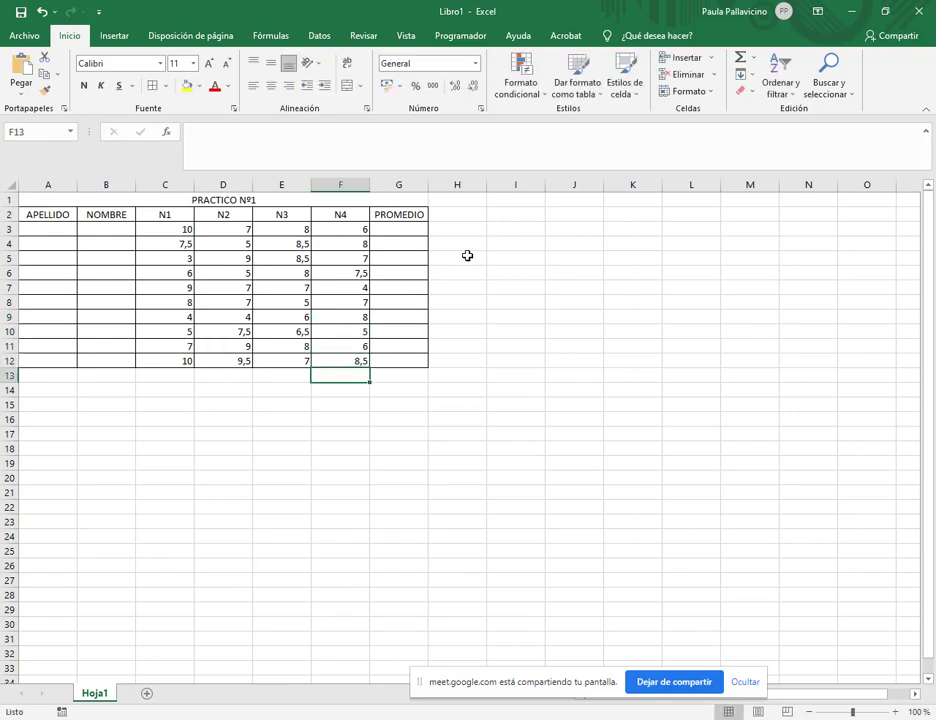
click(409, 228)
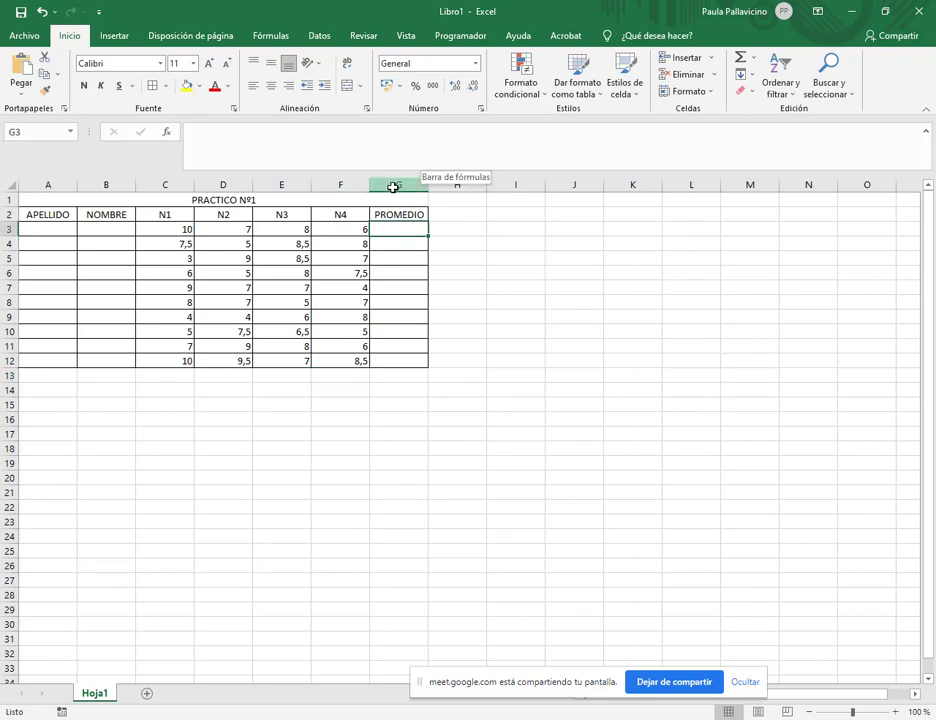
click(753, 56)
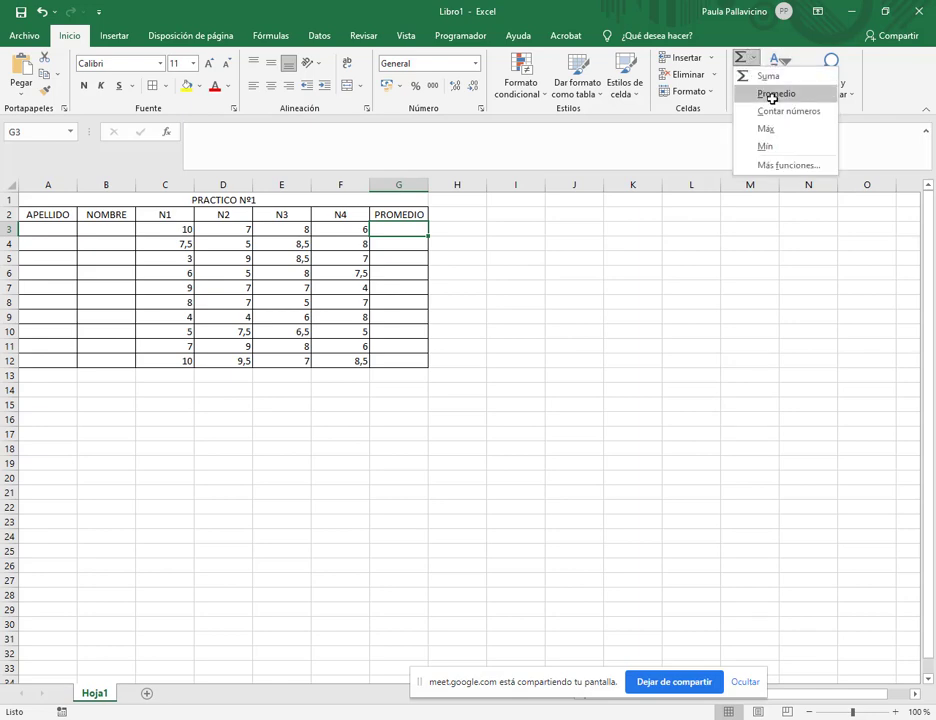
click(775, 93)
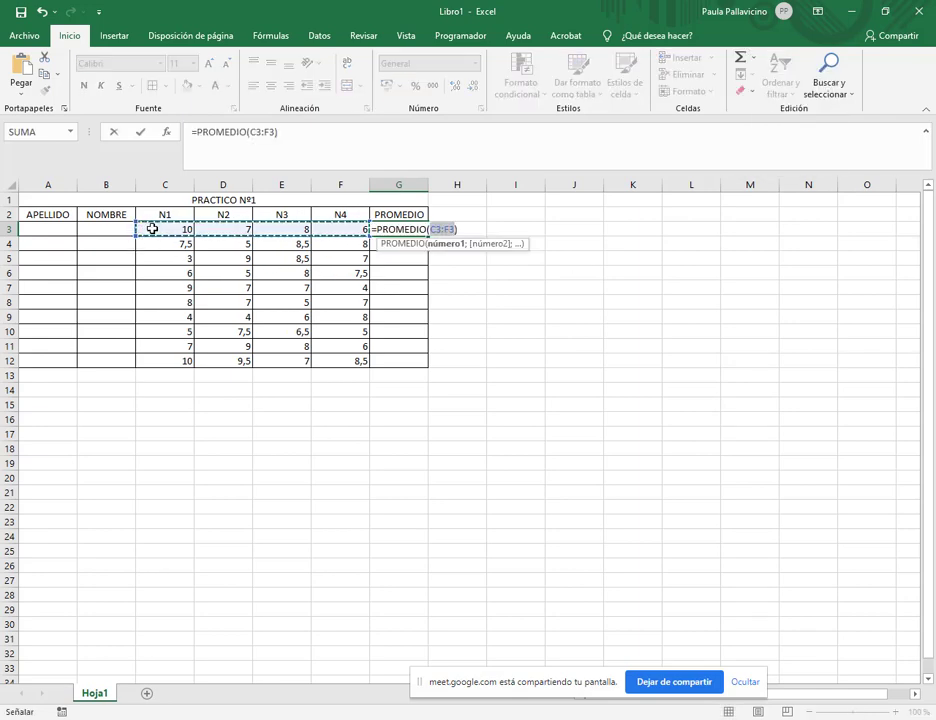
drag(152, 228, 345, 230)
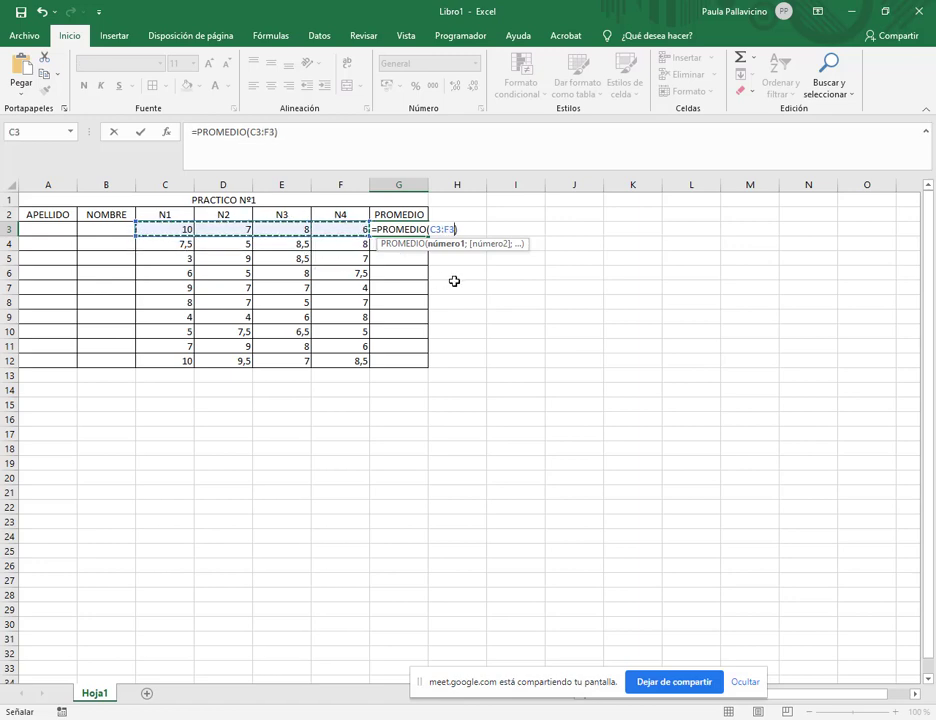
key(Escape)
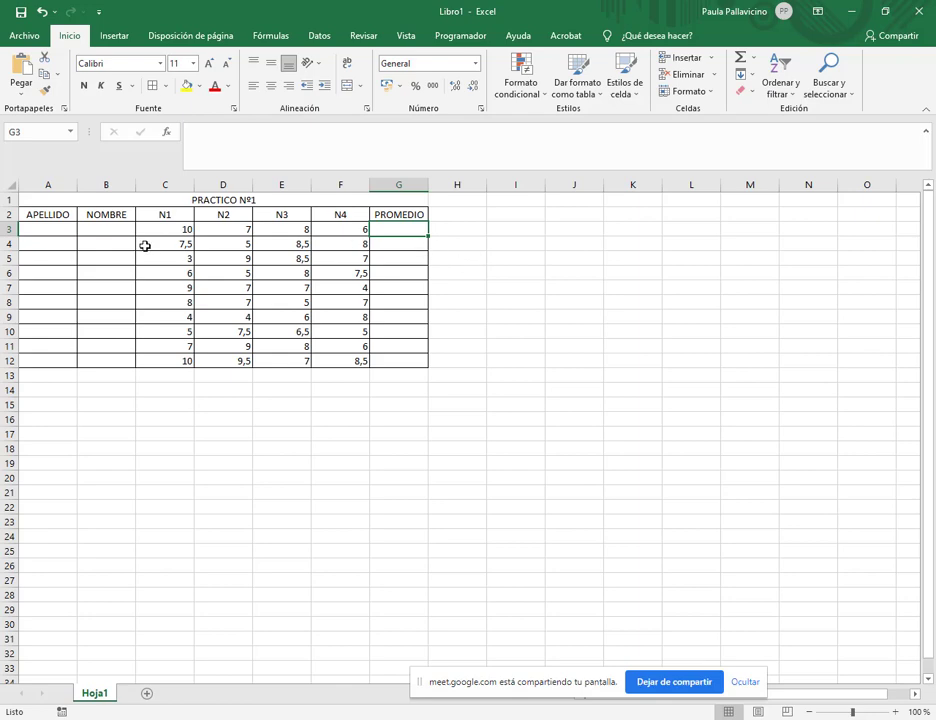
Step: Try averaging the first record by applying Promedio to the selected range C3:G3, and undo it
drag(149, 230, 390, 231)
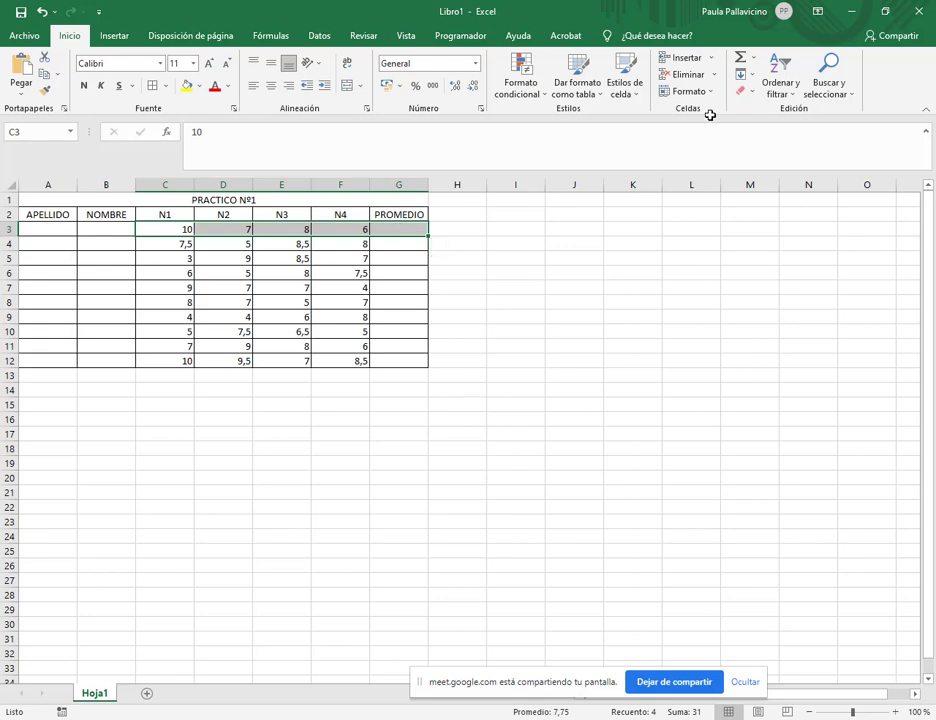
click(752, 57)
click(765, 92)
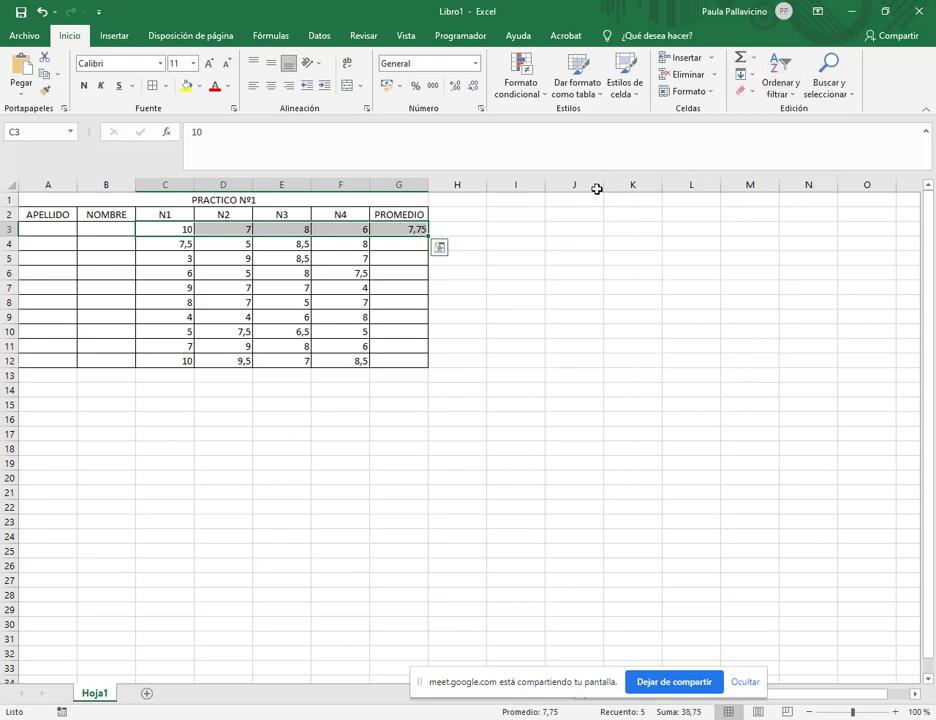
click(41, 11)
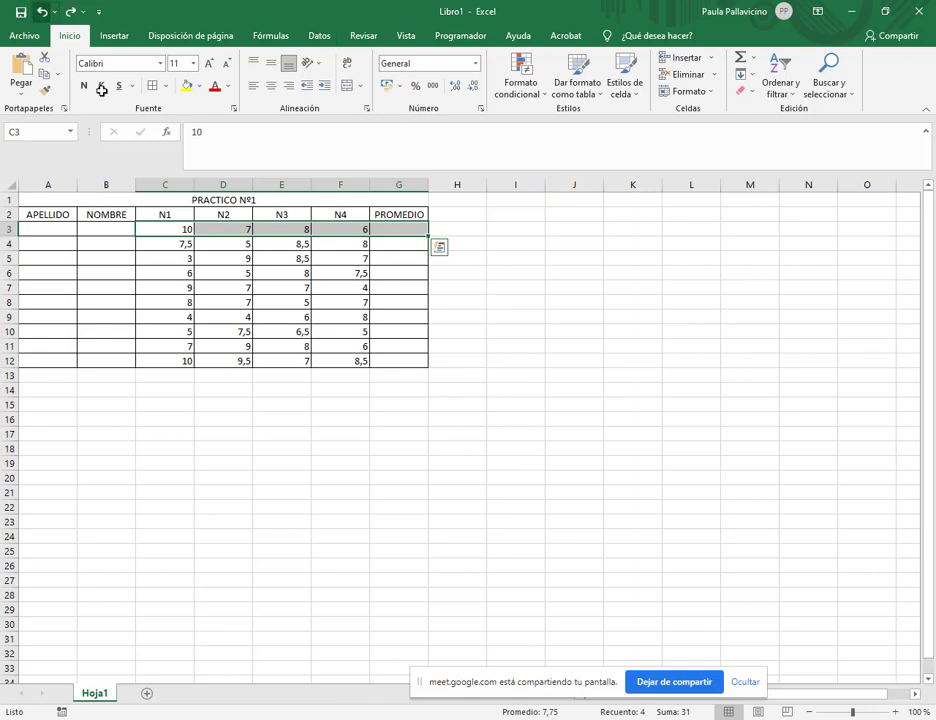
Step: Calculate the average of every record at once by applying Promedio to the whole range C3:G12
click(266, 246)
drag(163, 230, 390, 360)
click(756, 56)
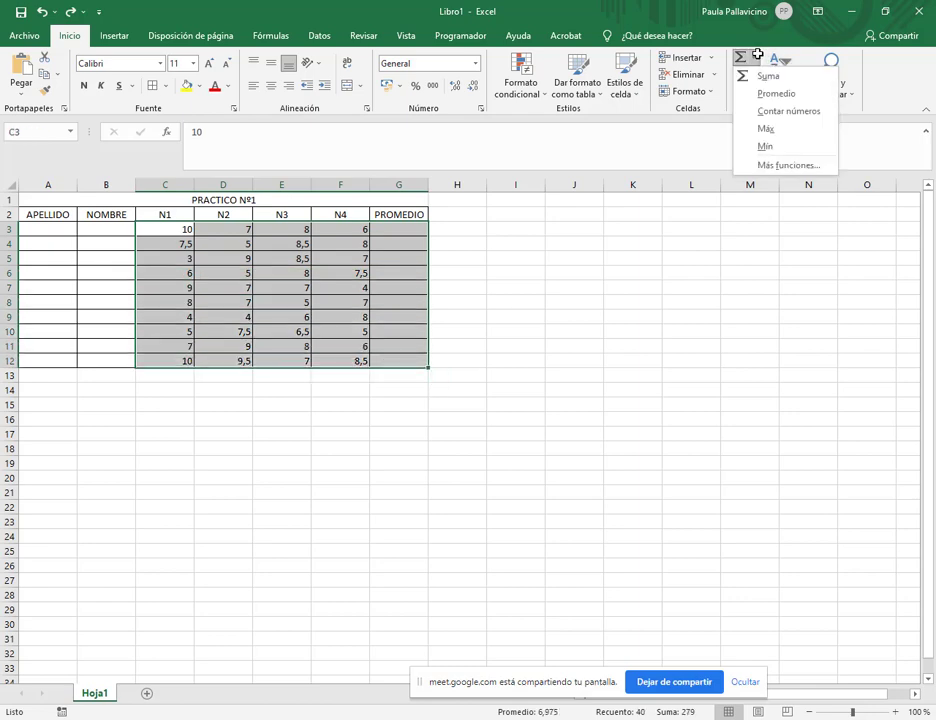
click(766, 92)
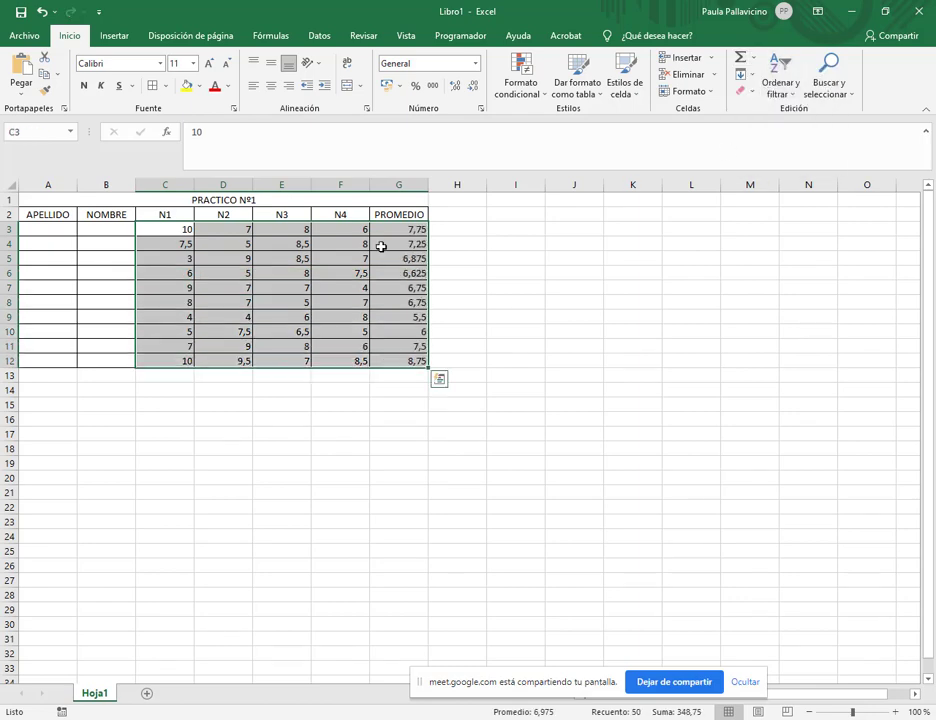
Step: Examine the averages in the PROMEDIO column and compare the G3 formula with the first record's grades
drag(396, 226, 401, 359)
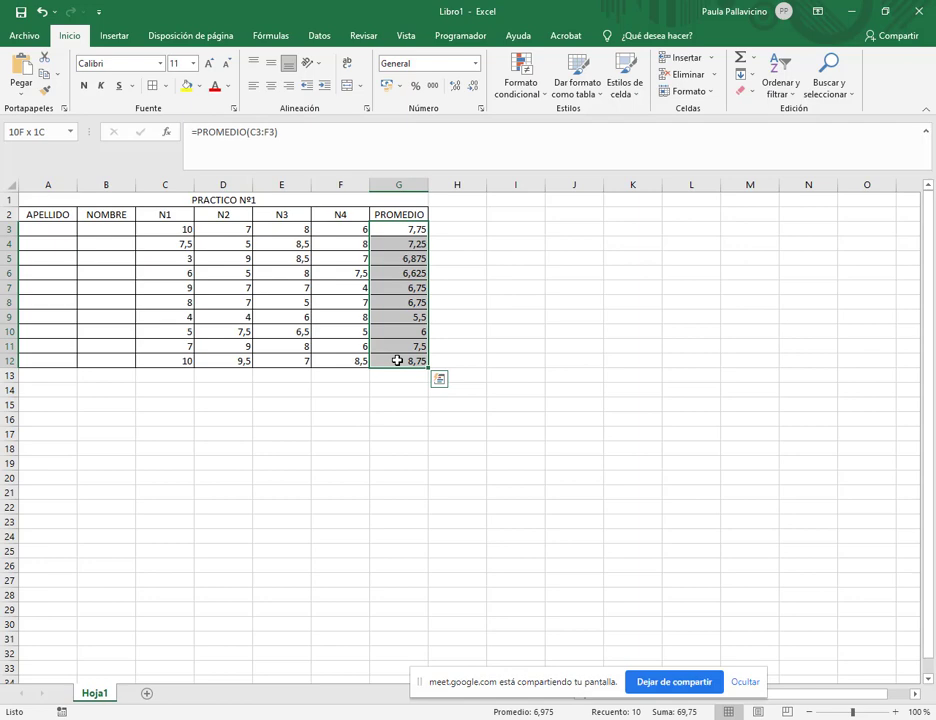
click(457, 228)
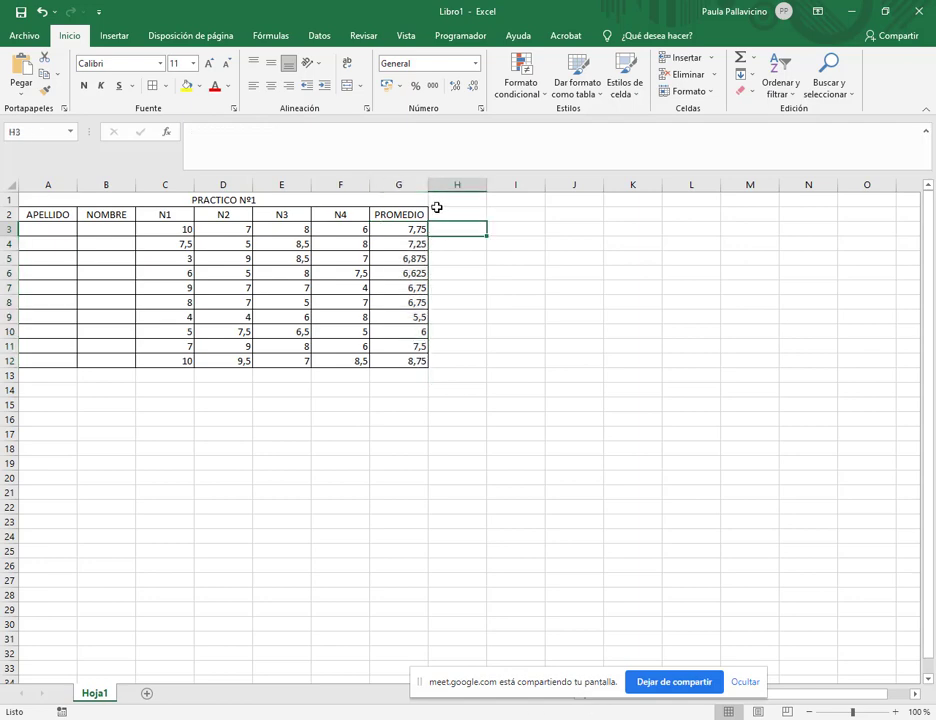
click(385, 198)
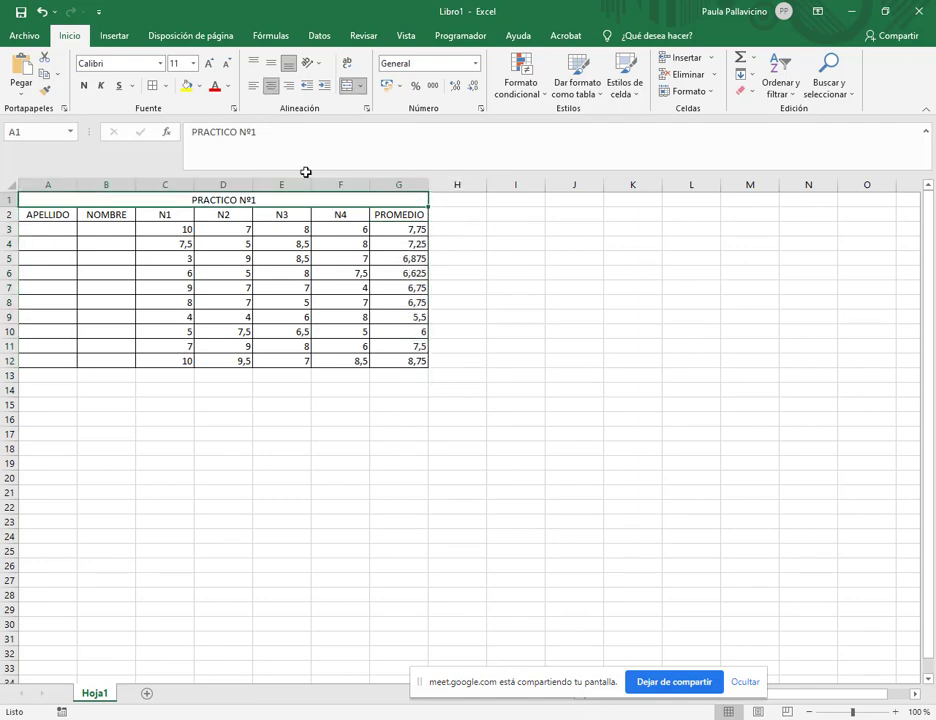
click(455, 214)
click(399, 230)
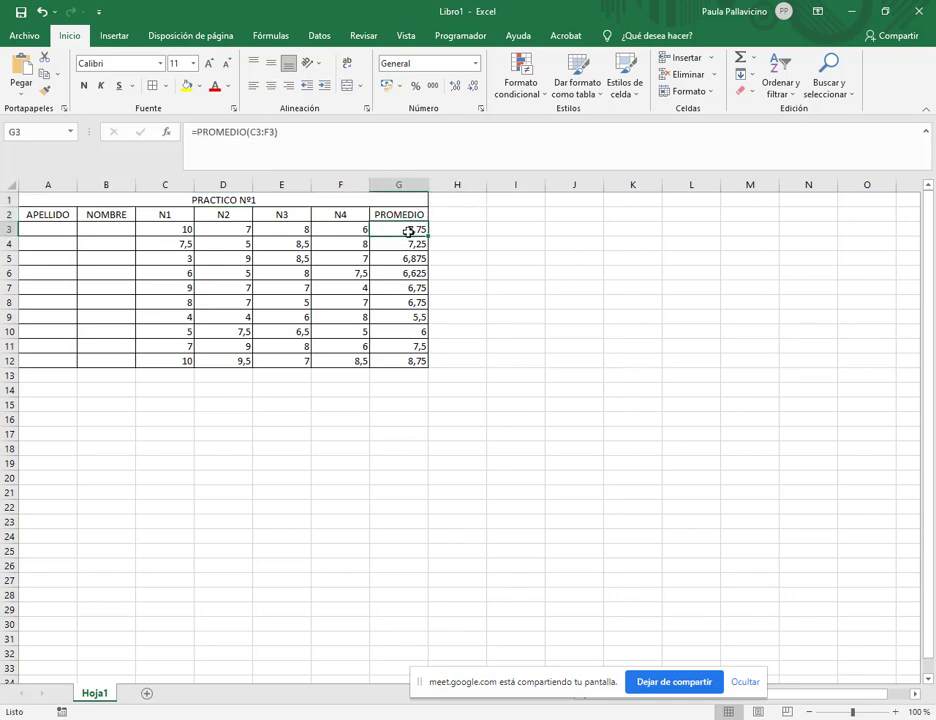
click(184, 229)
drag(188, 229, 388, 227)
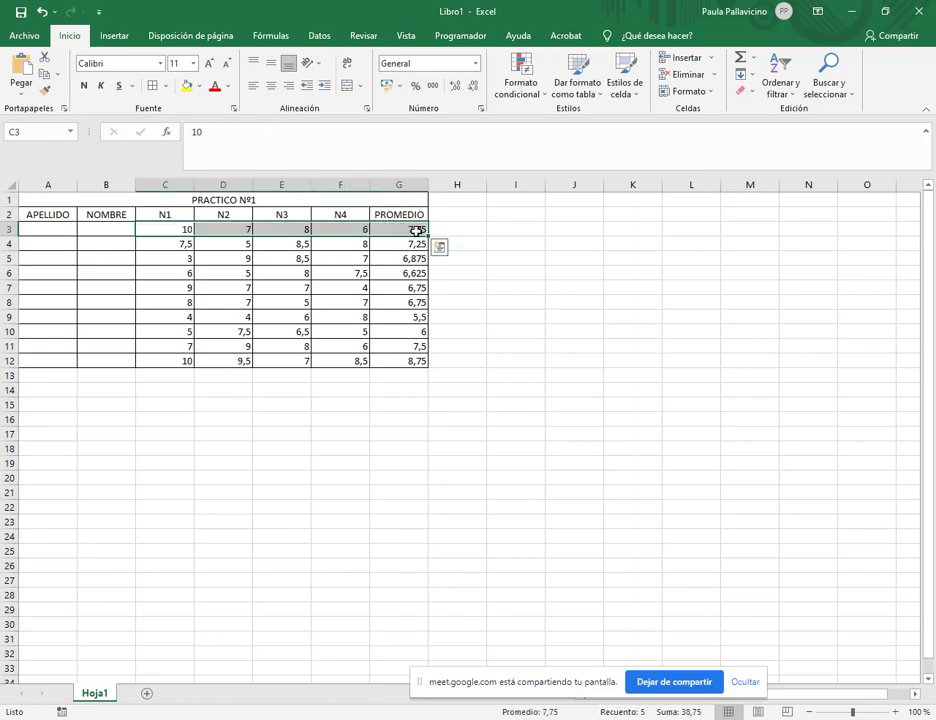
click(456, 226)
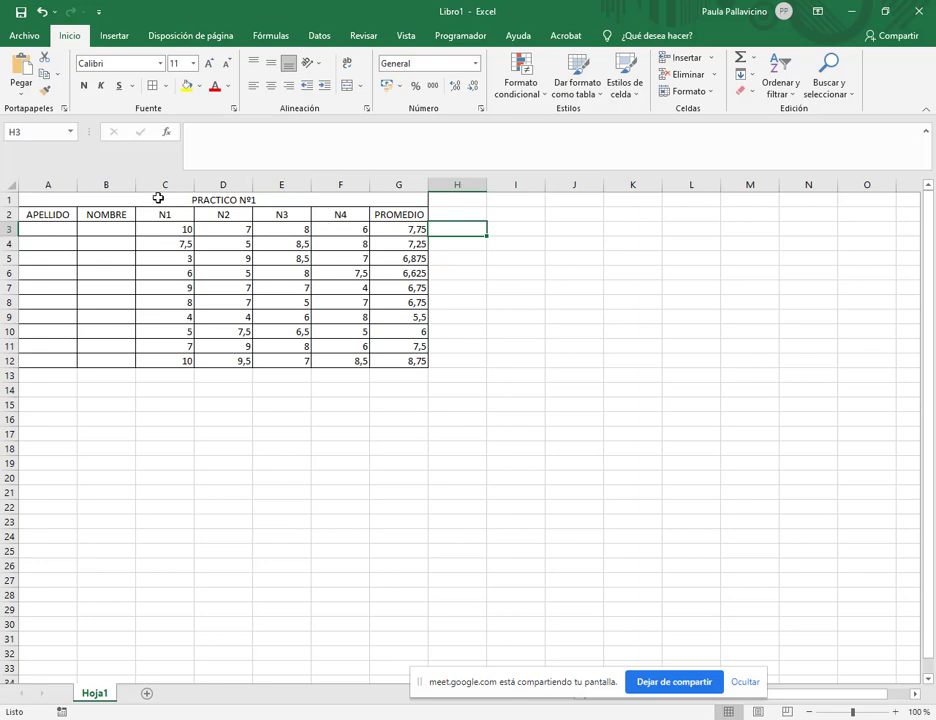
Step: Fill the title and column header rows, A1:G2, with a light blue theme color
drag(80, 201, 96, 209)
click(199, 86)
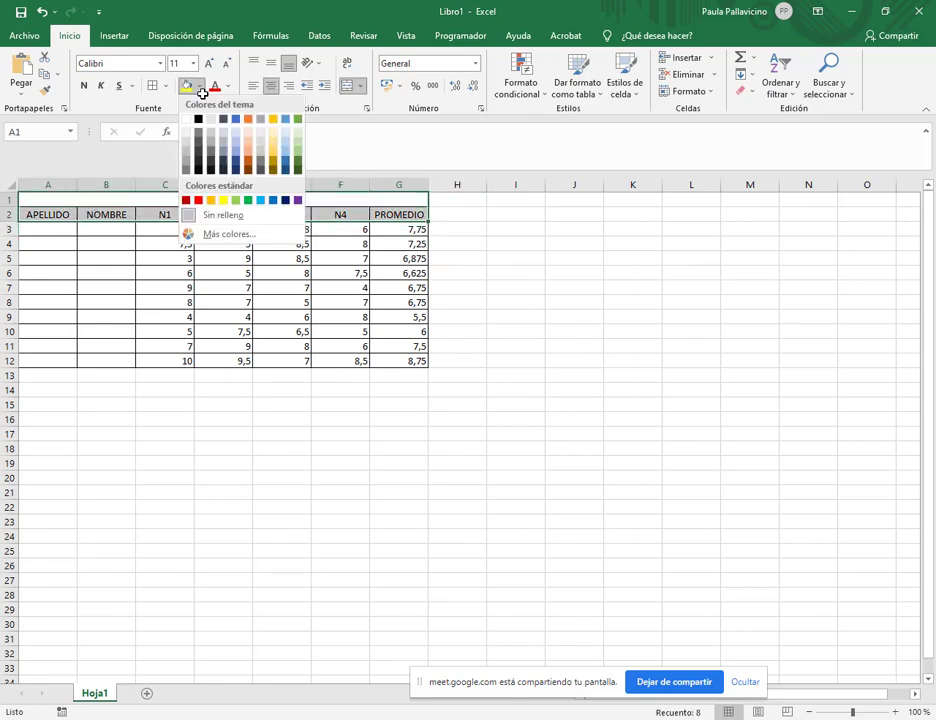
click(236, 140)
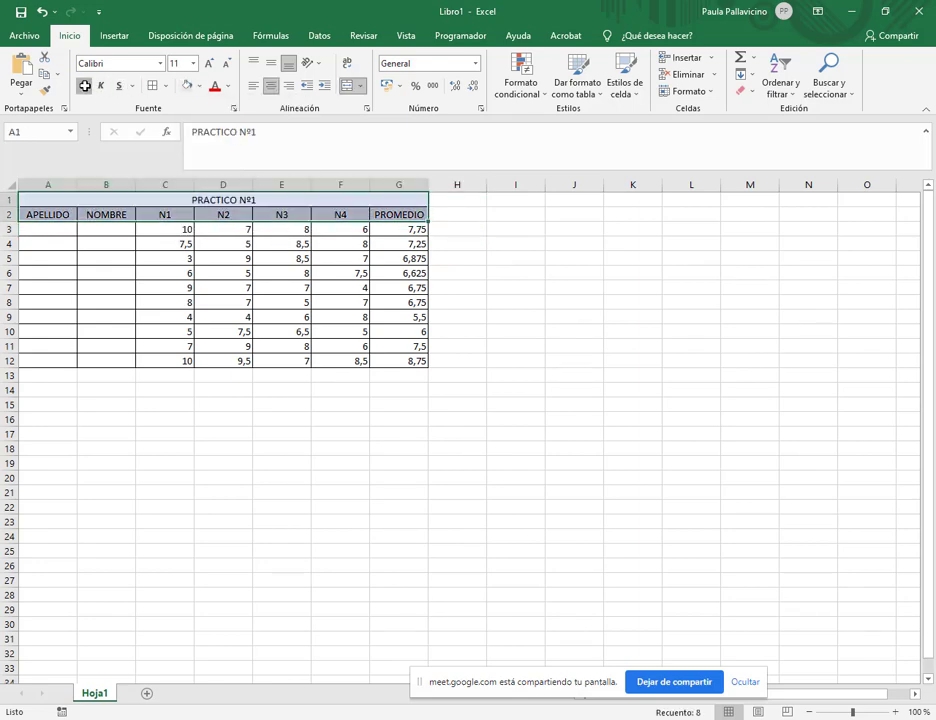
Step: Switch to Chrome to view the Clase 8 Funciones folder, and bring up PRÁCTICO N° 15 in the manual PDF
click(301, 269)
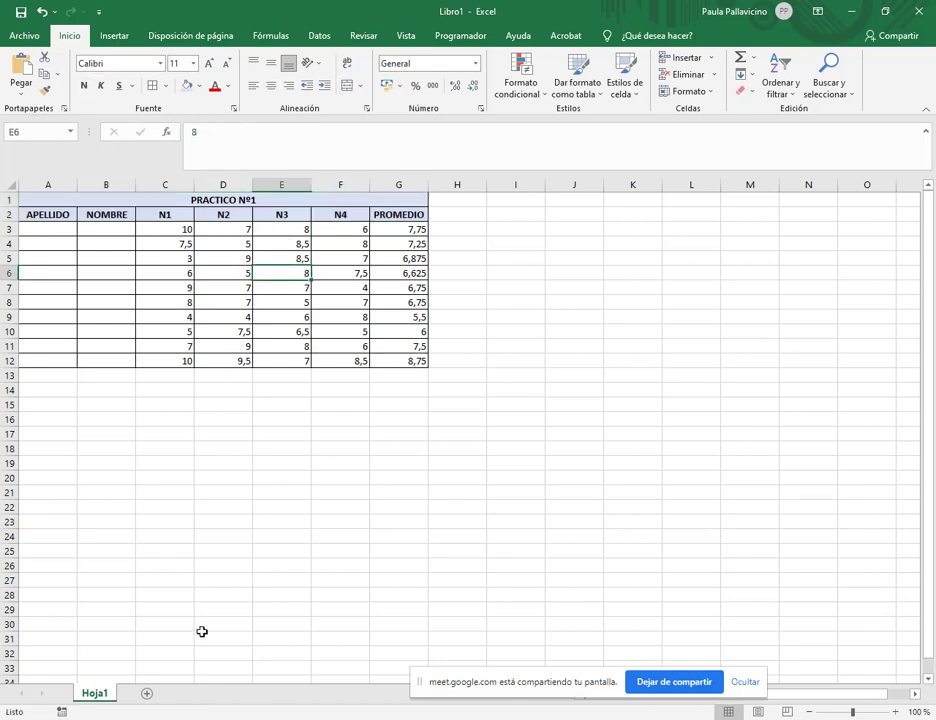
key(alt+Tab)
scroll(430, 330, down, 5)
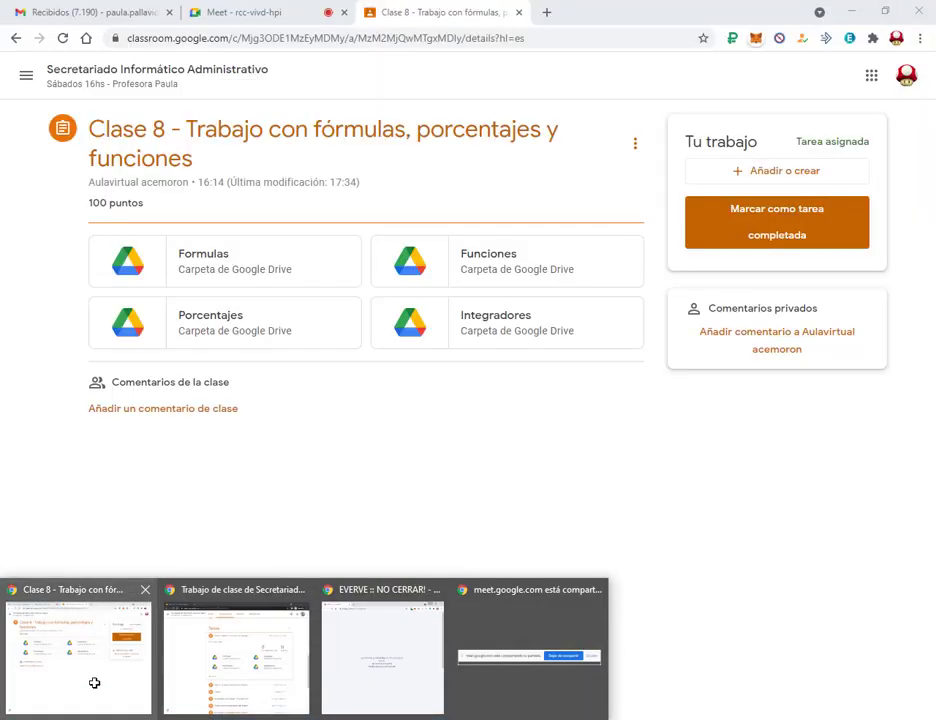
click(90, 680)
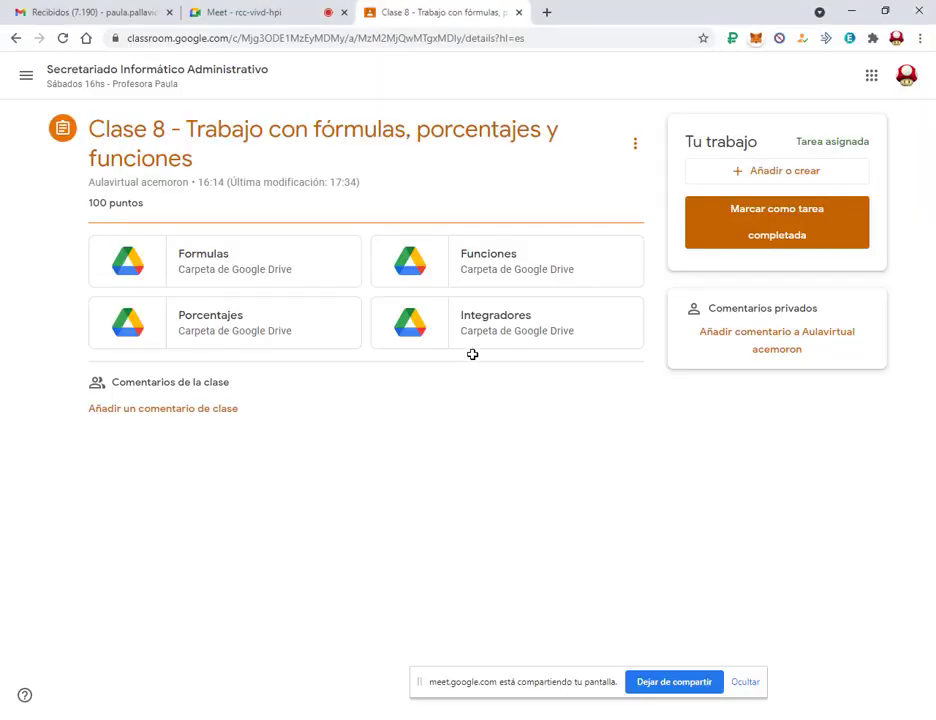
click(499, 255)
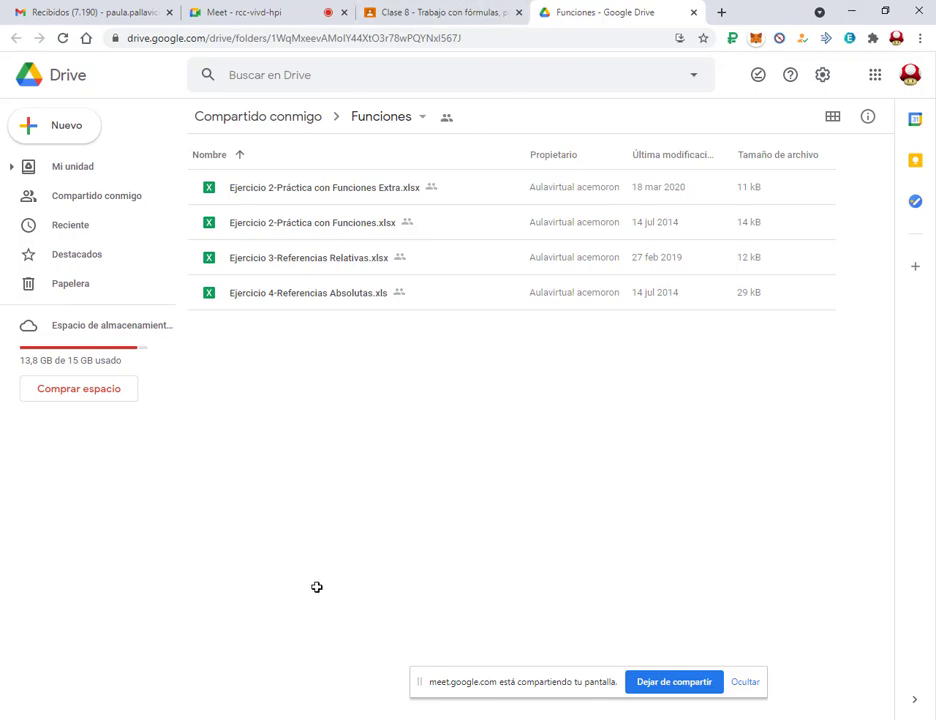
click(171, 716)
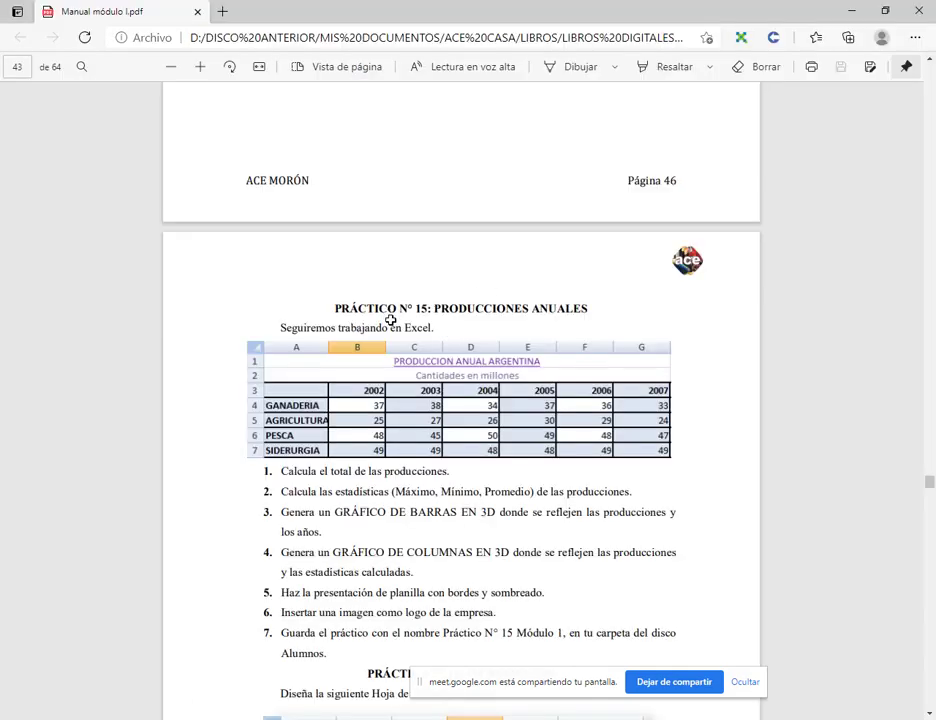
scroll(390, 320, down, 2)
Step: Switch to Excel, close the grade workbook without saving it and create a blank workbook
key(alt+Tab)
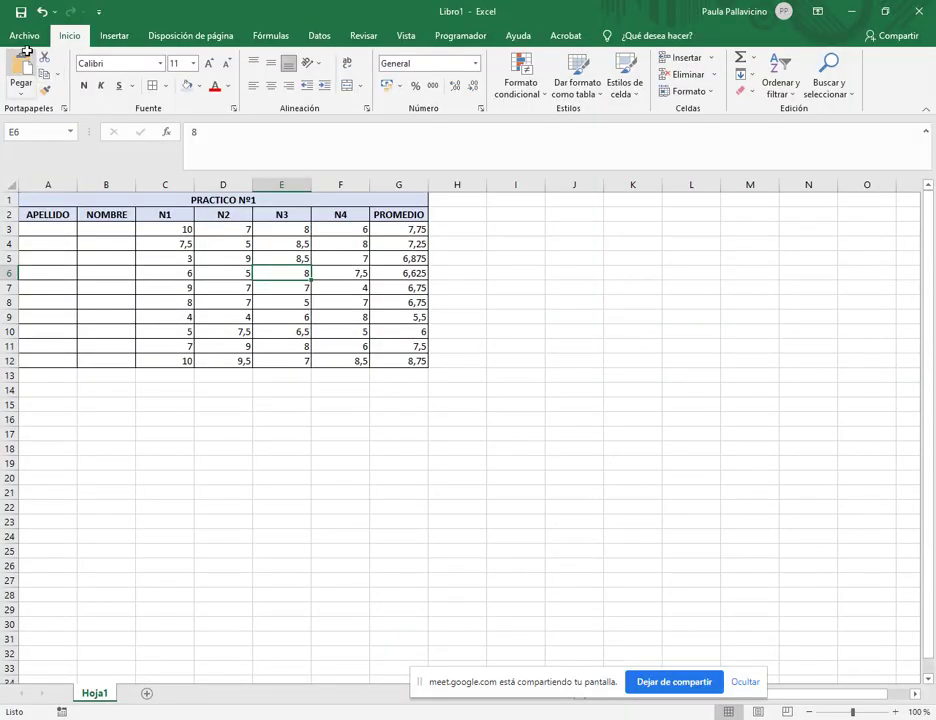
click(24, 35)
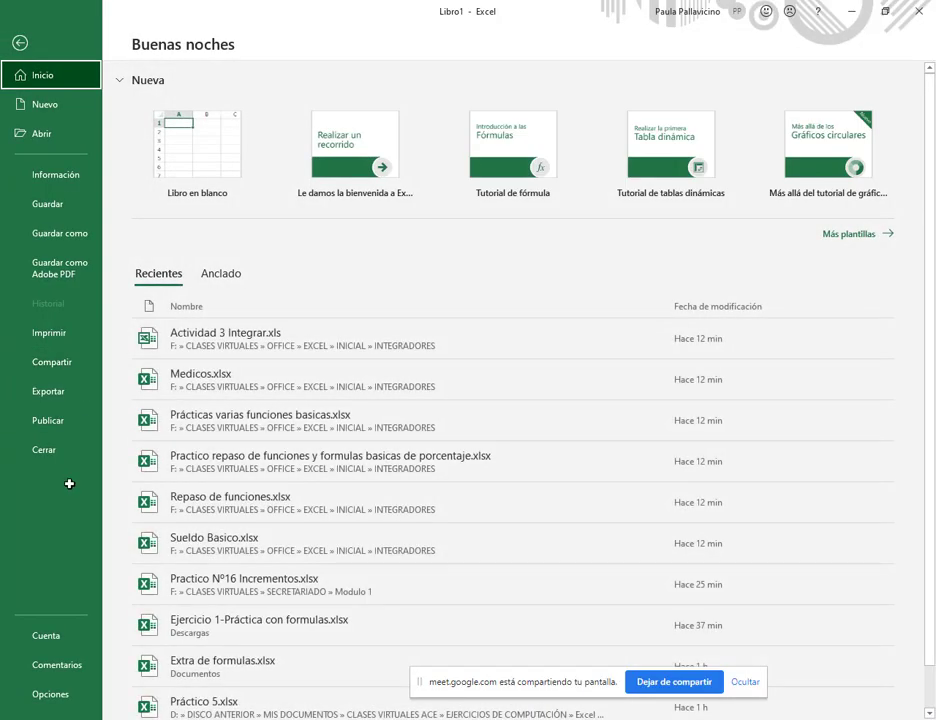
click(44, 449)
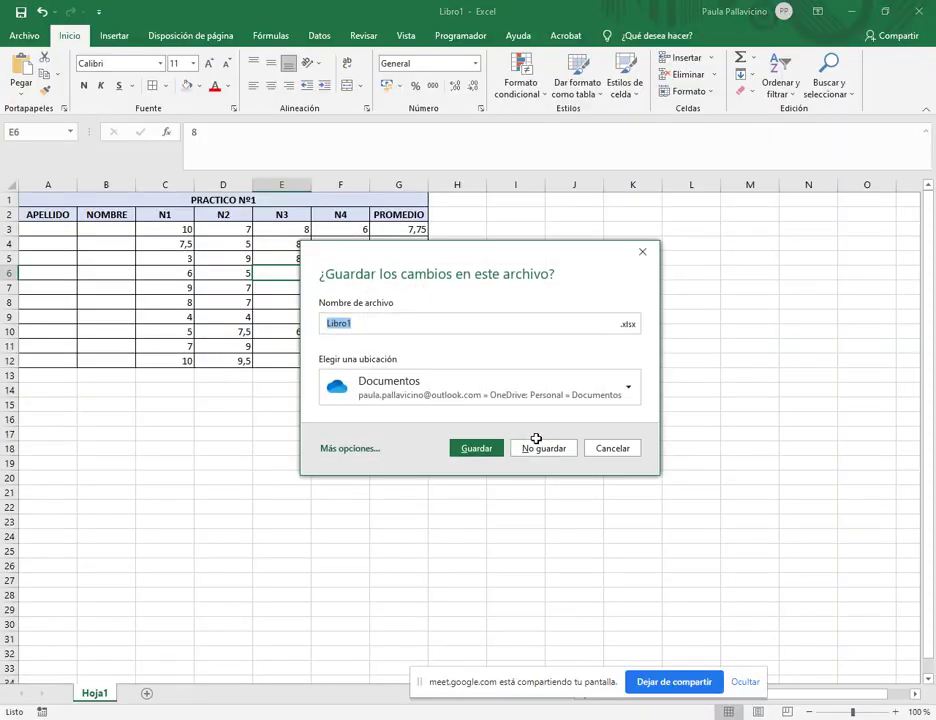
click(536, 442)
click(27, 36)
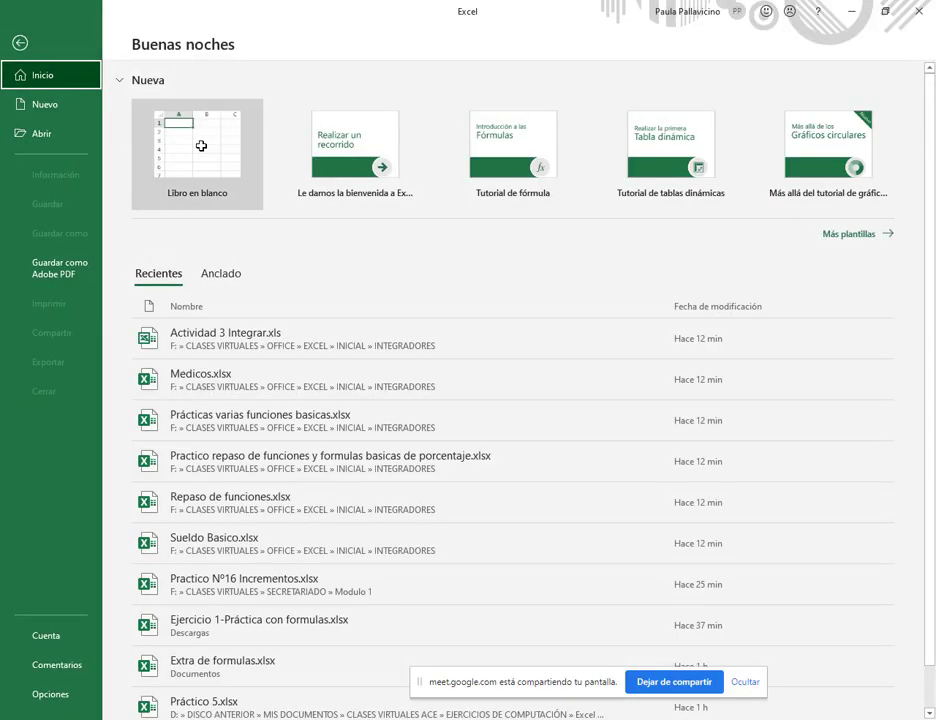
click(201, 146)
Step: Enter the title PRODUCCIÓN ANUAL ARGENTINA in A1, following the PRÁCTICO N° 15 table in the manual
key(alt+Tab)
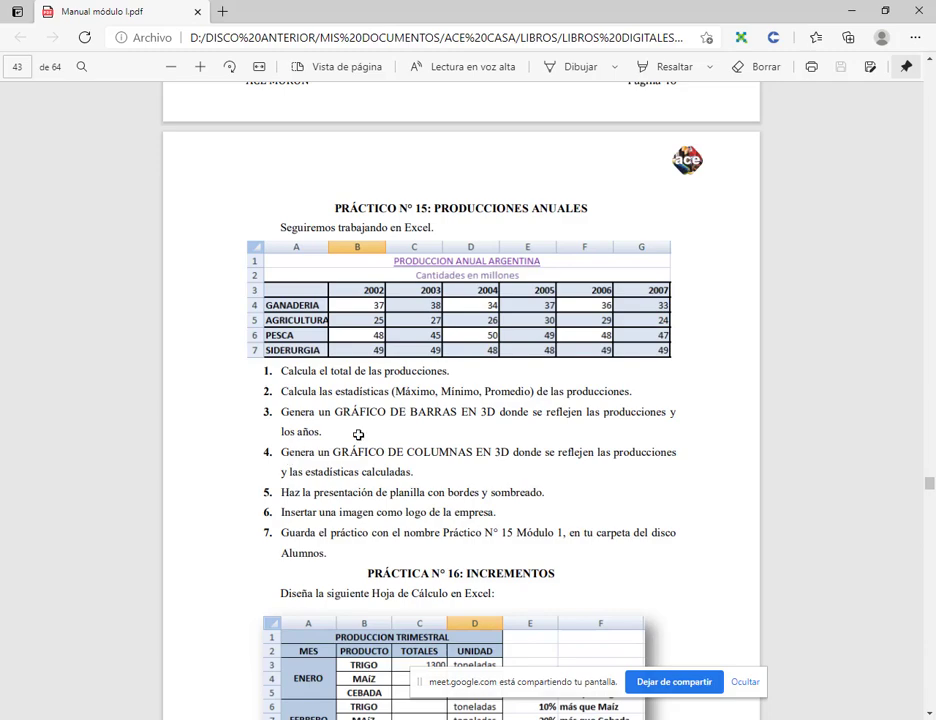
key(alt+Tab)
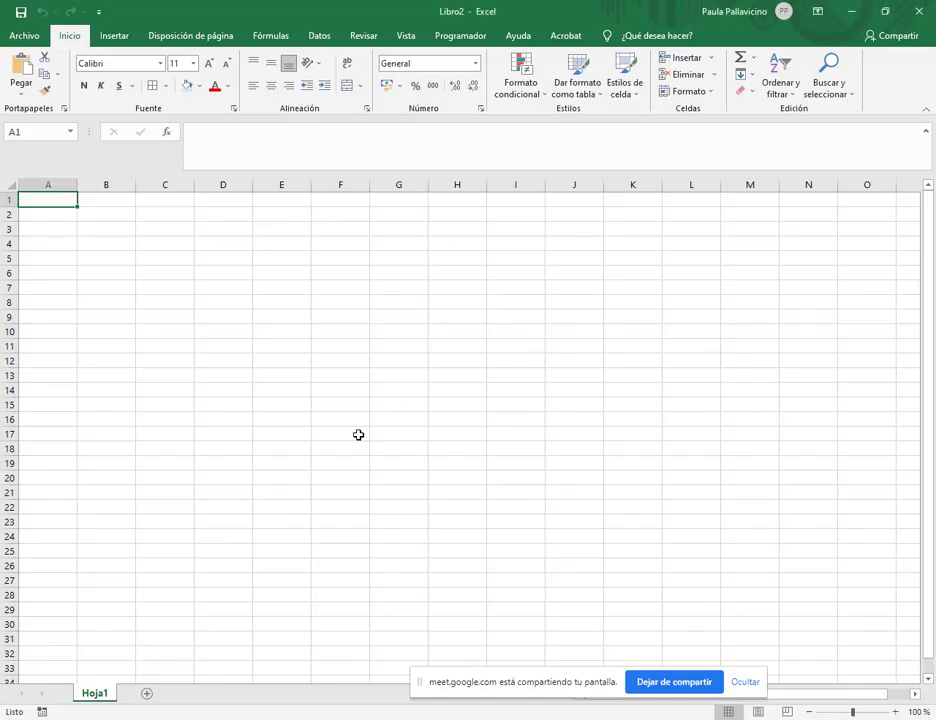
text(p)
text(PRODUC)
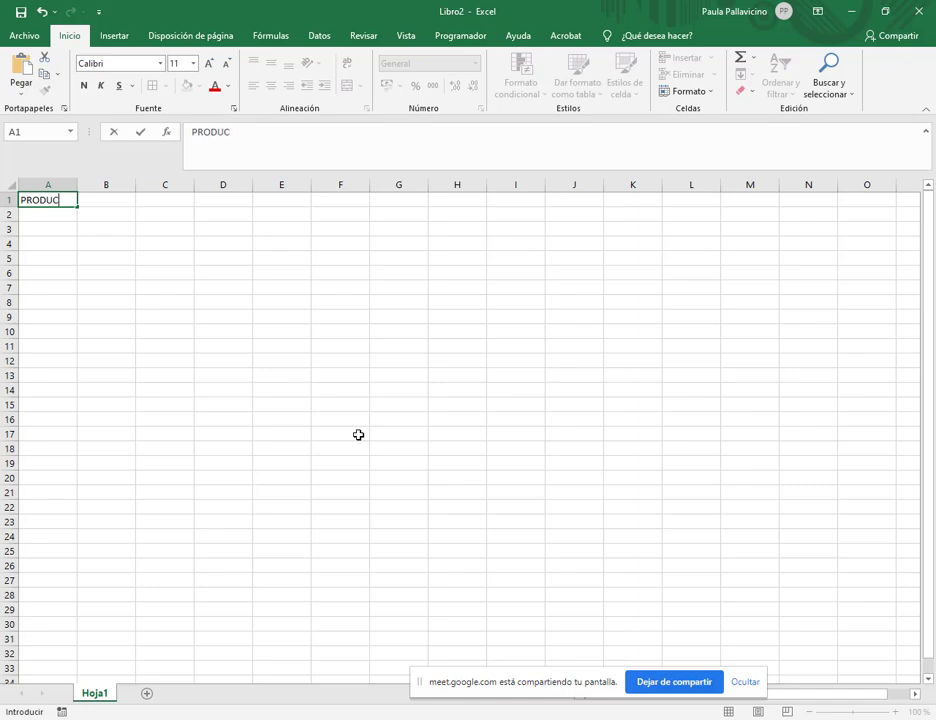
text(CIÓN ANUA)
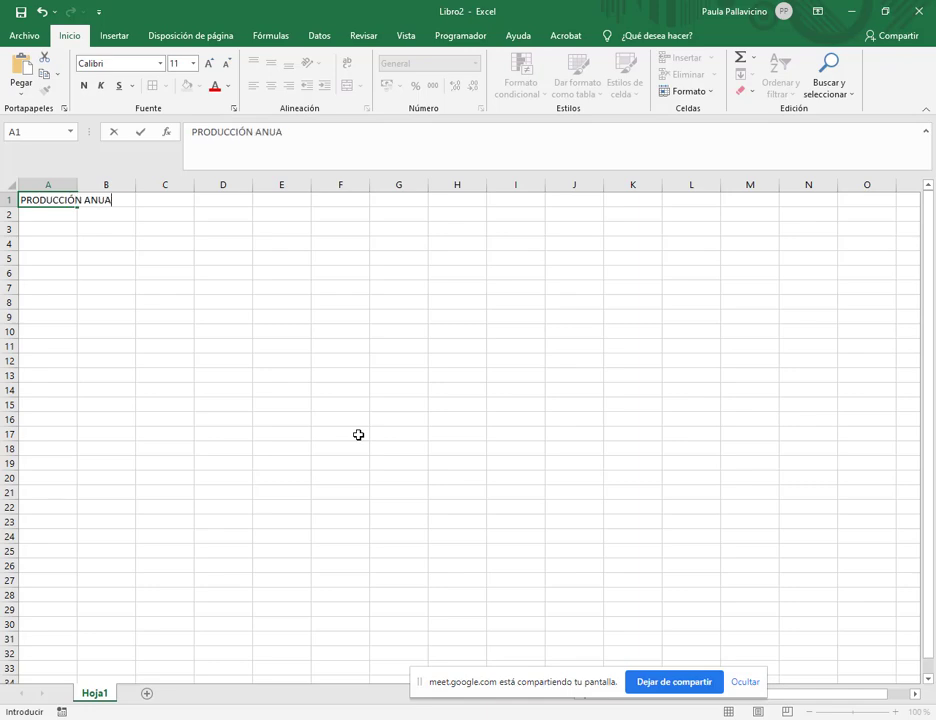
text(L ARGENTINA)
key(Return)
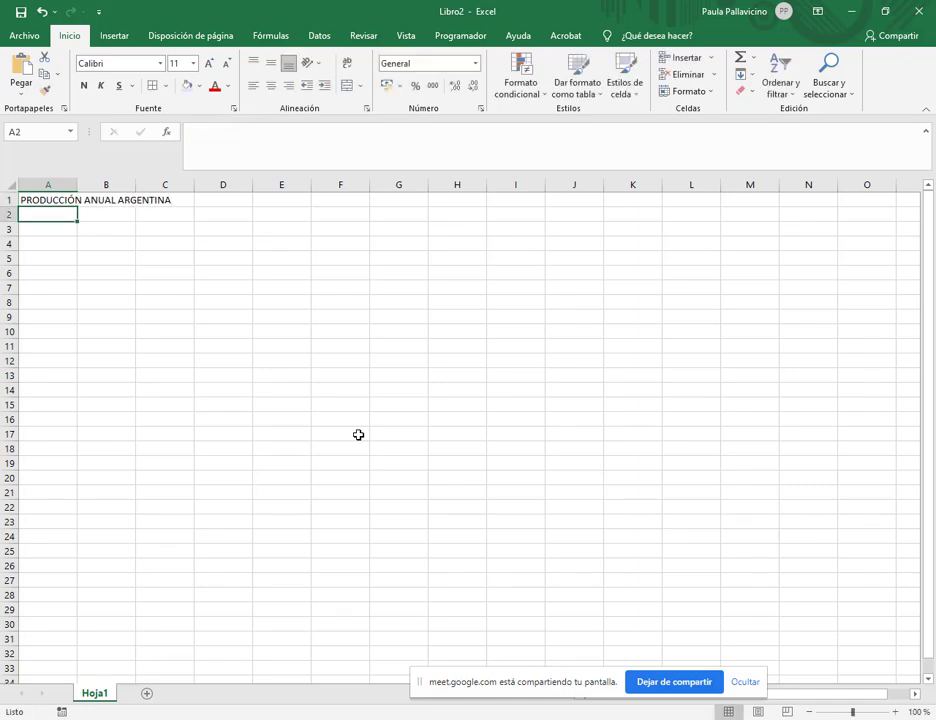
Step: Check the subtitle in the manual and enter Cantidad en millones in A2, correcting any misspelling
key(alt+Tab)
key(alt+Tab)
text(C)
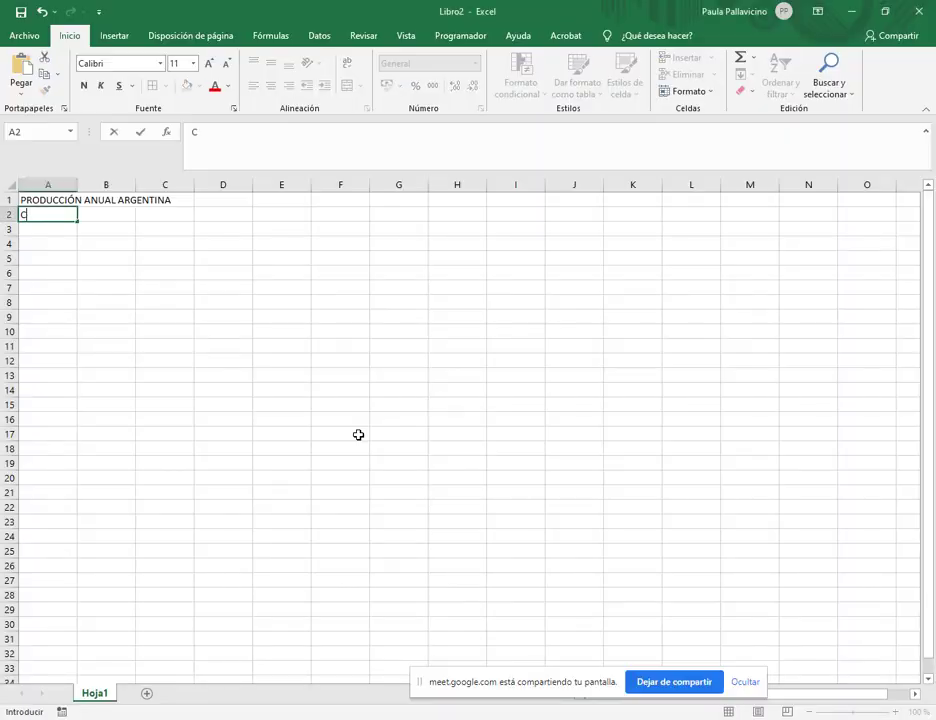
text(antidad)
key(alt+Tab)
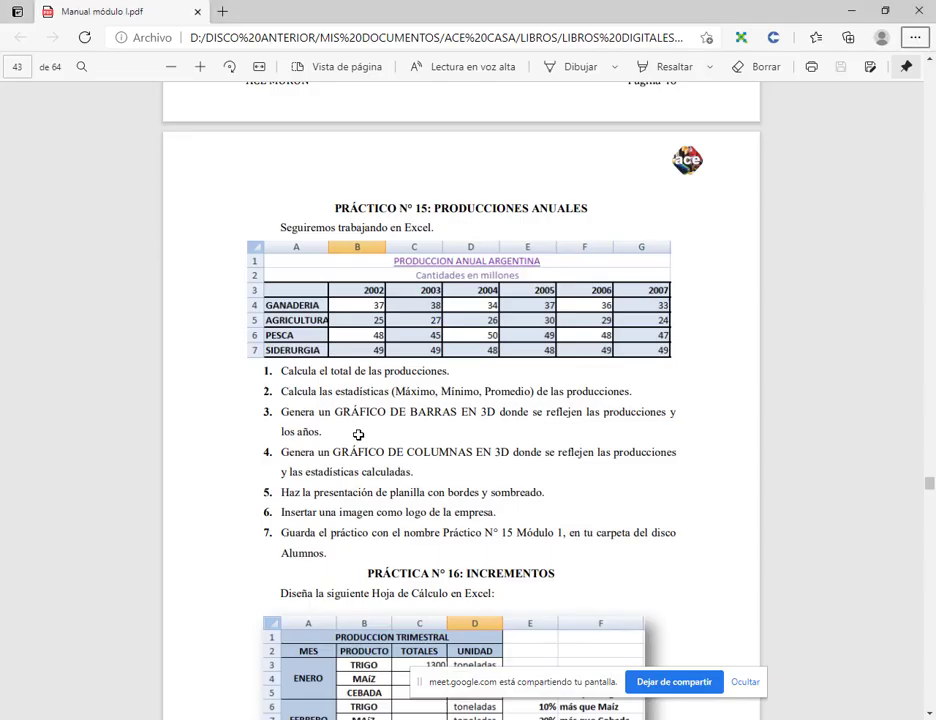
key(alt+Tab)
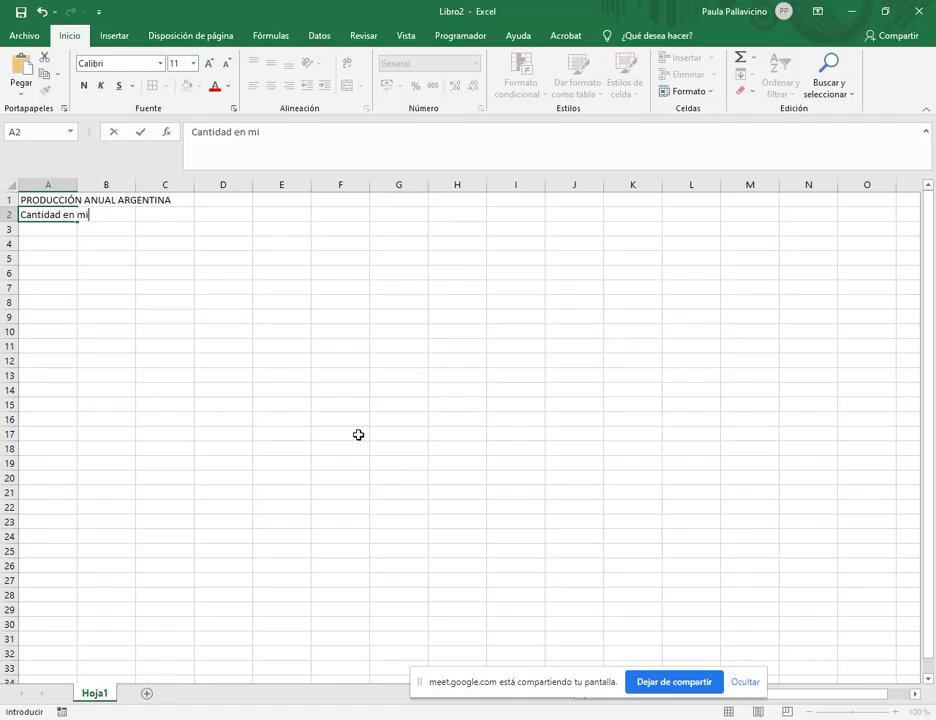
key(Return)
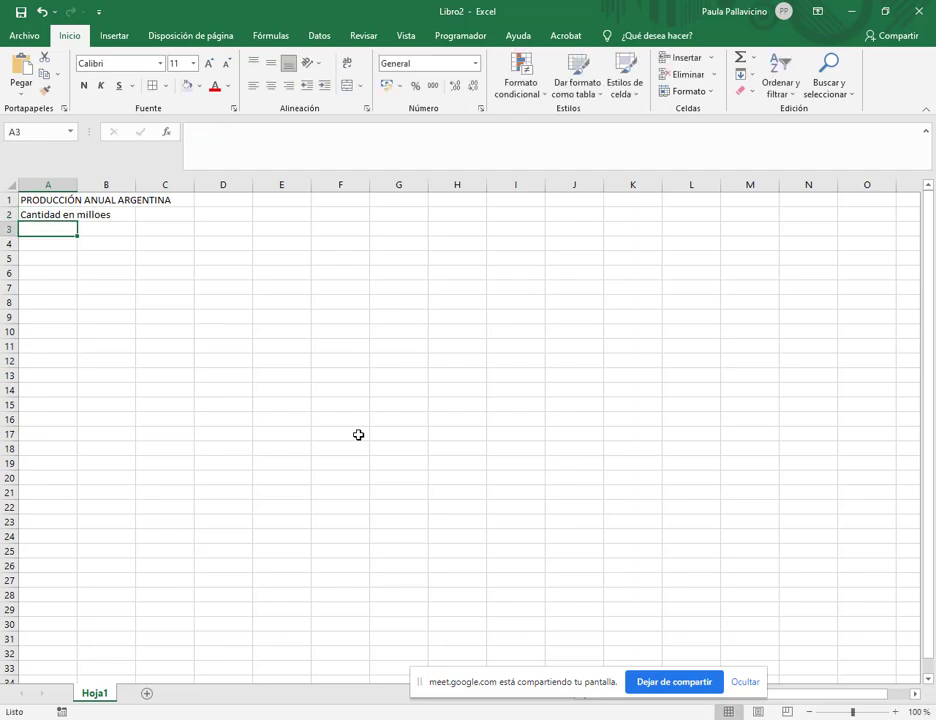
key(Up)
key(F2)
key(BackSpace)
key(BackSpace)
text(nes)
key(Return)
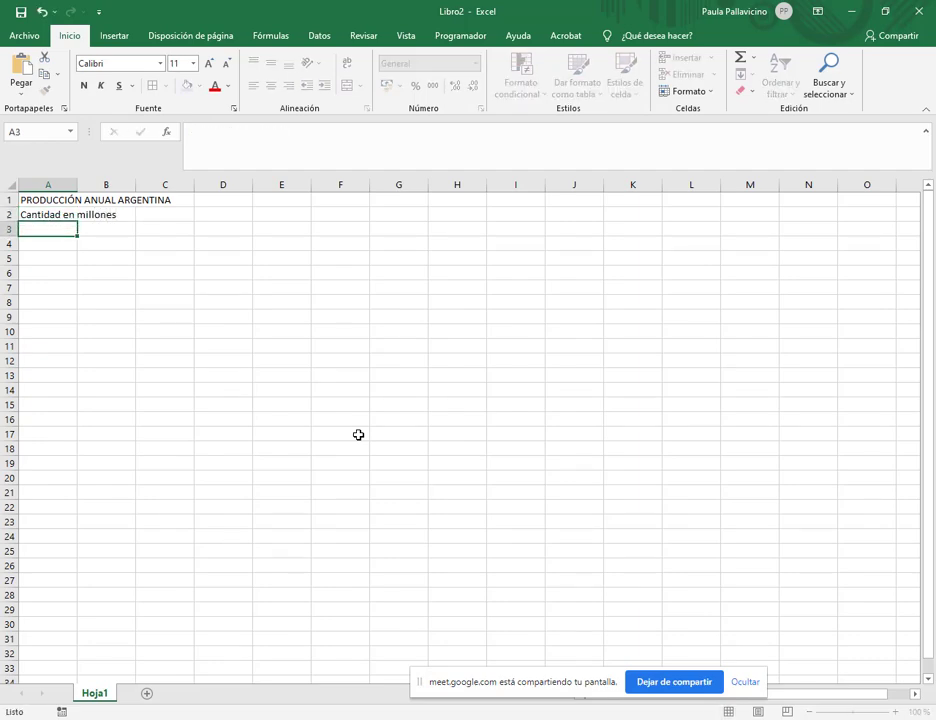
Step: Restore the Excel window to a smaller size and place it beside the PRÁCTICO N° 15 table's row labels in the manual
key(alt+Tab)
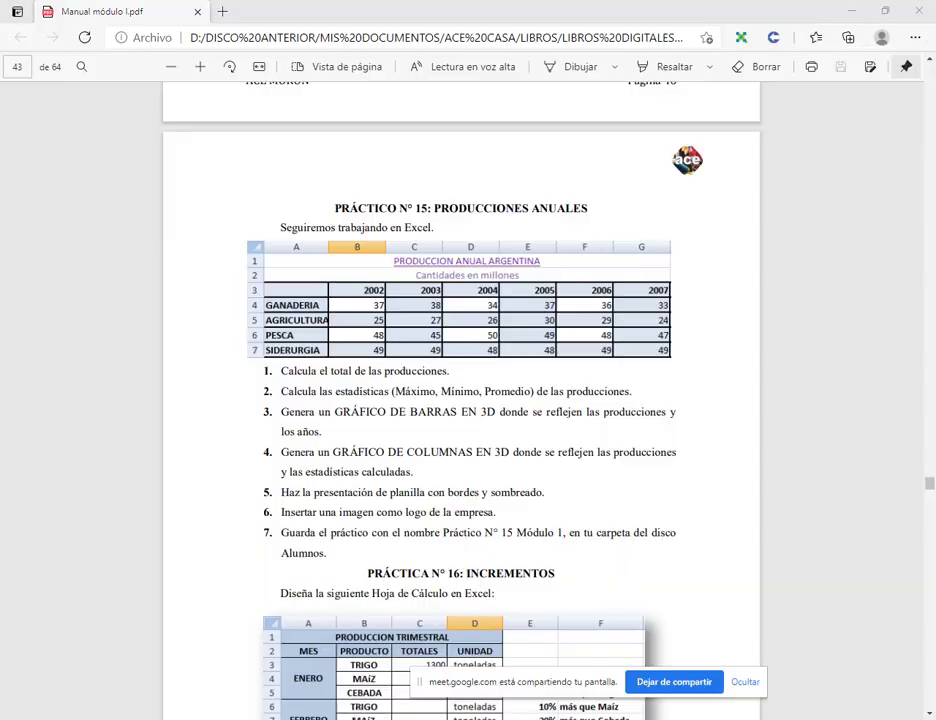
key(alt+Tab)
key(super+Down)
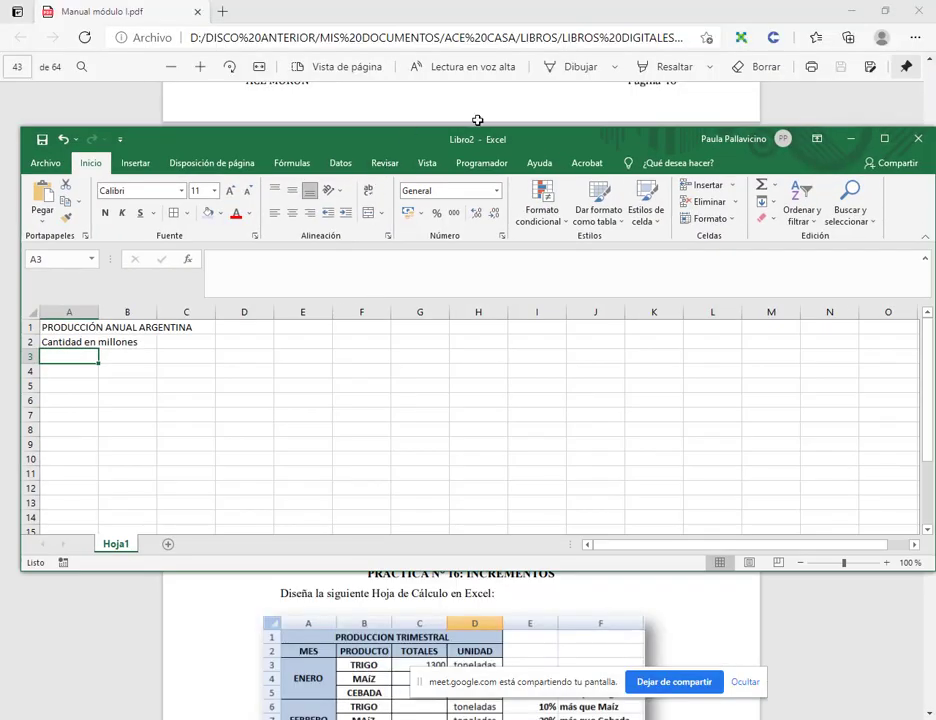
drag(478, 120, 690, 260)
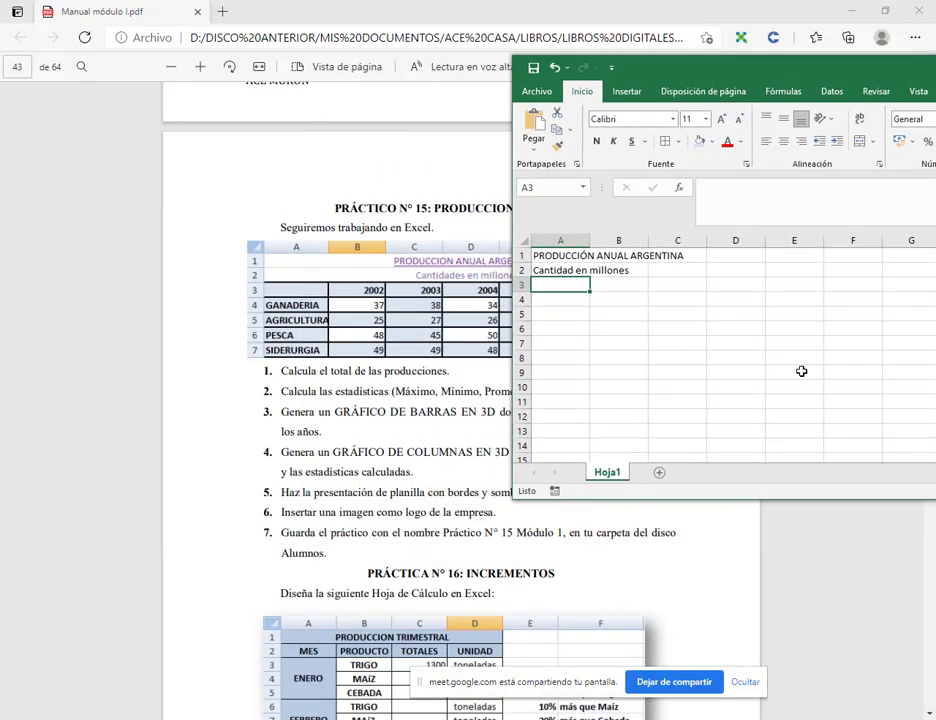
Step: Enter the row labels GANADERÍA, AGRICULTURA, PESCA and SIDERURGIA in A4:A7
key(Down)
text(GANA)
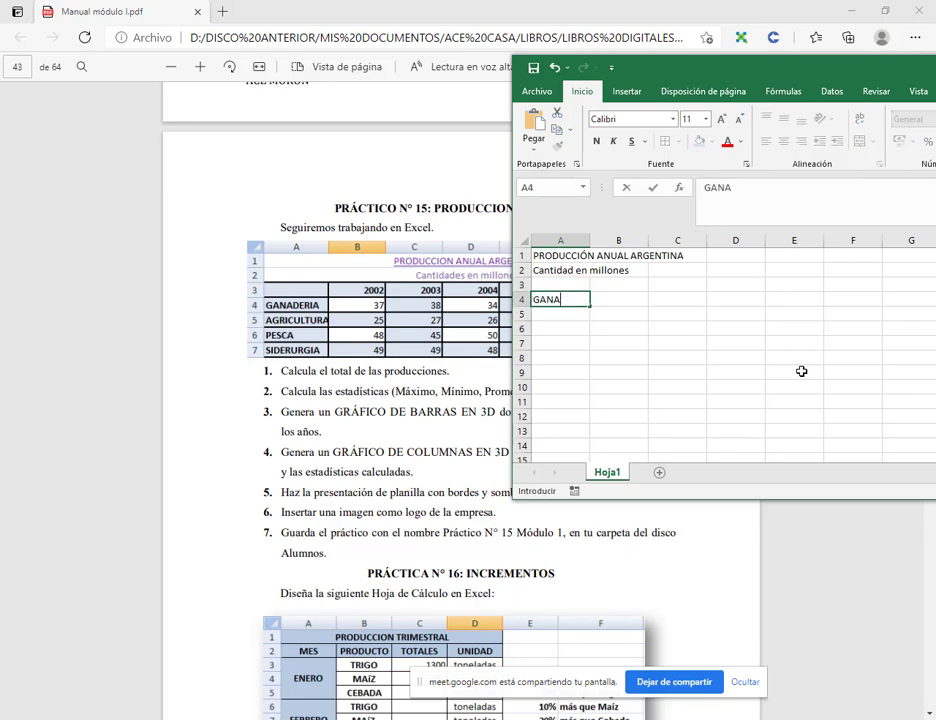
text(DERÍA)
key(Return)
text(AGRE)
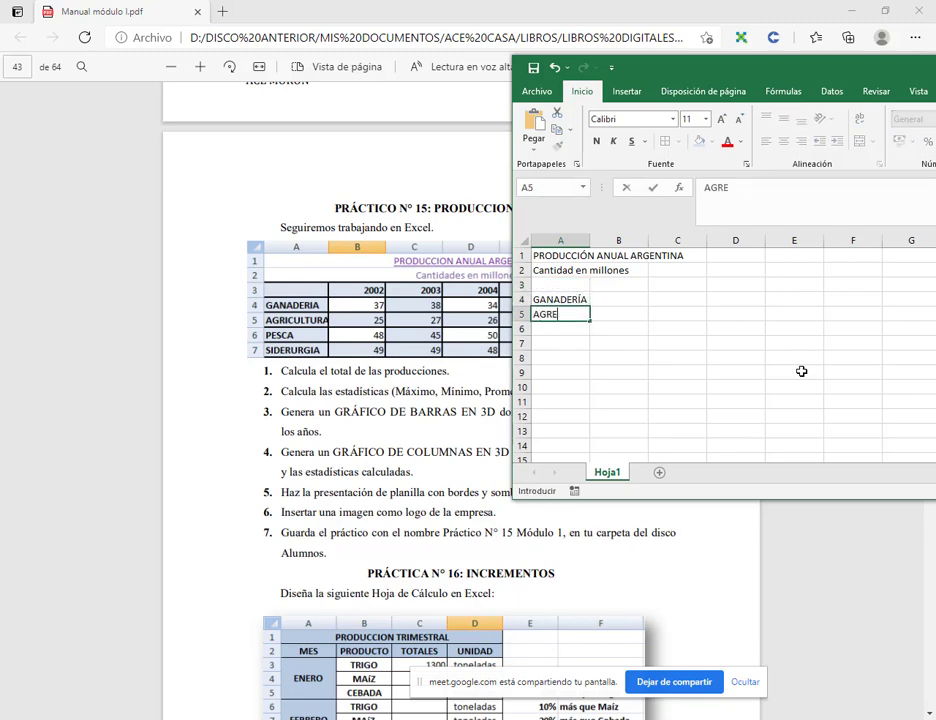
text(CULTURA)
key(Return)
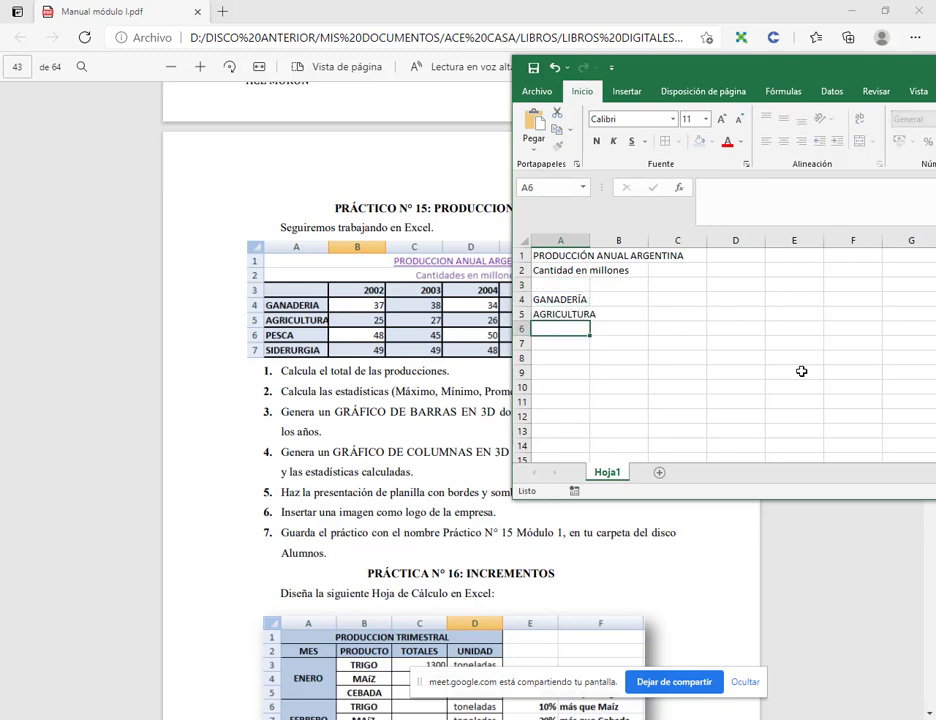
text(PESCA)
key(BackSpace)
text(CA)
key(Return)
text(SIDERURGIA)
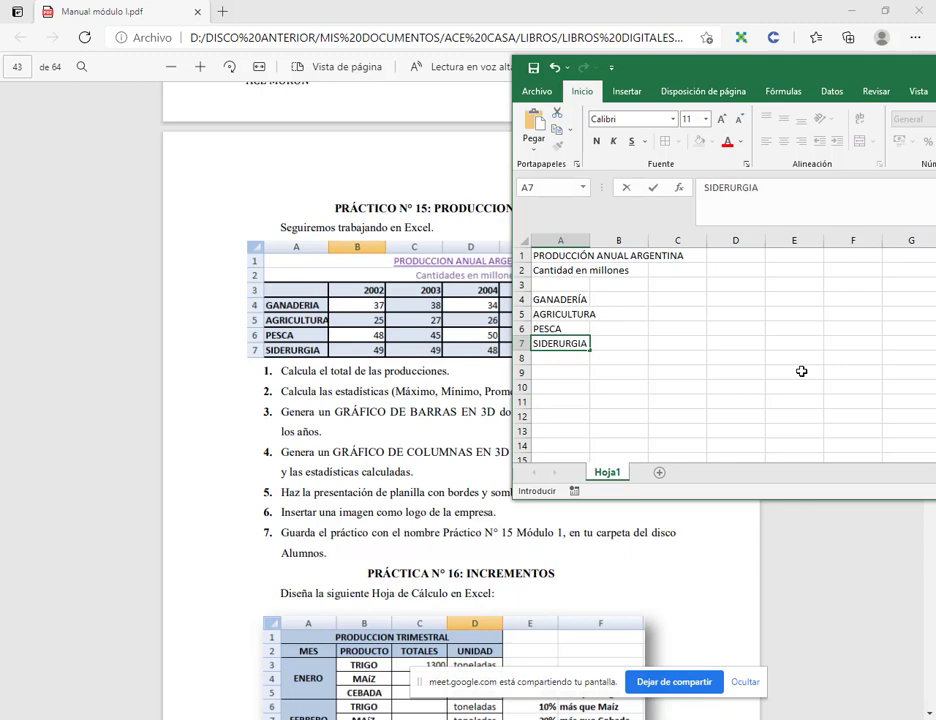
click(801, 371)
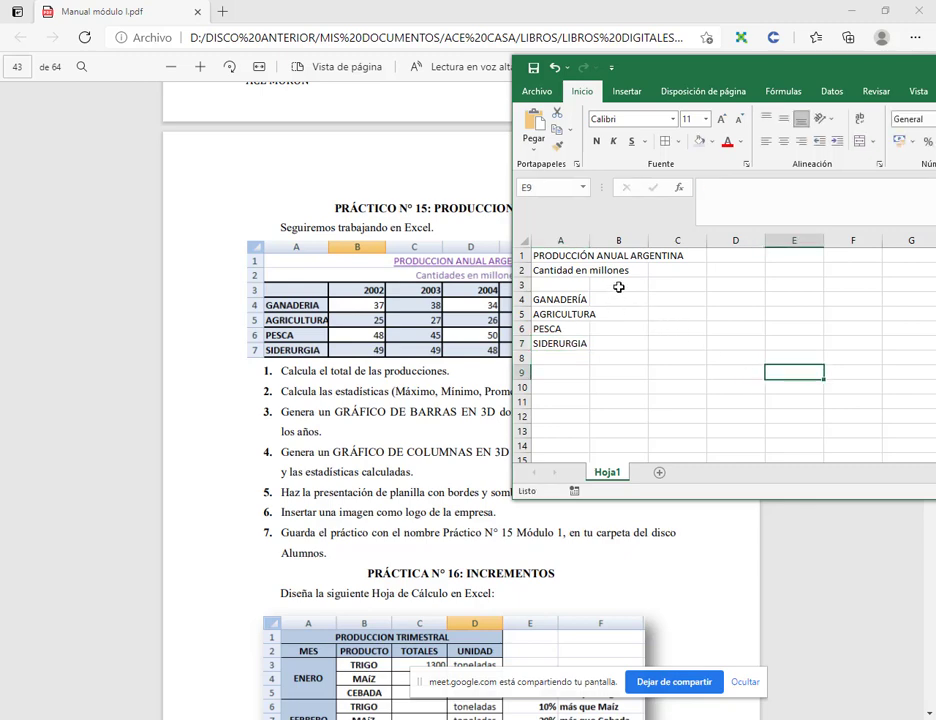
Step: Enter the first two year headers, 2002 in B3 and 2003 in C3
click(619, 286)
text(2)
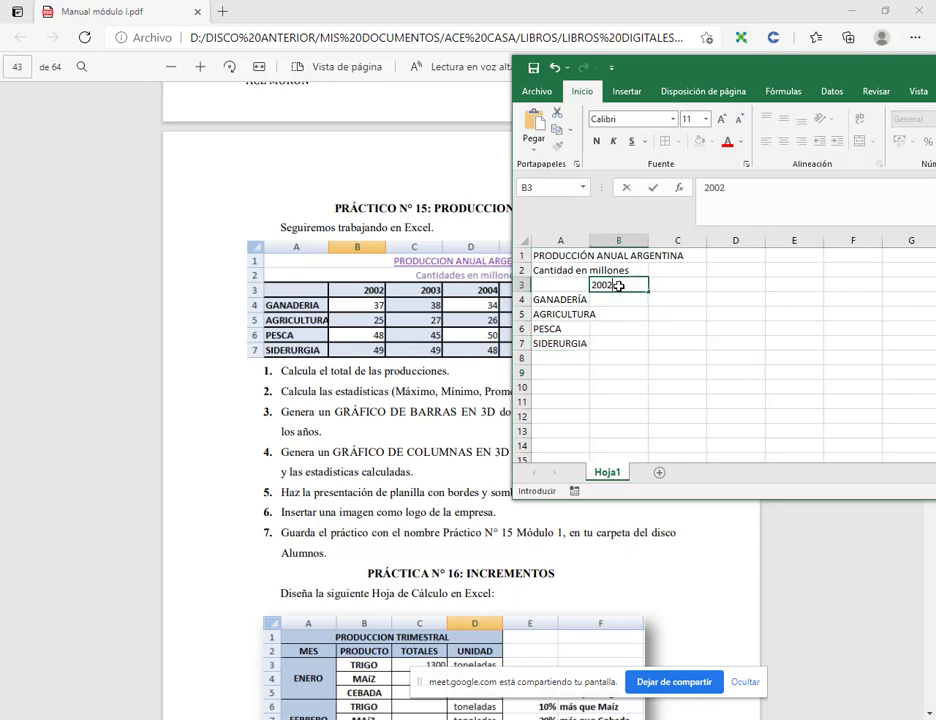
text(002)
key(Tab)
text(200)
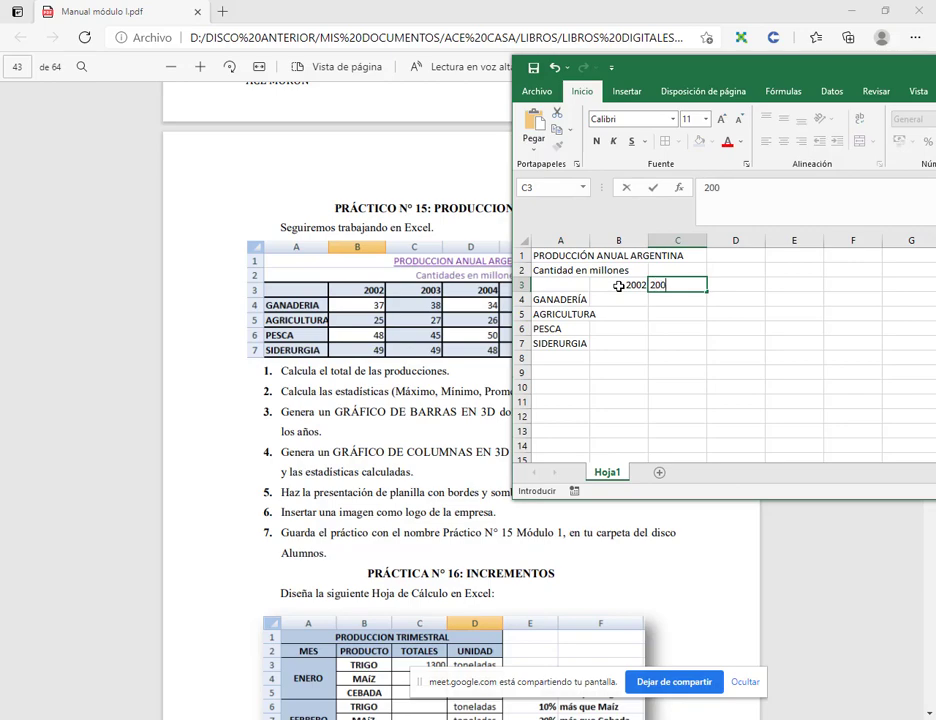
text(3)
key(Return)
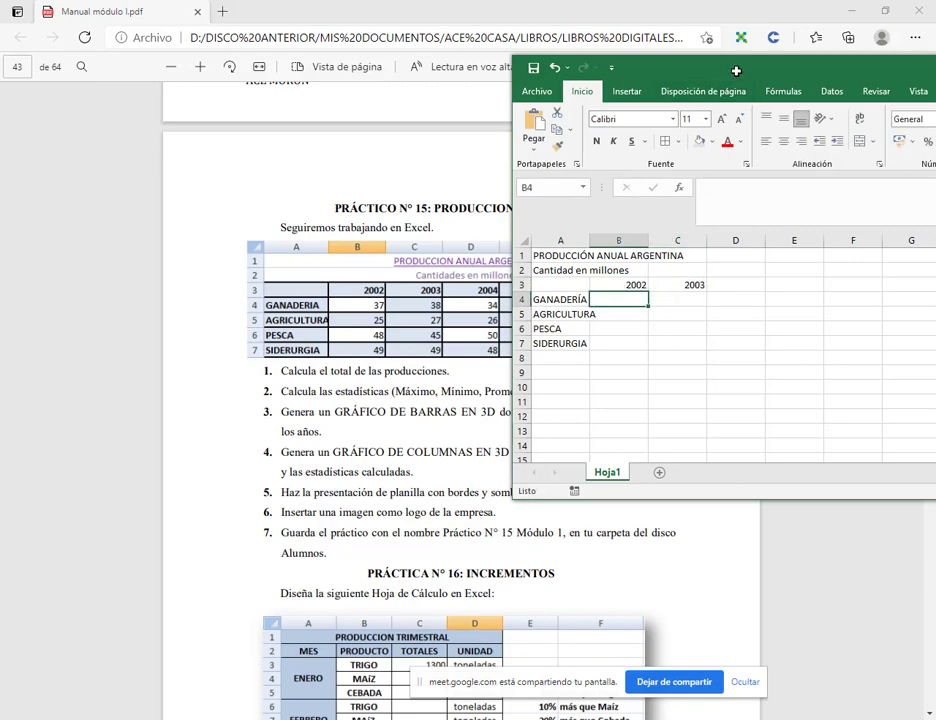
Step: Extend the year series from B3:C3 through 2007 in G3, and widen column A to fit AGRICULTURA
drag(735, 69, 229, 368)
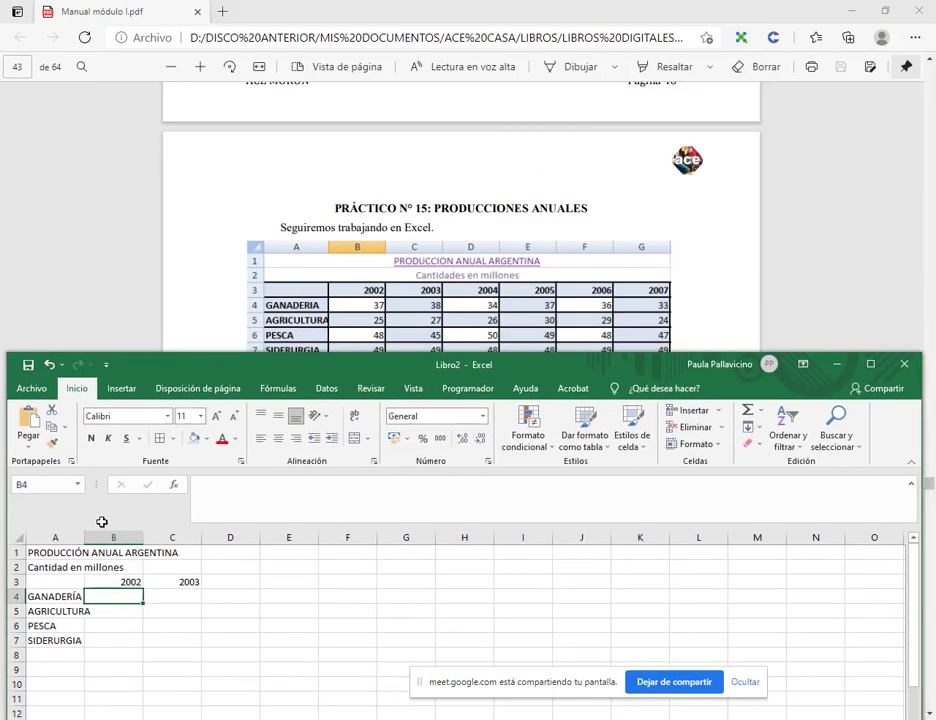
drag(133, 582, 420, 586)
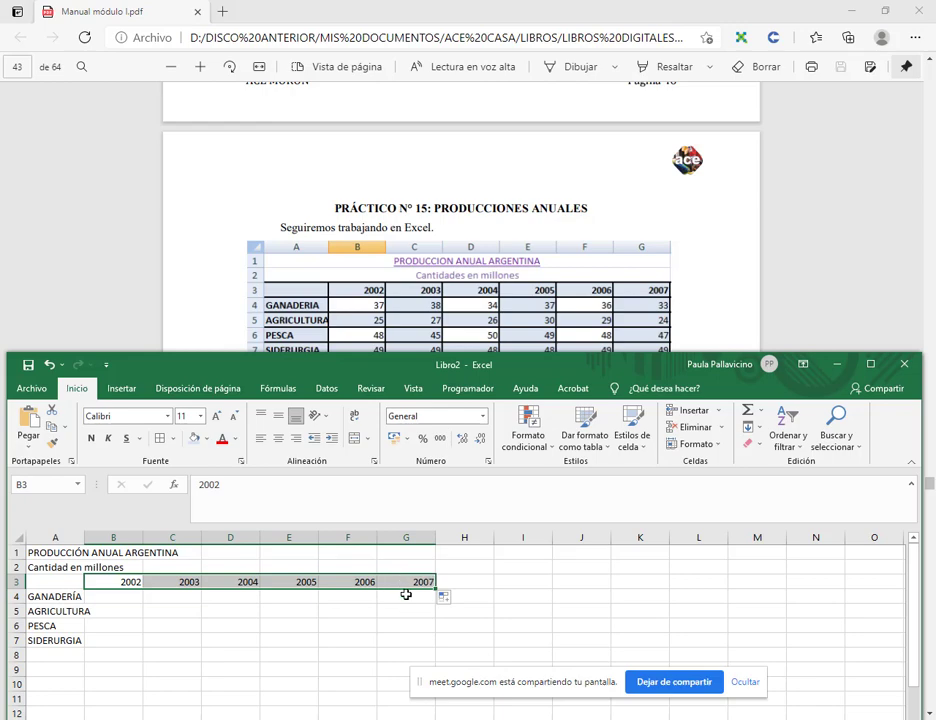
click(409, 595)
drag(427, 366, 456, 393)
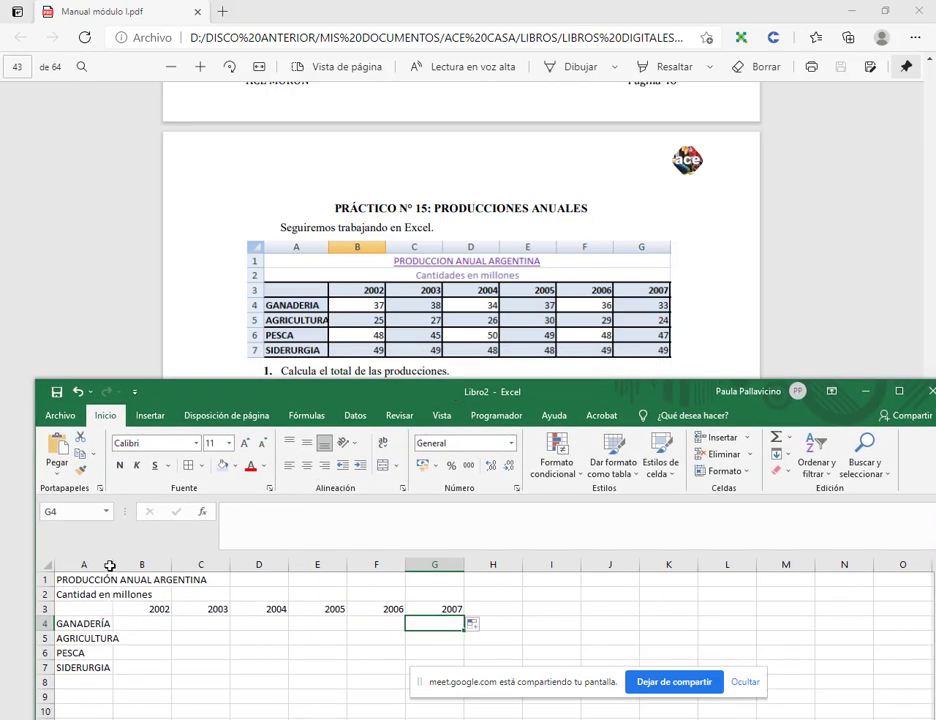
drag(110, 566, 124, 566)
Step: Enter the 2002 production figures 37, 25, 48 and 49 in B4:B7, with the whole data range B4:G7 selected for filling
click(155, 622)
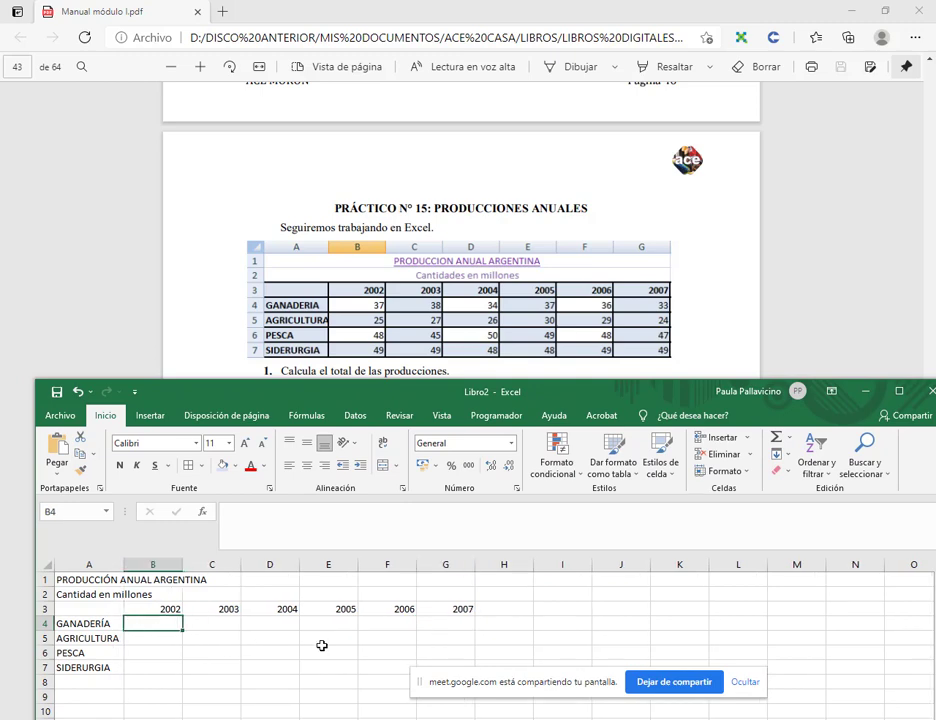
text(37)
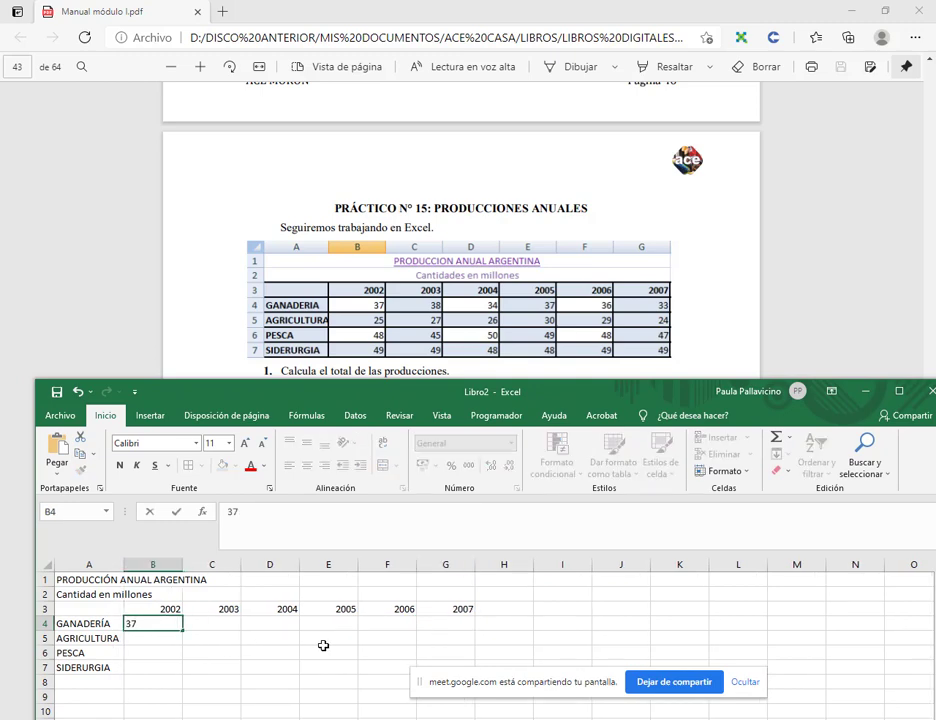
key(Return)
drag(154, 622, 465, 664)
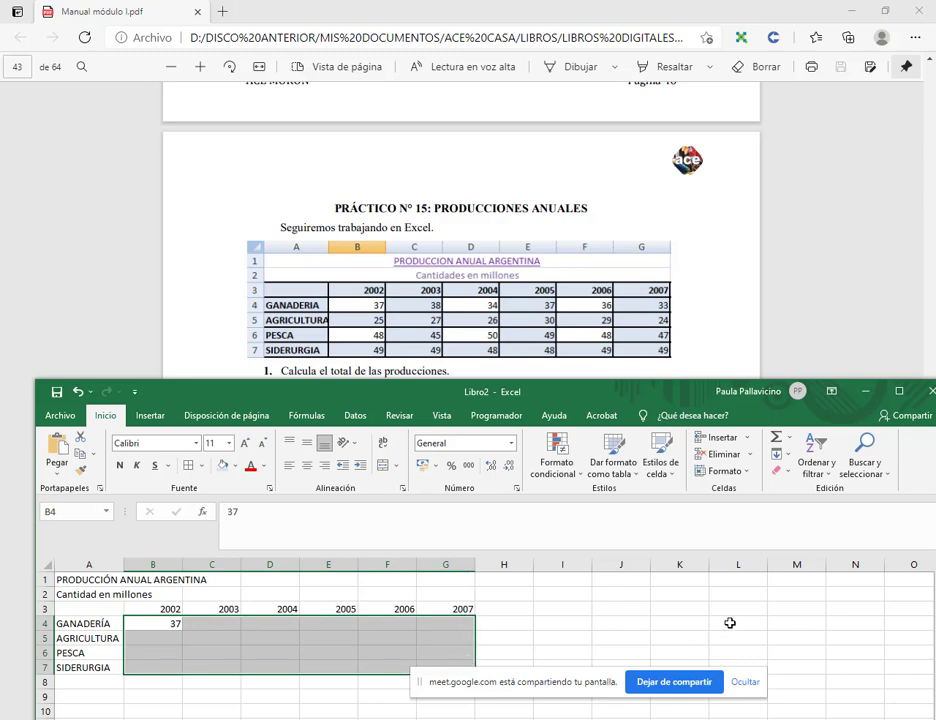
text(37)
key(Return)
text(25)
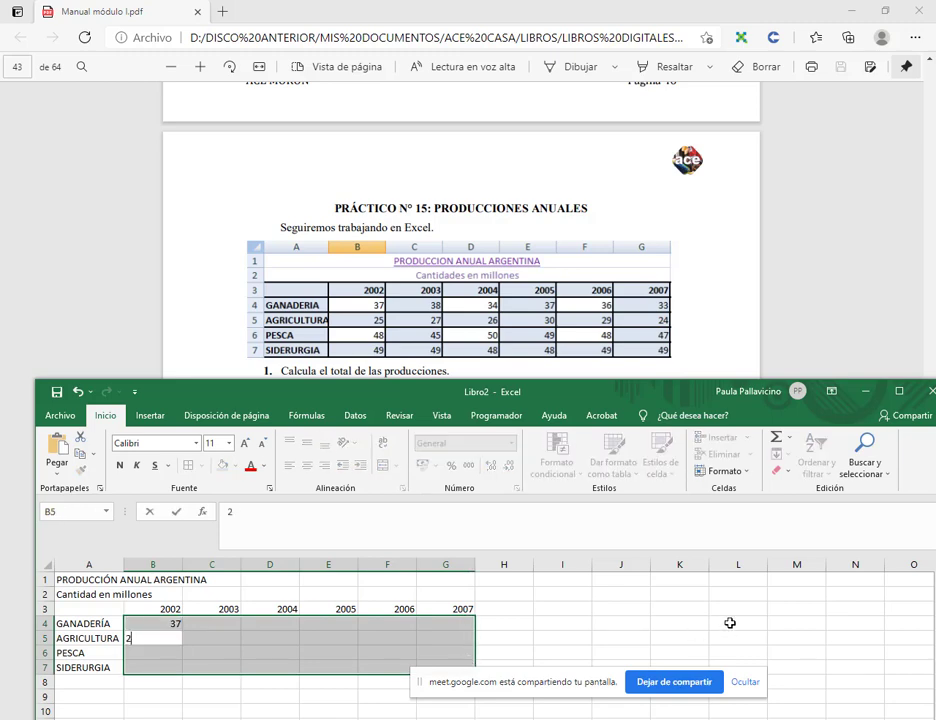
key(Return)
text(78)
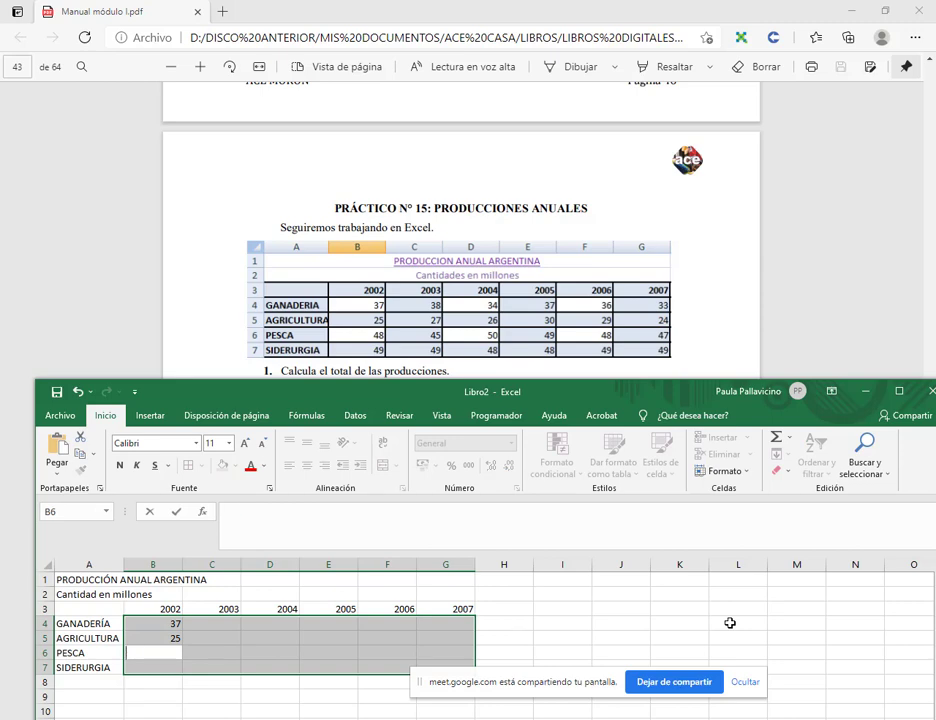
text(8)
key(Return)
text(49)
key(Return)
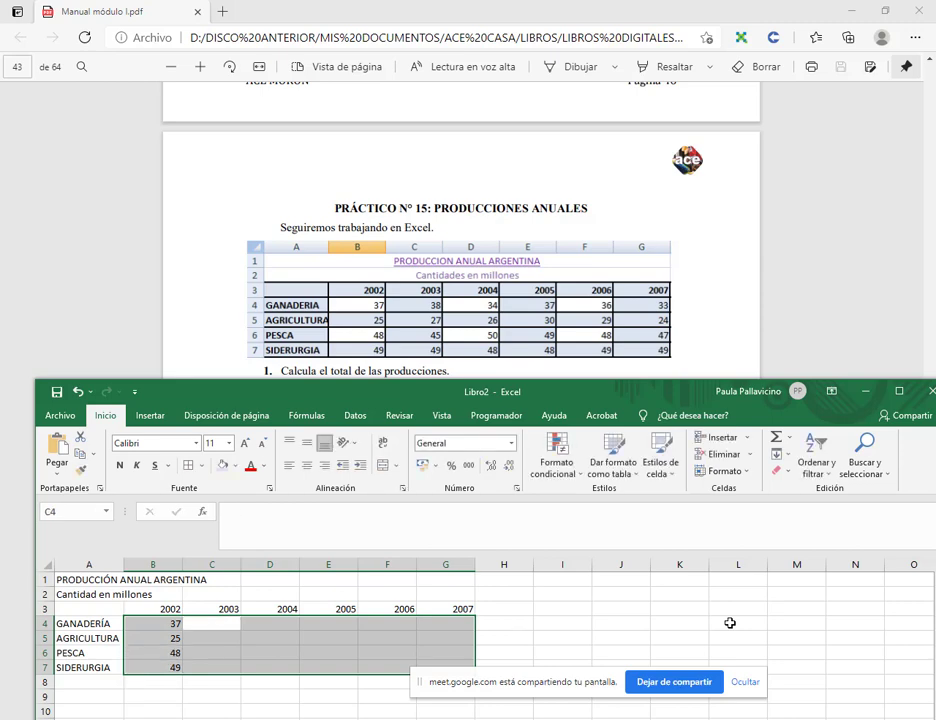
Step: Fill the 2003 column, C4:C7, with 38, 26, 50 and 48
text(2)
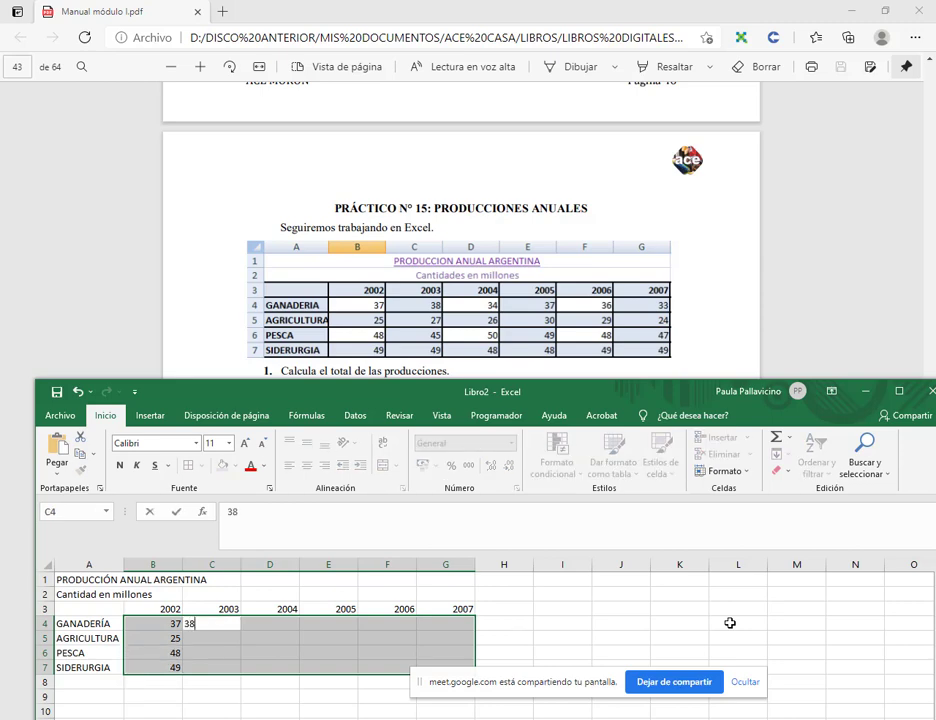
key(Return)
text(26)
key(Return)
text(50)
key(Return)
text(4)
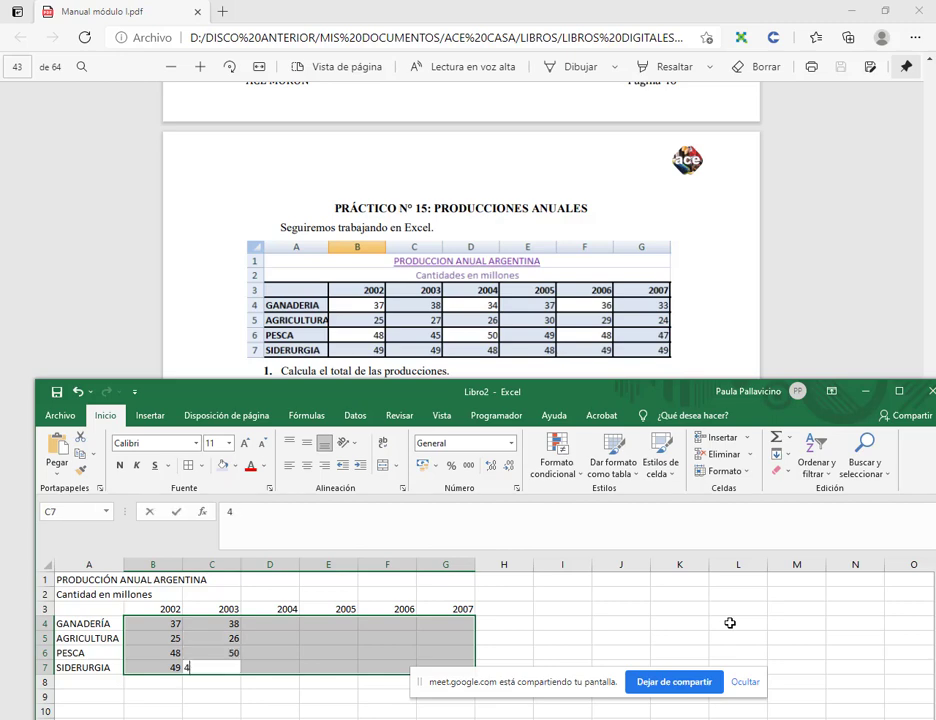
text(8)
key(Return)
Step: Fill D4:D7 with the figures 37, 30, 49 and 48
text(37)
key(Return)
text(30)
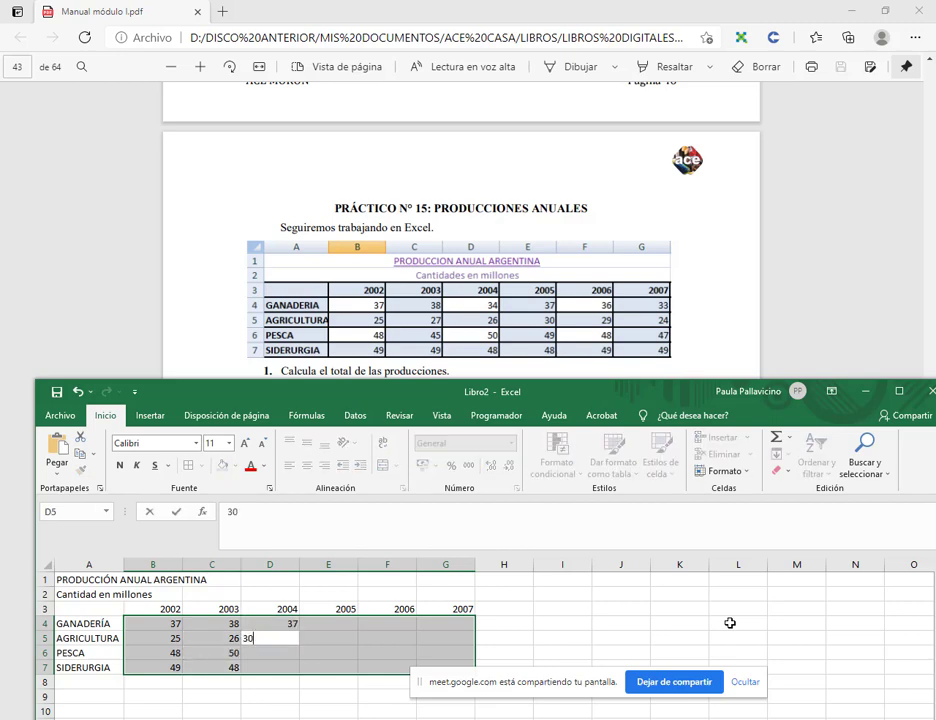
key(Return)
text(49)
key(Return)
text(48)
key(Return)
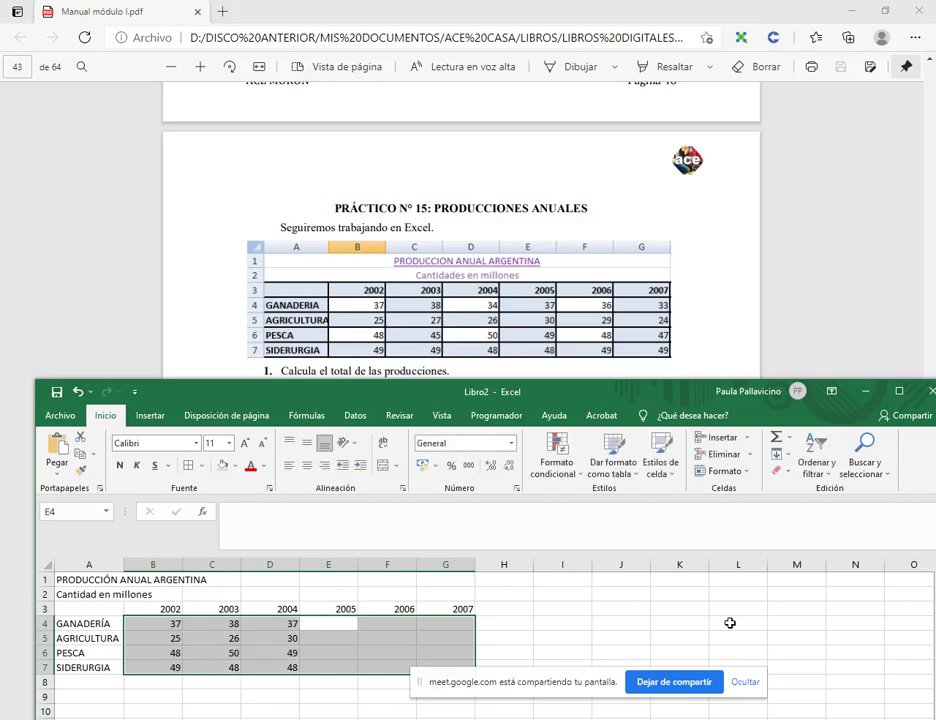
Step: Fill E4:E7 with the figures 36, 29, 48 and 49
text(36)
key(Return)
text(29)
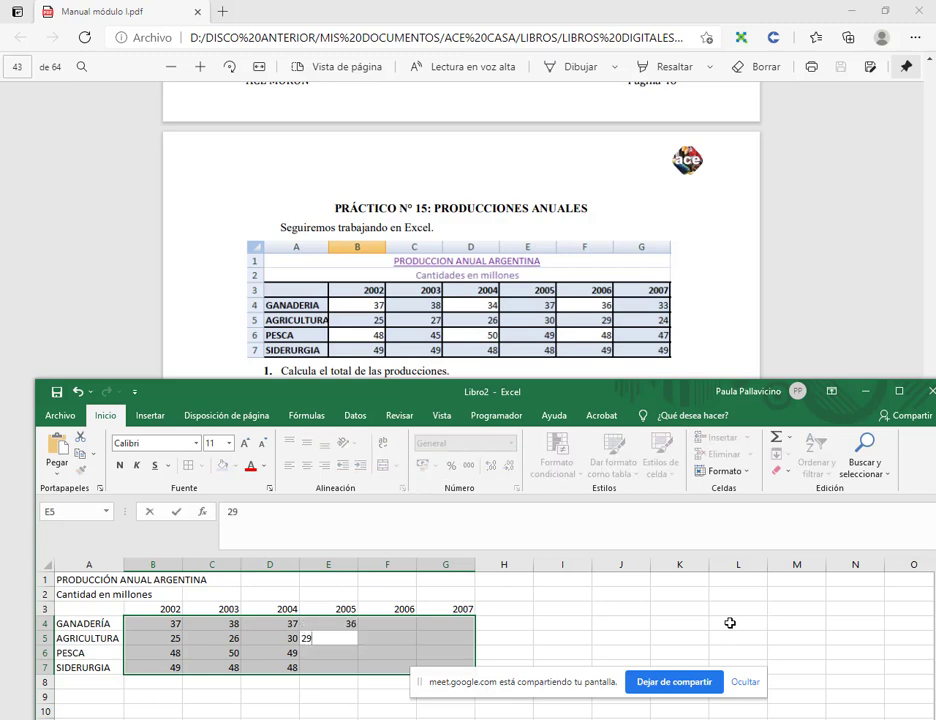
key(Return)
text(48)
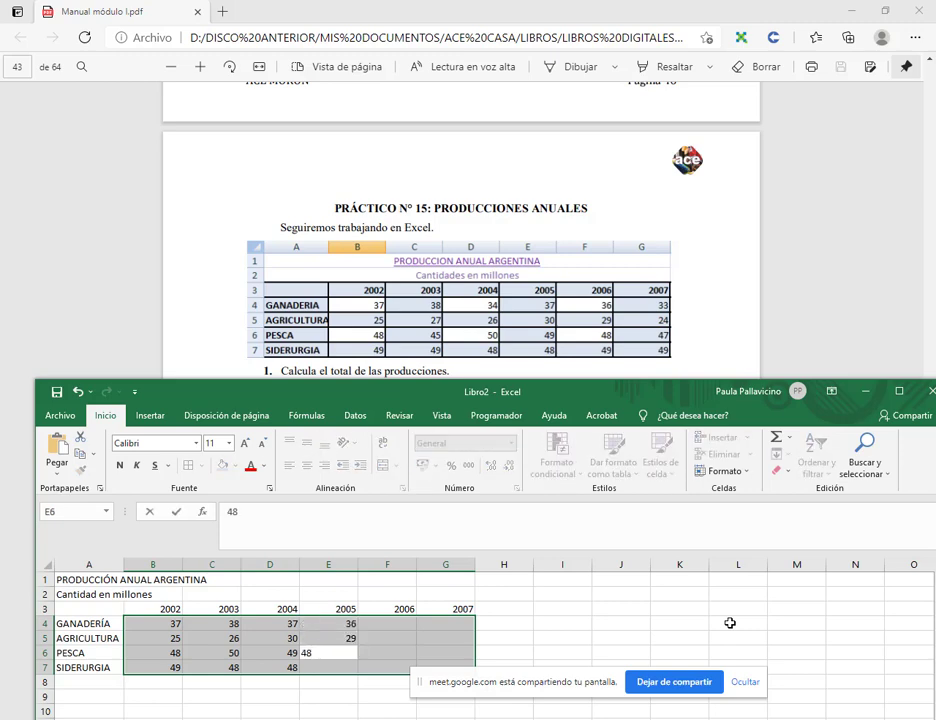
key(Return)
text(49)
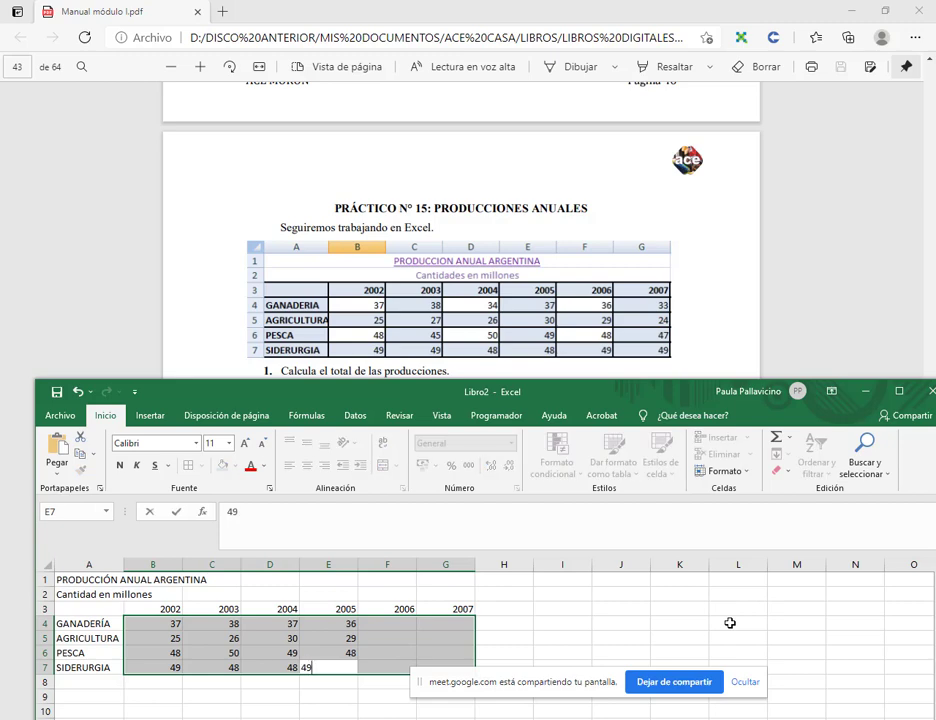
key(Return)
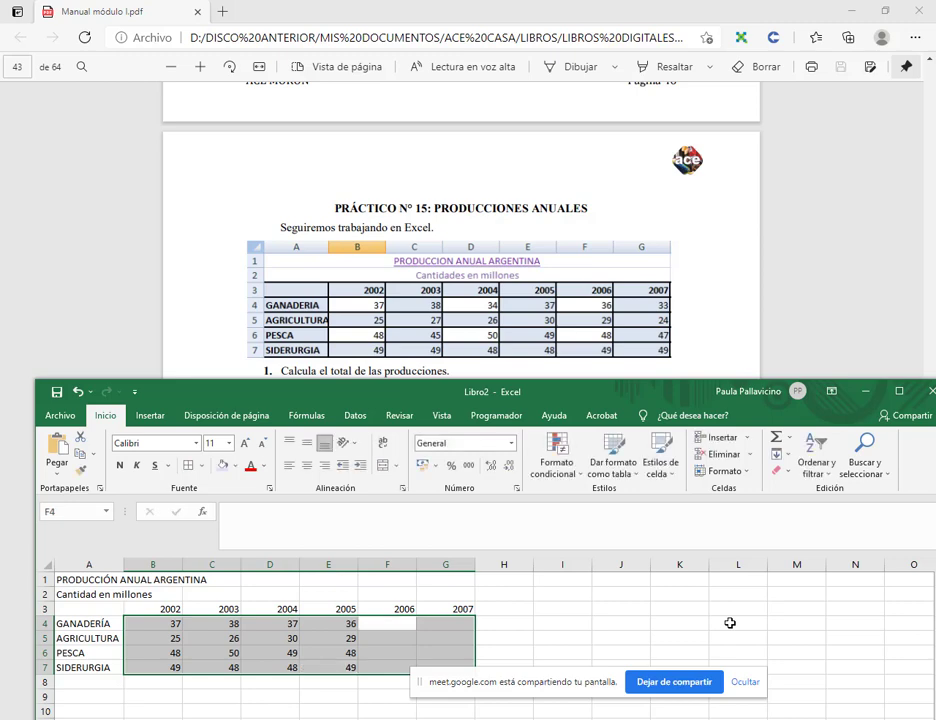
Step: Fill F4:F7 with the figures 33, 24, 47 and 49
text(33)
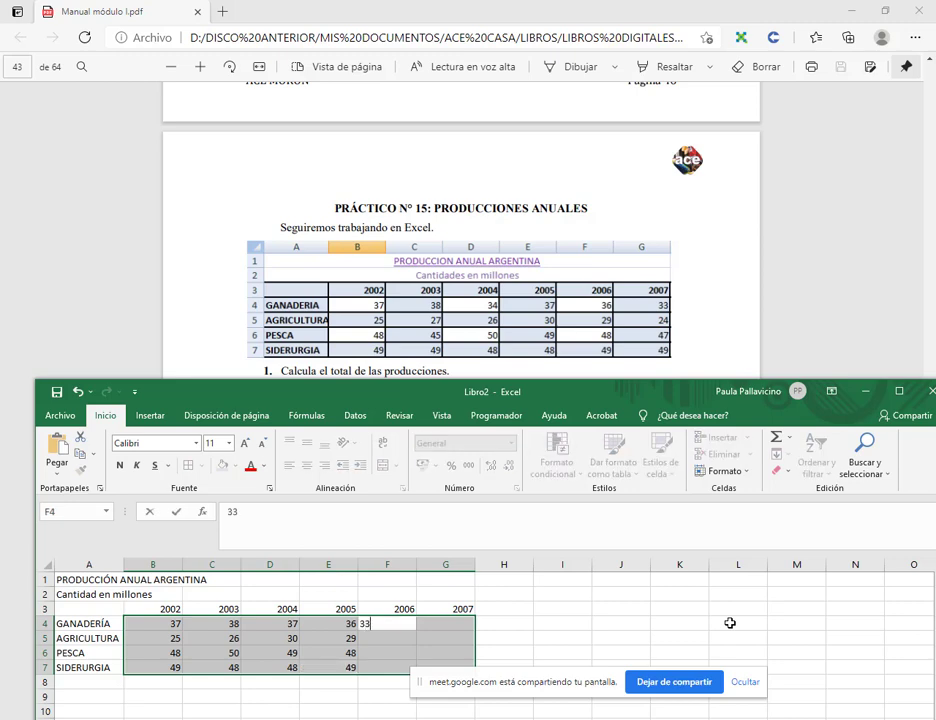
key(Return)
text(24)
key(Return)
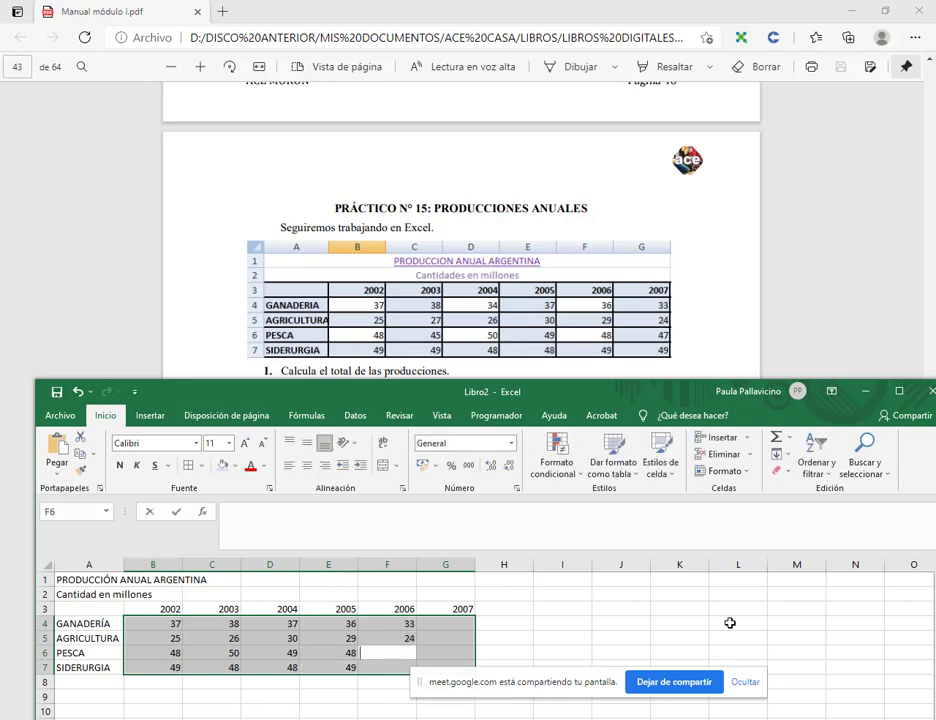
text(7)
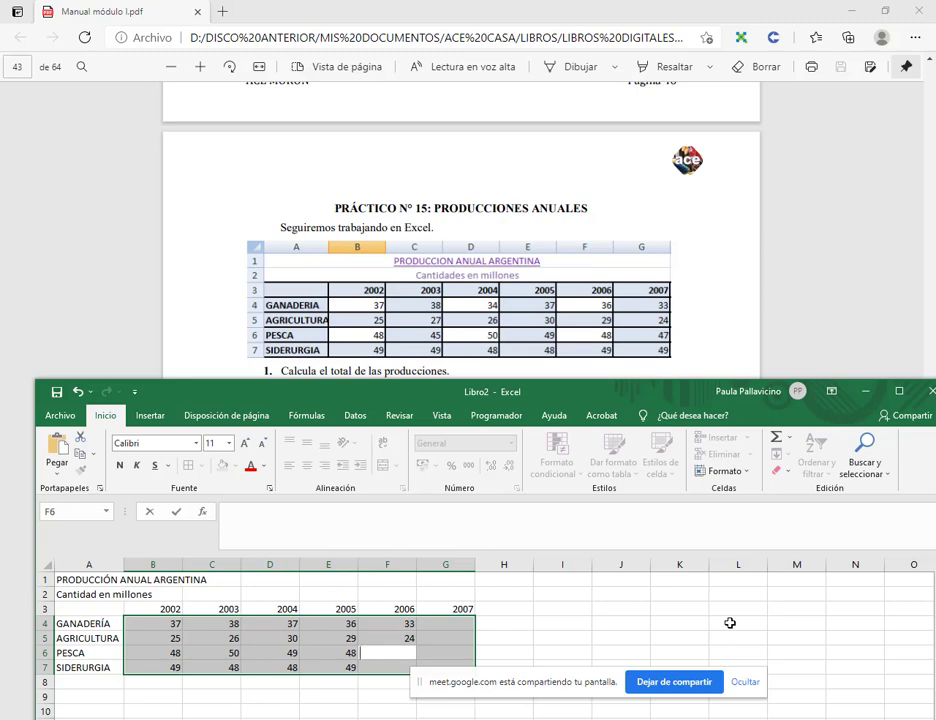
key(Return)
text(49)
key(Return)
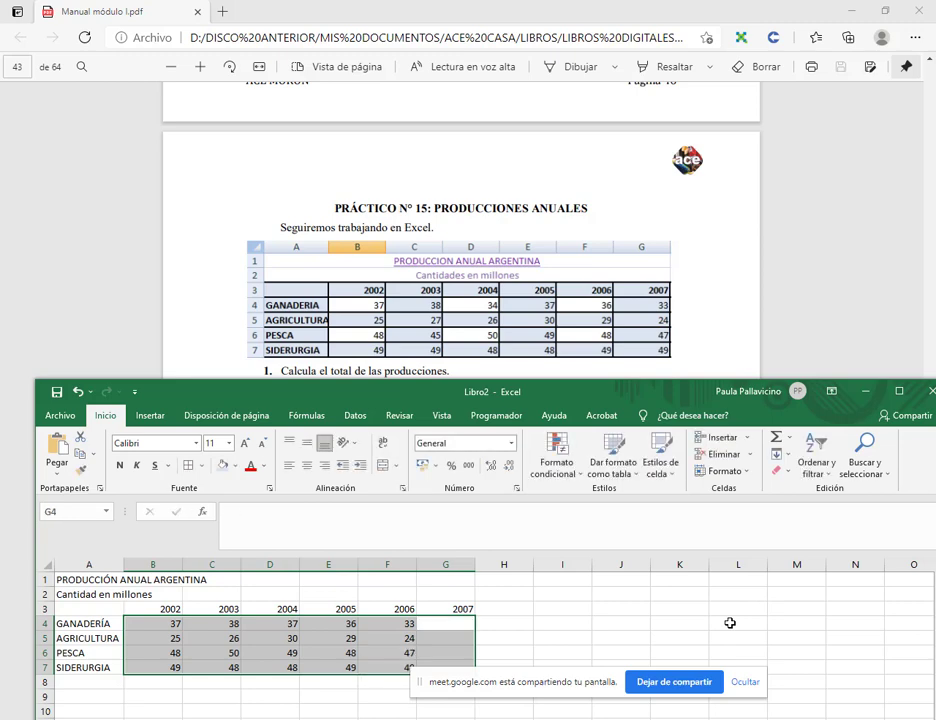
Step: Insert a blank column before column D and move the year headers 2004 to 2007 back to D3:G3
click(339, 622)
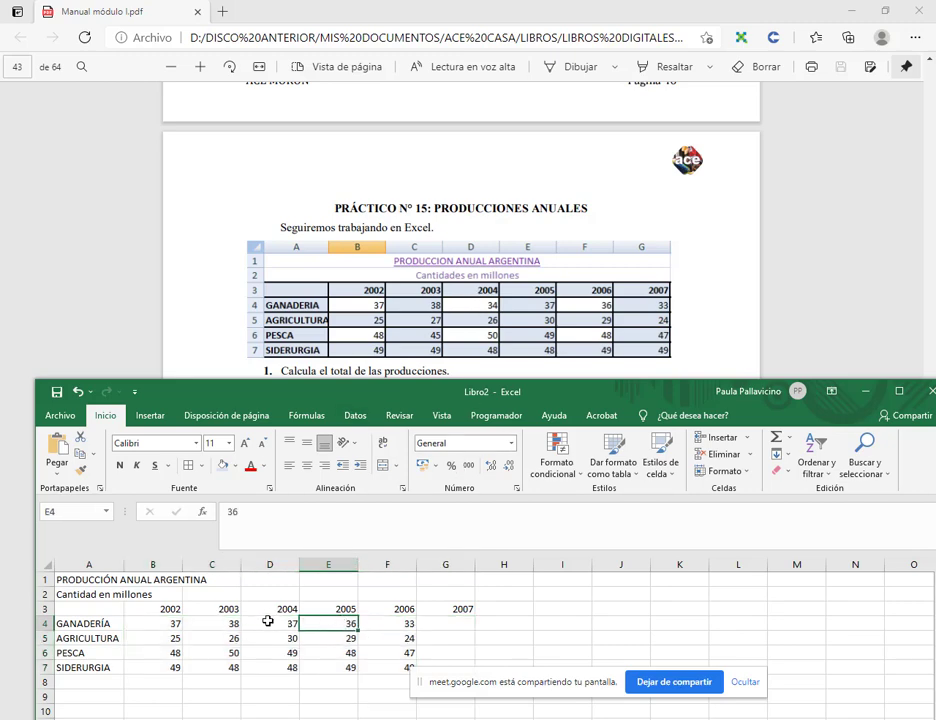
right_click(269, 565)
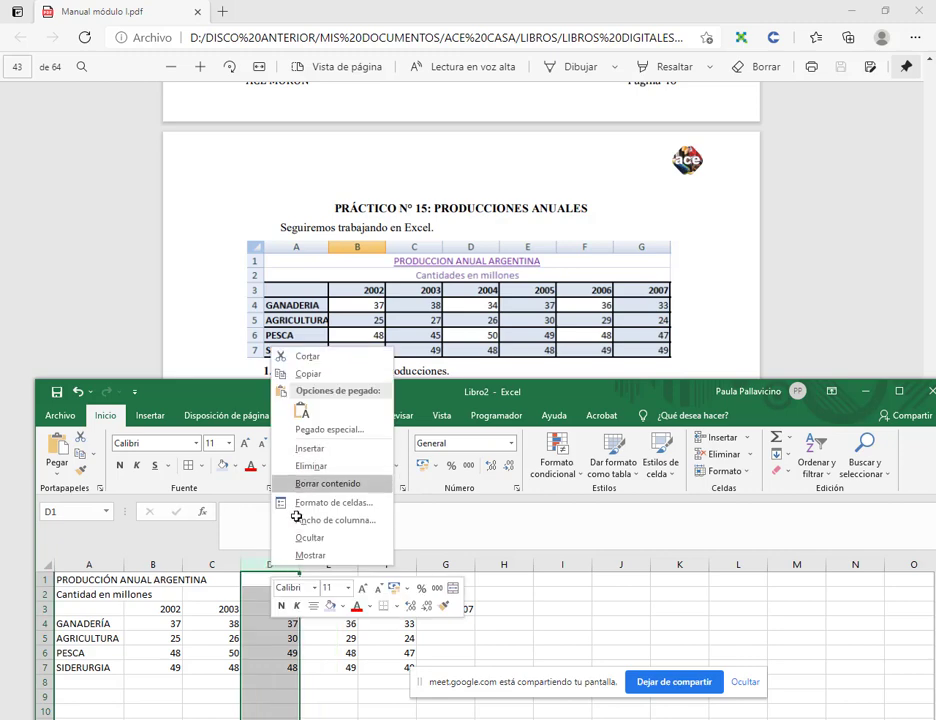
key(Escape)
right_click(282, 564)
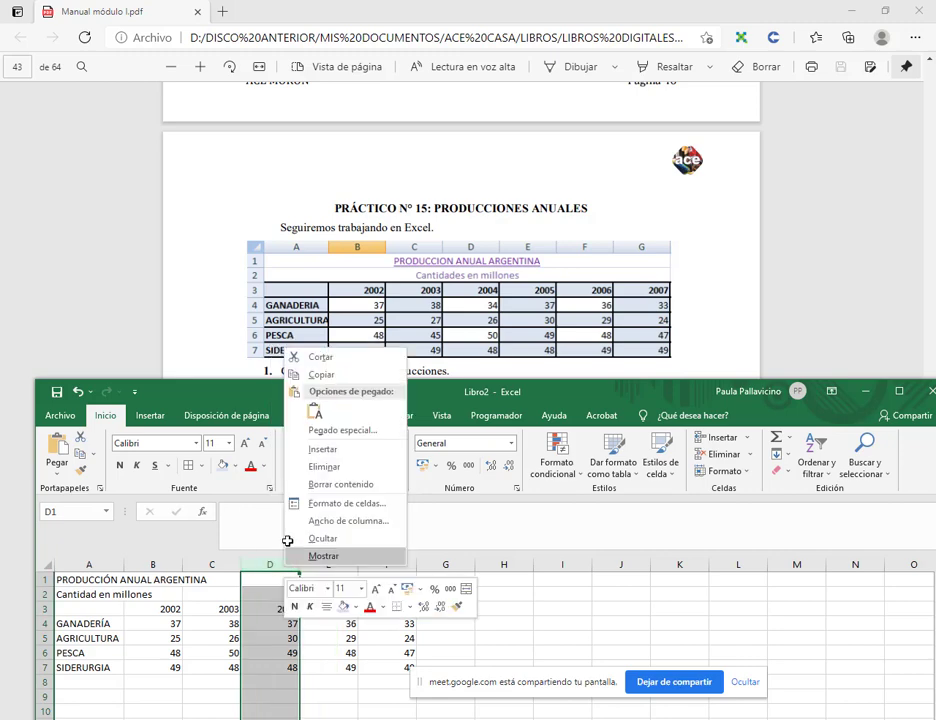
click(325, 450)
drag(335, 609, 503, 612)
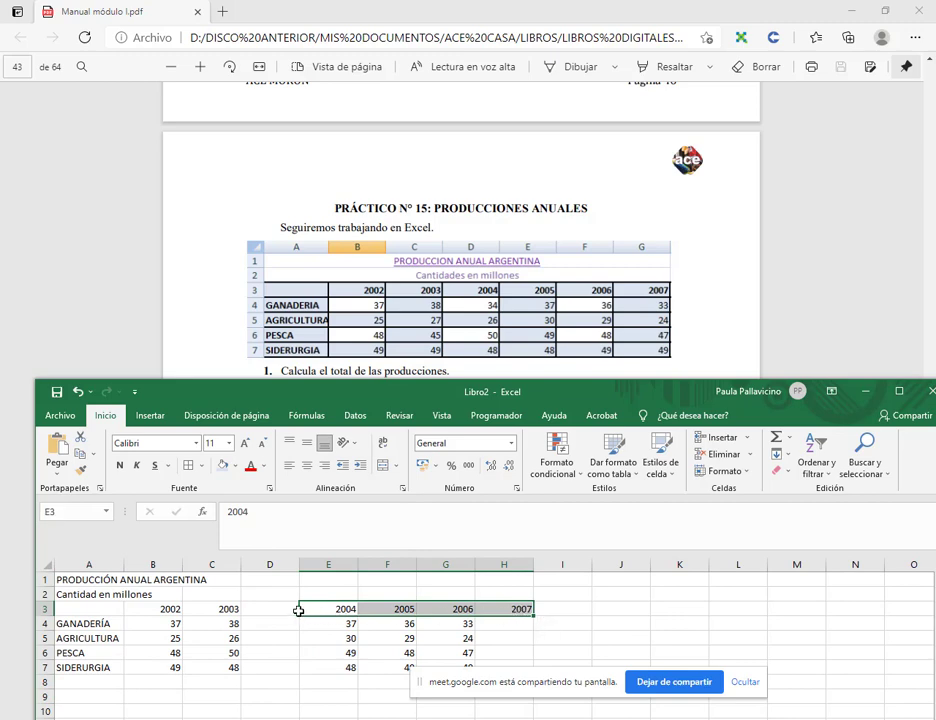
drag(298, 610, 278, 667)
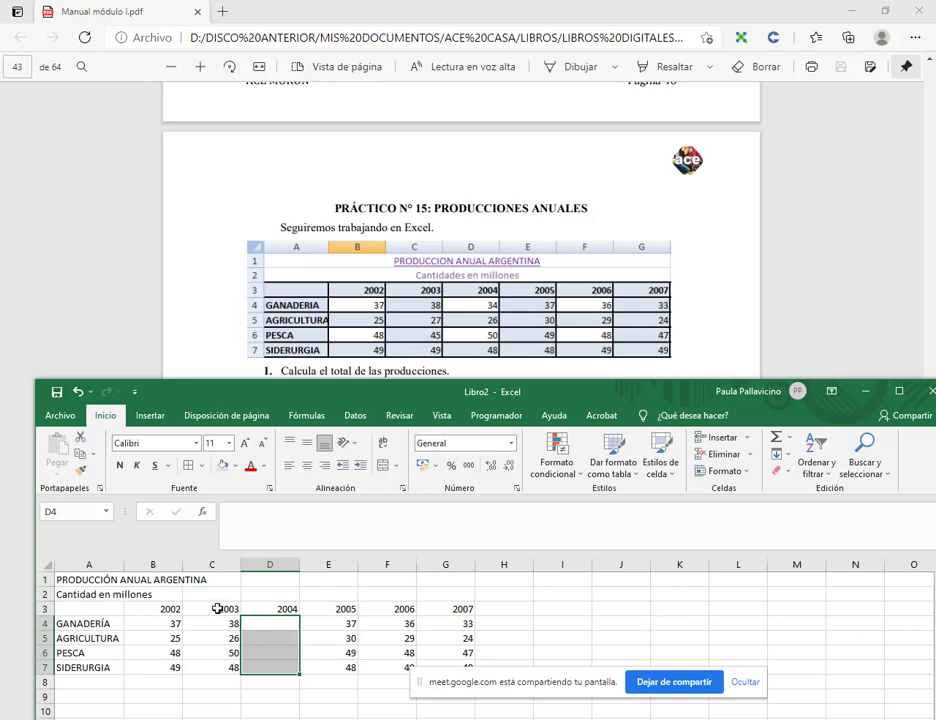
Step: Enter the 2004 production figures 34, 26, 50 and 48 in the empty cells D4:D7
click(269, 623)
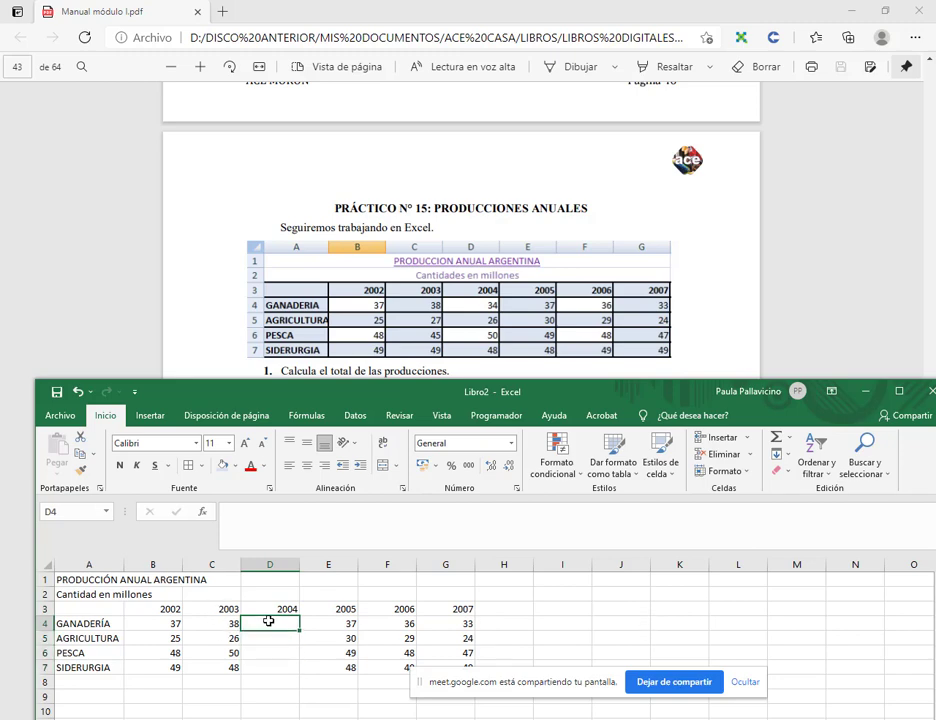
text(34)
key(Return)
text(26)
key(Return)
text(50)
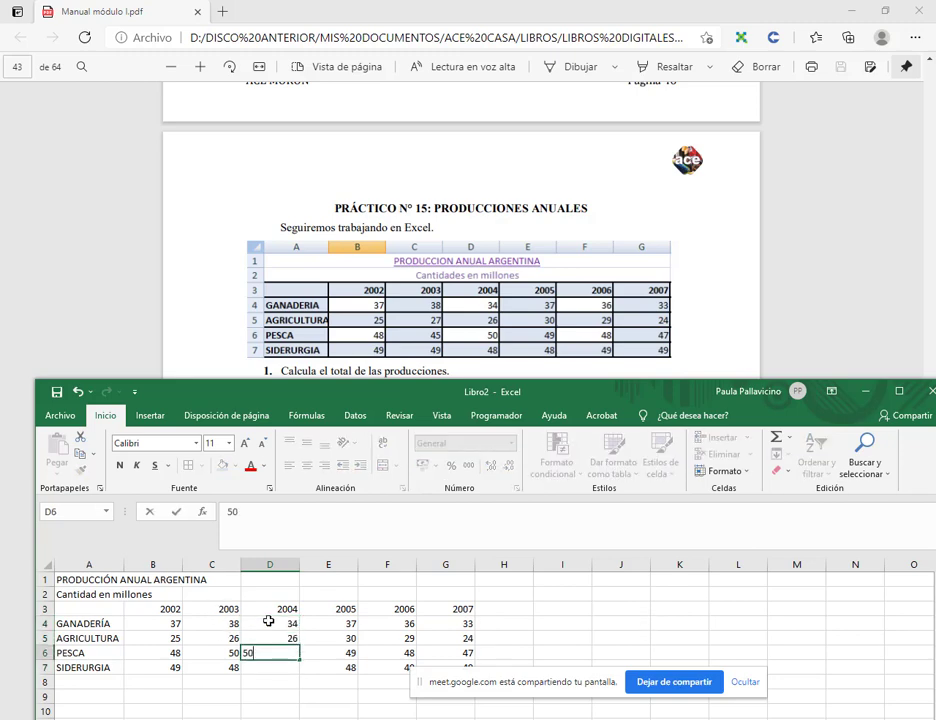
key(Return)
text(48)
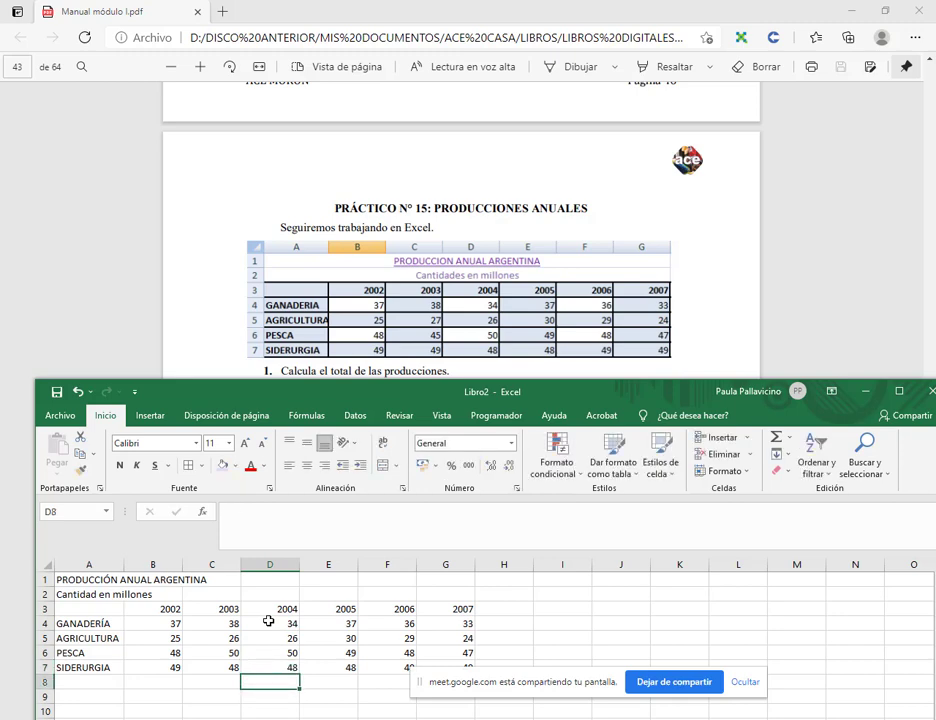
Step: Correct the 2003 figures in C5:C7 to 27, 45 and 49
key(Left)
key(Up)
key(Up)
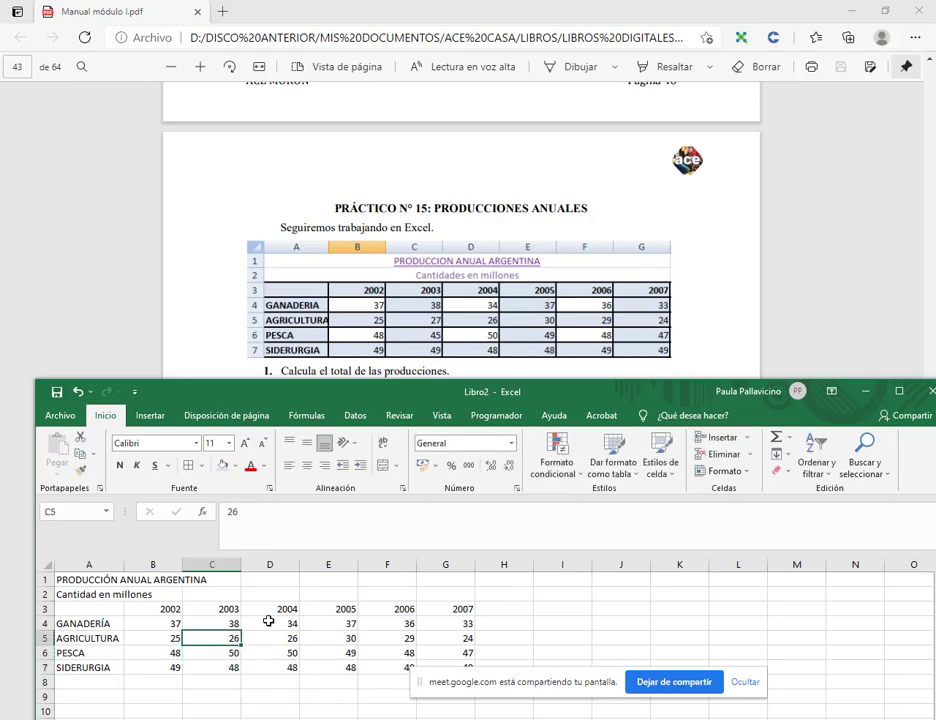
text(27)
key(Return)
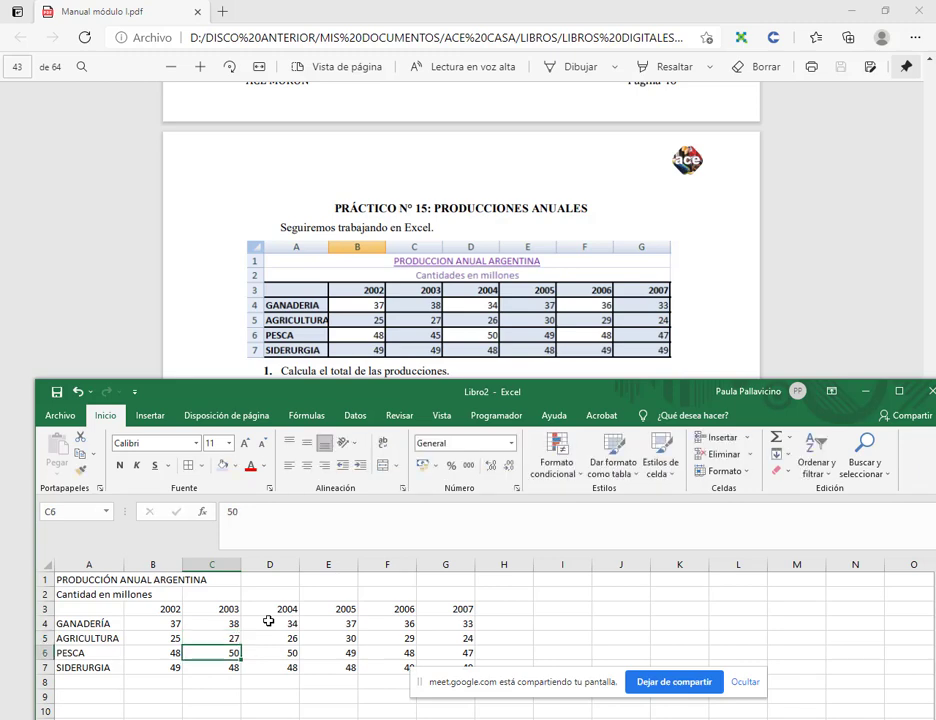
text(45)
key(Return)
text(48)
key(BackSpace)
text(9)
key(Return)
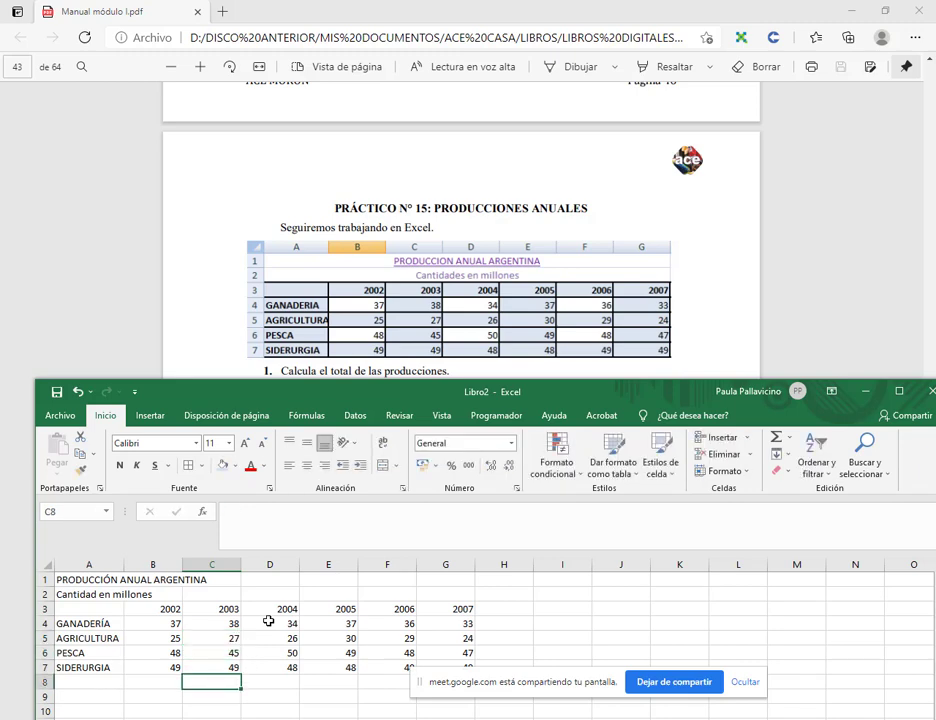
Step: Move the Excel window up over the manual to uncover the last rows of the production table
click(268, 621)
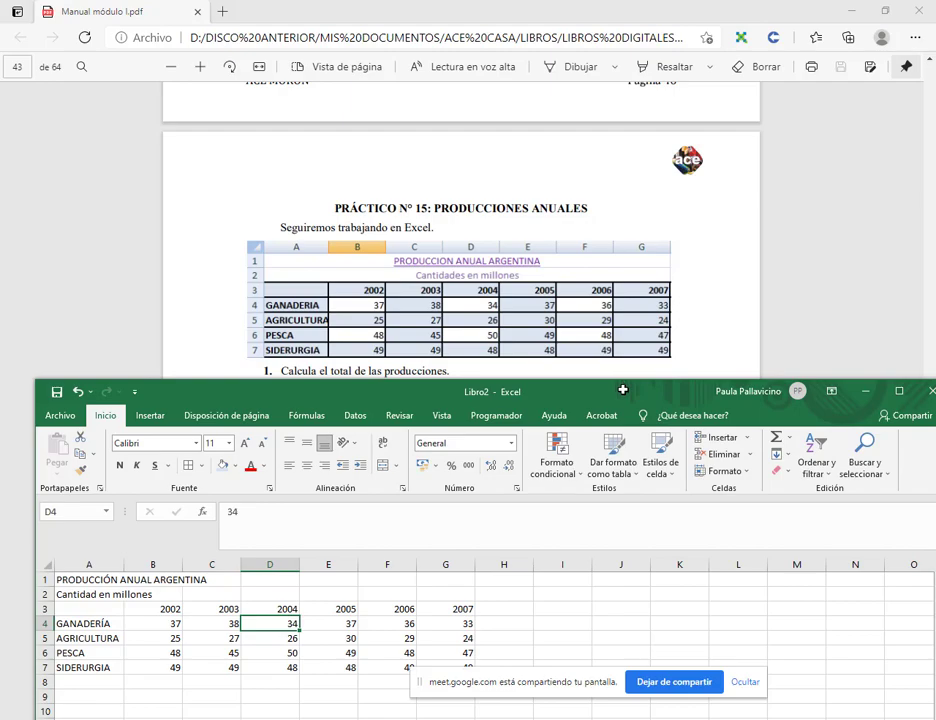
drag(622, 390, 610, 316)
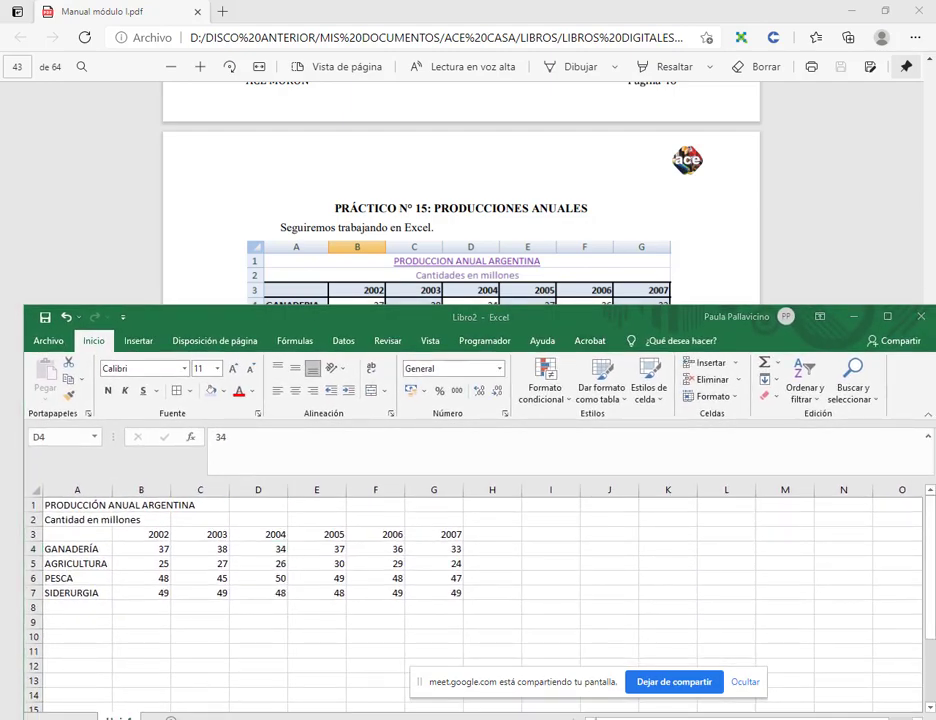
Step: Switch to the Google Meet call and to the PRÁCTICO N° 15 task list in the manual, and return to Excel
click(115, 660)
click(300, 10)
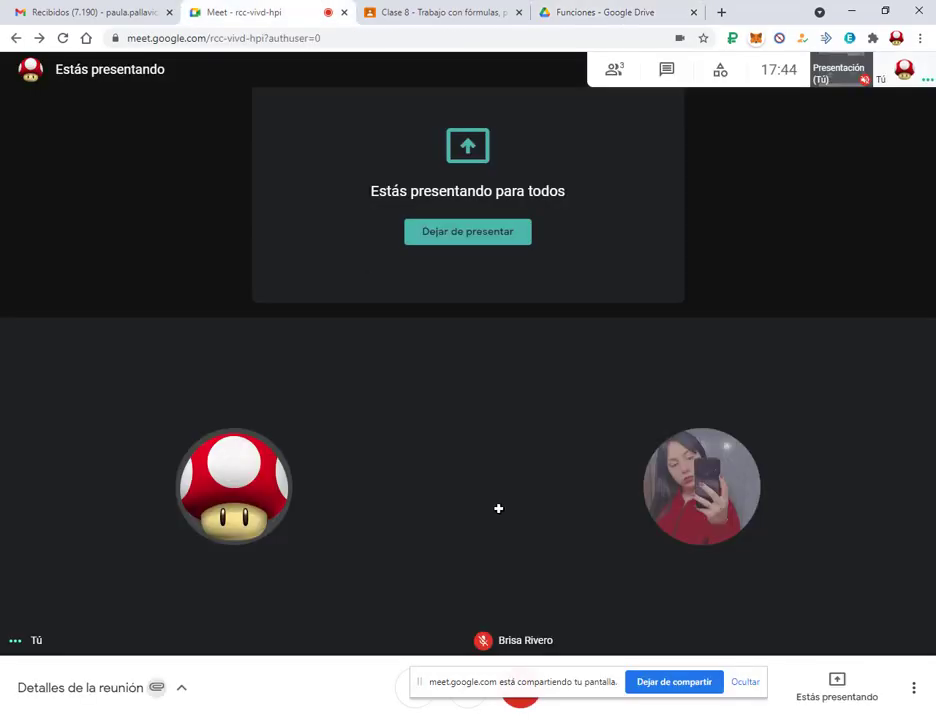
key(alt+Tab)
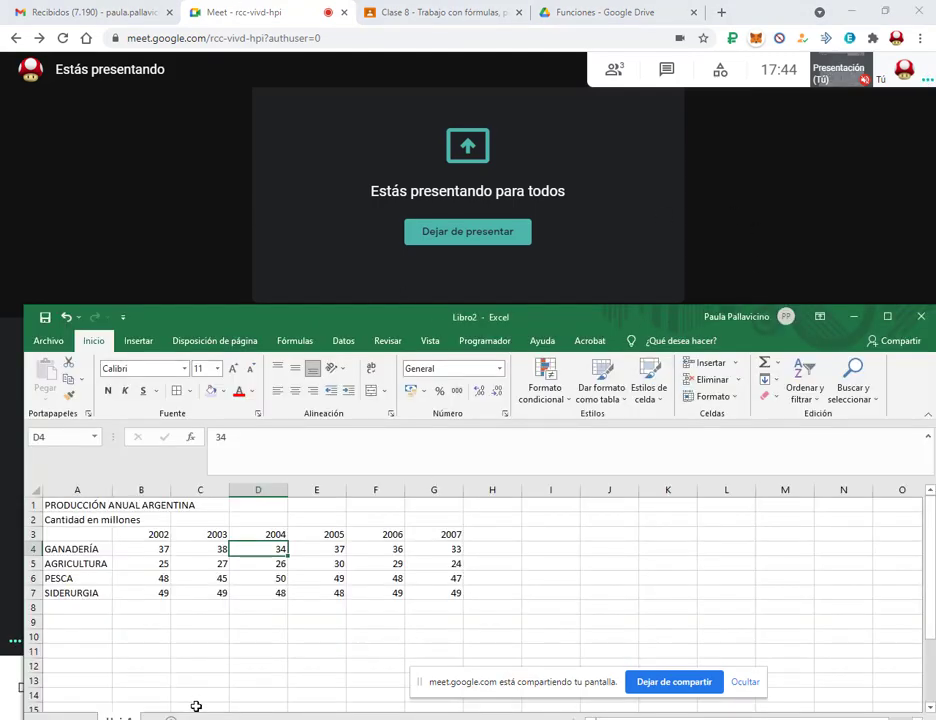
key(alt+Tab)
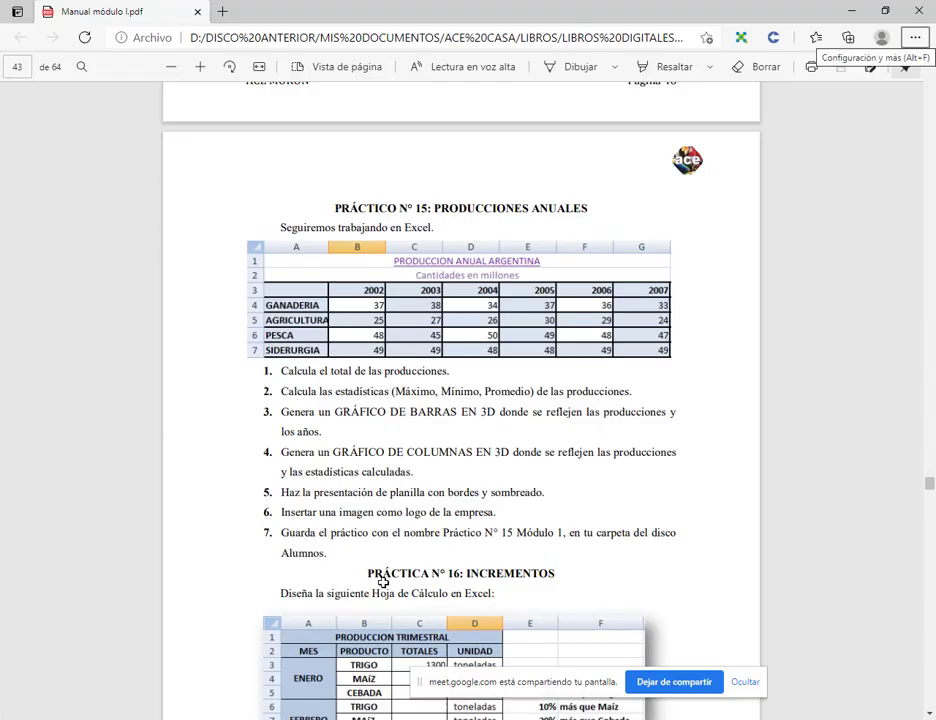
key(alt+Tab)
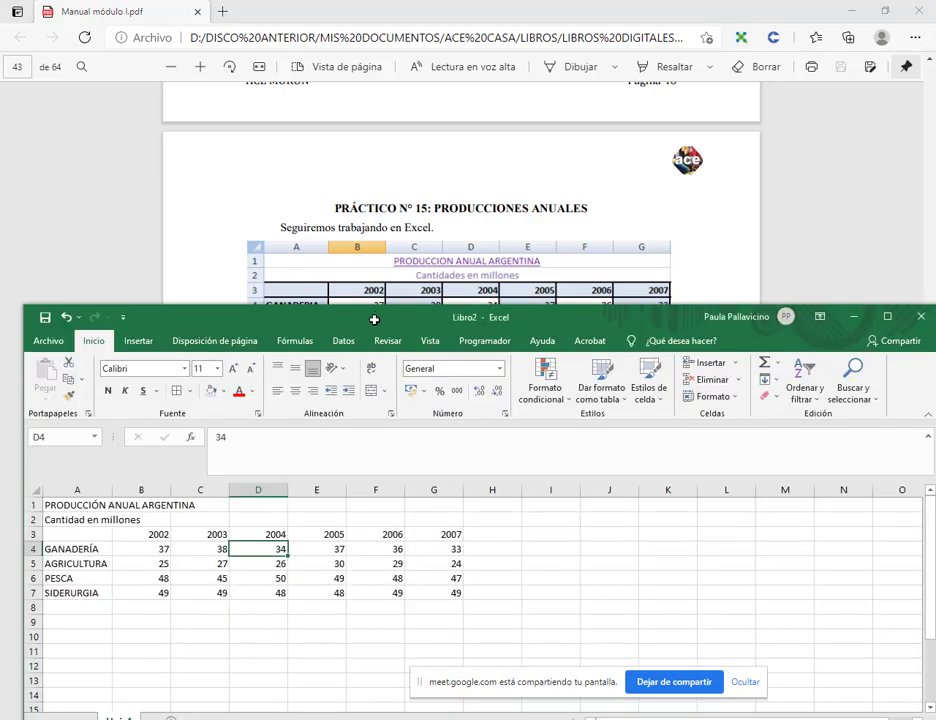
Step: Merge and centre the title PRODUCCIÓN ANUAL ARGENTINA across A1:G1 and the subtitle Cantidad en millones across A2:G2
drag(374, 319, 374, 365)
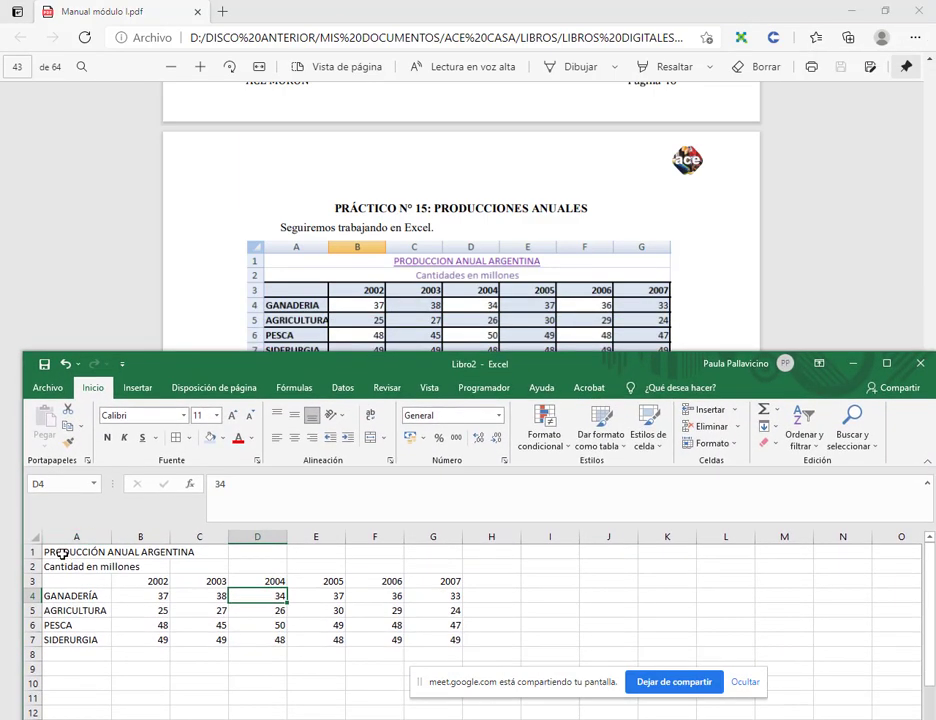
drag(62, 554, 418, 553)
click(371, 437)
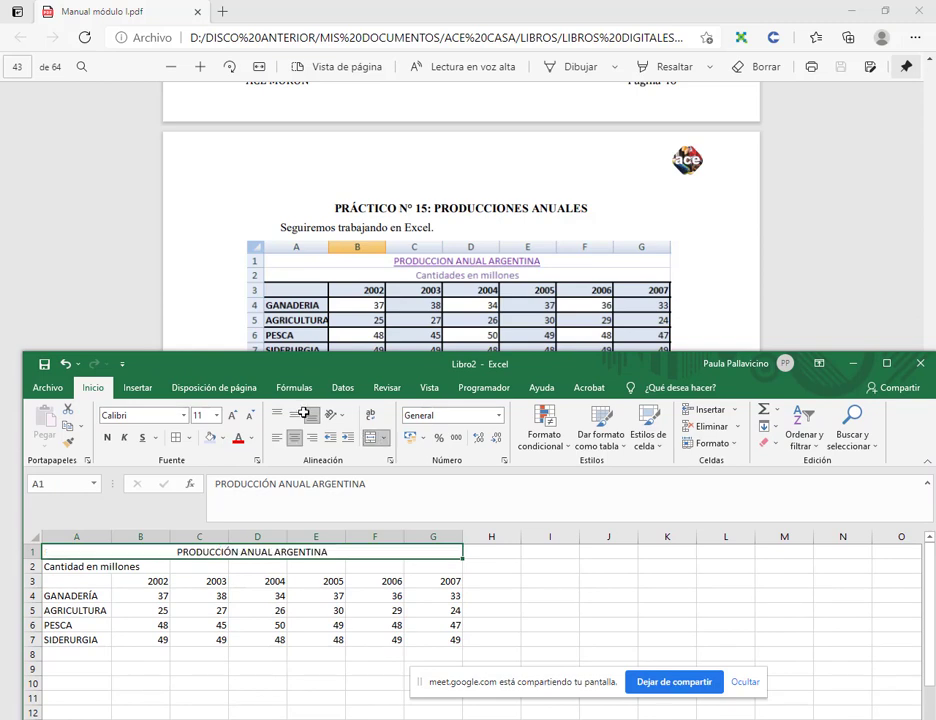
drag(90, 566, 425, 564)
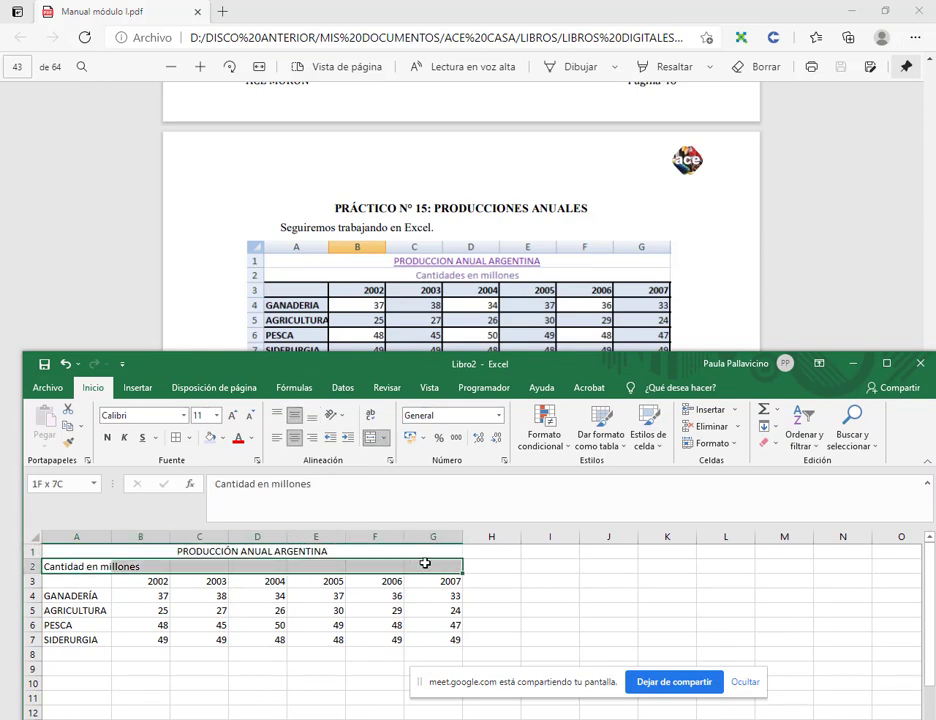
click(312, 437)
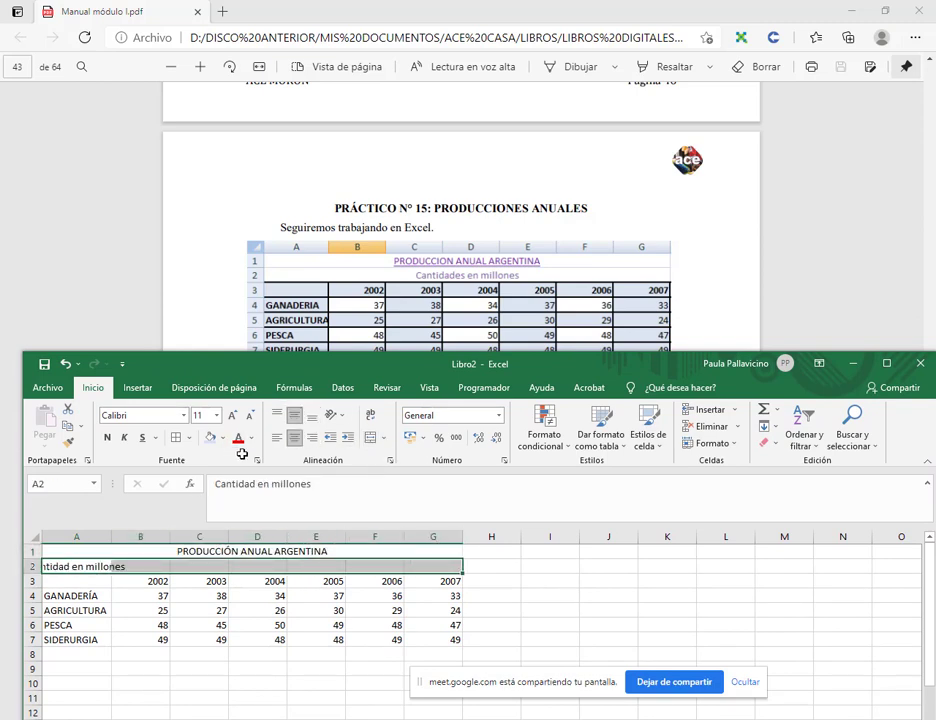
click(371, 437)
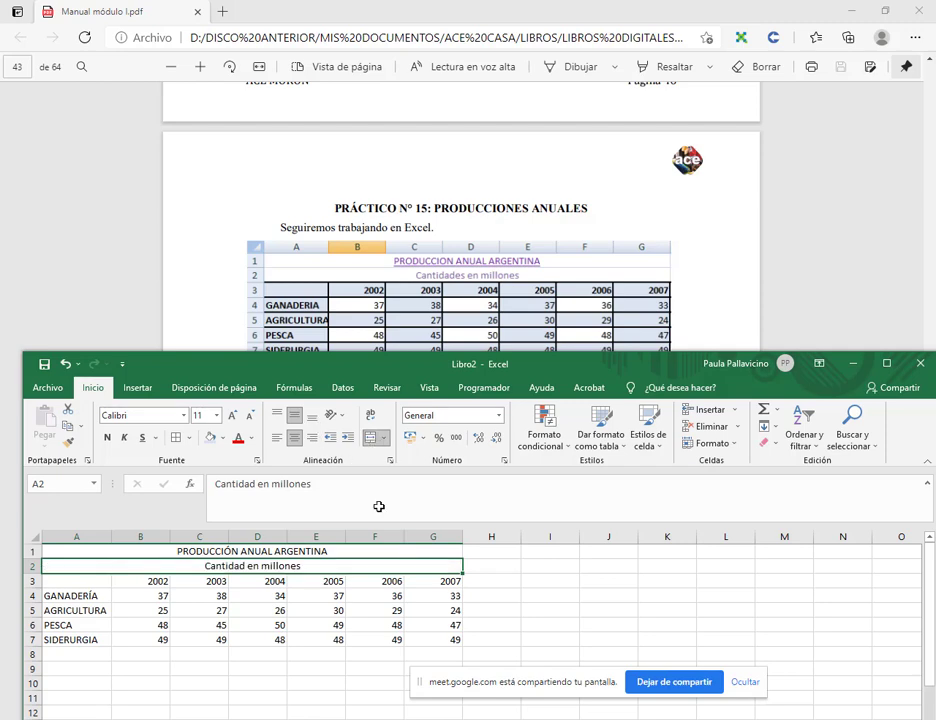
click(529, 565)
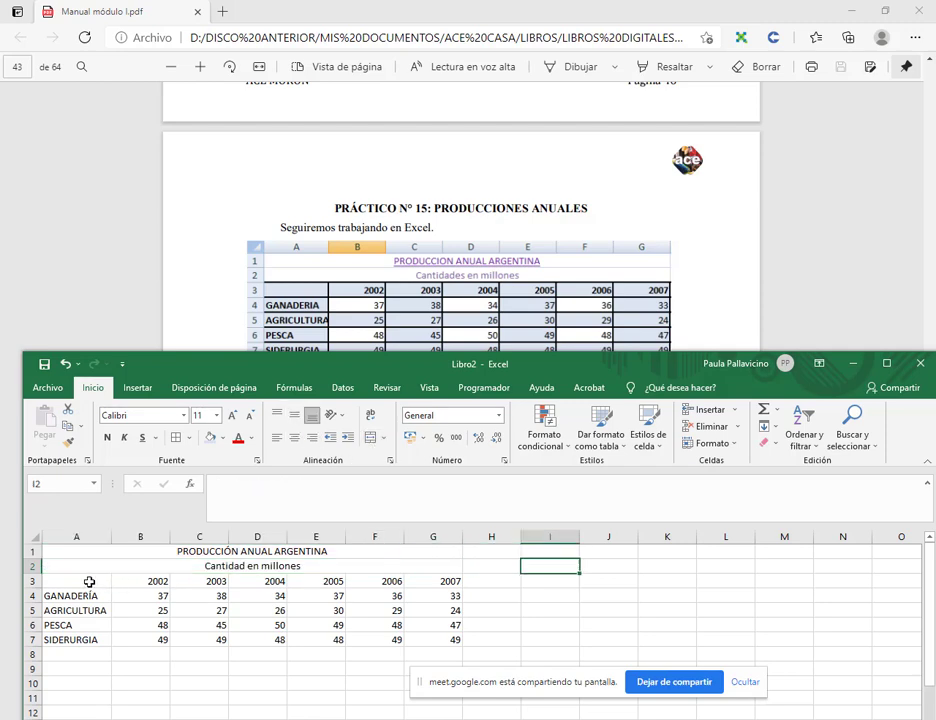
Step: Apply all borders to the production table in A3:G7
drag(89, 581, 432, 638)
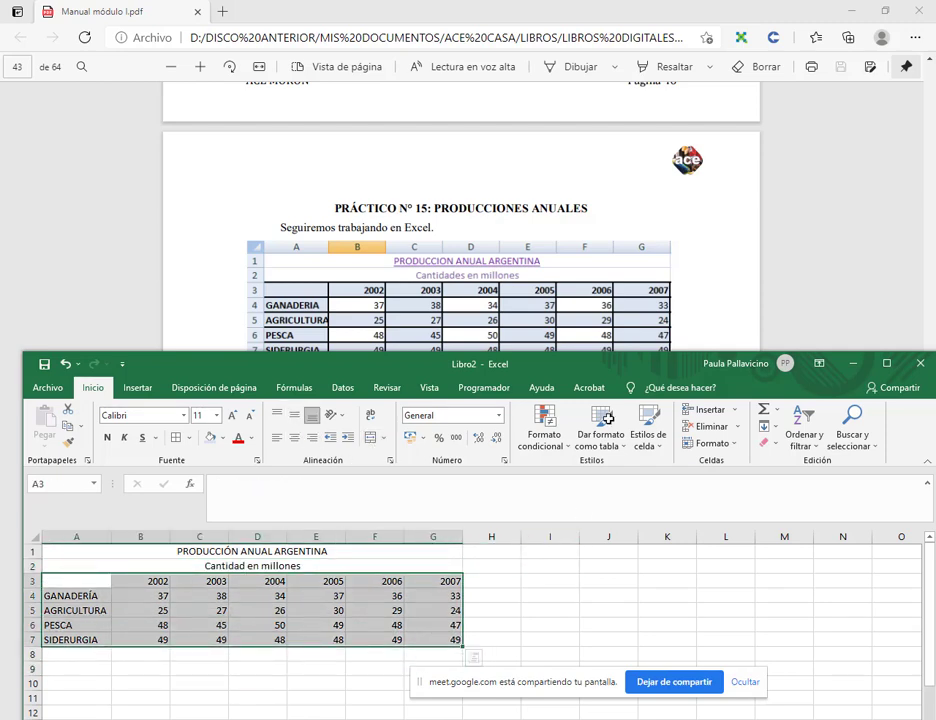
click(178, 438)
click(498, 597)
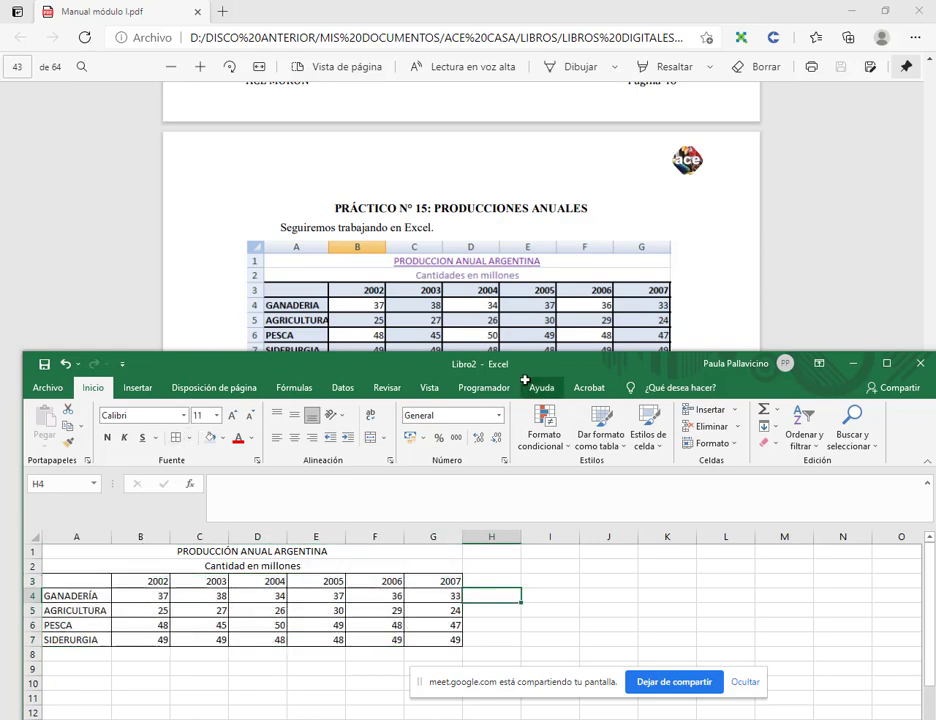
Step: Consult the manual's task list and enter the heading TOTAL in H3, beside the 2007 column
scroll(560, 270, down, 4)
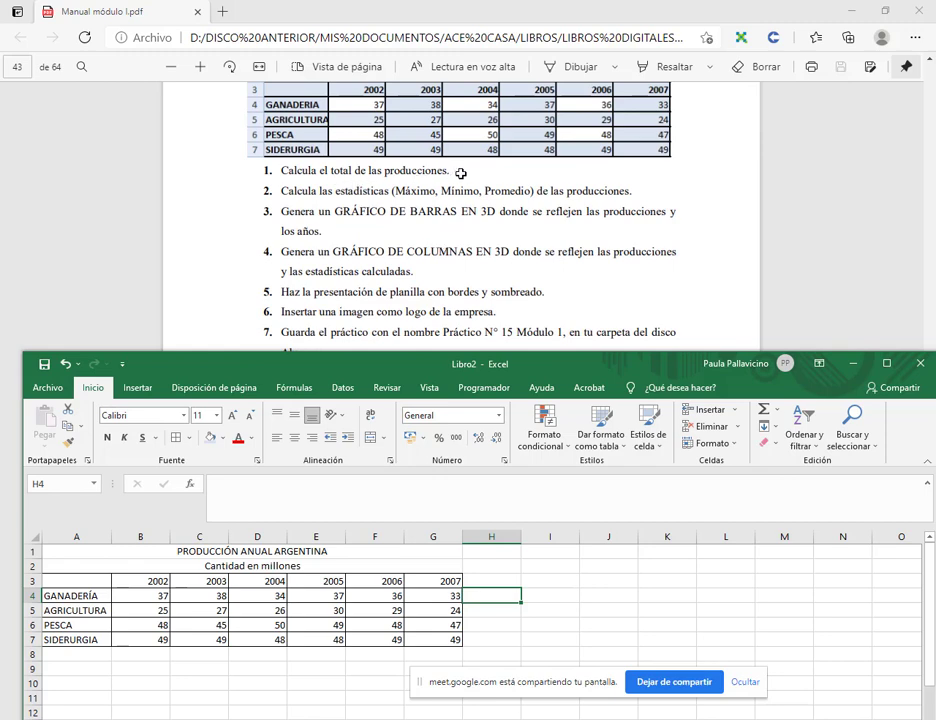
click(489, 581)
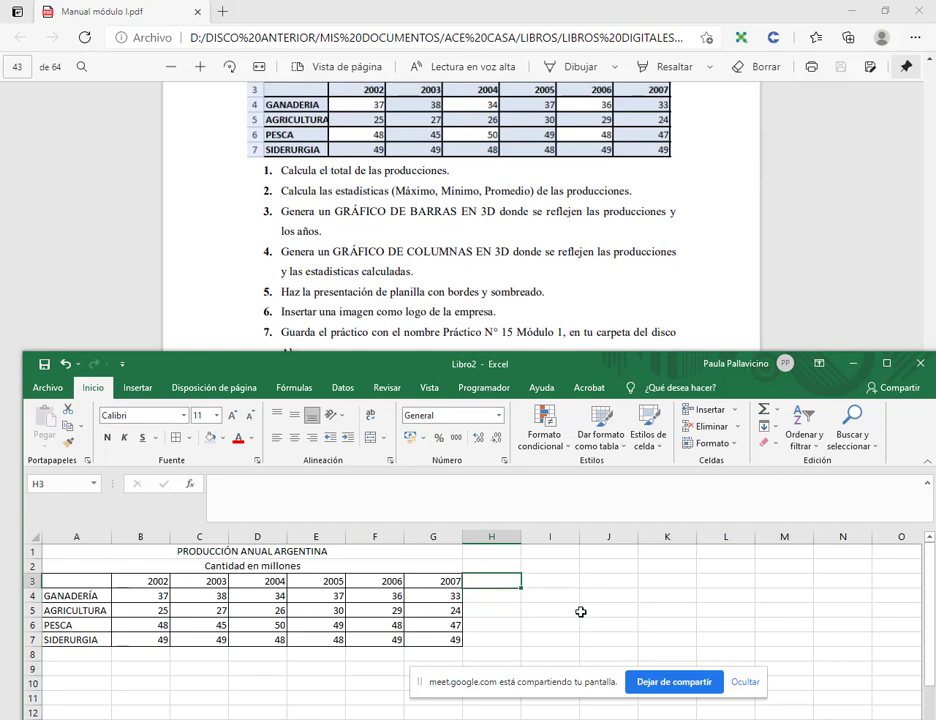
text(t)
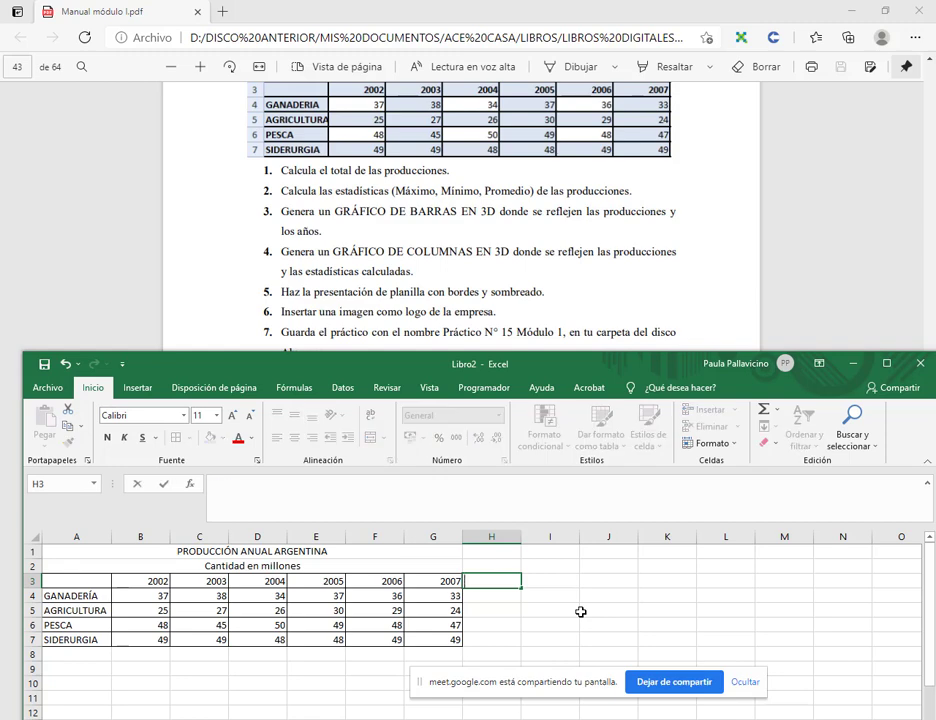
text(OTAL)
key(Return)
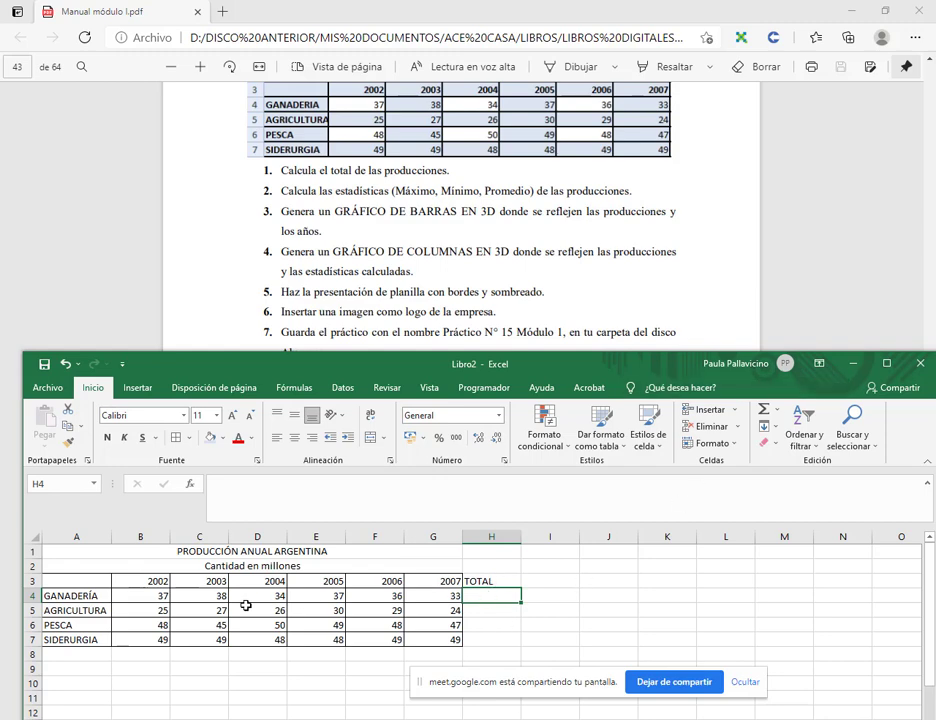
Step: Sum each production's figures for 2002 to 2007 into the TOTAL cells H4:H7
drag(156, 595, 491, 633)
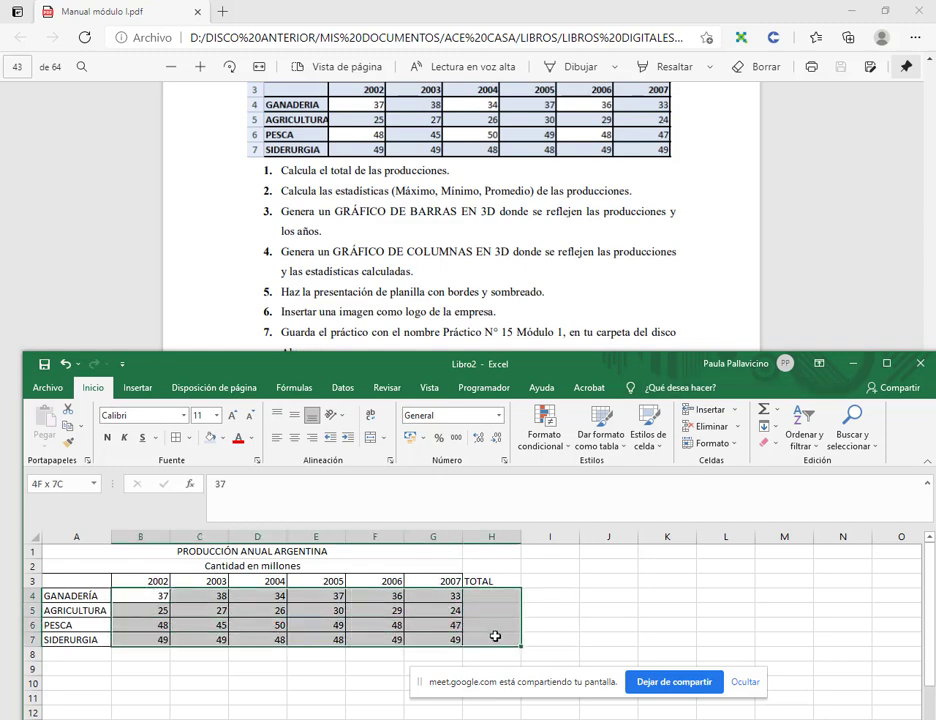
click(778, 411)
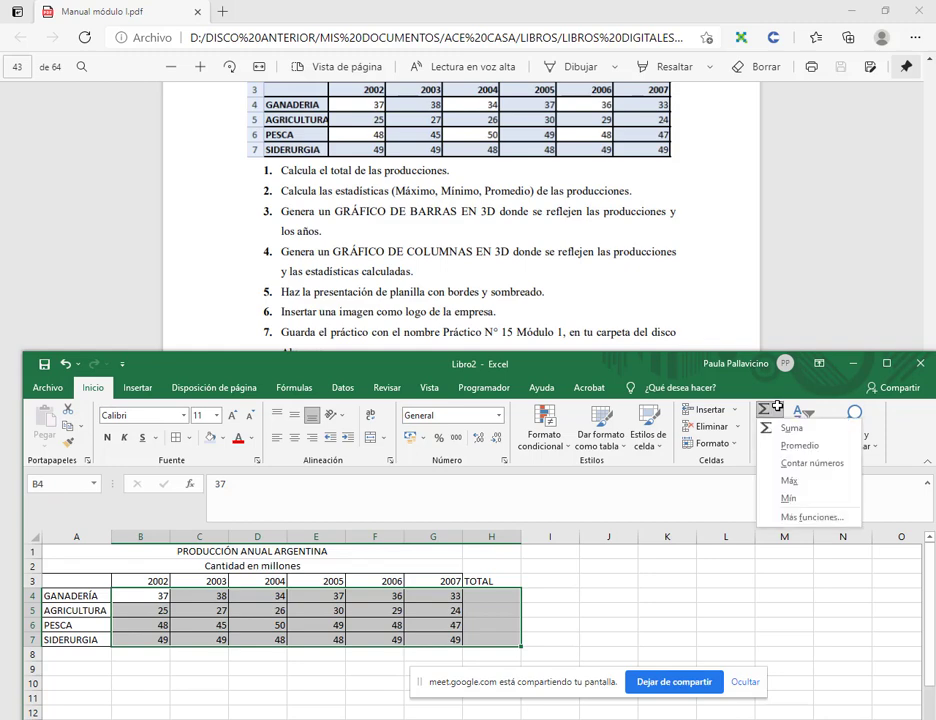
click(785, 427)
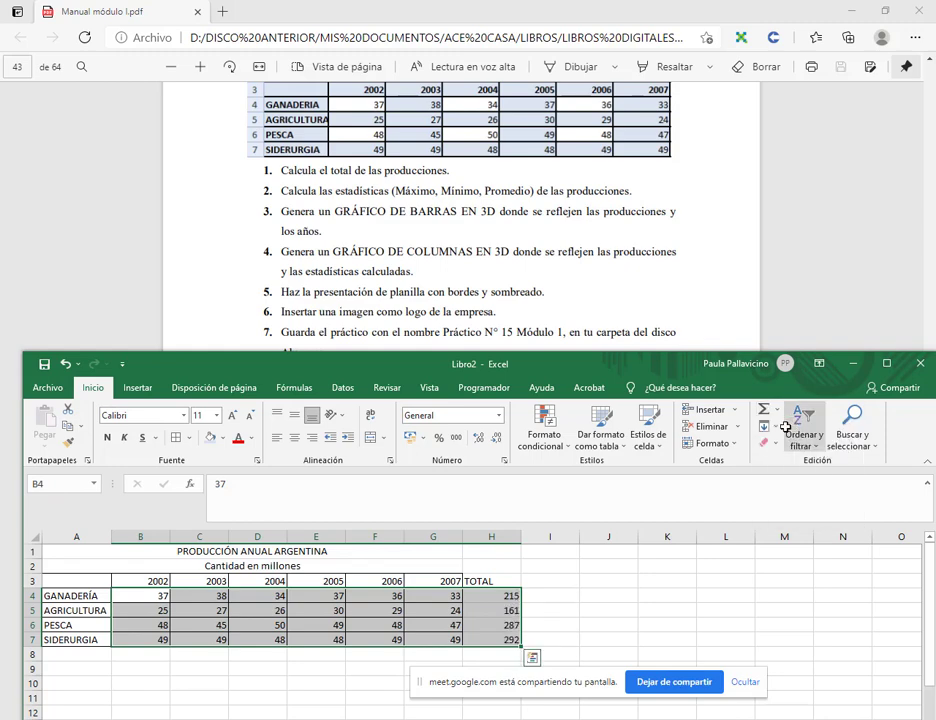
Step: Inspect the SUMA formulas in the TOTAL cells H4:H7 one by one, leaving each without edits
double_click(500, 597)
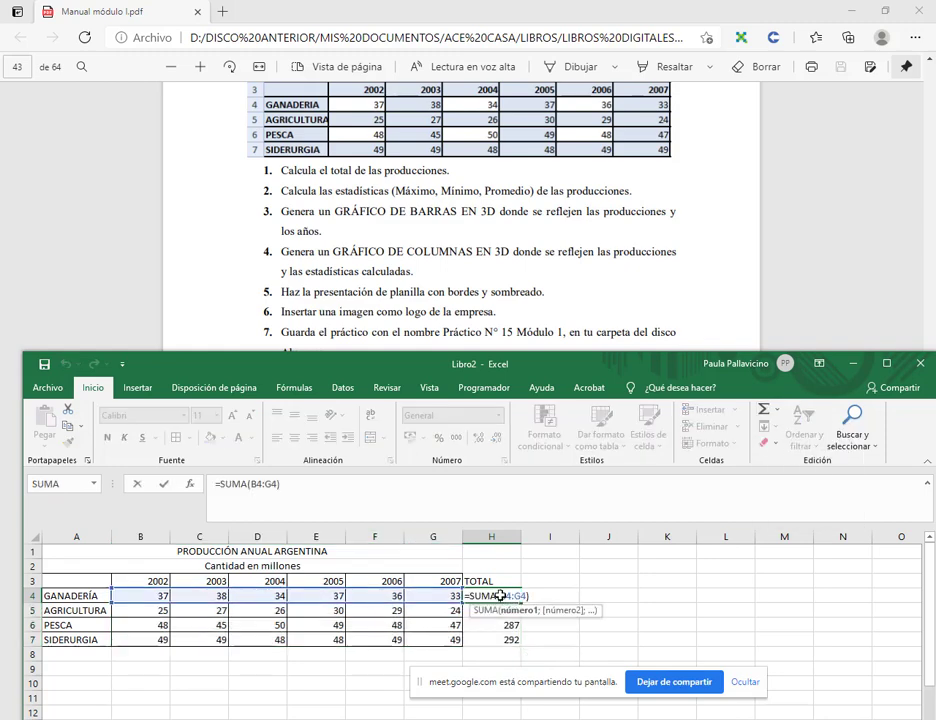
click(497, 610)
double_click(497, 610)
key(Escape)
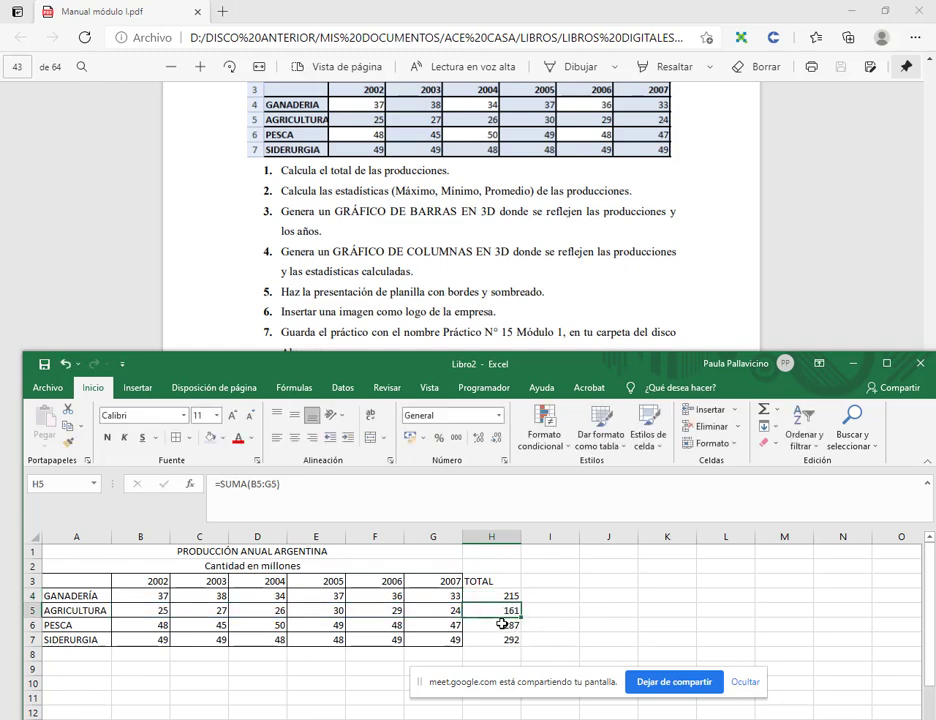
double_click(502, 625)
key(Escape)
double_click(506, 639)
key(Escape)
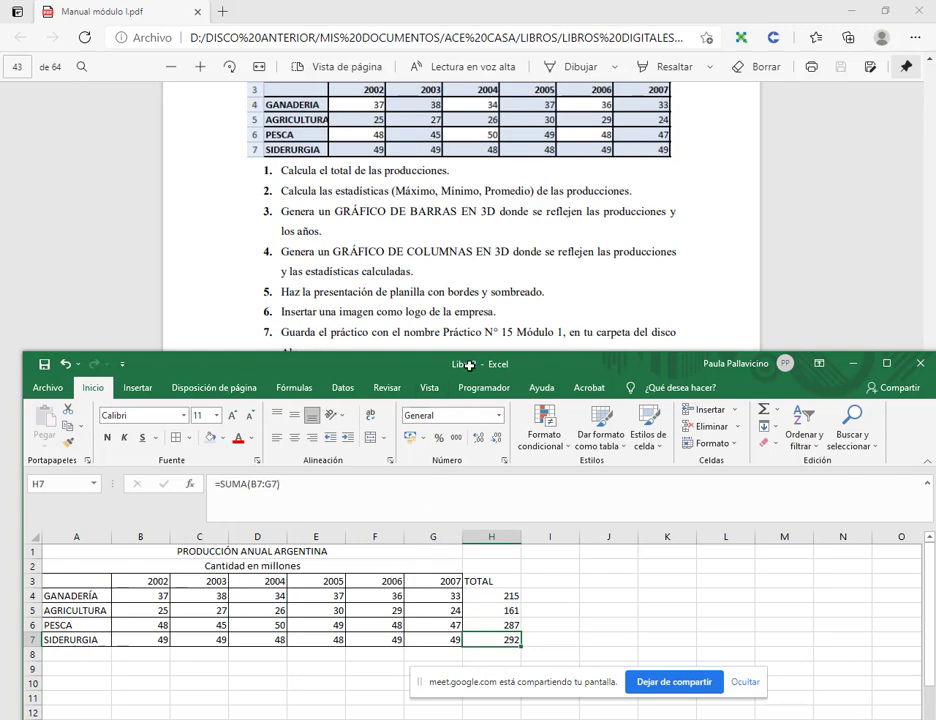
Step: Enter the headings MAXIMO, MINIMO and PROMEDIO in I3:K3, moving the Excel window off the manual's task list
drag(469, 365, 498, 385)
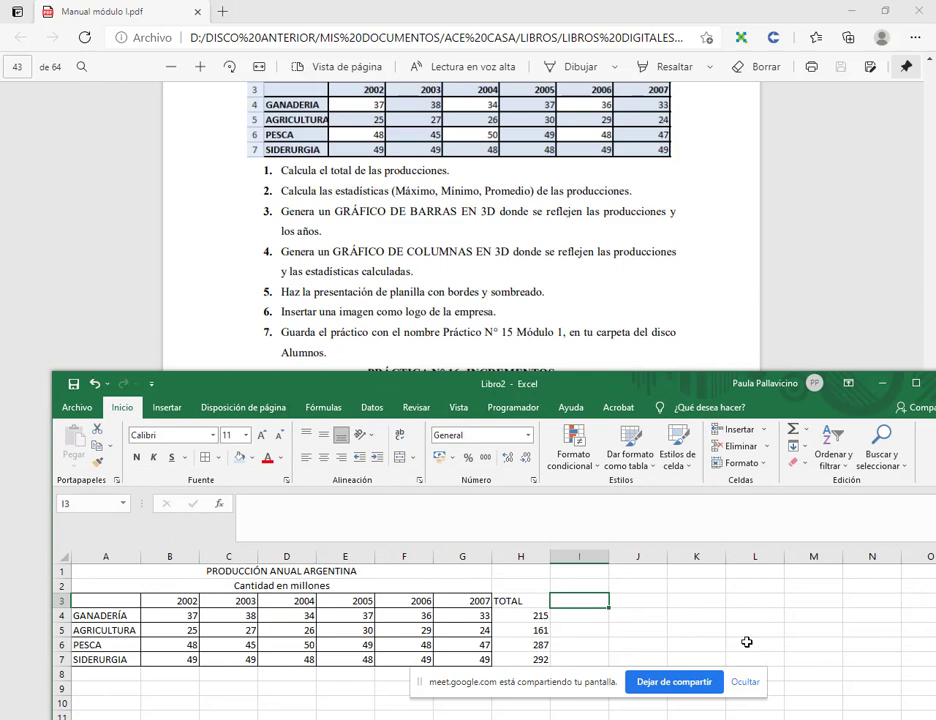
text(MAXIMO)
key(Tab)
text(MI)
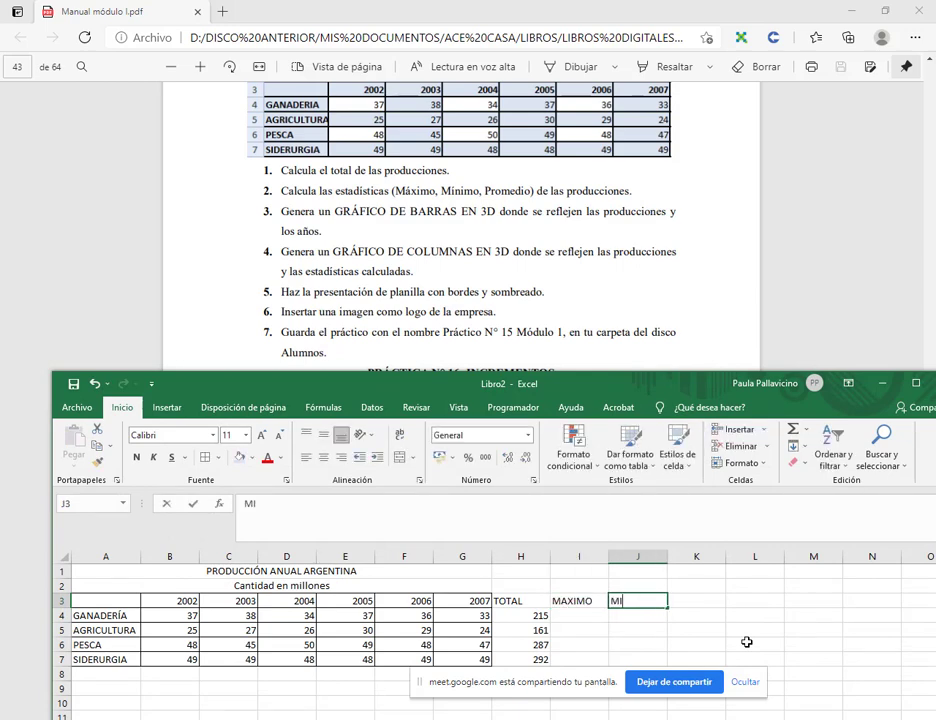
text(NIMO)
key(Tab)
text(PO)
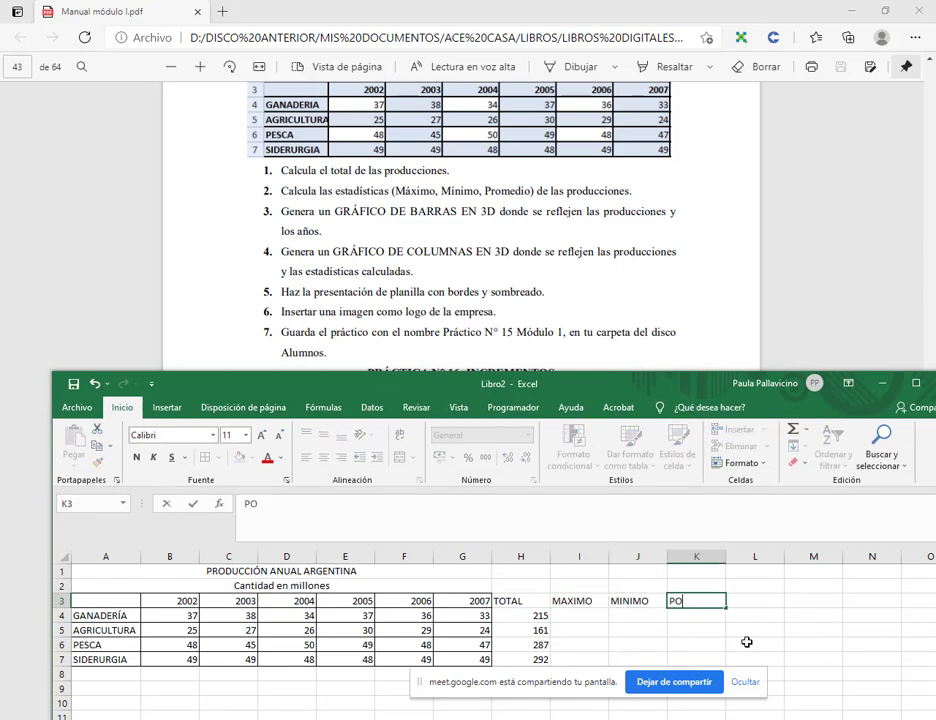
text(ROMEDIO)
key(Return)
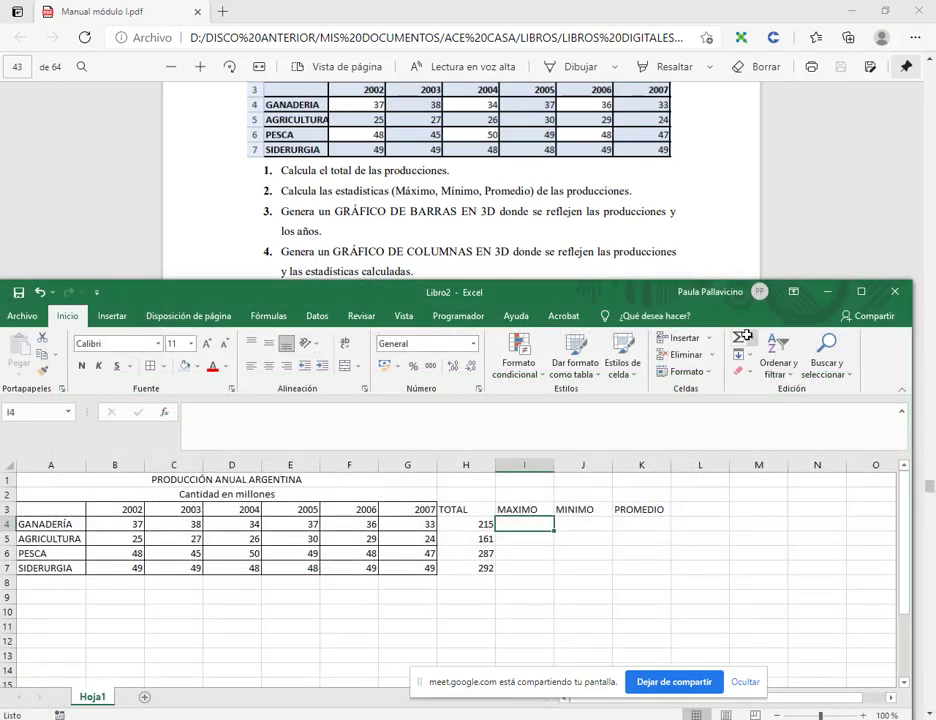
Step: Calculate the maximum of the GANADERÍA figures B4:G4 in I4, leaving out the total
click(755, 339)
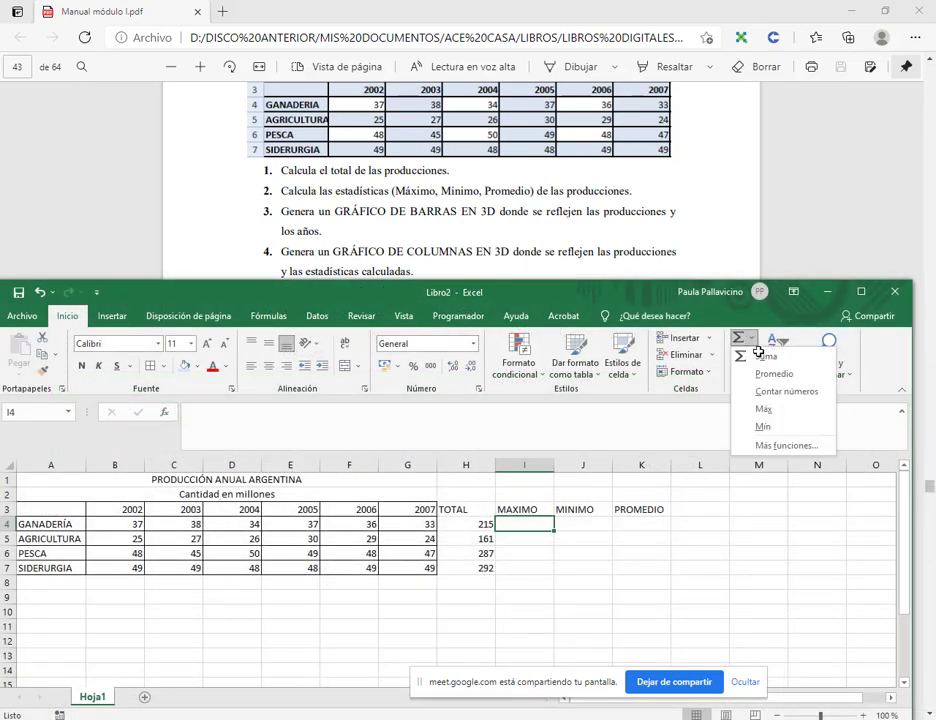
click(757, 409)
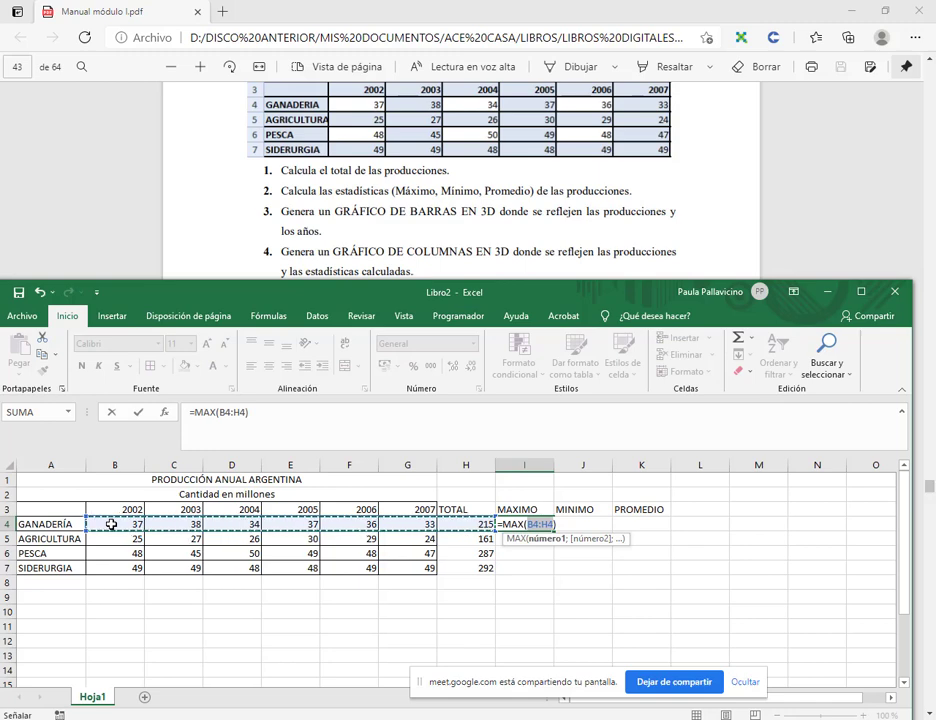
drag(113, 525, 405, 524)
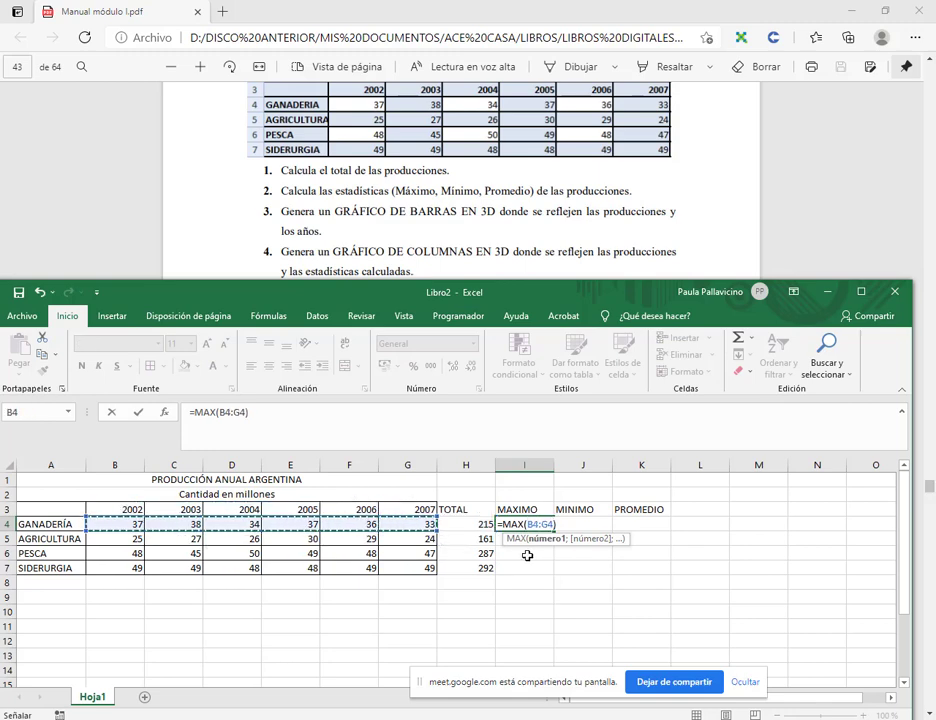
key(Tab)
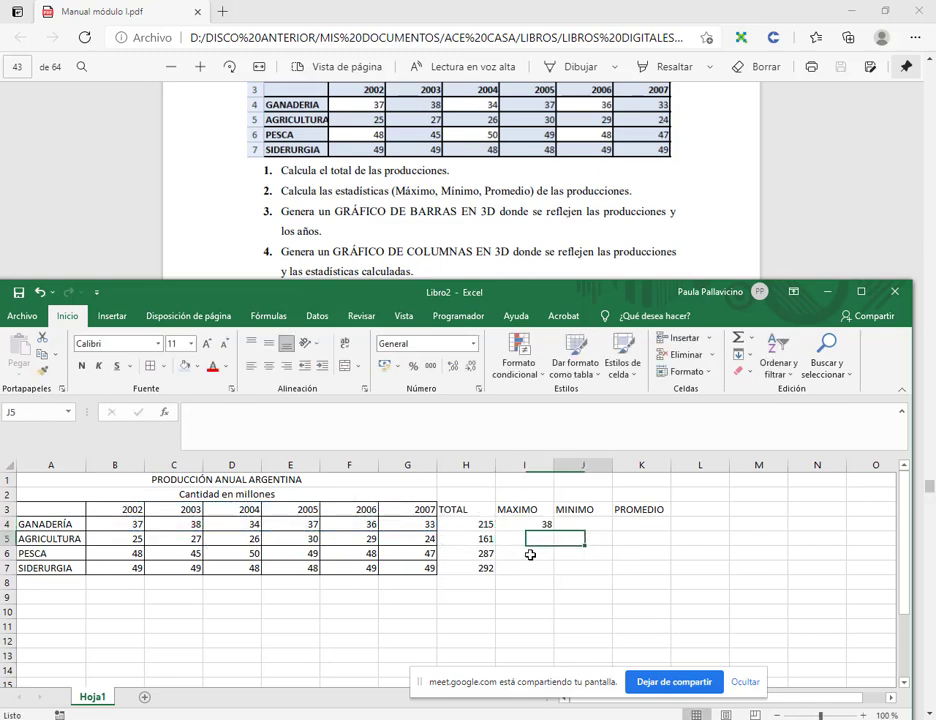
Step: Calculate the minimum of the GANADERÍA figures B4:G4 in J4
click(751, 338)
click(762, 426)
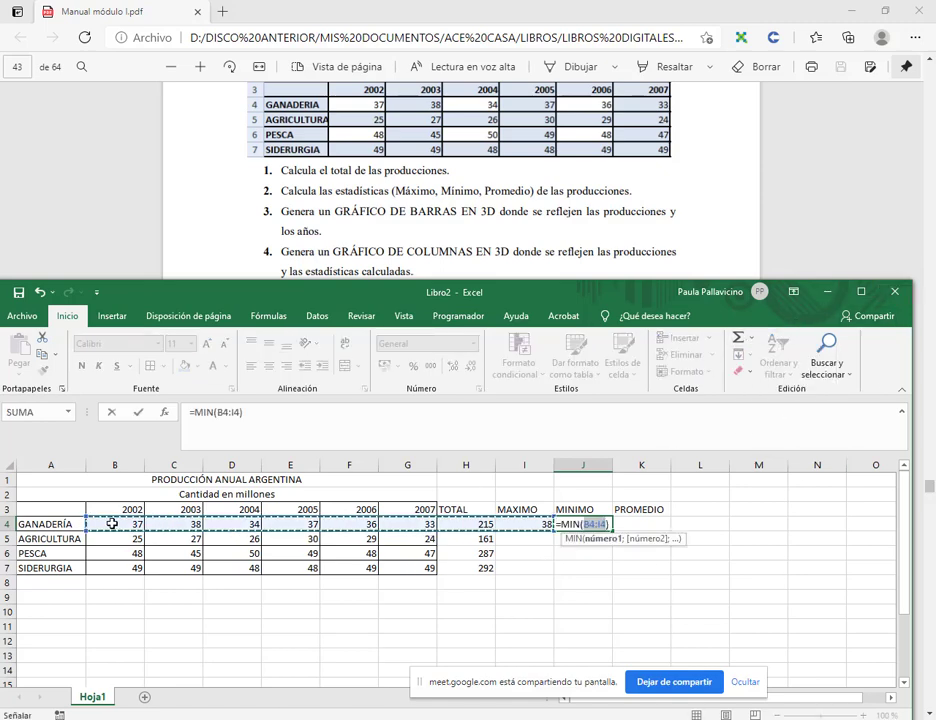
drag(111, 524, 395, 529)
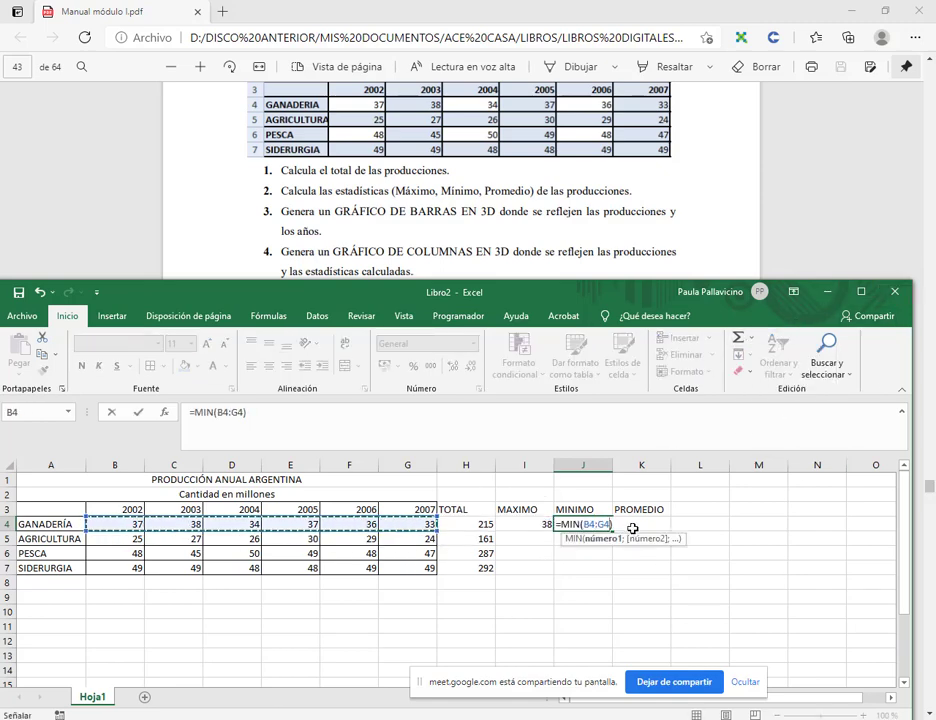
key(Tab)
Step: Calculate the average of the GANADERÍA figures B4:G4 in K4
click(751, 338)
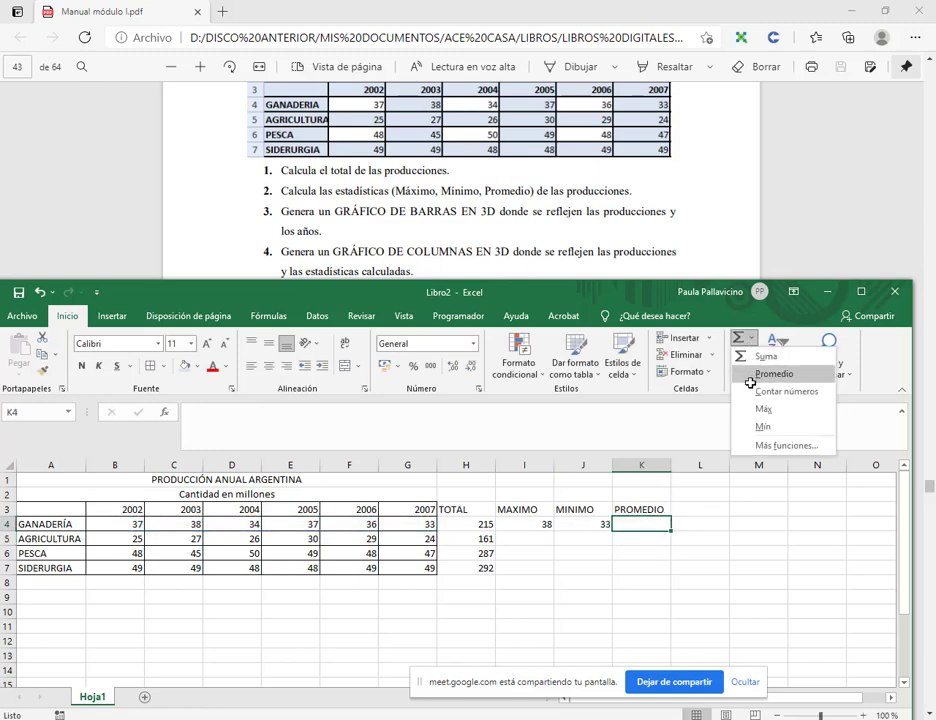
click(753, 373)
drag(111, 524, 423, 523)
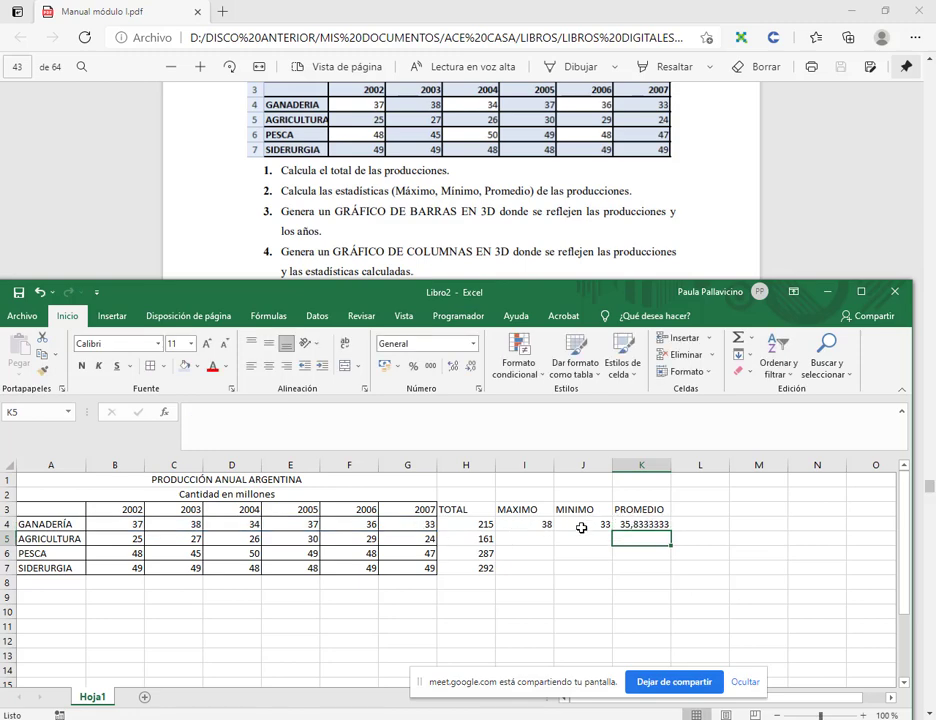
Step: Fill the MAXIMO, MINIMO and PROMEDIO formulas from I4:K4 down to row 7
click(535, 522)
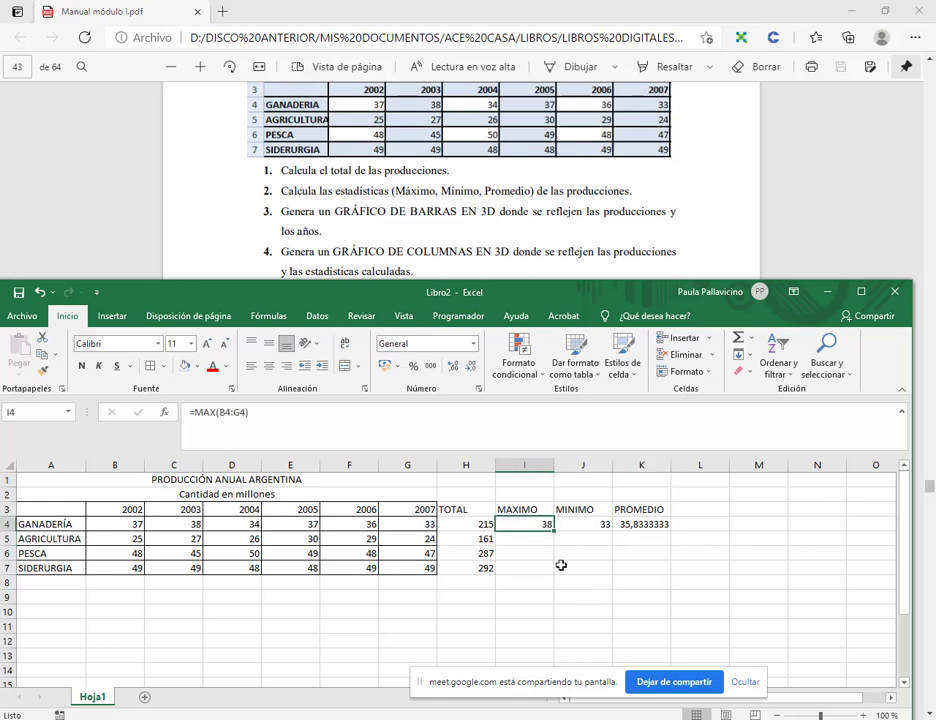
drag(518, 524, 672, 569)
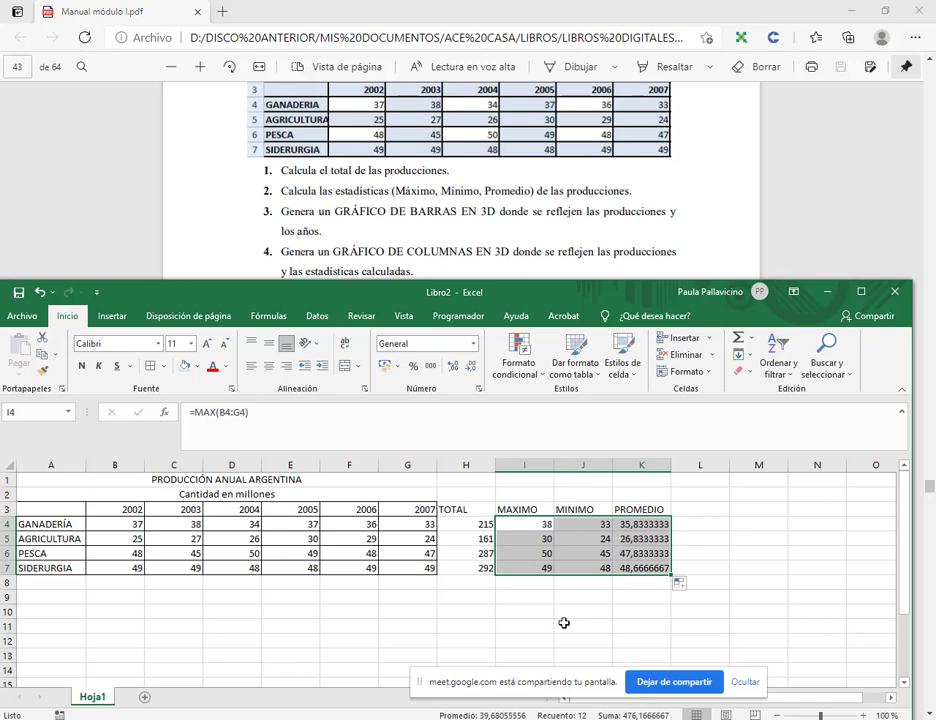
click(564, 623)
Step: Apply all borders and centre alignment to the total and statistics columns H3:K7, and shift the Excel window slightly
drag(478, 512, 636, 563)
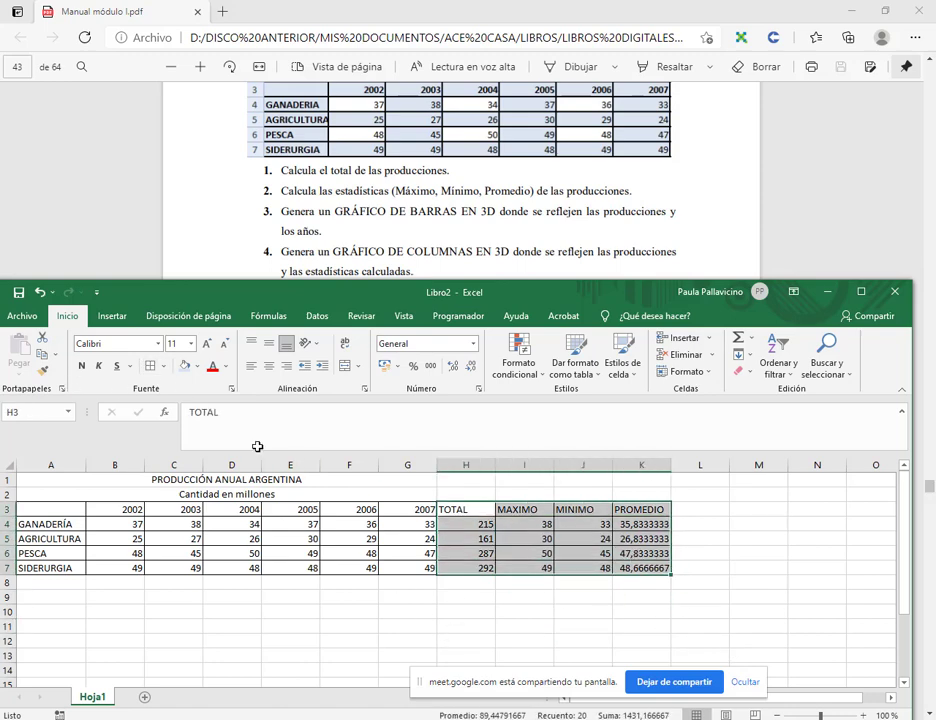
click(416, 612)
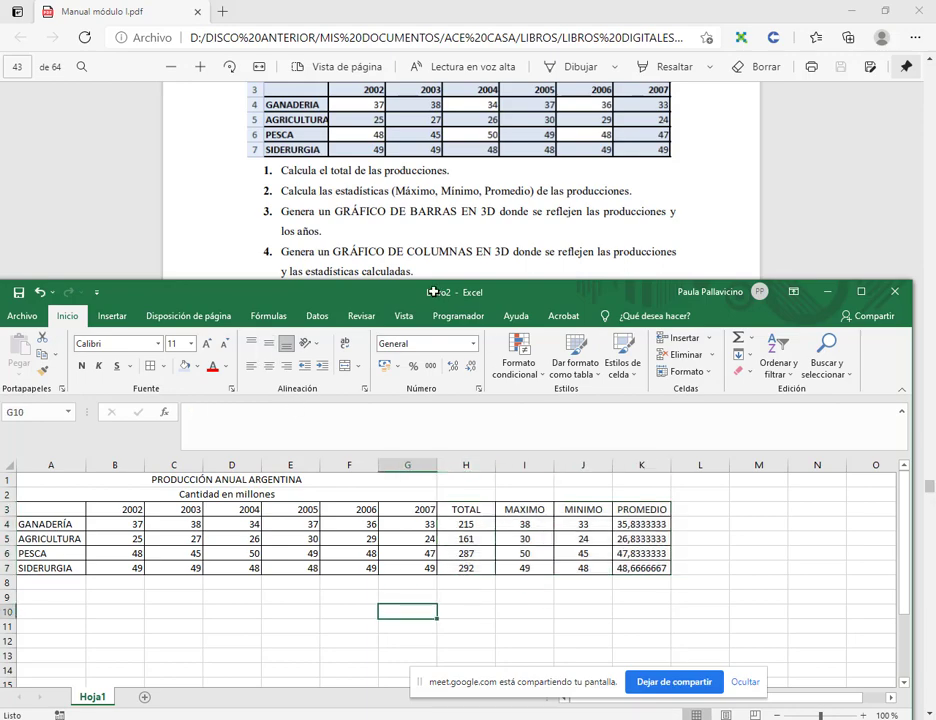
drag(409, 289, 469, 283)
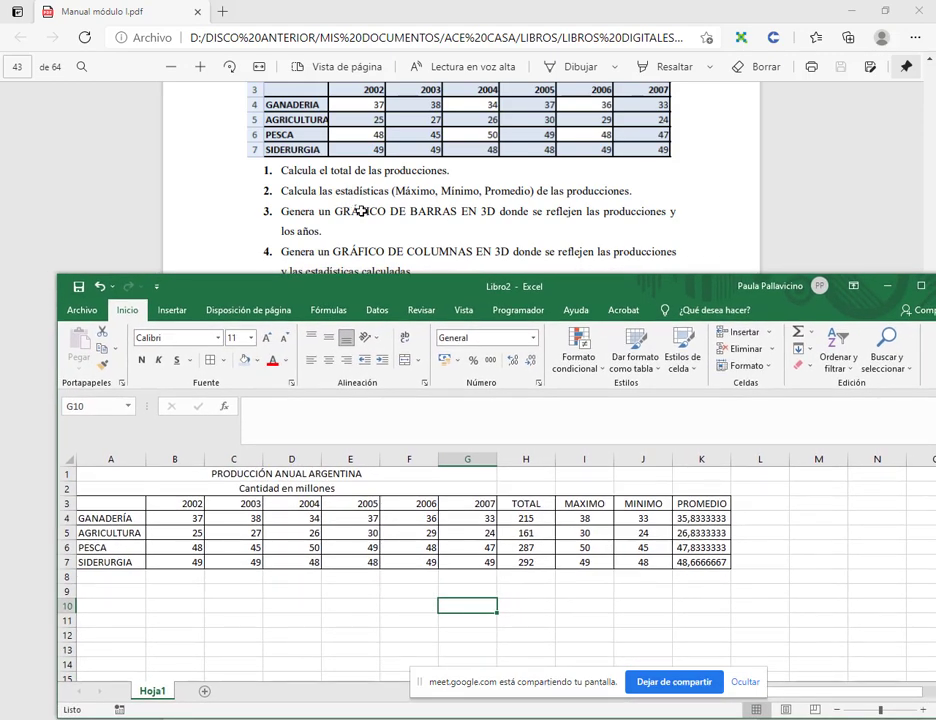
Step: Insert a 3D clustered bar chart of the yearly productions in A3:G7 and place it below the table from row 9
scroll(390, 192, down, 1)
scroll(390, 192, down, 2)
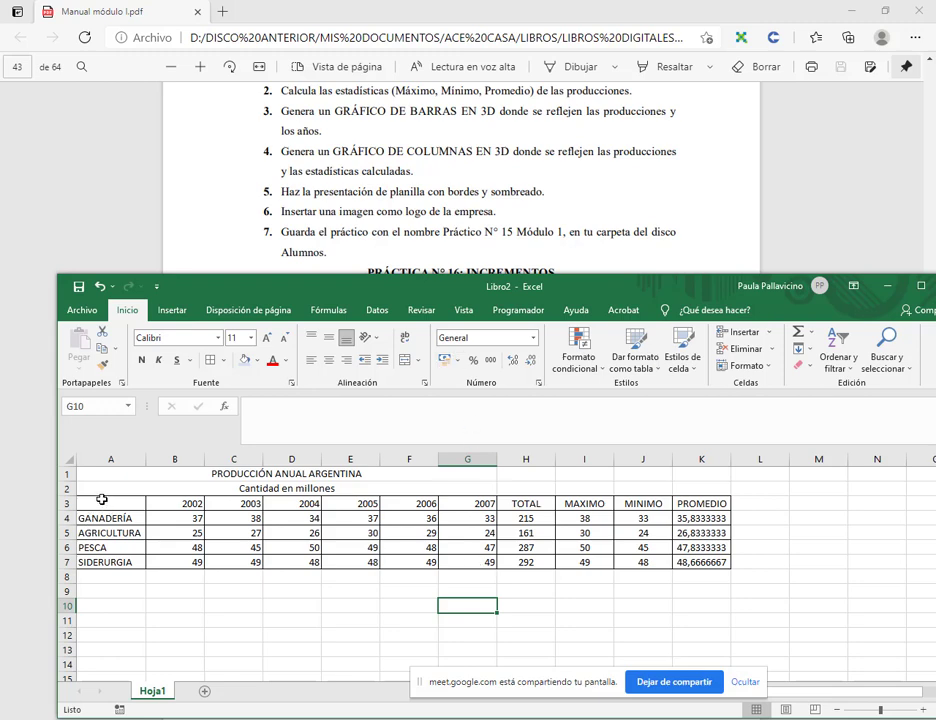
drag(101, 499, 460, 562)
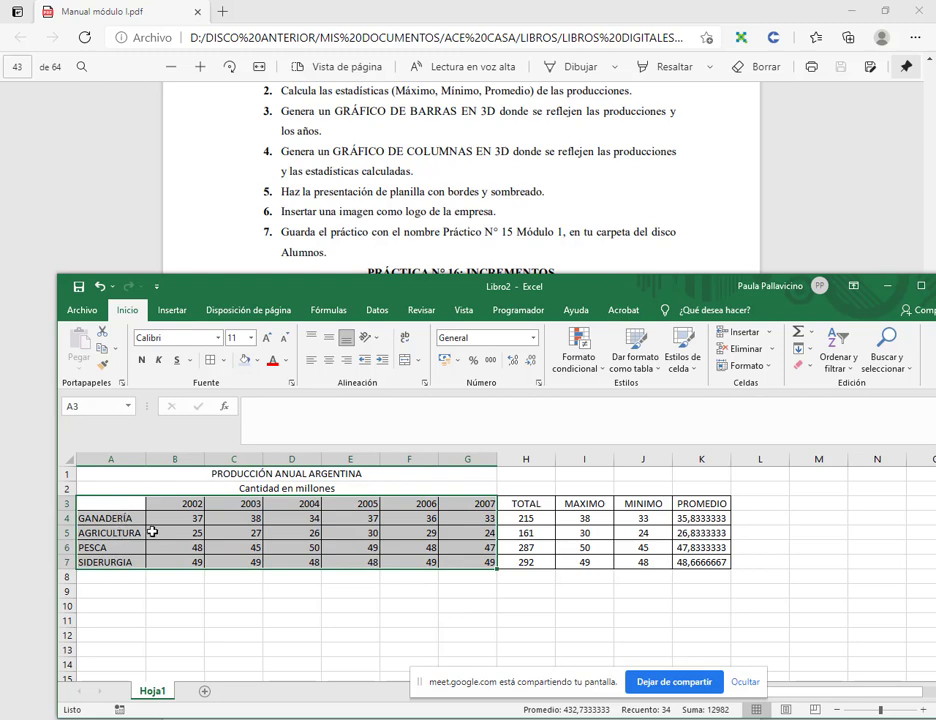
click(173, 311)
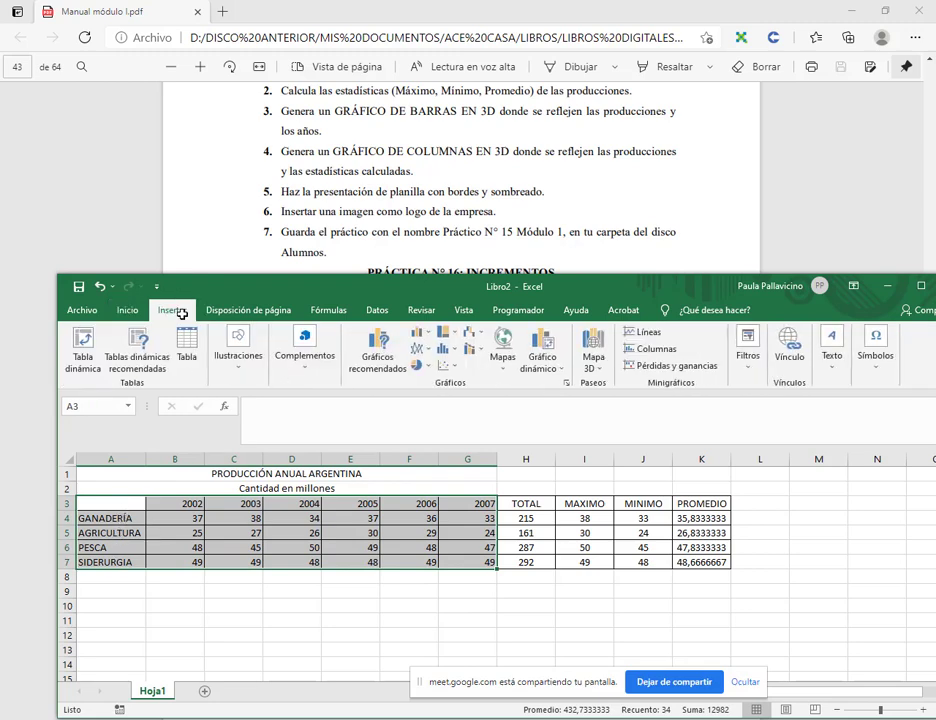
click(429, 331)
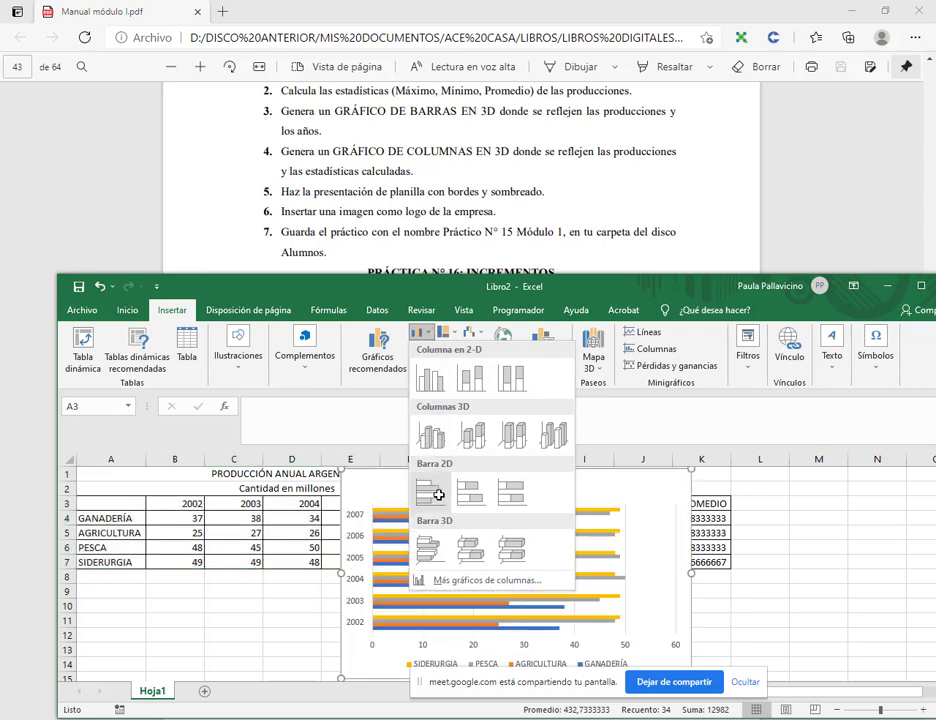
click(432, 548)
drag(610, 478, 330, 593)
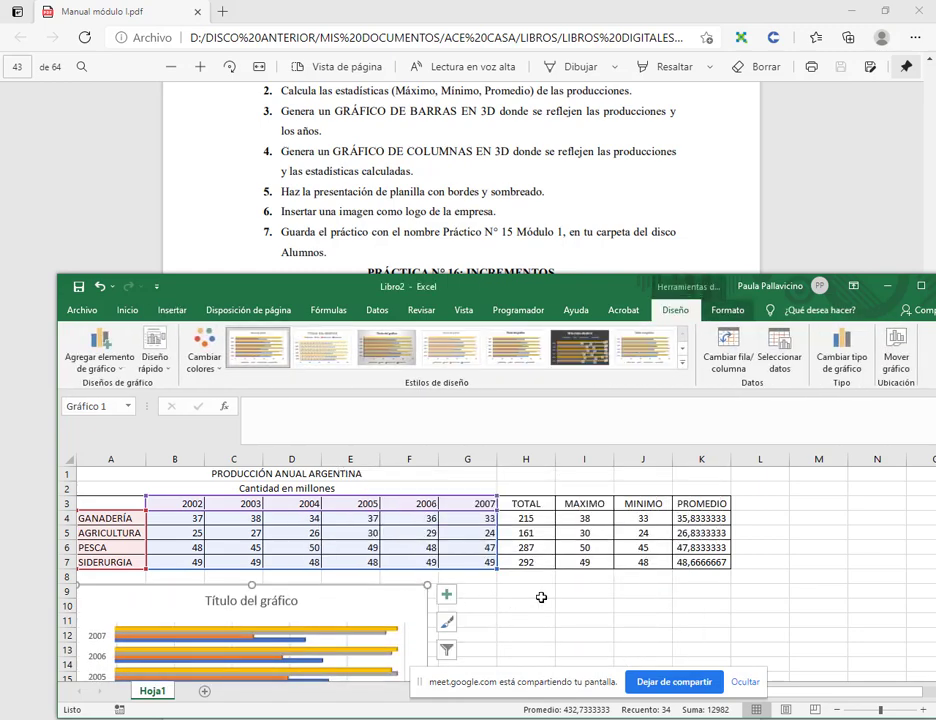
click(530, 591)
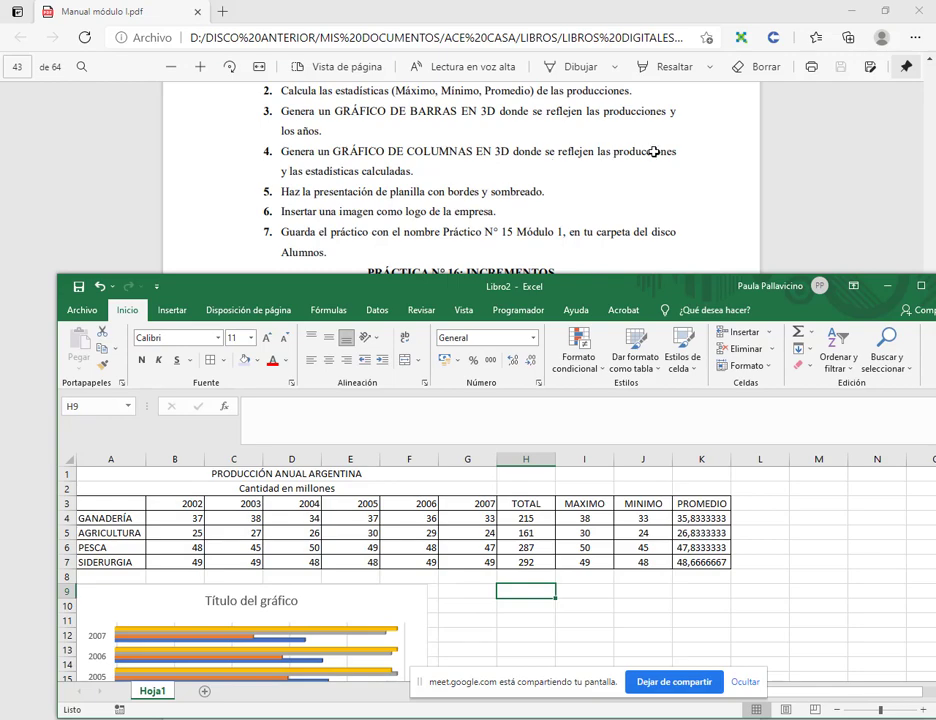
Step: Maximize the workbook, insert a 3D clustered column chart from A3:A7 and H3:K7, and place it beside the bar chart
key(super+Up)
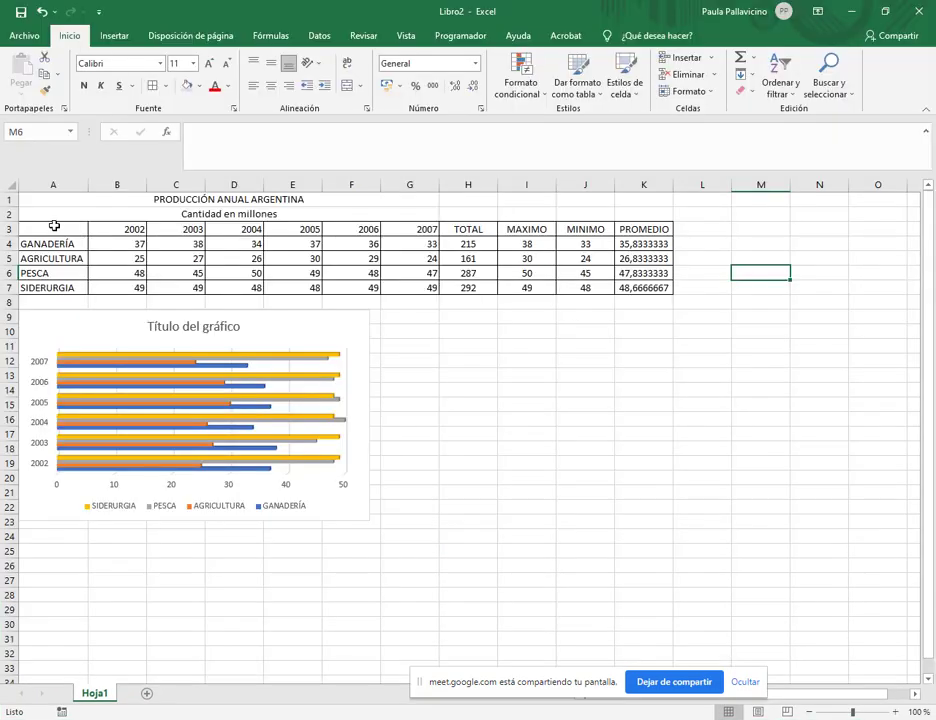
drag(55, 229, 60, 287)
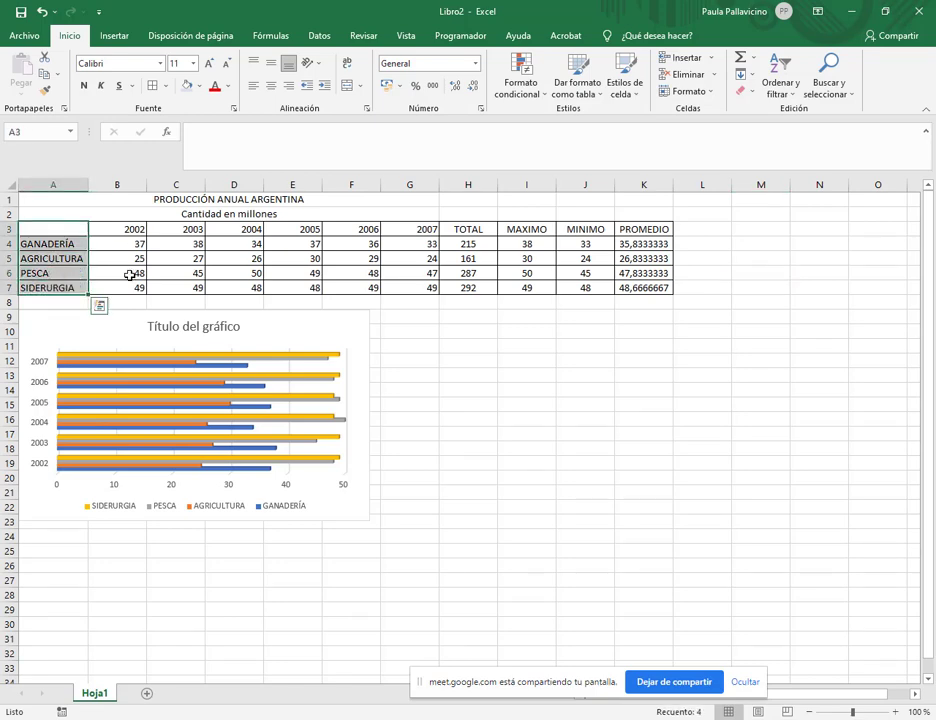
drag(470, 229, 625, 287)
click(113, 35)
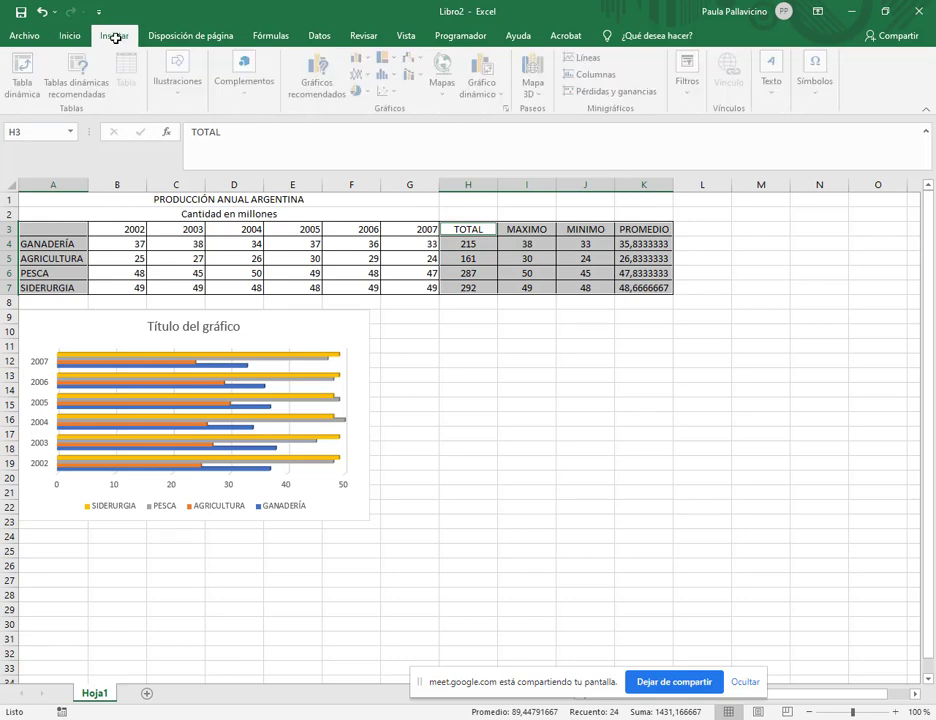
click(364, 57)
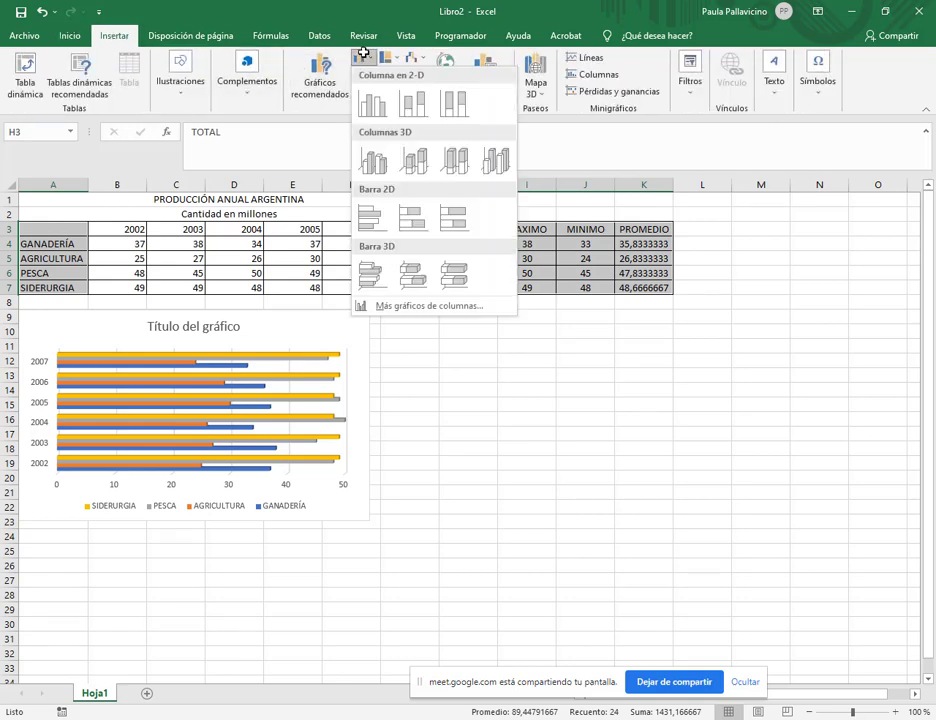
click(382, 161)
drag(560, 334, 600, 312)
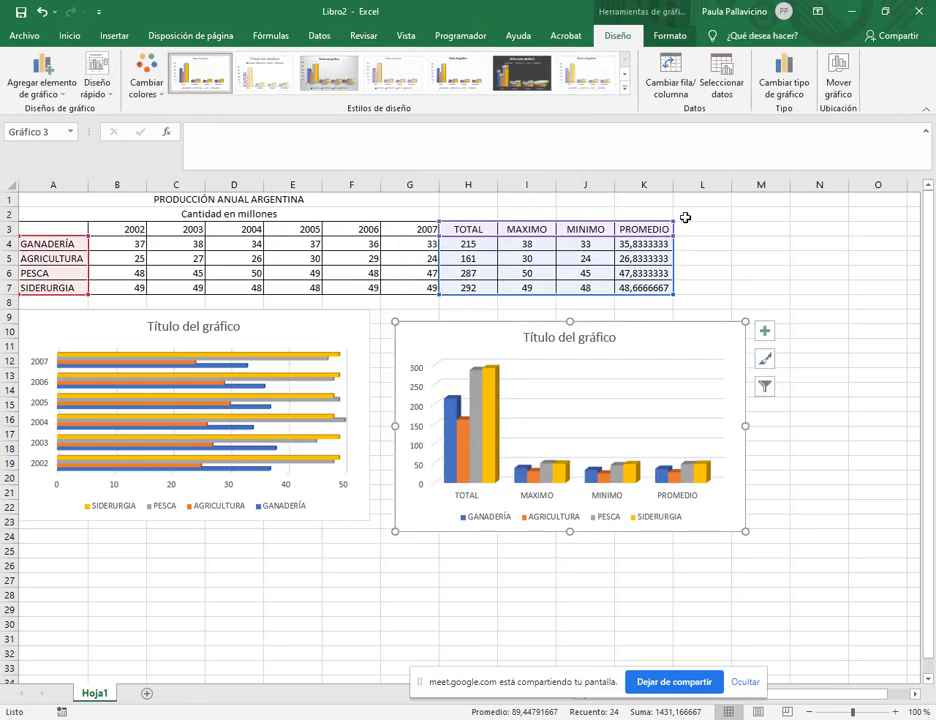
Step: Examine the column chart's source range, series and category labels, leaving the data selection as it is
click(726, 88)
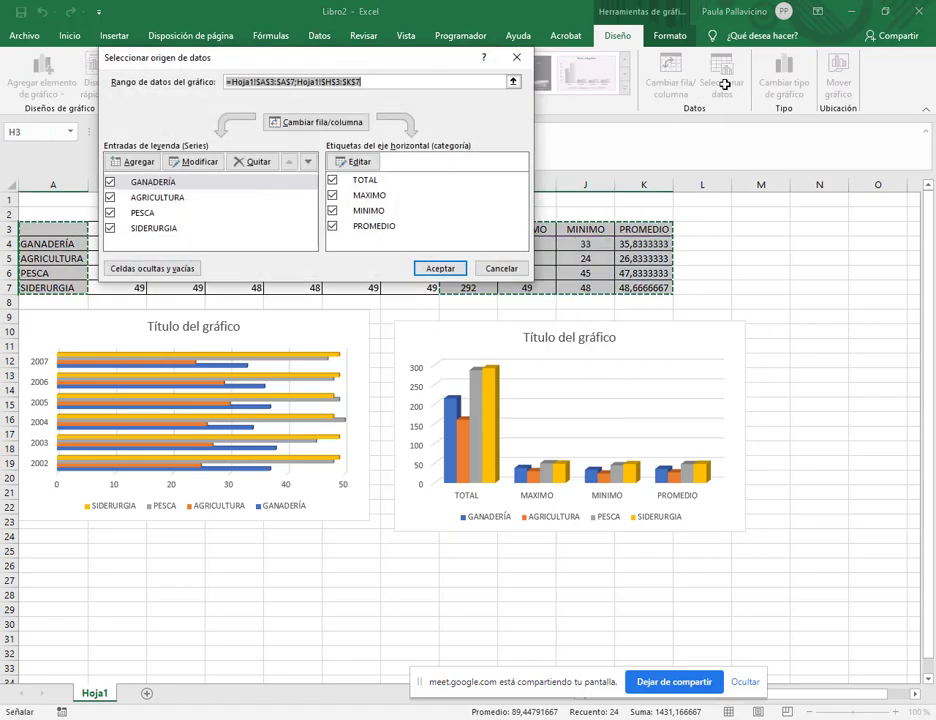
click(502, 269)
key(Escape)
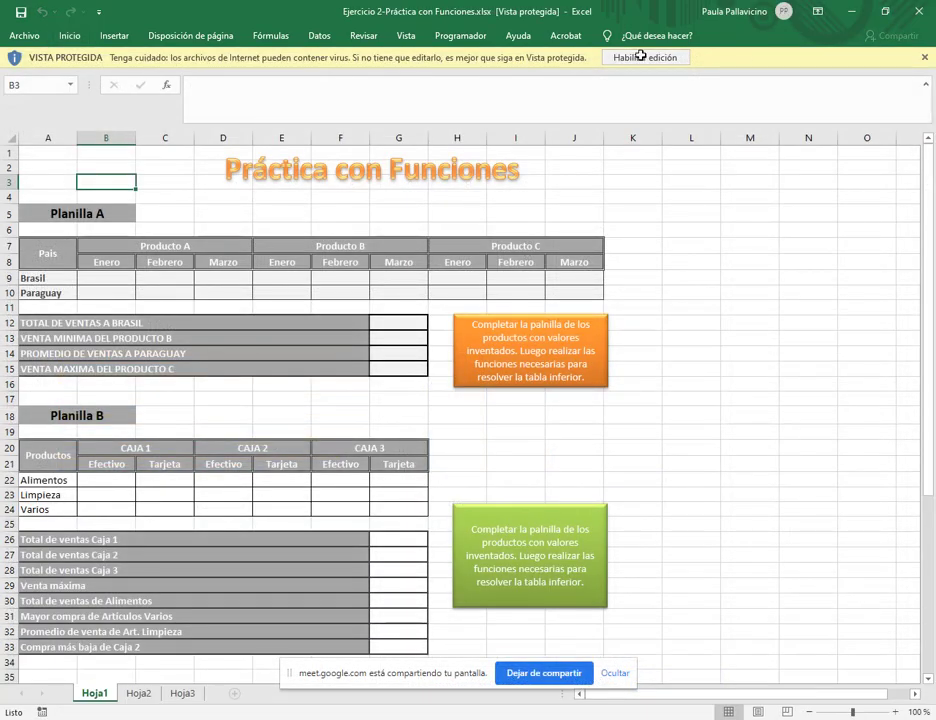
Step: Enable editing in the protected workbook Ejercicio 2-Práctica con Funciones.xlsx
click(640, 57)
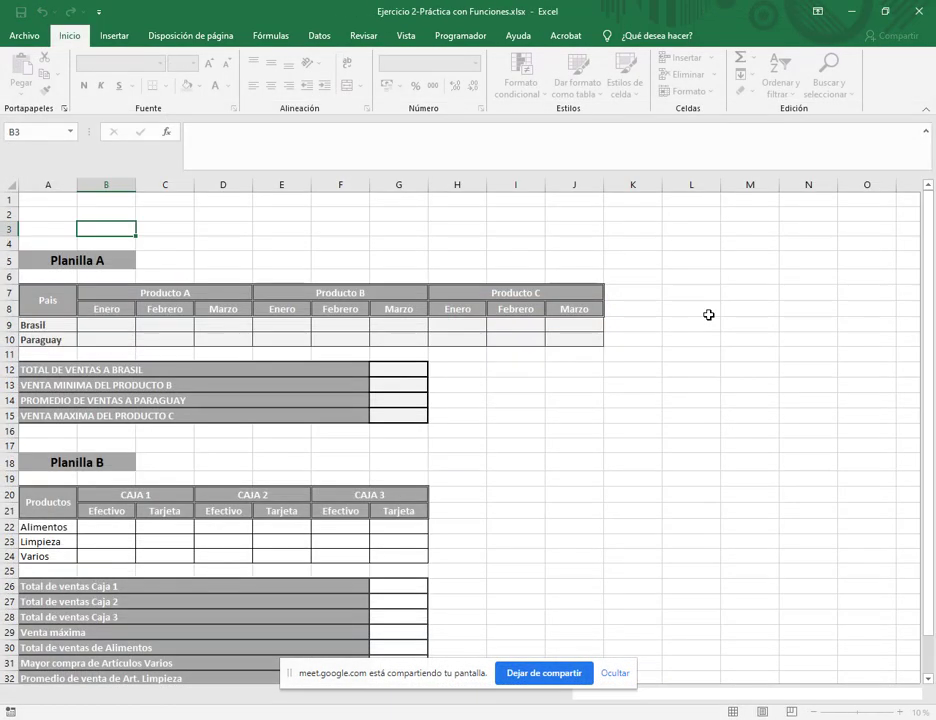
click(706, 311)
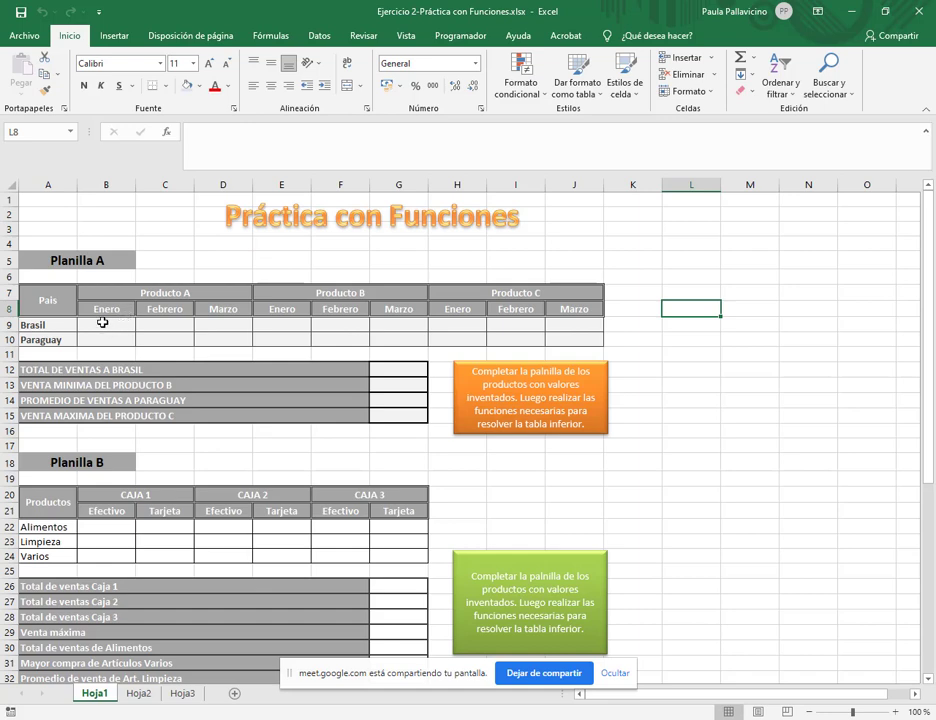
Step: Review the product entry cells and the function result cells of Planilla A and Planilla B
drag(102, 322, 572, 336)
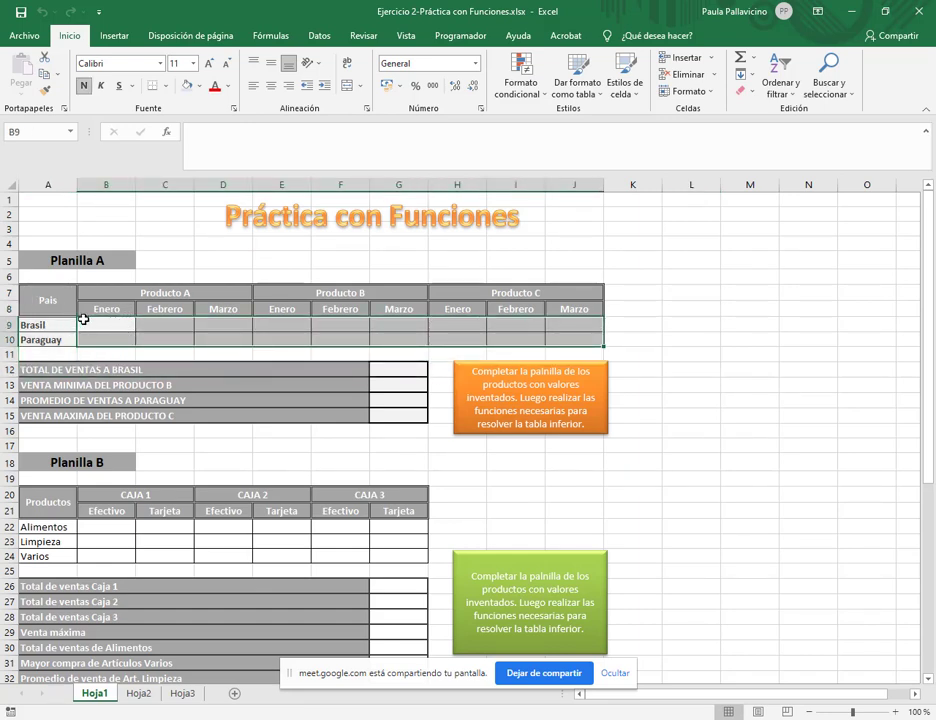
click(102, 321)
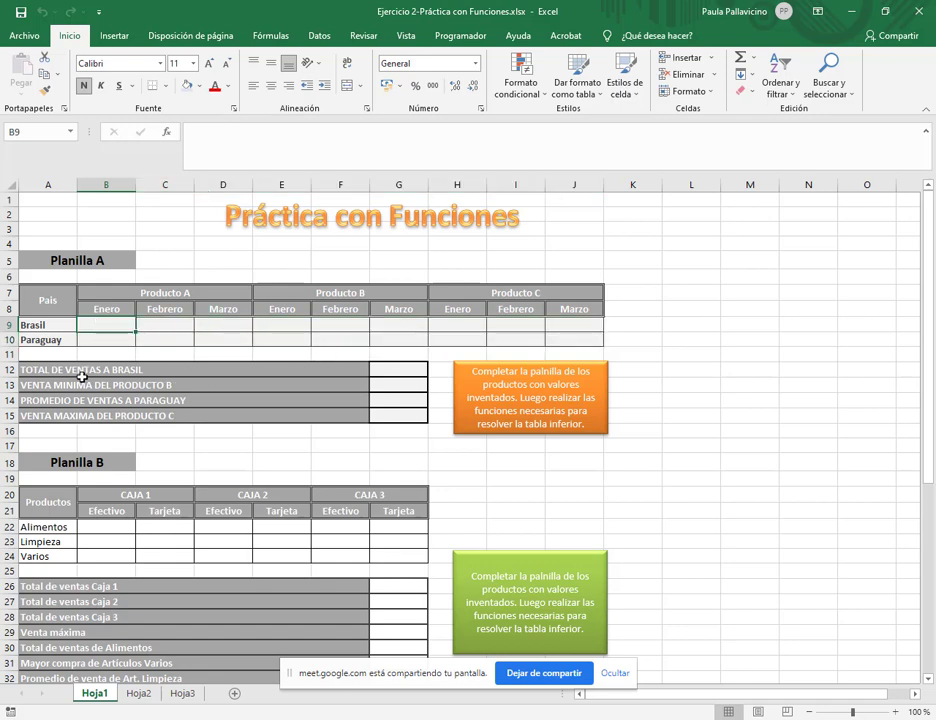
click(395, 371)
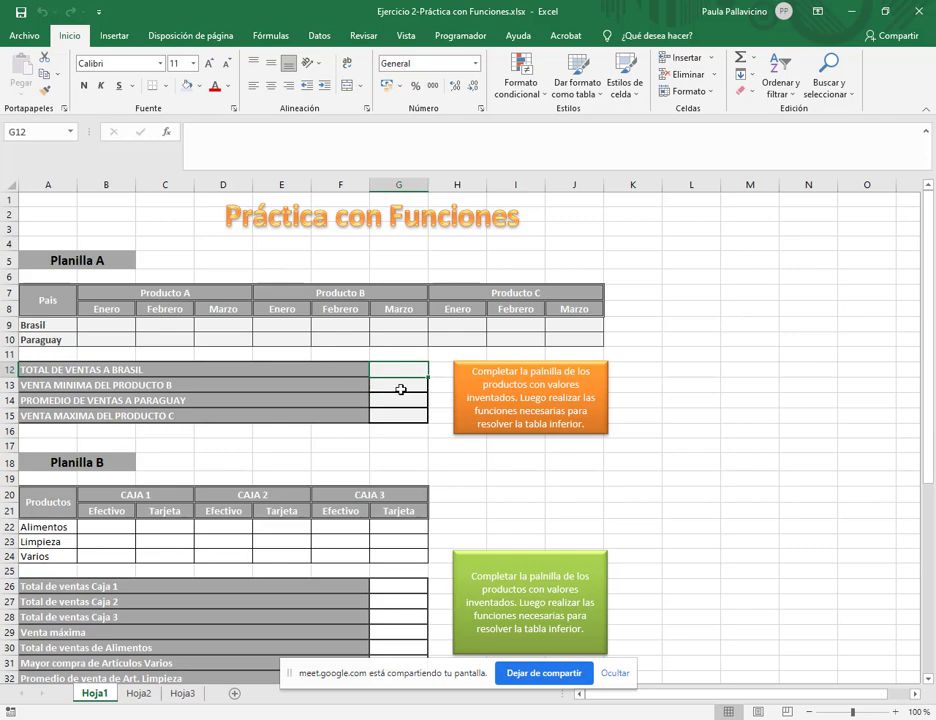
click(400, 387)
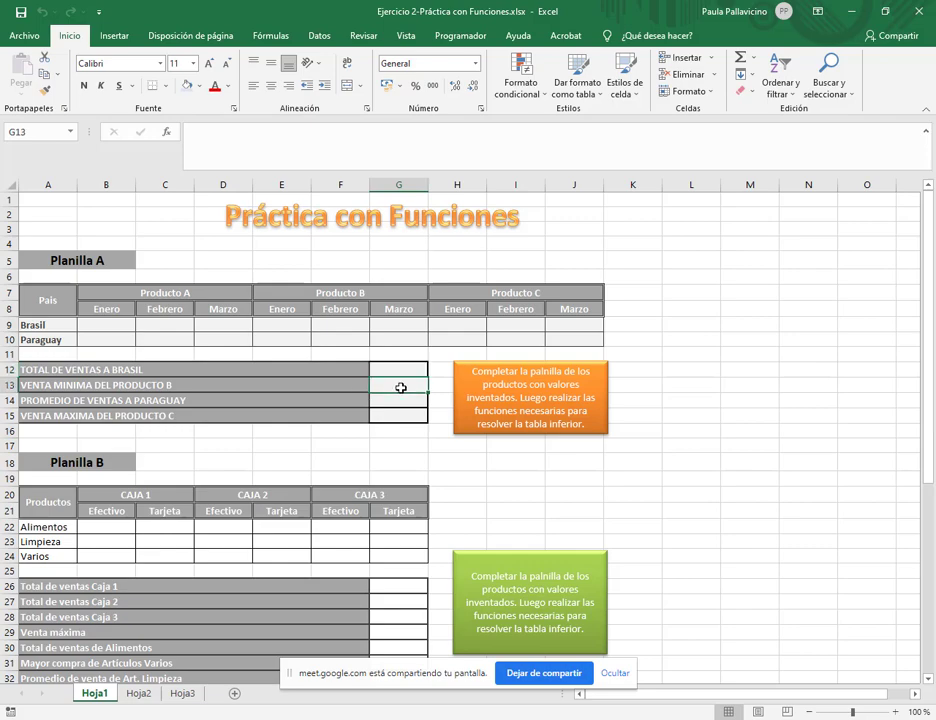
scroll(184, 474, down, 3)
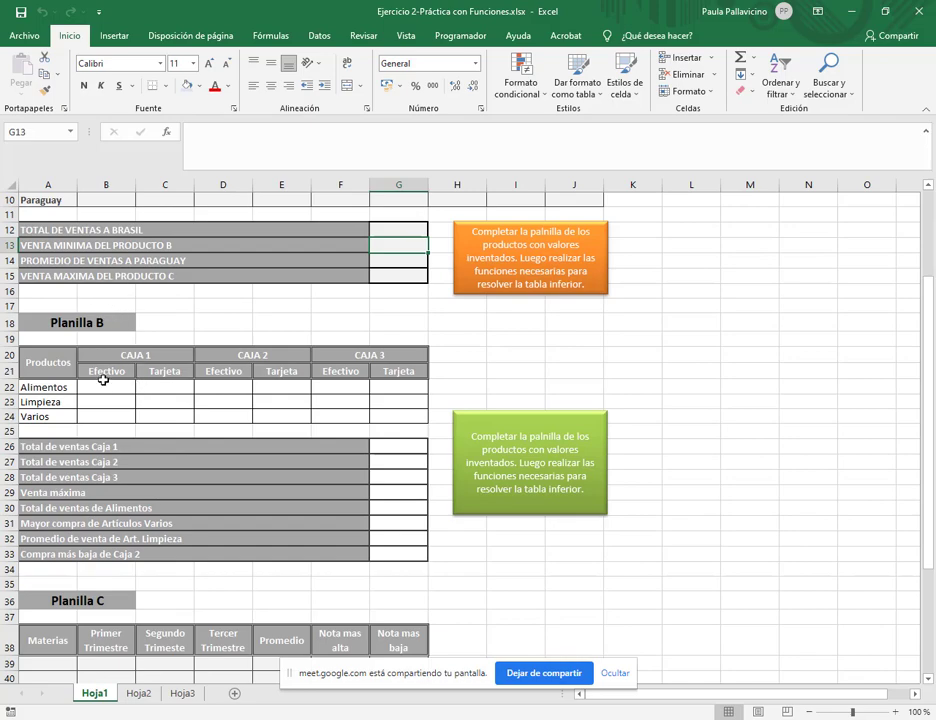
drag(106, 386, 417, 465)
scroll(418, 342, down, 2)
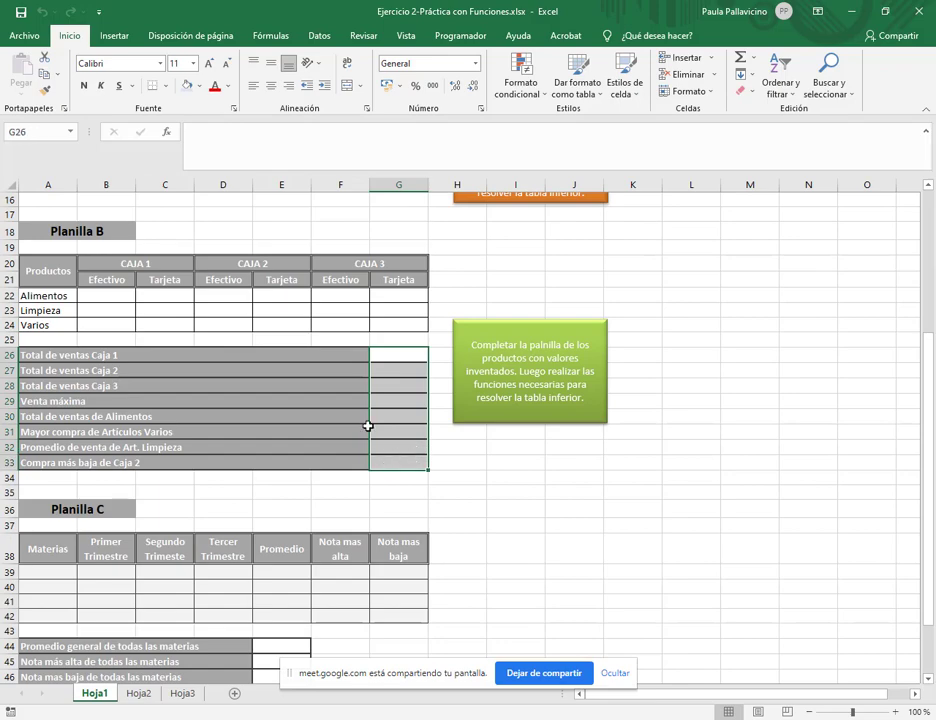
Step: Switch to the Funciones folder in Google Drive and open Ejercicio 4-Referencias Absolutas.xls in Excel
key(alt+Tab)
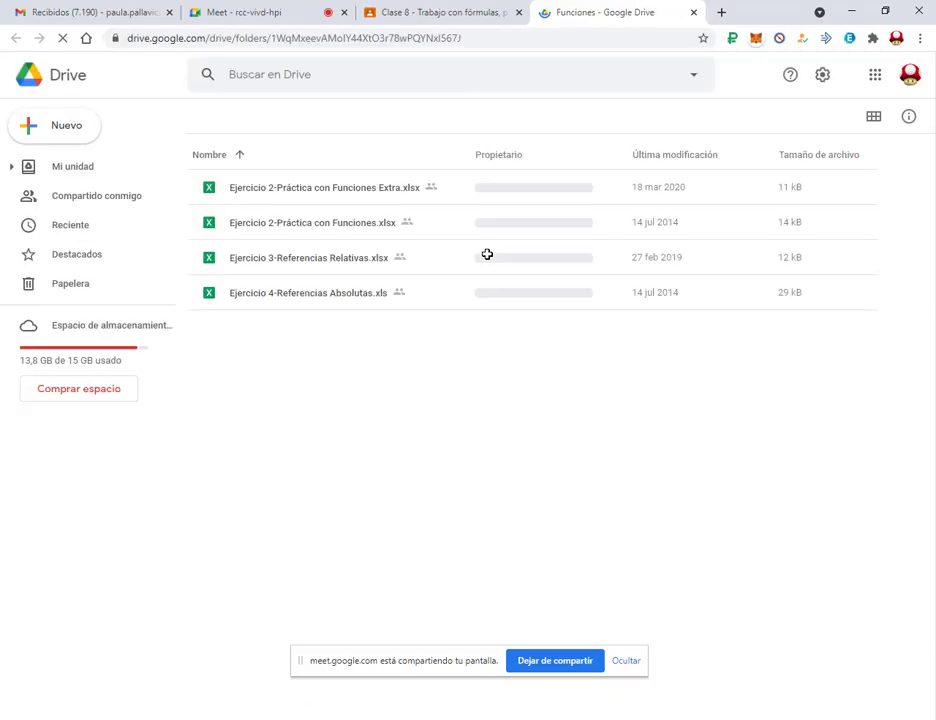
click(355, 292)
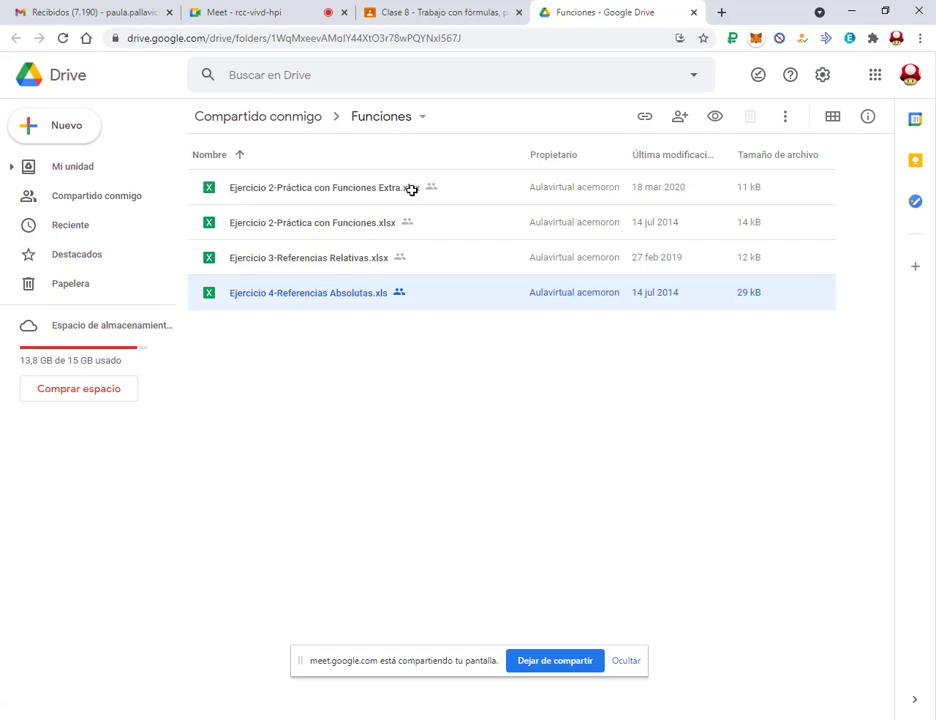
double_click(358, 294)
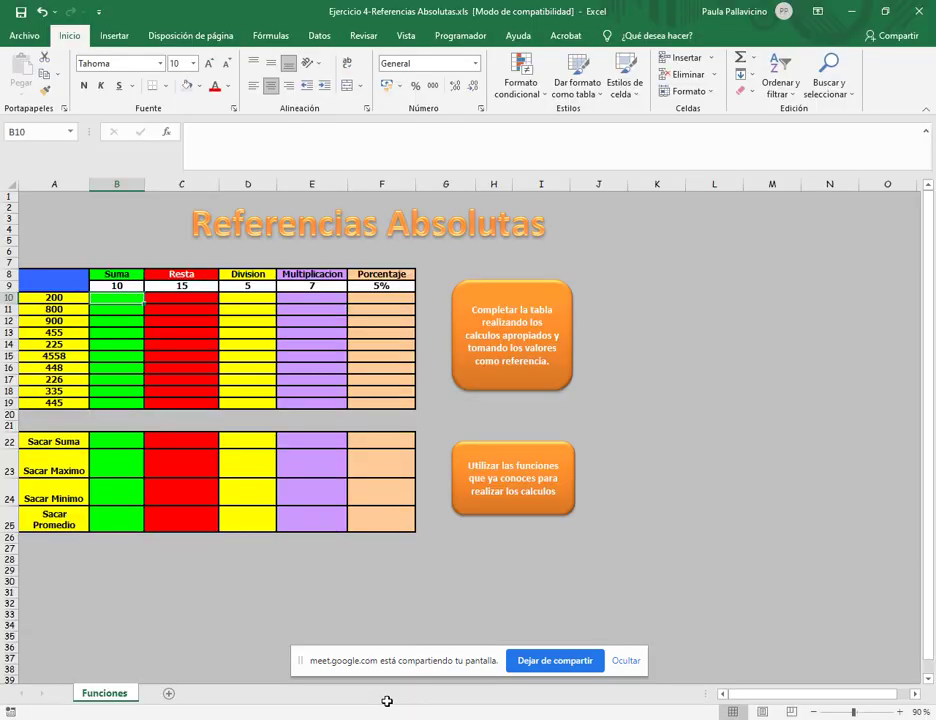